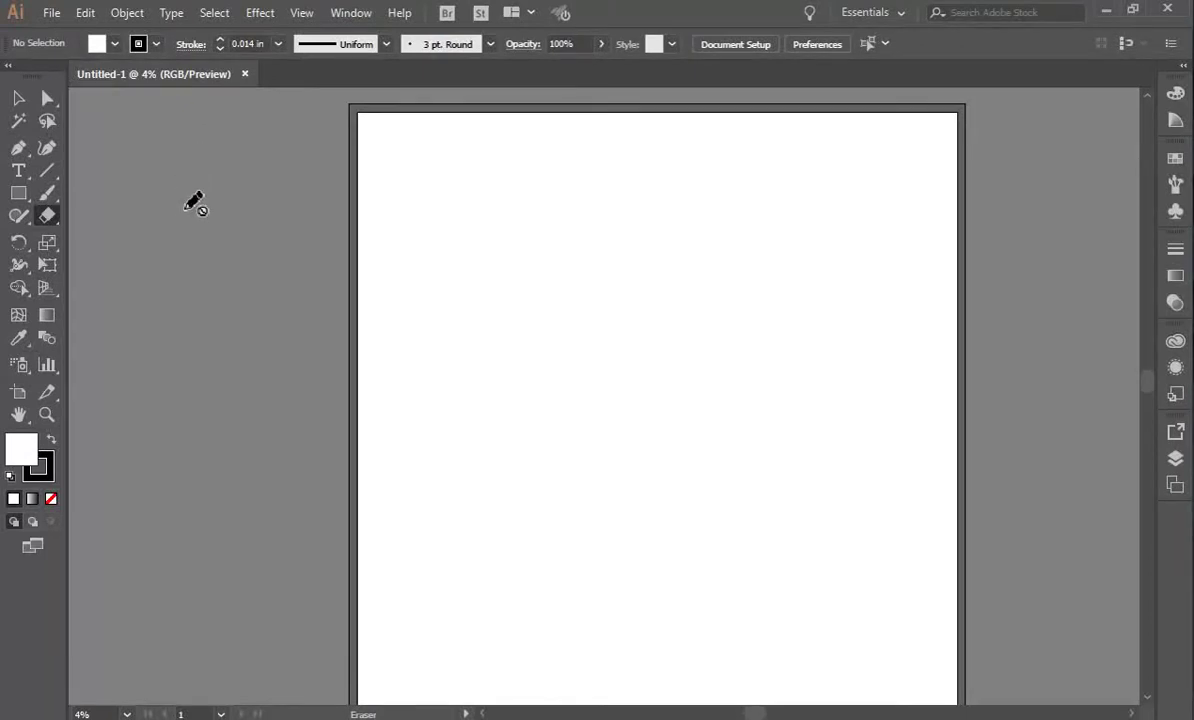
# Start placing an image and browse the Seagate Expansion Drive to the Advanced Car folder in Tutorials, 32 Conversion Practice Videos and Images.
pyautogui.click(49, 14)
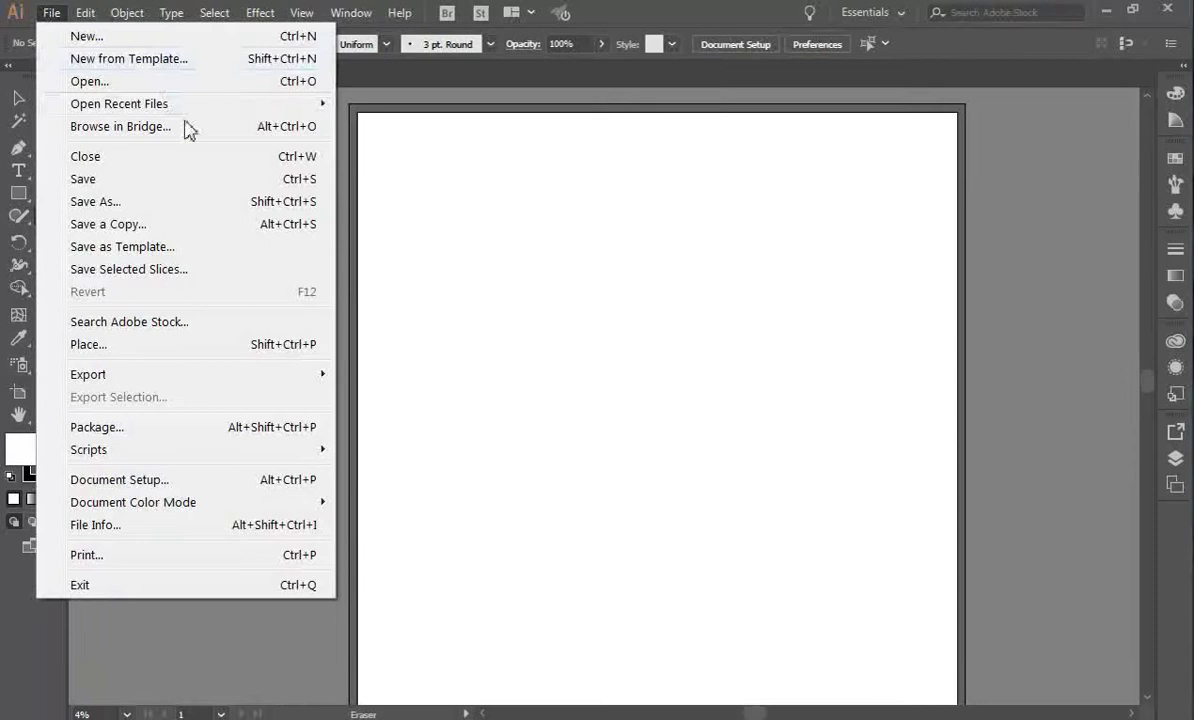
pyautogui.click(105, 344)
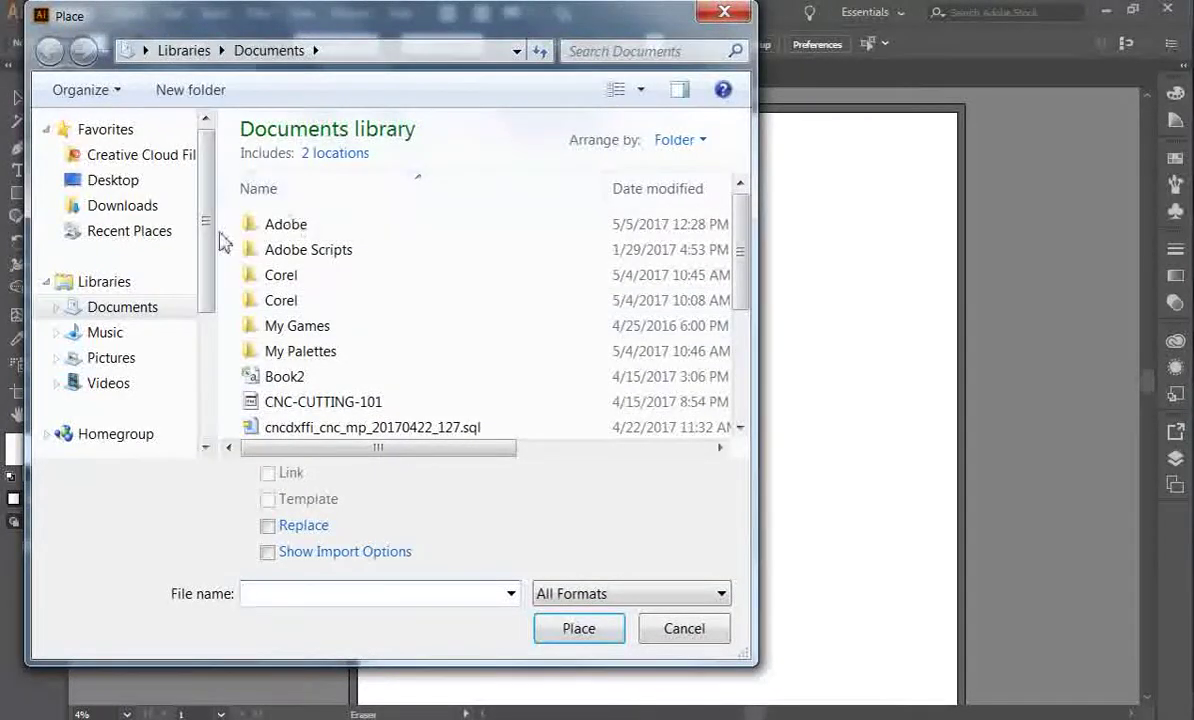
pyautogui.moveTo(205, 213); pyautogui.dragTo(208, 338)
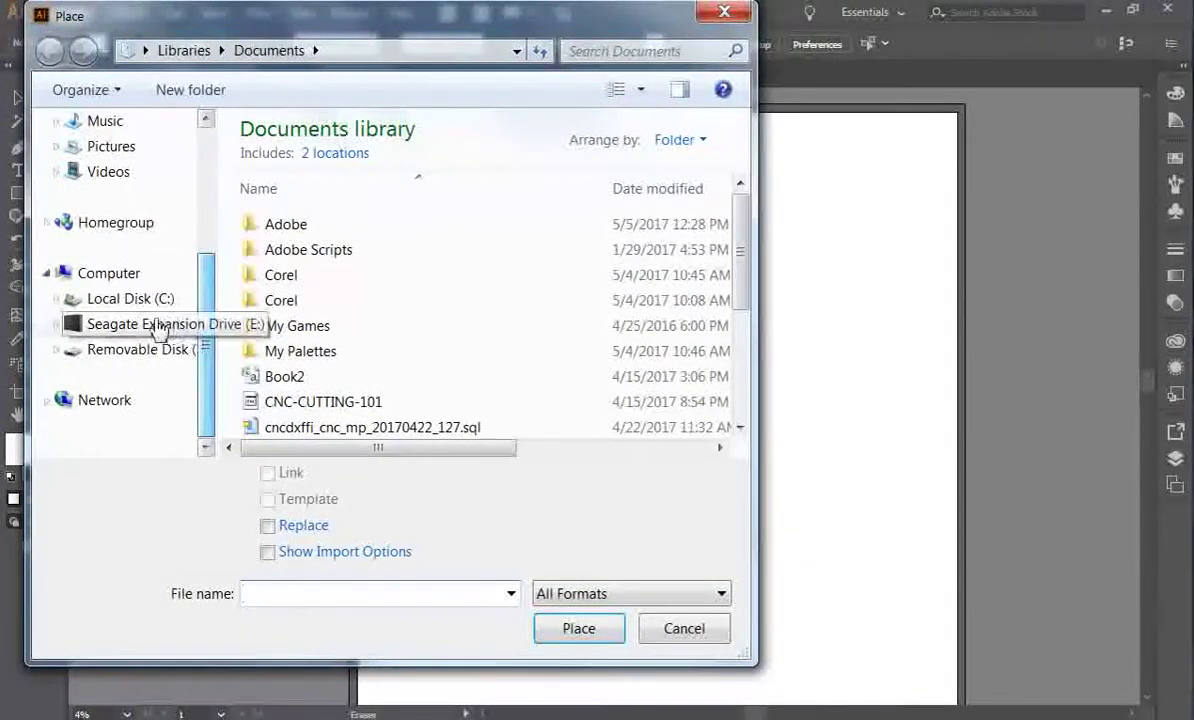
pyautogui.click(172, 327)
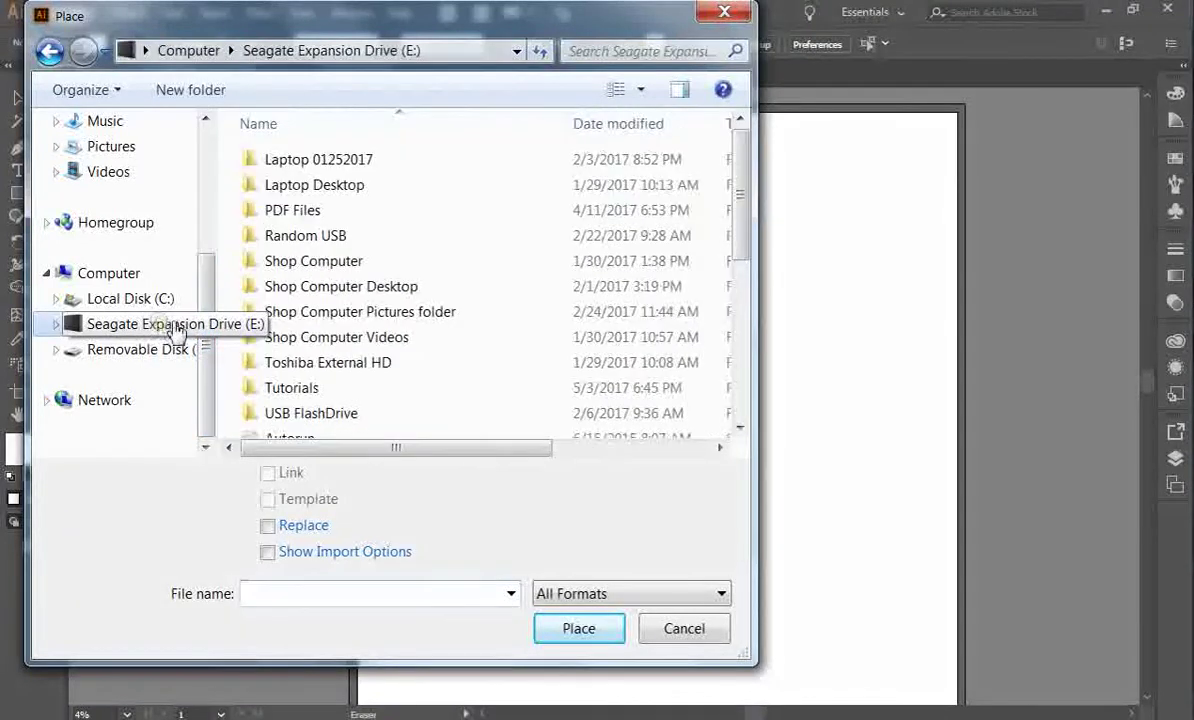
pyautogui.doubleClick(272, 388)
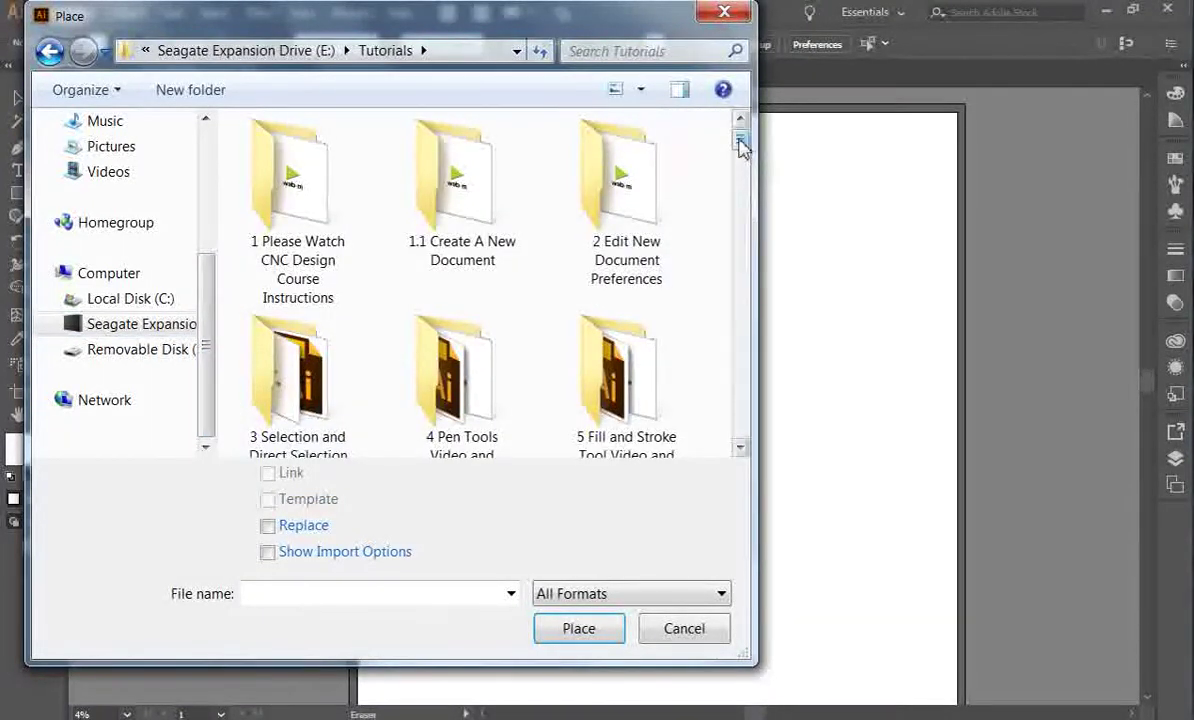
pyautogui.moveTo(741, 139); pyautogui.dragTo(722, 274)
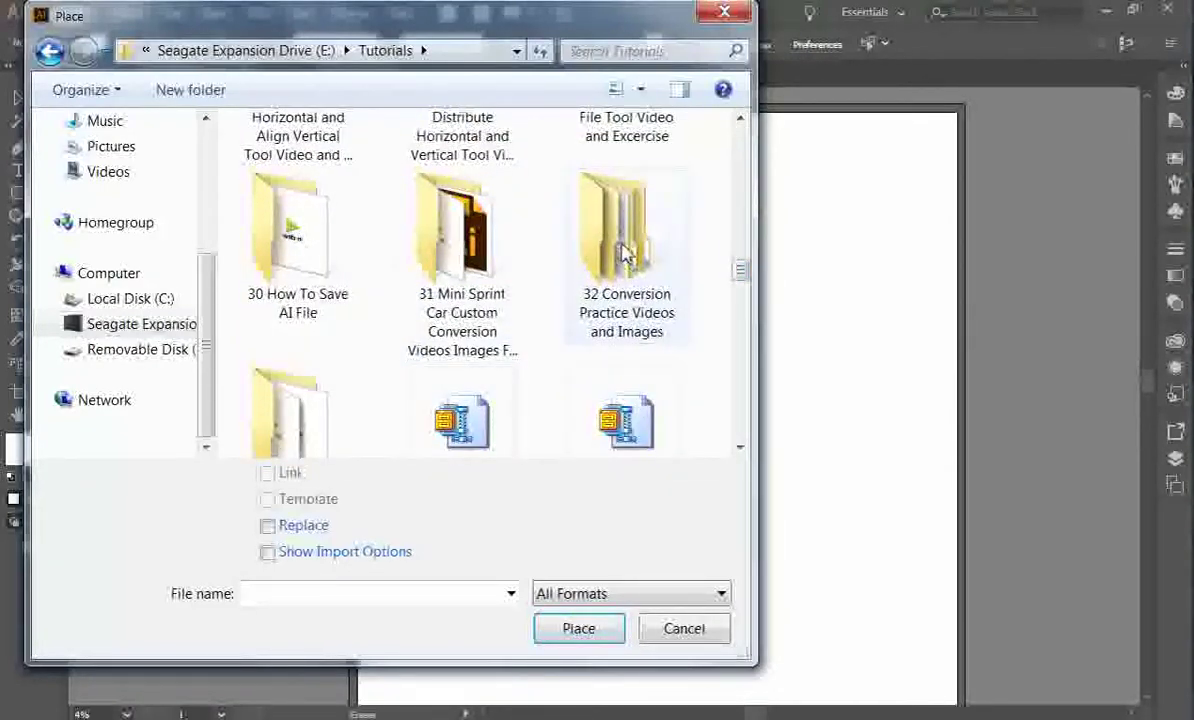
pyautogui.doubleClick(588, 240)
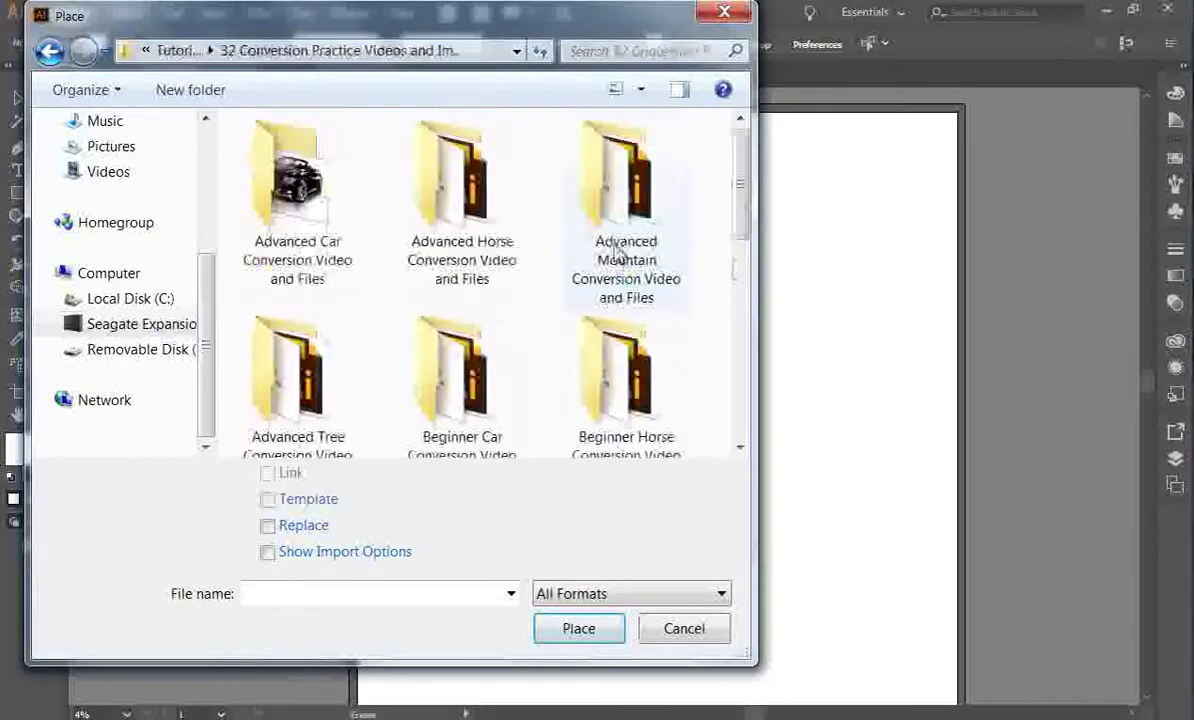
pyautogui.doubleClick(294, 185)
# Place the Advanced Car image as a linked file near the artboard's upper-left corner and dismiss the crop tip.
pyautogui.click(305, 195)
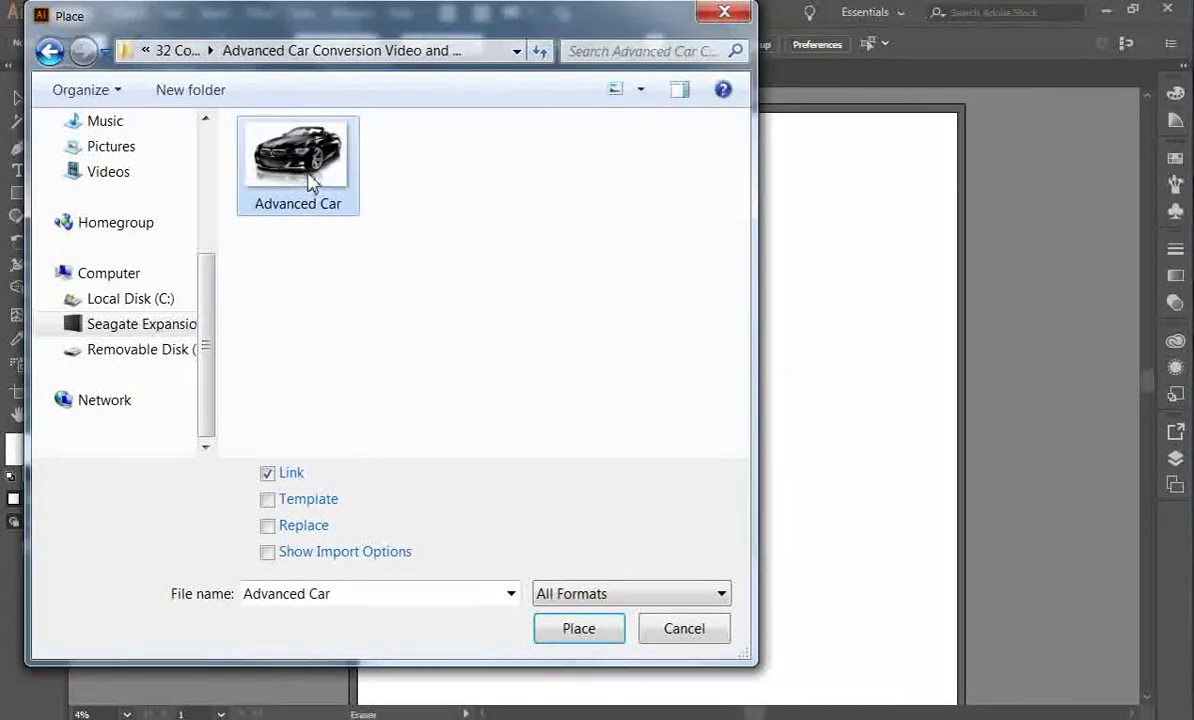
pyautogui.doubleClick(315, 183)
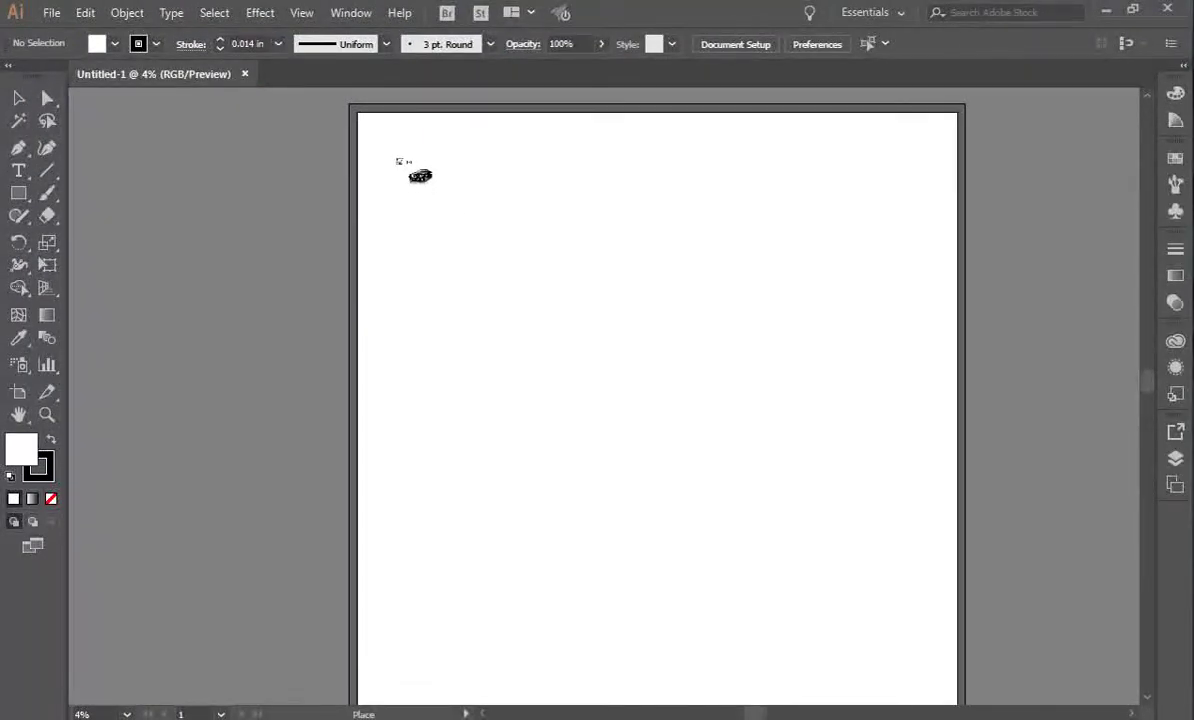
pyautogui.click(378, 132)
pyautogui.hotkey('shift', 'e')
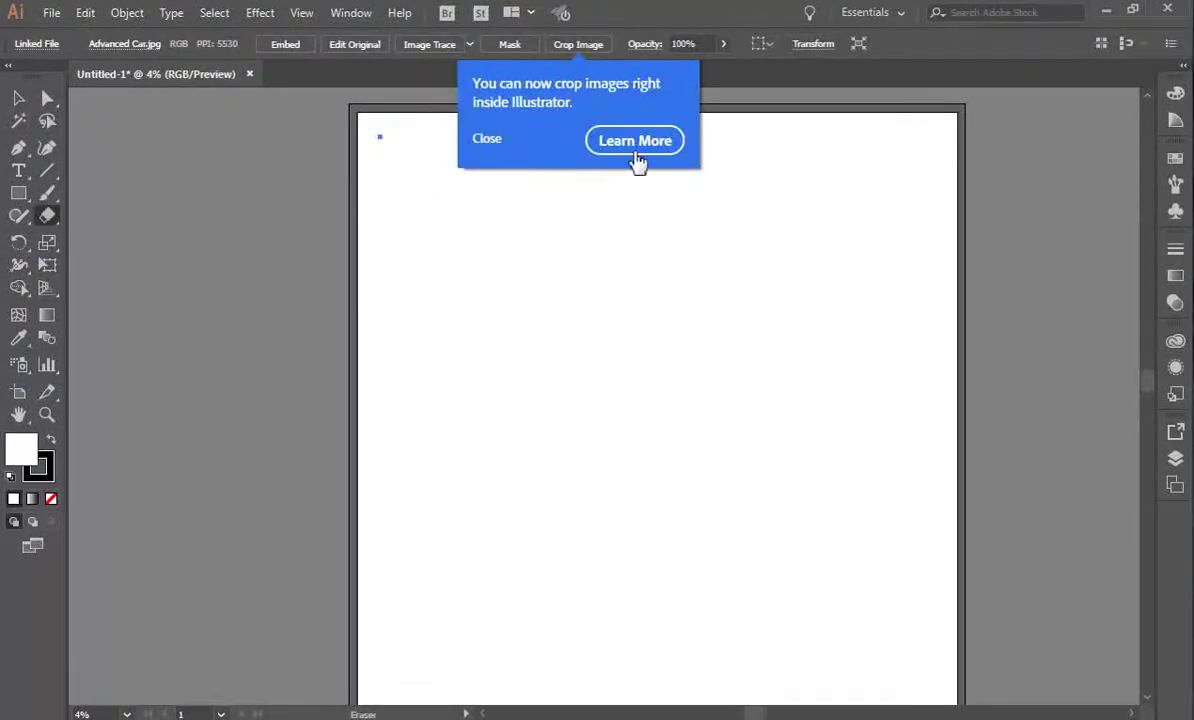
pyautogui.click(486, 142)
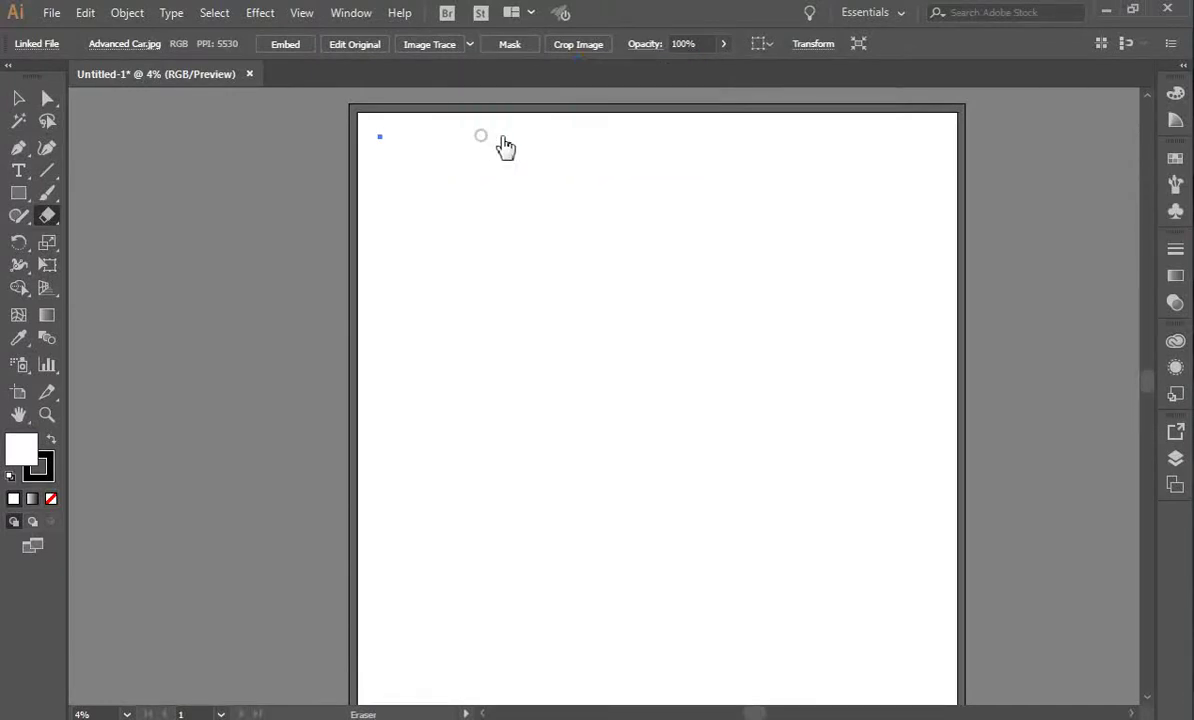
# Scale the tiny car image up proportionally to about 0.72 × 0.45 in and shift it down and to the left.
pyautogui.hotkey('ctrl', '+')
pyautogui.hotkey('ctrl', '+')
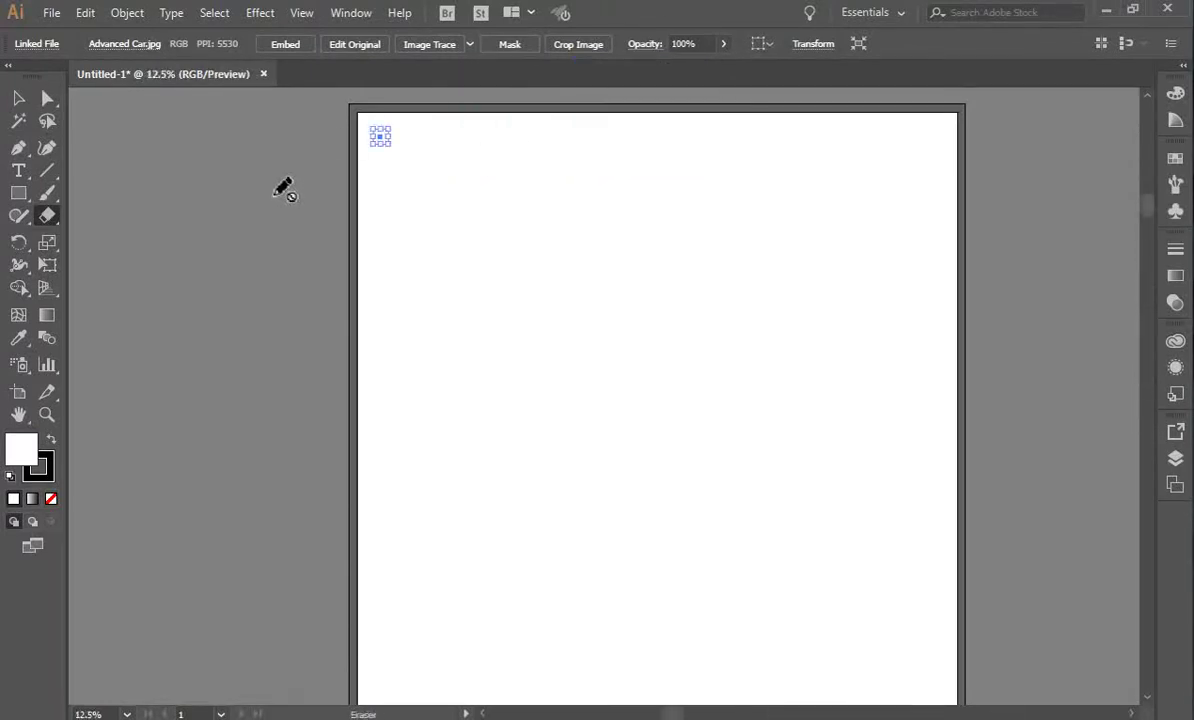
pyautogui.click(19, 414)
pyautogui.hotkey('ctrl', '+')
pyautogui.hotkey('ctrl', '+')
pyautogui.hotkey('ctrl', '+')
pyautogui.hotkey('ctrl', '+')
pyautogui.hotkey('ctrl', '+')
pyautogui.hotkey('ctrl', '+')
pyautogui.hotkey('ctrl', '+')
pyautogui.hotkey('ctrl', '+')
pyautogui.hotkey('ctrl', '+')
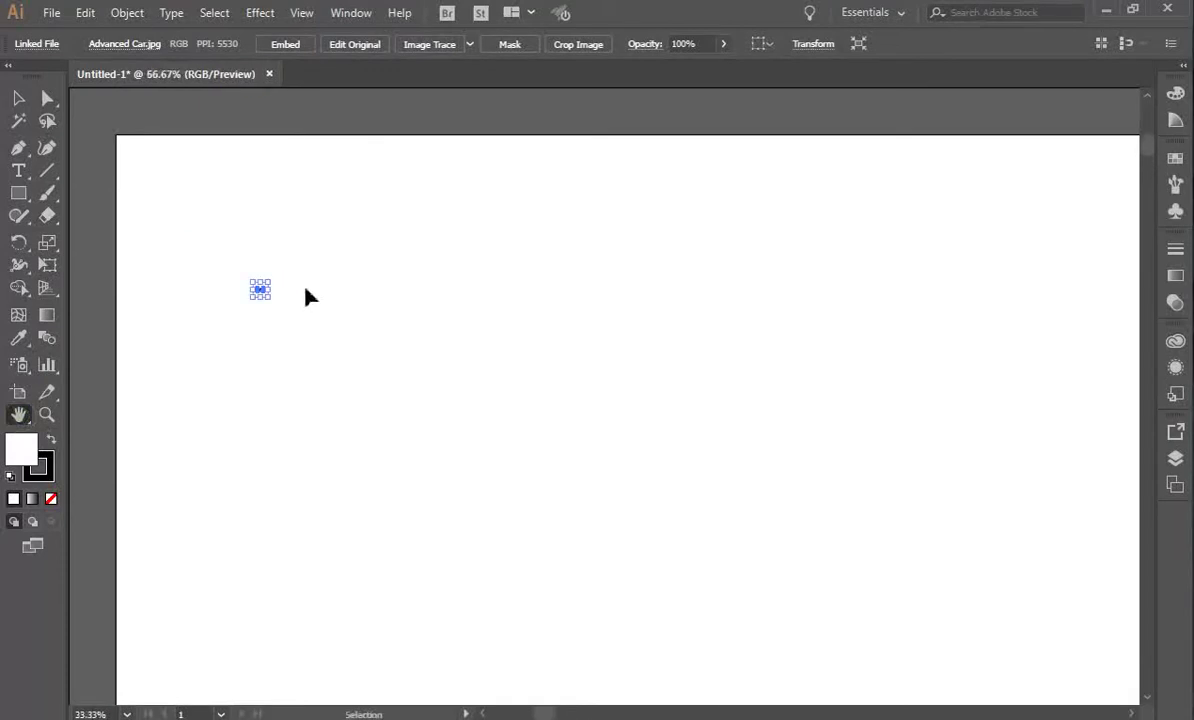
pyautogui.hotkey('ctrl', '+')
pyautogui.hotkey('ctrl', '+')
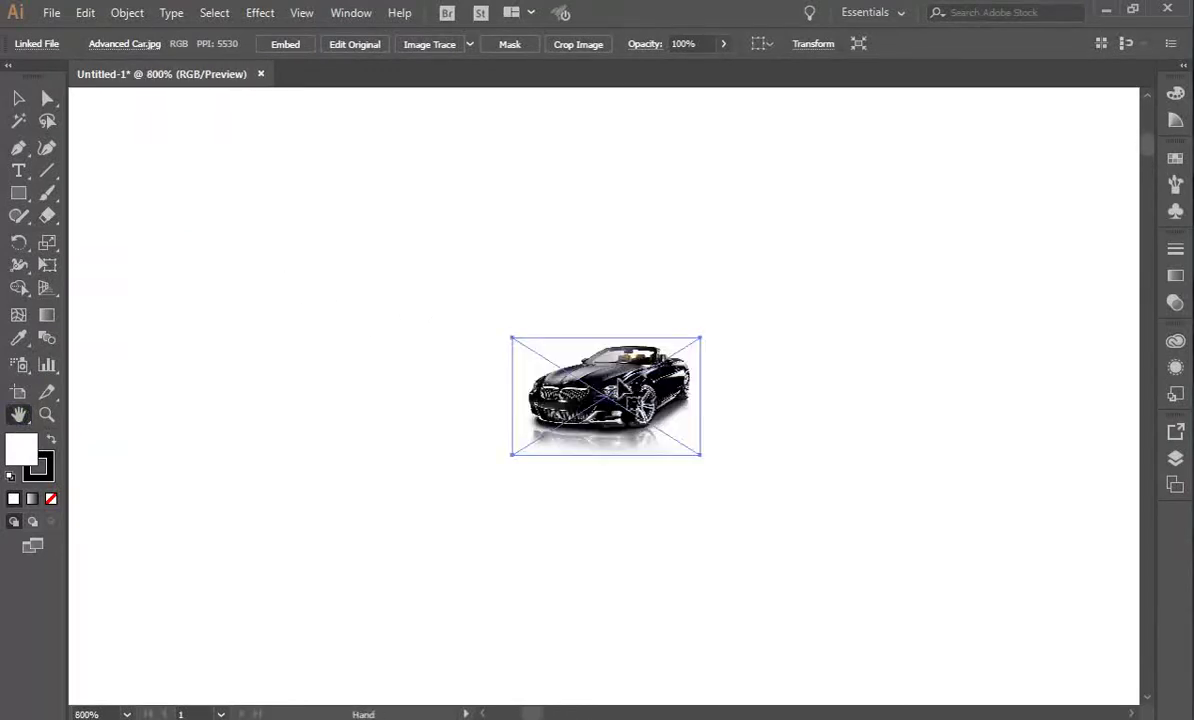
pyautogui.moveTo(605, 311); pyautogui.dragTo(597, 121)
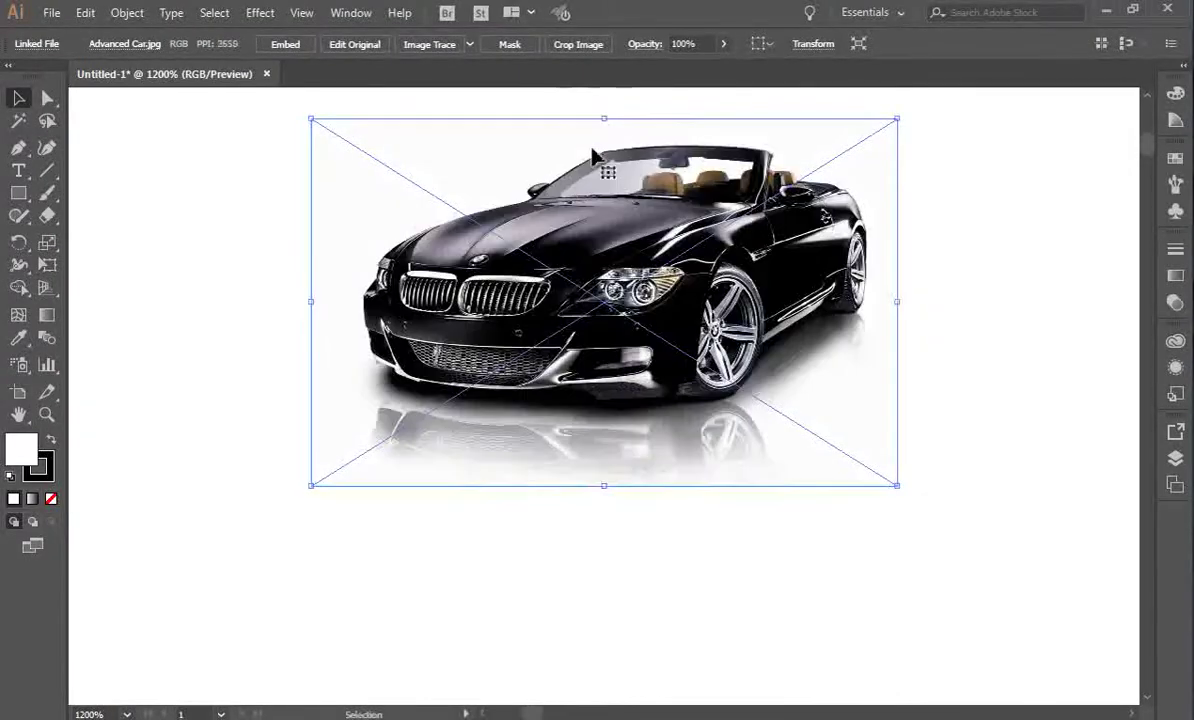
pyautogui.moveTo(638, 270); pyautogui.dragTo(478, 392)
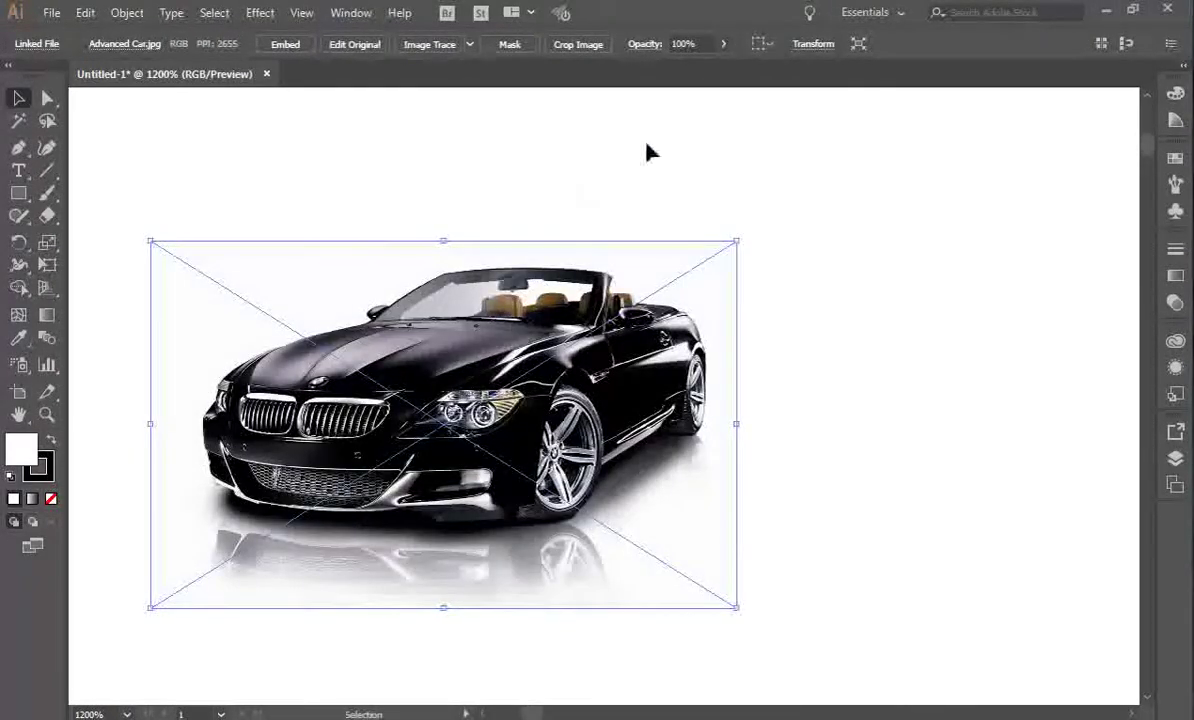
# Display the Transform settings for the selected car image.
pyautogui.click(346, 16)
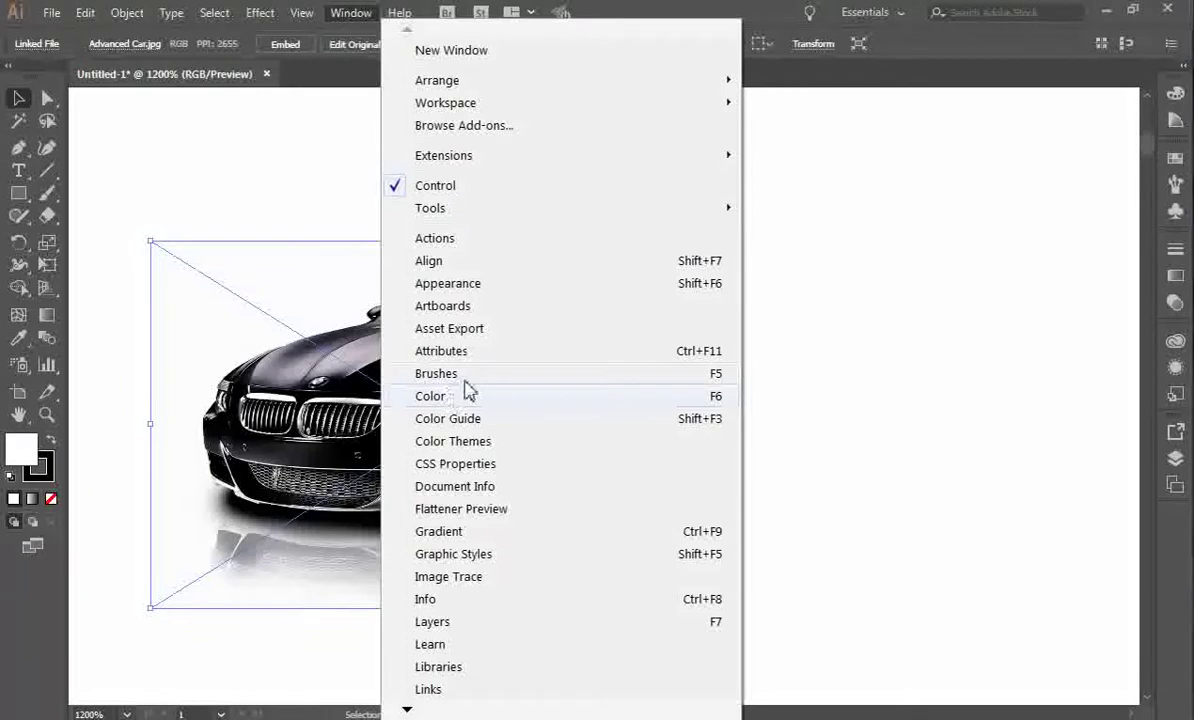
pyautogui.click(420, 262)
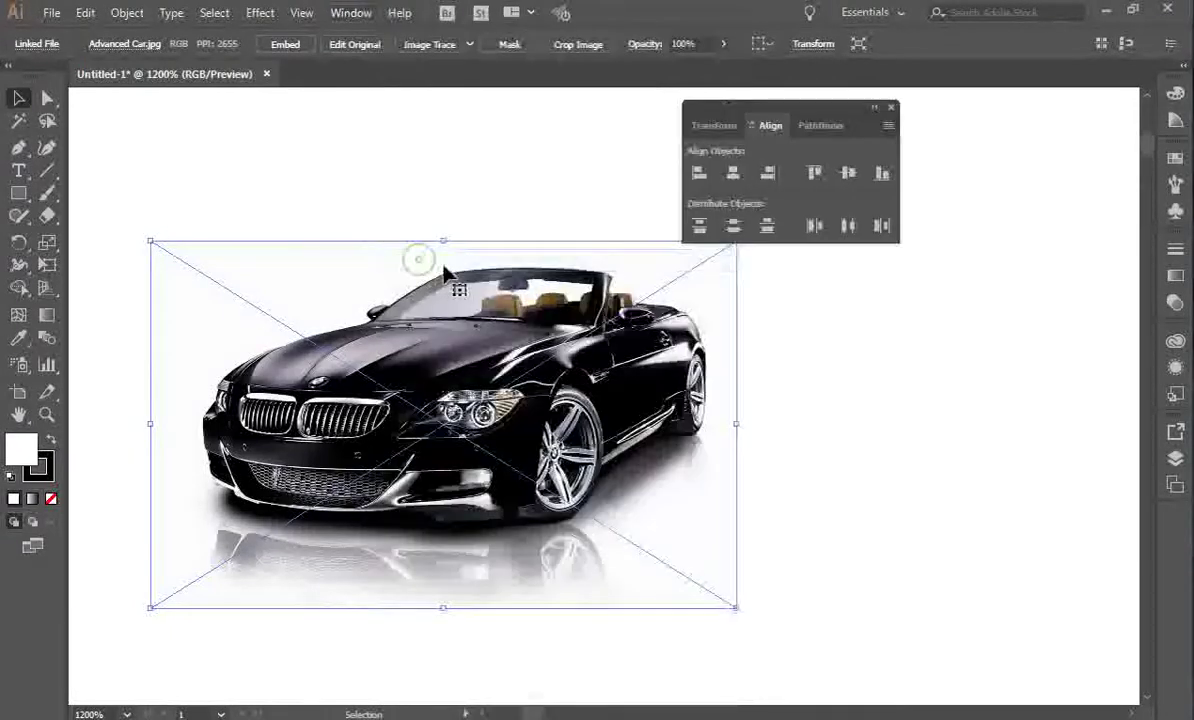
pyautogui.click(714, 125)
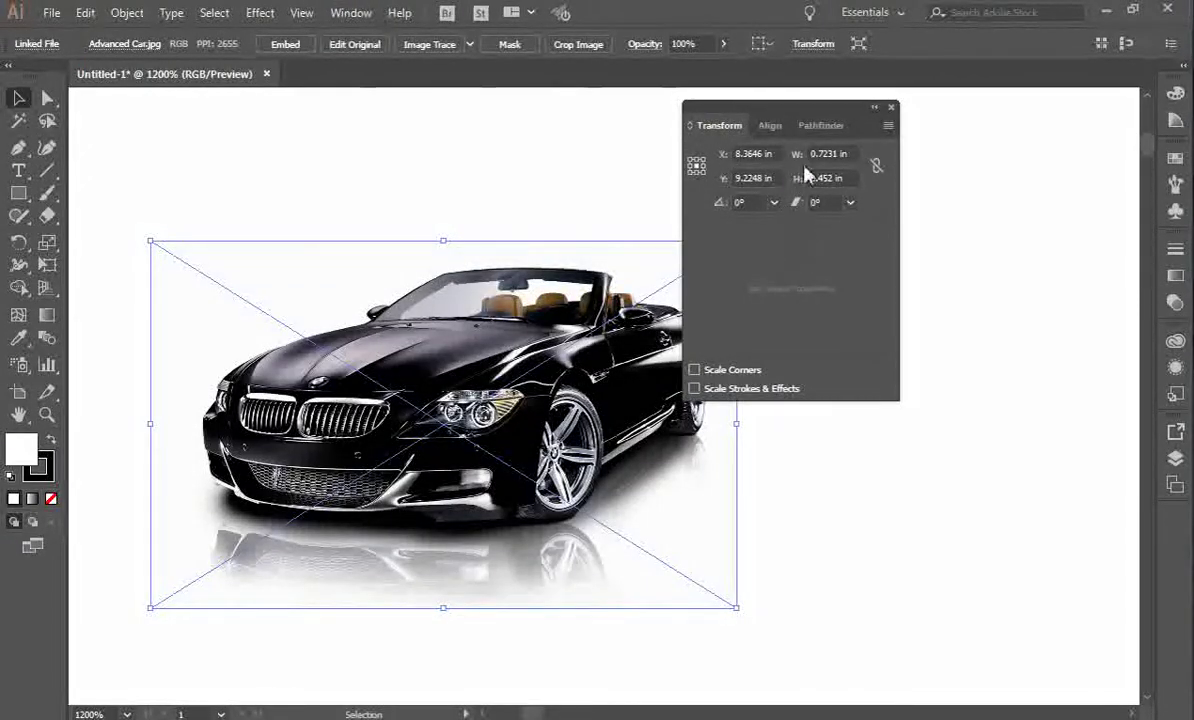
# Try setting the car image's width to 24 in without constrained proportions, and undo that change.
pyautogui.doubleClick(840, 154)
pyautogui.write('24')
pyautogui.press('Return')
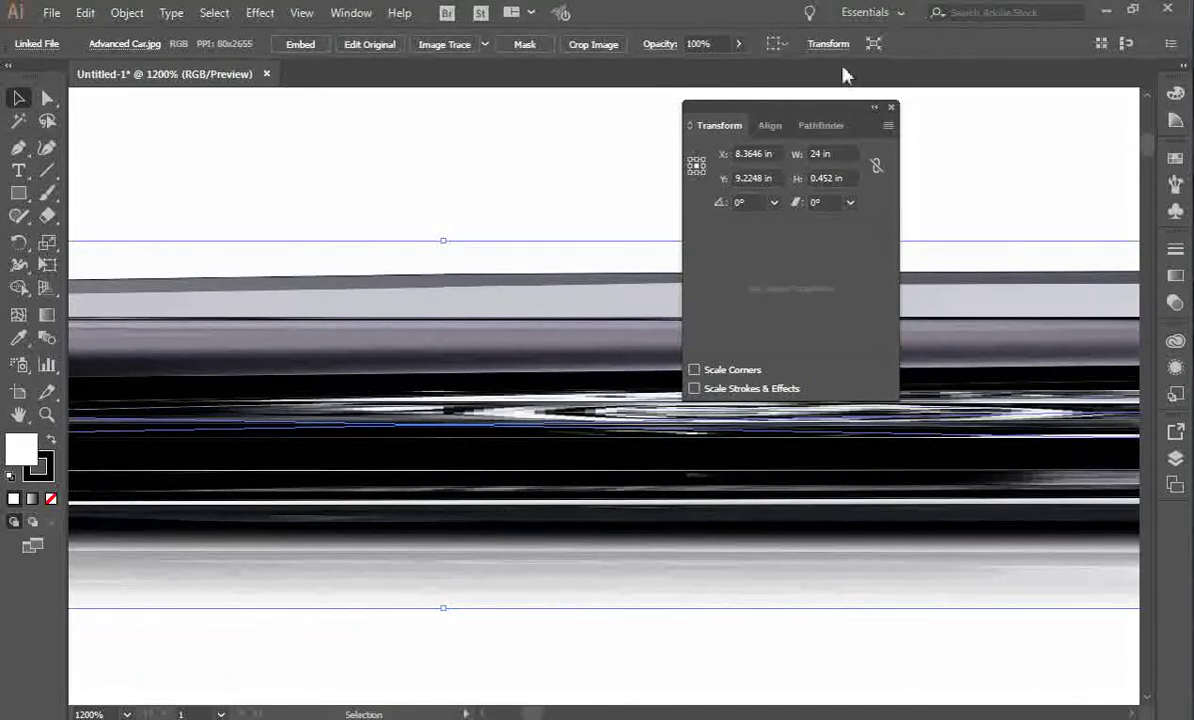
pyautogui.hotkey('ctrl', 'z')
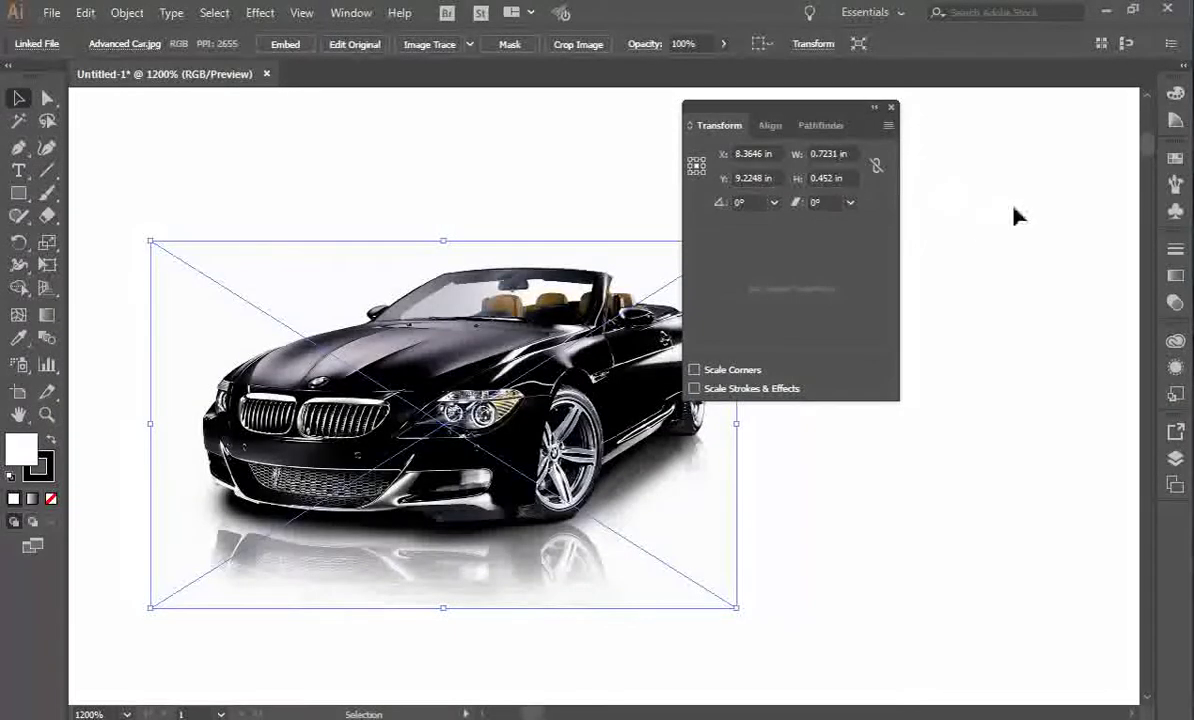
# Constrain the image's width and height proportions and set its width to 24 in.
pyautogui.click(853, 179)
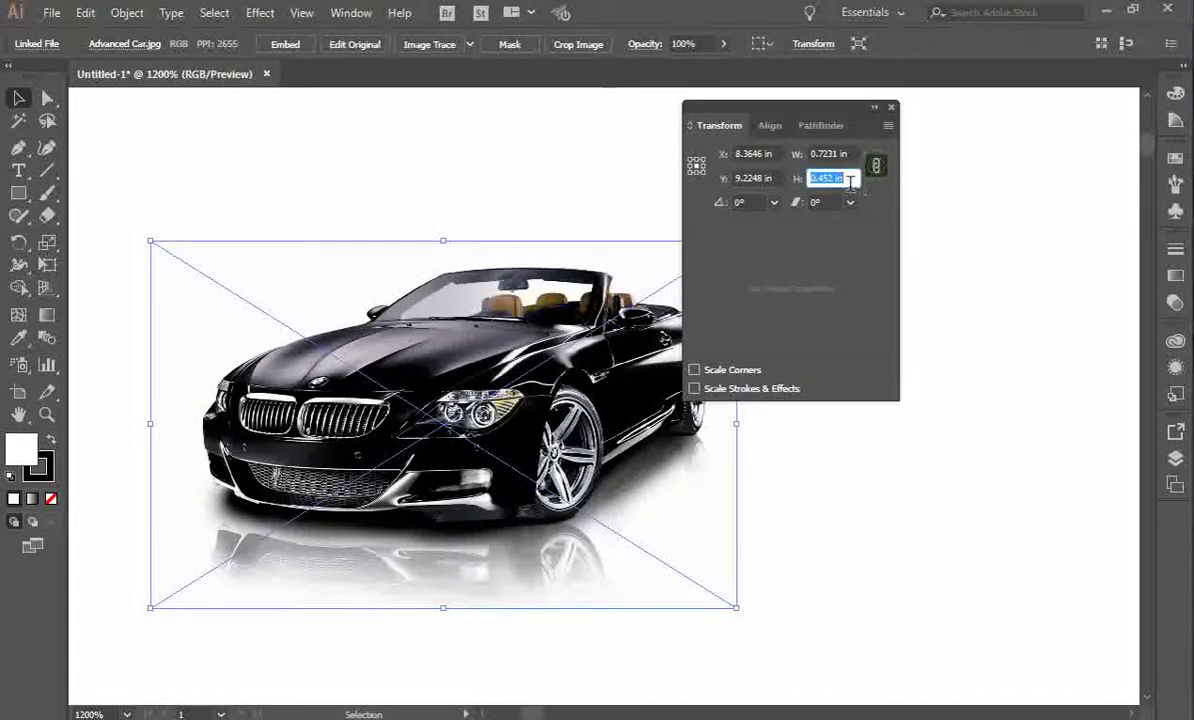
pyautogui.click(852, 154)
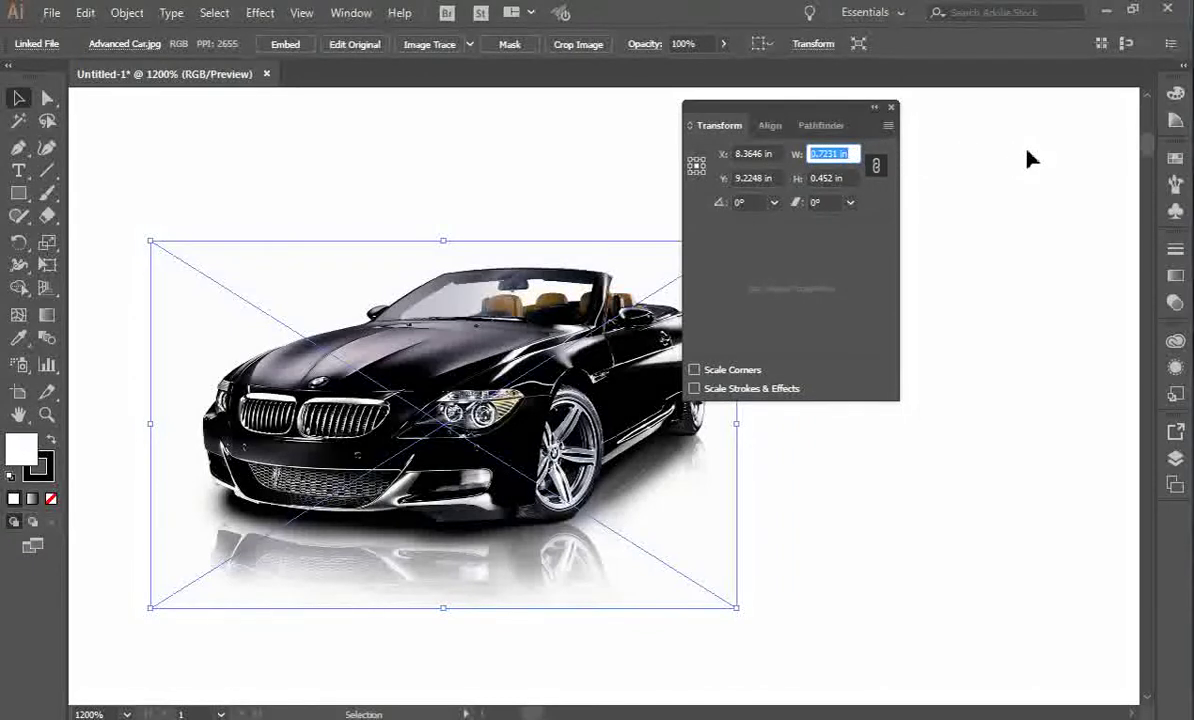
pyautogui.write('24')
pyautogui.press('Return')
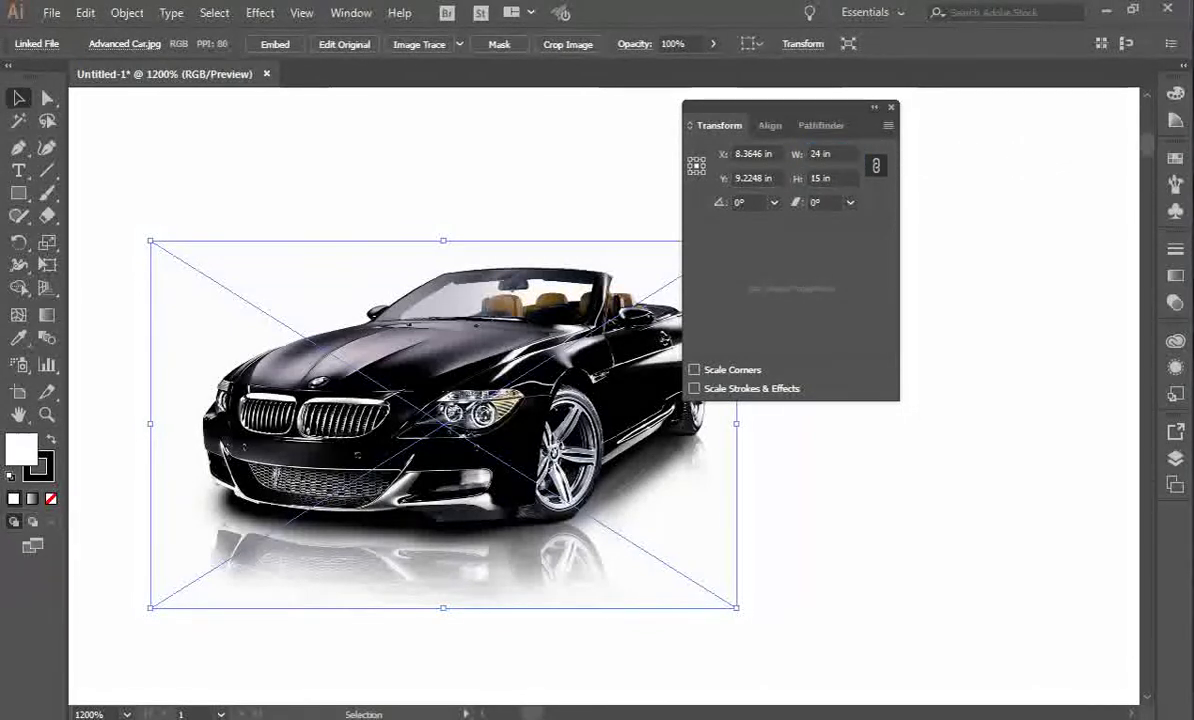
# Move the enlarged car image fully inside the artboard's upper-left corner, centred at about X 13.4 in, Y 8.7 in.
pyautogui.hotkey('ctrl', '=')
pyautogui.hotkey('ctrl', '=')
pyautogui.hotkey('ctrl', '=')
pyautogui.hotkey('ctrl', '=')
pyautogui.hotkey('ctrl', '=')
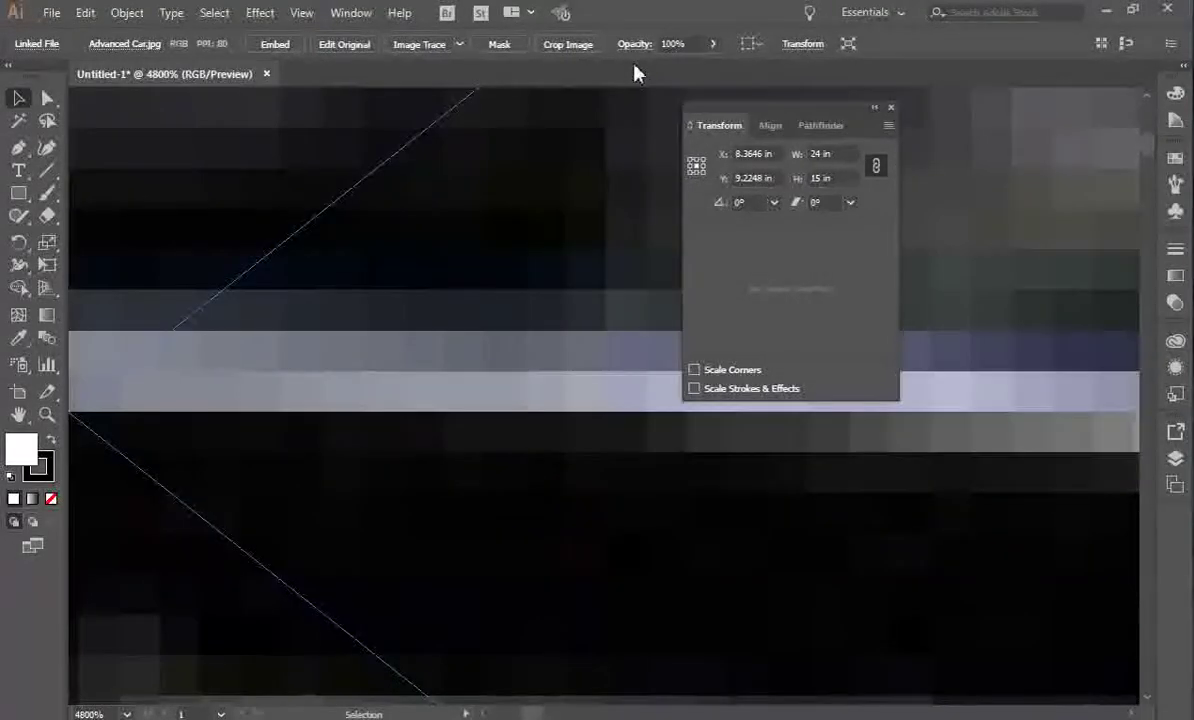
pyautogui.hotkey('ctrl', '-')
pyautogui.hotkey('ctrl', '-')
pyautogui.hotkey('ctrl', '-')
pyautogui.hotkey('ctrl', '-')
pyautogui.hotkey('ctrl', '-')
pyautogui.hotkey('ctrl', '-')
pyautogui.hotkey('ctrl', '-')
pyautogui.hotkey('ctrl', '-')
pyautogui.hotkey('ctrl', '-')
pyautogui.hotkey('ctrl', '-')
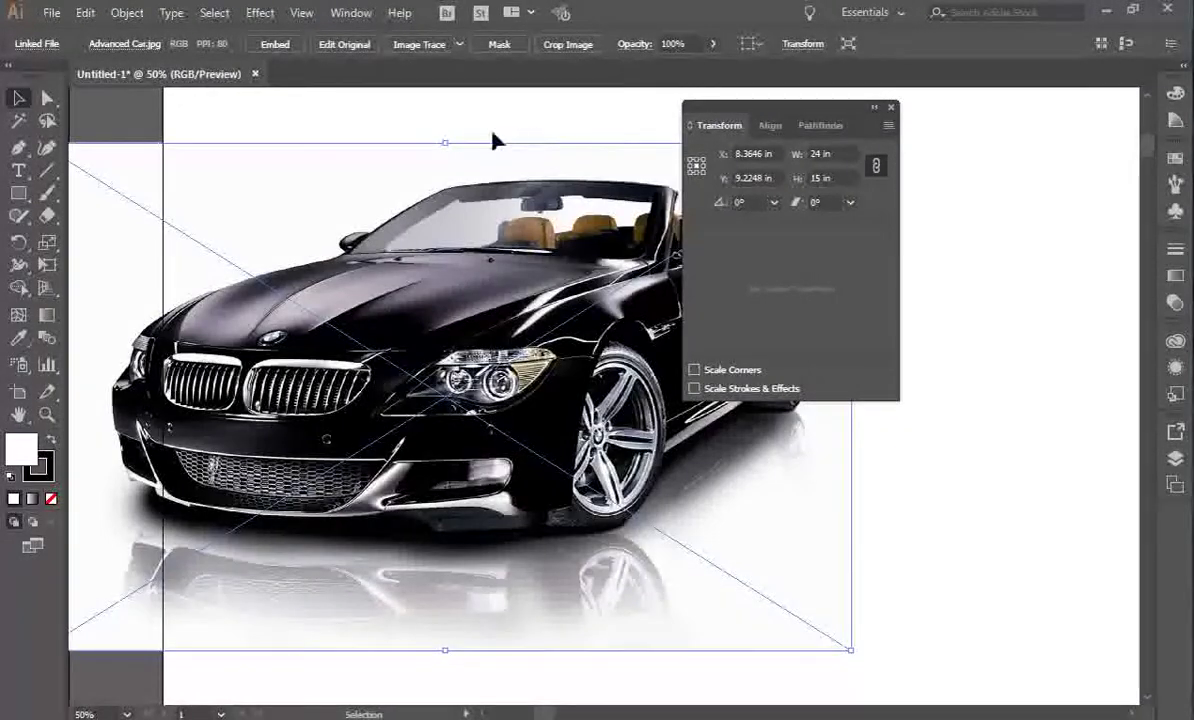
pyautogui.hotkey('ctrl', '-')
pyautogui.hotkey('ctrl', '-')
pyautogui.moveTo(201, 247); pyautogui.dragTo(271, 239)
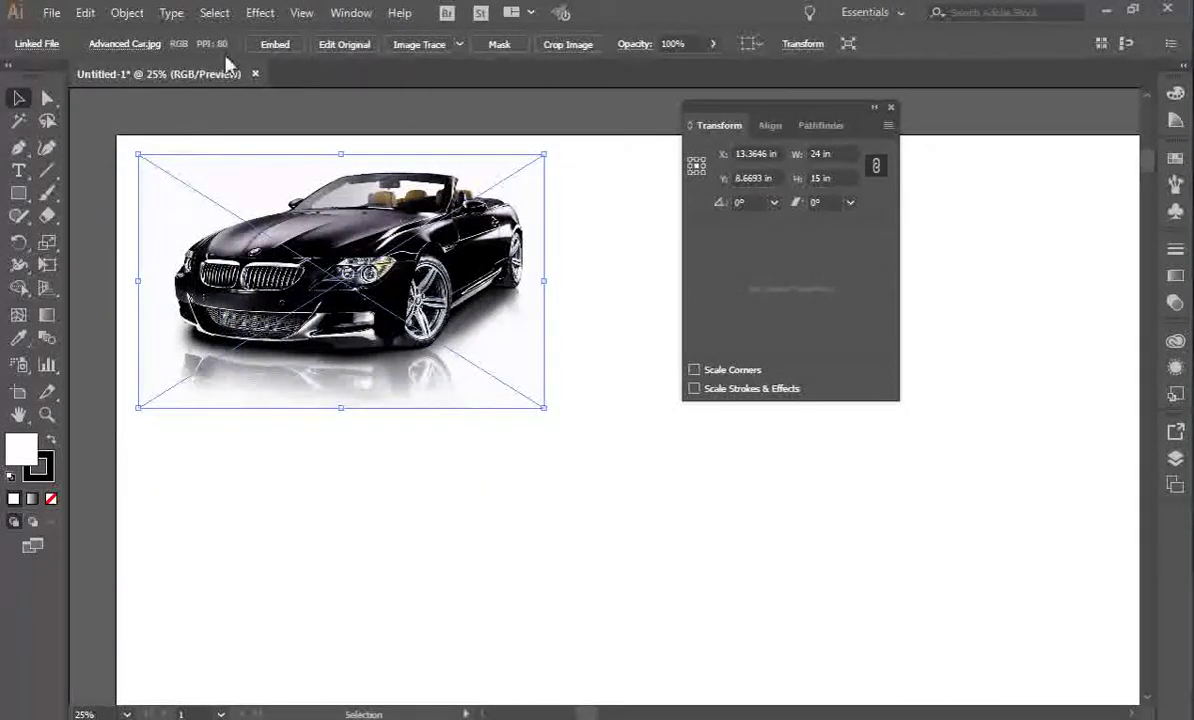
# Reselect the car image and reduce its opacity to 49%.
pyautogui.click(589, 168)
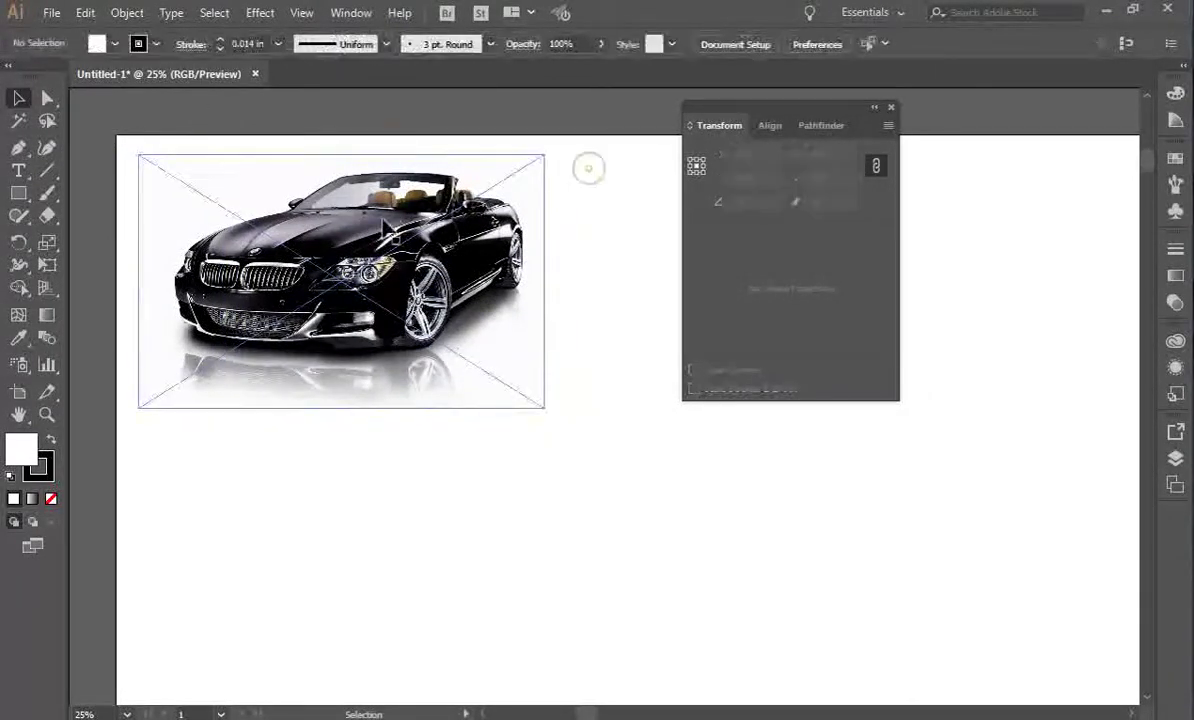
pyautogui.click(500, 212)
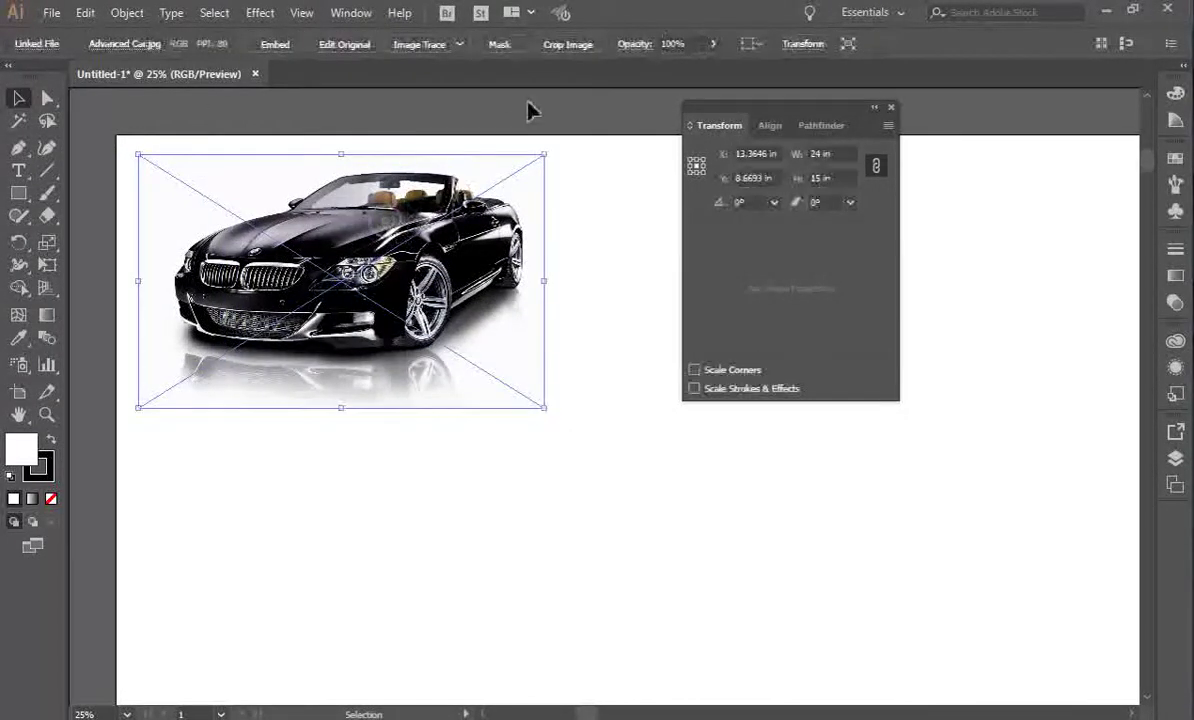
pyautogui.click(714, 46)
pyautogui.moveTo(714, 69); pyautogui.dragTo(686, 80)
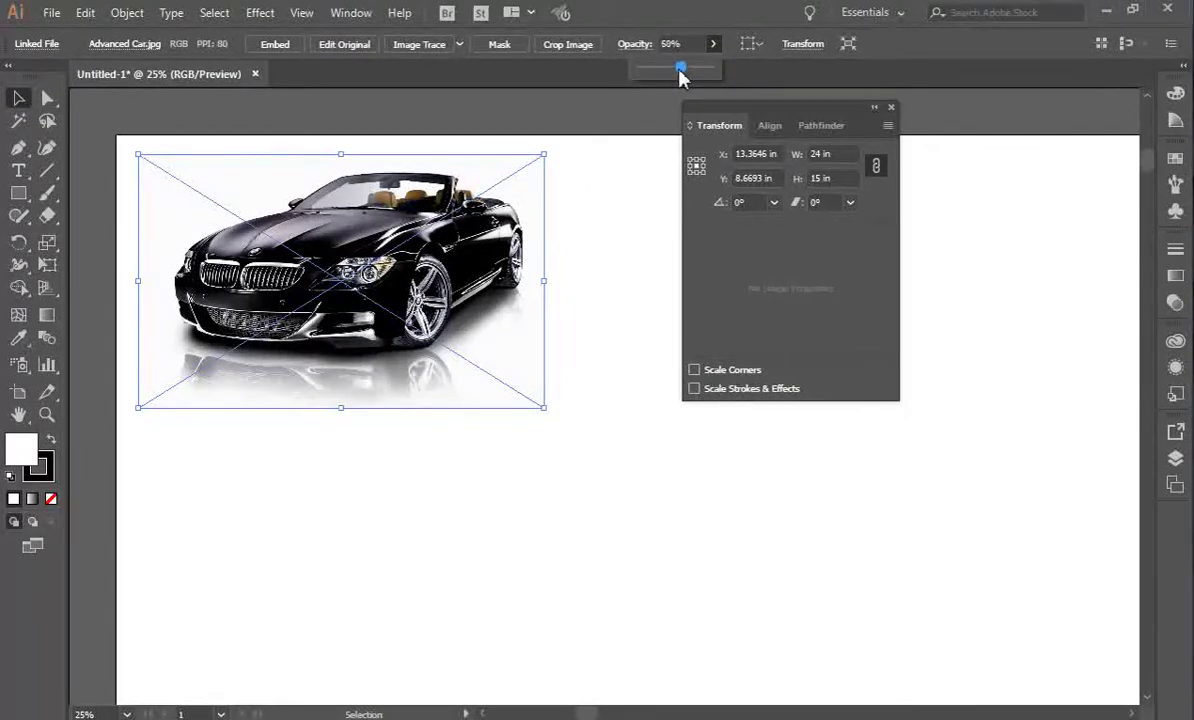
pyautogui.moveTo(686, 78); pyautogui.dragTo(682, 80)
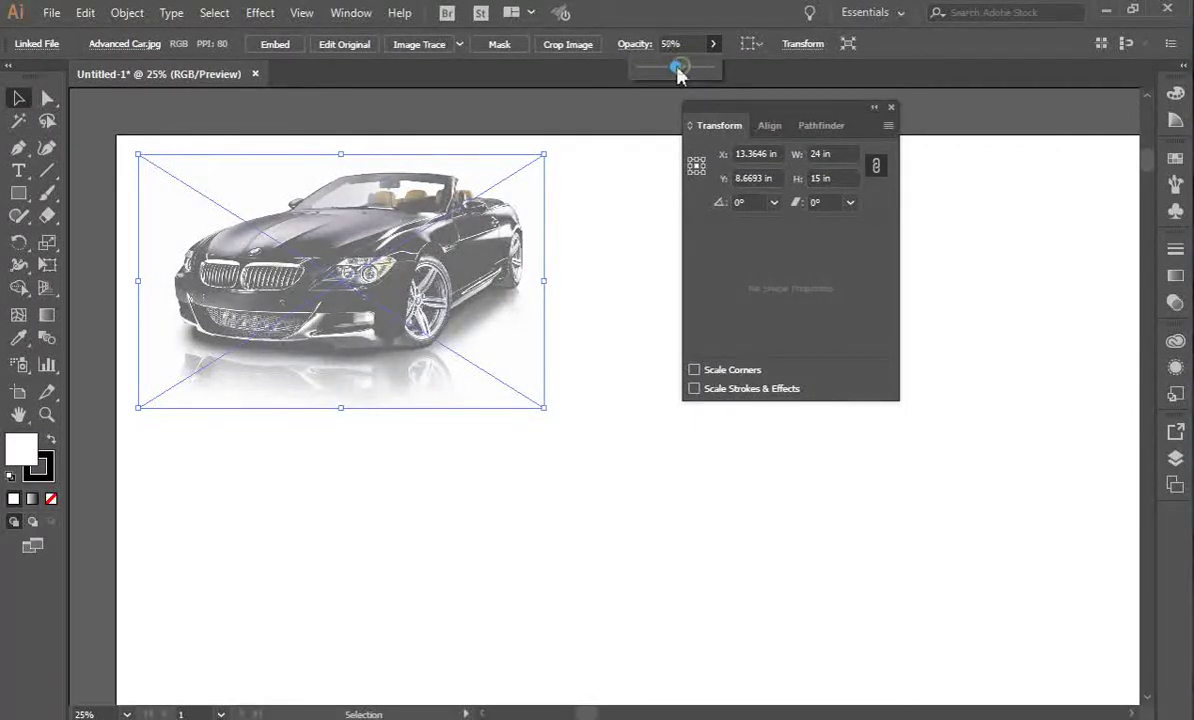
pyautogui.moveTo(680, 74); pyautogui.dragTo(676, 73)
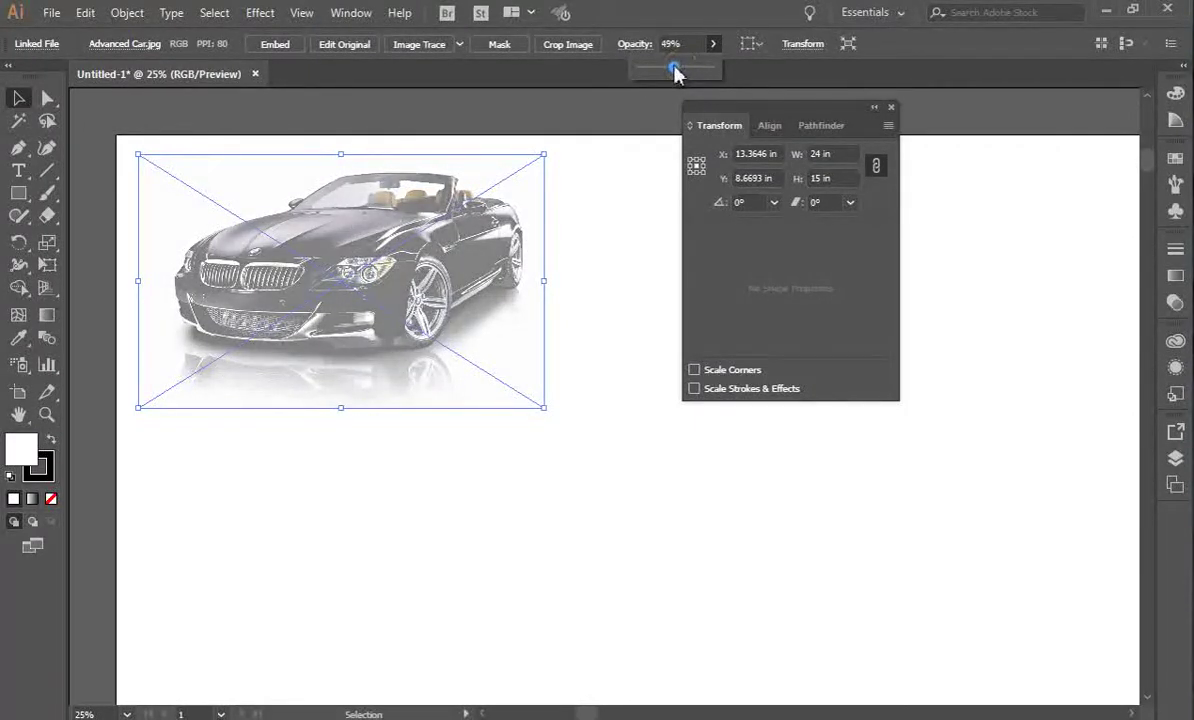
# Lock the faded car image and try to marquee-select it to check the lock.
pyautogui.click(127, 14)
pyautogui.moveTo(228, 138)
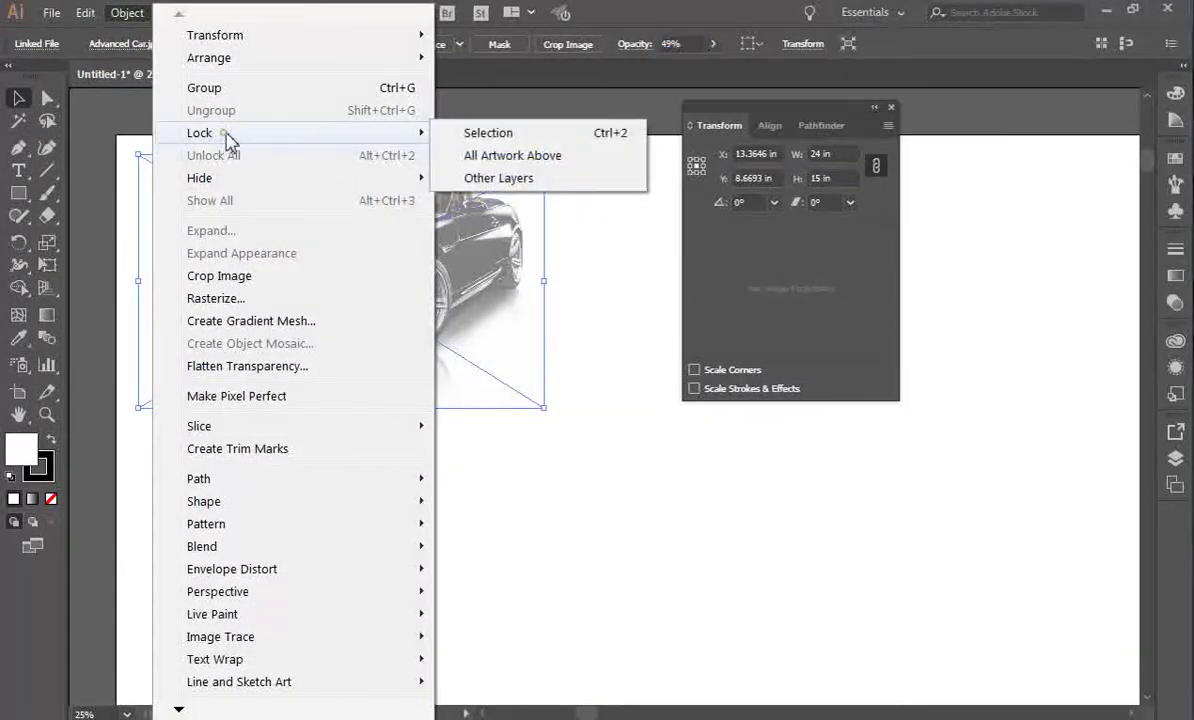
pyautogui.click(478, 134)
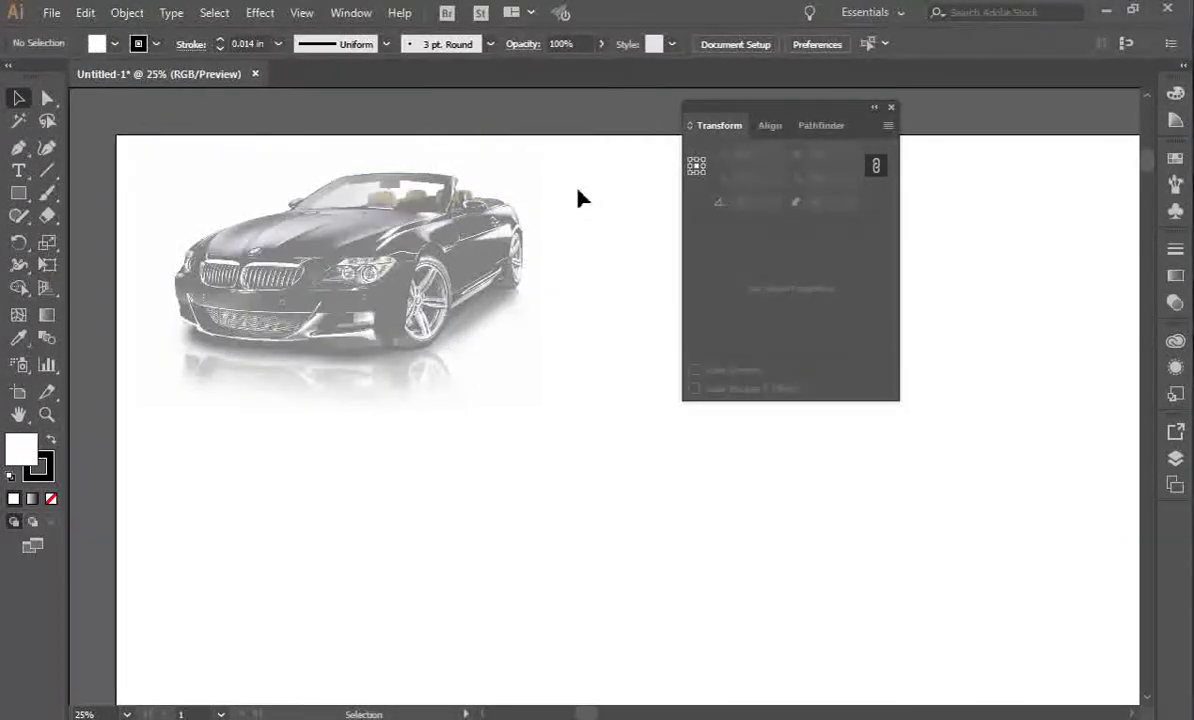
pyautogui.moveTo(147, 466); pyautogui.dragTo(185, 408)
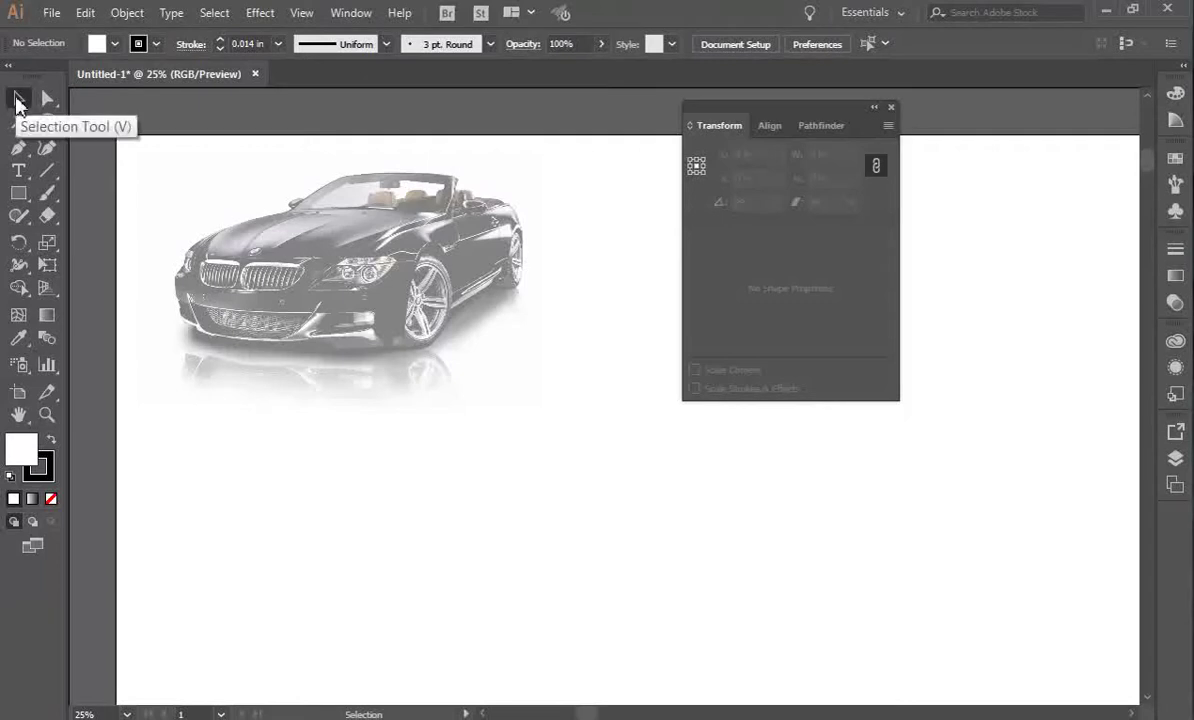
# Collapse the floating Transform, Align and Pathfinder panel group and move it clear of the car image.
pyautogui.moveTo(147, 155); pyautogui.dragTo(467, 265)
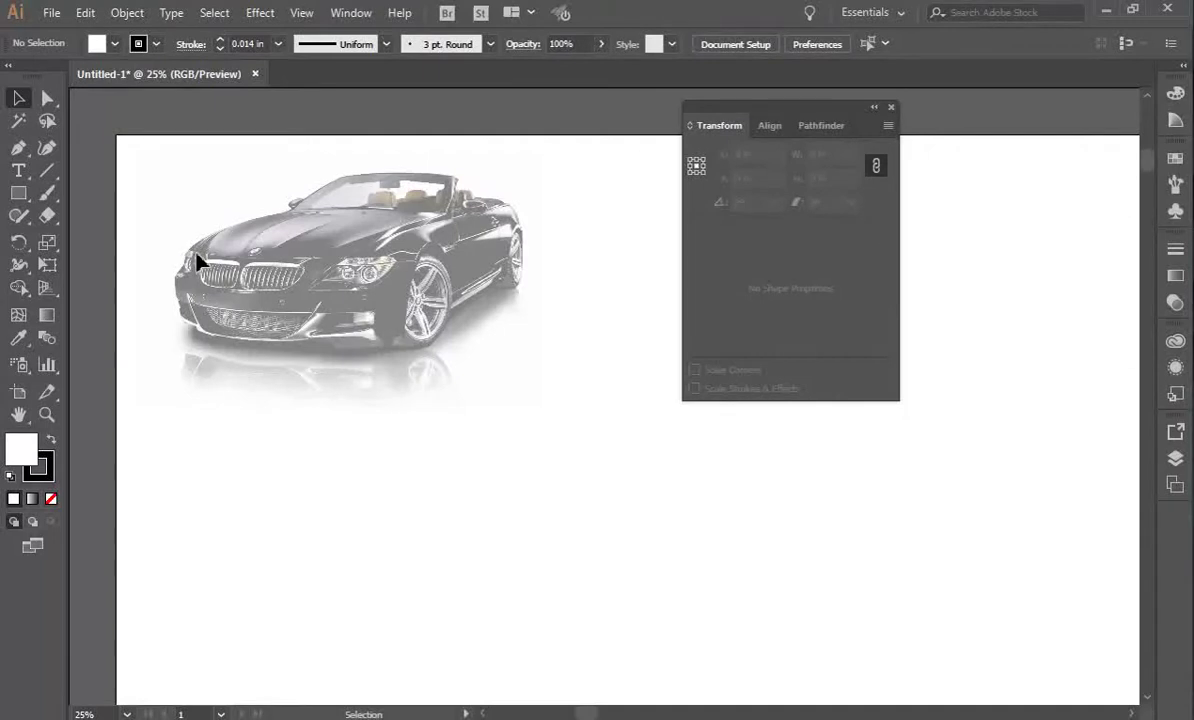
pyautogui.hotkey('ctrl', '=')
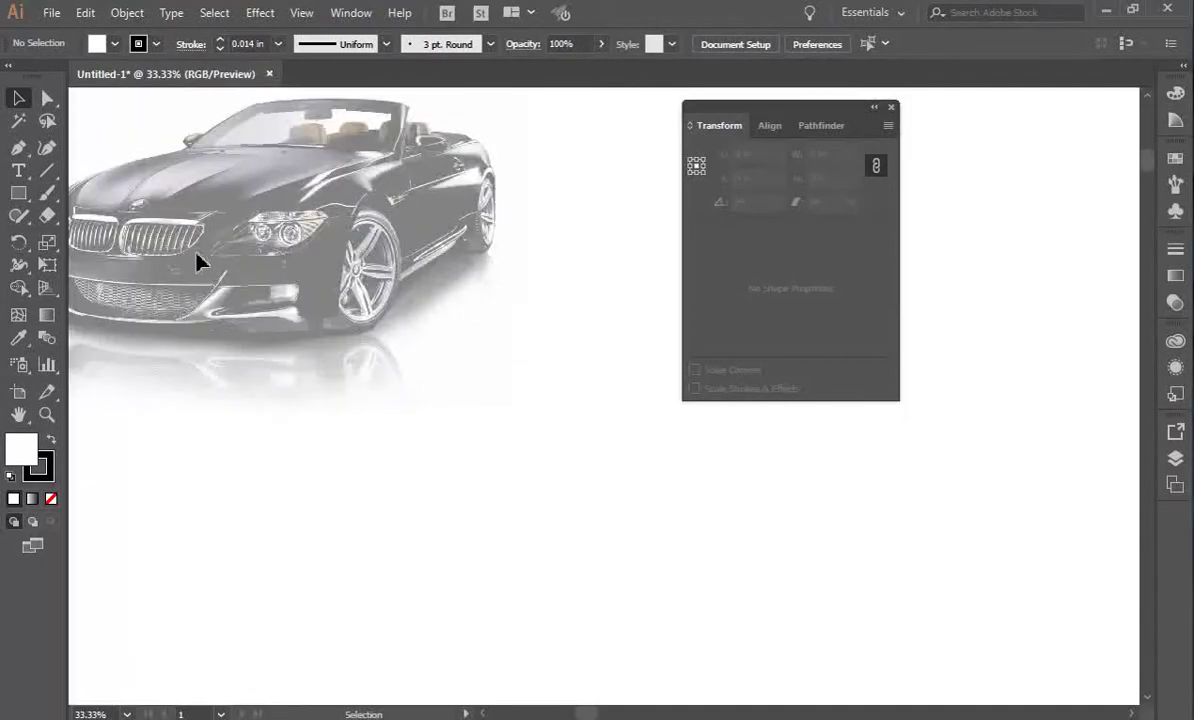
pyautogui.click(20, 415)
pyautogui.moveTo(202, 123); pyautogui.dragTo(357, 303)
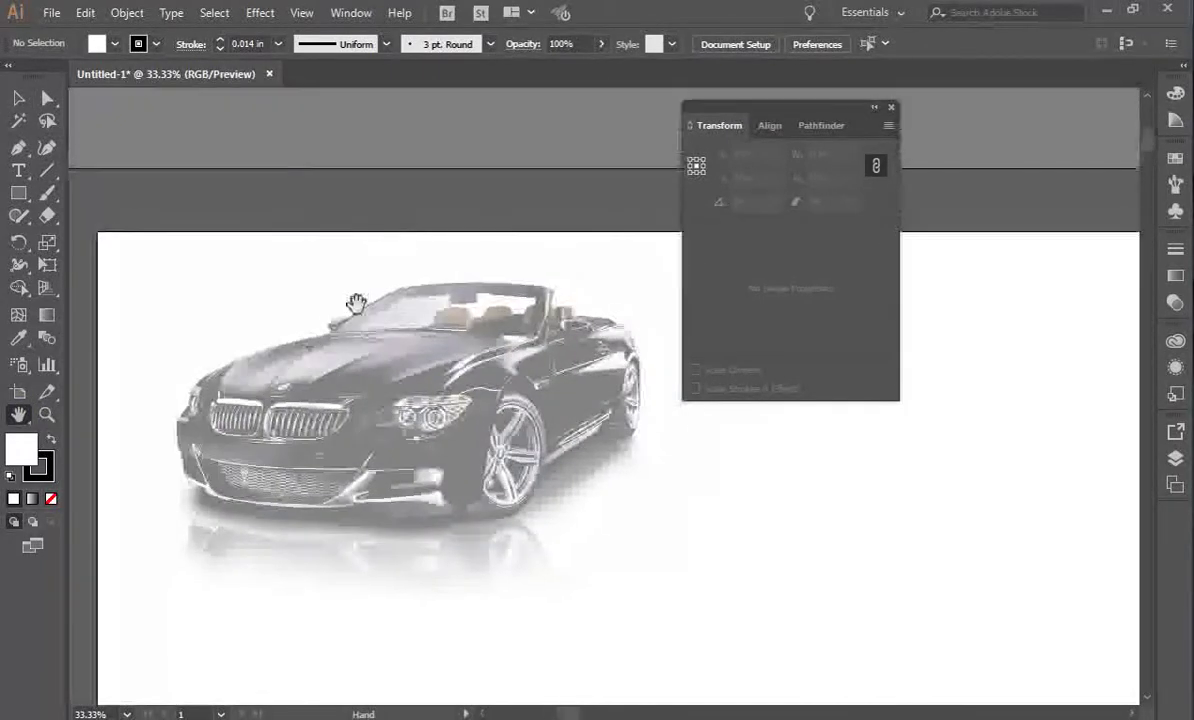
pyautogui.click(877, 108)
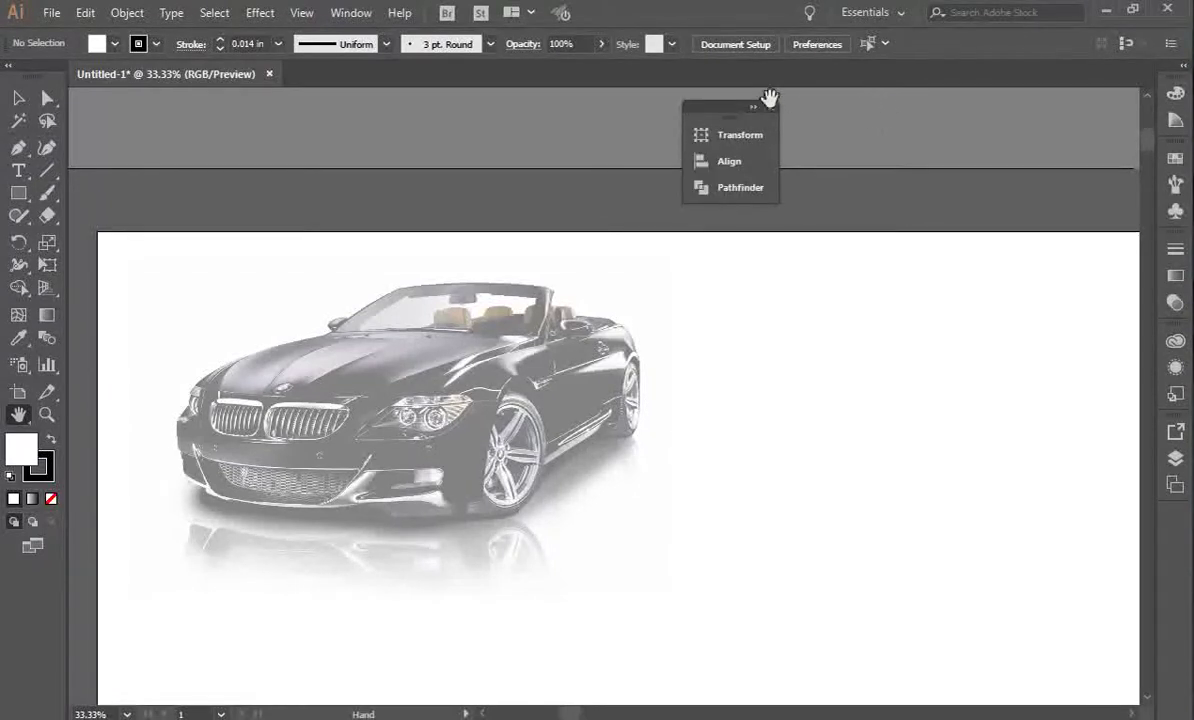
pyautogui.moveTo(742, 113); pyautogui.dragTo(1060, 567)
# With the Pen tool, trace the windshield frame's top edge as a curve from its right corner to its left corner.
pyautogui.hotkey('ctrl', '+')
pyautogui.hotkey('ctrl', '+')
pyautogui.hotkey('ctrl', '+')
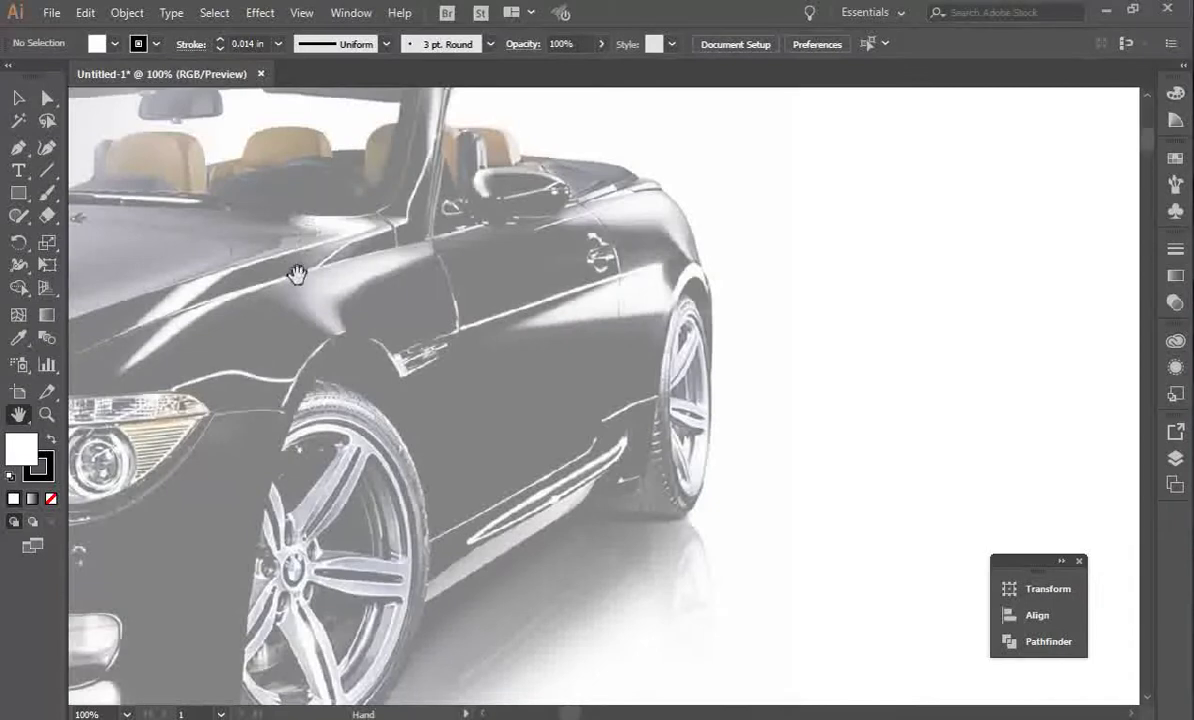
pyautogui.hotkey('ctrl', '-')
pyautogui.moveTo(270, 284); pyautogui.dragTo(640, 259)
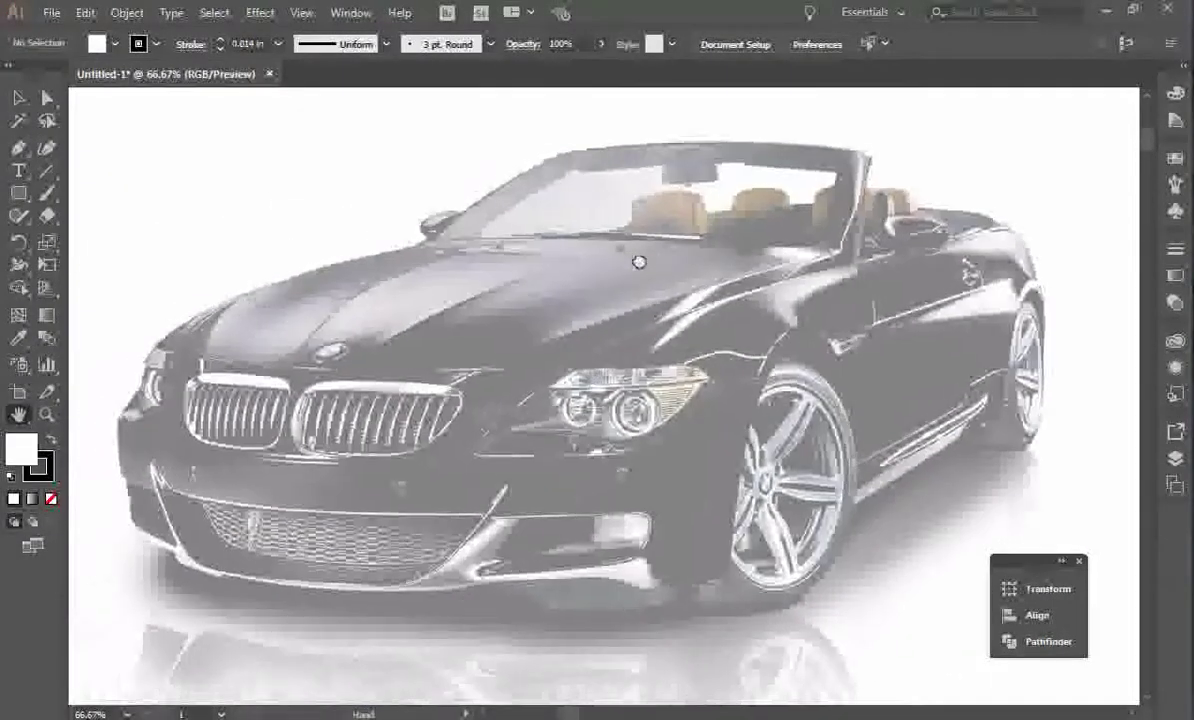
pyautogui.click(20, 150)
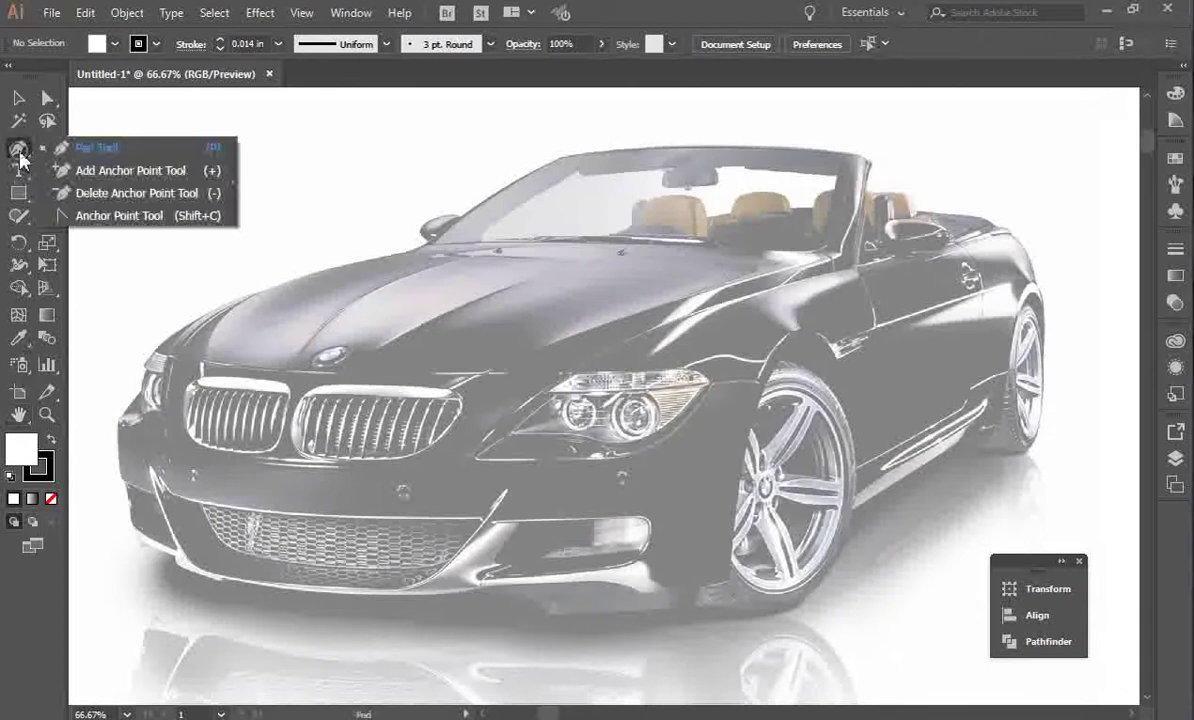
pyautogui.click(82, 158)
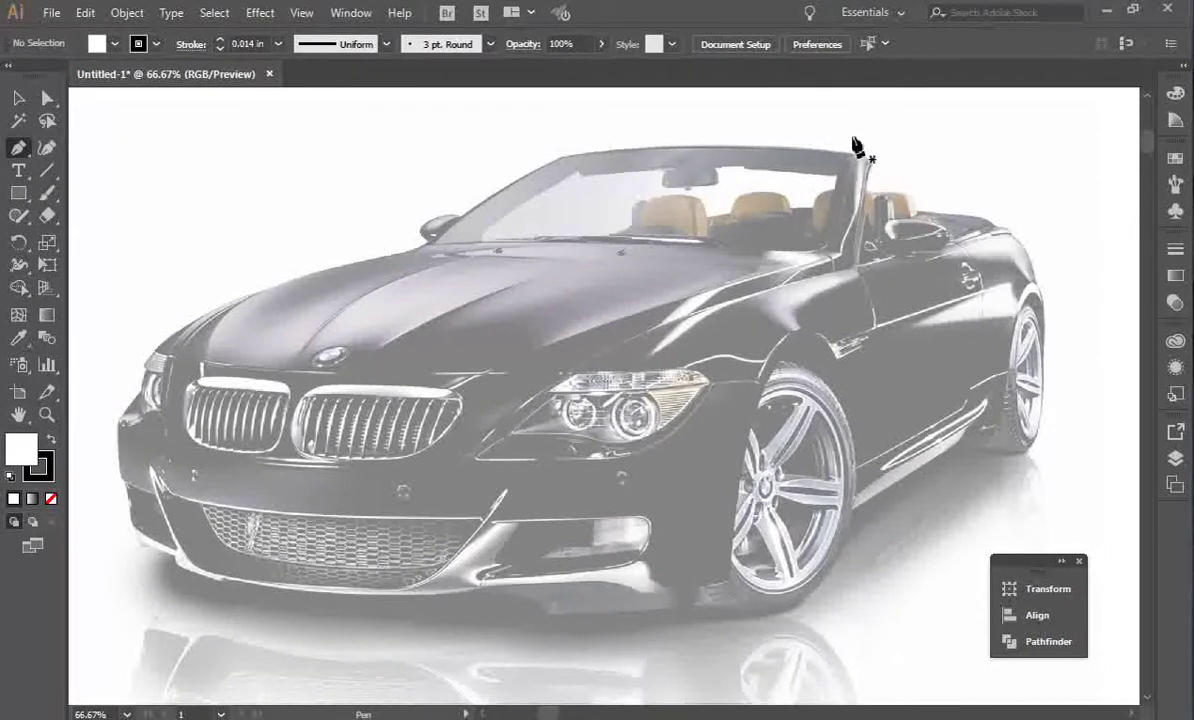
pyautogui.hotkey('ctrl', '+')
pyautogui.hotkey('ctrl', '+')
pyautogui.hotkey('ctrl', '+')
pyautogui.hotkey('ctrl', '-')
pyautogui.hotkey('ctrl', '-')
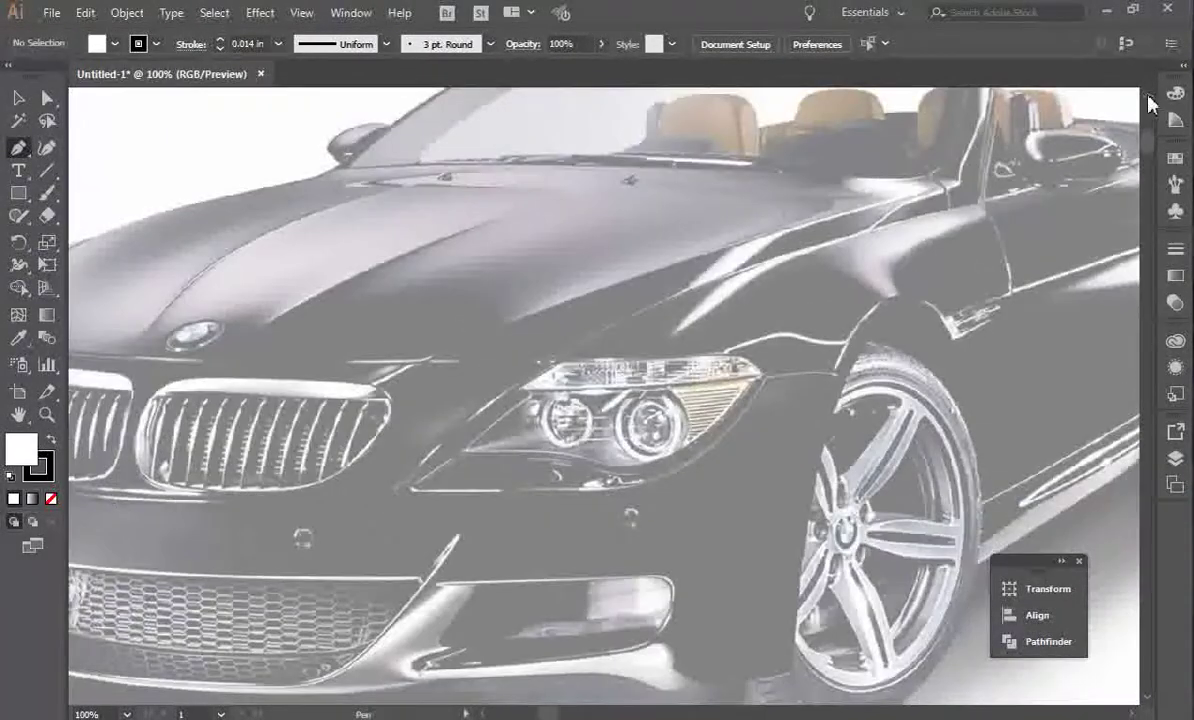
pyautogui.scroll(3, 1047, 133)
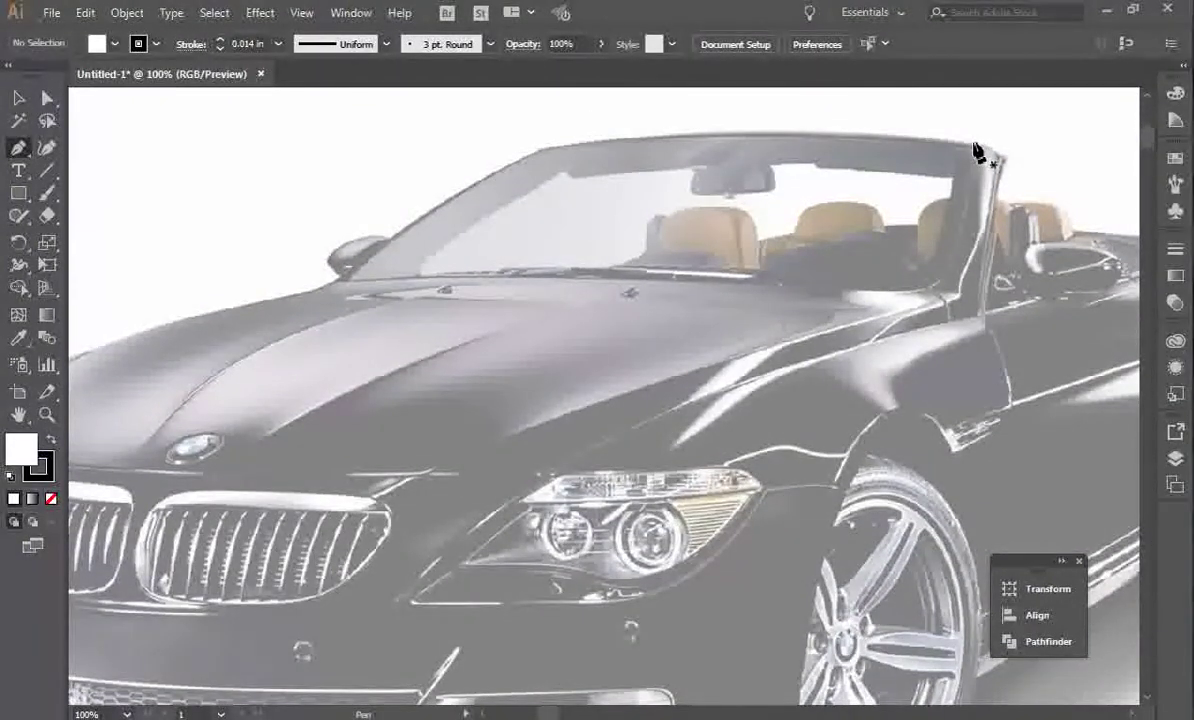
pyautogui.moveTo(970, 146); pyautogui.dragTo(521, 148)
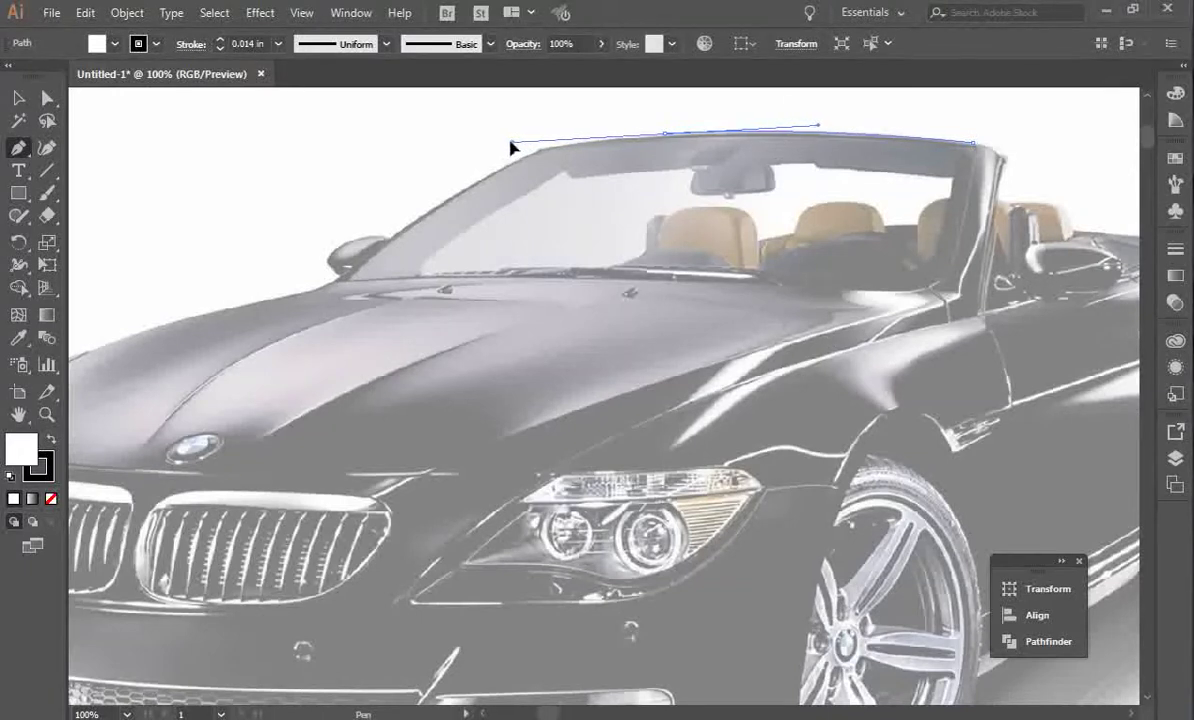
pyautogui.moveTo(510, 147); pyautogui.dragTo(631, 133)
pyautogui.moveTo(540, 148); pyautogui.dragTo(526, 152)
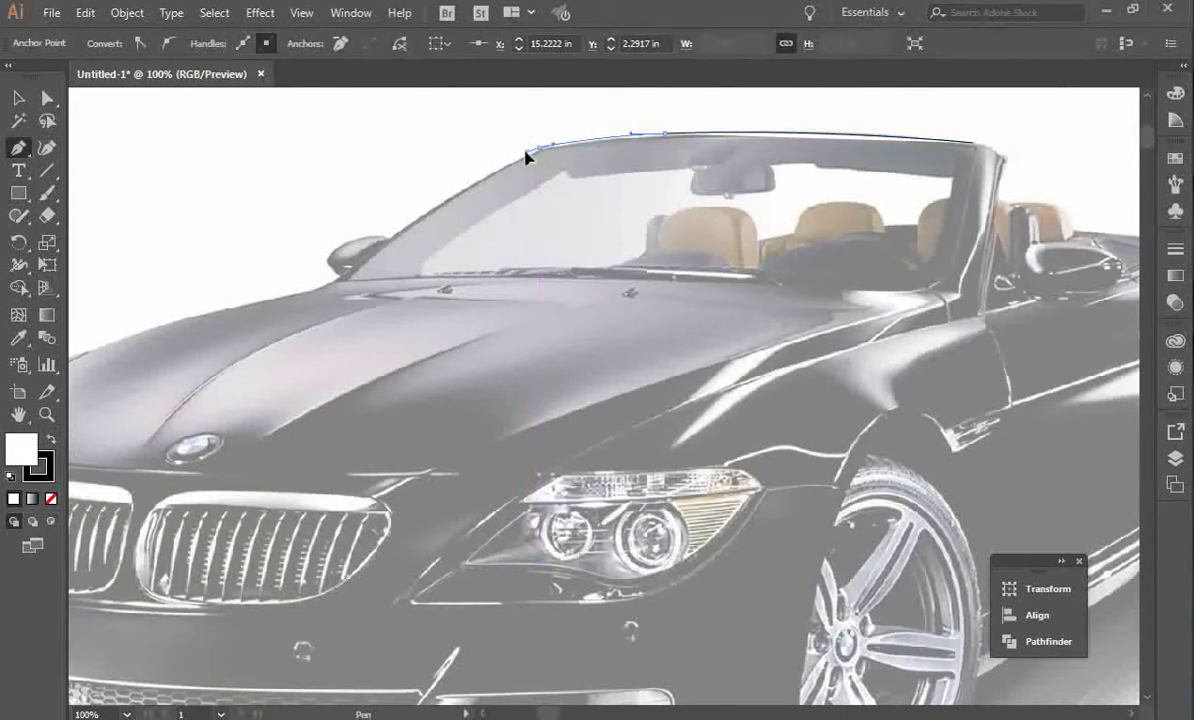
# Continue the outline down the left windshield pillar and around the side mirror to its base on the hood.
pyautogui.click(526, 154)
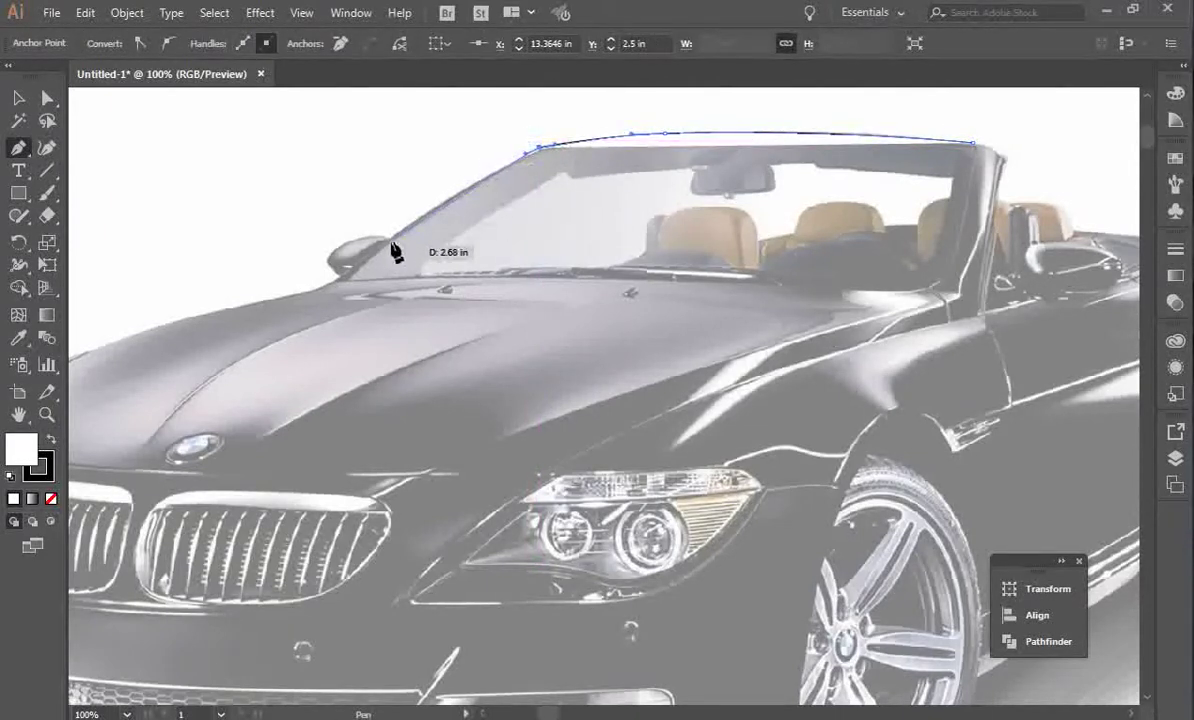
pyautogui.moveTo(394, 240); pyautogui.dragTo(392, 247)
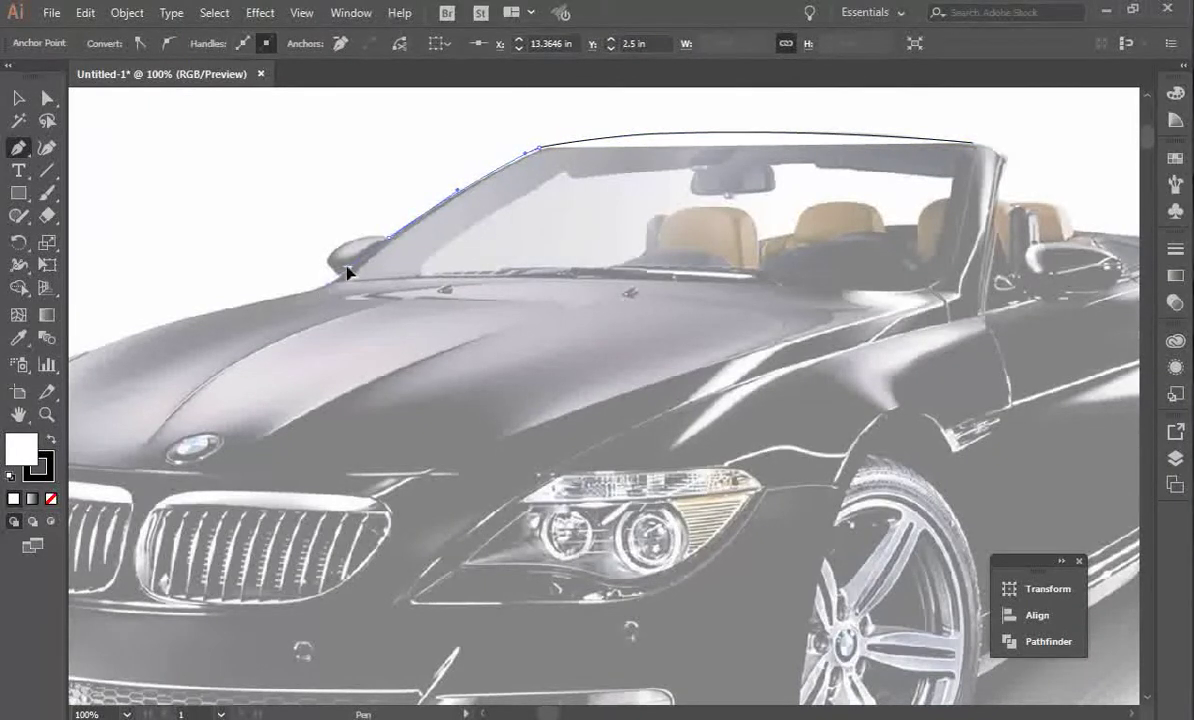
pyautogui.moveTo(362, 243); pyautogui.dragTo(347, 285)
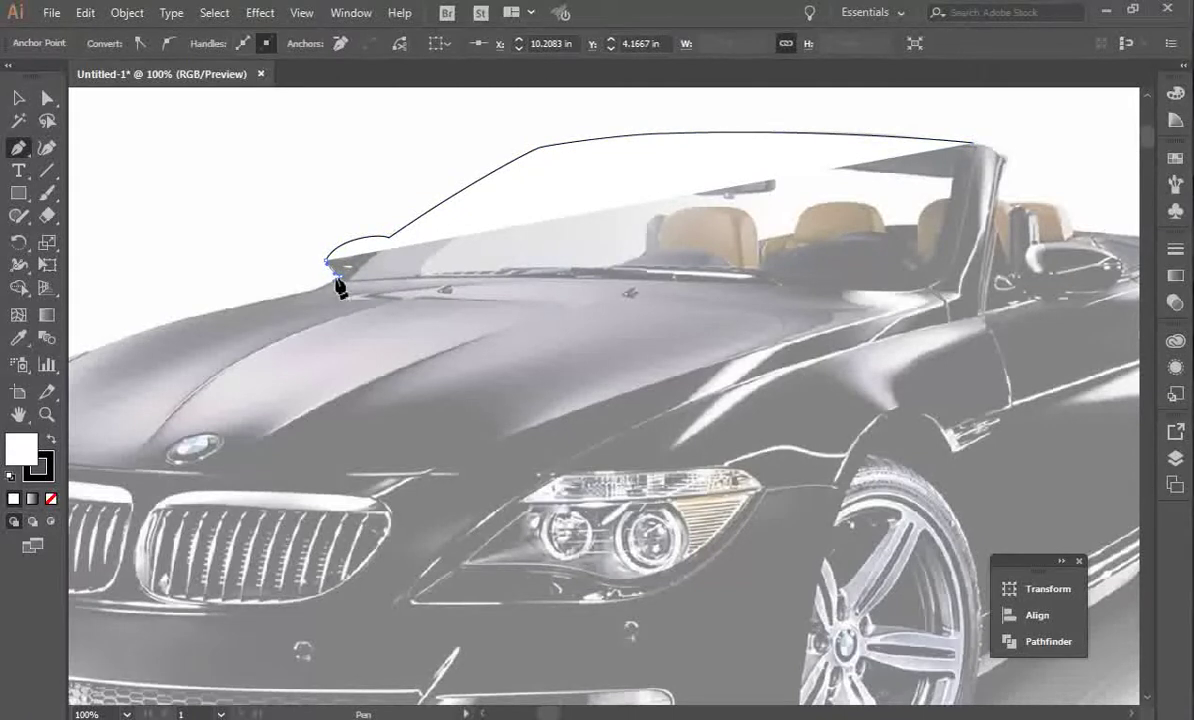
# Select the traced path and set its fill to None so the car shows through.
pyautogui.press('v')
pyautogui.click(373, 191)
pyautogui.click(440, 217)
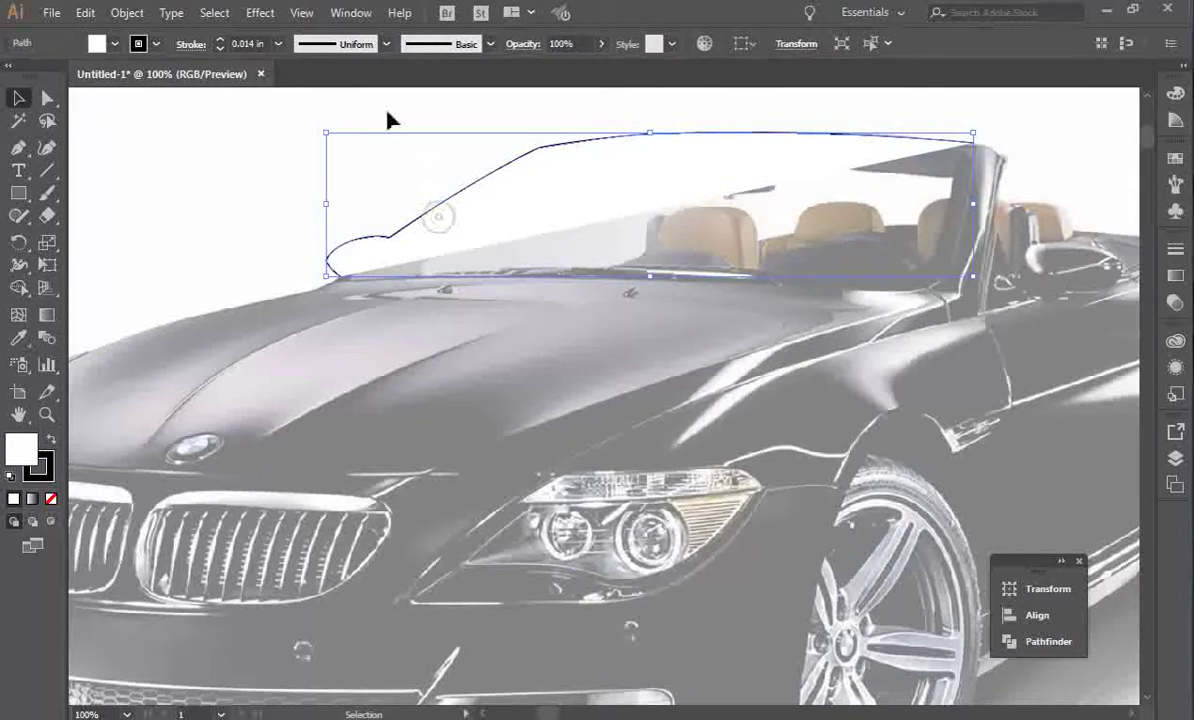
pyautogui.click(114, 44)
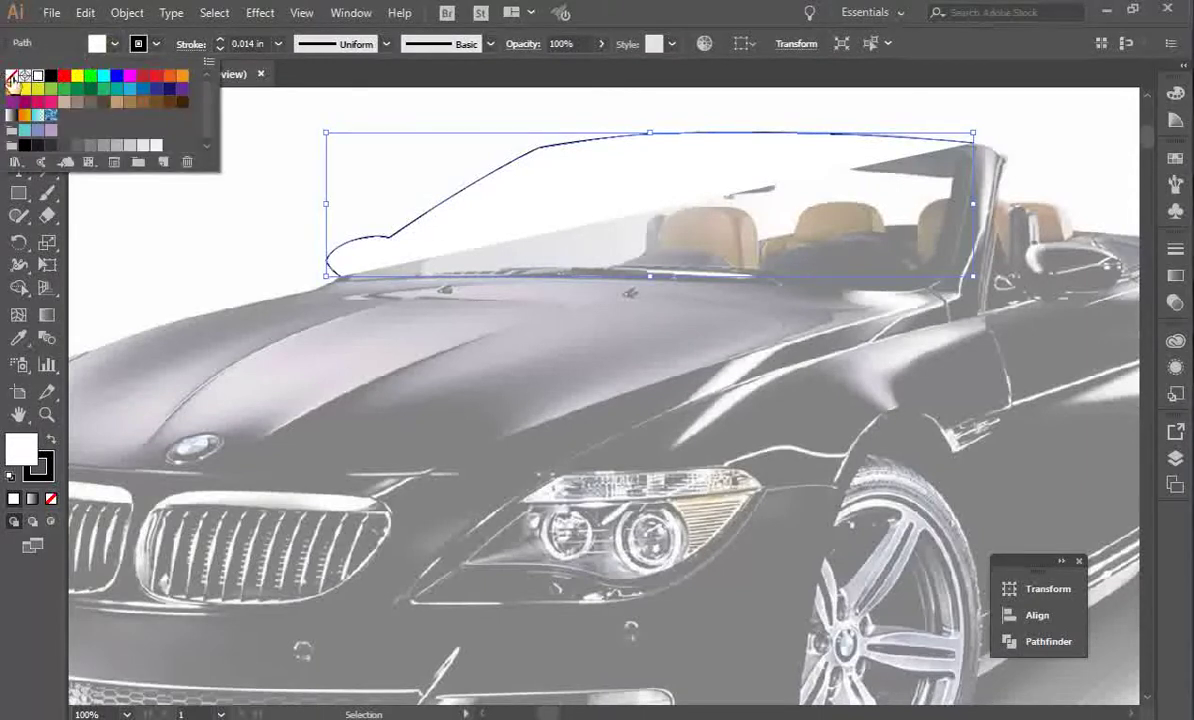
pyautogui.click(11, 76)
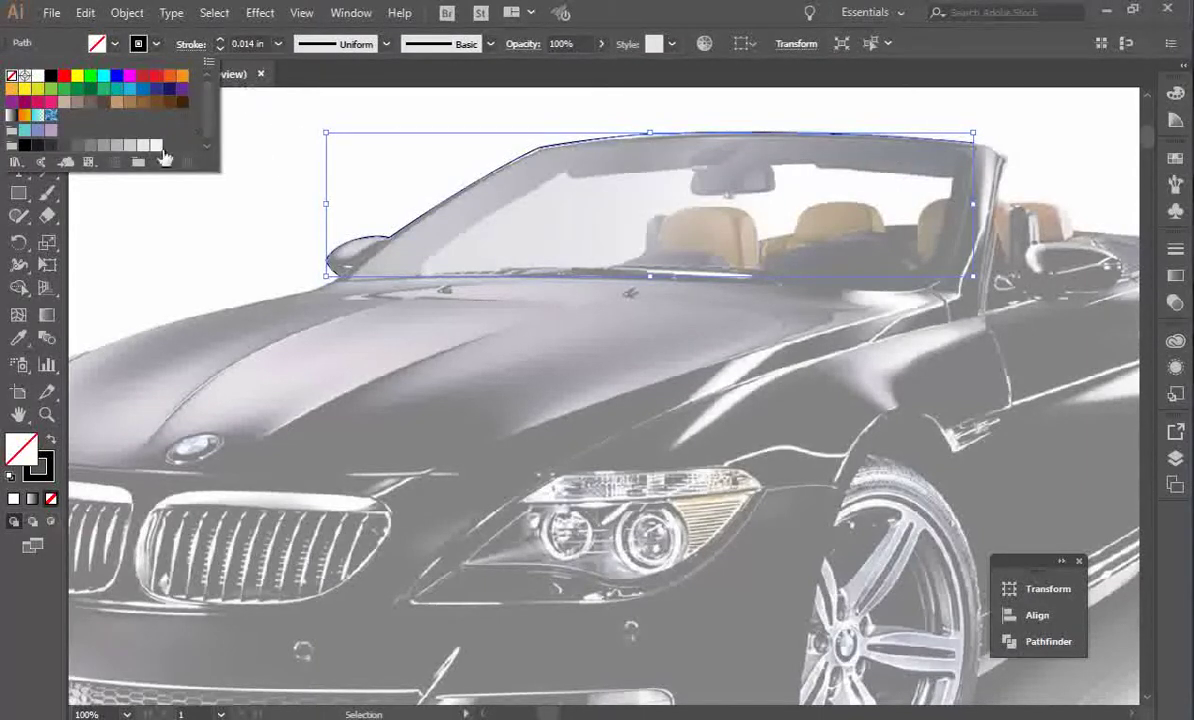
# Resume the path at the side mirror's base and trace the hood's left contour down toward the far headlight.
pyautogui.click(19, 177)
pyautogui.click(19, 149)
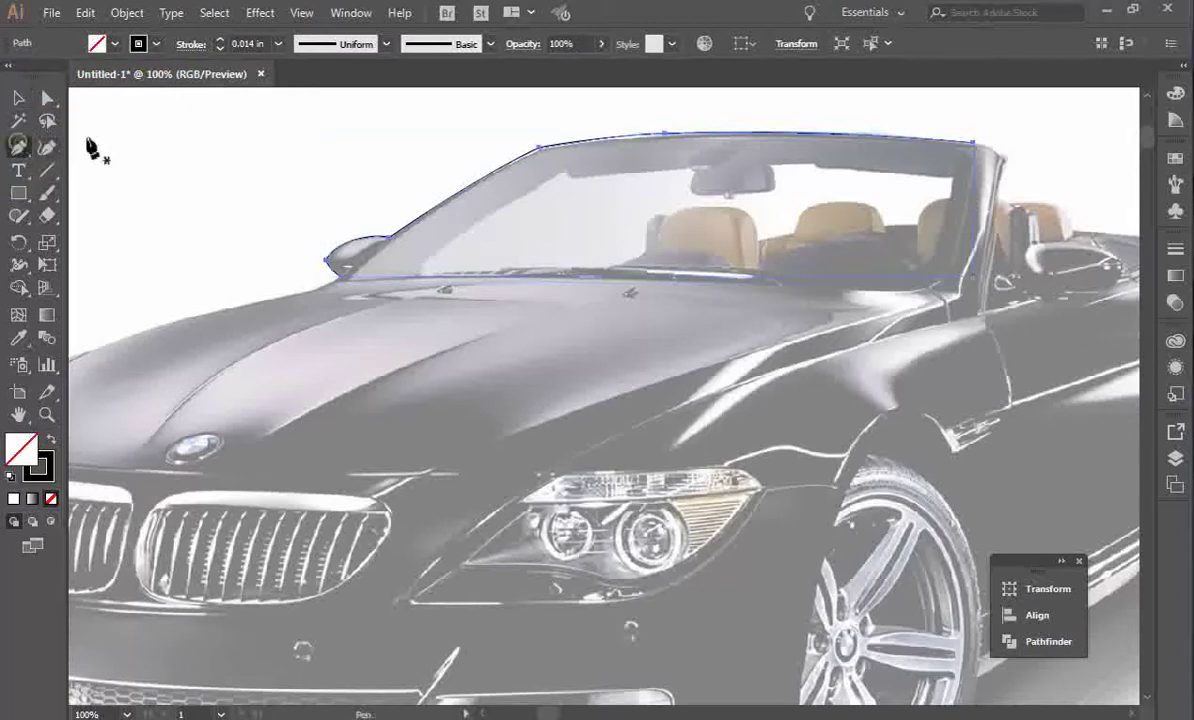
pyautogui.click(340, 277)
pyautogui.moveTo(339, 281); pyautogui.dragTo(297, 299)
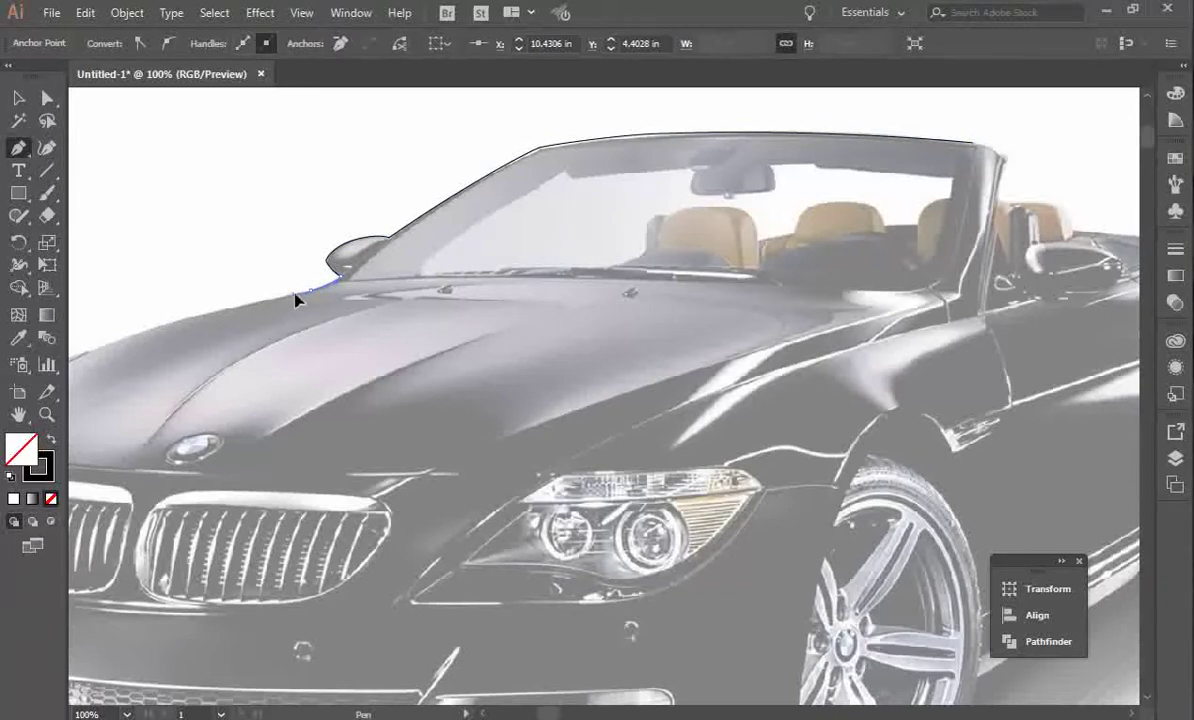
pyautogui.moveTo(285, 297); pyautogui.dragTo(304, 678)
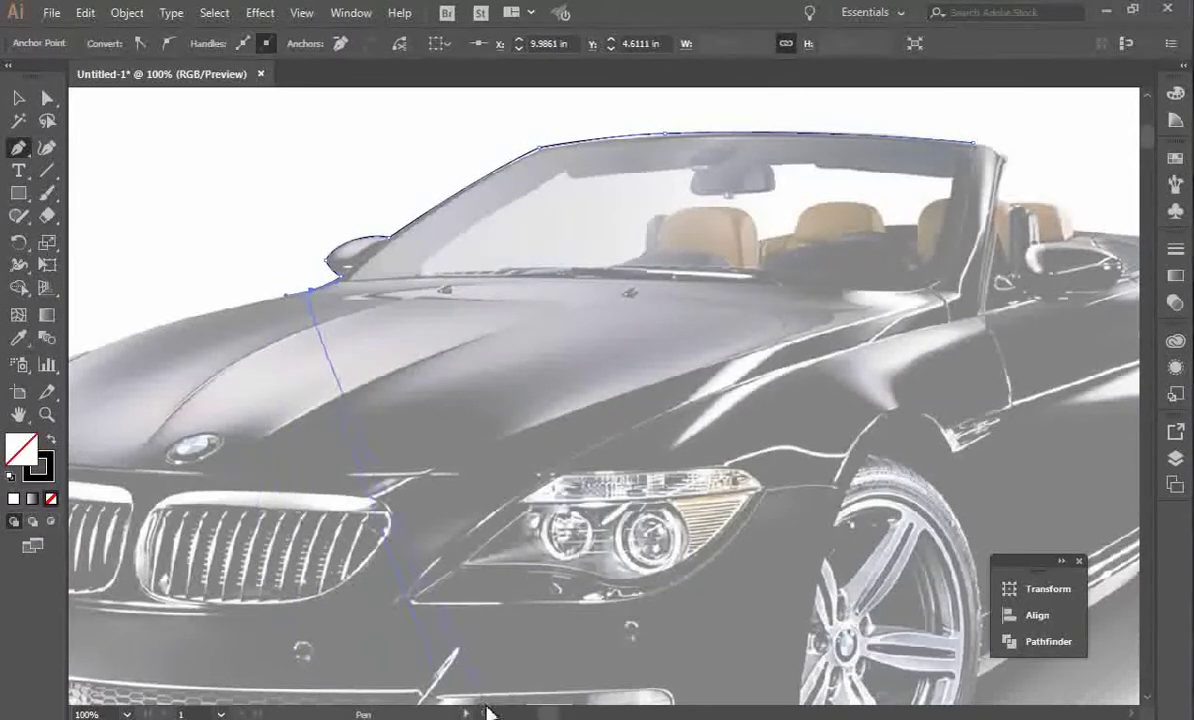
pyautogui.click(484, 714)
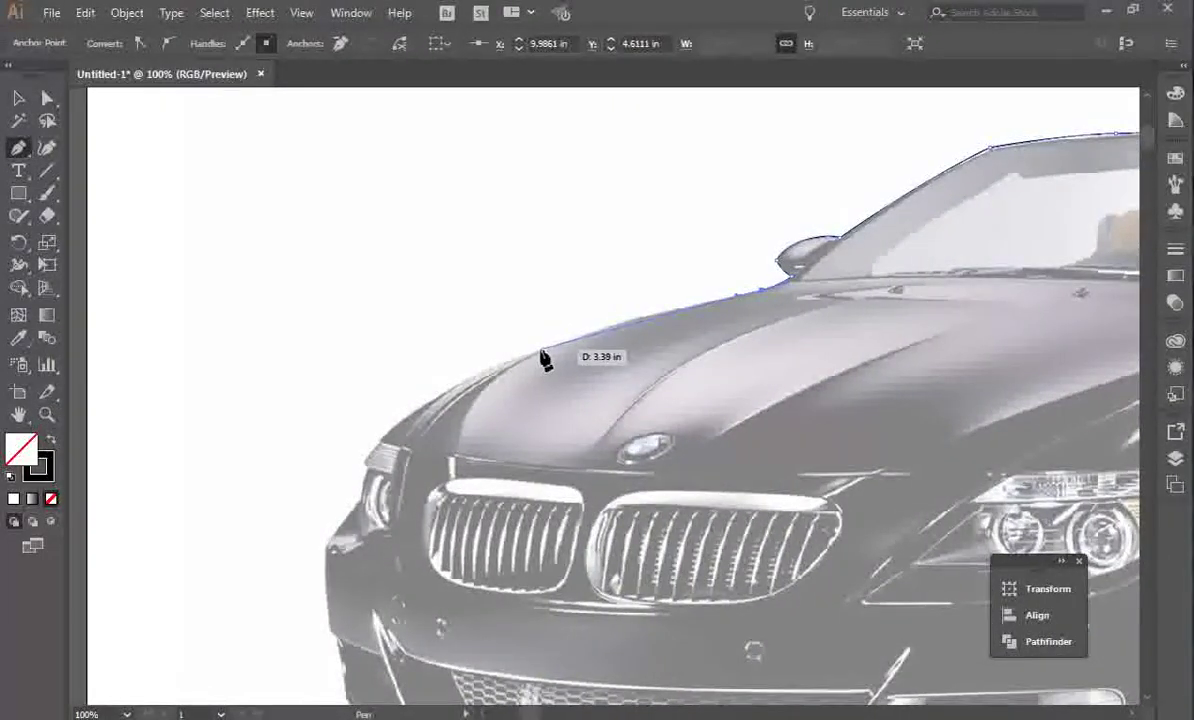
pyautogui.moveTo(540, 352); pyautogui.dragTo(484, 383)
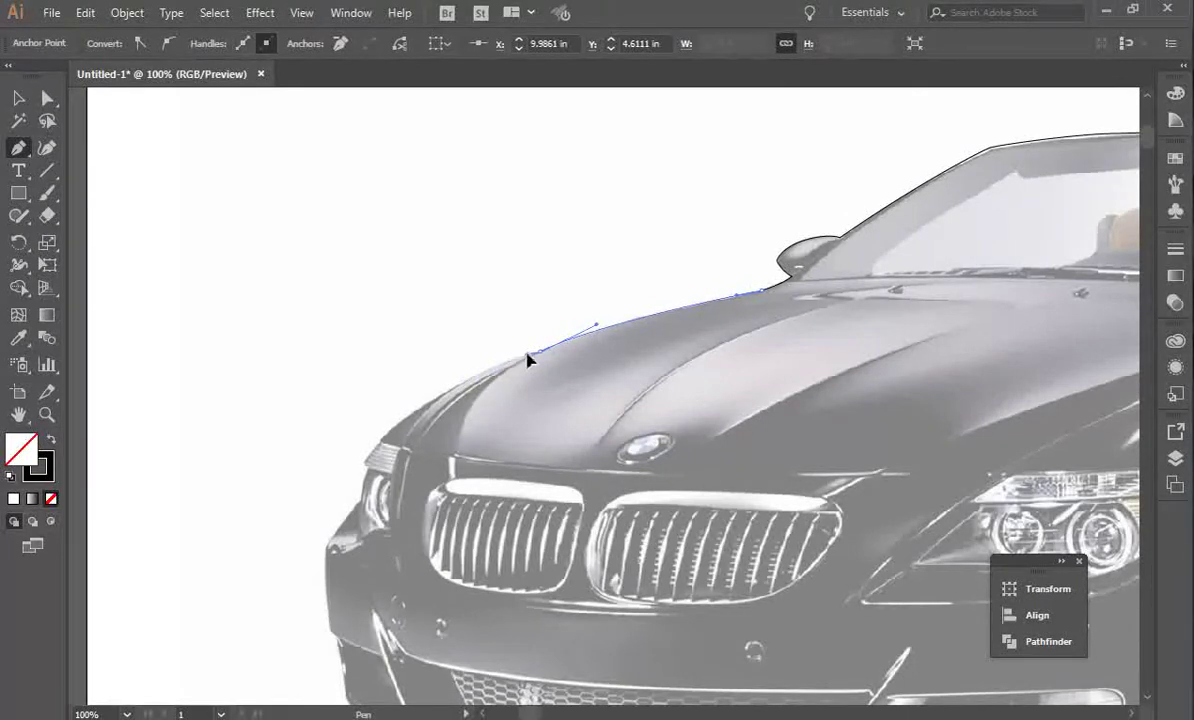
pyautogui.moveTo(538, 343)
pyautogui.mouseDown()
pyautogui.moveTo(531, 325)
pyautogui.moveTo(523, 352)
pyautogui.mouseUp()
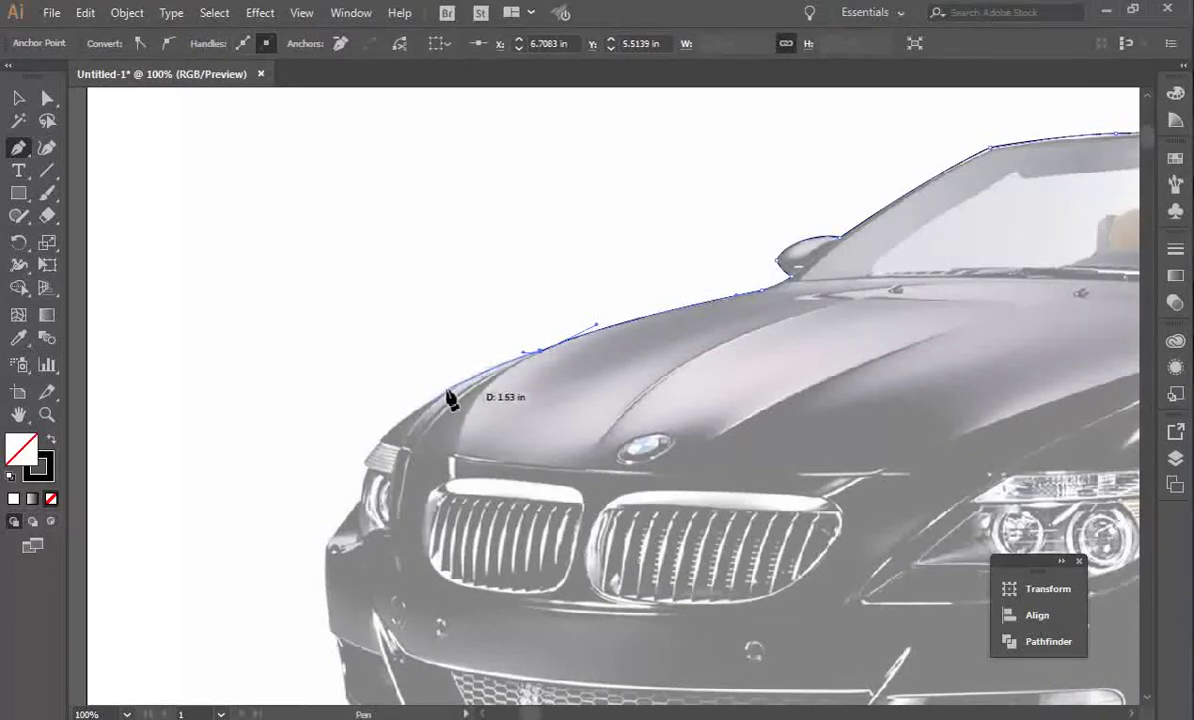
pyautogui.moveTo(440, 405); pyautogui.dragTo(434, 405)
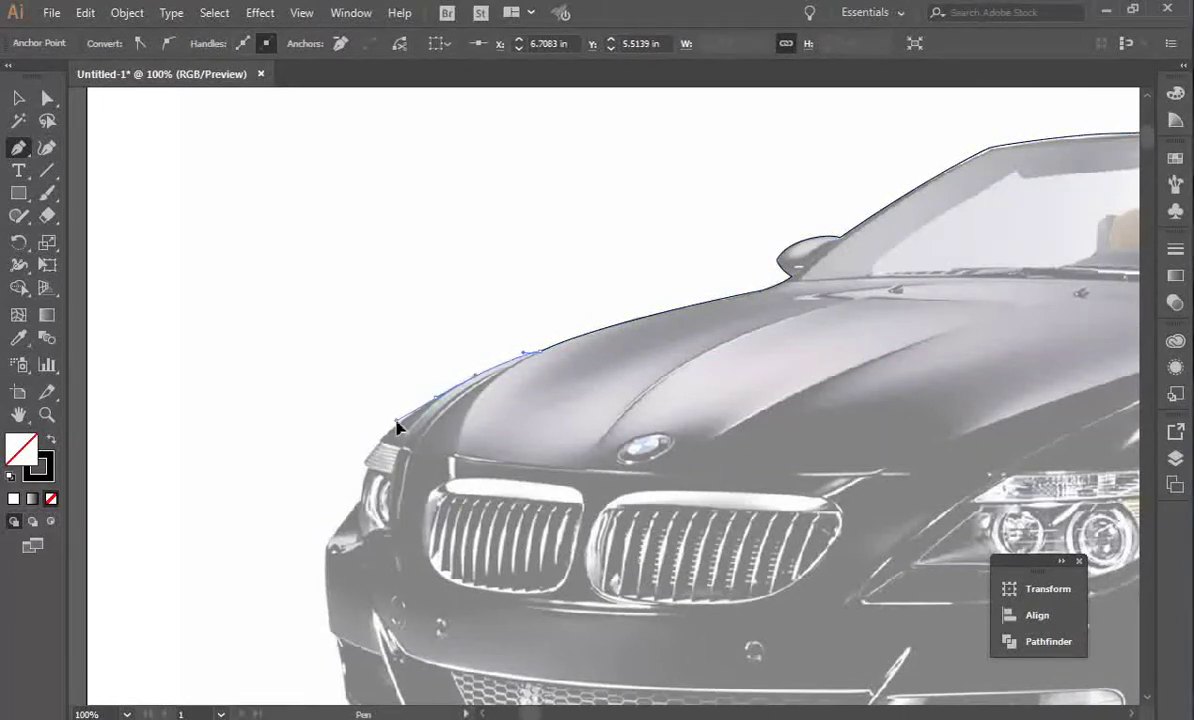
# Continue the outline around the far headlight and down the side of the front bumper, ending in a corner point.
pyautogui.moveTo(375, 440); pyautogui.dragTo(362, 507)
pyautogui.moveTo(352, 510); pyautogui.dragTo(325, 557)
pyautogui.moveTo(328, 630); pyautogui.dragTo(334, 640)
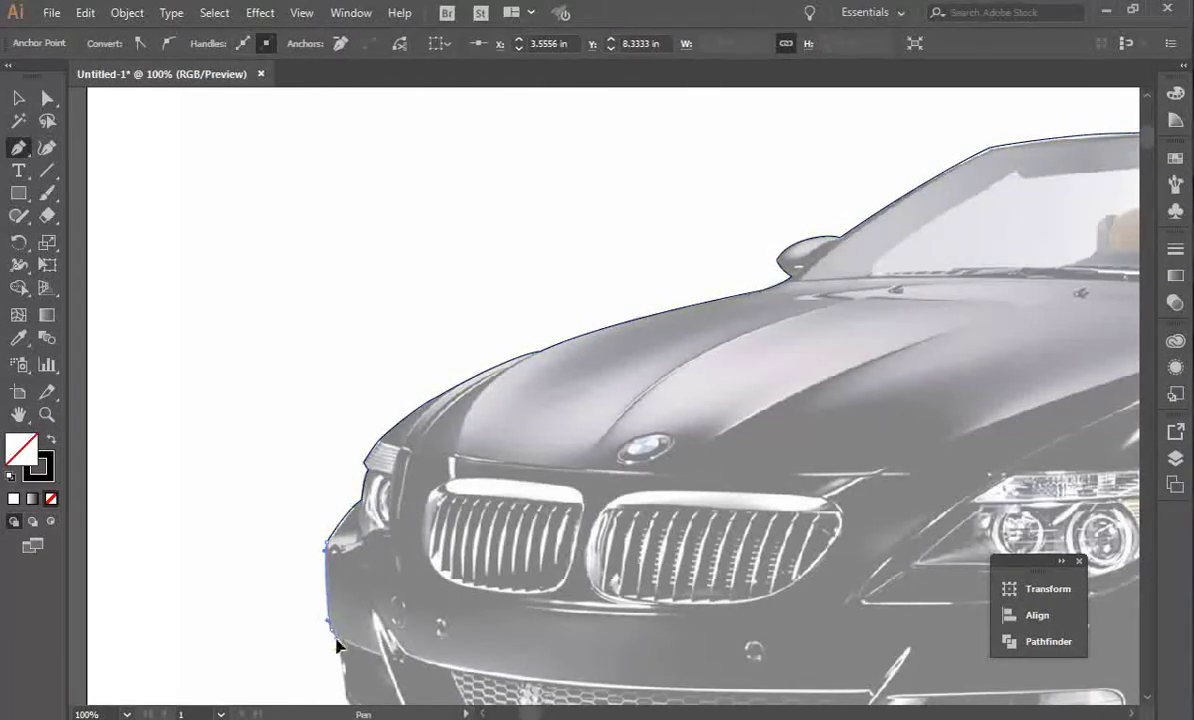
pyautogui.click(334, 637)
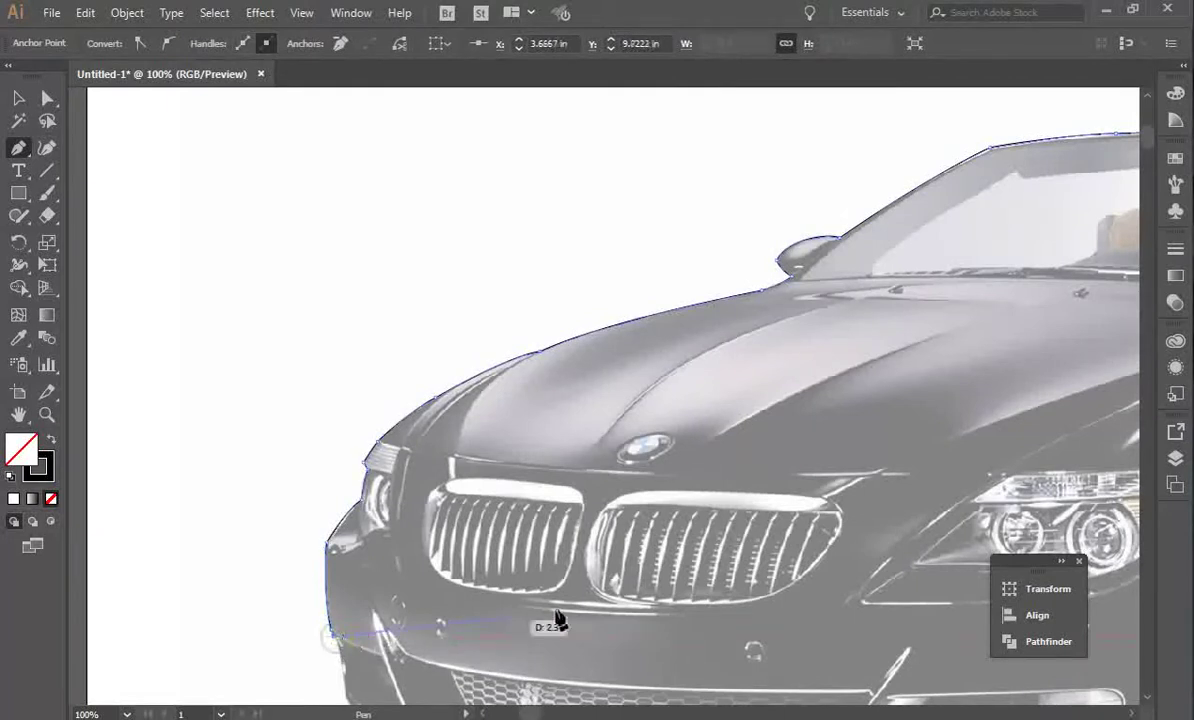
# Trace the bumper's lower left corner and the stepped edge of its lip up to the start of the bottom curve.
pyautogui.scroll(-6, 1146, 706)
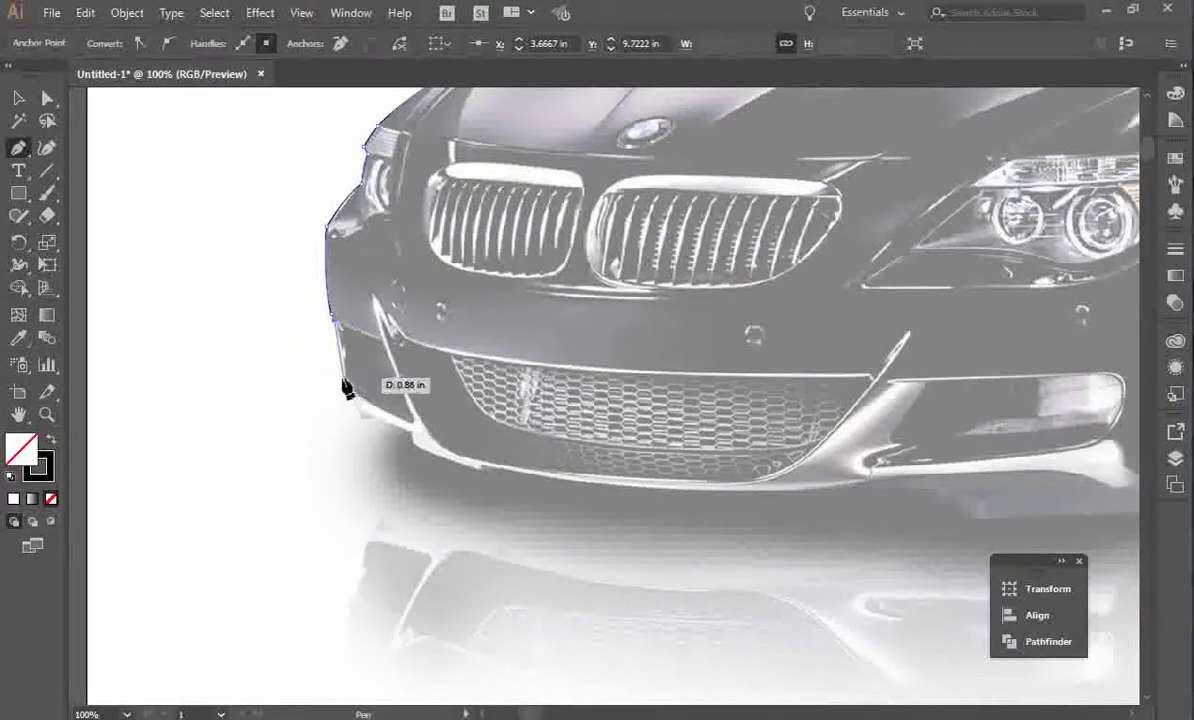
pyautogui.moveTo(346, 386); pyautogui.dragTo(411, 437)
pyautogui.click(377, 418)
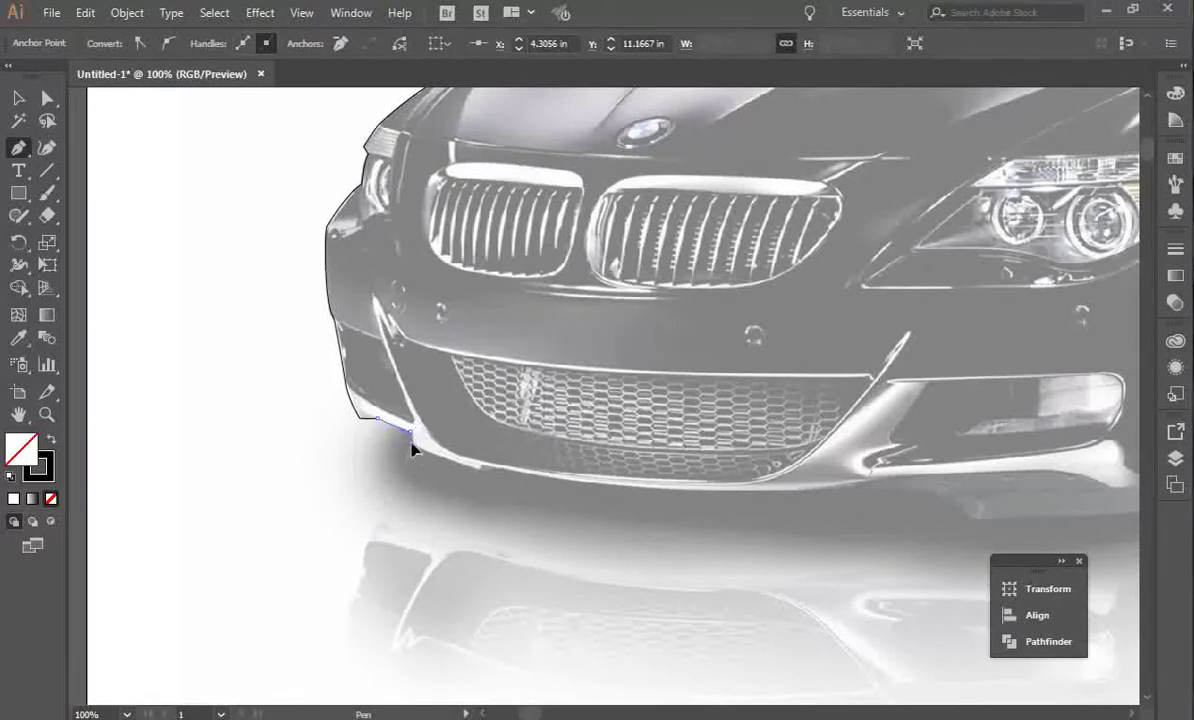
pyautogui.moveTo(411, 444); pyautogui.dragTo(431, 454)
pyautogui.click(479, 470)
pyautogui.click(500, 470)
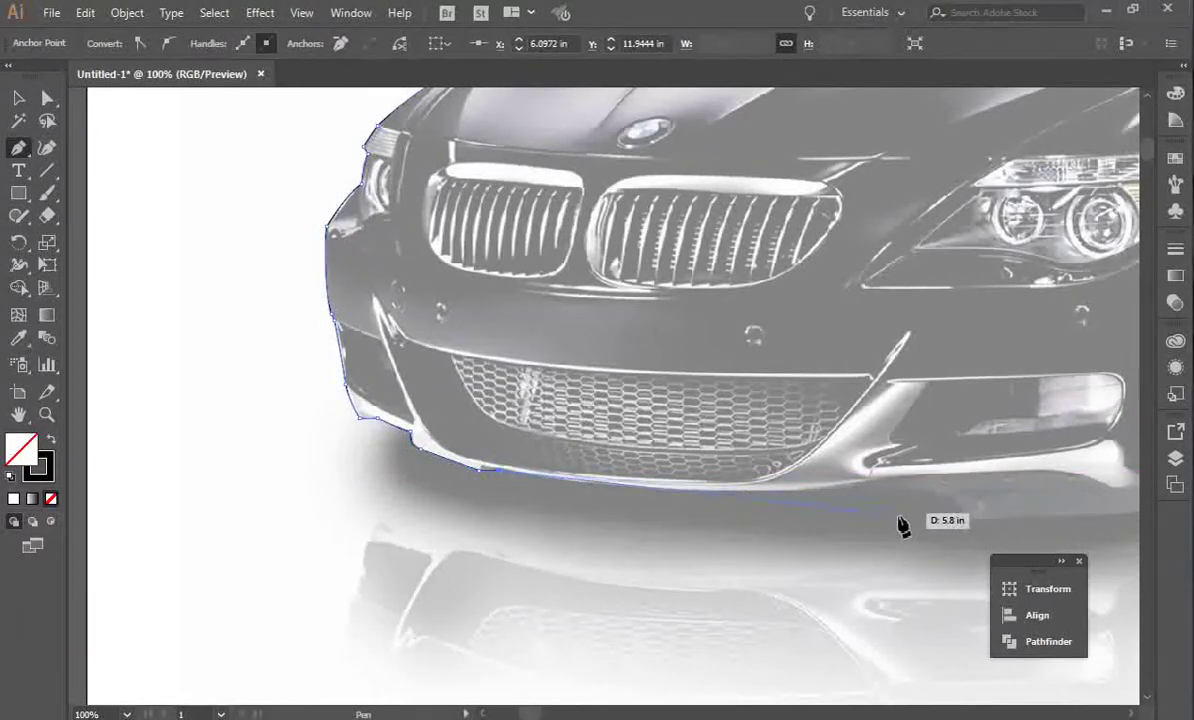
# Continue the outline along the front bumper's bottom curve and the stepped lower lip to the front tire's base.
pyautogui.moveTo(806, 498); pyautogui.dragTo(968, 492)
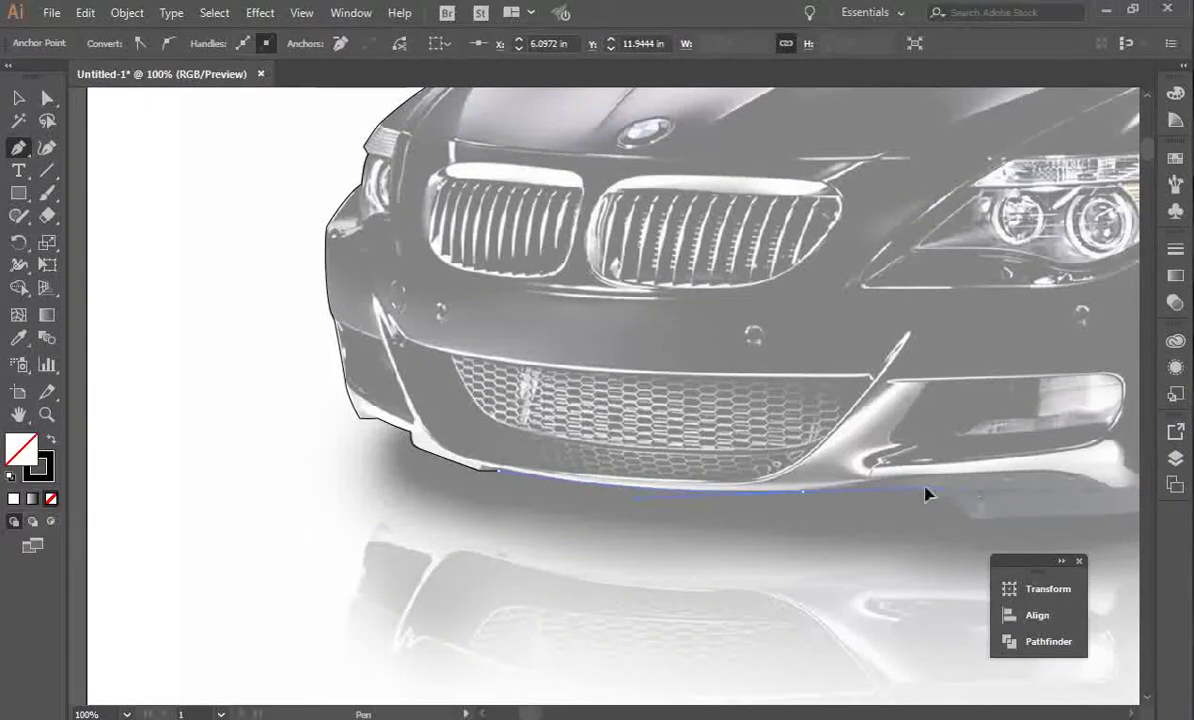
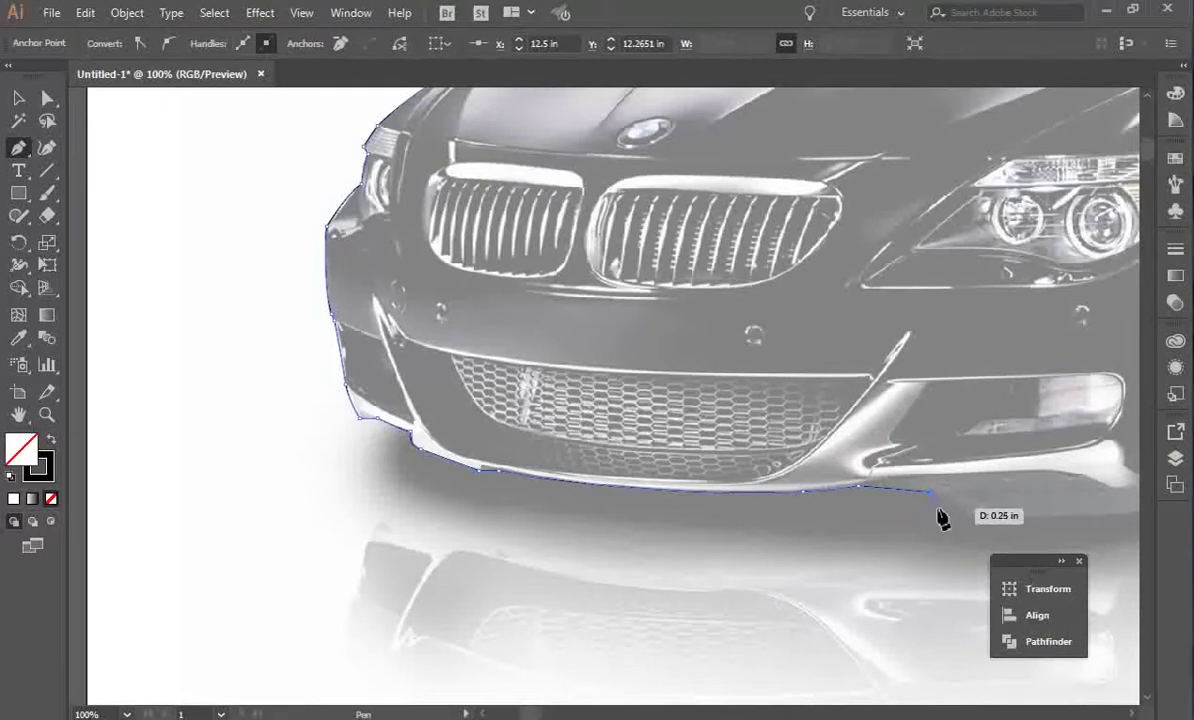
pyautogui.click(962, 510)
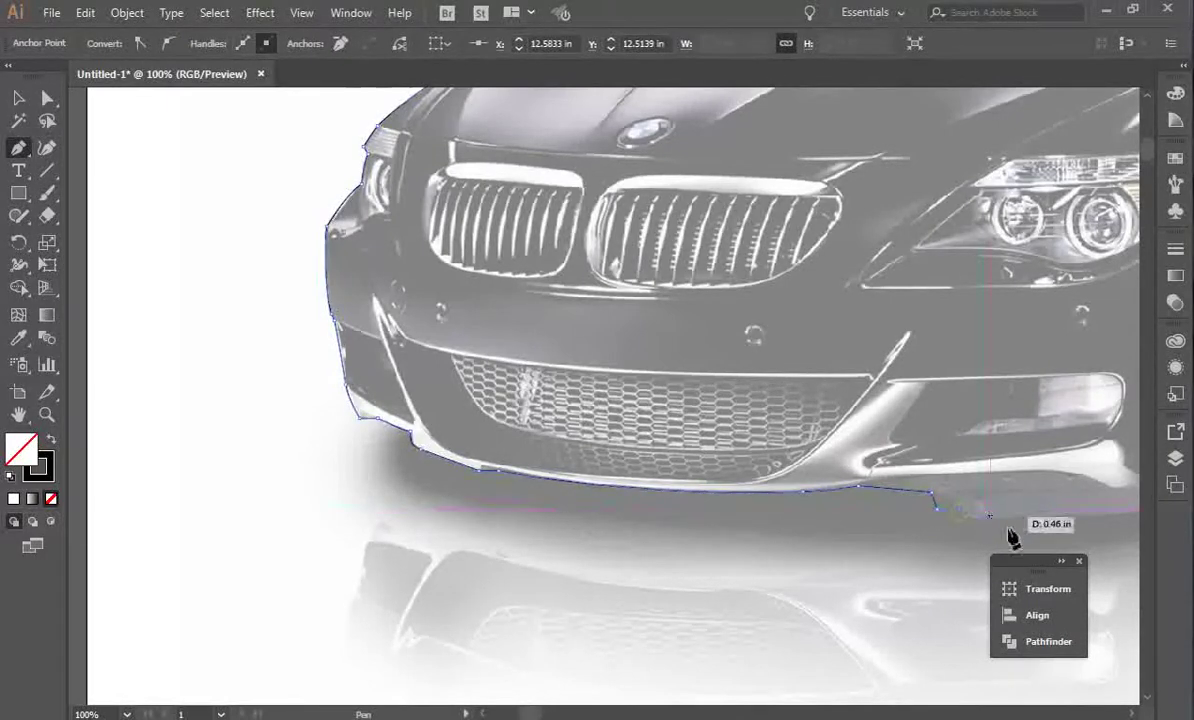
pyautogui.click(1132, 714)
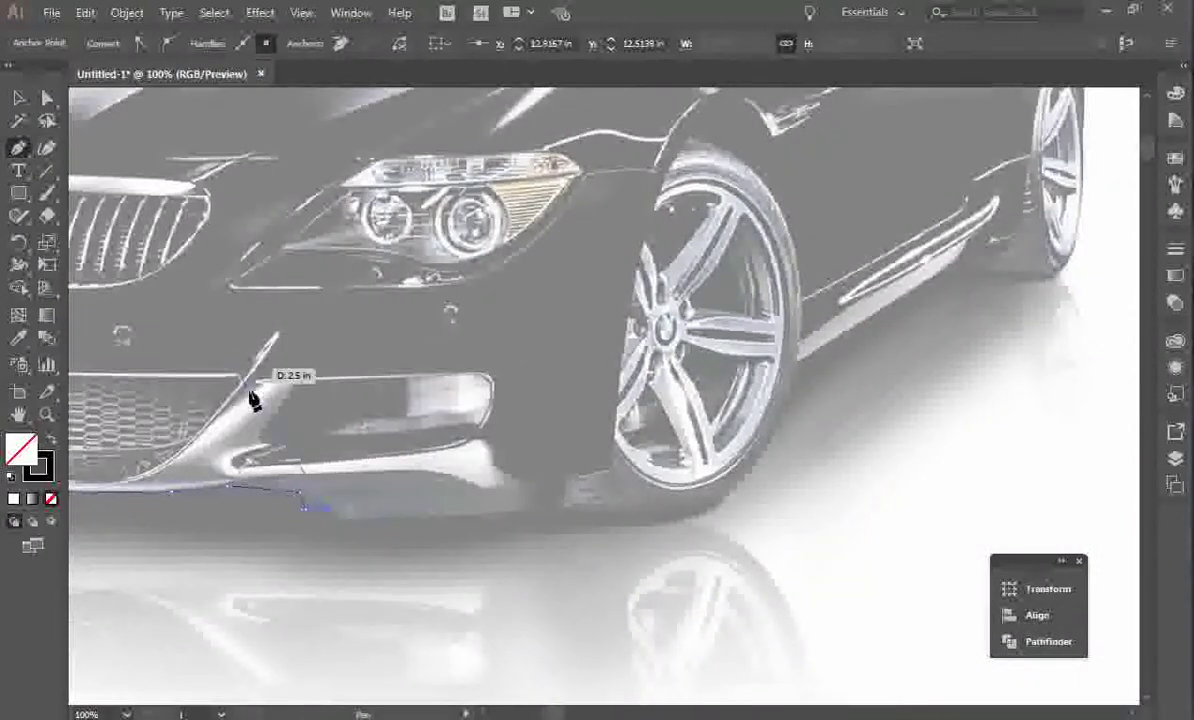
pyautogui.click(350, 519)
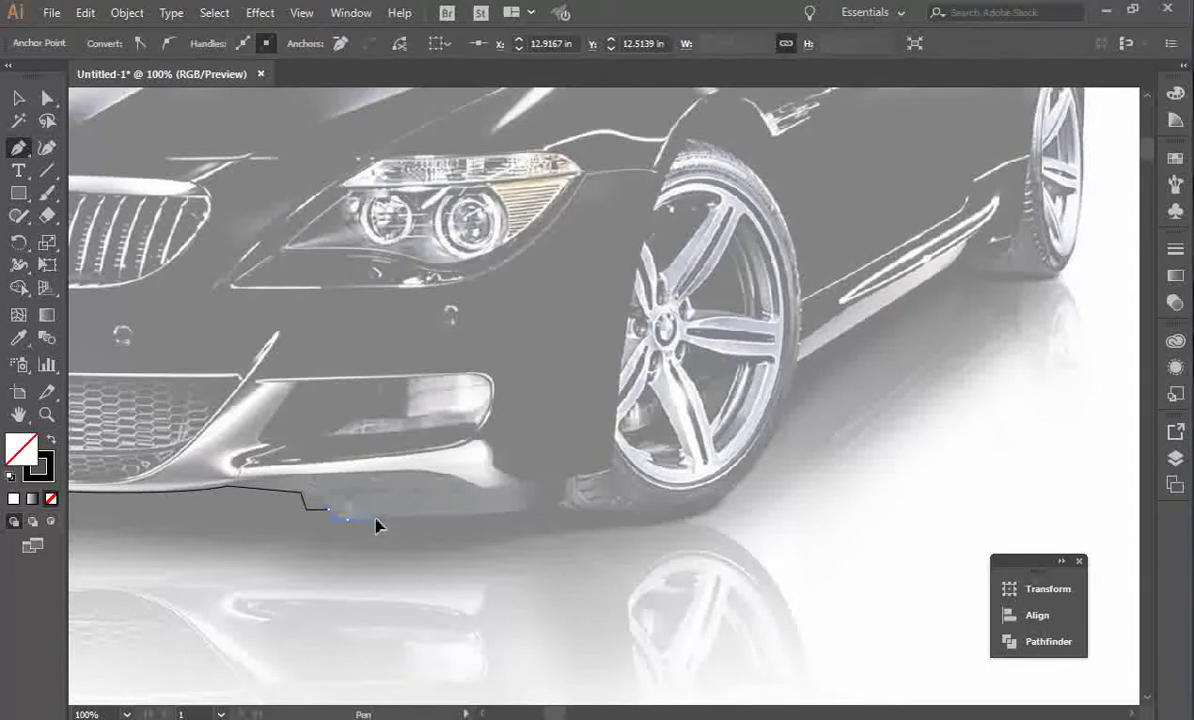
pyautogui.moveTo(503, 517); pyautogui.dragTo(551, 528)
pyautogui.keyDown('ctrl'); pyautogui.click(538, 533); pyautogui.keyUp('ctrl')
# Trace around the front tire, up along the side skirt, and across the bottom of the rear tire.
pyautogui.moveTo(698, 523); pyautogui.dragTo(717, 512)
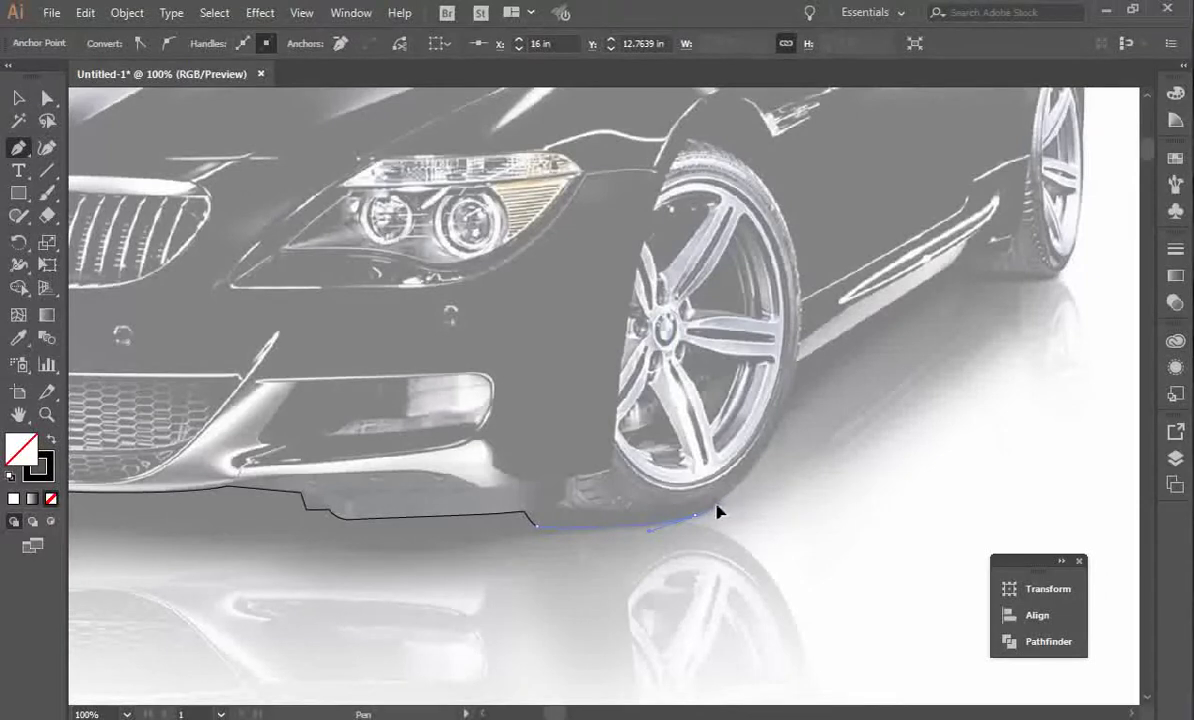
pyautogui.moveTo(800, 340)
pyautogui.mouseDown()
pyautogui.moveTo(802, 373)
pyautogui.moveTo(806, 330)
pyautogui.mouseUp()
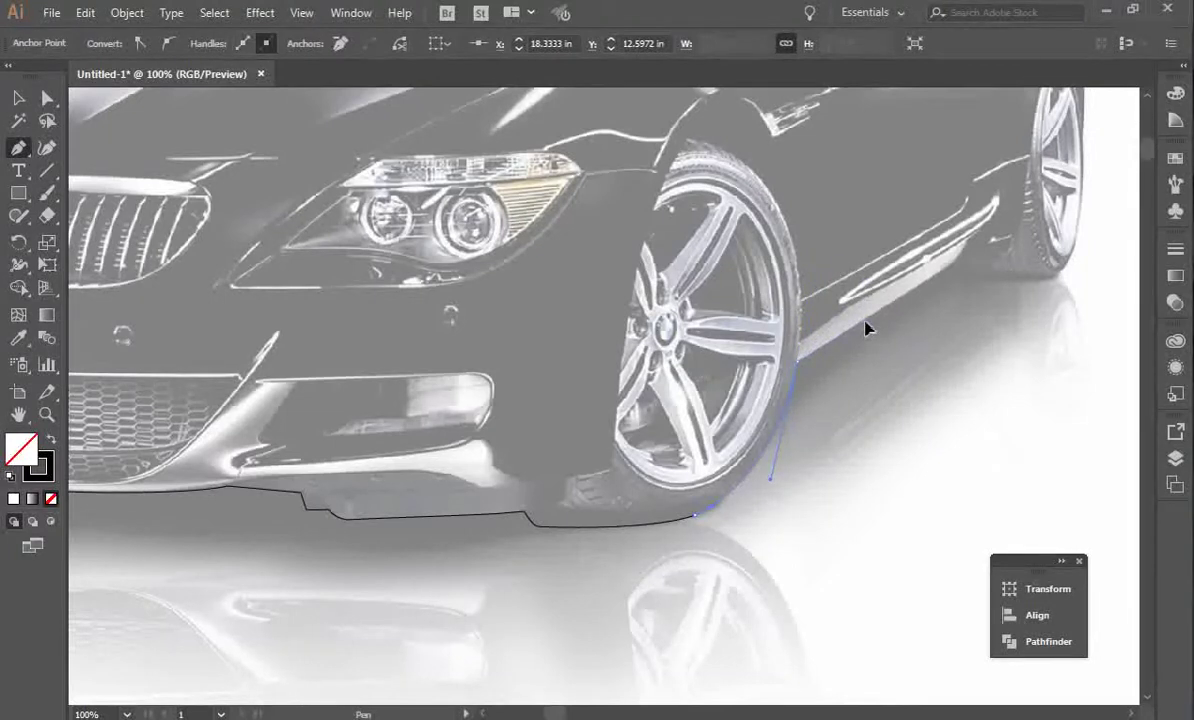
pyautogui.moveTo(950, 268)
pyautogui.mouseDown()
pyautogui.moveTo(968, 285)
pyautogui.moveTo(959, 264)
pyautogui.moveTo(962, 288)
pyautogui.mouseUp()
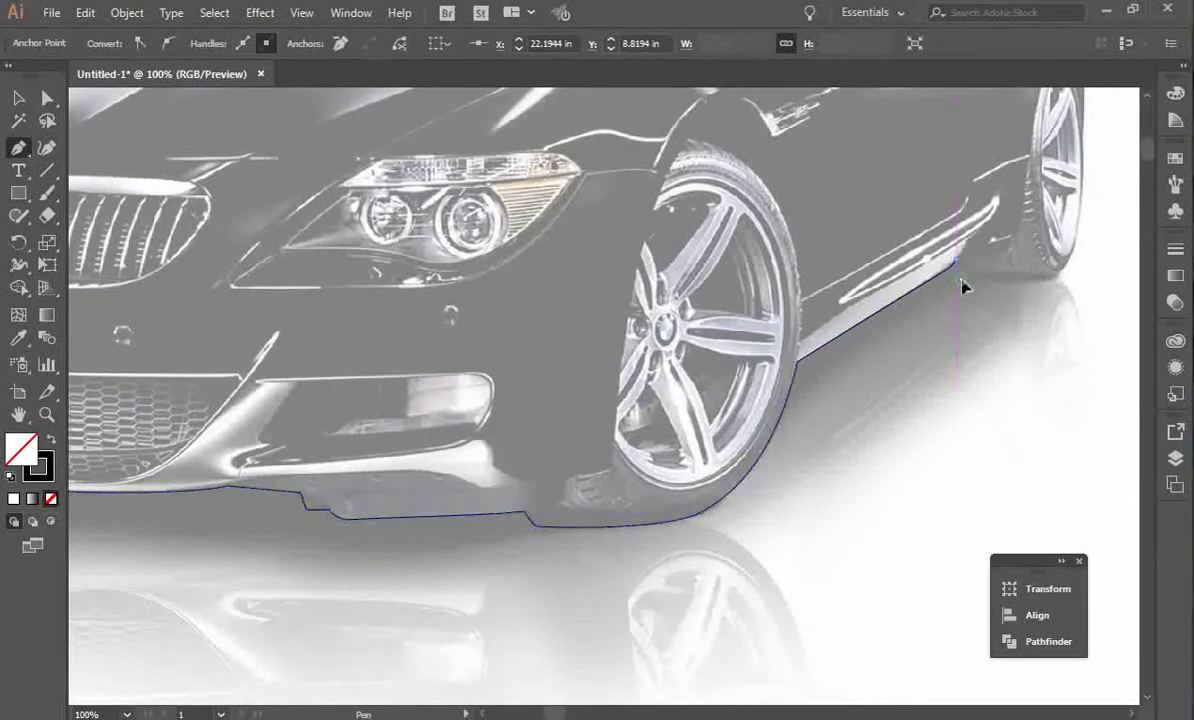
pyautogui.moveTo(1060, 276); pyautogui.dragTo(1062, 279)
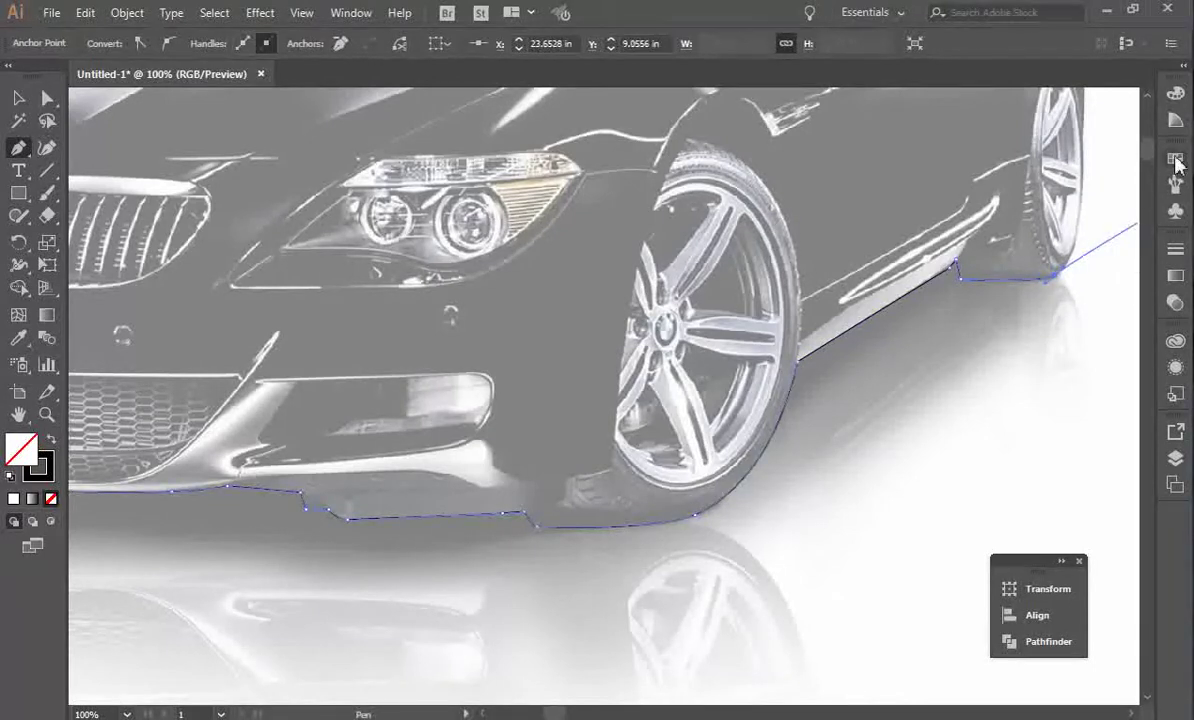
# Continue the outline up the outer edge of the rear tire and wheel arch onto the rear fender.
pyautogui.scroll(5, 1148, 104)
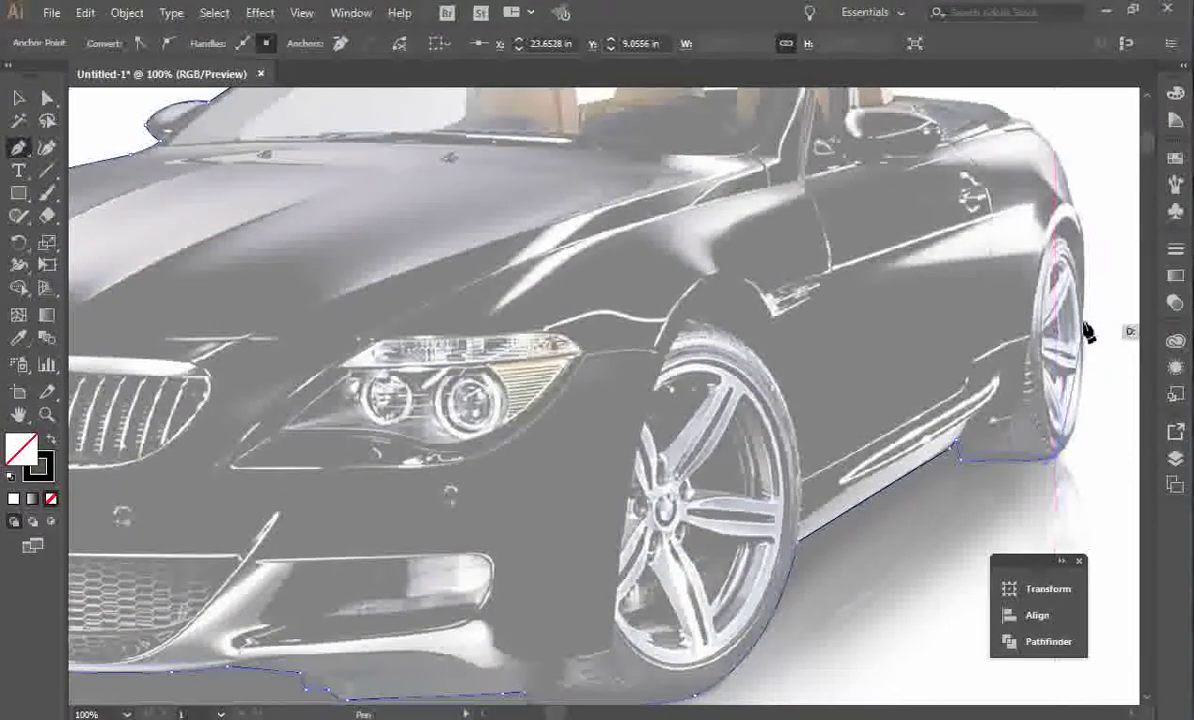
pyautogui.moveTo(1083, 310); pyautogui.dragTo(1085, 175)
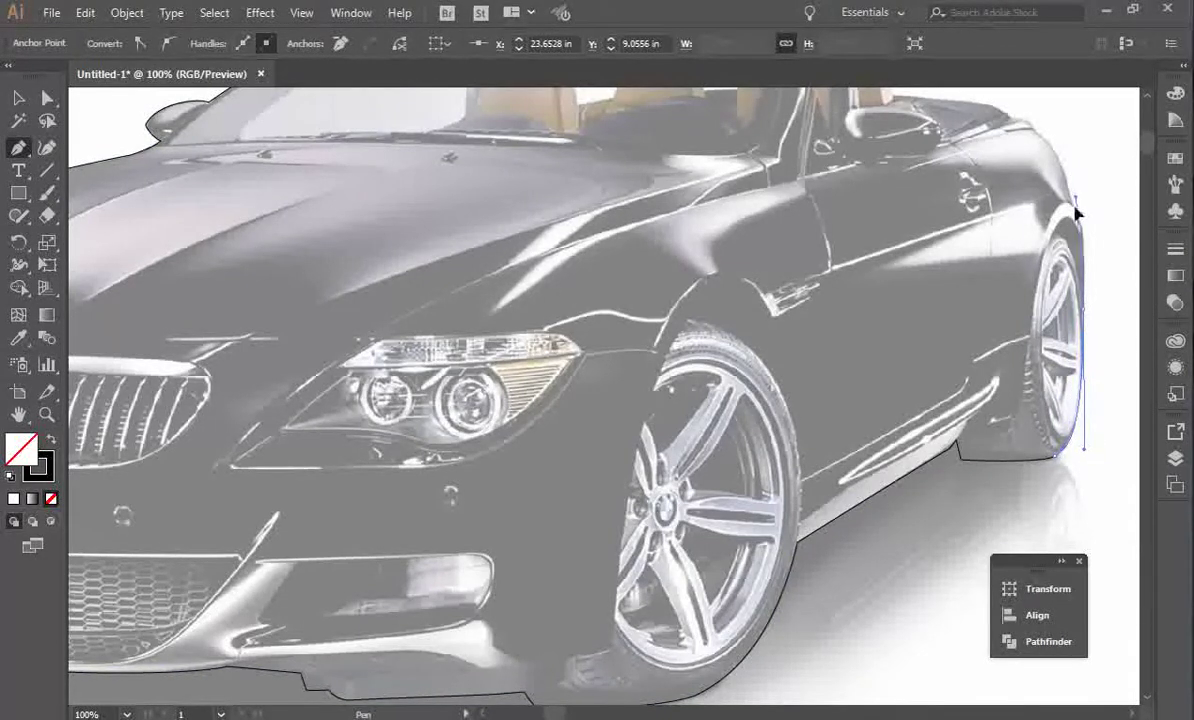
pyautogui.moveTo(1087, 253); pyautogui.dragTo(1087, 252)
pyautogui.moveTo(1070, 199); pyautogui.dragTo(1061, 161)
pyautogui.click(1149, 96)
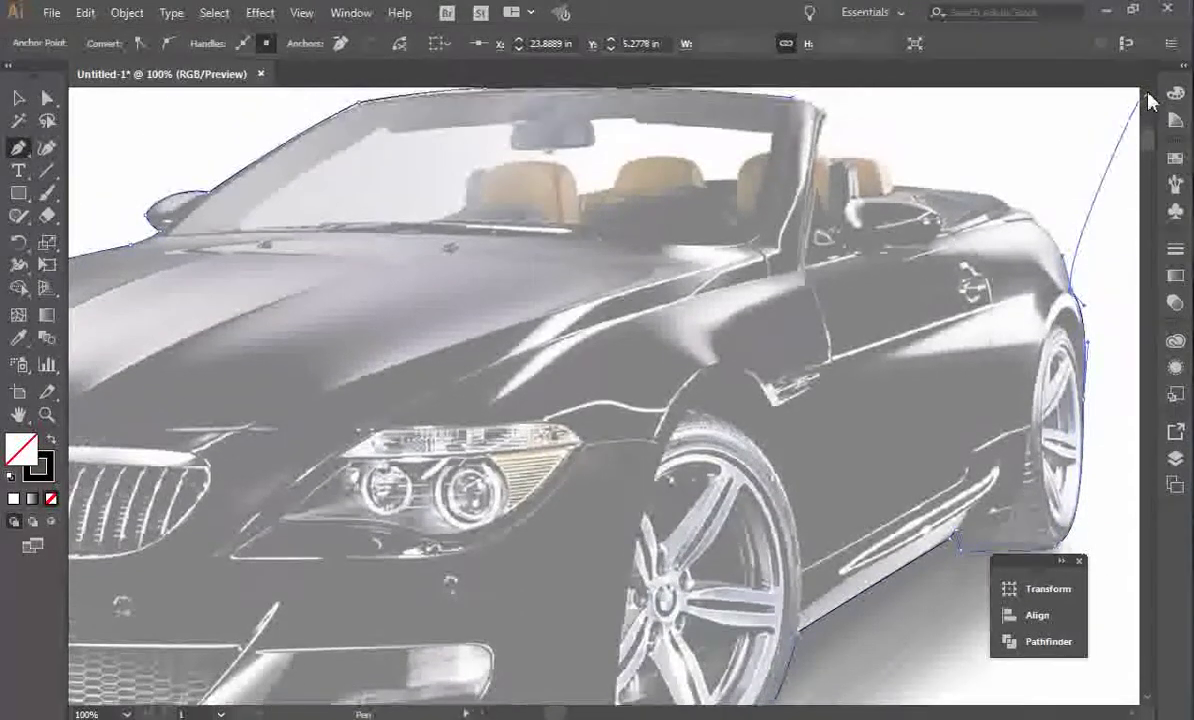
# Trace the rear deck, seat headrest and windshield pillar, closing the path at the windshield's top corner.
pyautogui.moveTo(997, 225); pyautogui.dragTo(1032, 279)
pyautogui.click(1021, 274)
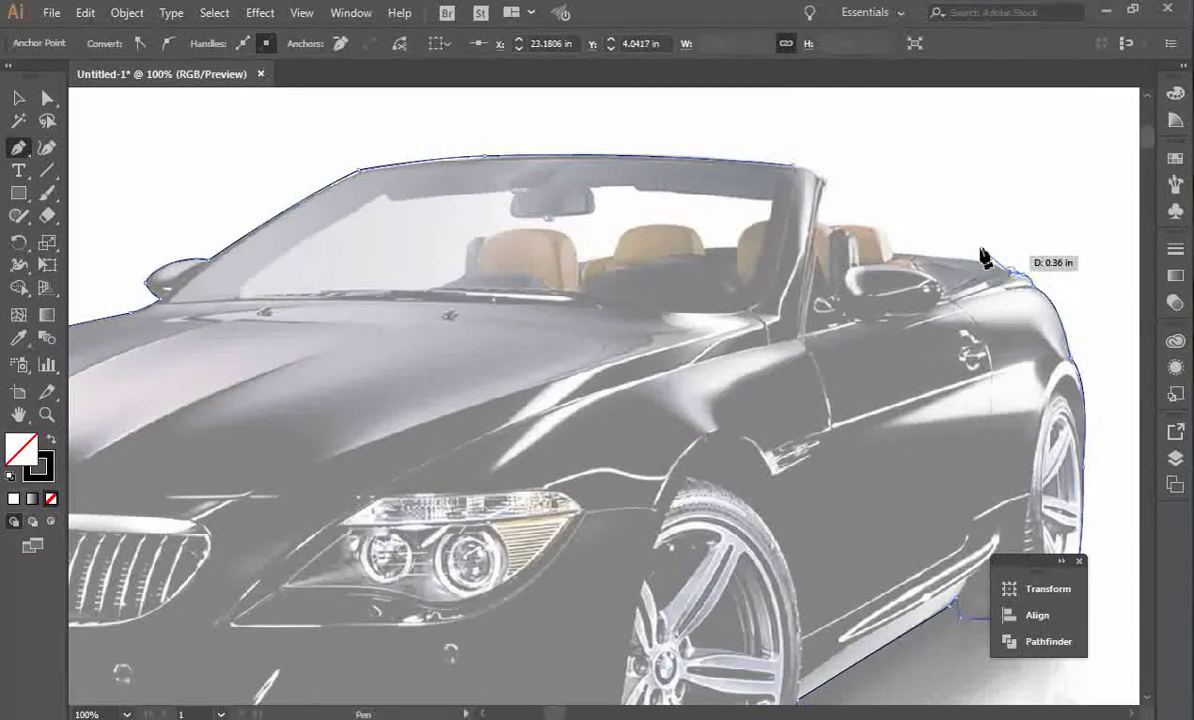
pyautogui.moveTo(962, 257); pyautogui.dragTo(855, 232)
pyautogui.click(890, 250)
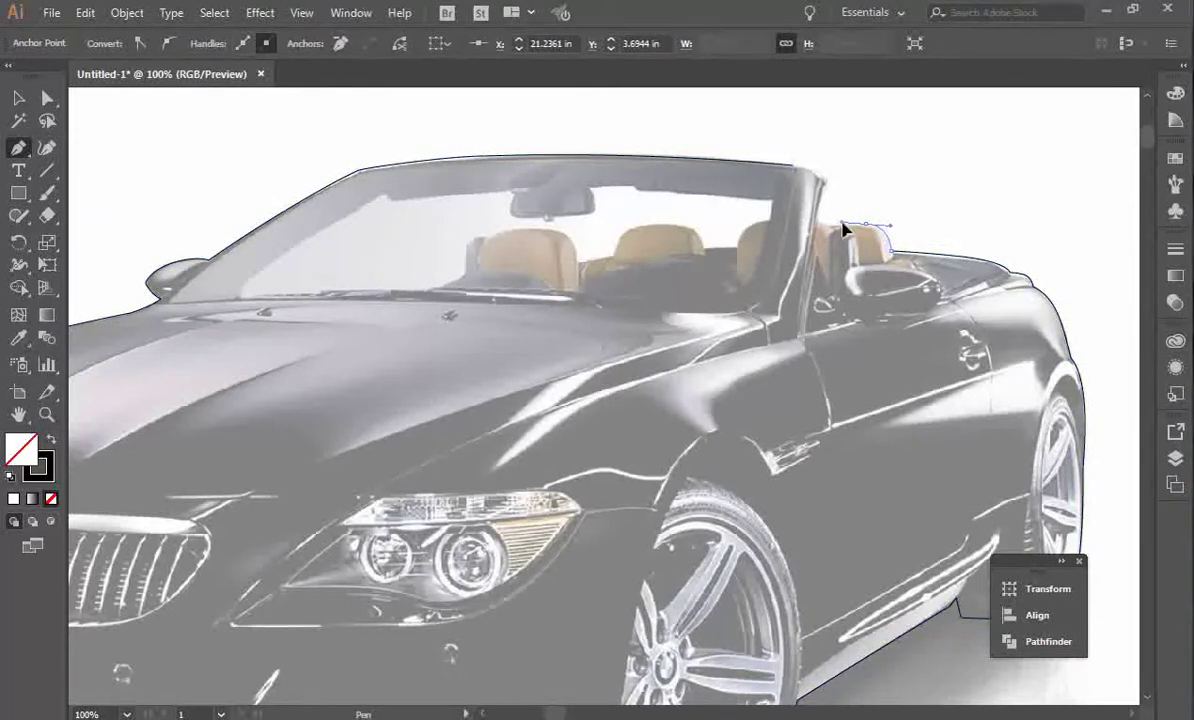
pyautogui.moveTo(836, 226); pyautogui.dragTo(814, 228)
pyautogui.moveTo(820, 180); pyautogui.dragTo(786, 165)
pyautogui.click(828, 179)
pyautogui.click(813, 170)
pyautogui.press('v')
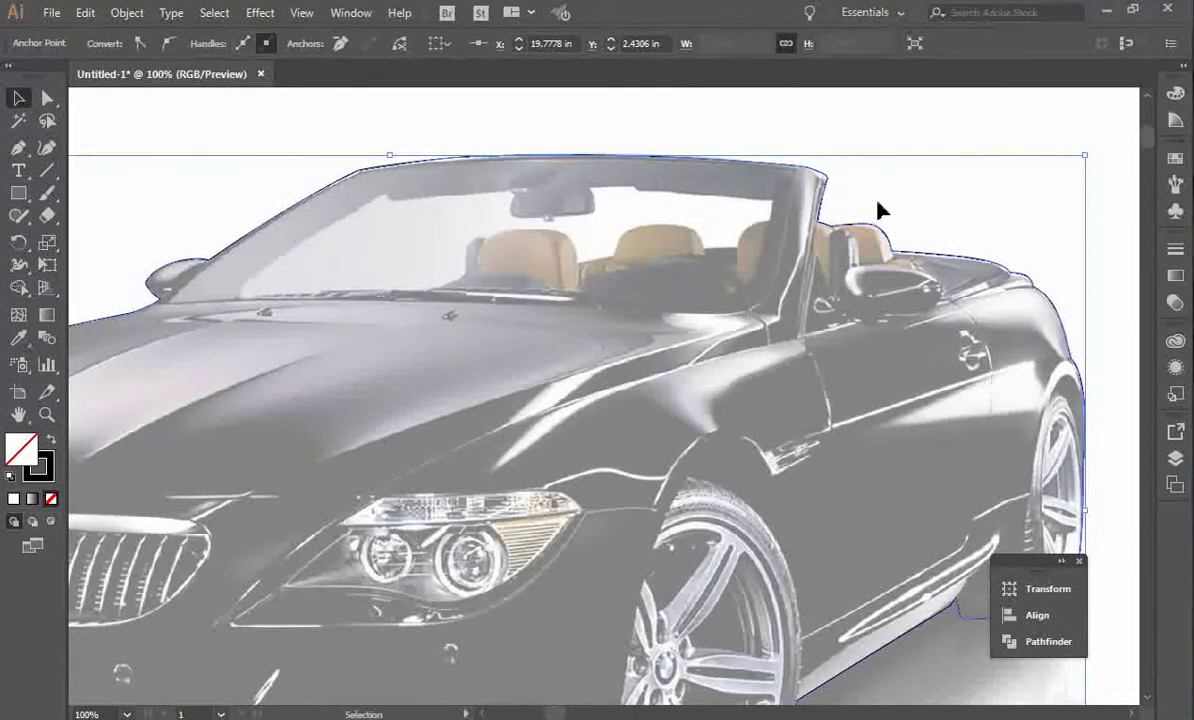
# Adjust the outline's anchor points beneath the front tire and at the rear tire's lower inner corner to fit the car.
pyautogui.click(18, 414)
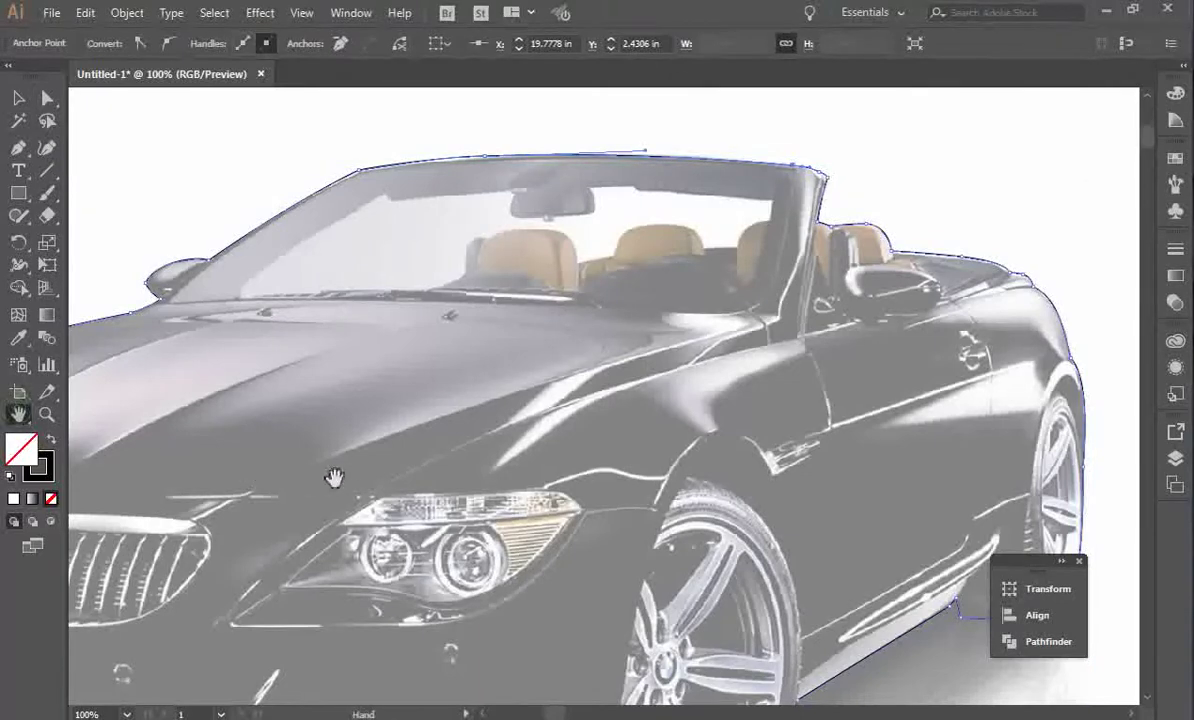
pyautogui.moveTo(385, 550); pyautogui.dragTo(330, 350)
pyautogui.moveTo(376, 472); pyautogui.dragTo(366, 329)
pyautogui.press('a')
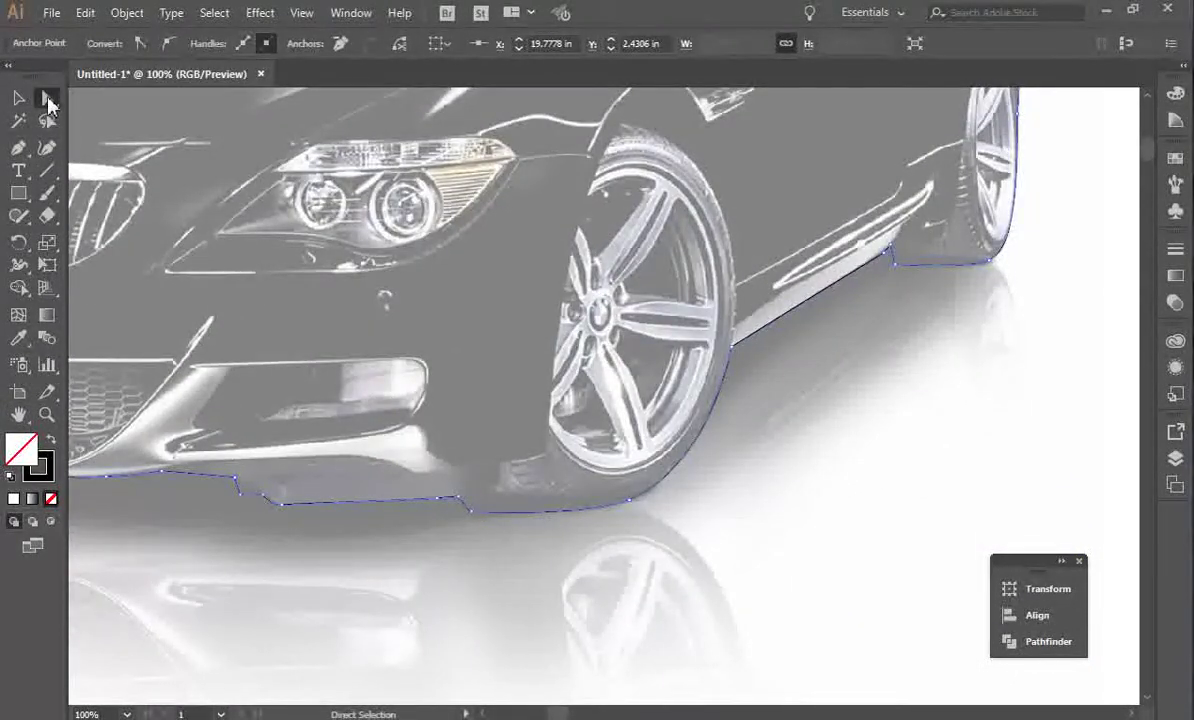
pyautogui.moveTo(472, 512)
pyautogui.mouseDown()
pyautogui.moveTo(482, 520)
pyautogui.moveTo(463, 494)
pyautogui.moveTo(494, 520)
pyautogui.mouseUp()
pyautogui.click(530, 548)
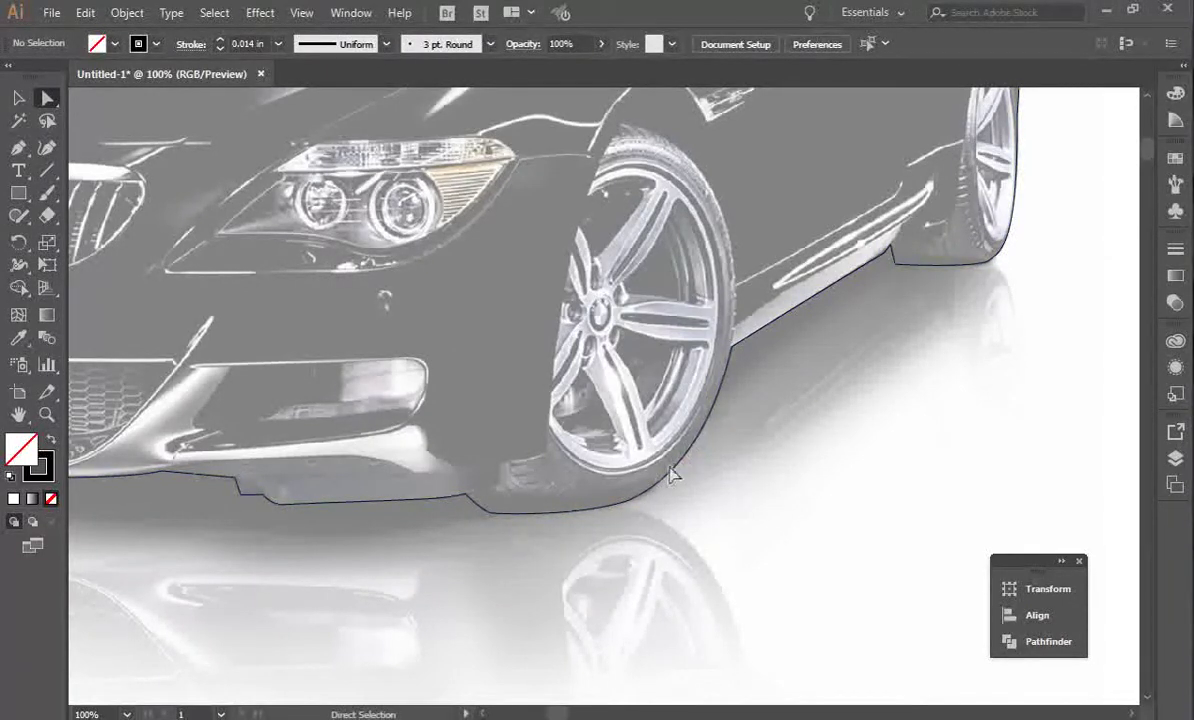
pyautogui.moveTo(639, 507); pyautogui.dragTo(640, 506)
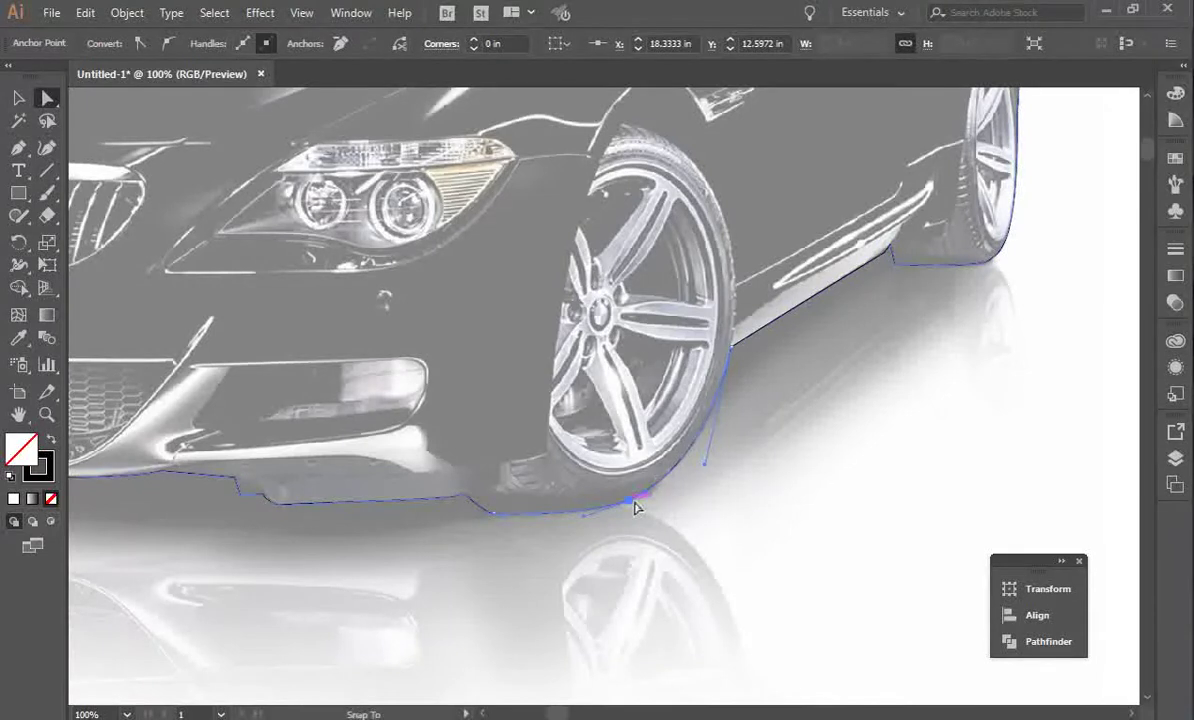
pyautogui.moveTo(899, 267); pyautogui.dragTo(898, 263)
pyautogui.click(894, 265)
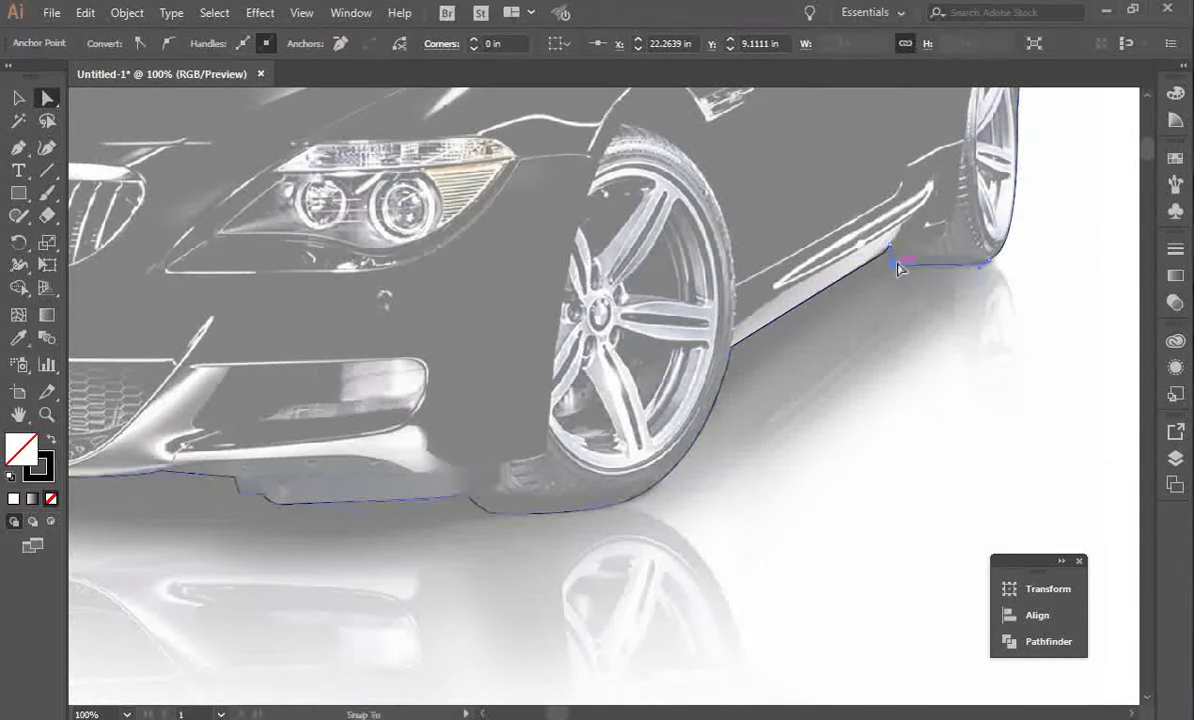
pyautogui.click(862, 346)
# Select the closed car outline and fill it with the black Registration swatch.
pyautogui.click(20, 415)
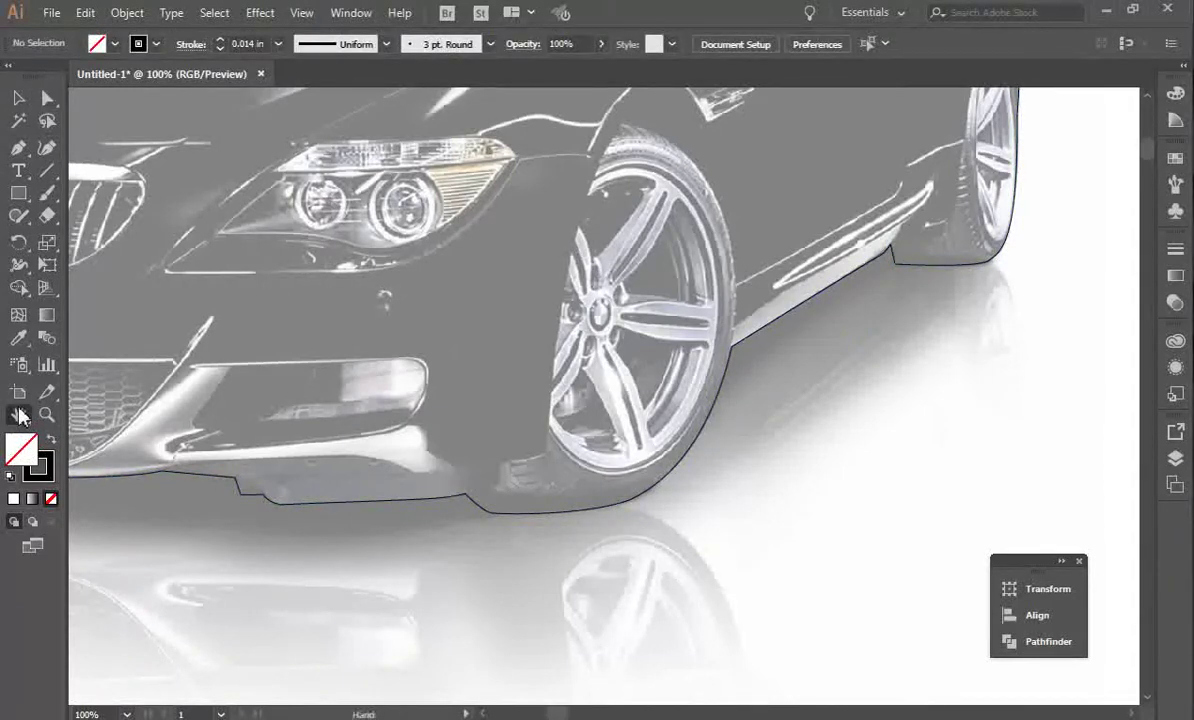
pyautogui.hotkey('ctrl', '+')
pyautogui.hotkey('ctrl', '+')
pyautogui.hotkey('ctrl', '+')
pyautogui.hotkey('ctrl', '+')
pyautogui.hotkey('ctrl', '+')
pyautogui.scroll(-9, 268, 292)
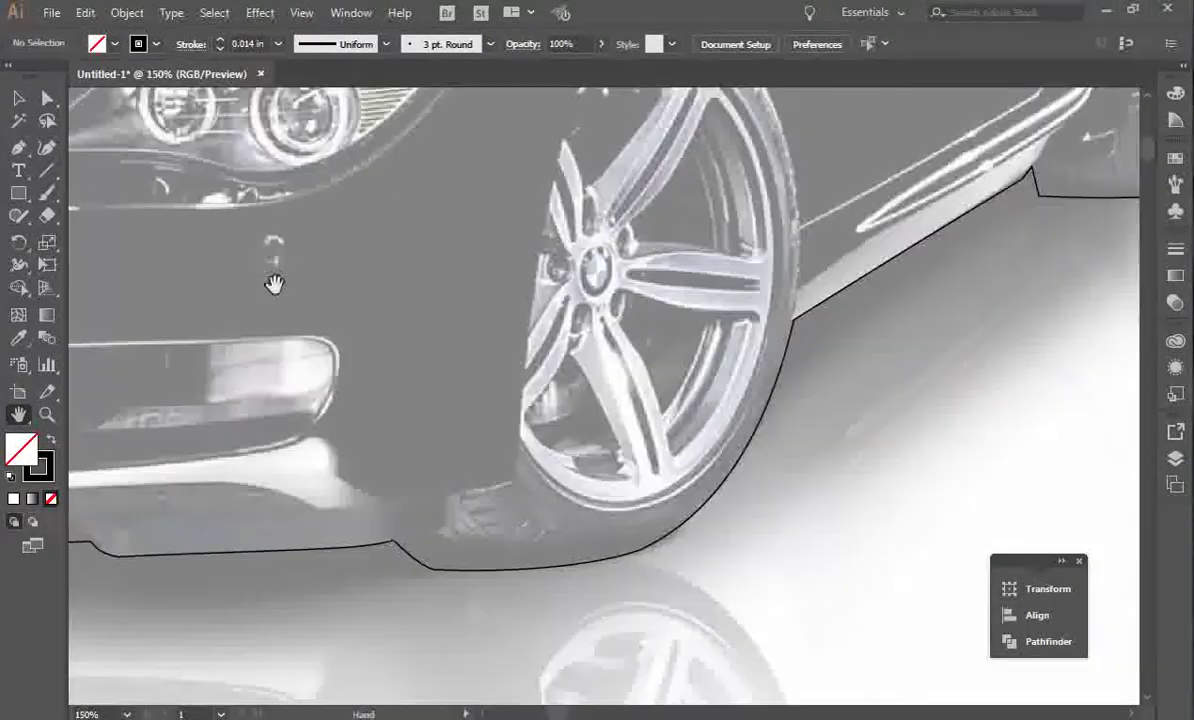
pyautogui.press('v')
pyautogui.click(405, 222)
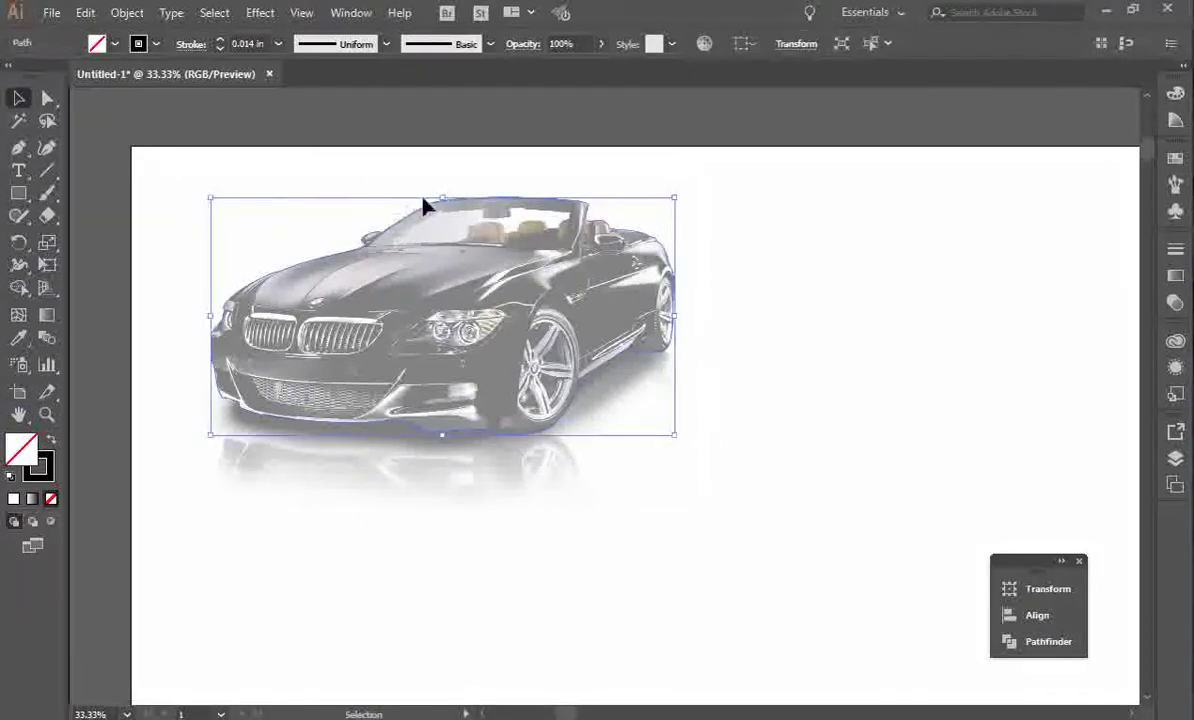
pyautogui.click(112, 43)
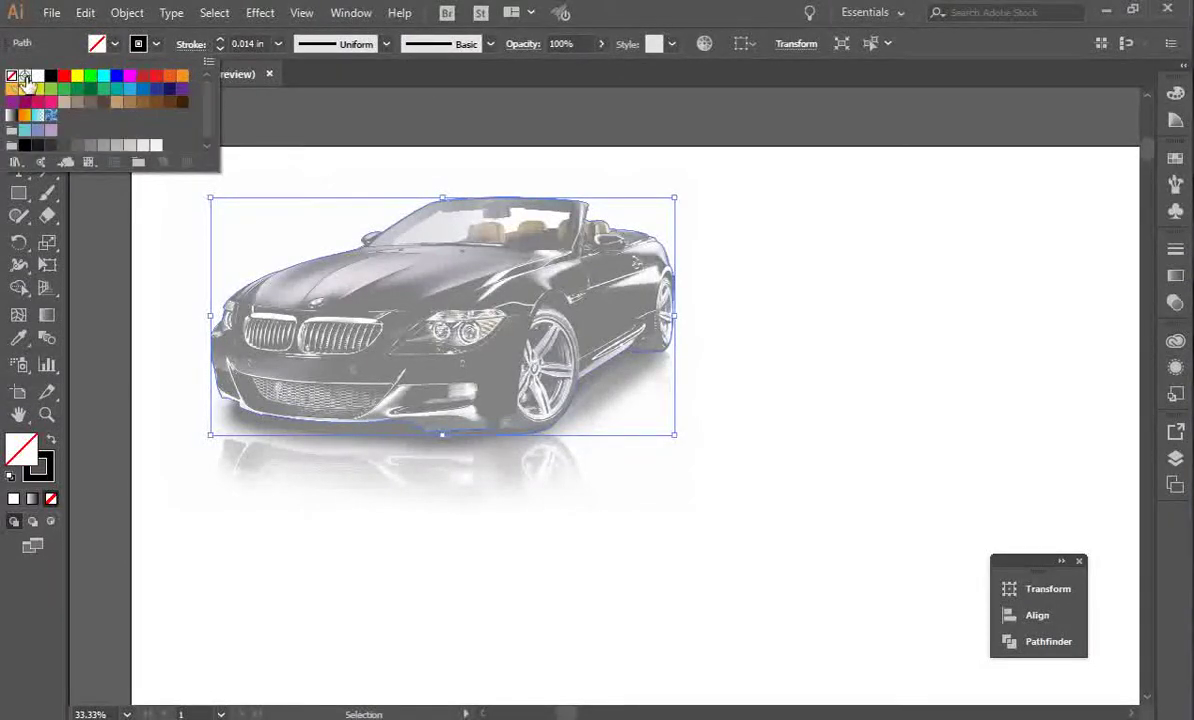
pyautogui.click(50, 76)
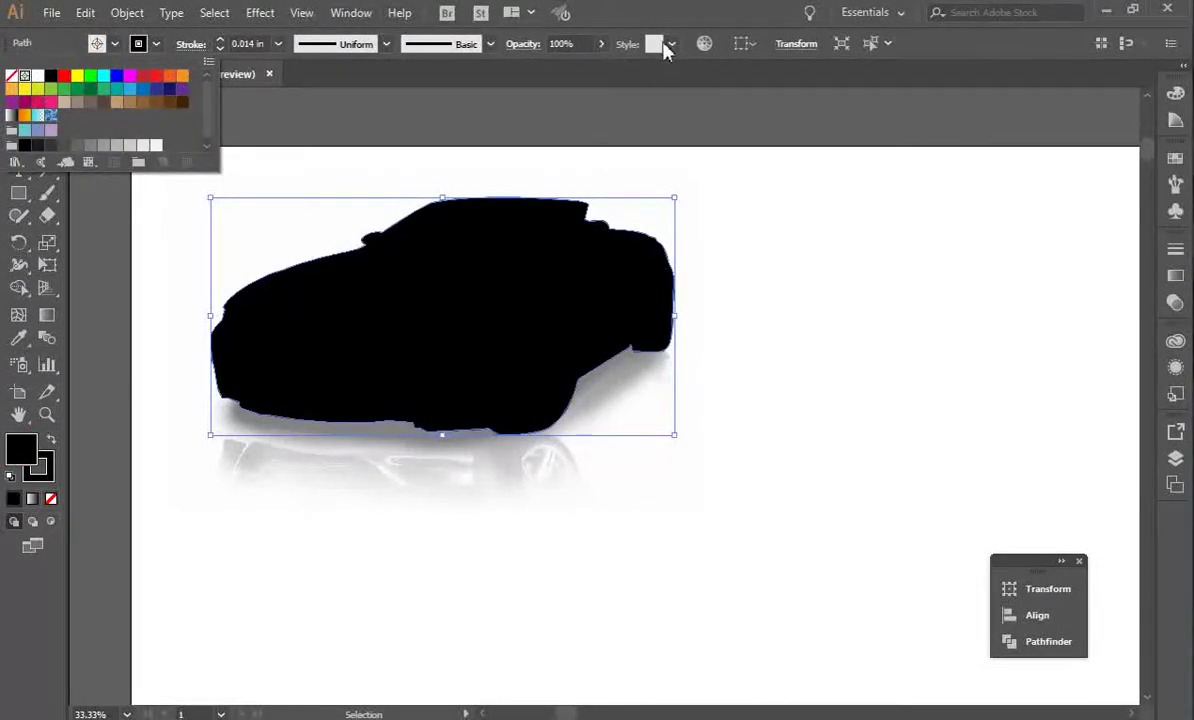
# Lower the filled car shape's opacity to 28% so the image shows through.
pyautogui.click(603, 48)
pyautogui.click(601, 44)
pyautogui.moveTo(597, 68); pyautogui.dragTo(538, 70)
pyautogui.click(573, 44)
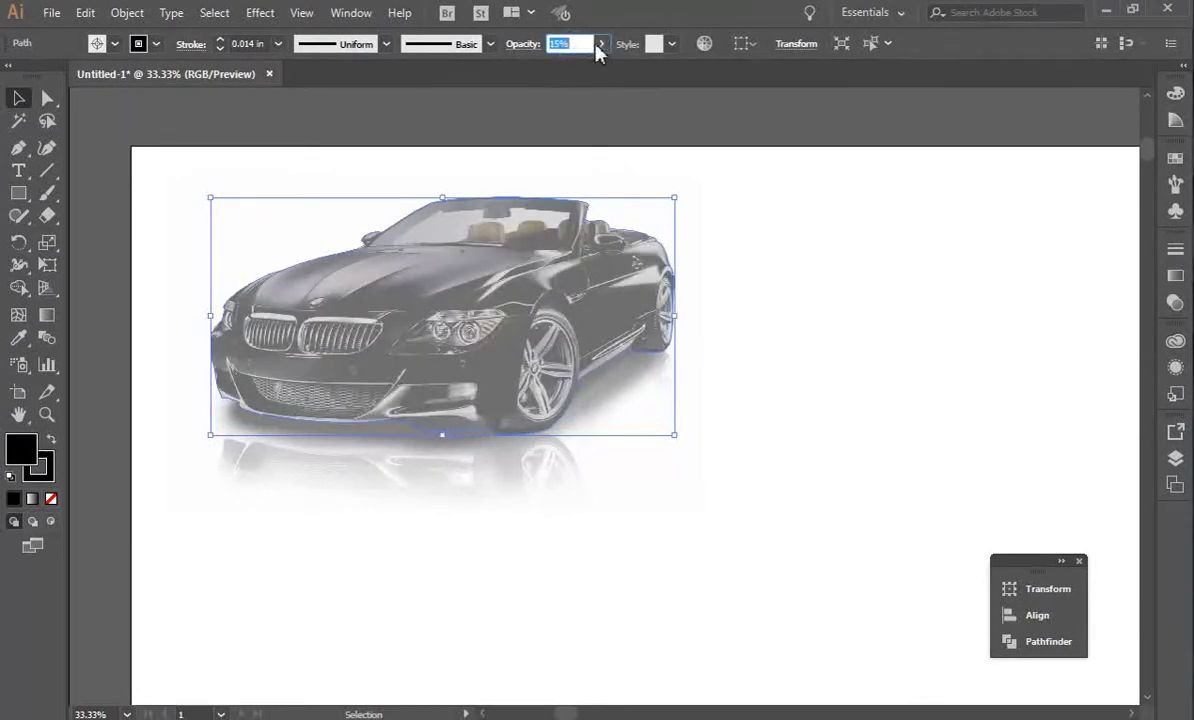
pyautogui.click(601, 44)
pyautogui.moveTo(540, 68); pyautogui.dragTo(549, 68)
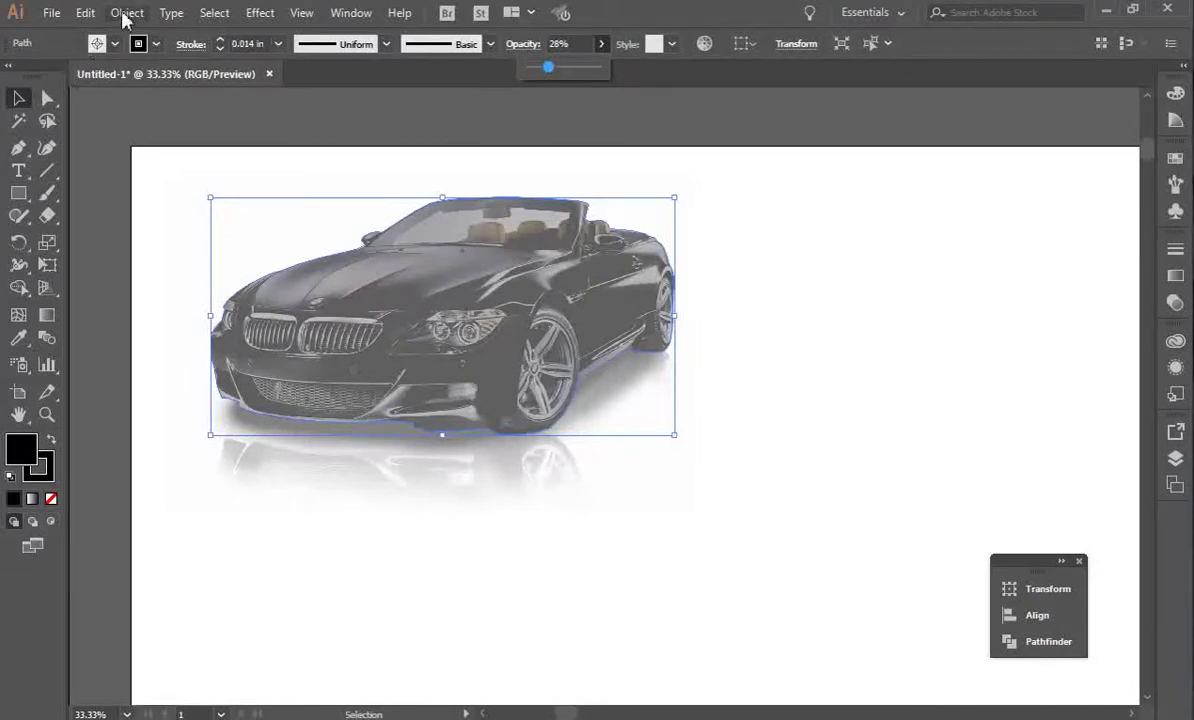
# Lock the selected semi-transparent car shape.
pyautogui.click(124, 13)
pyautogui.moveTo(224, 136)
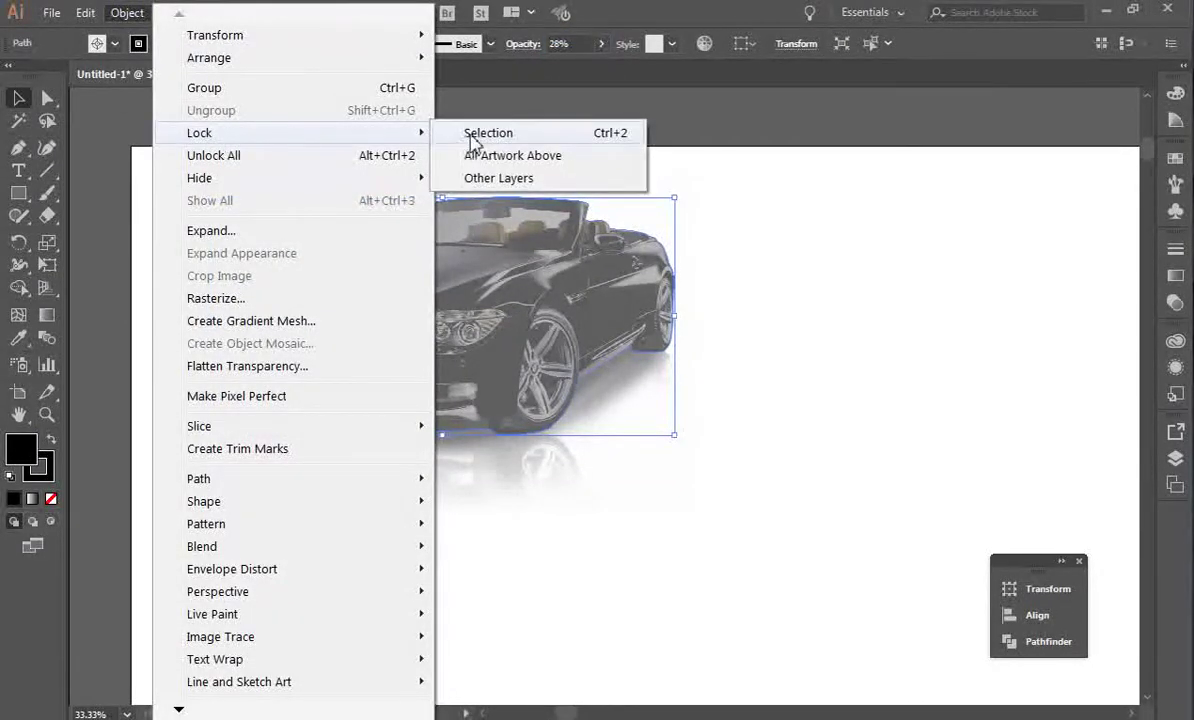
pyautogui.click(478, 140)
# With nothing selected, set the fill to None for tracing the windshield.
pyautogui.hotkey('ctrl', '+')
pyautogui.hotkey('ctrl', '+')
pyautogui.hotkey('ctrl', '+')
pyautogui.hotkey('ctrl', '+')
pyautogui.hotkey('ctrl', '+')
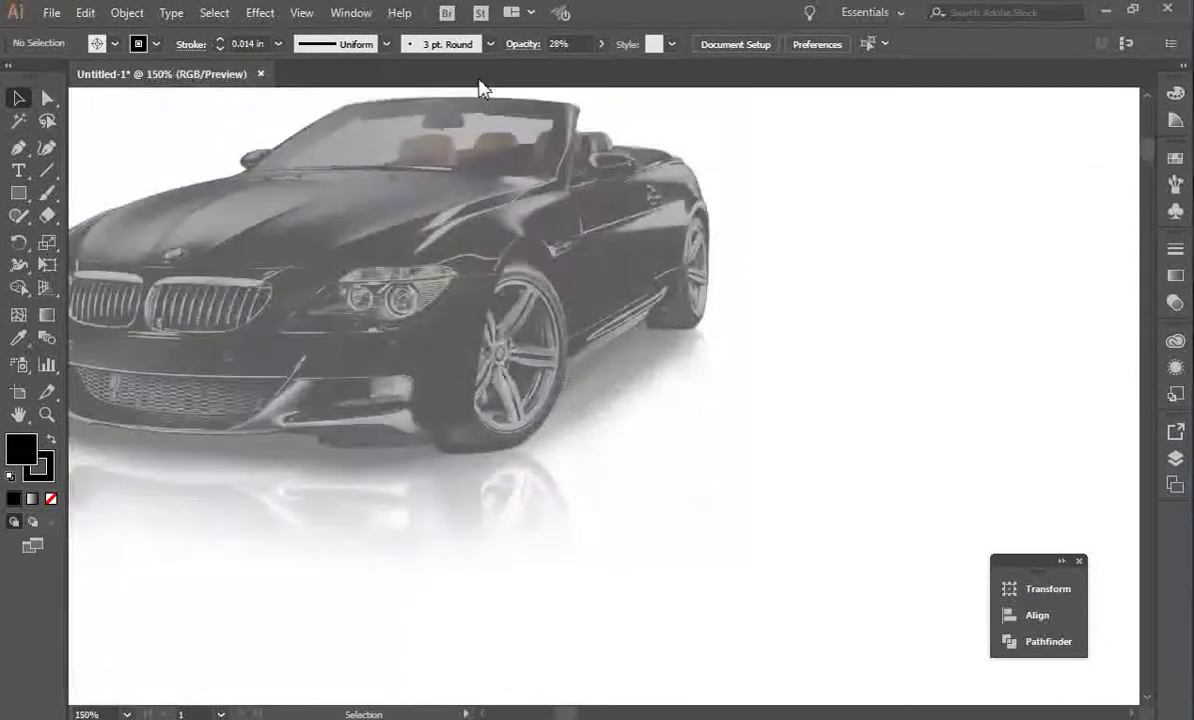
pyautogui.click(19, 416)
pyautogui.moveTo(147, 285); pyautogui.dragTo(566, 436)
pyautogui.moveTo(446, 221); pyautogui.dragTo(517, 373)
pyautogui.moveTo(473, 287); pyautogui.dragTo(698, 350)
pyautogui.moveTo(591, 288); pyautogui.dragTo(629, 265)
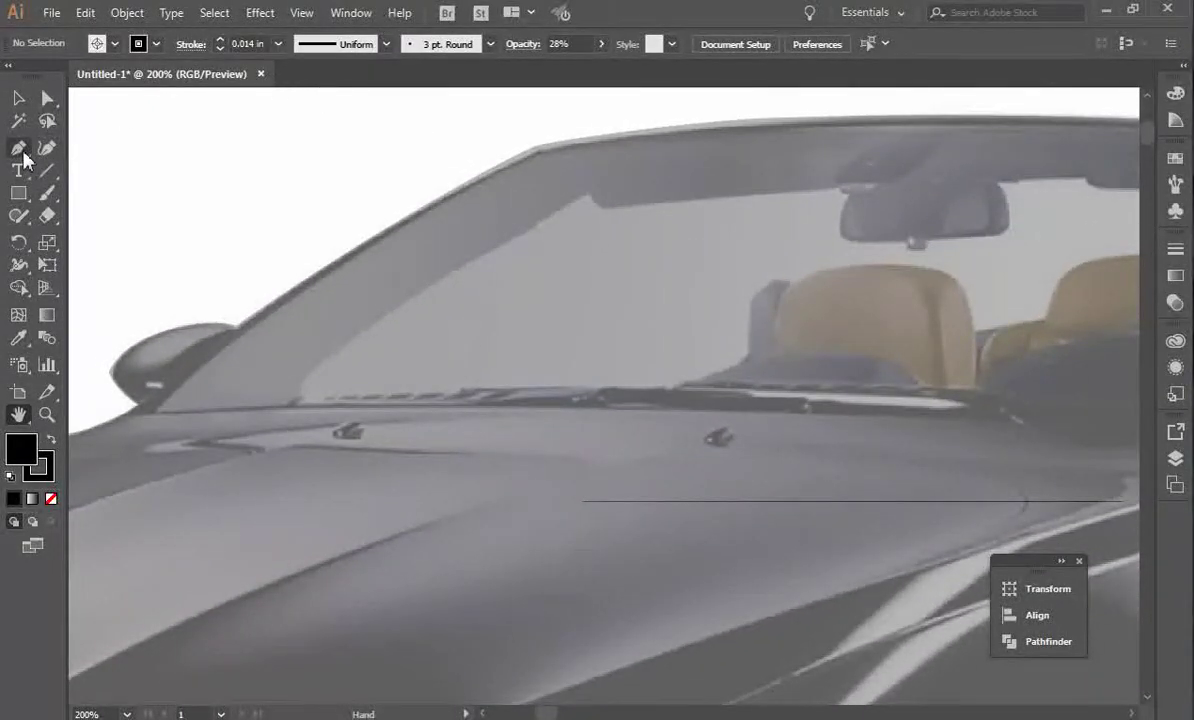
pyautogui.press('v')
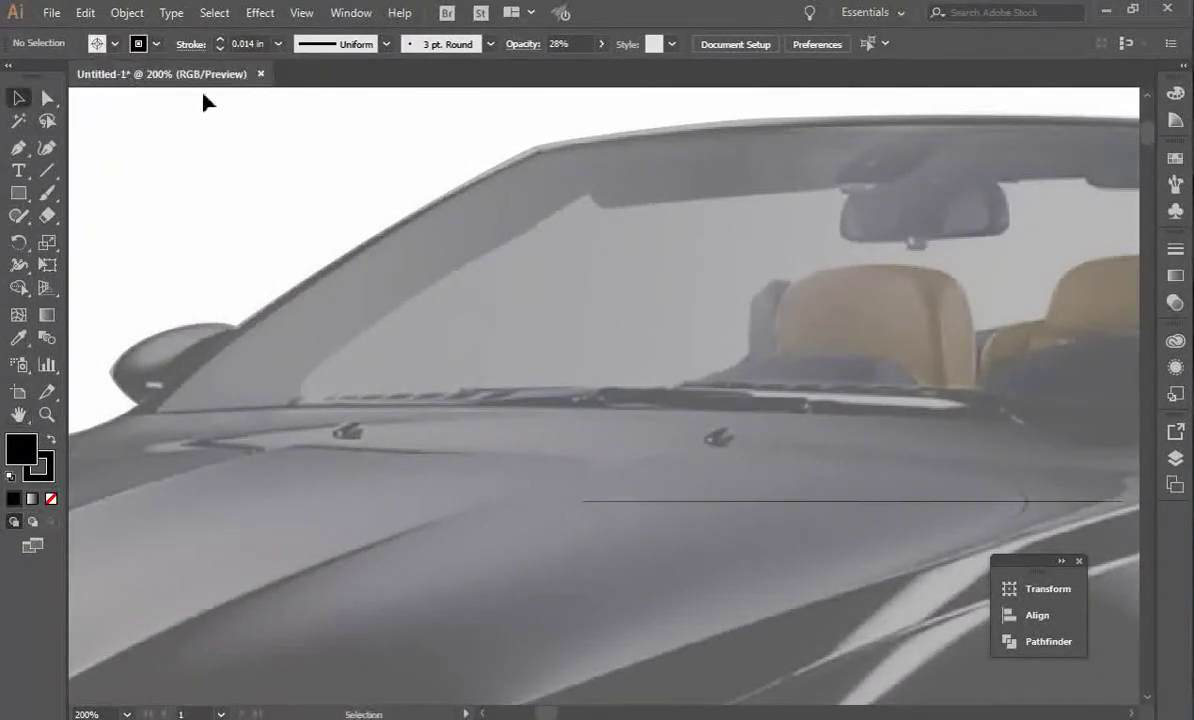
pyautogui.click(101, 43)
pyautogui.click(11, 75)
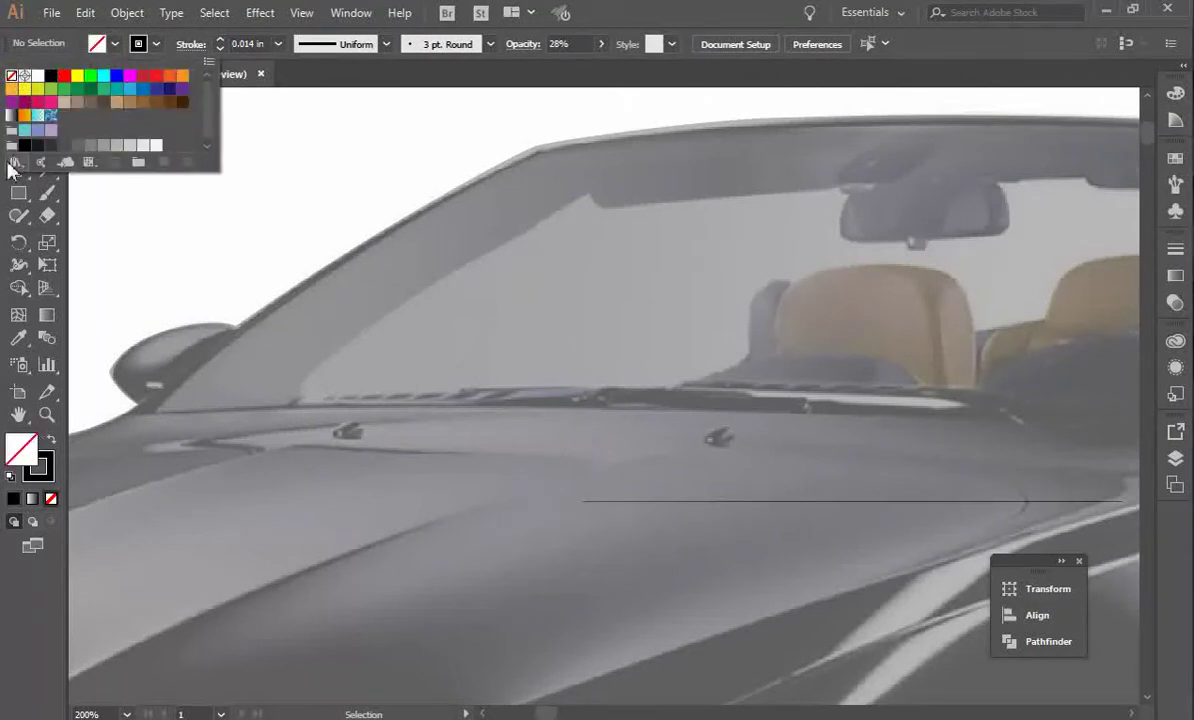
# Trace the windshield glass with the Pen tool along its lower edge and around the first headrest to the second seat.
pyautogui.click(18, 147)
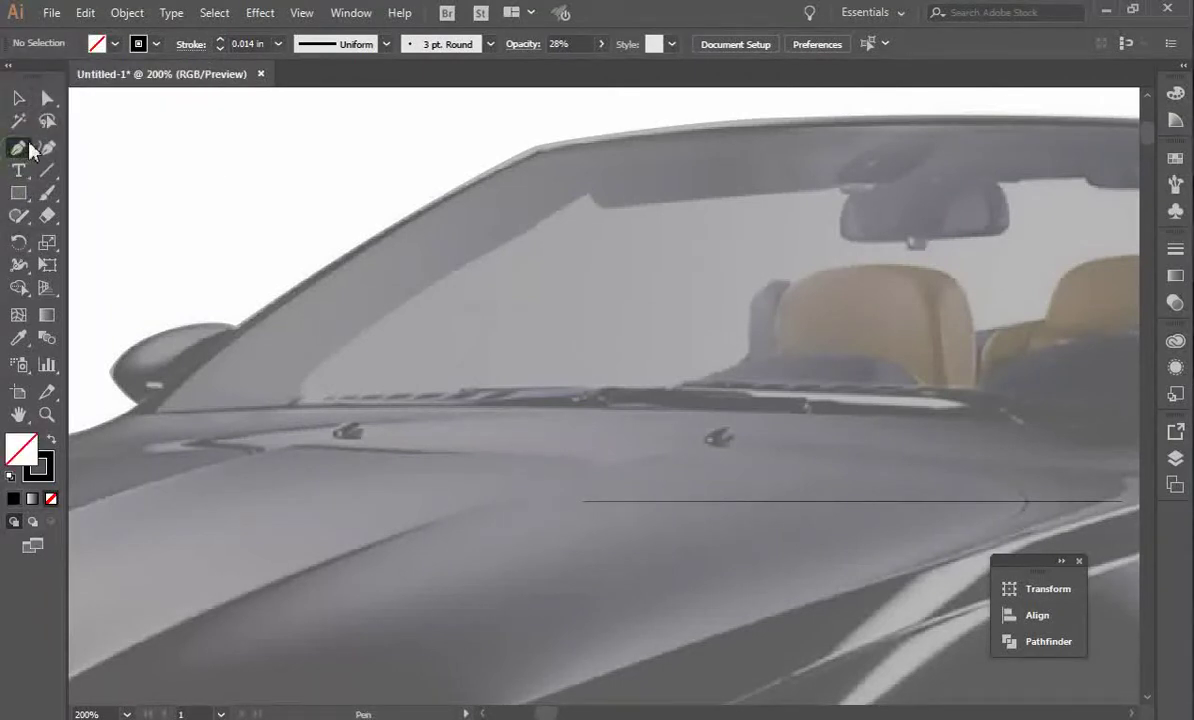
pyautogui.click(585, 191)
pyautogui.moveTo(302, 396); pyautogui.dragTo(306, 408)
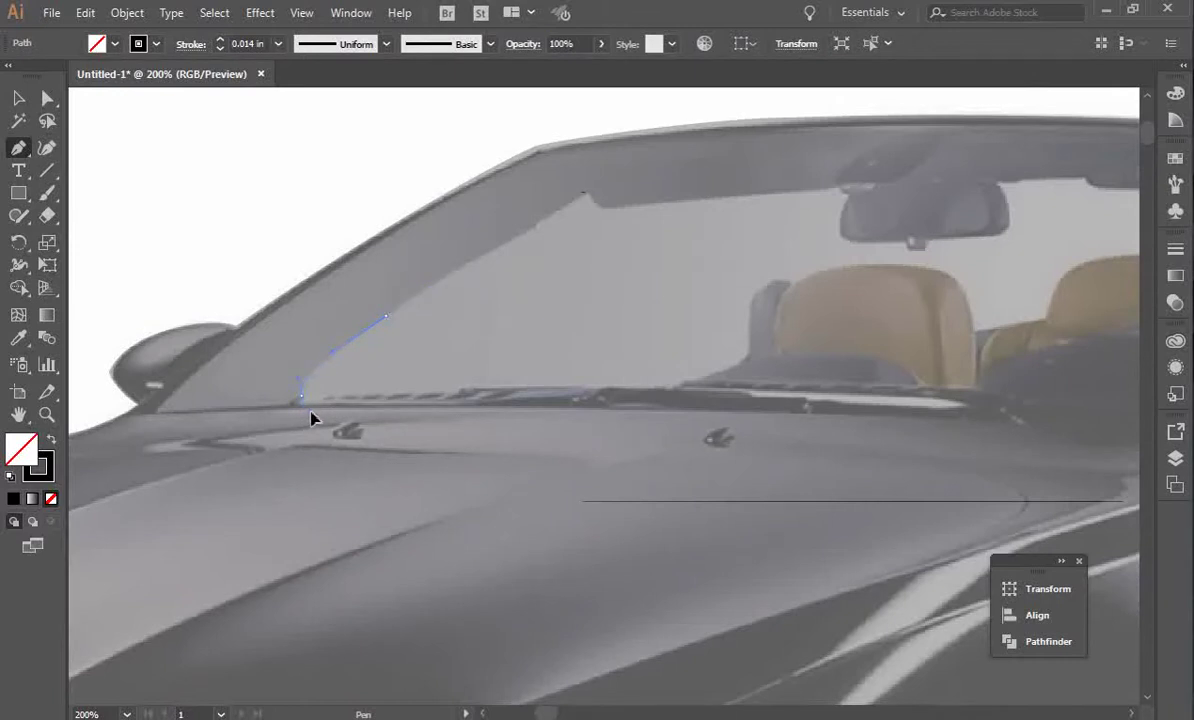
pyautogui.moveTo(584, 384); pyautogui.dragTo(759, 295)
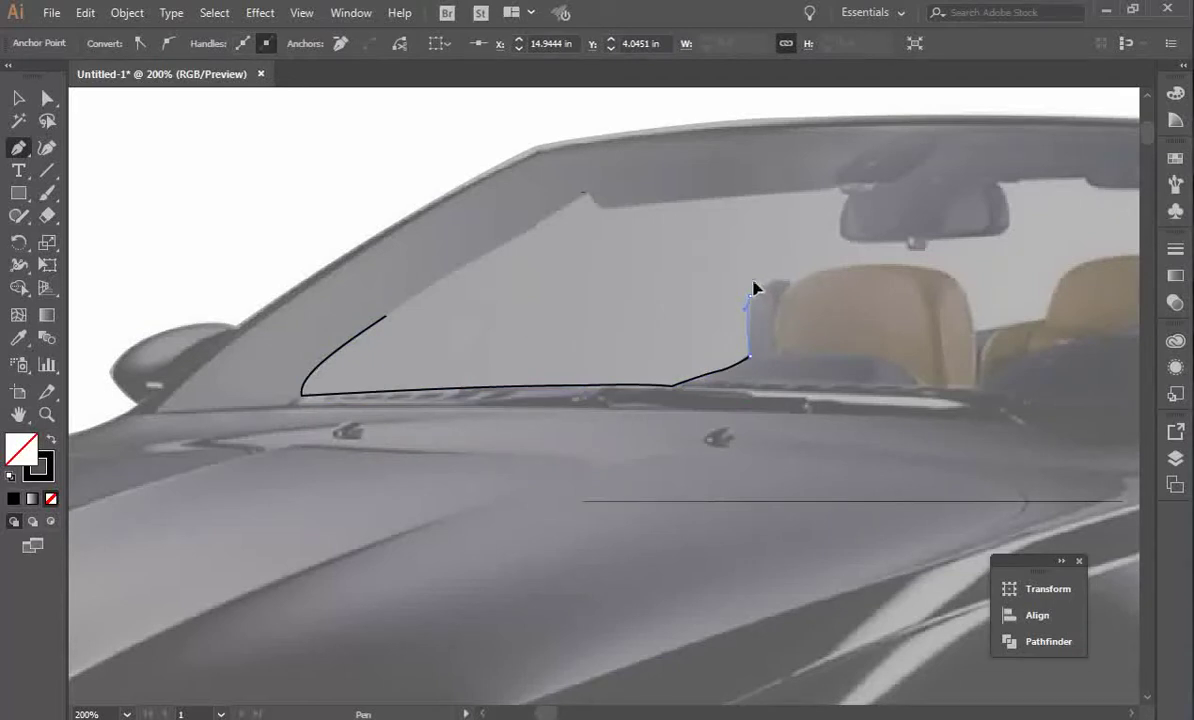
pyautogui.moveTo(778, 275); pyautogui.dragTo(793, 295)
pyautogui.moveTo(916, 266)
pyautogui.mouseDown()
pyautogui.moveTo(919, 277)
pyautogui.moveTo(930, 268)
pyautogui.mouseUp()
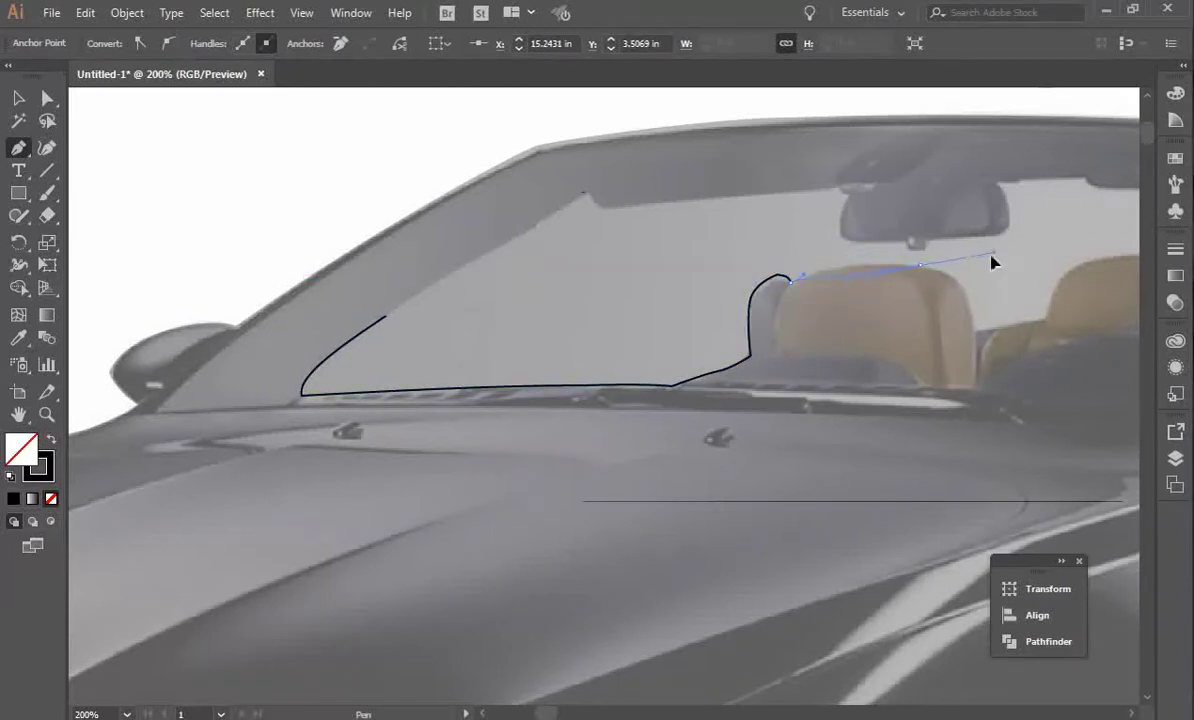
pyautogui.moveTo(972, 330); pyautogui.dragTo(975, 340)
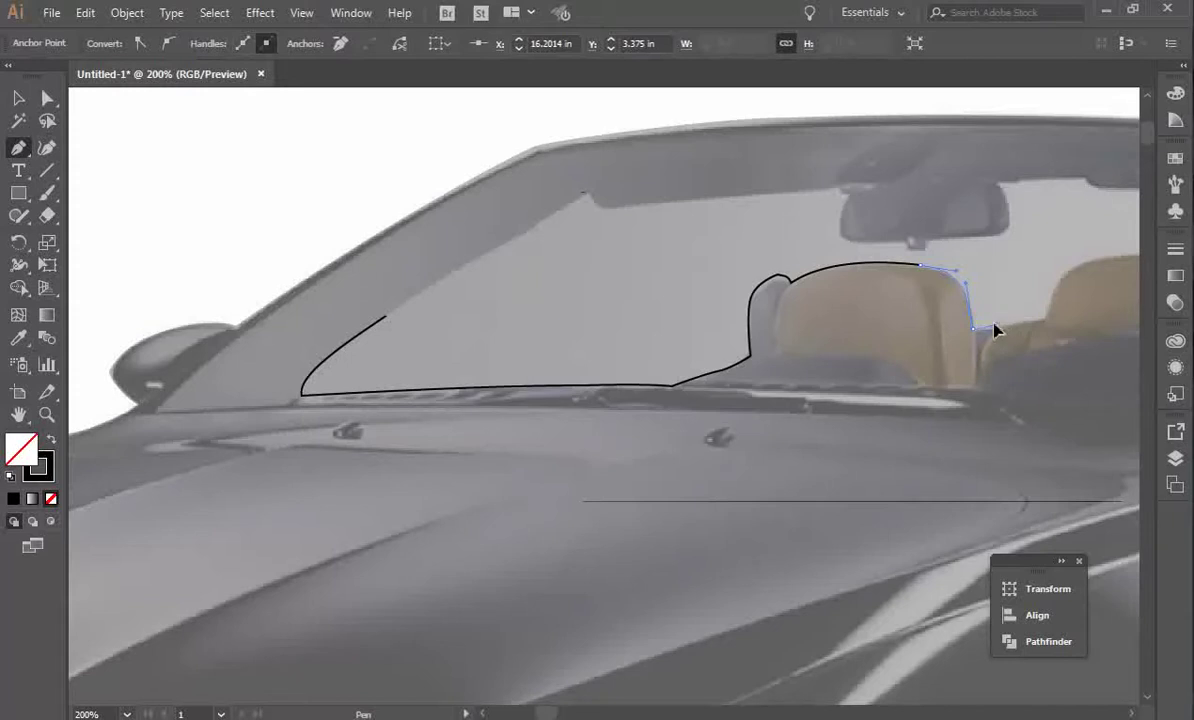
pyautogui.click(1046, 321)
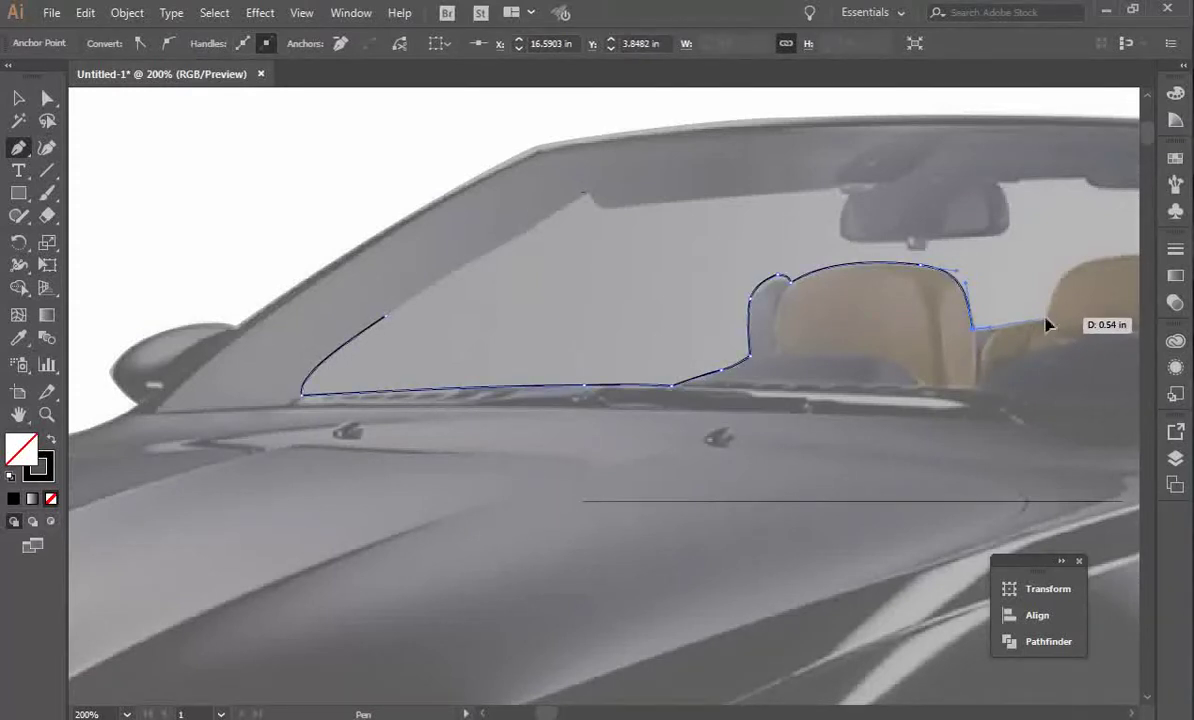
# Continue the glass outline over the second and third headrests and up to the windshield's far upper corner.
pyautogui.click(1132, 713)
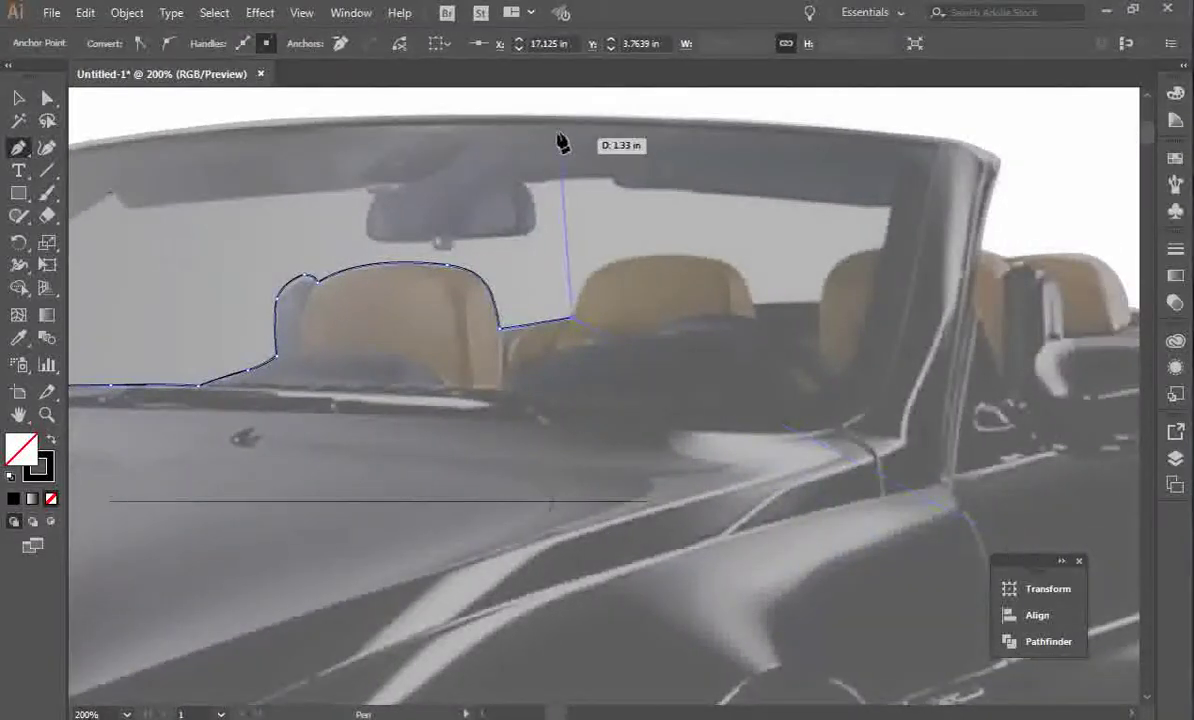
pyautogui.moveTo(636, 255); pyautogui.dragTo(747, 281)
pyautogui.click(751, 302)
pyautogui.click(820, 301)
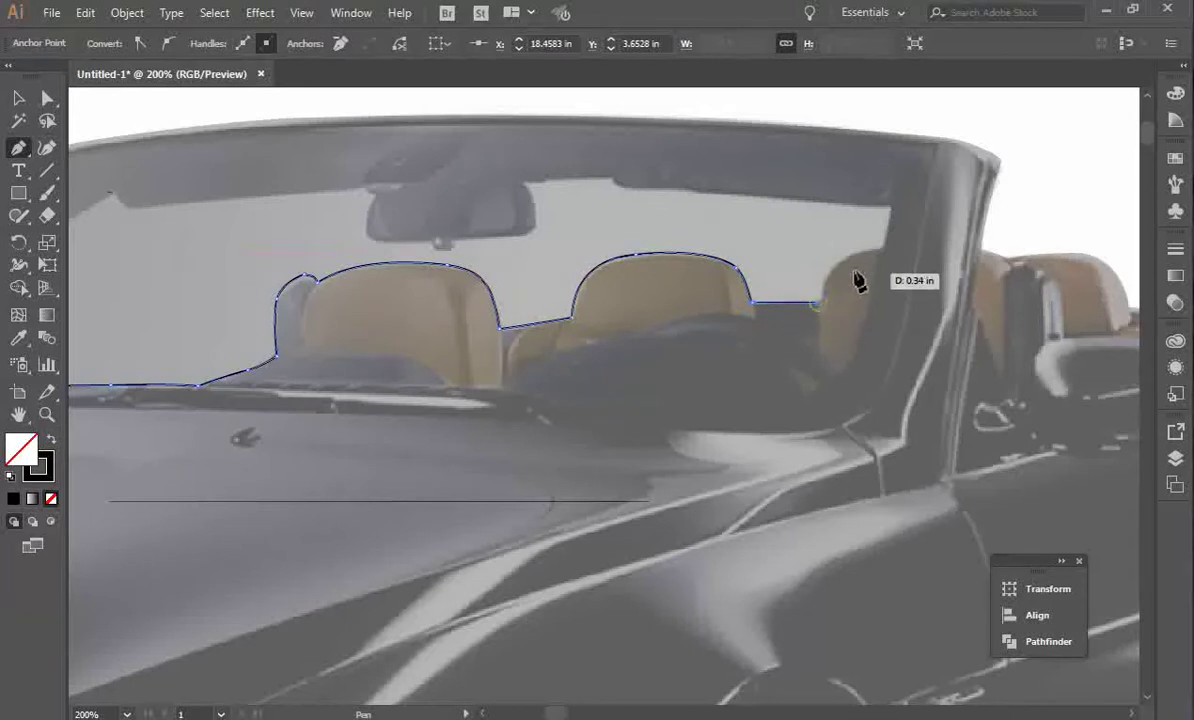
pyautogui.keyDown('ctrl'); pyautogui.click(868, 260); pyautogui.keyUp('ctrl')
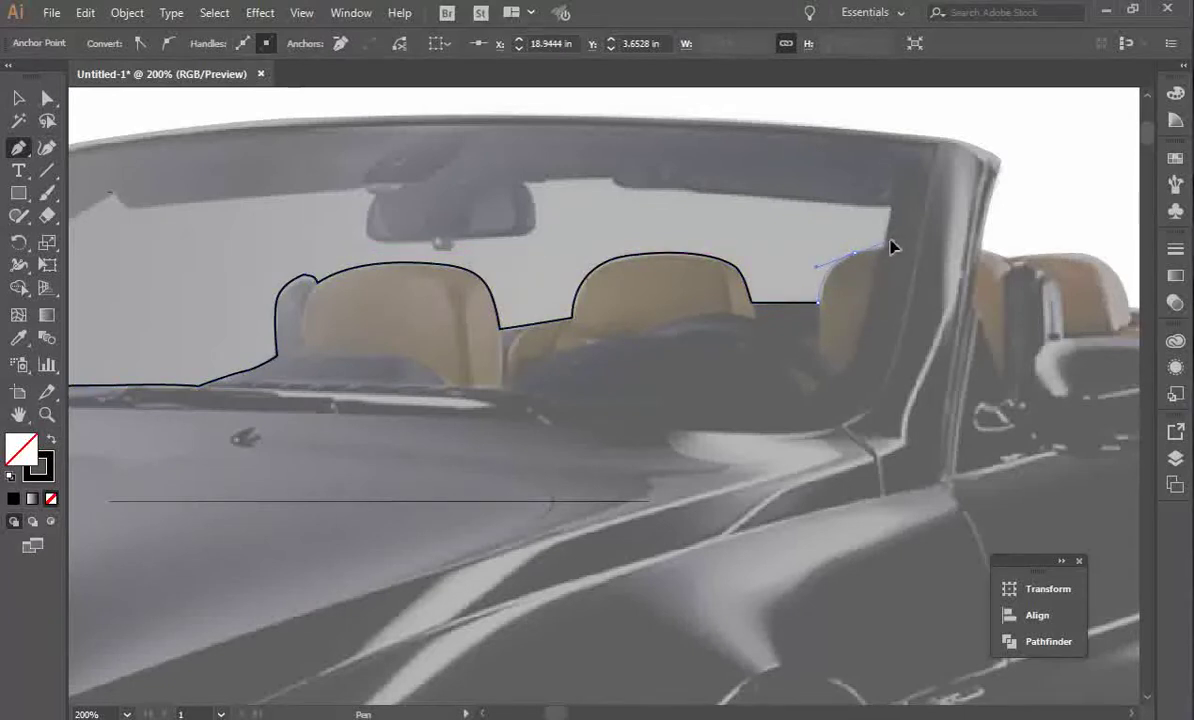
pyautogui.moveTo(871, 246); pyautogui.dragTo(873, 245)
pyautogui.click(883, 246)
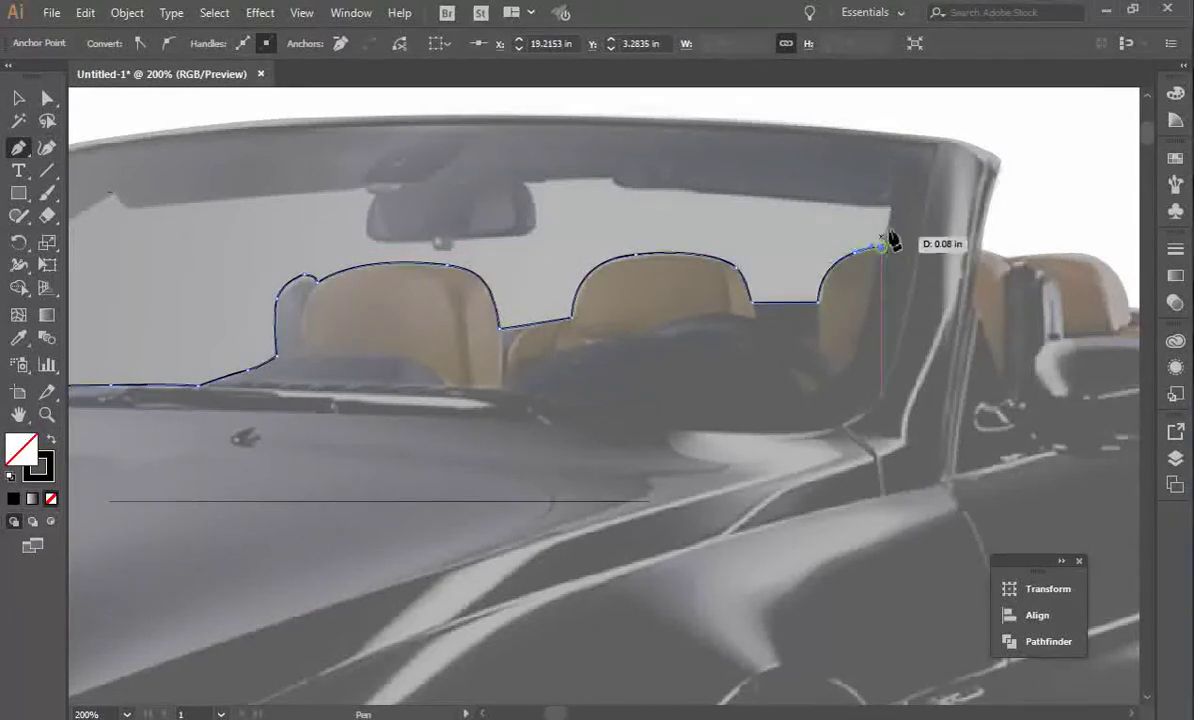
pyautogui.click(891, 206)
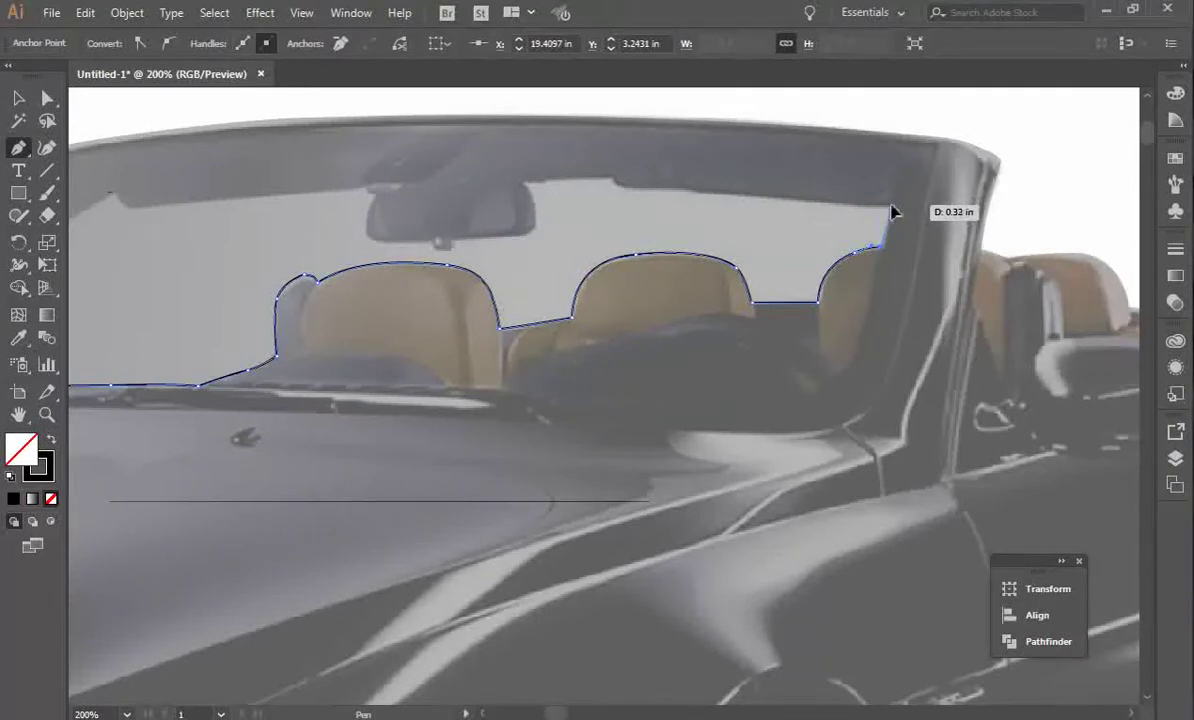
# Trace the glass outline back along the windshield's upper edge and around the underside of the rear-view mirror.
pyautogui.click(697, 192)
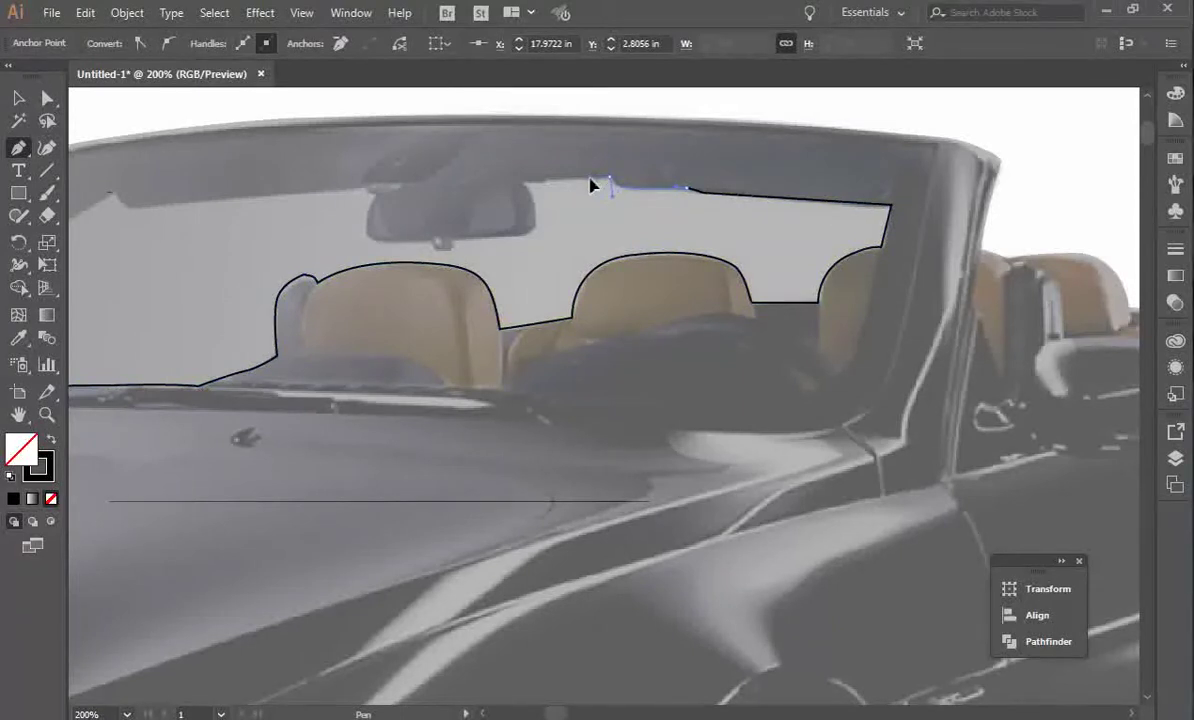
pyautogui.moveTo(590, 183); pyautogui.dragTo(527, 187)
pyautogui.click(522, 181)
pyautogui.moveTo(522, 235); pyautogui.dragTo(518, 236)
pyautogui.moveTo(460, 244); pyautogui.dragTo(432, 240)
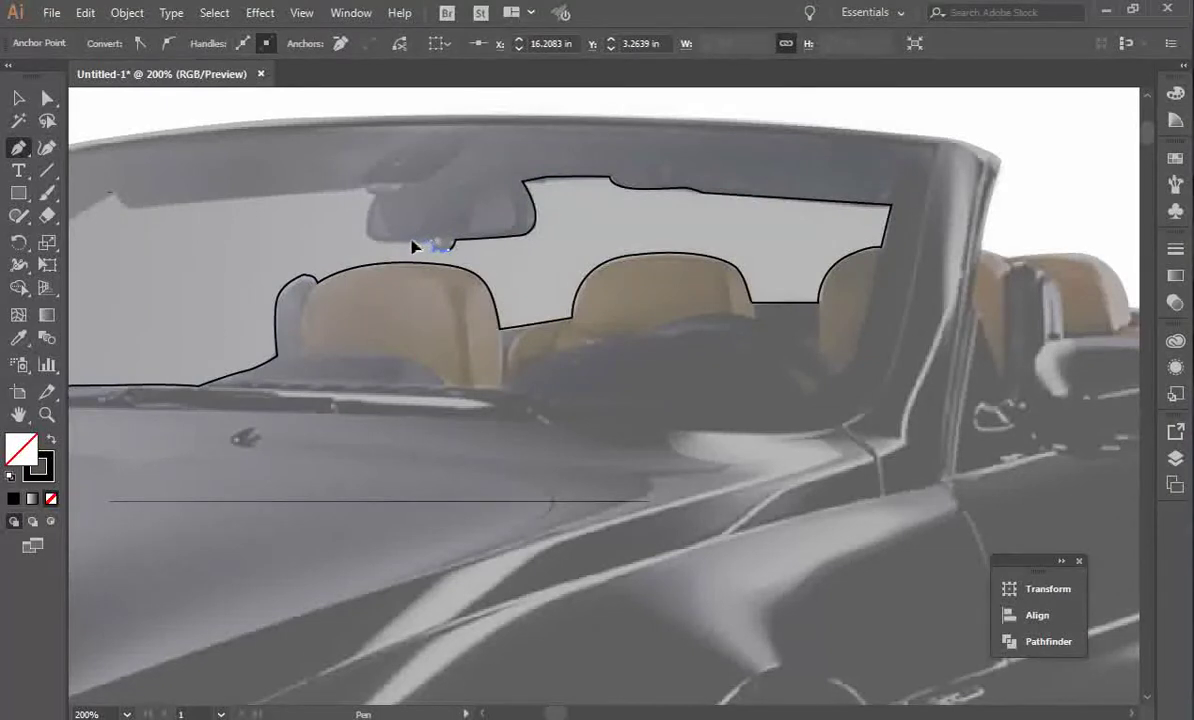
# Complete the mirror contour and upper glass edge, and close the windshield outline along the slanted pillar.
pyautogui.moveTo(378, 246); pyautogui.dragTo(115, 190)
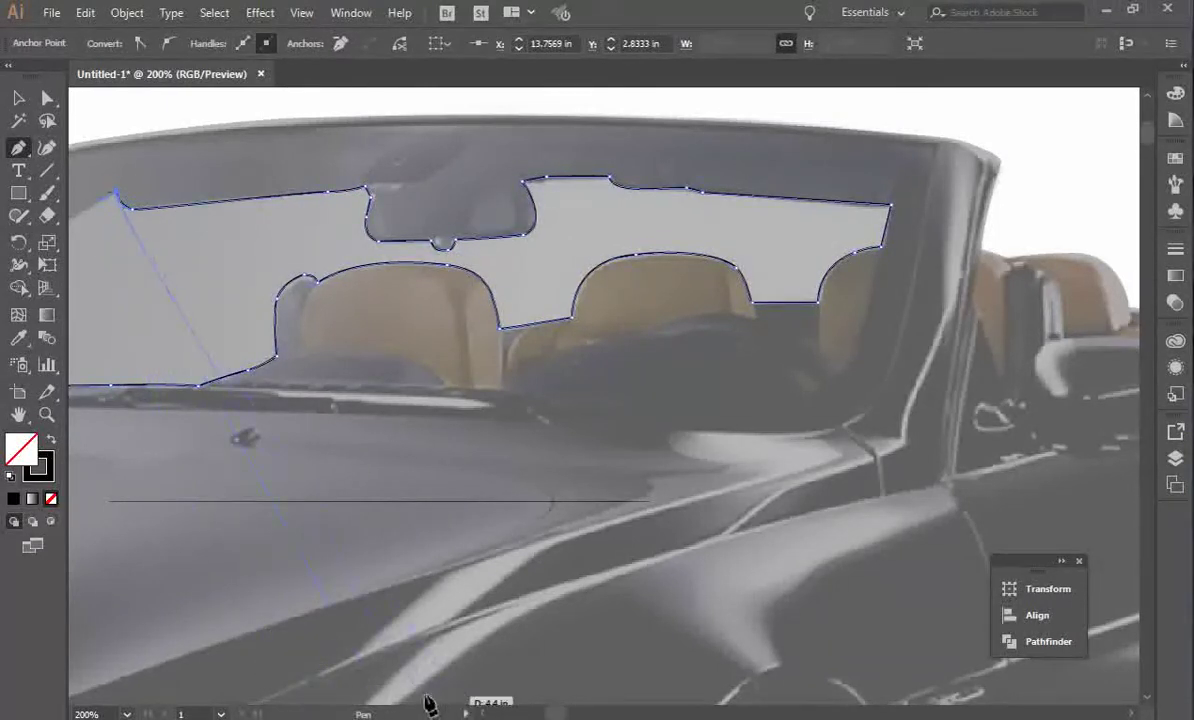
pyautogui.click(484, 713)
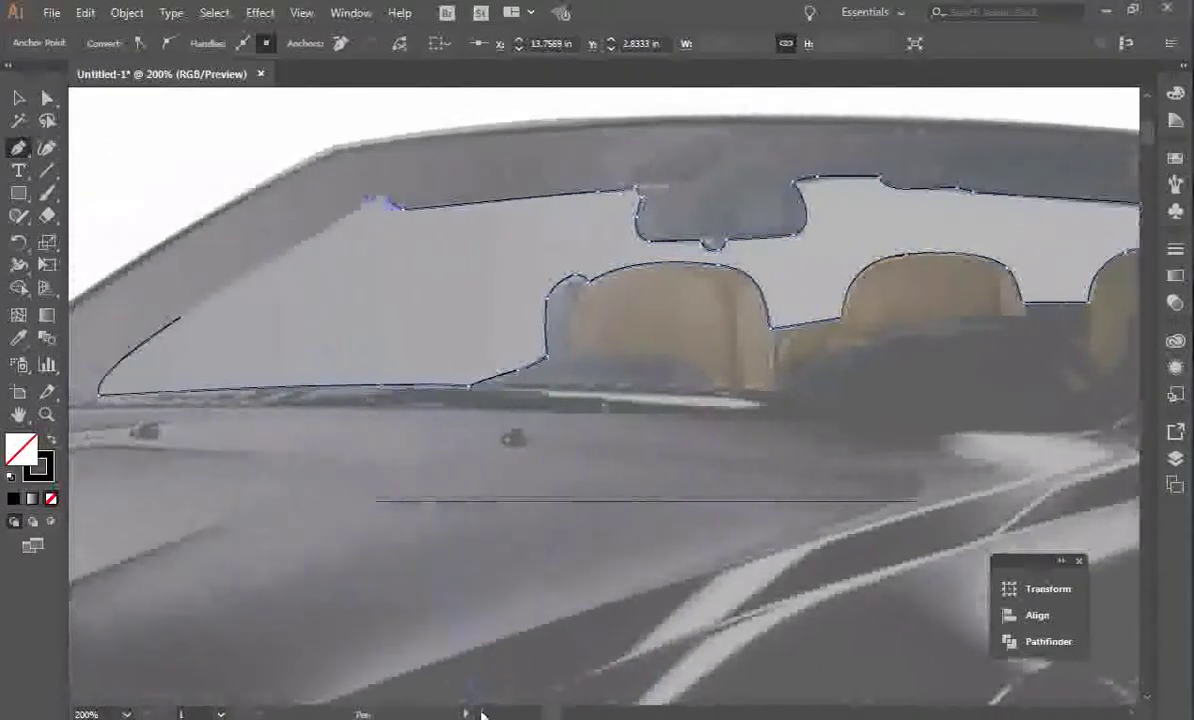
pyautogui.click(407, 320)
pyautogui.press('ctrl')
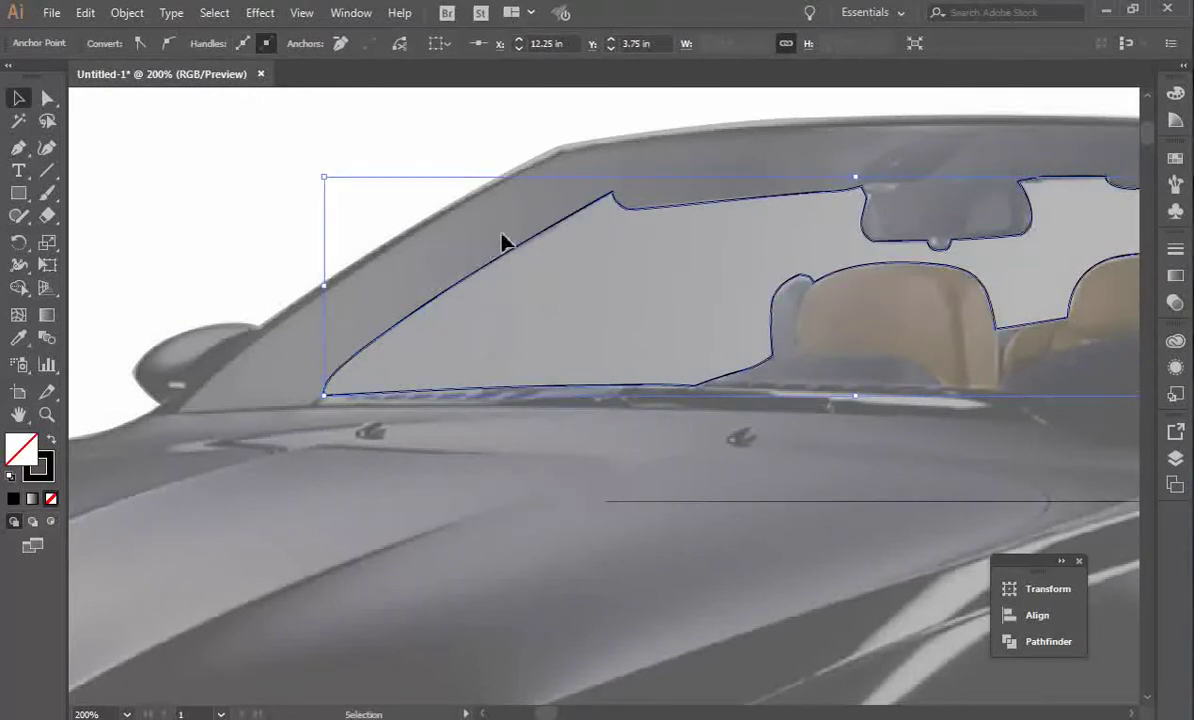
# Fill the closed windshield glass shape with white and leave it selected.
pyautogui.hotkey('ctrl', '0')
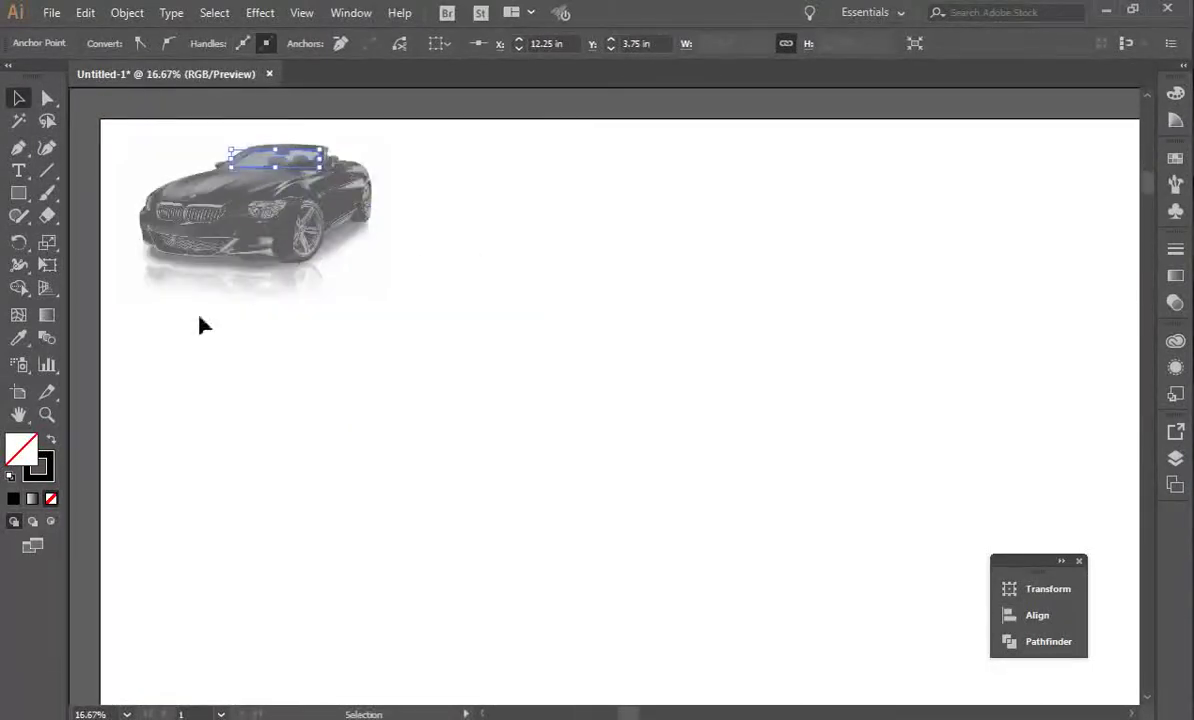
pyautogui.click(20, 413)
pyautogui.moveTo(301, 264); pyautogui.dragTo(352, 427)
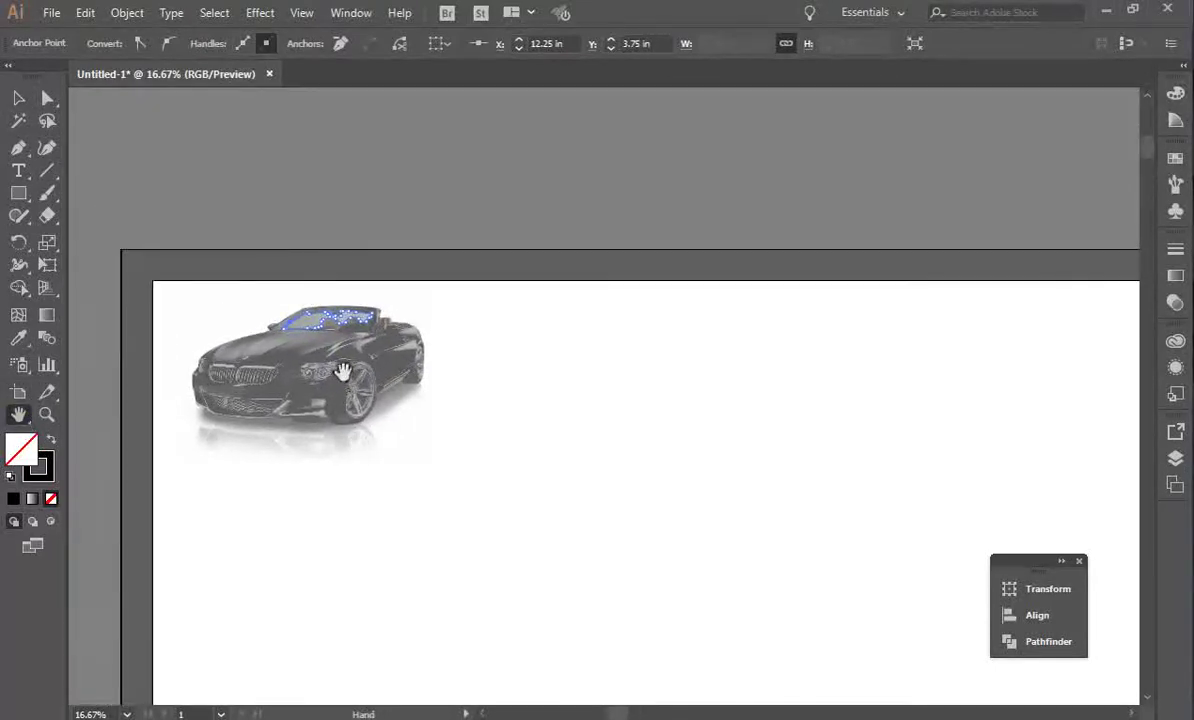
pyautogui.scroll(3, 342, 367)
pyautogui.press('v')
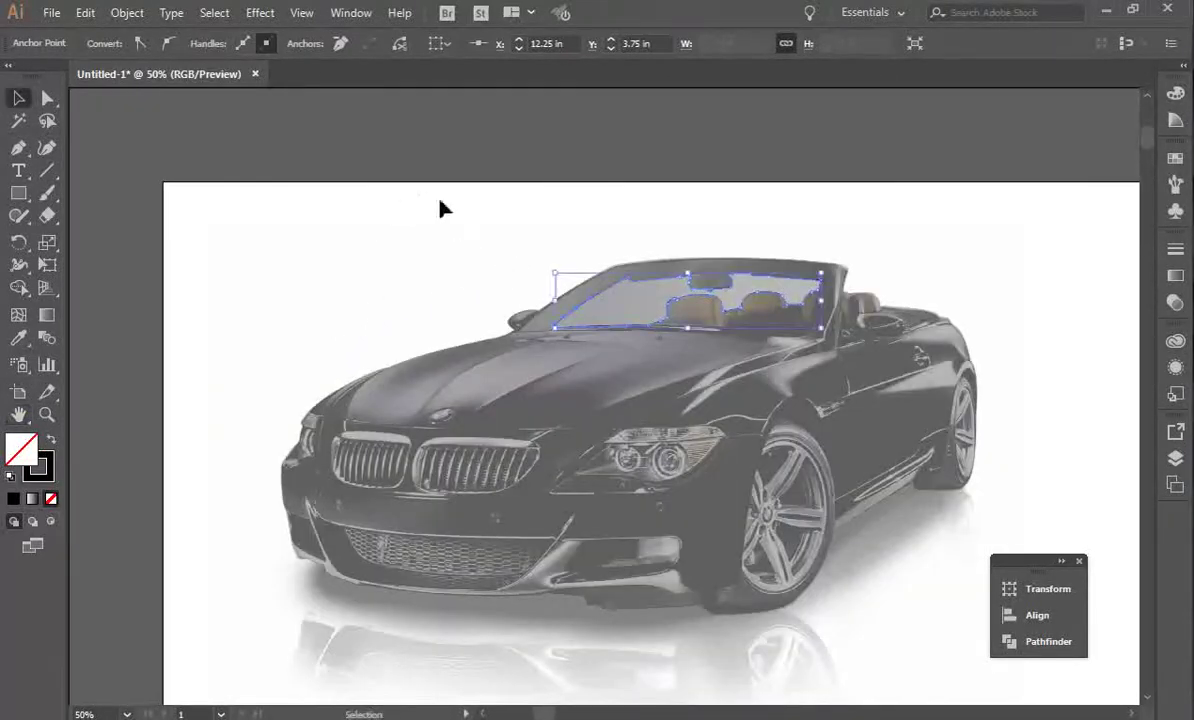
pyautogui.click(442, 210)
pyautogui.click(645, 284)
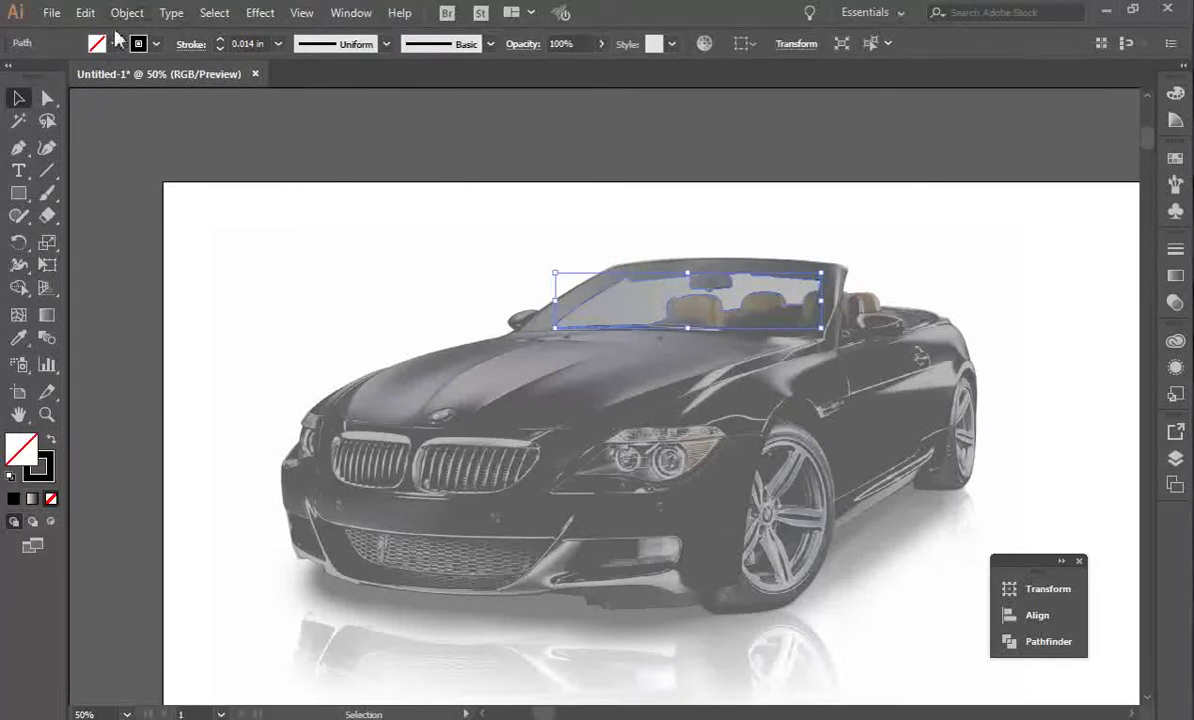
pyautogui.click(115, 43)
pyautogui.click(37, 76)
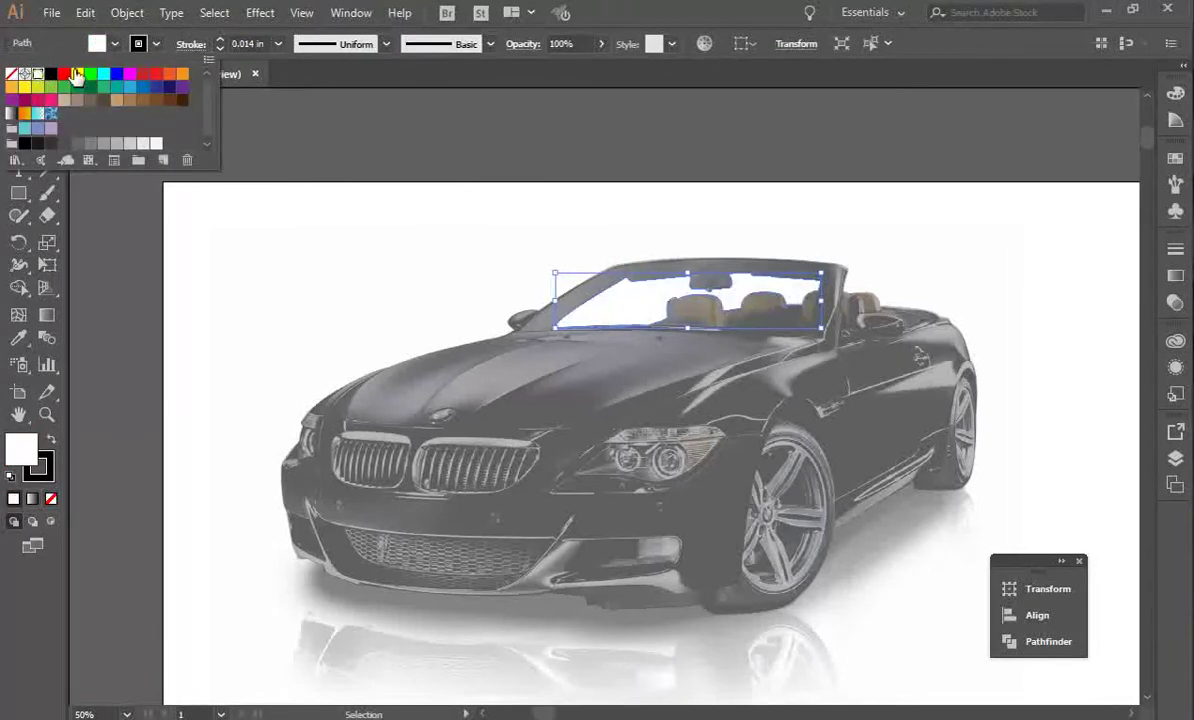
pyautogui.click(467, 256)
pyautogui.click(480, 256)
pyautogui.click(600, 283)
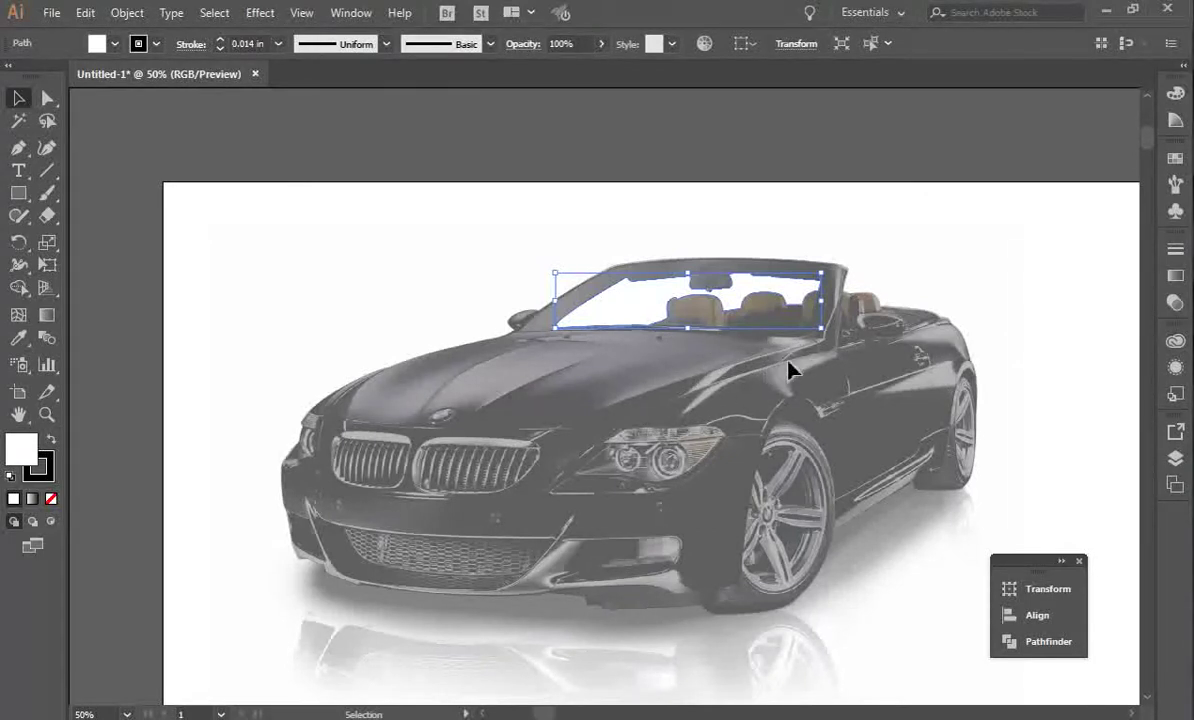
# Trace the bright trim along the top of the left kidney grille as a closed white-filled Pen shape.
pyautogui.click(19, 148)
pyautogui.moveTo(19, 152); pyautogui.dragTo(95, 152)
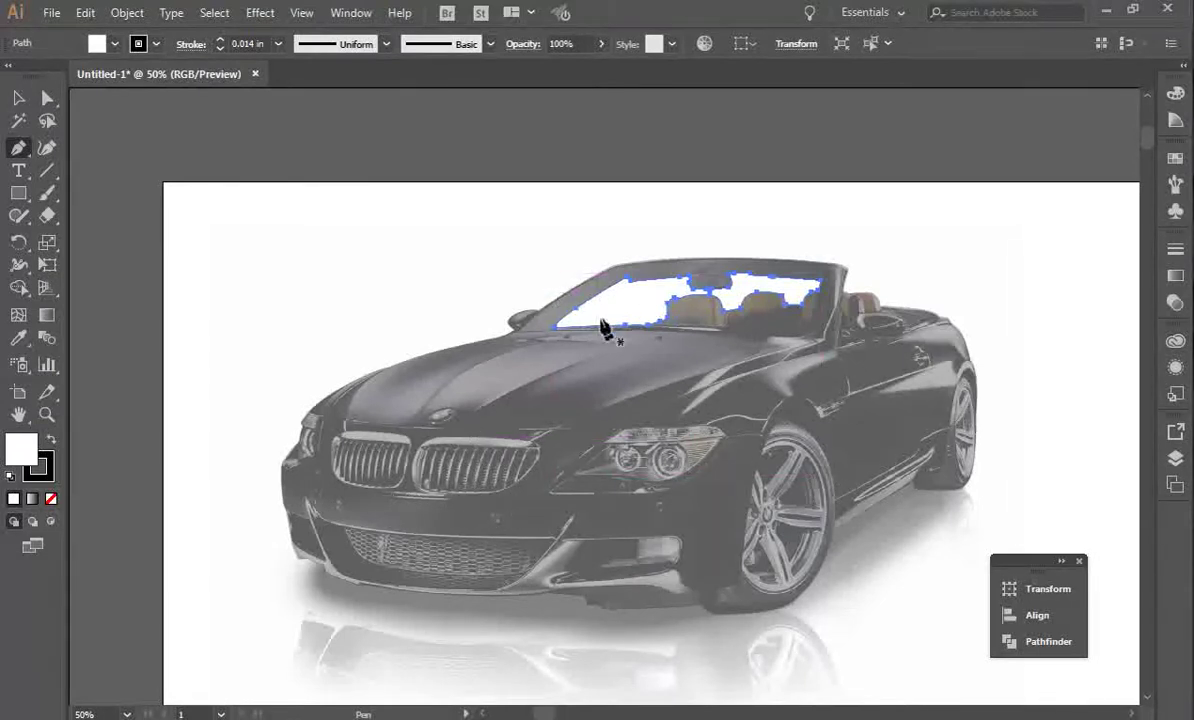
pyautogui.hotkey('ctrl', '+')
pyautogui.hotkey('ctrl', '+')
pyautogui.hotkey('ctrl', '+')
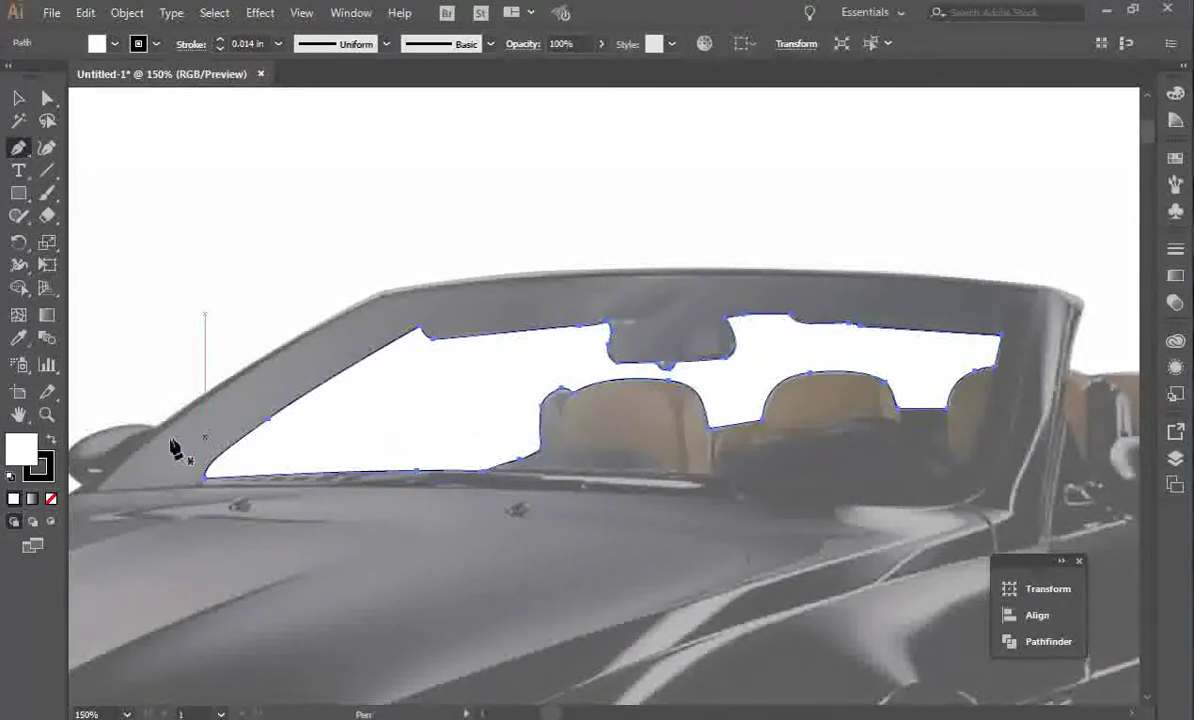
pyautogui.click(17, 416)
pyautogui.moveTo(133, 525); pyautogui.dragTo(629, 236)
pyautogui.click(17, 147)
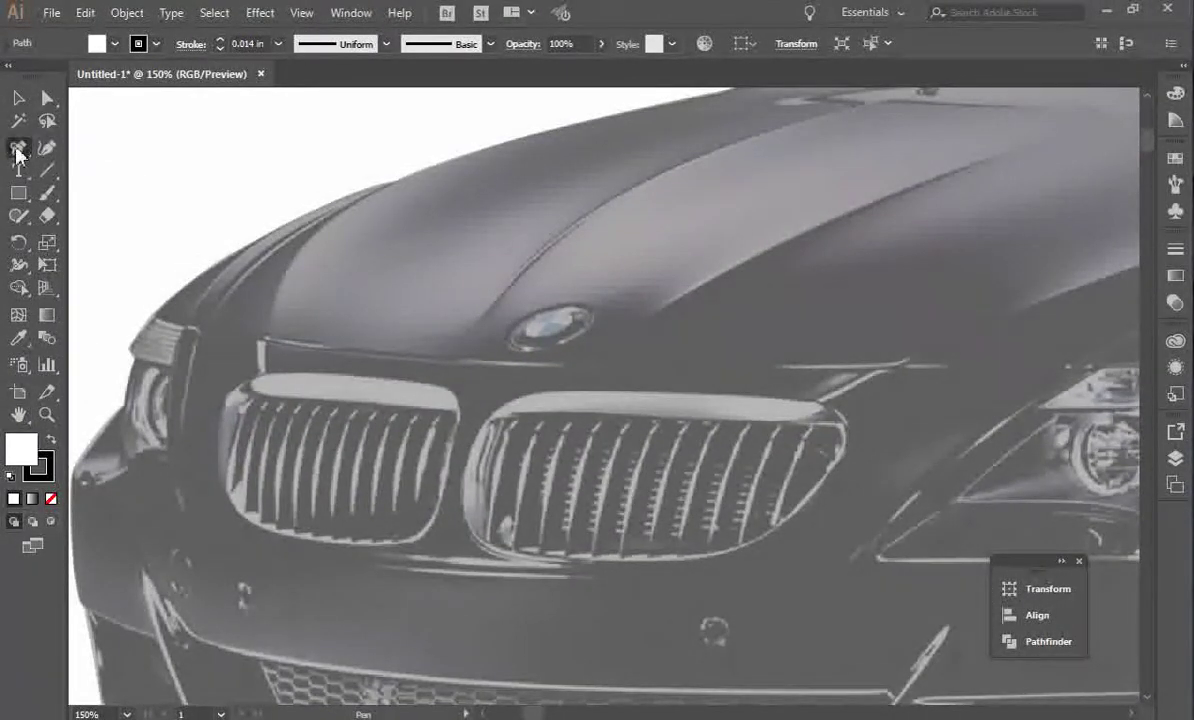
pyautogui.click(17, 151)
pyautogui.click(81, 149)
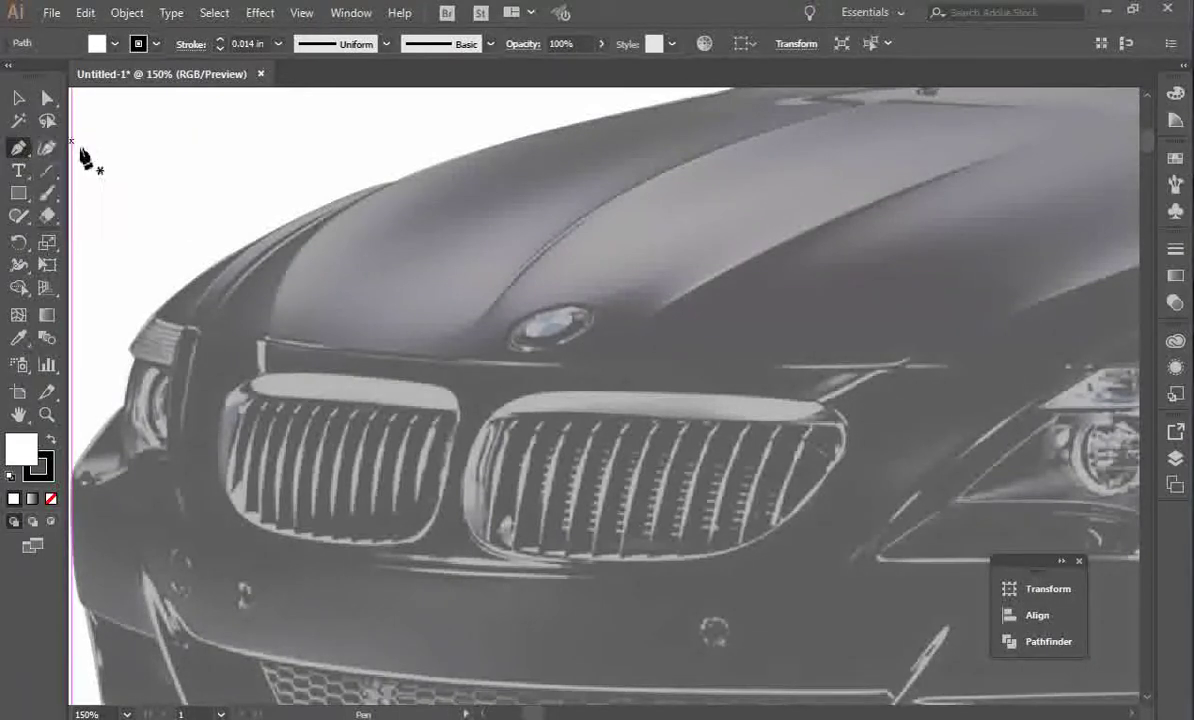
pyautogui.click(445, 389)
pyautogui.click(267, 374)
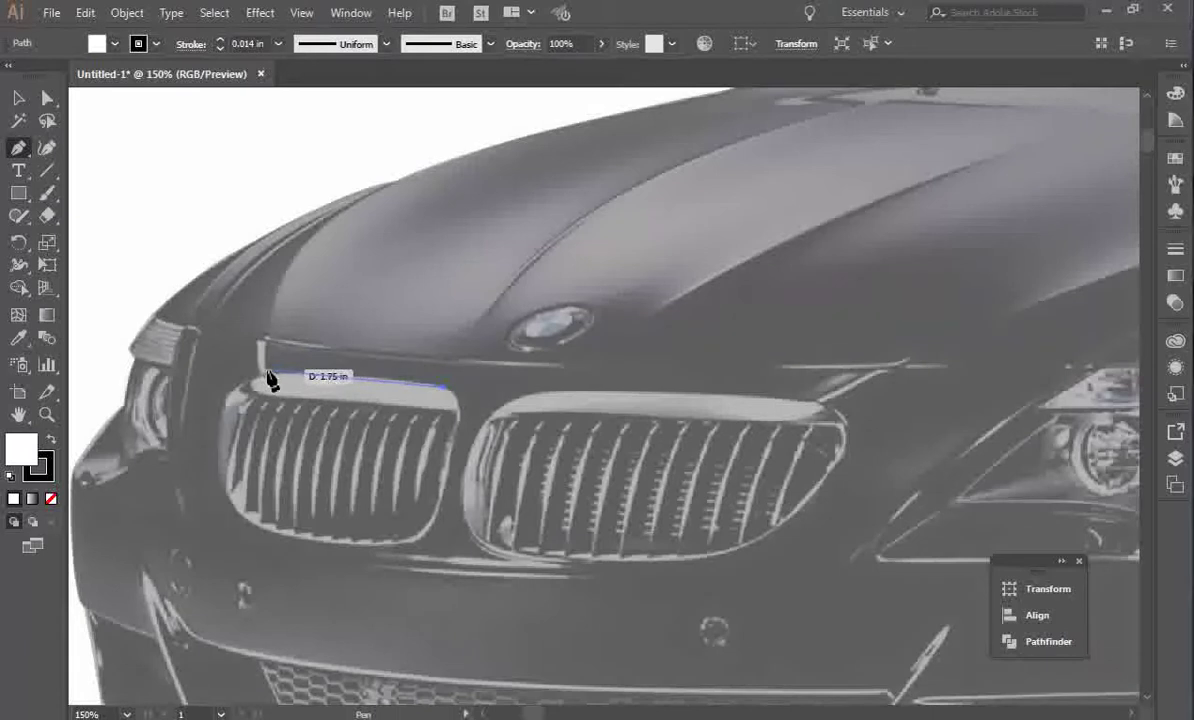
pyautogui.moveTo(225, 372); pyautogui.dragTo(281, 401)
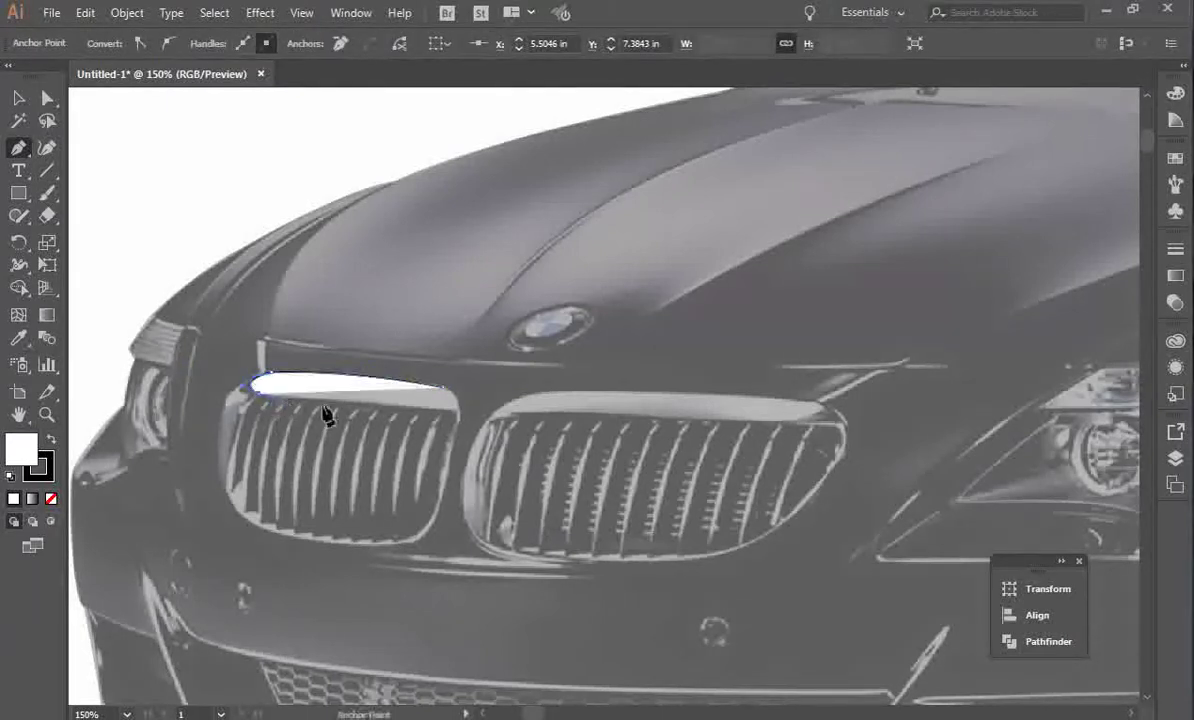
pyautogui.click(460, 411)
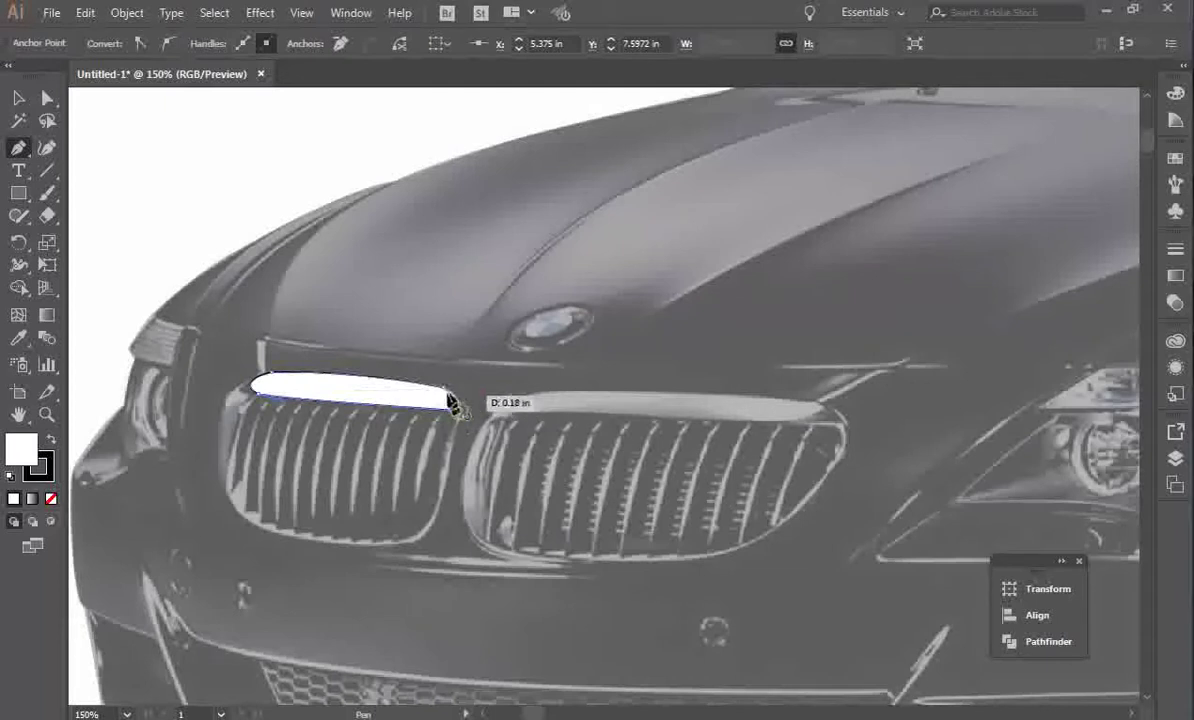
pyautogui.moveTo(444, 388); pyautogui.dragTo(430, 382)
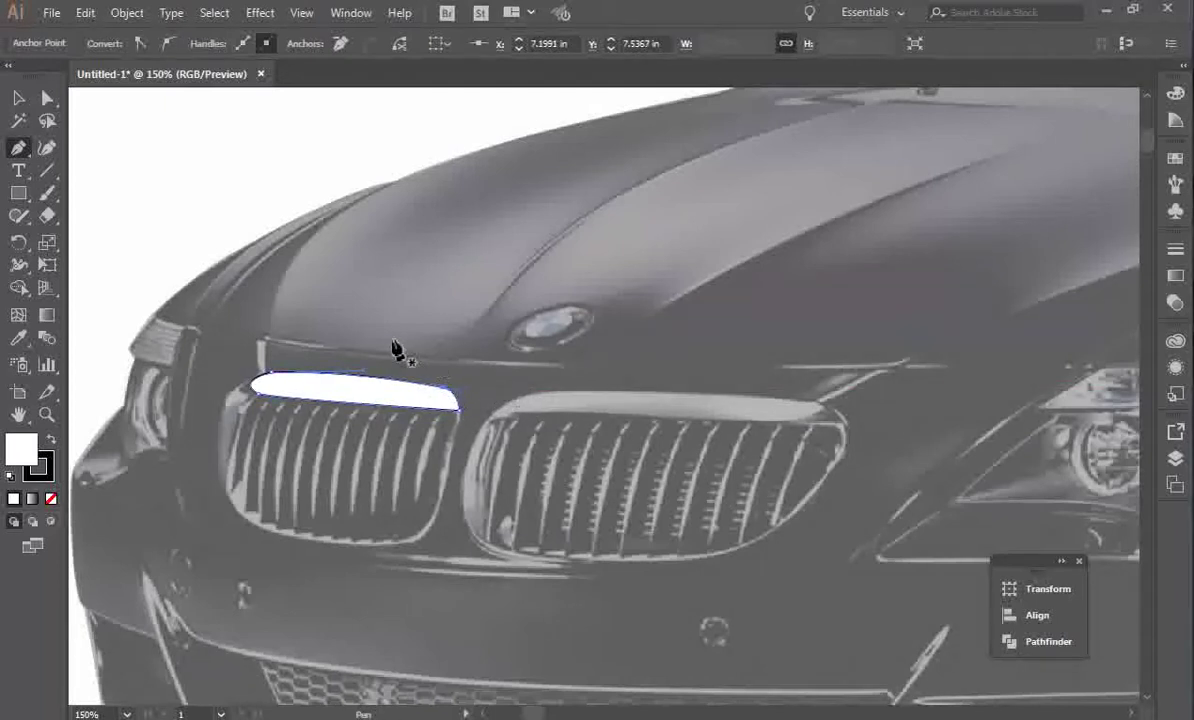
# Trace the bright trim along the top of the right kidney grille as a closed white-filled shape.
pyautogui.click(20, 148)
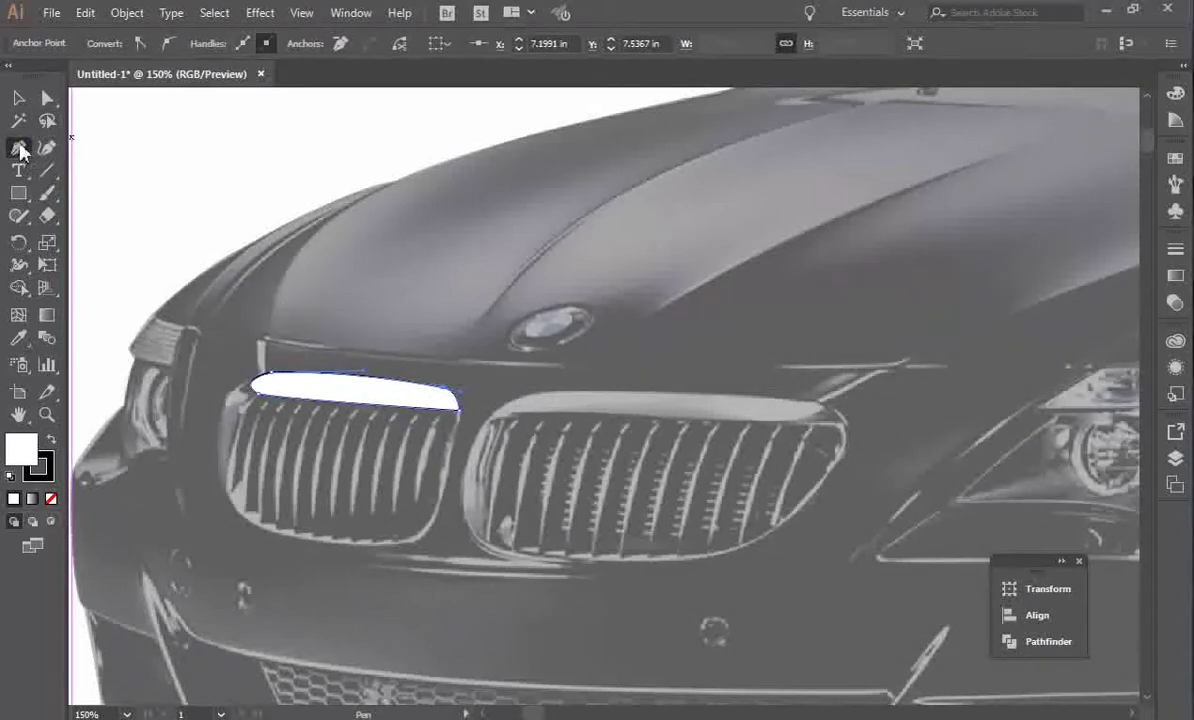
pyautogui.click(541, 392)
pyautogui.moveTo(489, 418); pyautogui.dragTo(487, 390)
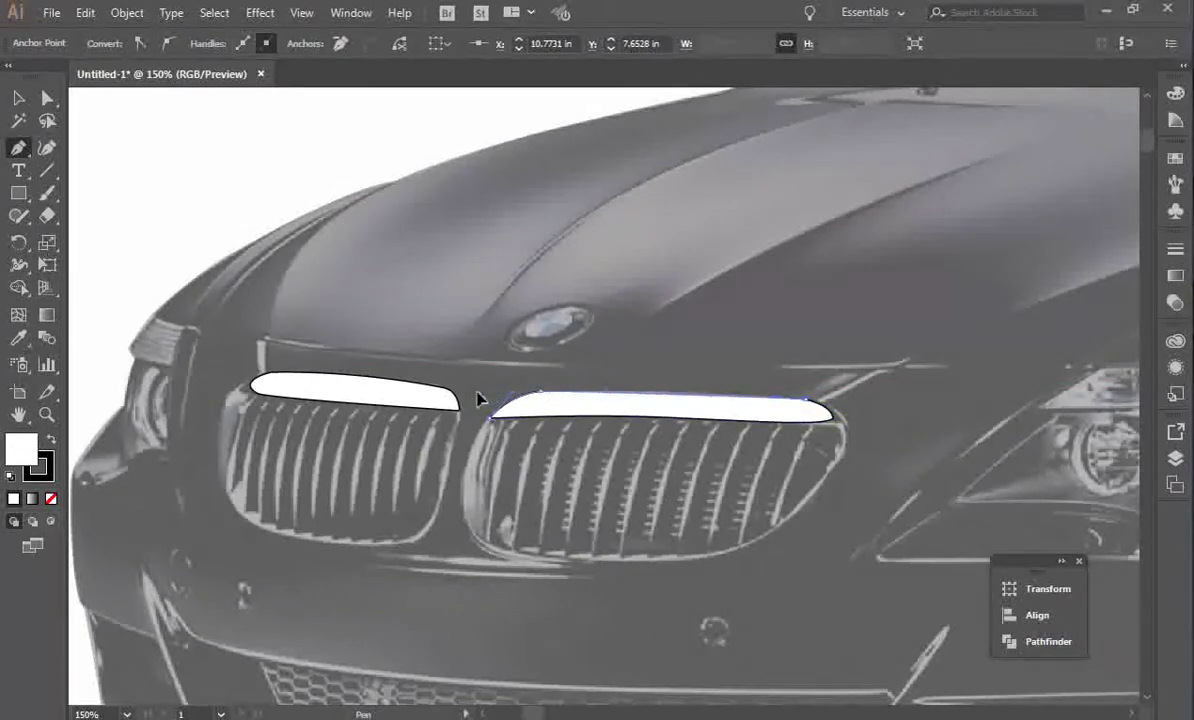
pyautogui.press('v')
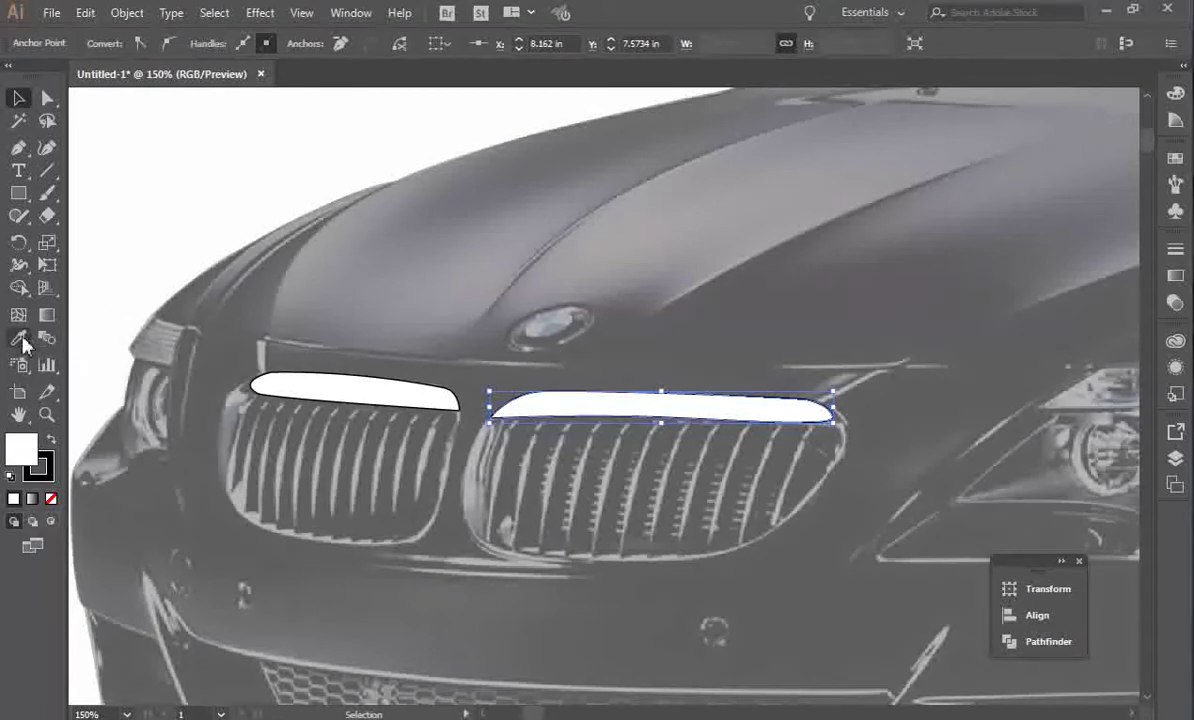
# Draw a short open curve with the Pen tool in the empty white area beside the hood.
pyautogui.click(19, 149)
pyautogui.moveTo(20, 152); pyautogui.dragTo(78, 150)
pyautogui.click(127, 217)
pyautogui.click(185, 182)
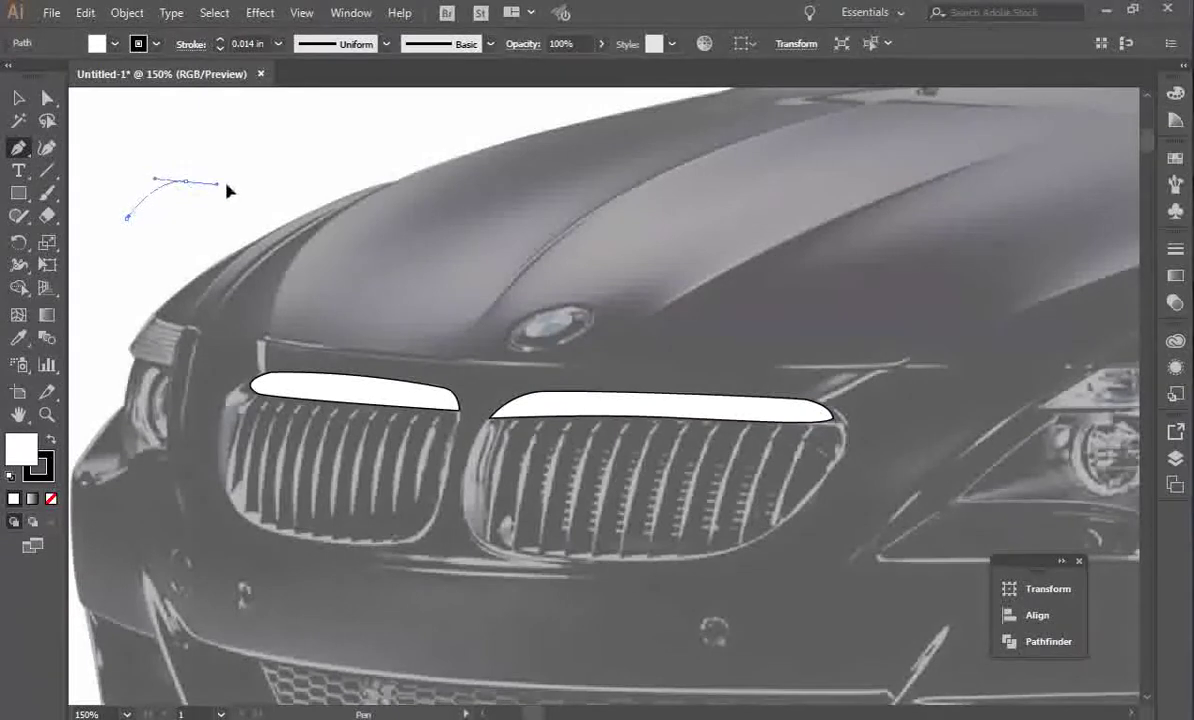
pyautogui.moveTo(227, 190); pyautogui.dragTo(232, 173)
pyautogui.press('v')
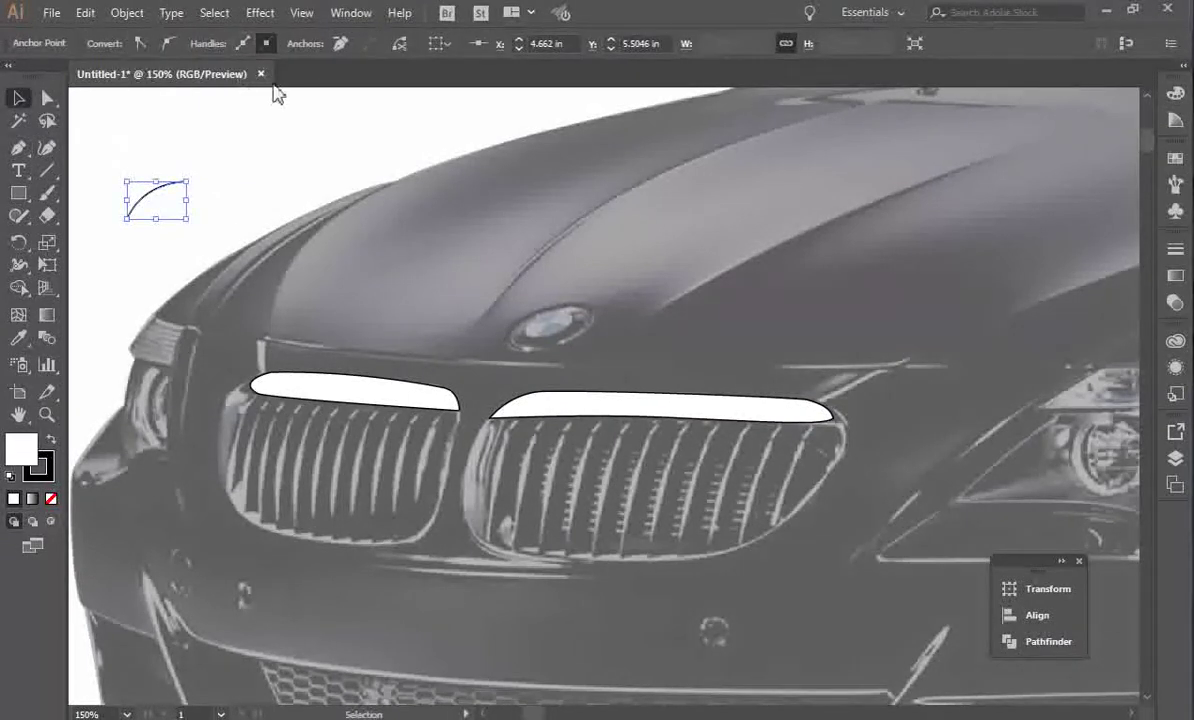
# Set the stroke weight of the short curve beside the hood to 0.0625 in and deselect it.
pyautogui.click(211, 154)
pyautogui.click(172, 181)
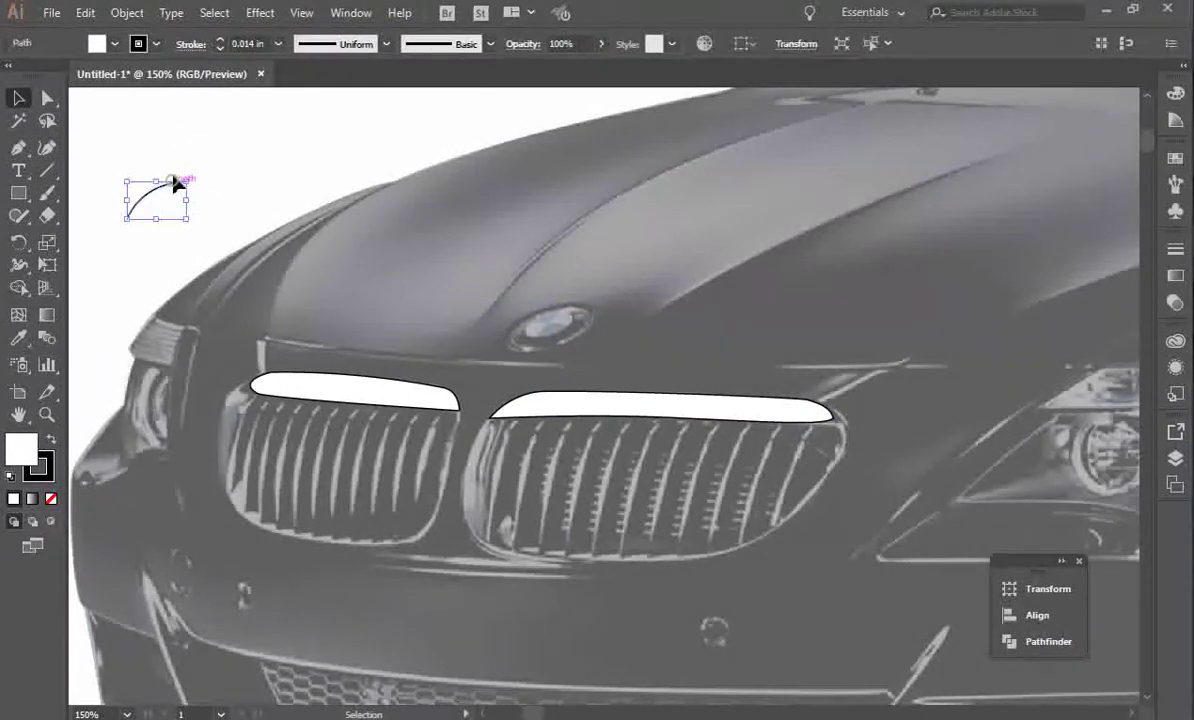
pyautogui.click(155, 44)
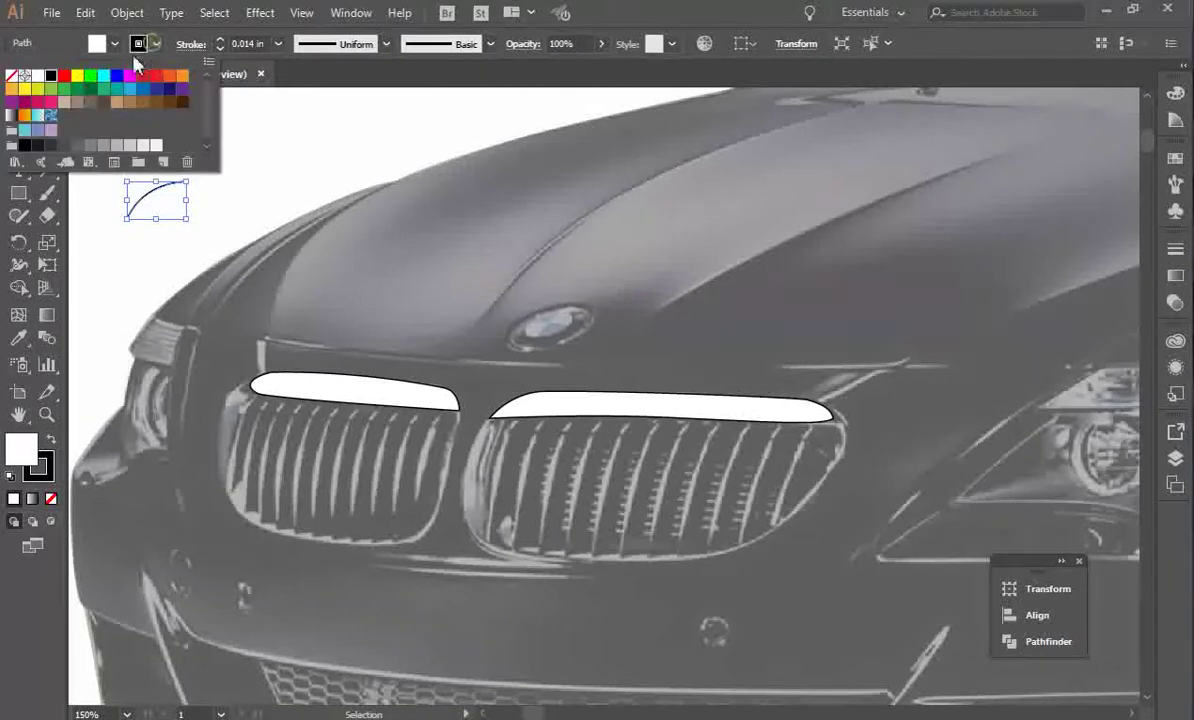
pyautogui.click(220, 42)
pyautogui.click(220, 41)
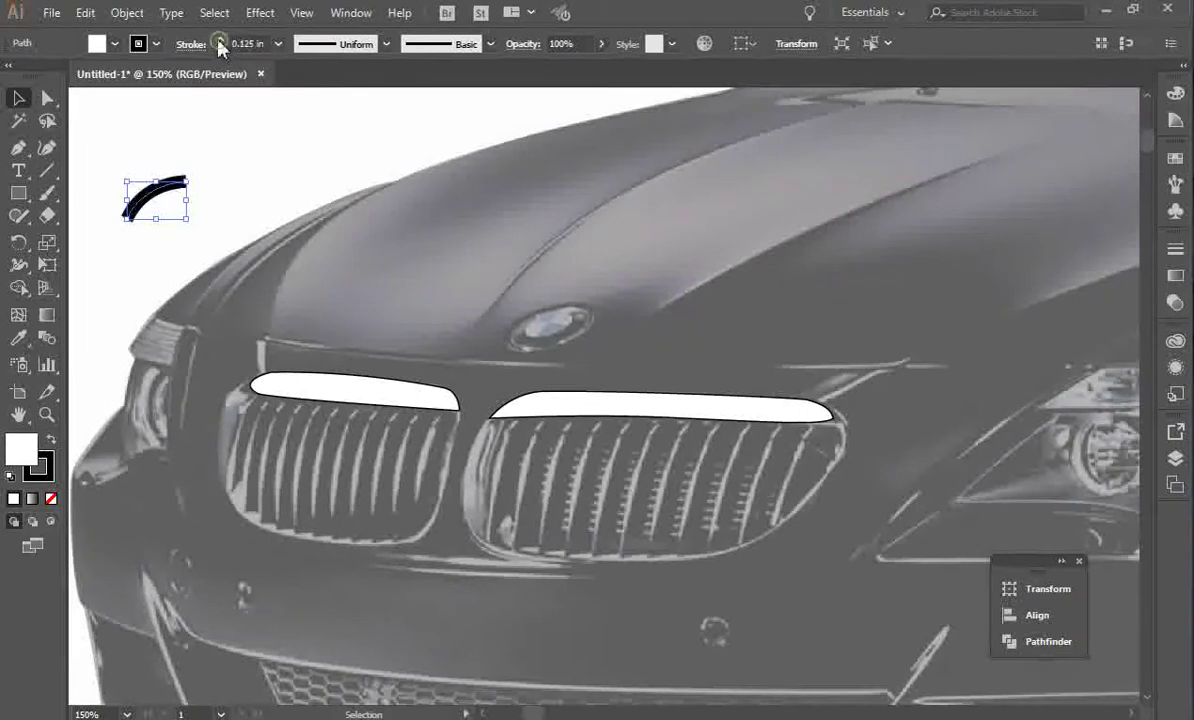
pyautogui.click(240, 44)
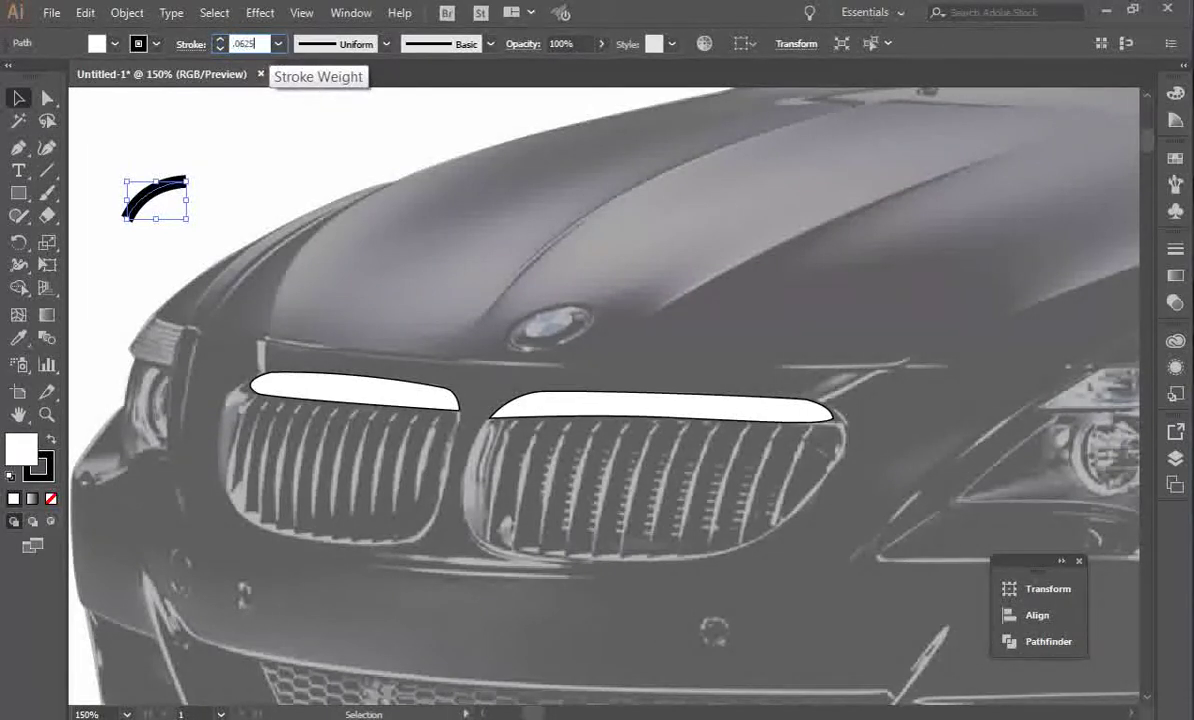
pyautogui.press('Return')
pyautogui.click(283, 136)
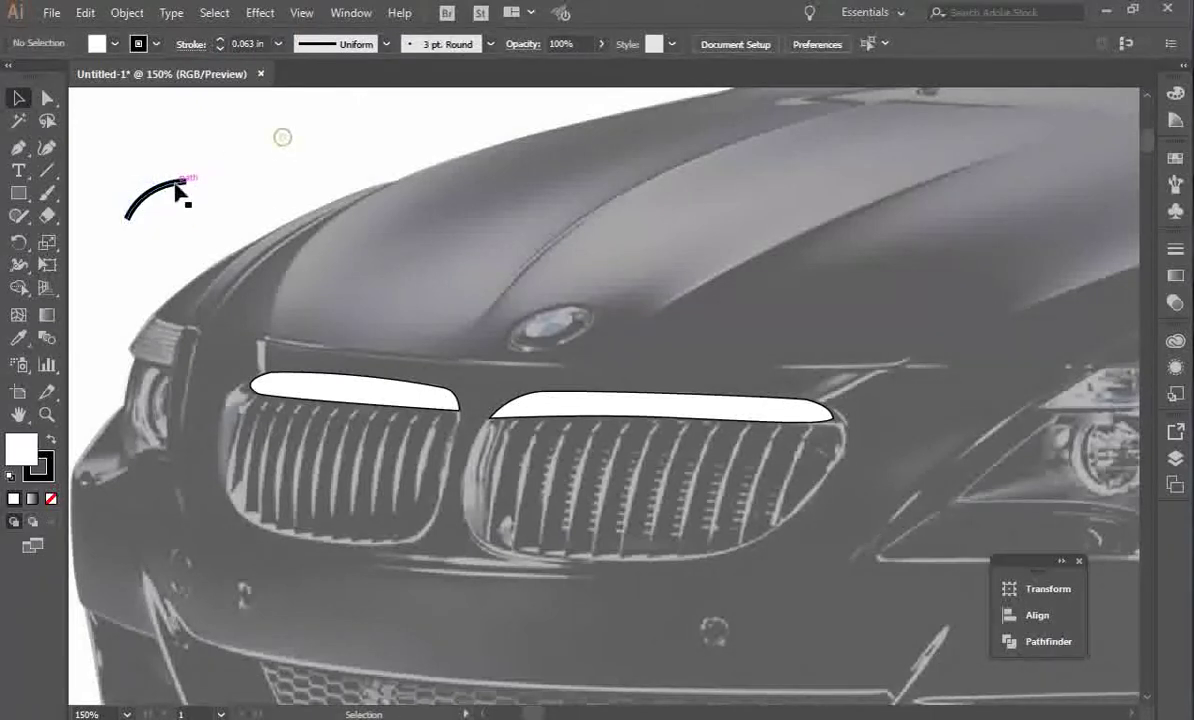
# Draw an open curve with the Pen tool along the headlight ring at the car's left edge, reusing the short curve's stroke.
pyautogui.click(171, 182)
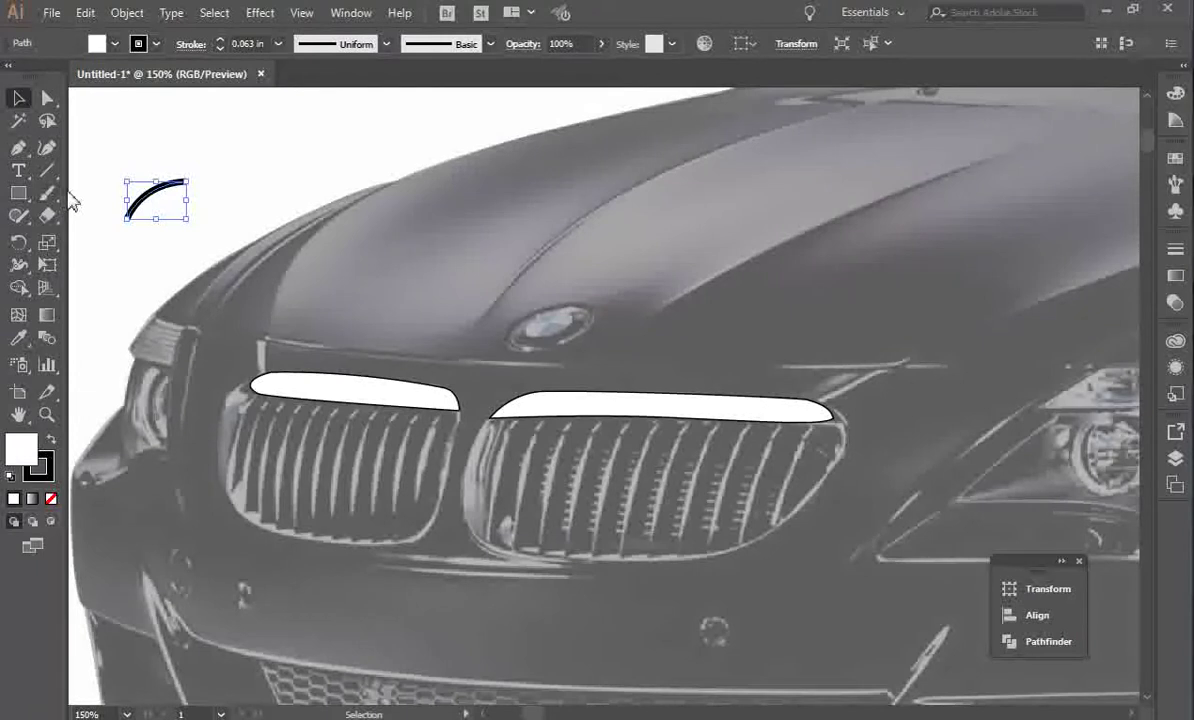
pyautogui.moveTo(18, 152); pyautogui.dragTo(75, 147)
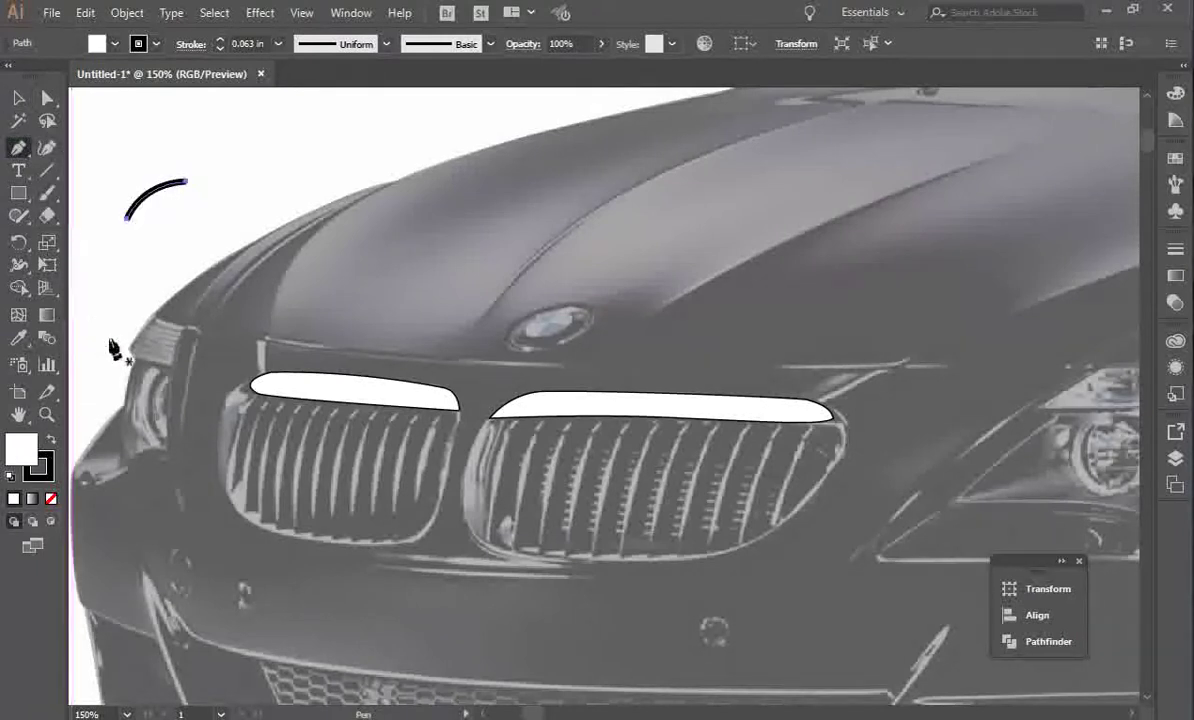
pyautogui.moveTo(155, 372); pyautogui.dragTo(177, 483)
pyautogui.press('v')
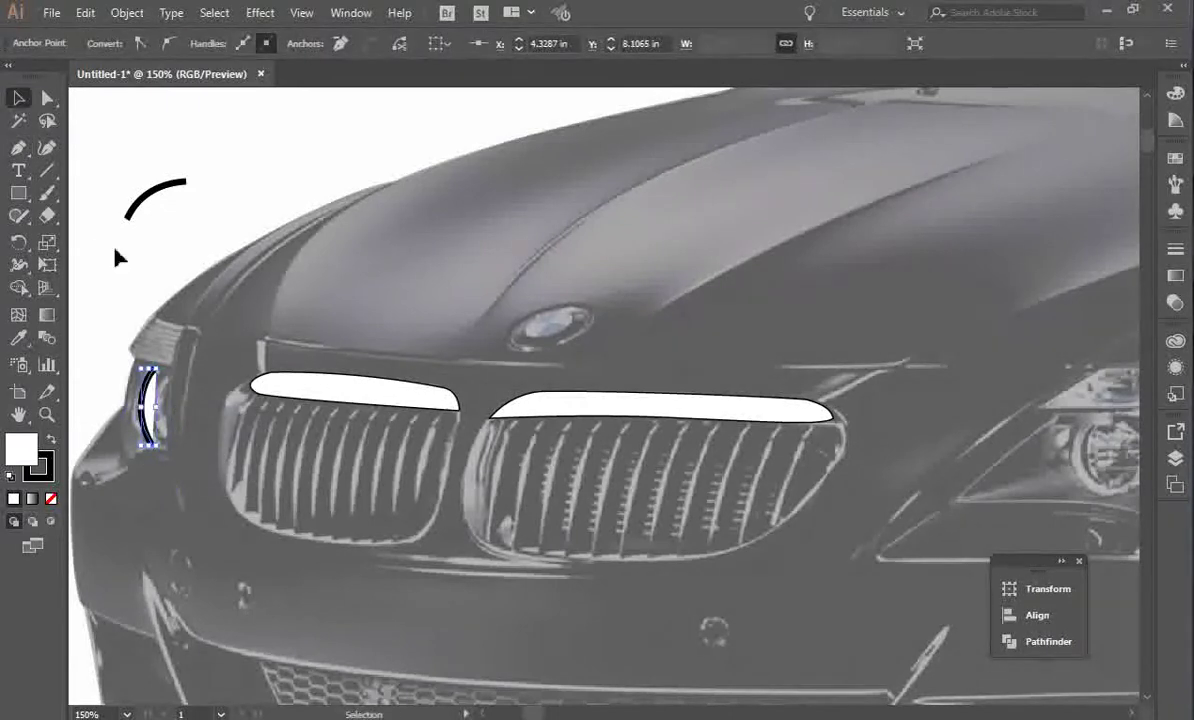
# Give the curve on the left headlight no fill and a white stroke.
pyautogui.click(100, 313)
pyautogui.click(153, 373)
pyautogui.click(104, 43)
pyautogui.click(16, 78)
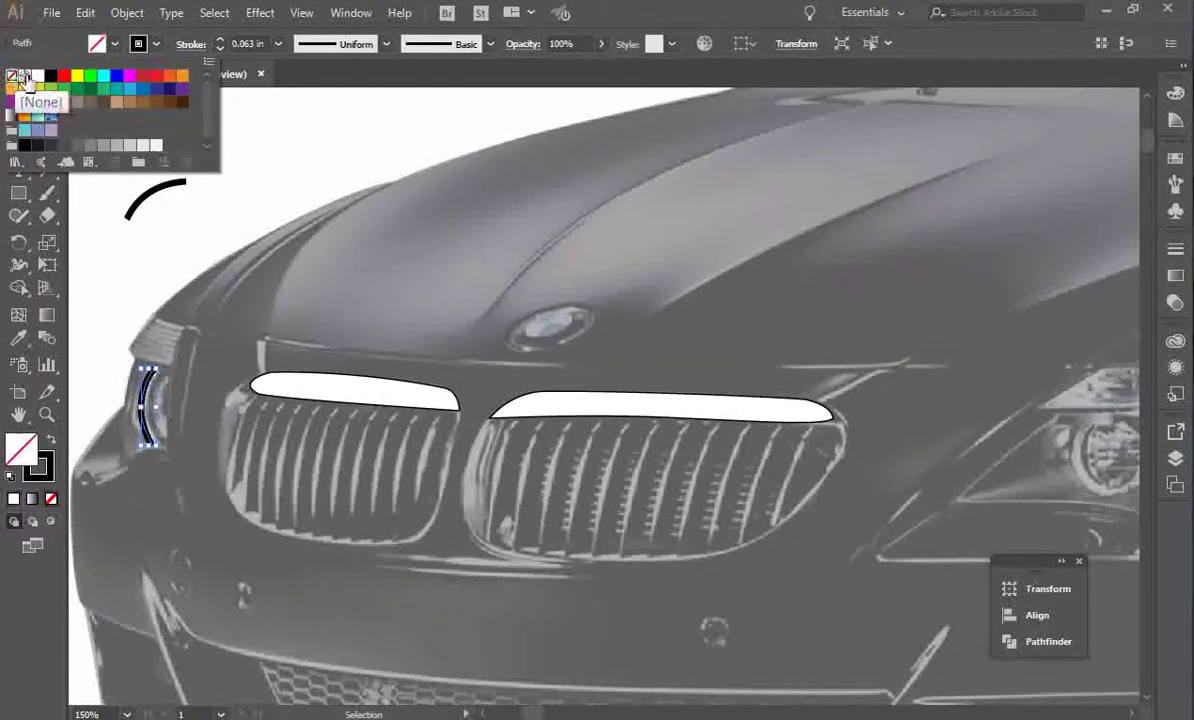
pyautogui.click(156, 44)
pyautogui.click(40, 75)
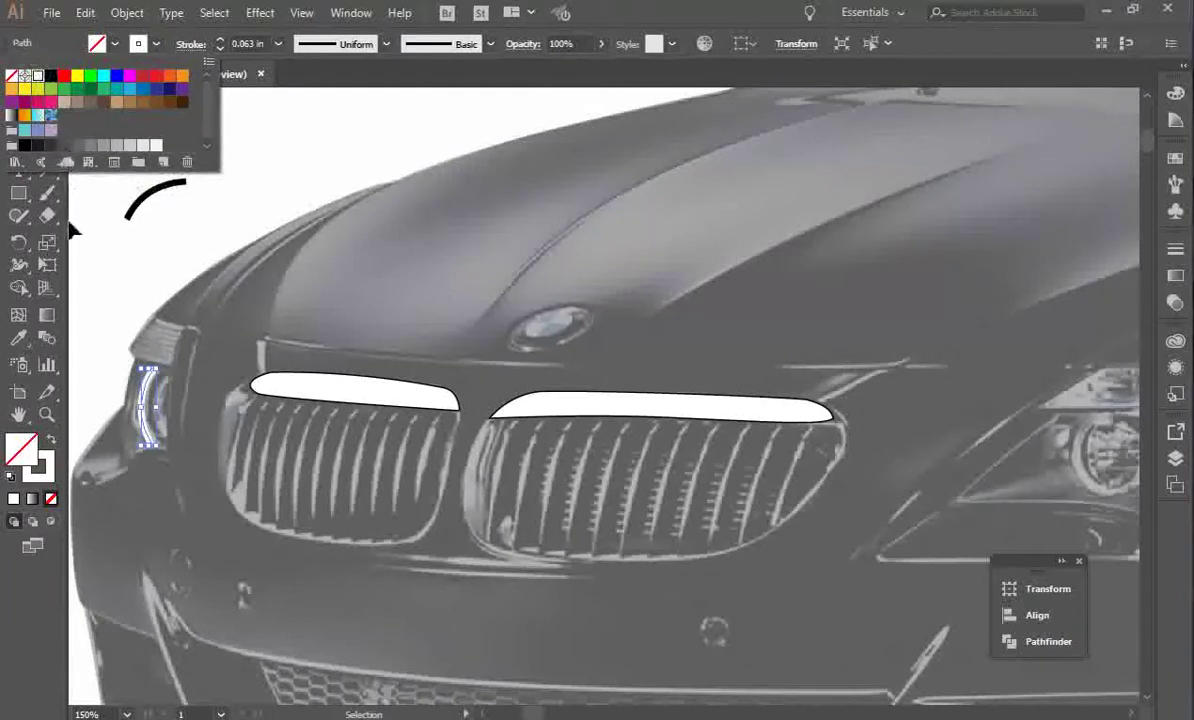
pyautogui.click(98, 272)
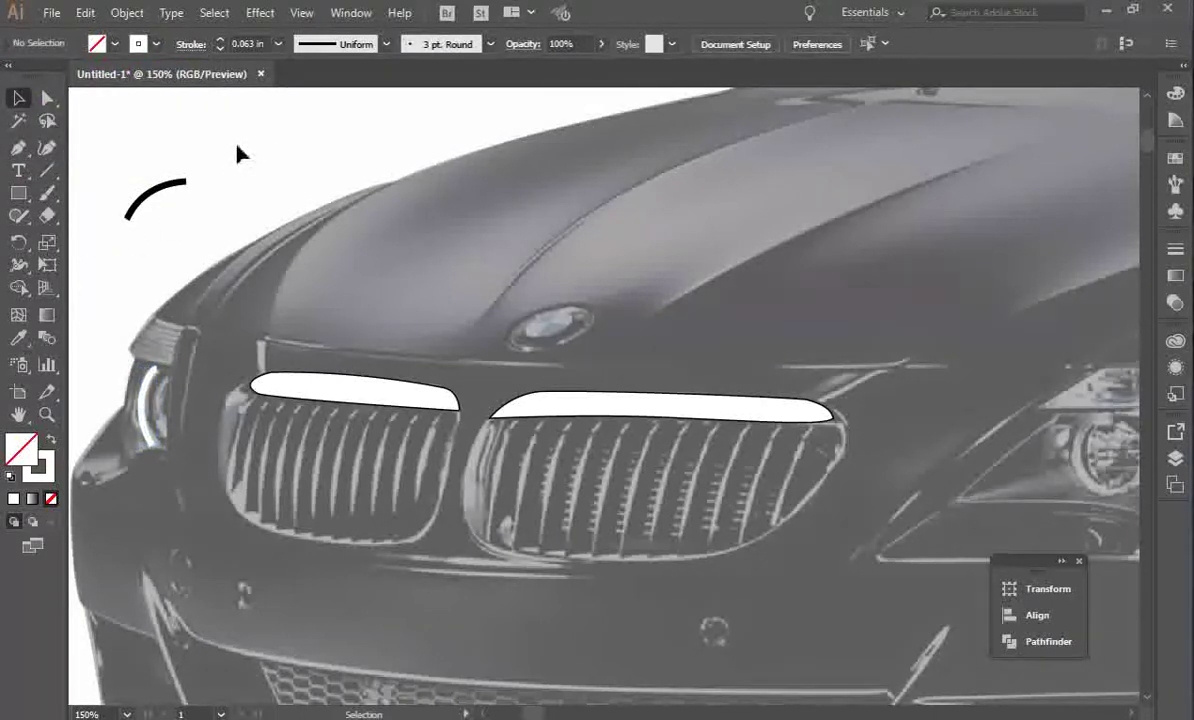
# Move the lower end point of the white left headlight curve slightly up and inward to fit the ring.
pyautogui.press('a')
pyautogui.click(154, 445)
pyautogui.moveTo(155, 447); pyautogui.dragTo(150, 449)
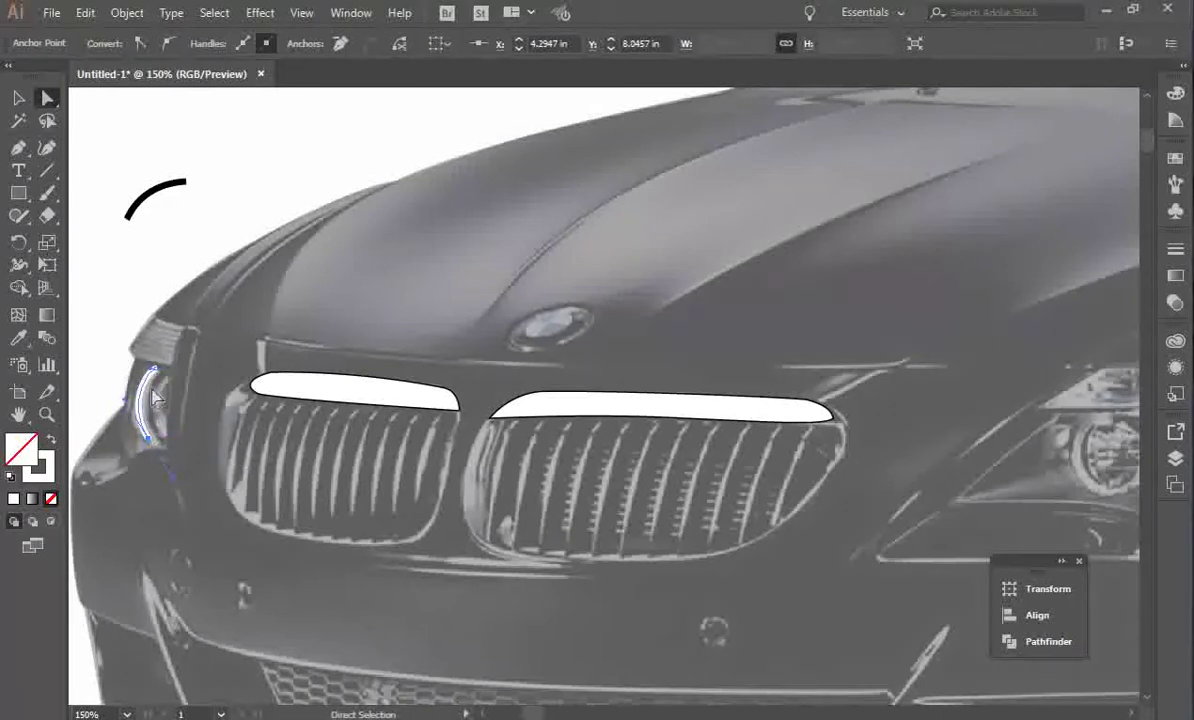
# Draw a white-stroked, unfilled ellipse around the smaller inner lamp of the right headlight.
pyautogui.click(19, 149)
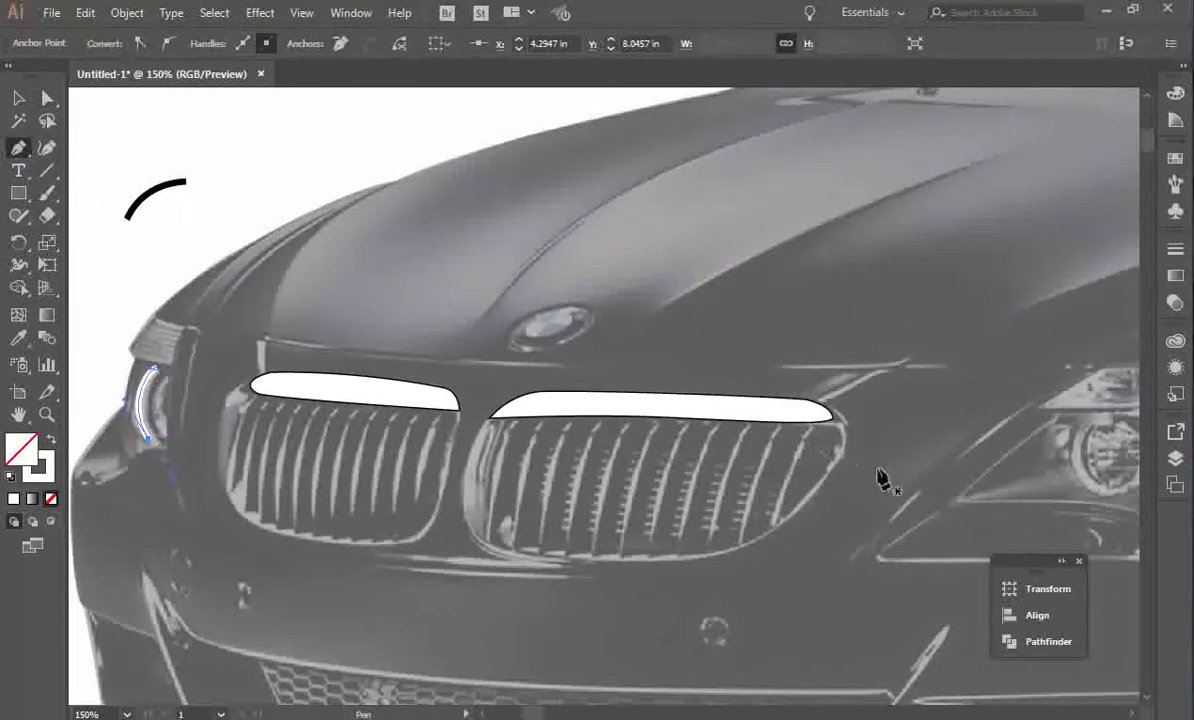
pyautogui.click(1130, 714)
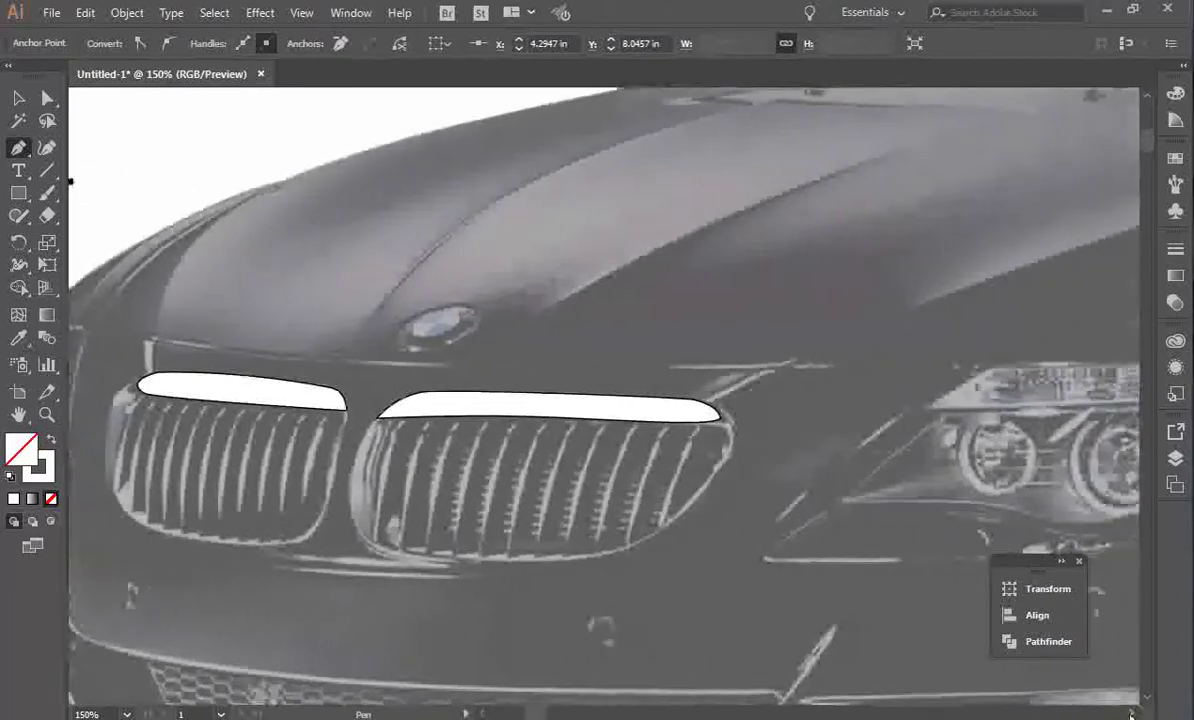
pyautogui.click(1130, 714)
pyautogui.hscroll(3, 1130, 714)
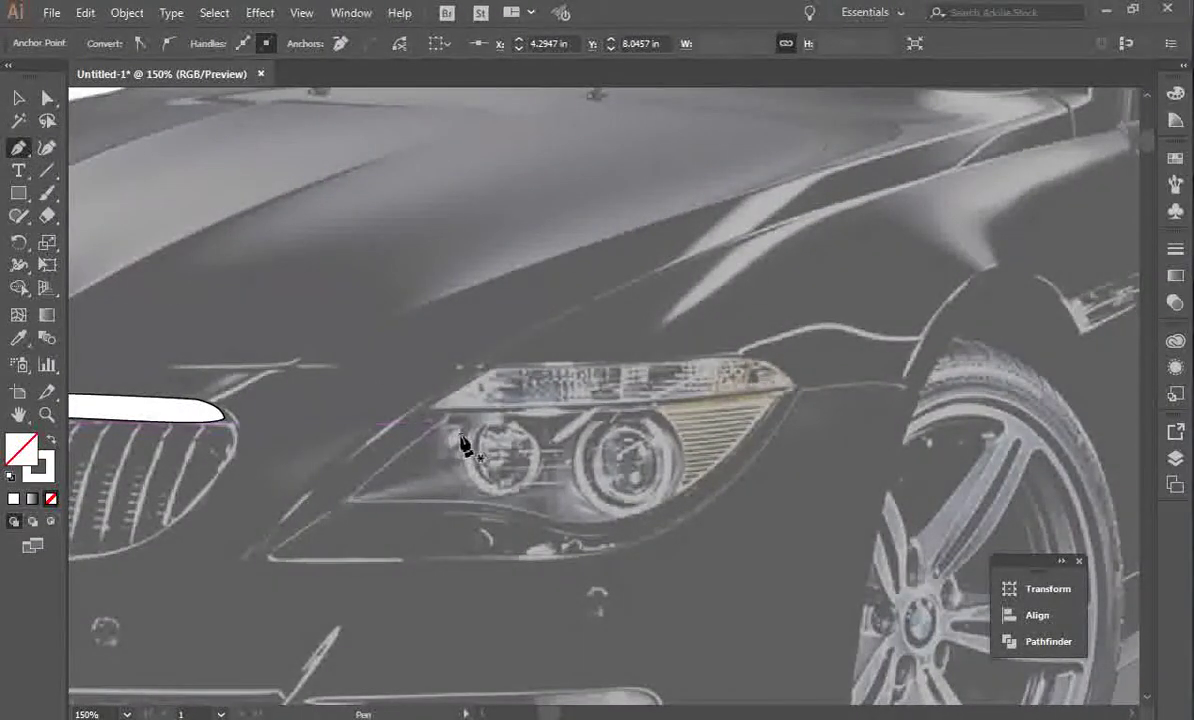
pyautogui.click(18, 193)
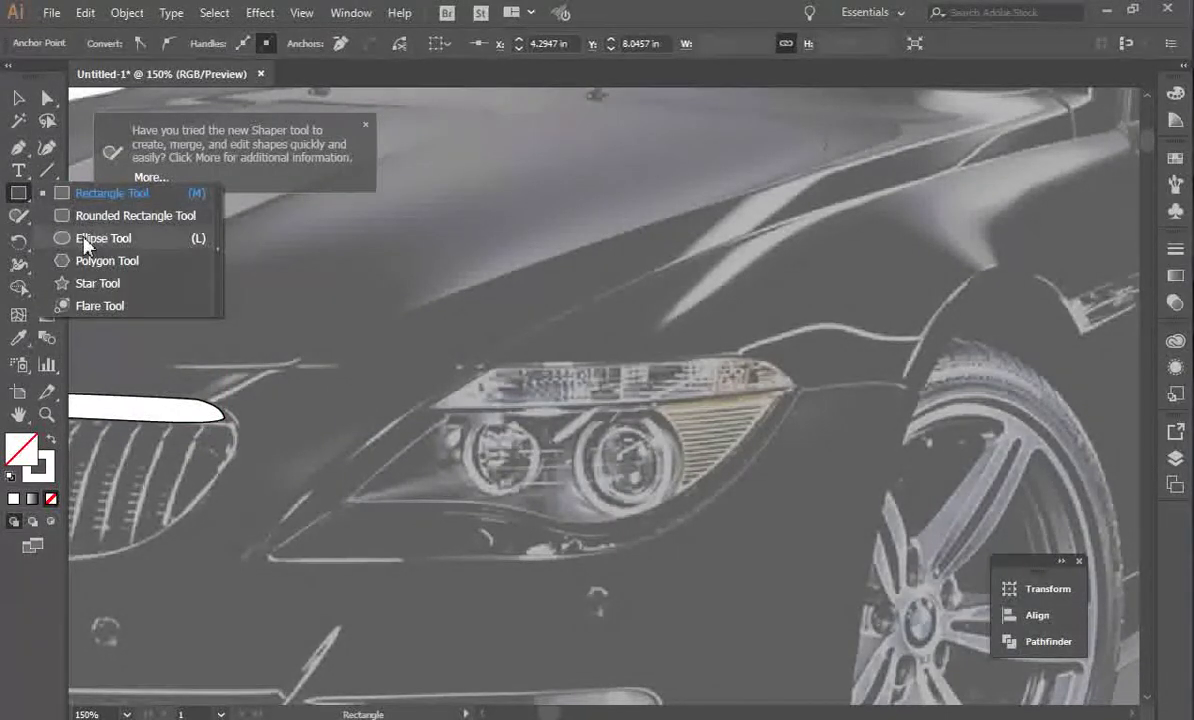
pyautogui.click(85, 238)
pyautogui.moveTo(472, 423); pyautogui.dragTo(545, 488)
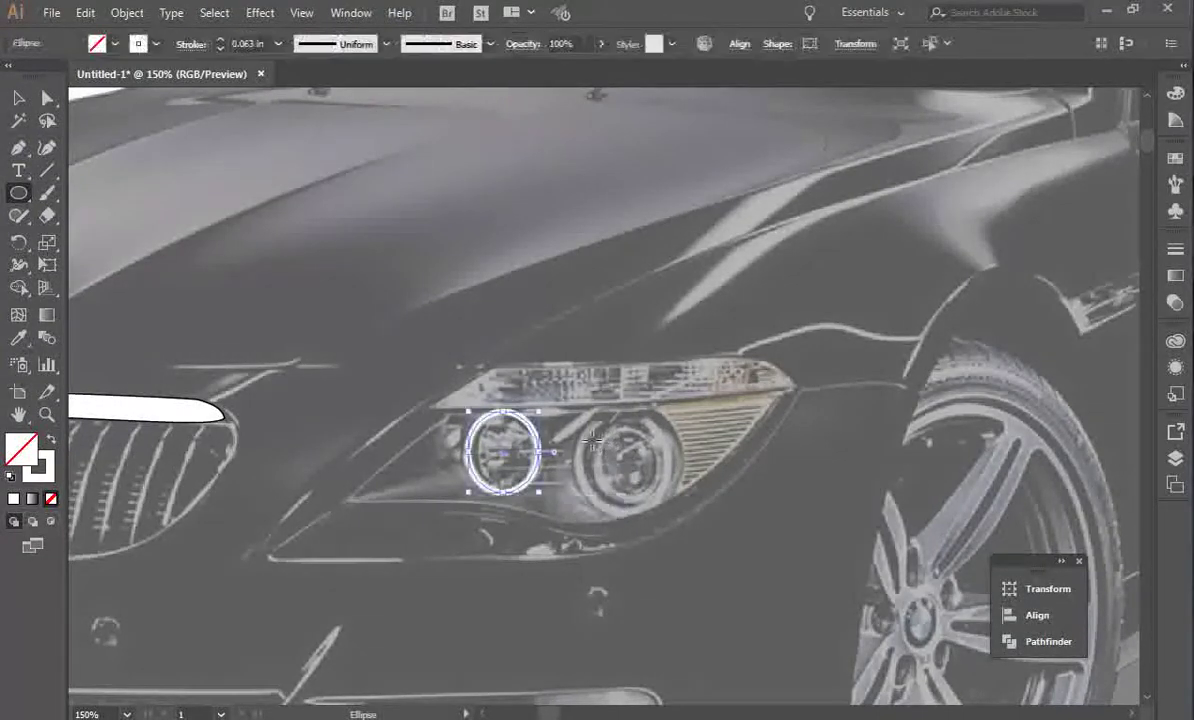
pyautogui.press('v')
# Draw a second white-stroked ellipse around the larger outer lamp of the right headlight and fit its size to the ring.
pyautogui.click(18, 193)
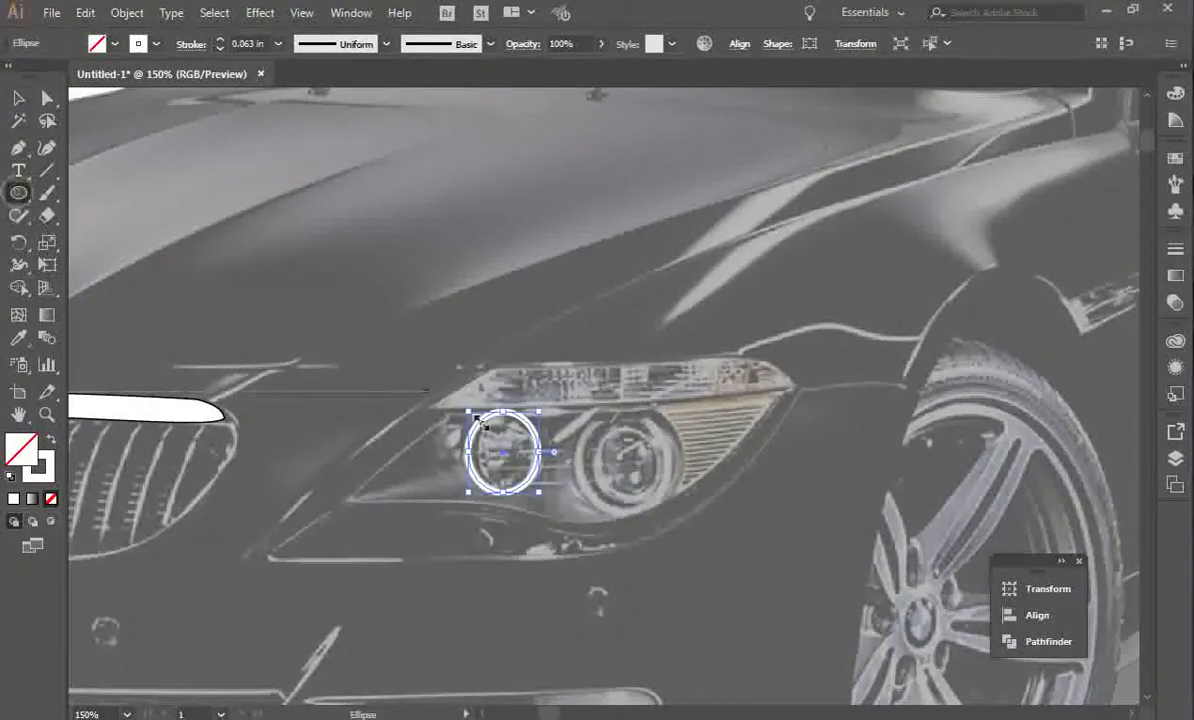
pyautogui.moveTo(578, 422); pyautogui.dragTo(581, 430)
pyautogui.moveTo(696, 528); pyautogui.dragTo(669, 515)
pyautogui.press('v')
pyautogui.moveTo(624, 402); pyautogui.dragTo(624, 406)
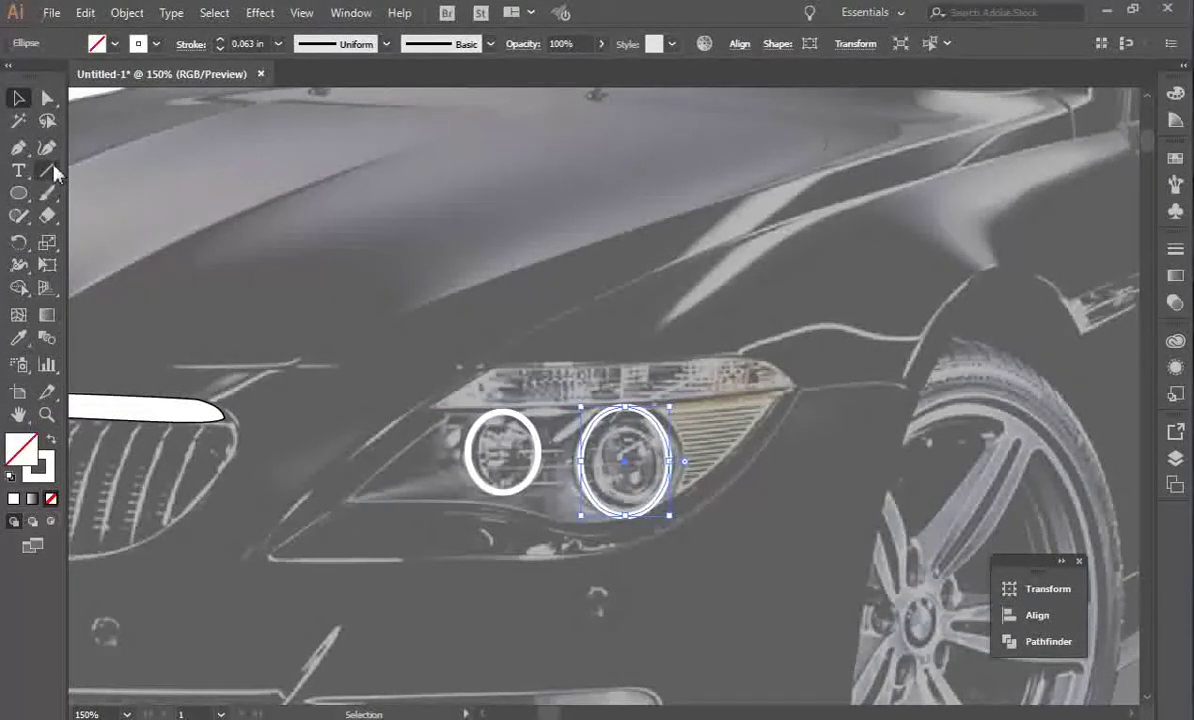
# Cut the larger lamp's ellipse on both upper sides with Scissors and delete the top arc.
pyautogui.click(48, 195)
pyautogui.click(52, 203)
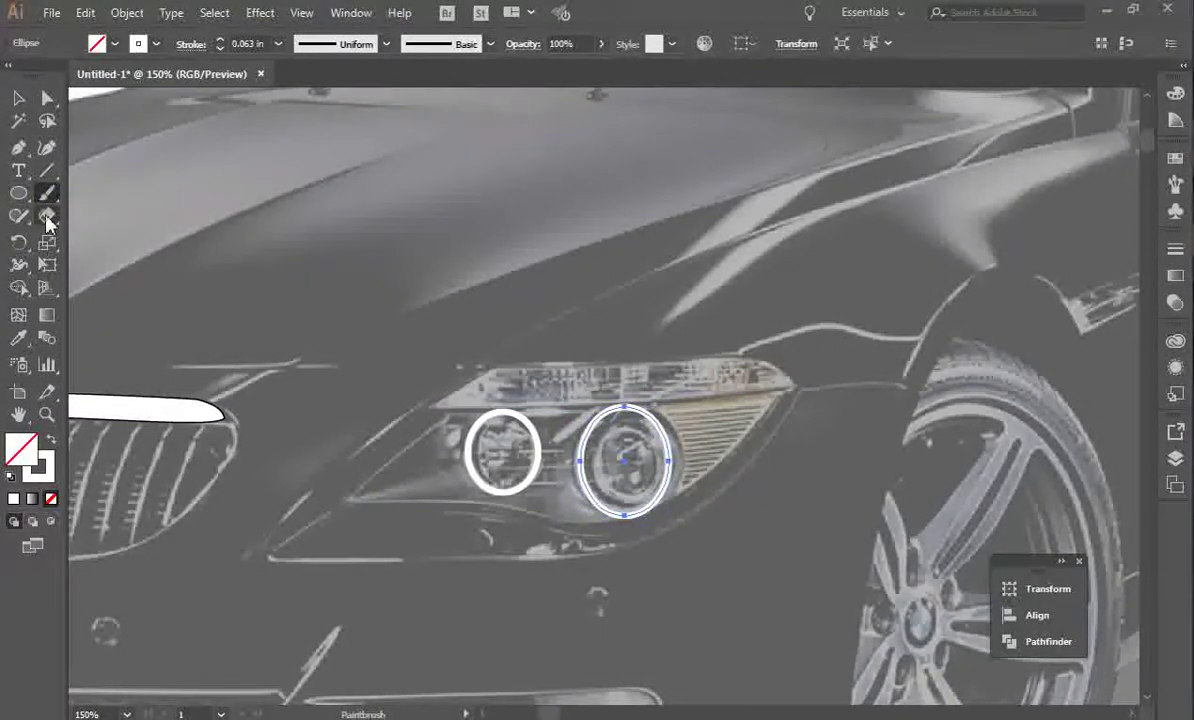
pyautogui.click(48, 224)
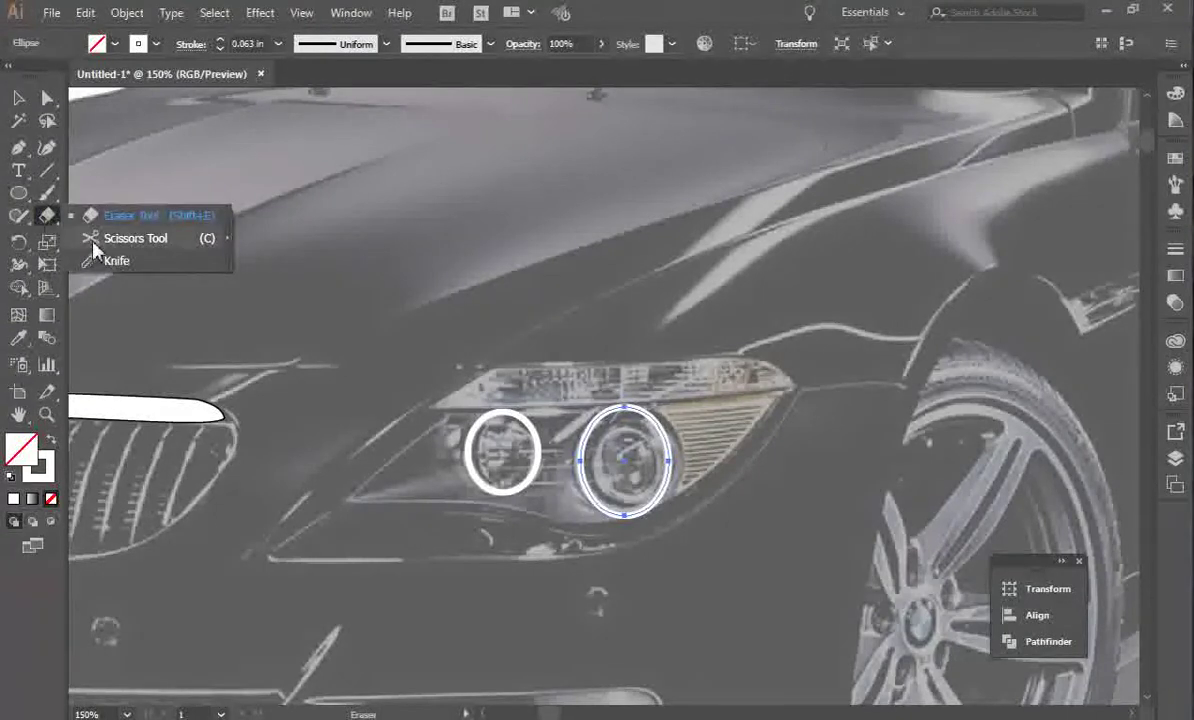
pyautogui.click(88, 237)
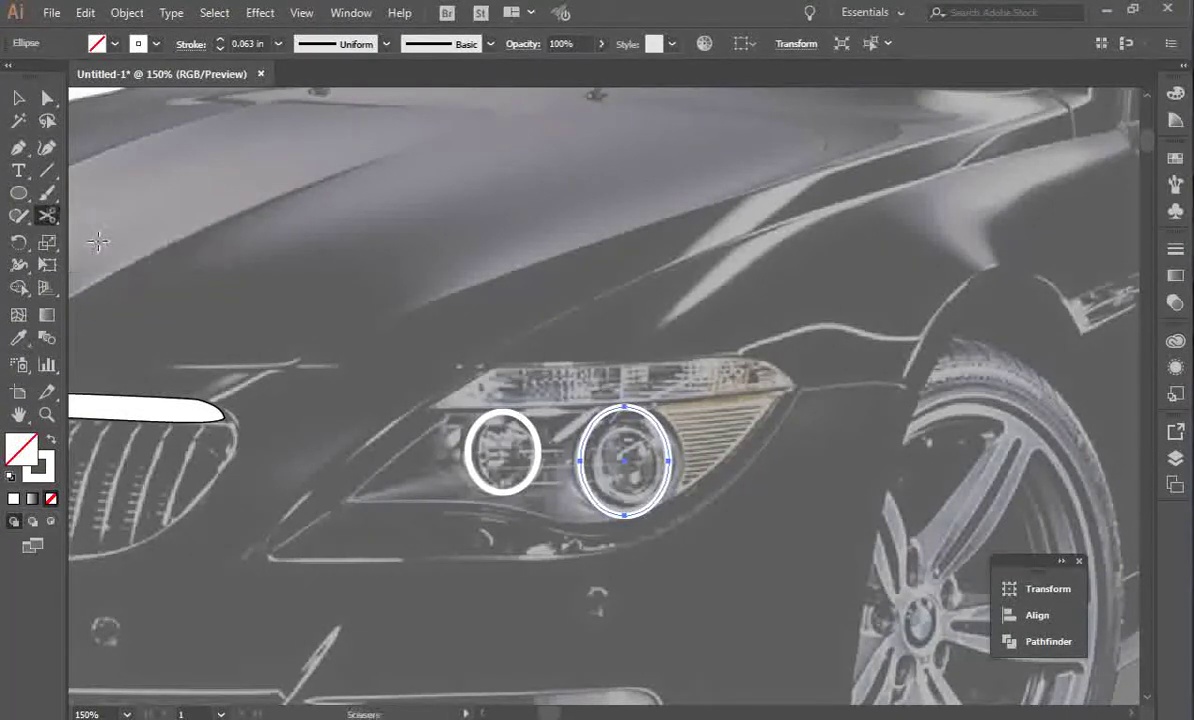
pyautogui.click(661, 428)
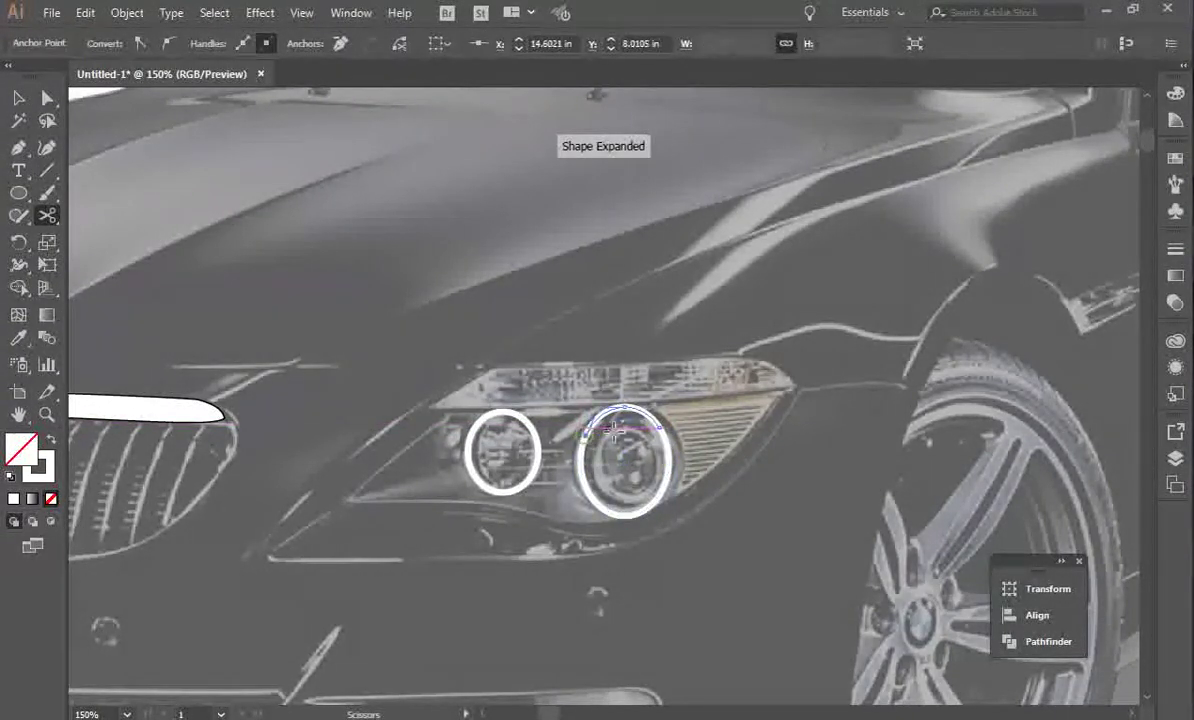
pyautogui.press('Delete')
pyautogui.press('Delete')
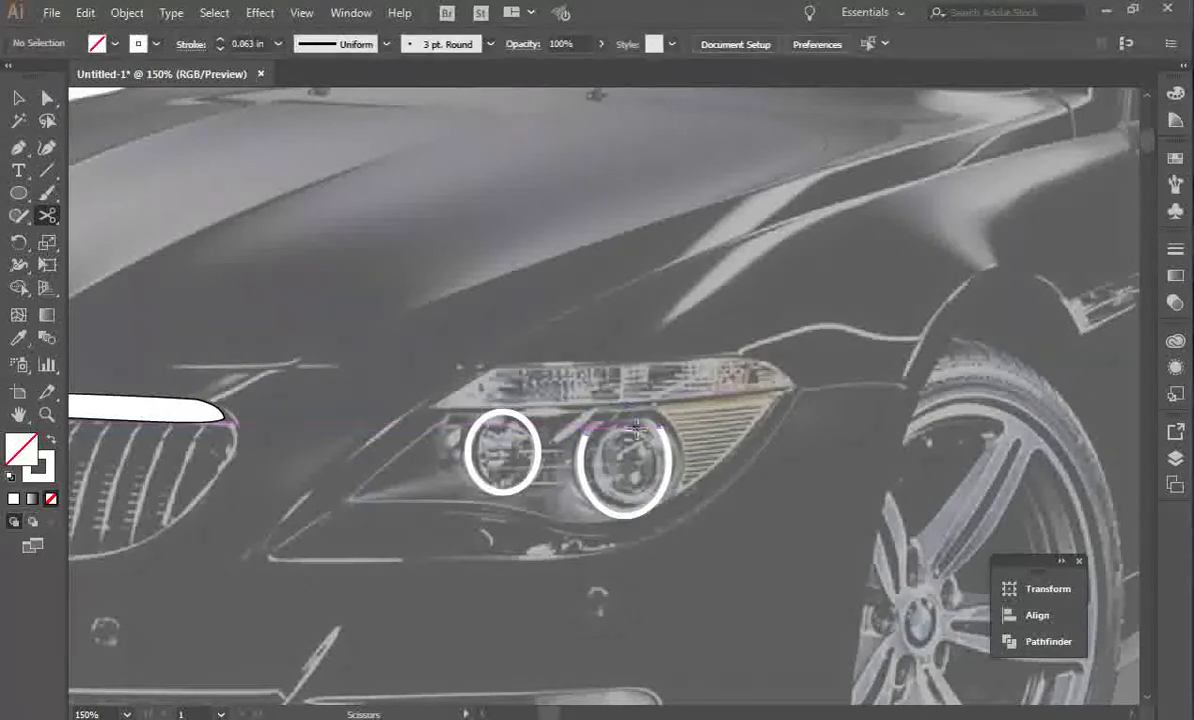
# Cut the smaller lamp's ellipse on both upper sides with Scissors and delete its top arc.
pyautogui.click(538, 437)
pyautogui.click(476, 432)
pyautogui.click(770, 402)
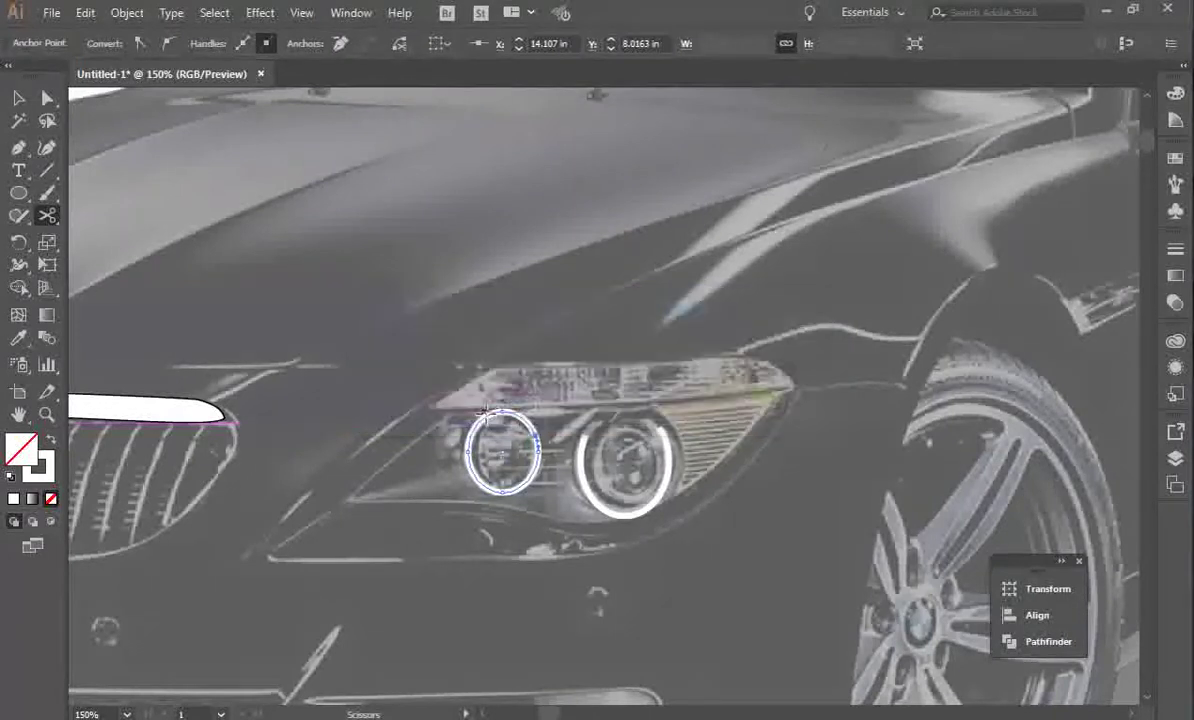
pyautogui.click(481, 423)
pyautogui.press('Delete')
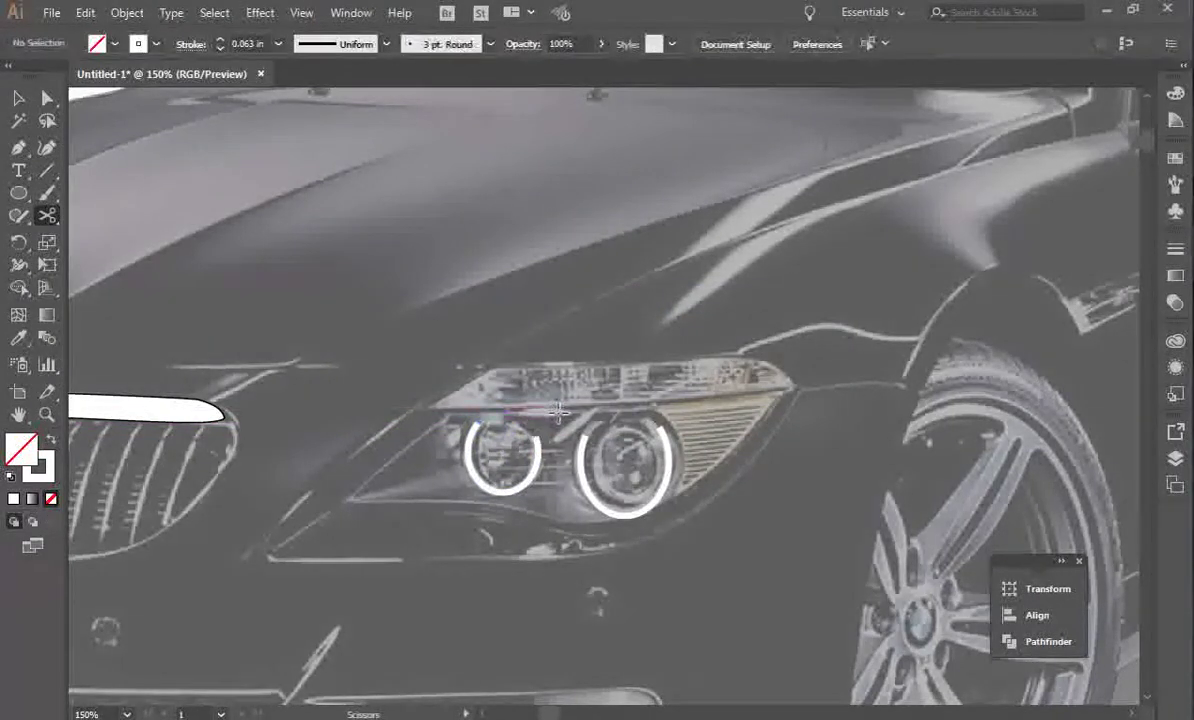
# Reduce the height of the larger lamp's open ring slightly by raising its lower edge.
pyautogui.press('v')
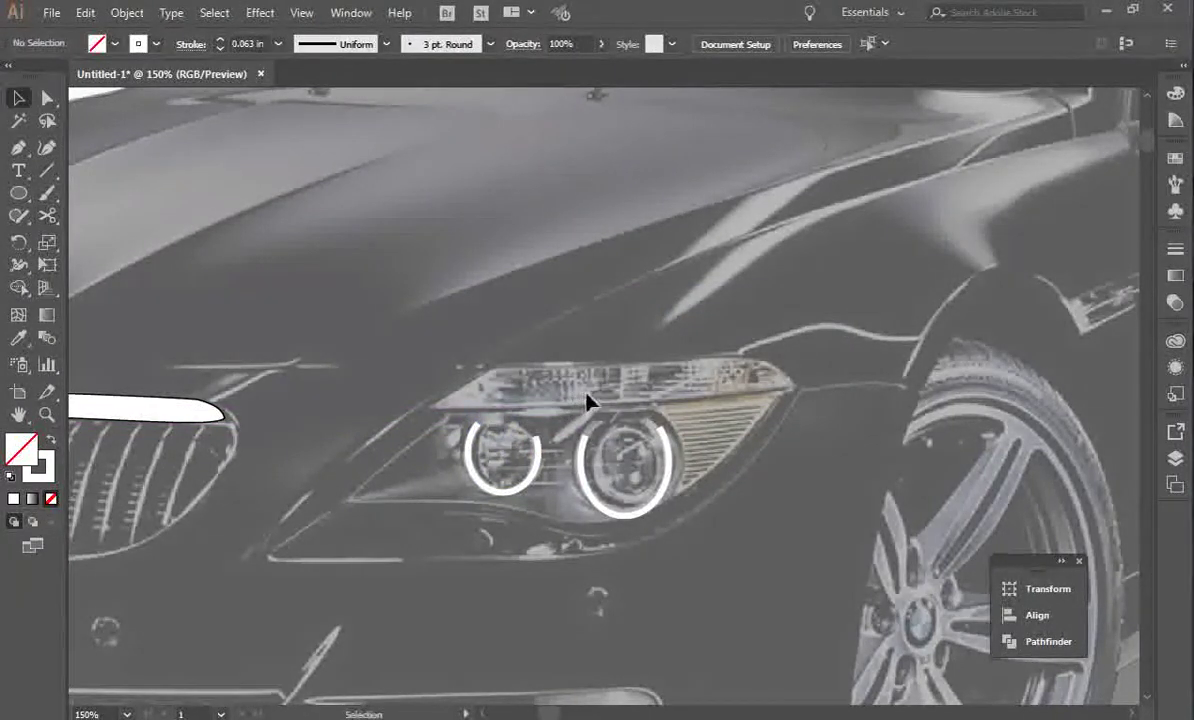
pyautogui.click(626, 516)
pyautogui.moveTo(626, 516); pyautogui.dragTo(624, 509)
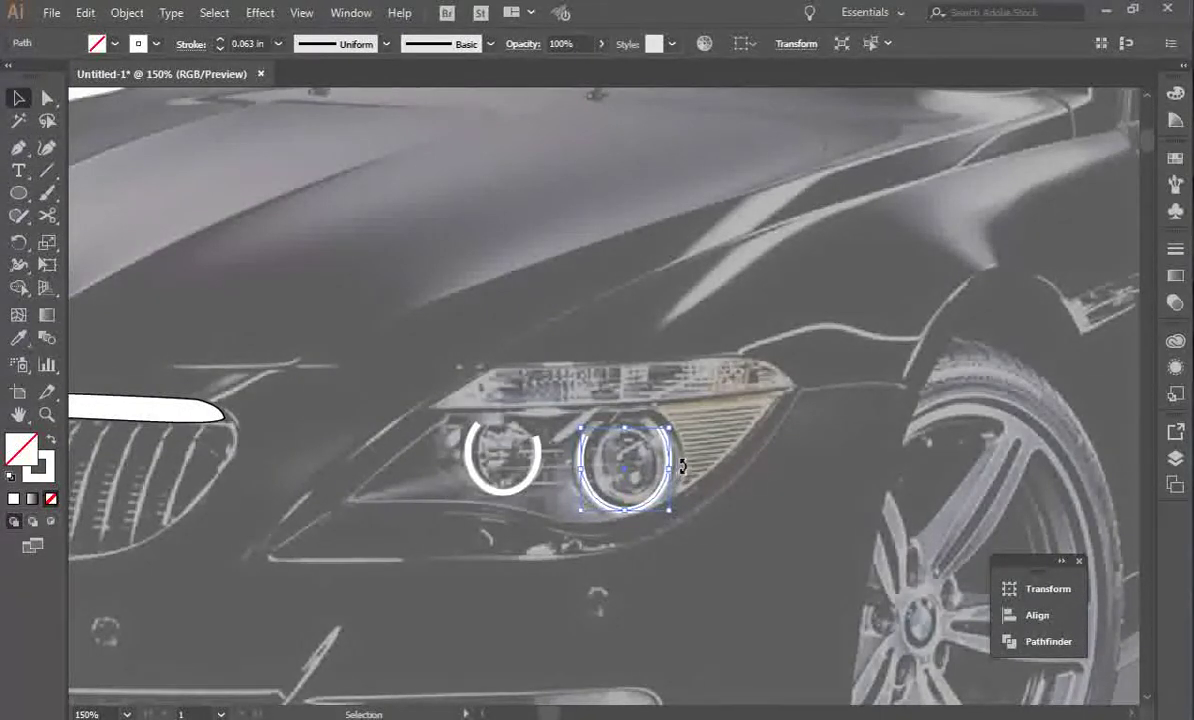
# Examine the traced headlight rings up close and against the whole car.
pyautogui.hotkey('ctrl', '+')
pyautogui.hotkey('ctrl', '+')
pyautogui.hotkey('ctrl', '+')
pyautogui.hotkey('ctrl', '+')
pyautogui.hotkey('ctrl', '-')
pyautogui.hotkey('ctrl', '-')
pyautogui.hotkey('ctrl', '-')
pyautogui.hotkey('ctrl', '-')
pyautogui.hotkey('ctrl', '-')
pyautogui.hotkey('ctrl', '-')
pyautogui.hotkey('ctrl', '-')
pyautogui.hotkey('ctrl', '-')
pyautogui.hotkey('ctrl', '-')
pyautogui.hotkey('ctrl', '-')
pyautogui.hotkey('ctrl', '-')
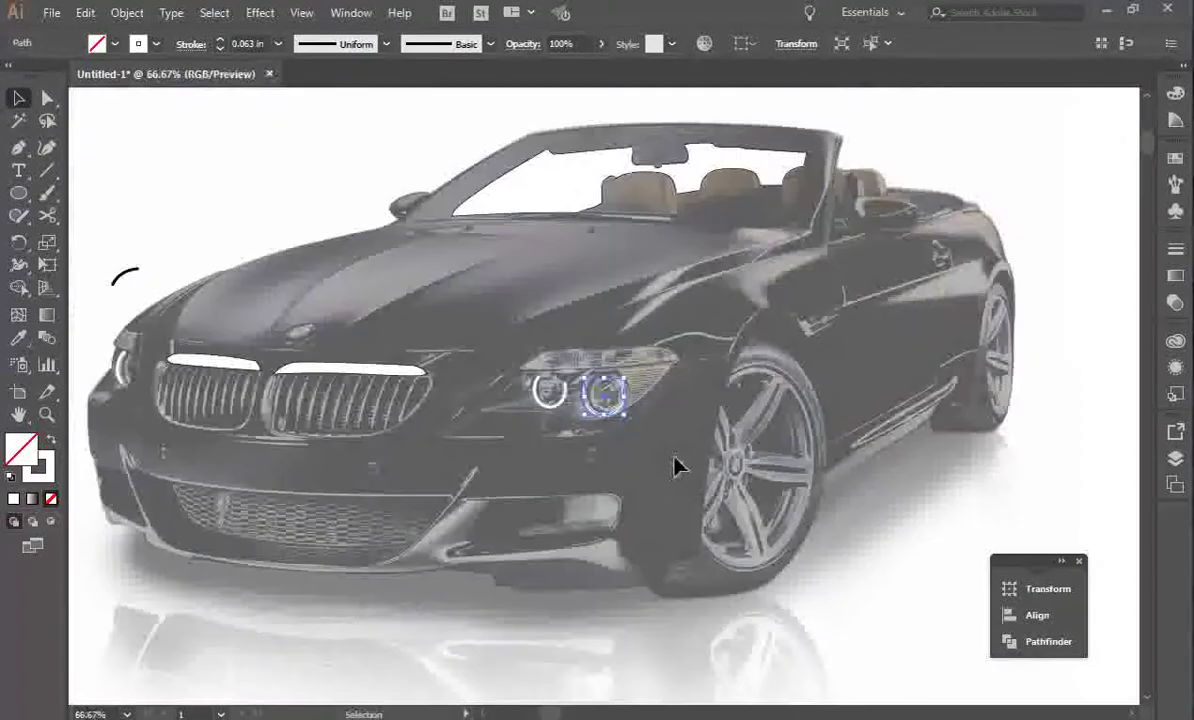
pyautogui.hotkey('ctrl', '+')
pyautogui.hotkey('ctrl', '+')
pyautogui.hotkey('ctrl', '+')
pyautogui.hotkey('ctrl', '+')
pyautogui.hotkey('ctrl', '+')
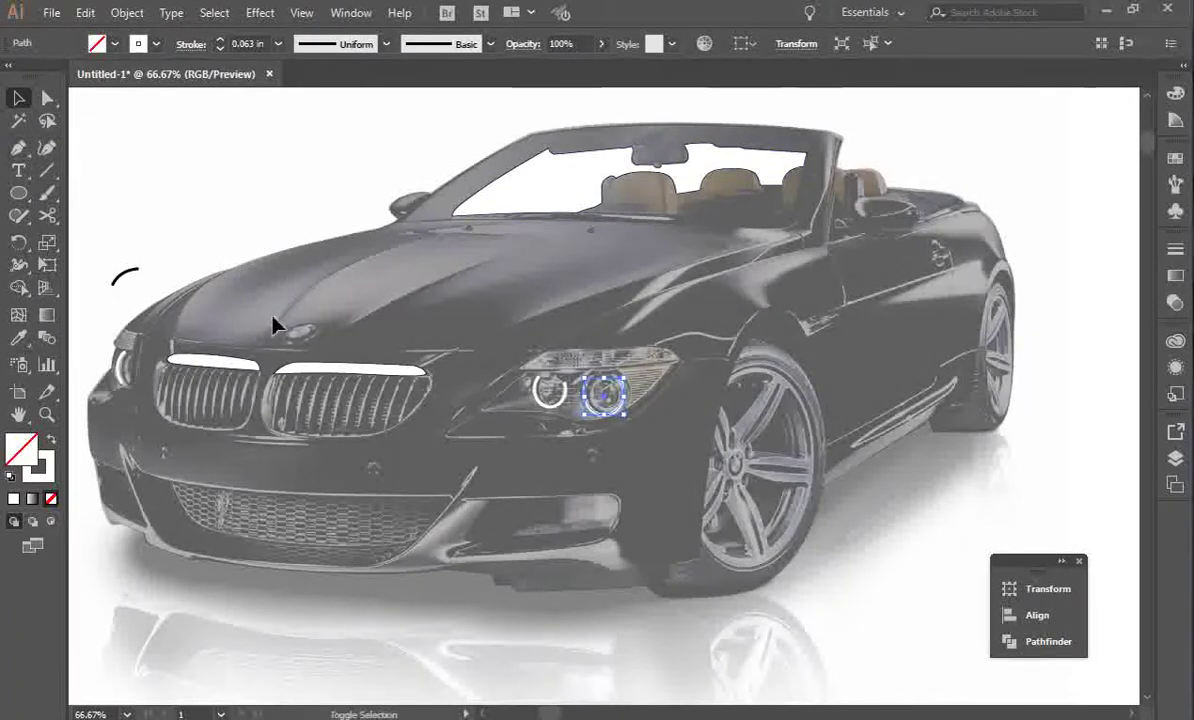
# Trace the front fender reflection with the Pen tool as a closed shape, reusing the grille trim's white fill and 0.014 in black stroke.
pyautogui.click(317, 372)
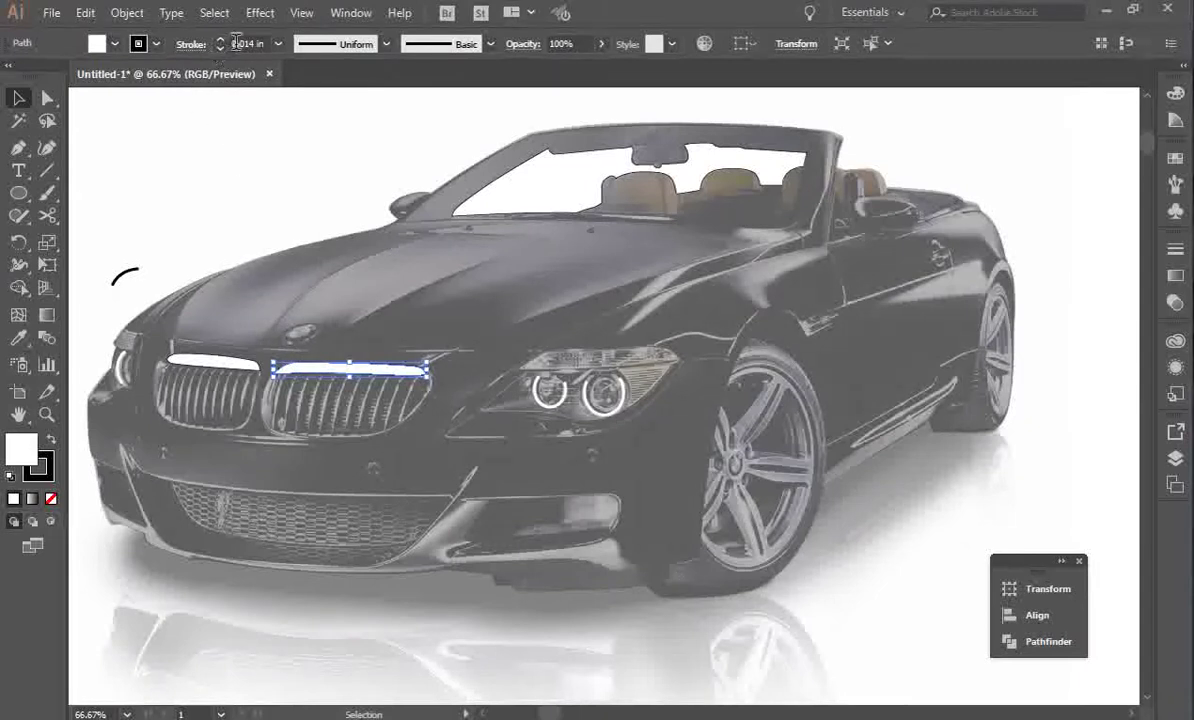
pyautogui.click(18, 147)
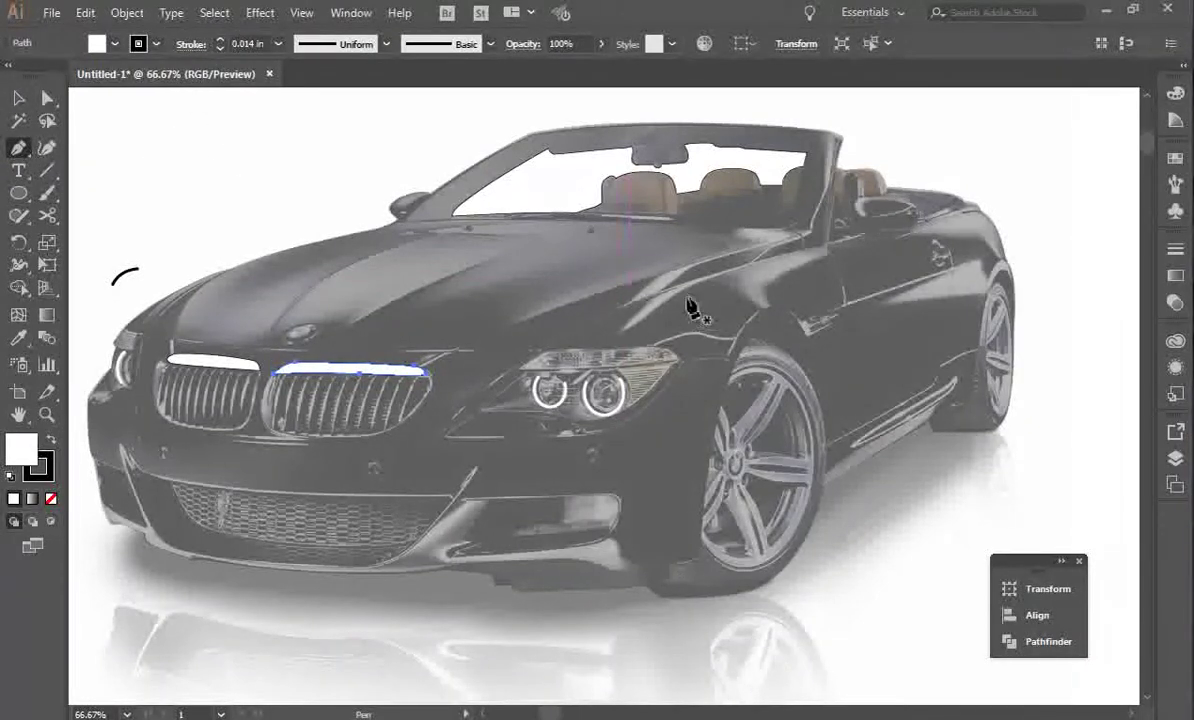
pyautogui.moveTo(678, 297); pyautogui.dragTo(757, 311)
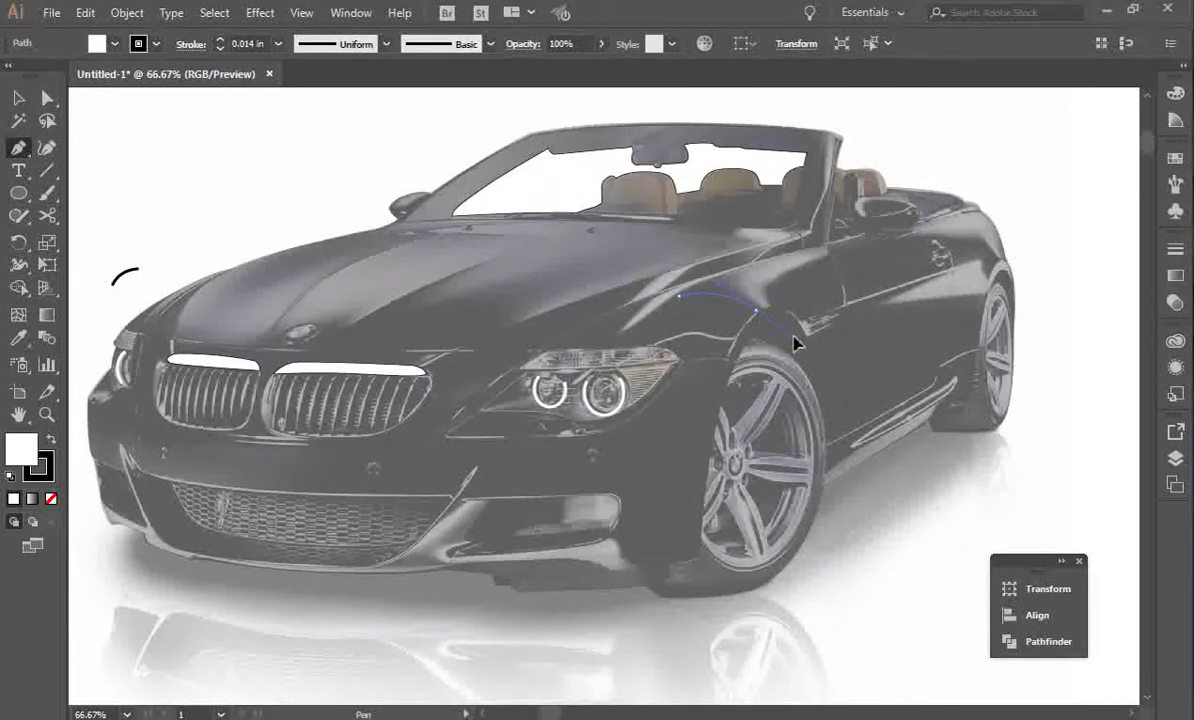
pyautogui.moveTo(765, 312); pyautogui.dragTo(778, 302)
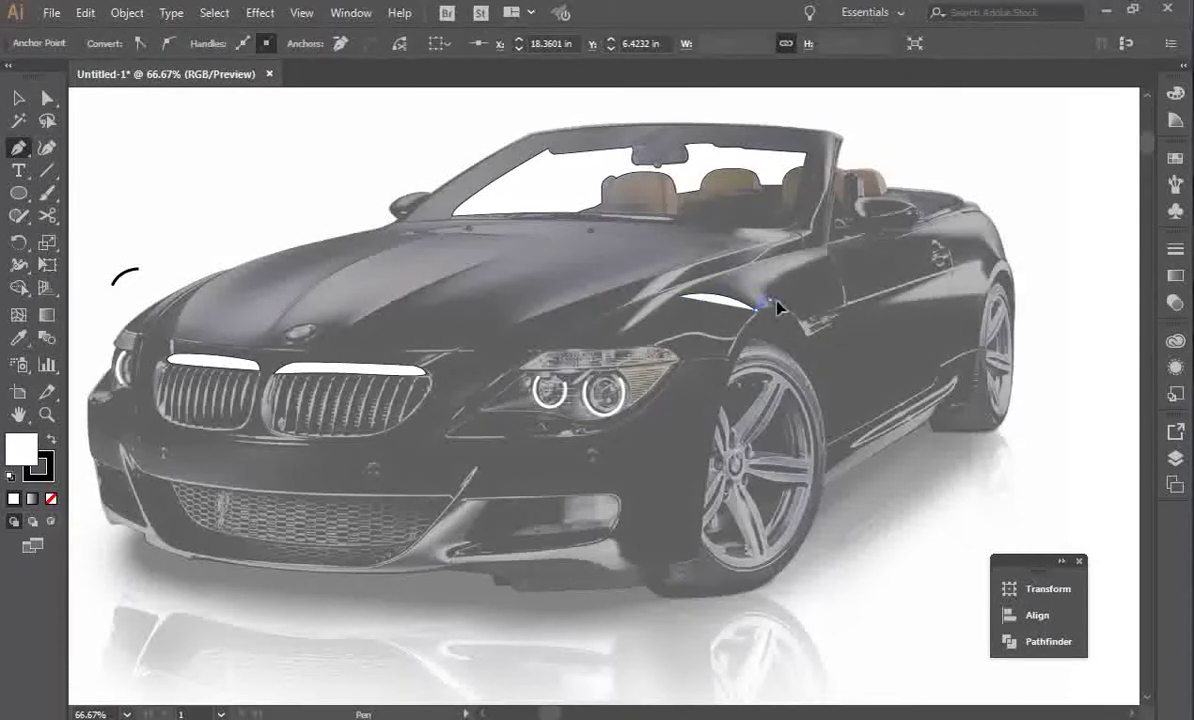
pyautogui.moveTo(771, 295); pyautogui.dragTo(622, 310)
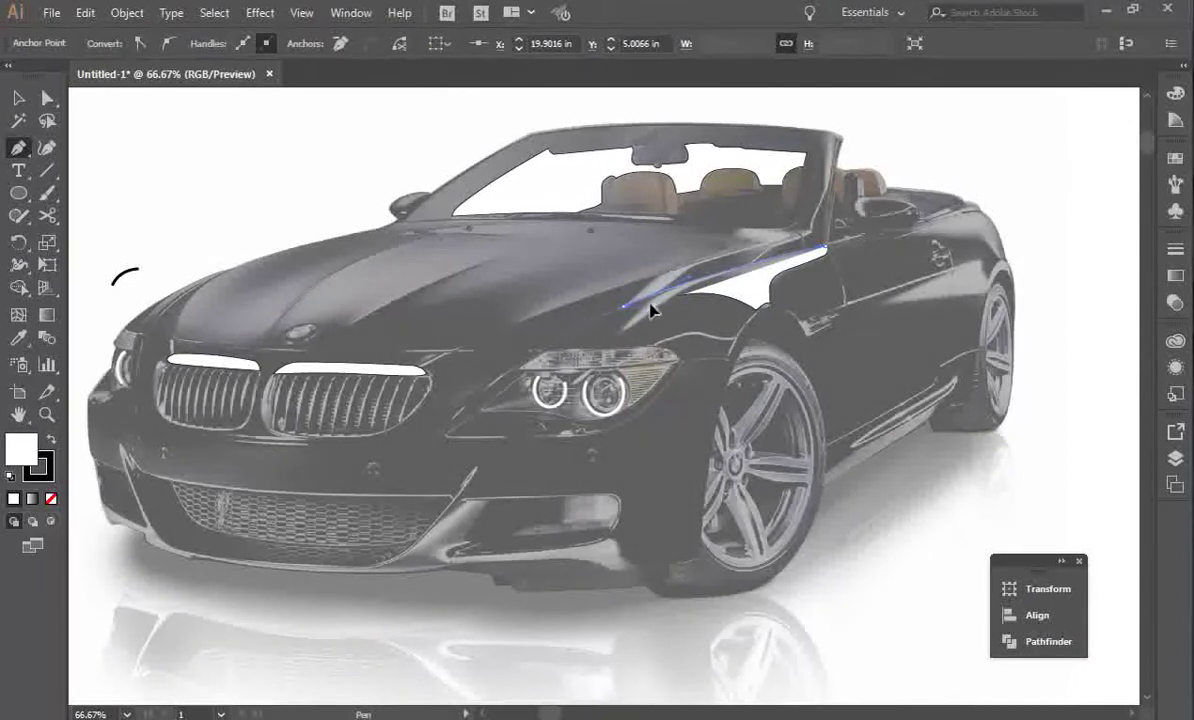
pyautogui.moveTo(679, 297); pyautogui.dragTo(682, 306)
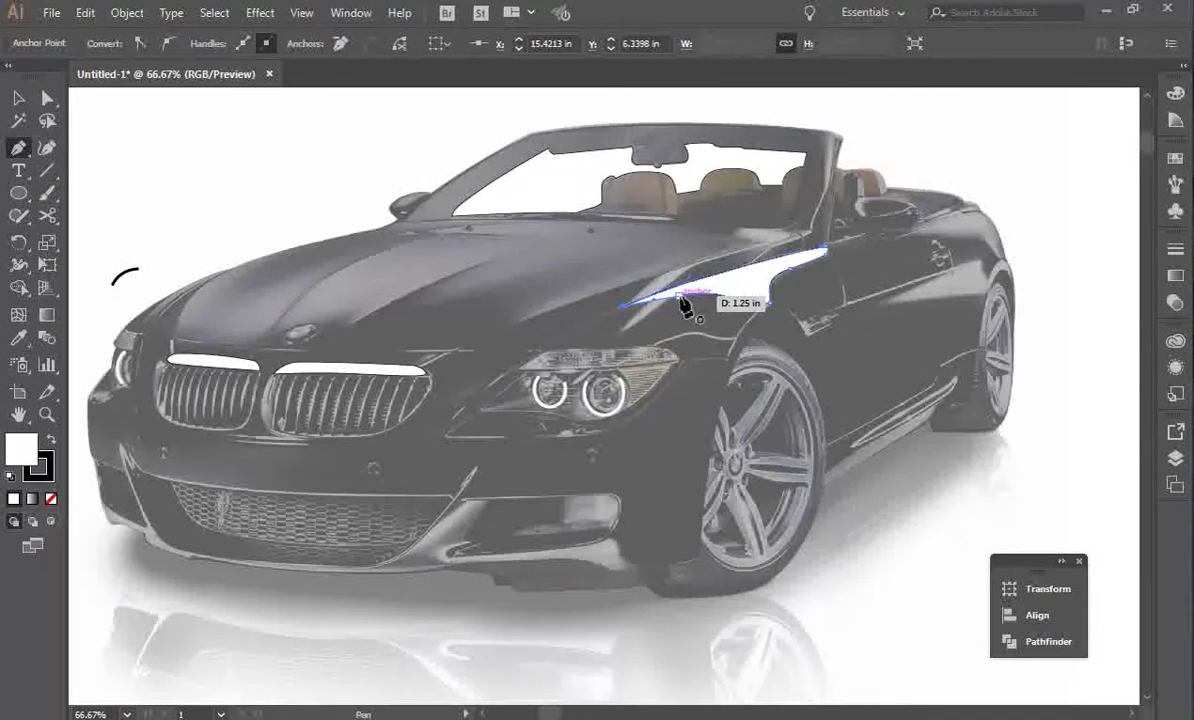
pyautogui.click(681, 298)
pyautogui.press('v')
pyautogui.click(895, 442)
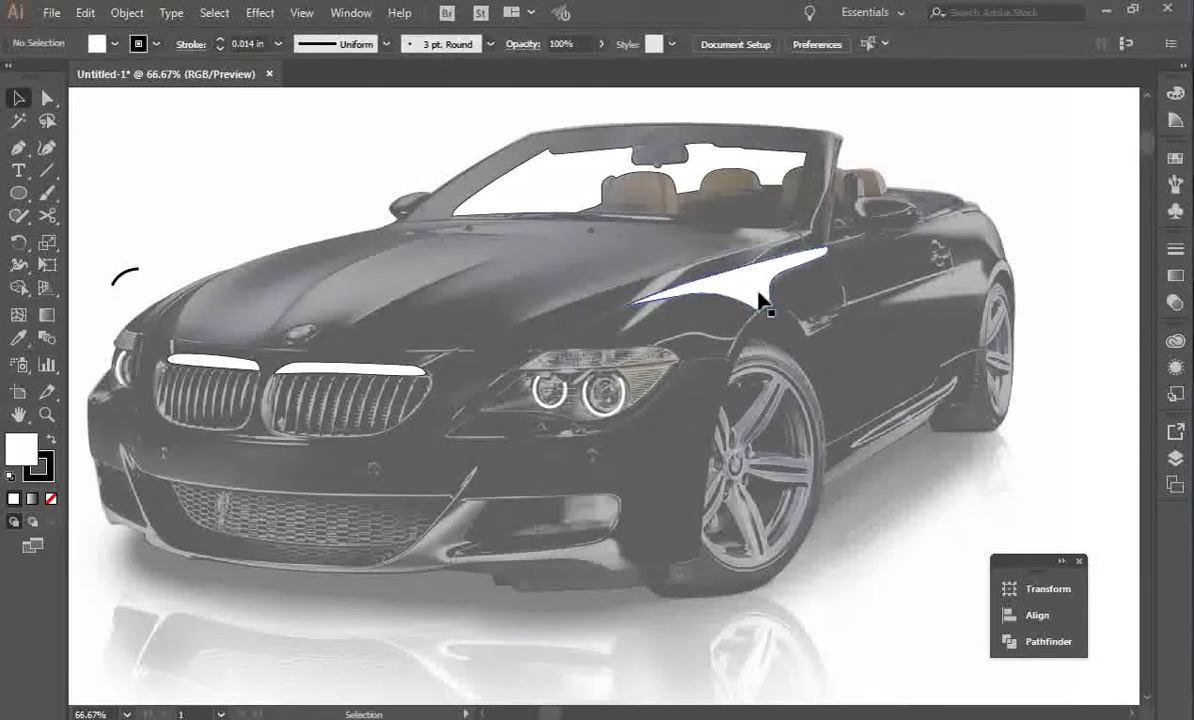
# Trace the reflection on the upper rear quarter panel behind the door as a closed white shape with the Pen tool.
pyautogui.click(18, 147)
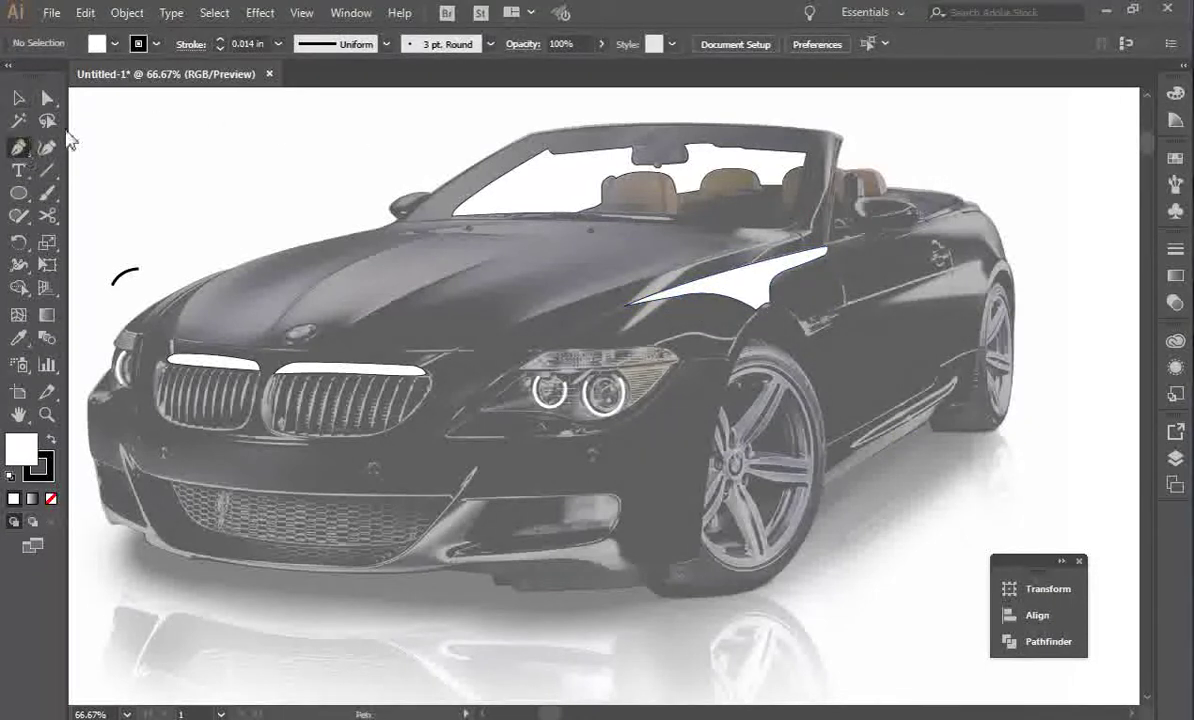
pyautogui.click(937, 223)
pyautogui.moveTo(978, 215); pyautogui.dragTo(991, 221)
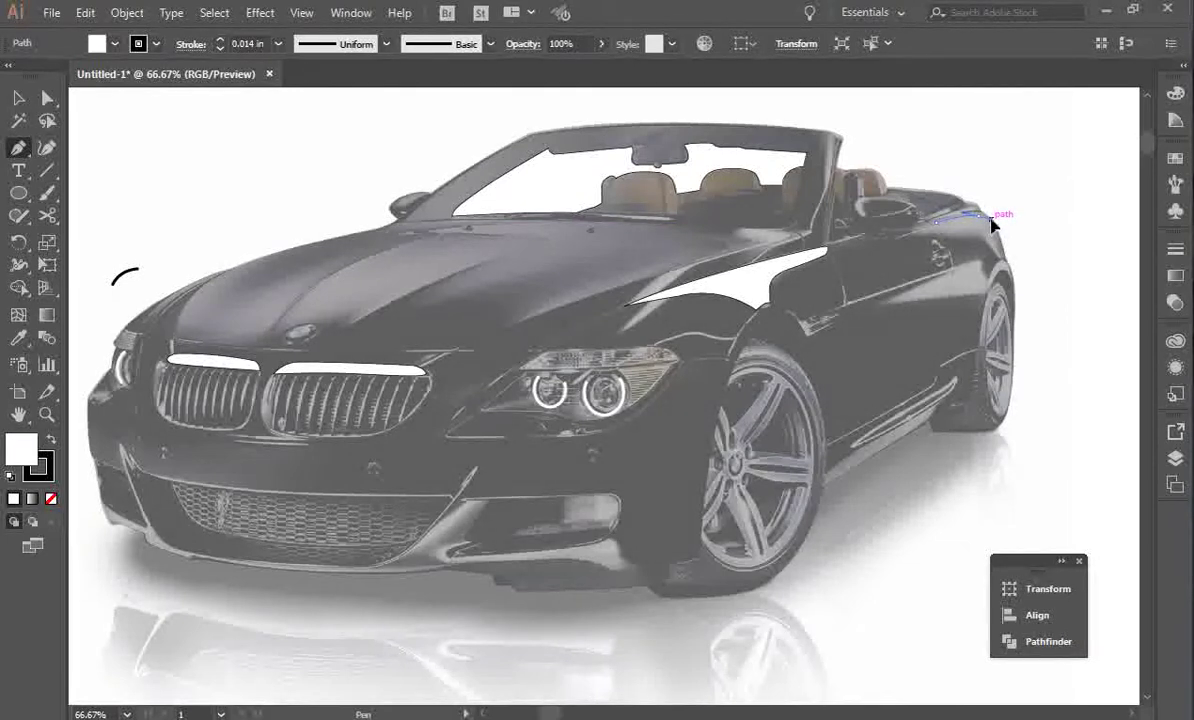
pyautogui.moveTo(1001, 257); pyautogui.dragTo(1000, 263)
pyautogui.click(976, 238)
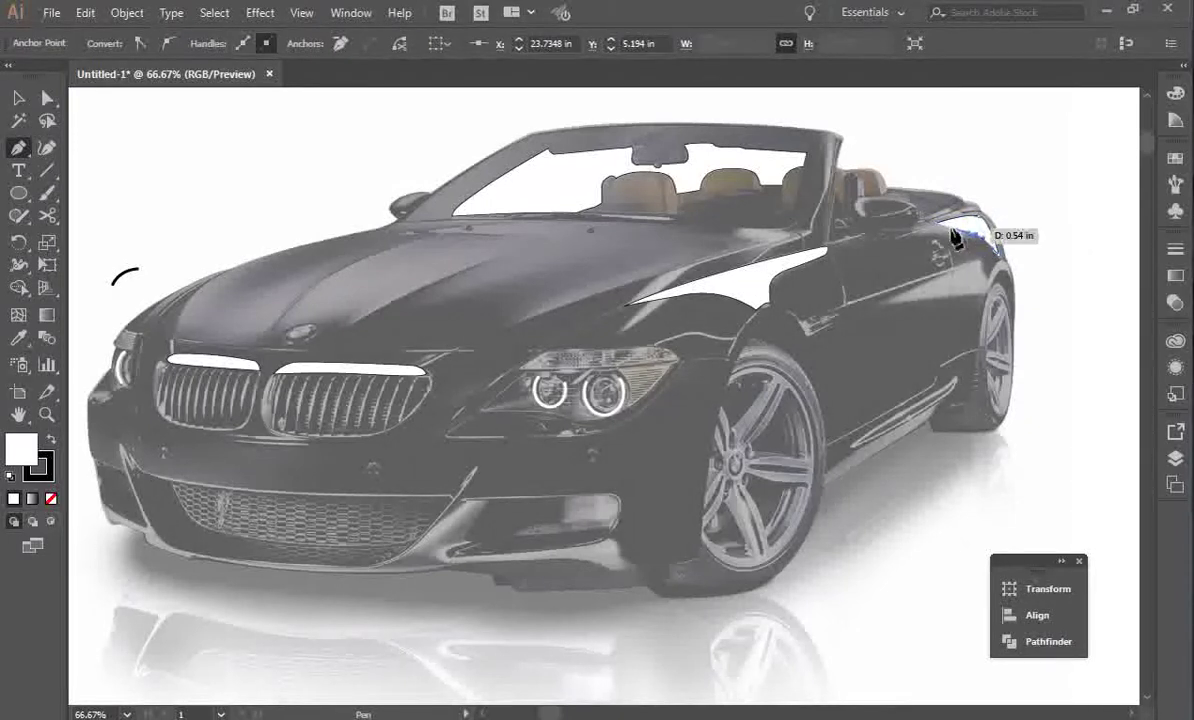
pyautogui.click(949, 238)
pyautogui.click(935, 223)
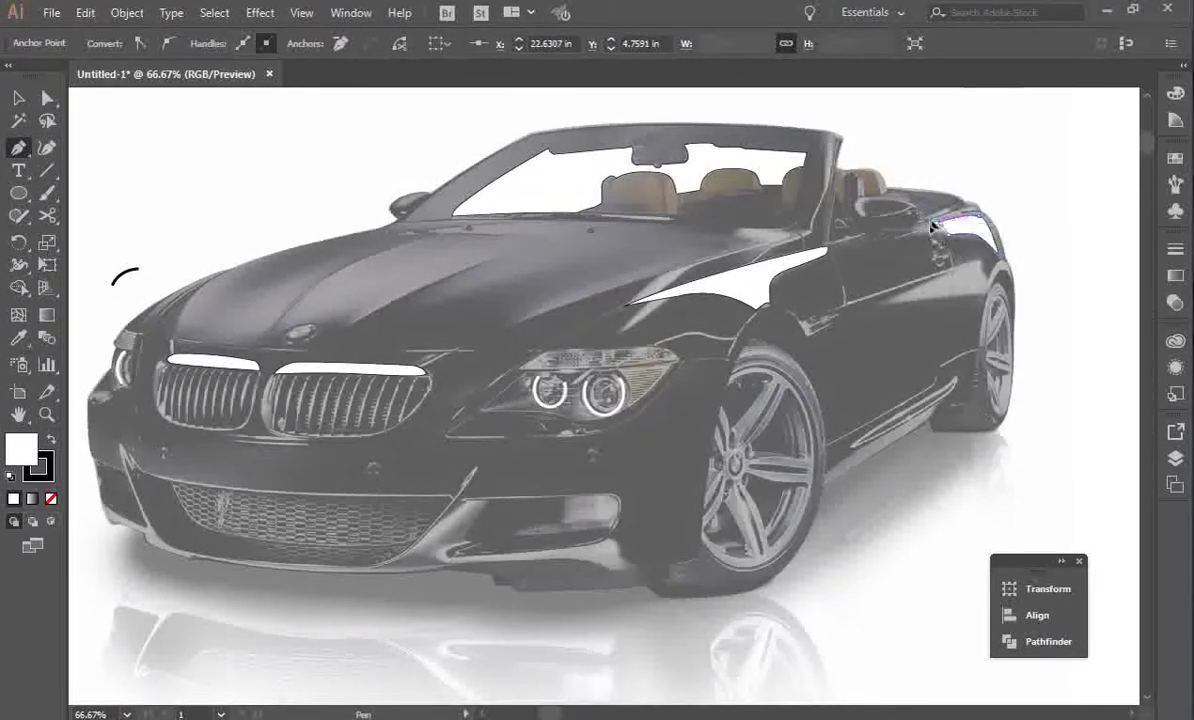
pyautogui.press('v')
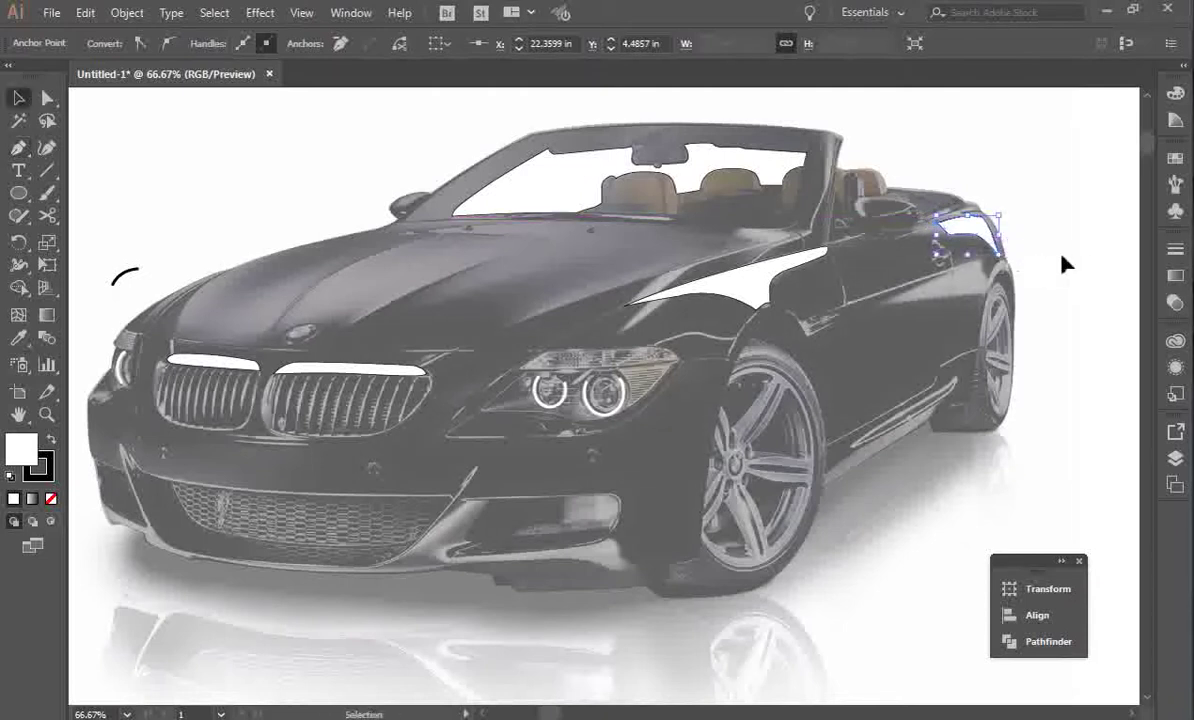
pyautogui.click(1057, 256)
# Trace the small reflection on top of the door behind the side mirror as a closed white shape with the Pen tool.
pyautogui.click(18, 147)
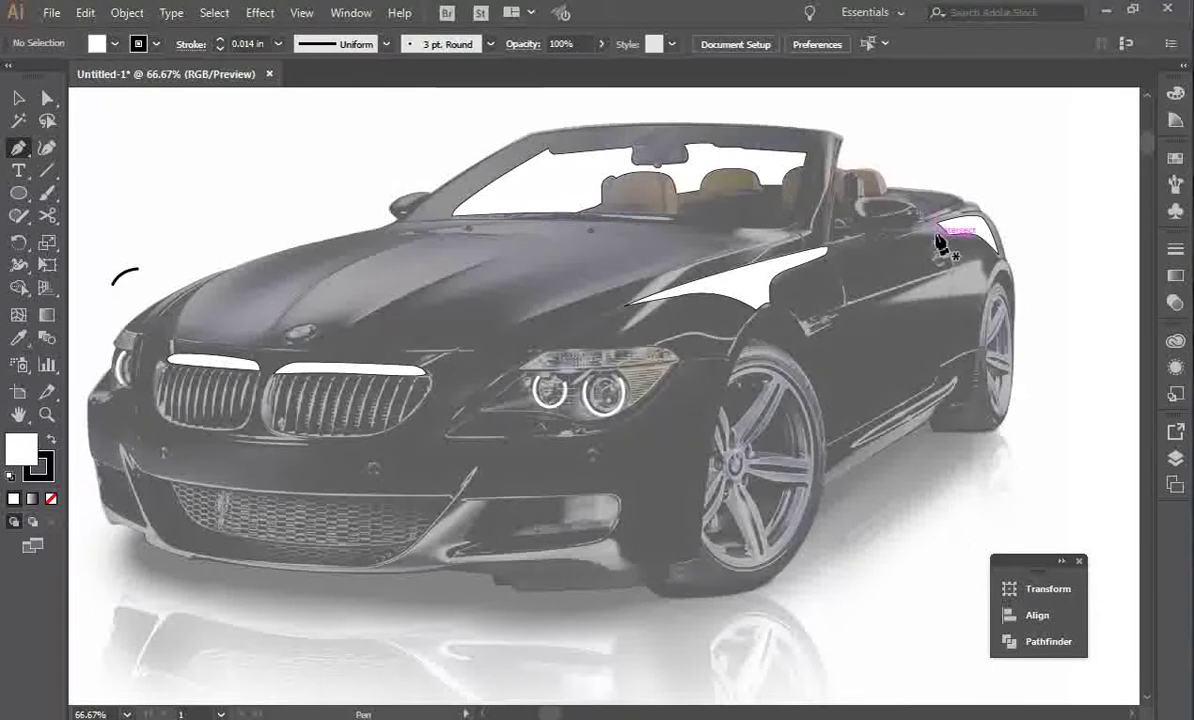
pyautogui.moveTo(928, 238); pyautogui.dragTo(896, 237)
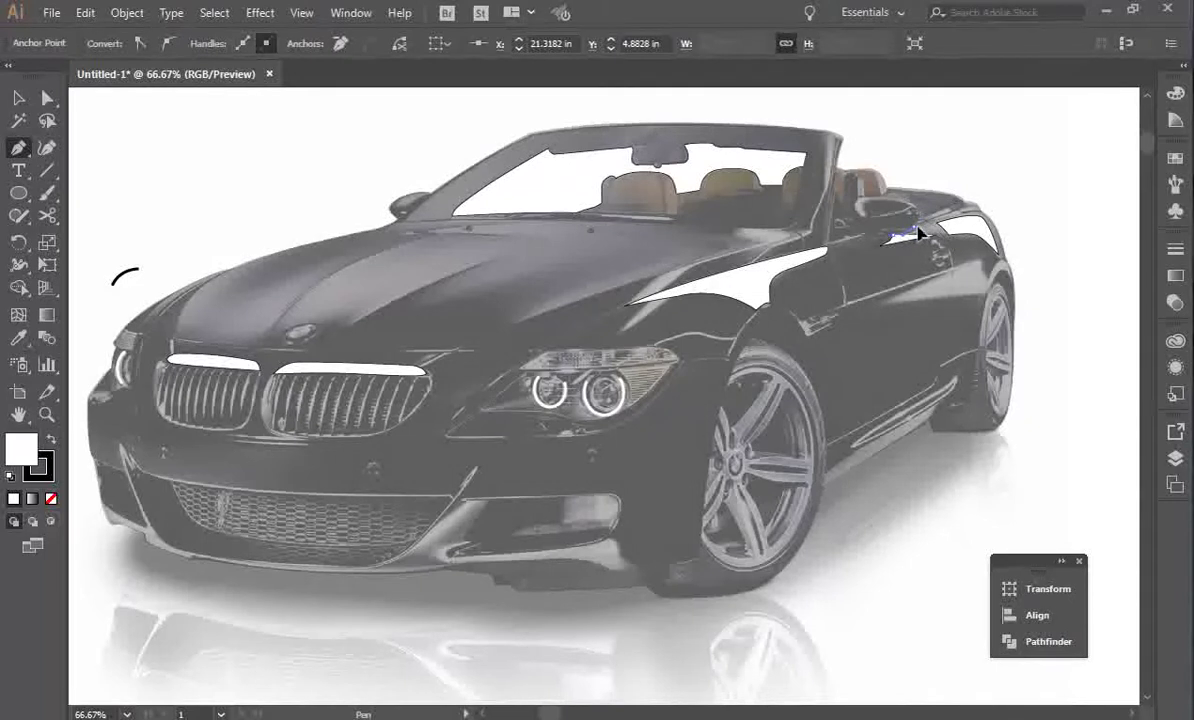
pyautogui.moveTo(935, 232); pyautogui.dragTo(946, 248)
pyautogui.press('v')
pyautogui.click(1038, 248)
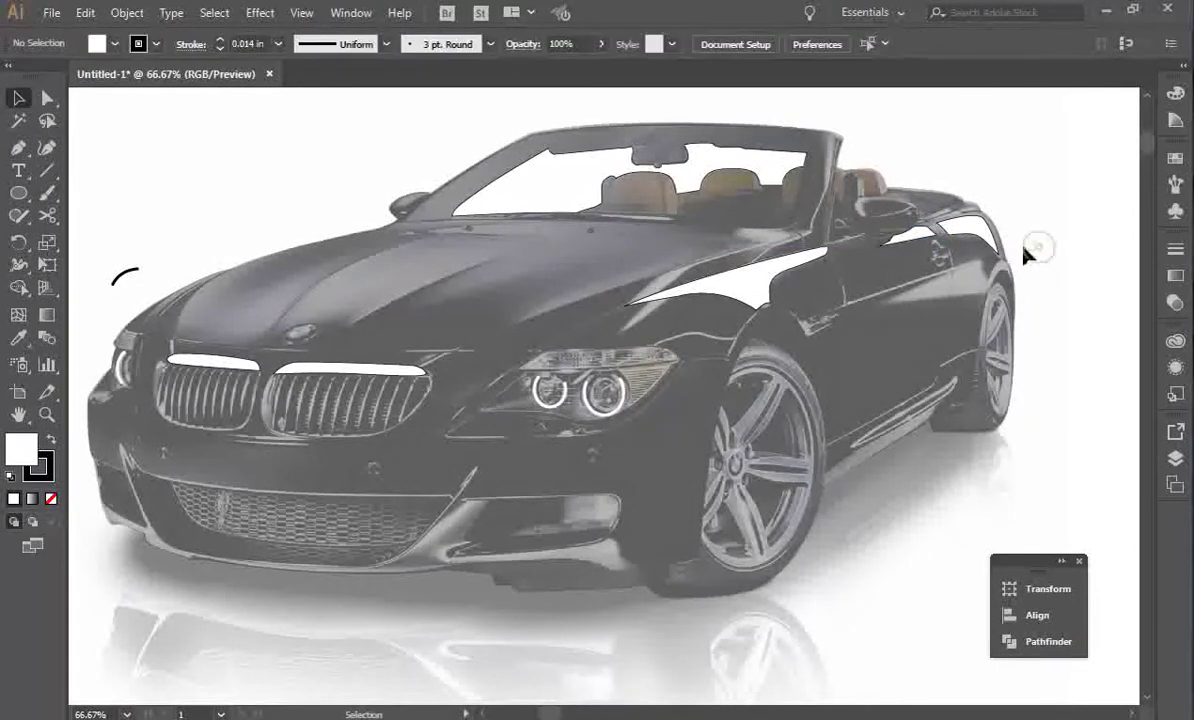
# Refine the anchor points of the door-top and rear quarter reflections so their facing edges follow the door seam with a narrow gap.
pyautogui.hotkey('ctrl', '=')
pyautogui.hotkey('ctrl', '=')
pyautogui.hotkey('ctrl', '=')
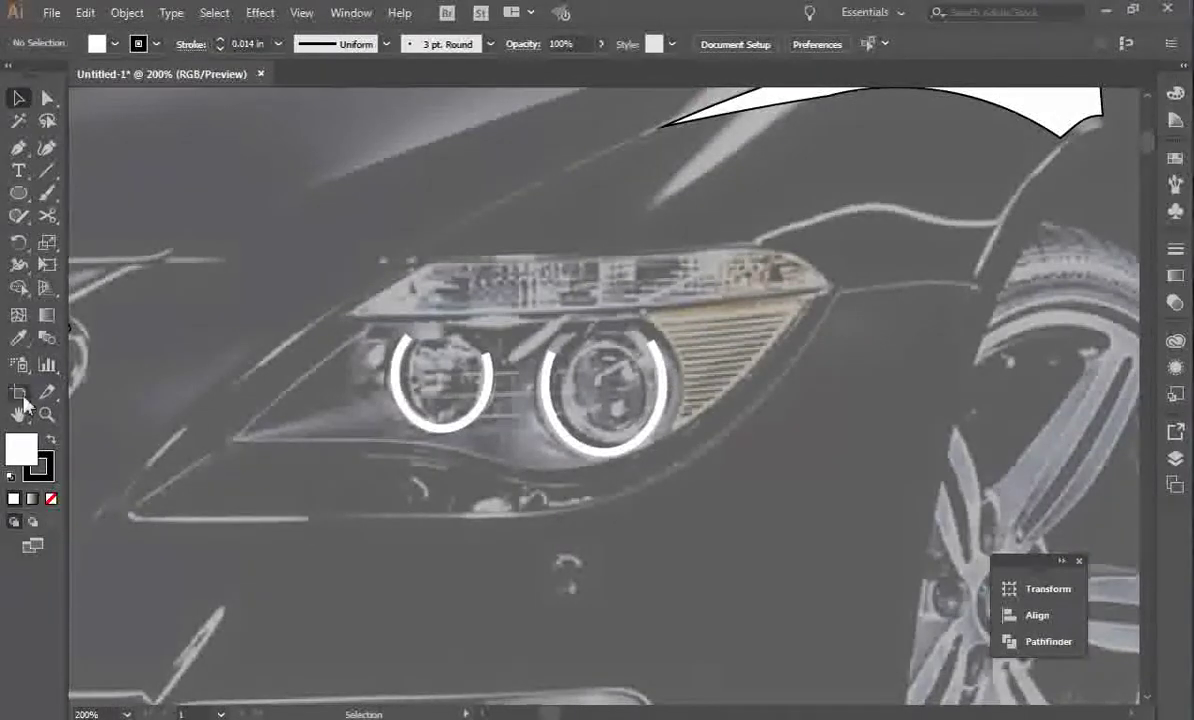
pyautogui.click(18, 415)
pyautogui.moveTo(767, 218); pyautogui.dragTo(478, 462)
pyautogui.moveTo(698, 242); pyautogui.dragTo(501, 402)
pyautogui.moveTo(759, 328); pyautogui.dragTo(199, 381)
pyautogui.press('a')
pyautogui.click(427, 379)
pyautogui.moveTo(427, 379); pyautogui.dragTo(559, 376)
pyautogui.moveTo(380, 407); pyautogui.dragTo(387, 414)
pyautogui.moveTo(591, 377); pyautogui.dragTo(586, 371)
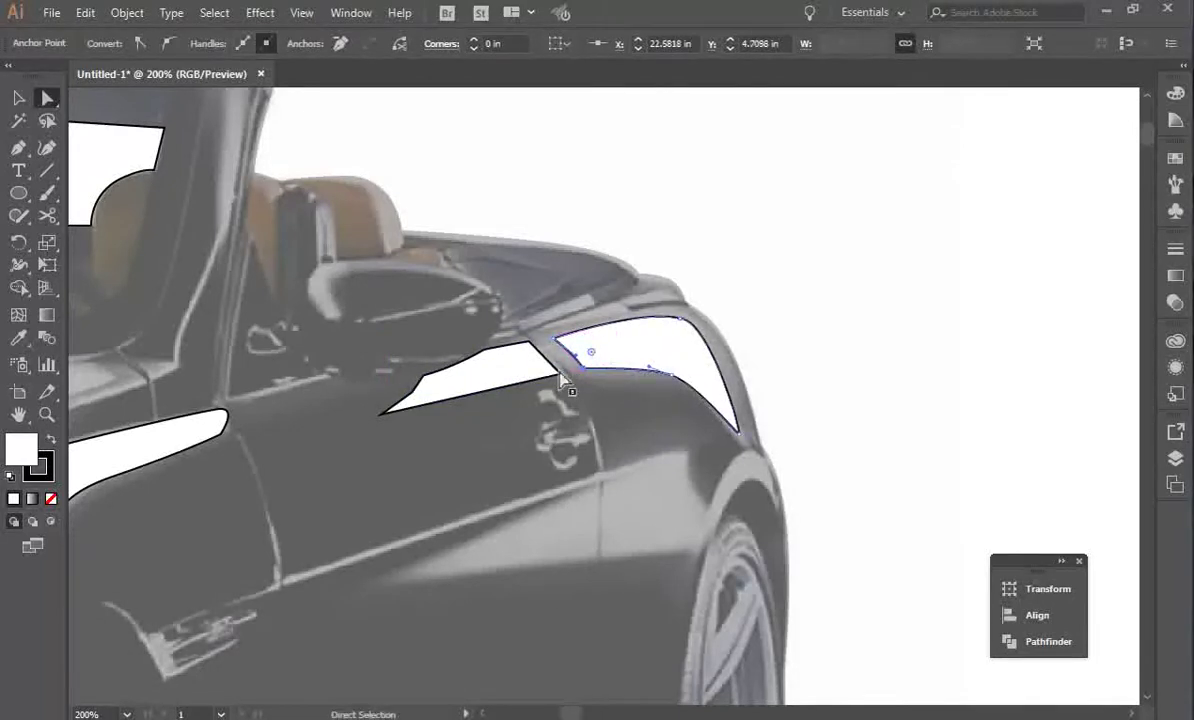
pyautogui.press('v')
pyautogui.click(835, 330)
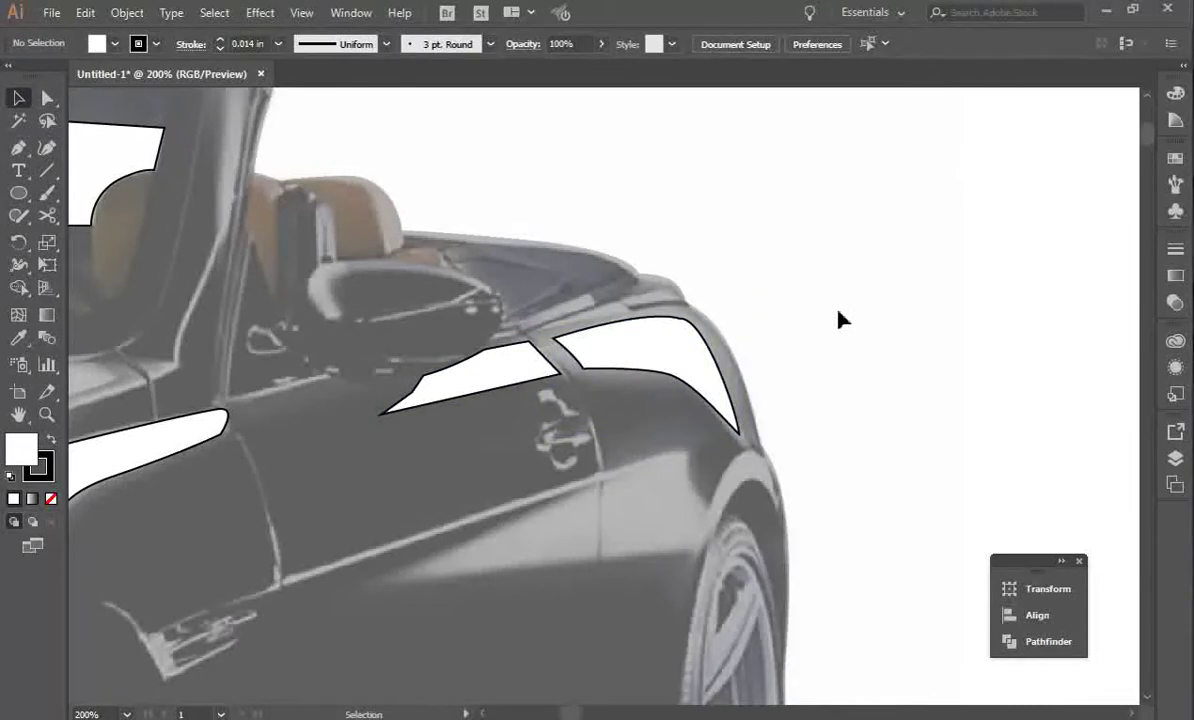
# Trace the long tapering reflection from mid-door to the rear wheel arch as a closed white shape with a 0.014 in black stroke.
pyautogui.scroll(3, 815, 312)
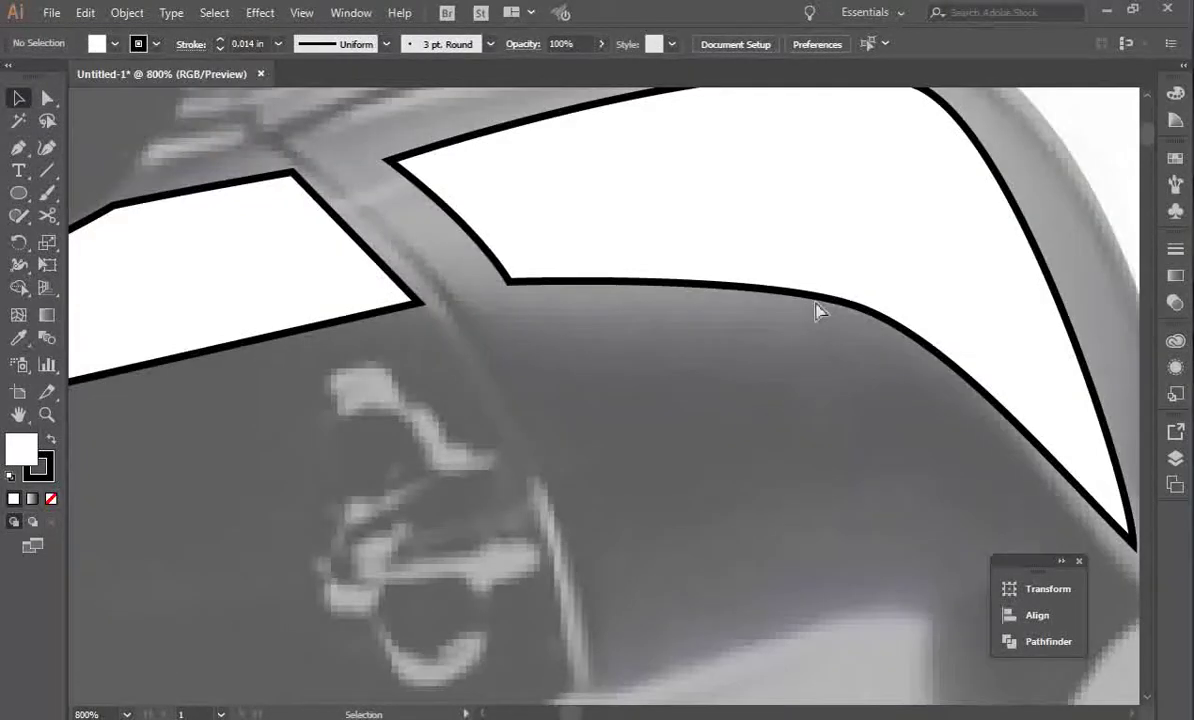
pyautogui.scroll(-6, 815, 312)
pyautogui.scroll(-2, 770, 305)
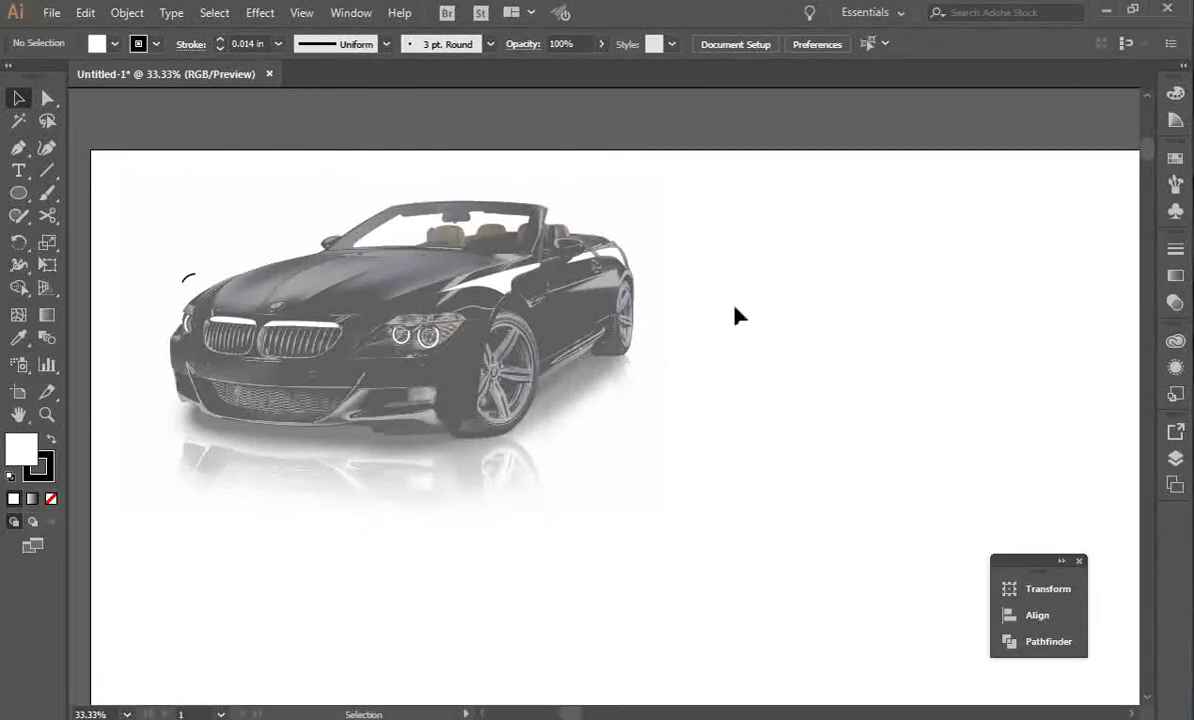
pyautogui.scroll(3, 597, 291)
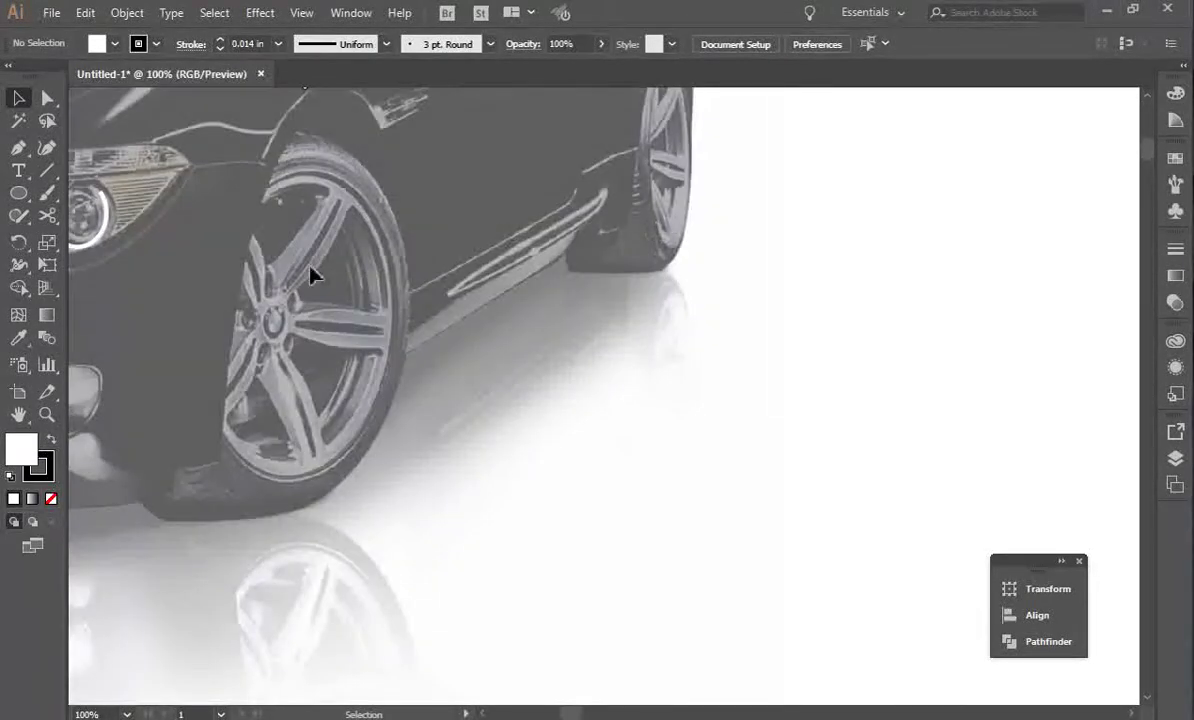
pyautogui.click(19, 415)
pyautogui.moveTo(413, 197); pyautogui.dragTo(373, 449)
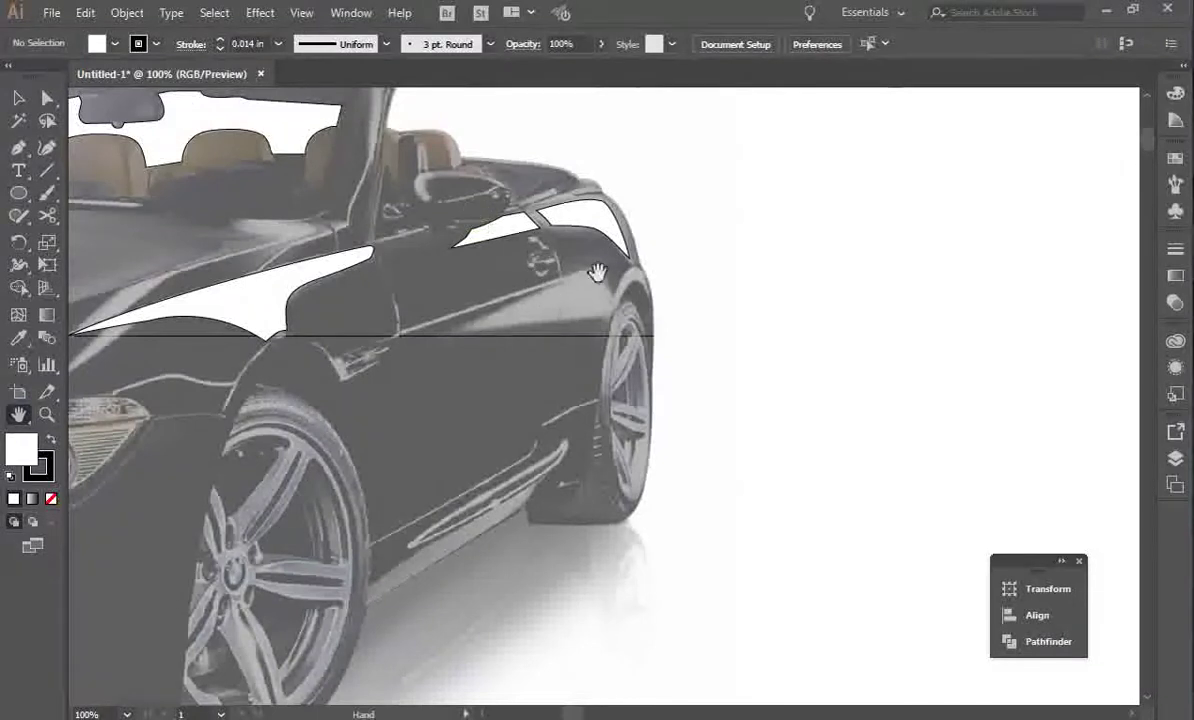
pyautogui.click(296, 278)
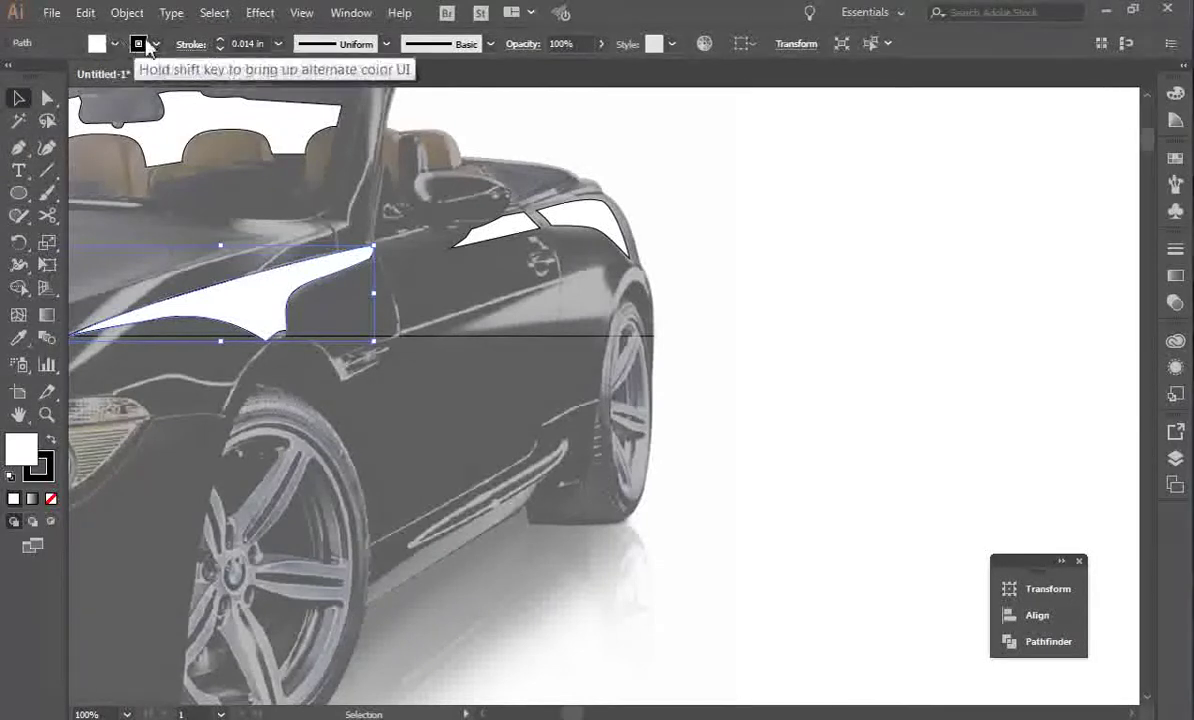
pyautogui.click(17, 150)
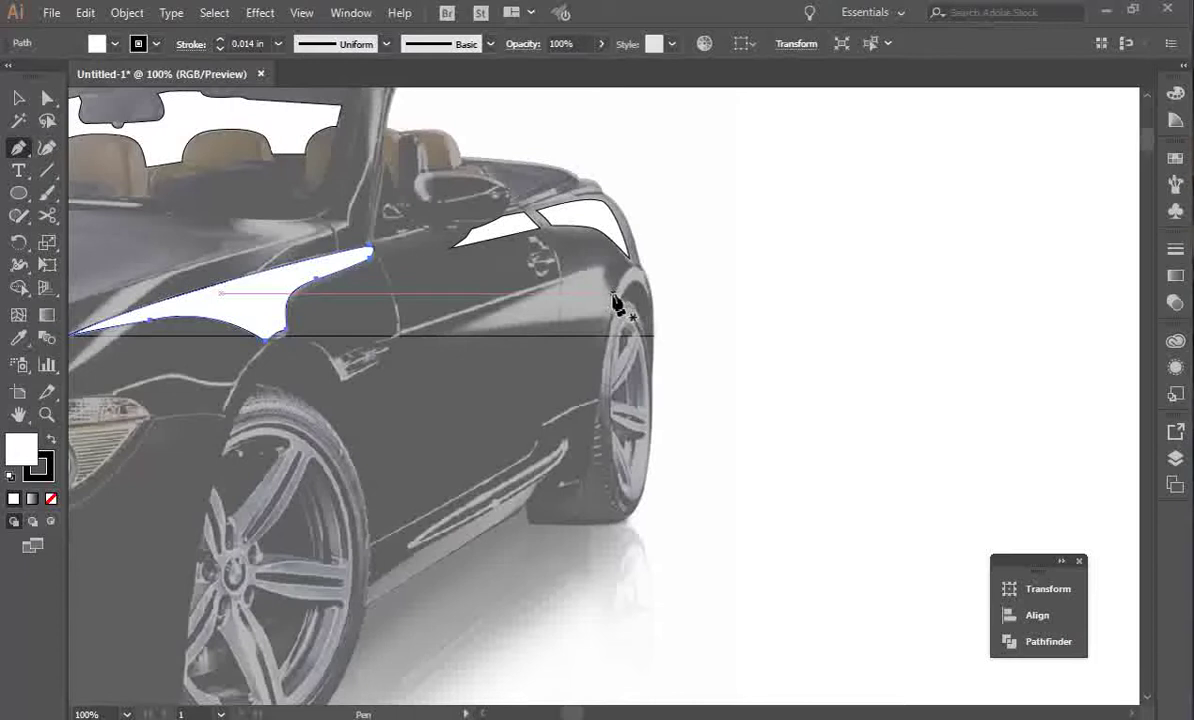
pyautogui.moveTo(598, 270); pyautogui.dragTo(628, 303)
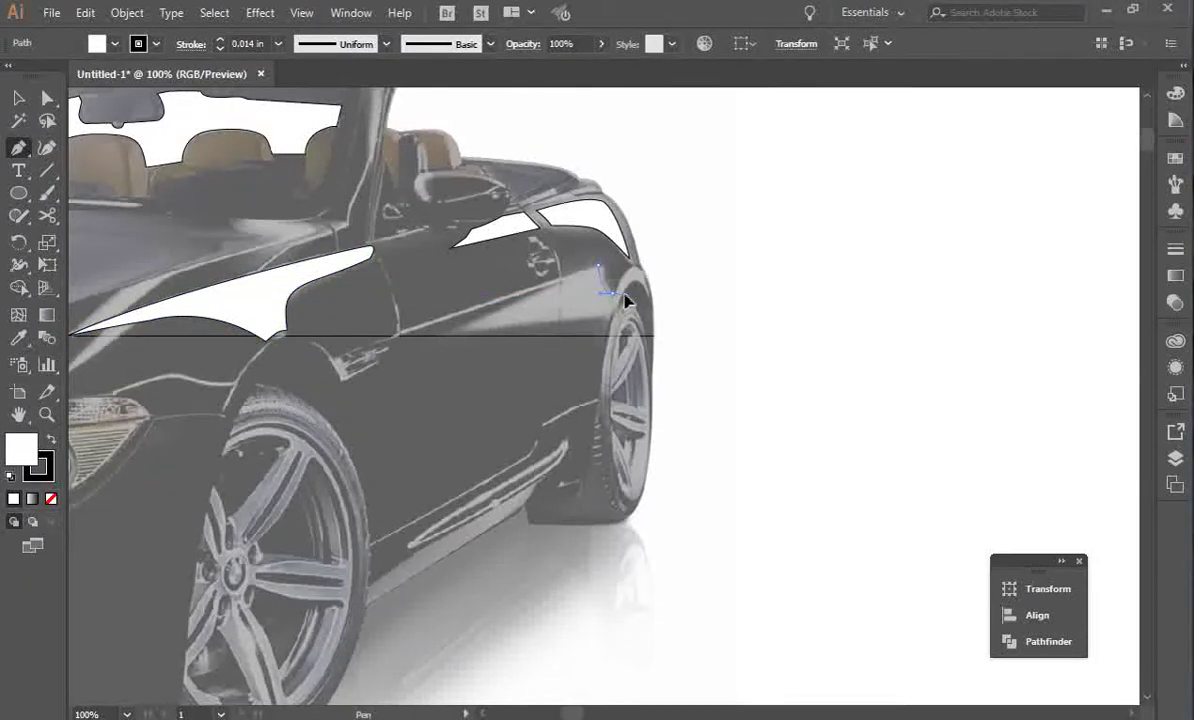
pyautogui.moveTo(610, 320); pyautogui.dragTo(565, 290)
pyautogui.click(561, 279)
pyautogui.click(598, 265)
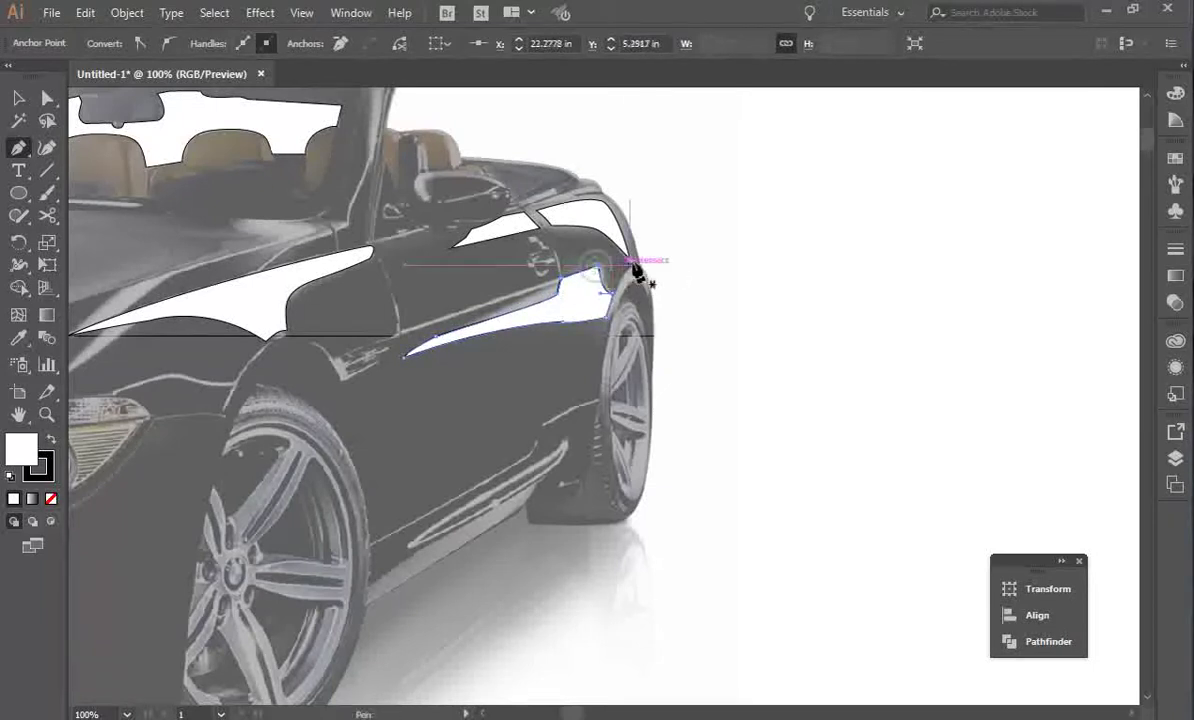
pyautogui.press('v')
pyautogui.click(706, 264)
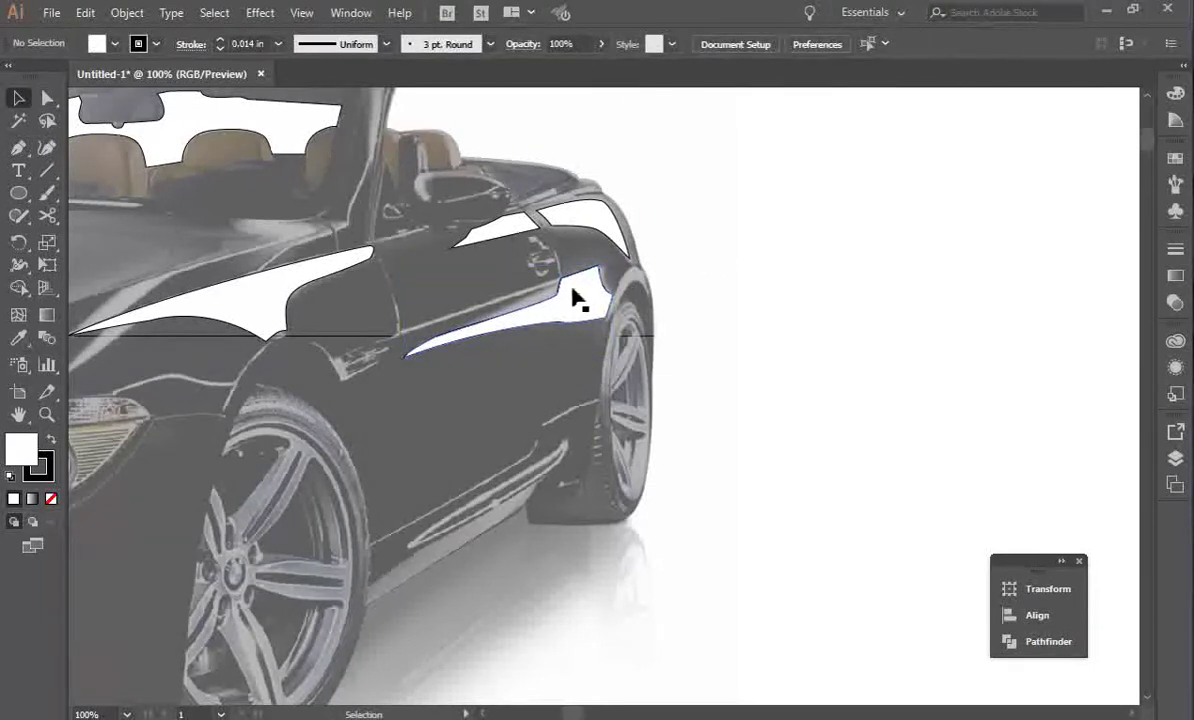
# Shift the long side reflection's upper-edge anchor at the door seam 0.31 in toward the car's front to even out that edge.
pyautogui.press('a')
pyautogui.click(558, 293)
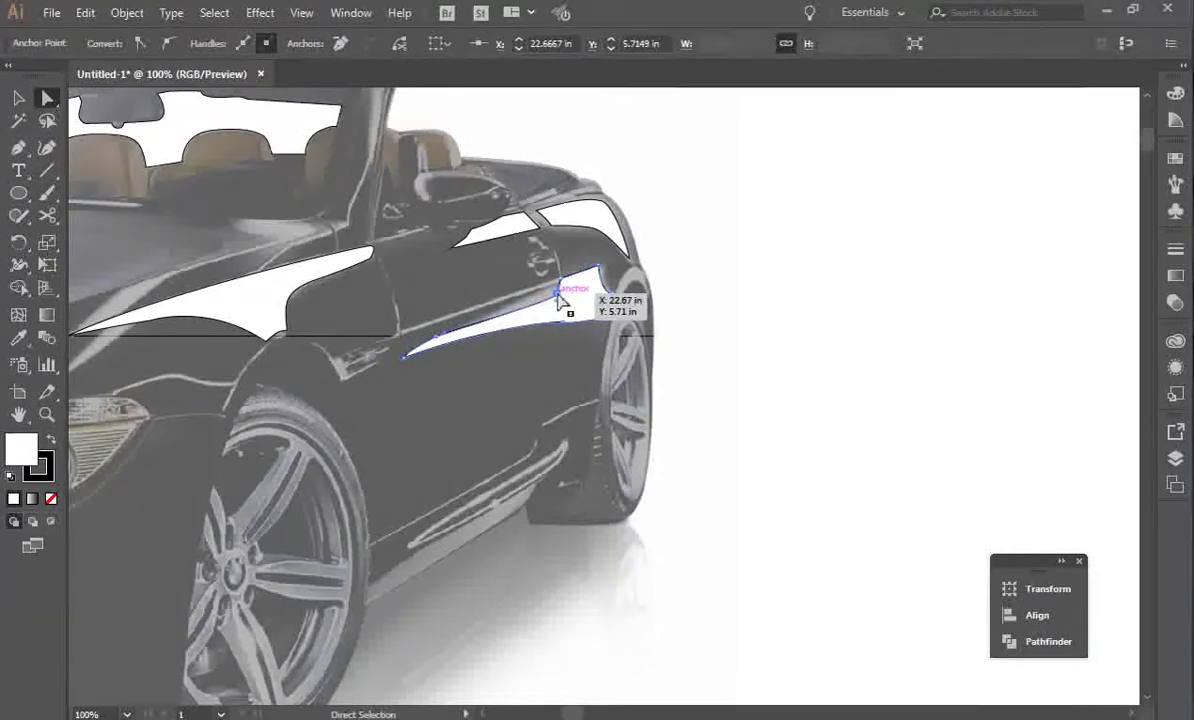
pyautogui.click(682, 269)
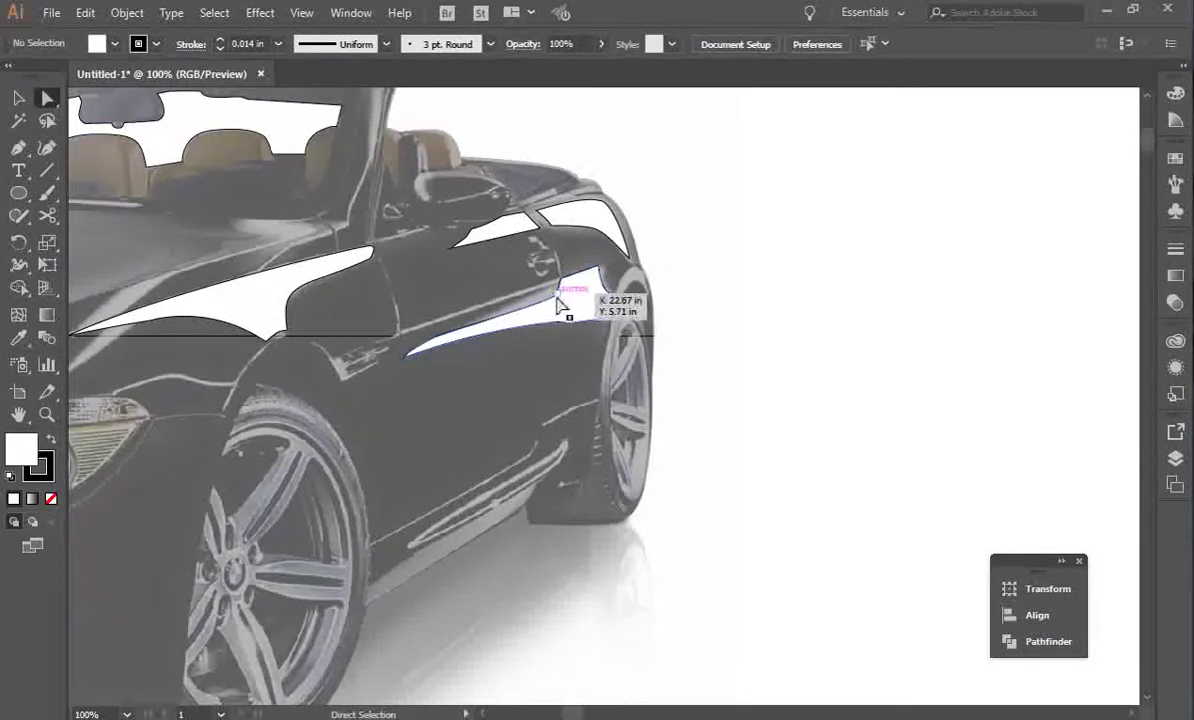
pyautogui.moveTo(557, 296); pyautogui.dragTo(543, 293)
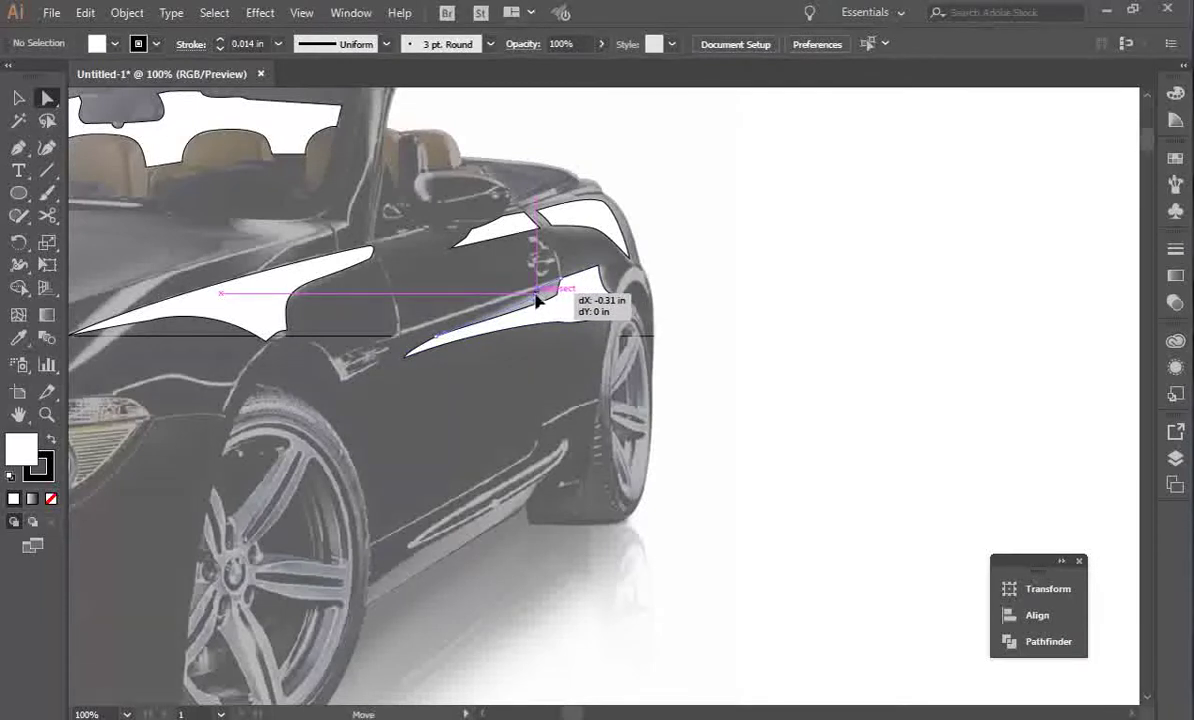
pyautogui.moveTo(529, 305); pyautogui.dragTo(533, 306)
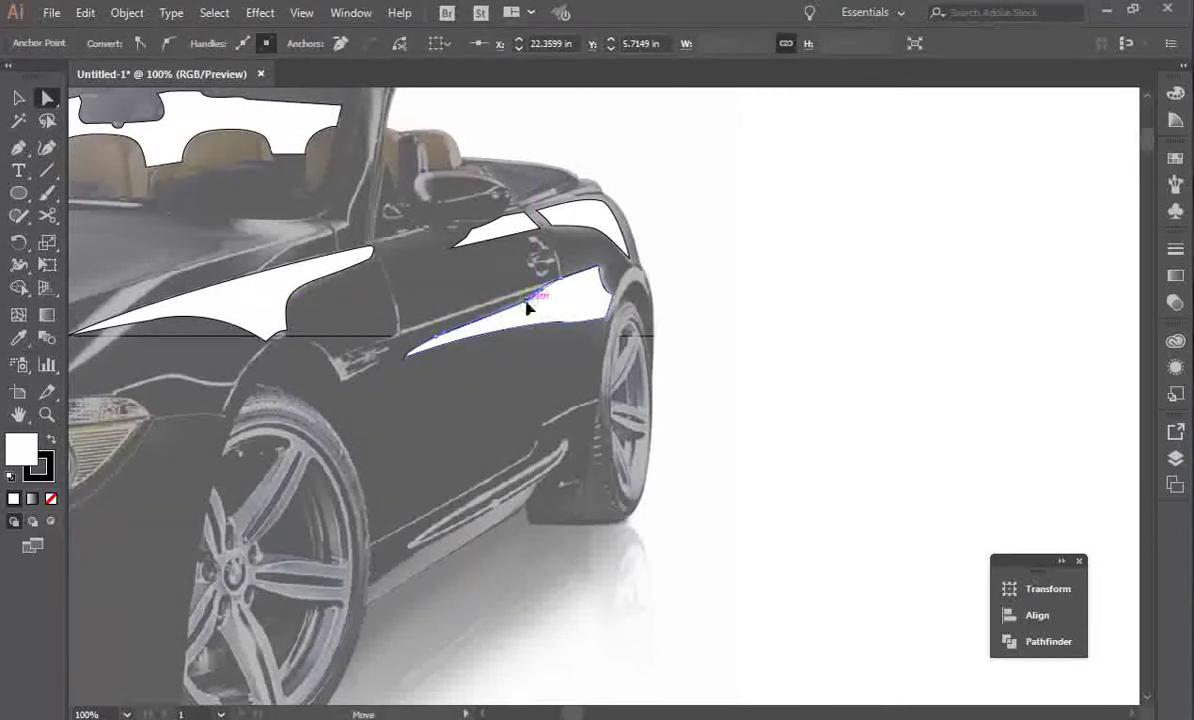
pyautogui.press('v')
pyautogui.click(770, 296)
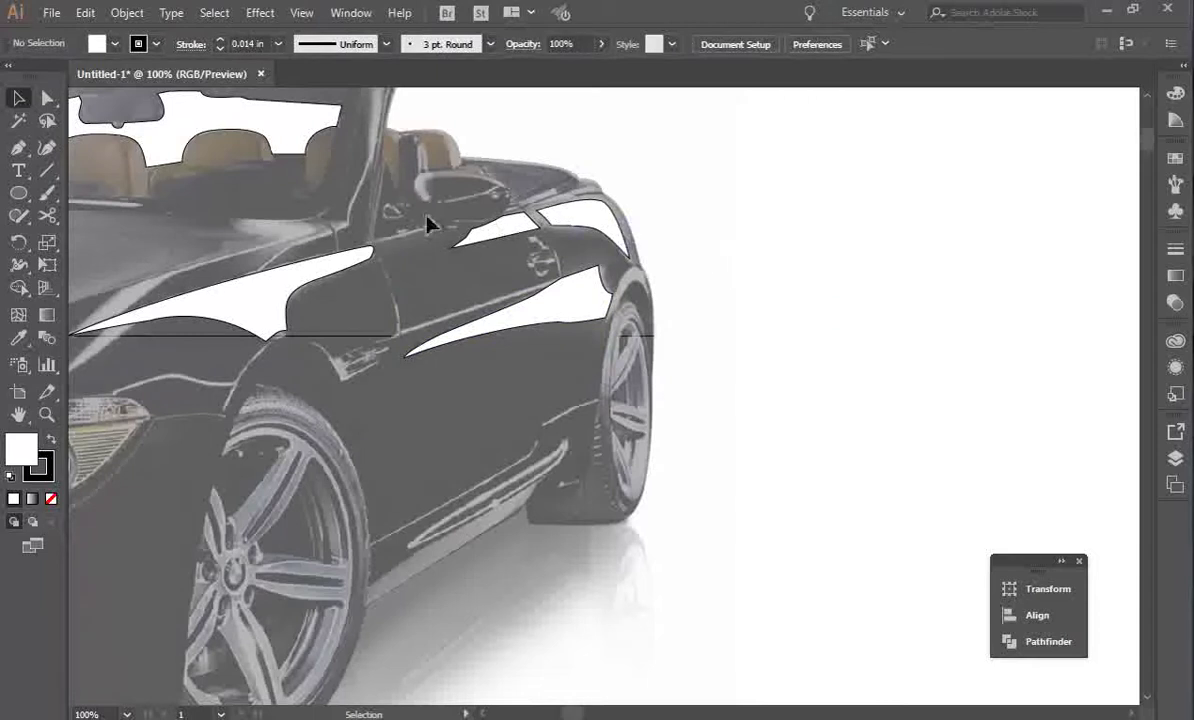
# Trace the rear wheel arch down to the sill's rear end as an open white 0.063 in line without fill, matching the headlight ring.
pyautogui.click(18, 416)
pyautogui.moveTo(262, 390); pyautogui.dragTo(498, 381)
pyautogui.press('v')
pyautogui.click(302, 459)
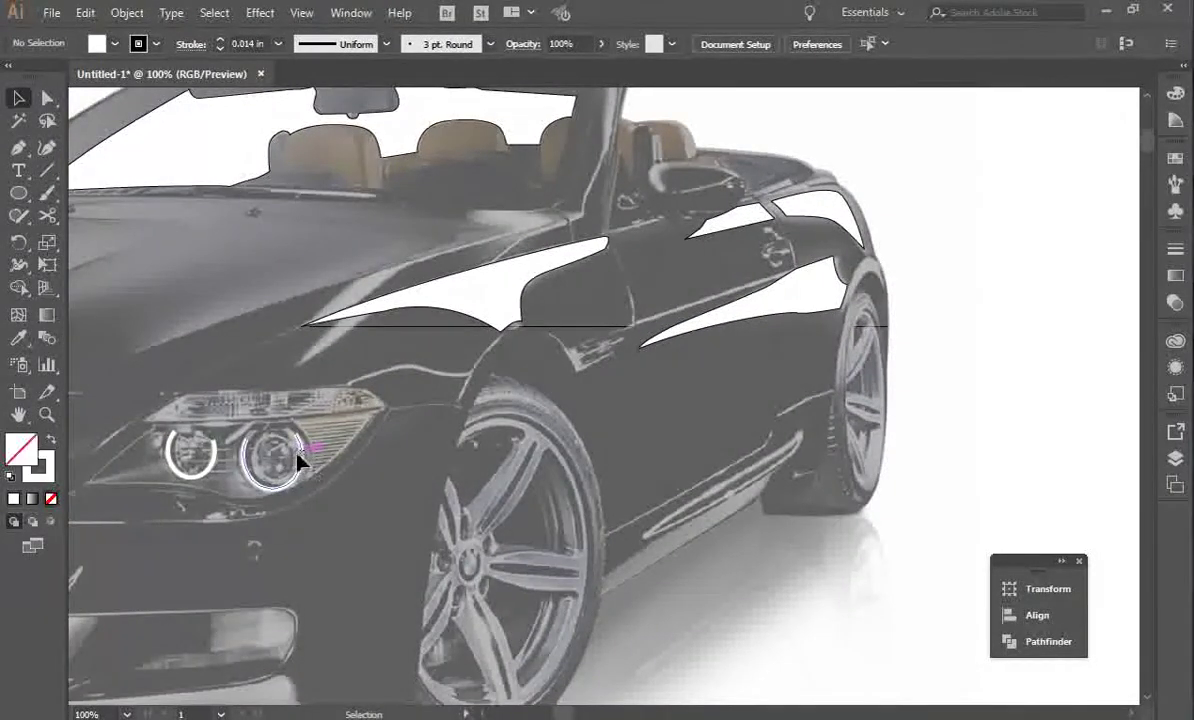
pyautogui.click(18, 148)
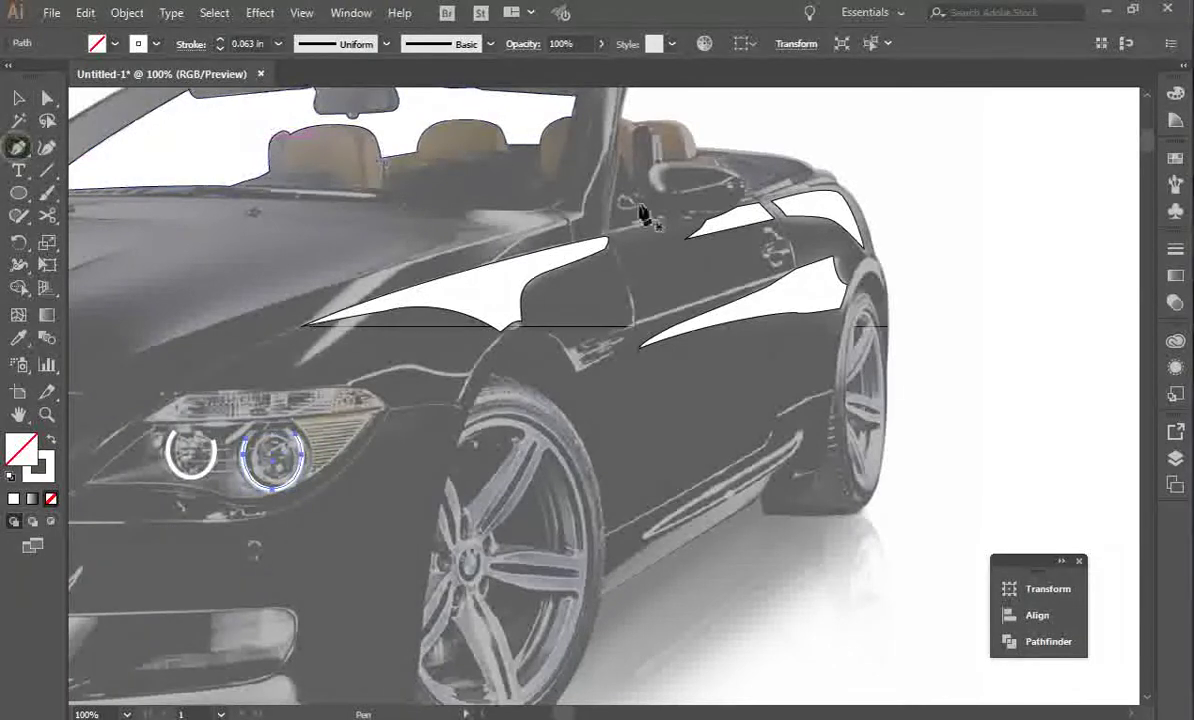
pyautogui.moveTo(874, 274); pyautogui.dragTo(809, 430)
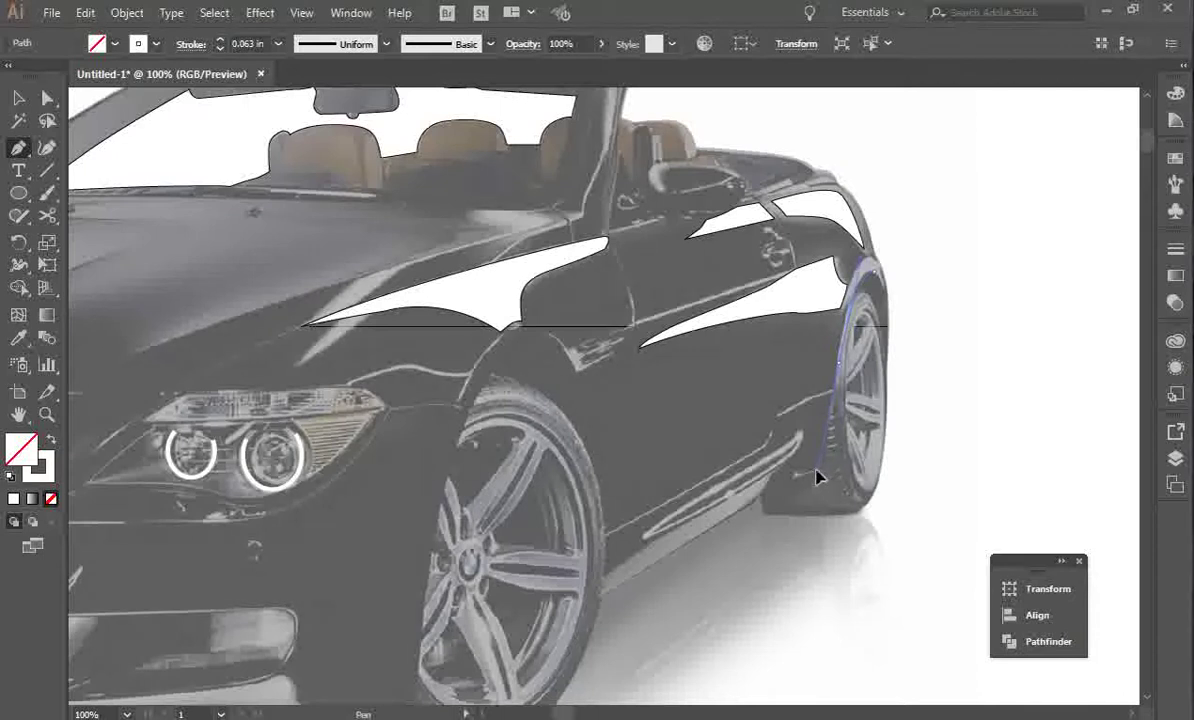
pyautogui.click(835, 413)
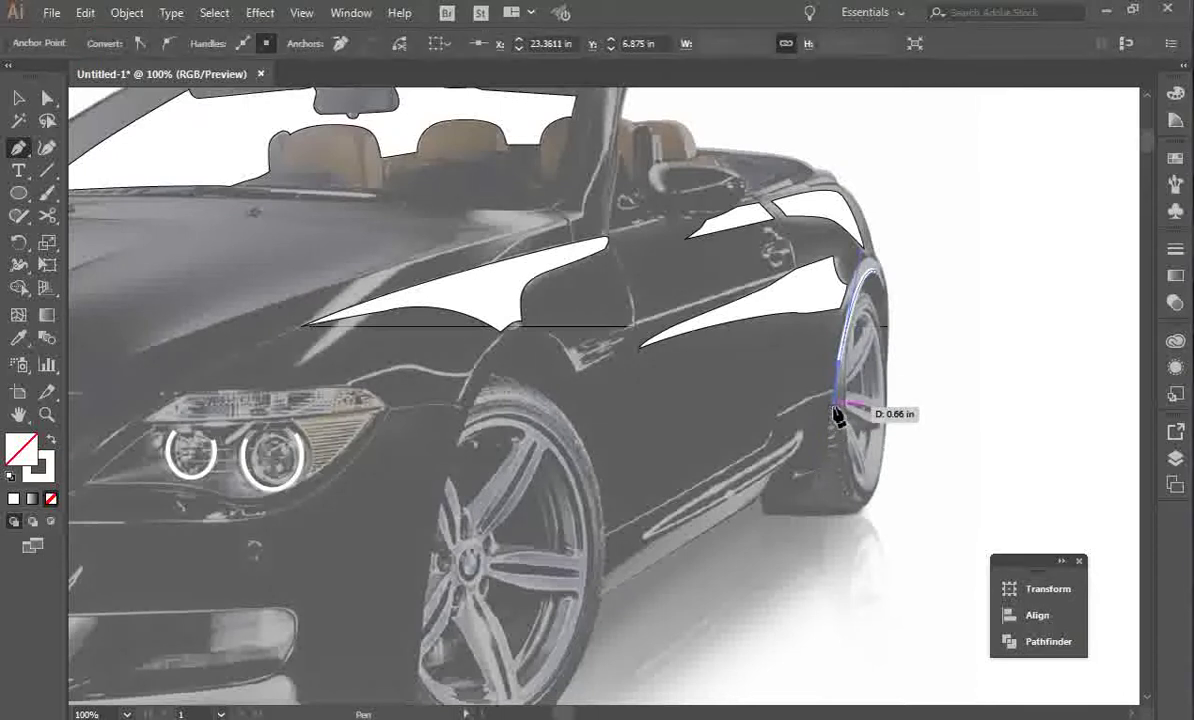
pyautogui.moveTo(814, 488); pyautogui.dragTo(778, 496)
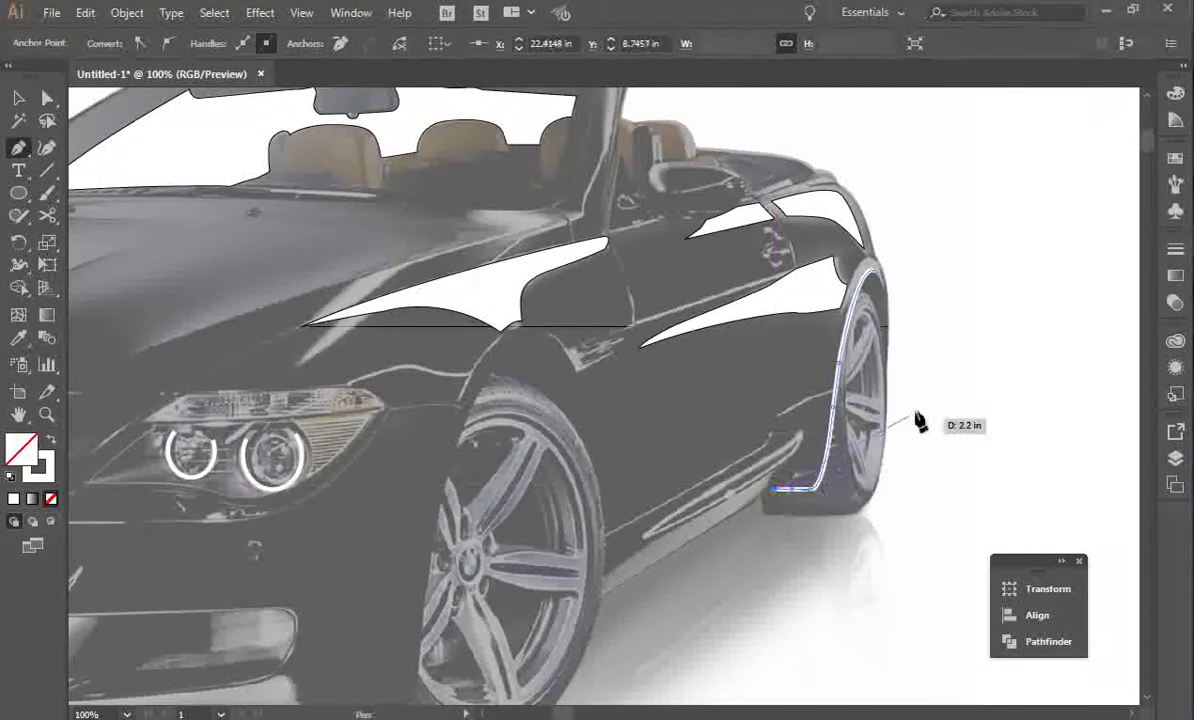
pyautogui.press('v')
pyautogui.click(965, 392)
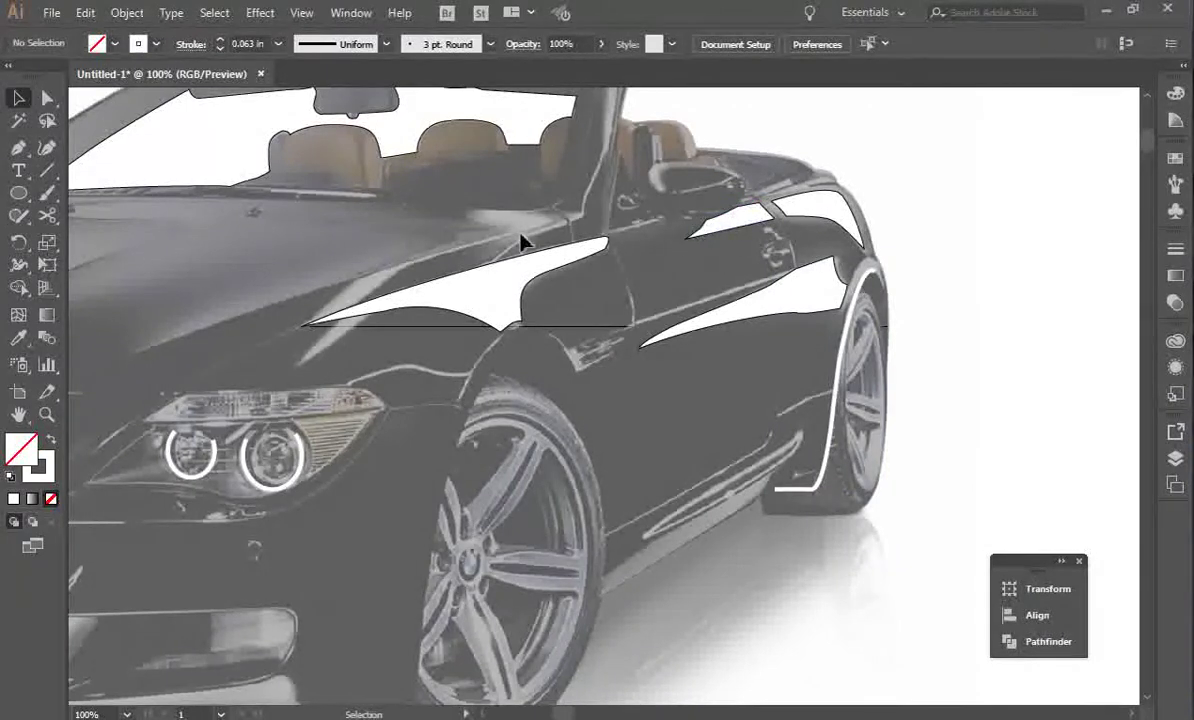
# Examine the traced rear wheel arch line up close and against the whole car.
pyautogui.hotkey('ctrl', '+')
pyautogui.hotkey('ctrl', '+')
pyautogui.hotkey('ctrl', '-')
pyautogui.hotkey('ctrl', '-')
pyautogui.hotkey('ctrl', '-')
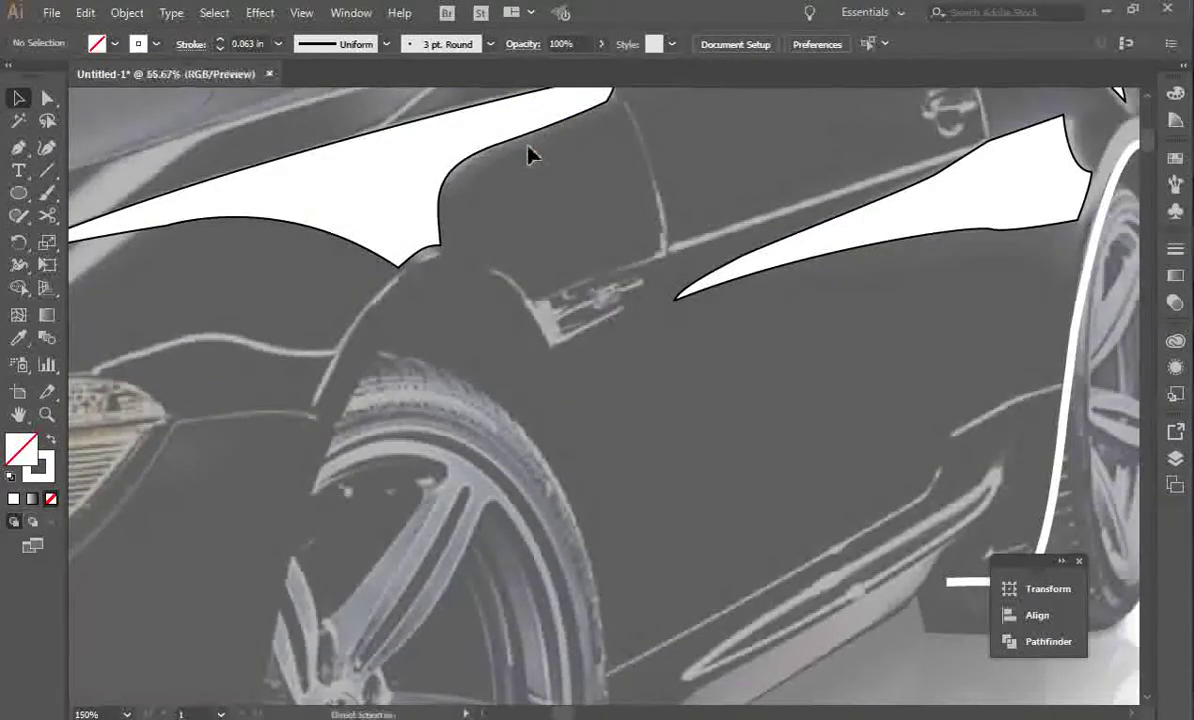
pyautogui.hotkey('ctrl', '-')
pyautogui.hotkey('ctrl', '-')
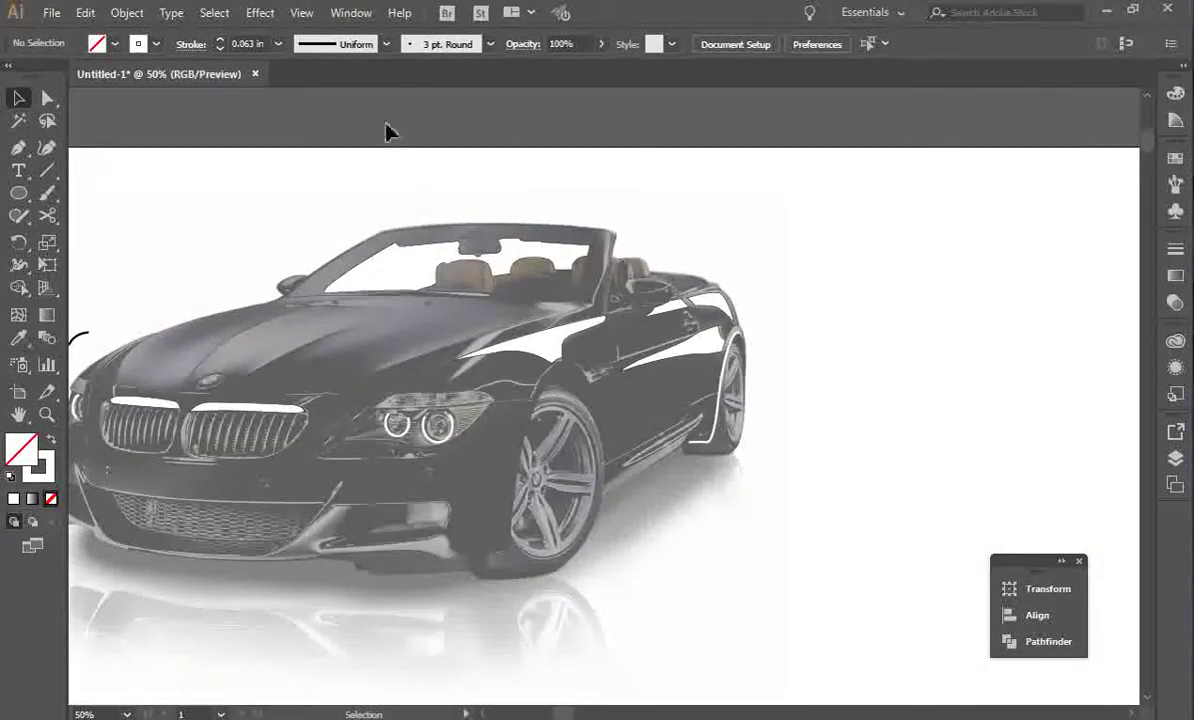
pyautogui.click(18, 414)
pyautogui.moveTo(404, 383); pyautogui.dragTo(627, 411)
pyautogui.press('v')
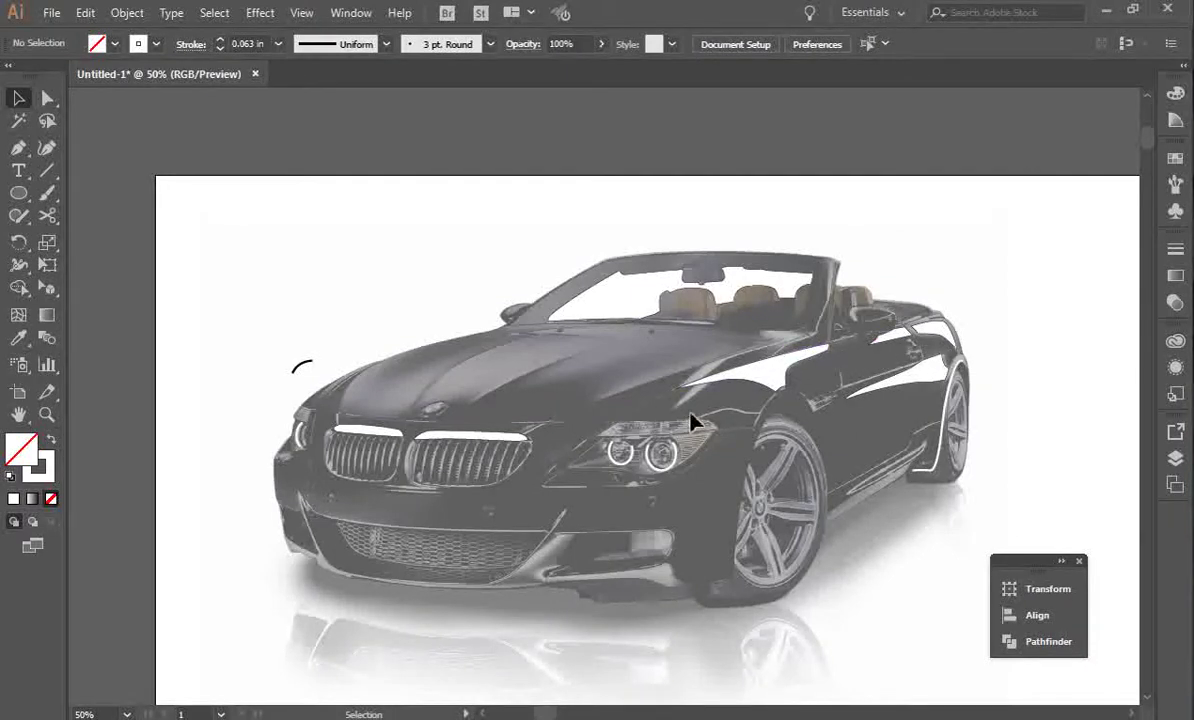
# Trace the long narrow side-sill reflection between the front and rear wheels as a closed path with the Pen tool.
pyautogui.hotkey('ctrl', '+')
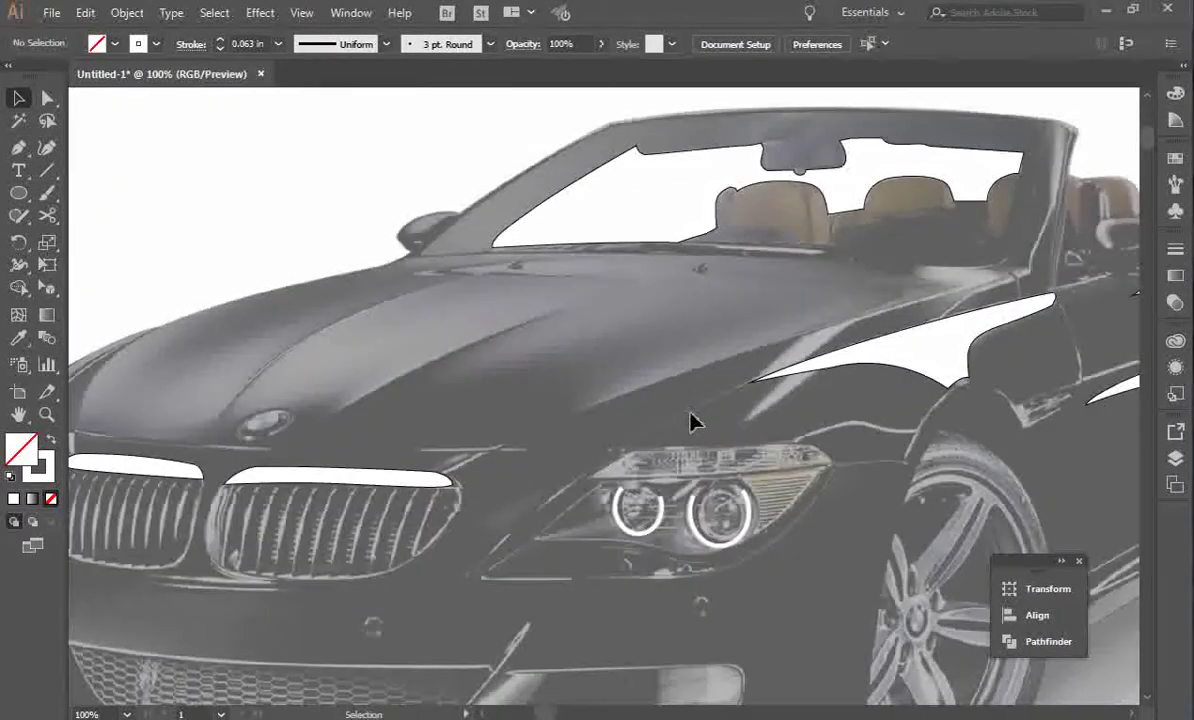
pyautogui.click(18, 414)
pyautogui.moveTo(899, 615); pyautogui.dragTo(449, 350)
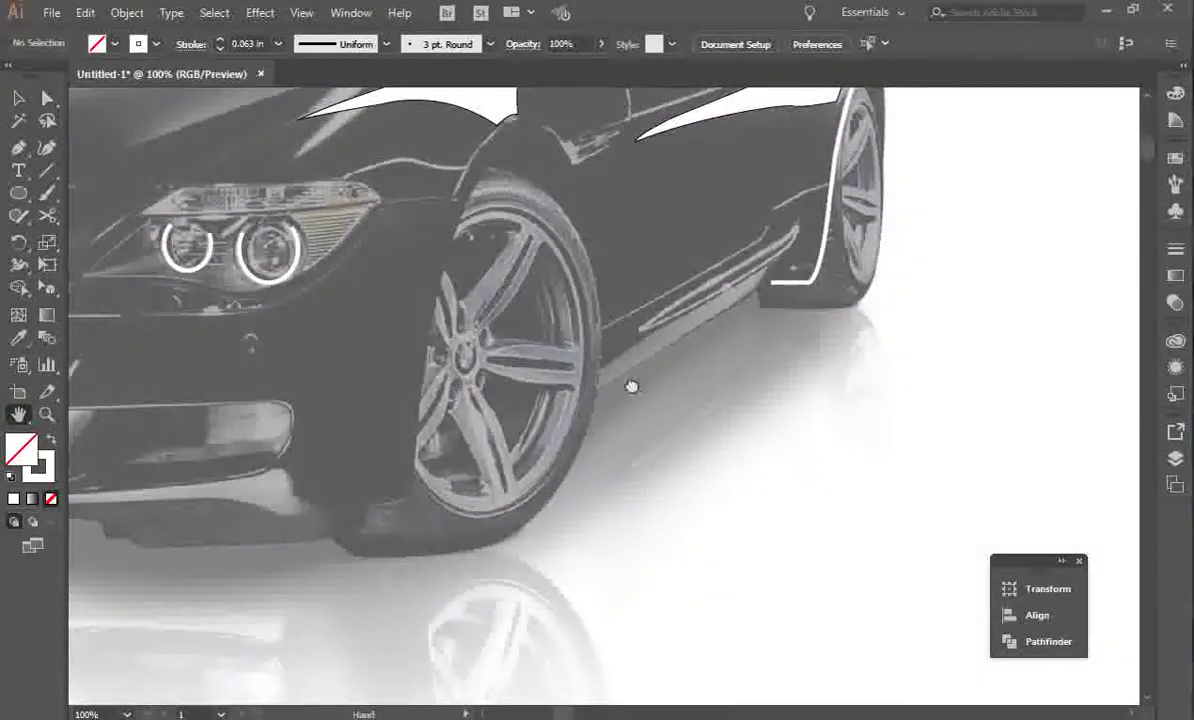
pyautogui.moveTo(632, 386); pyautogui.dragTo(517, 448)
pyautogui.press('v')
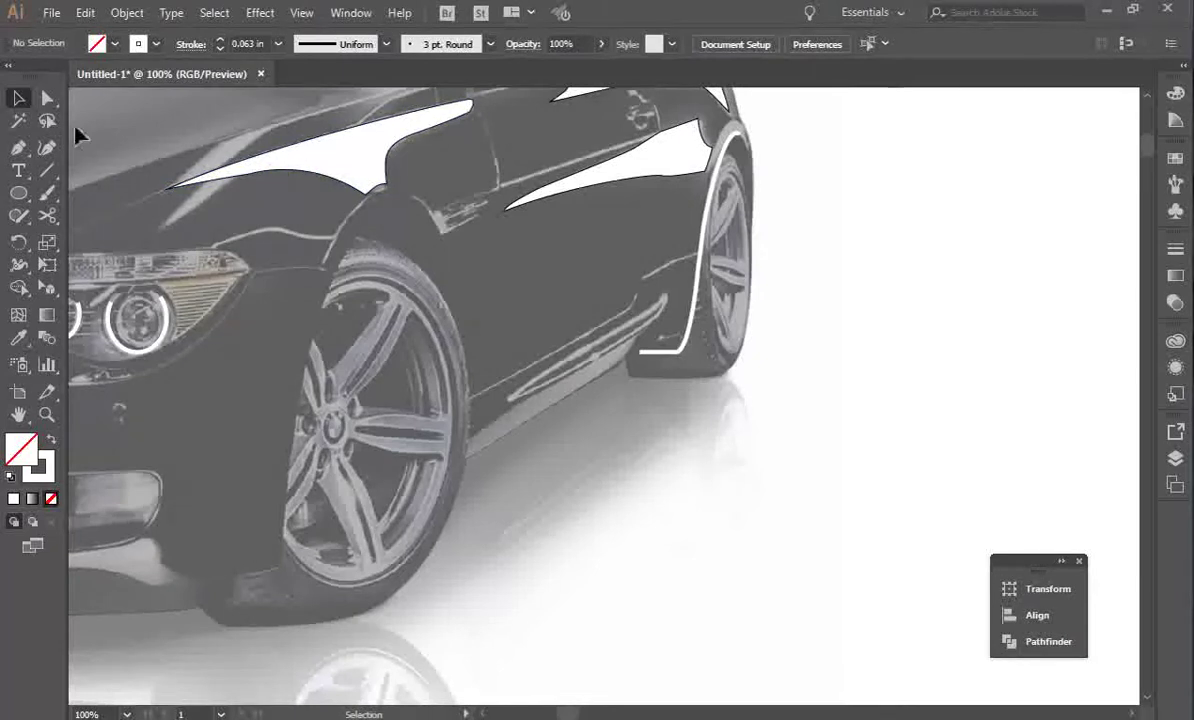
pyautogui.click(17, 150)
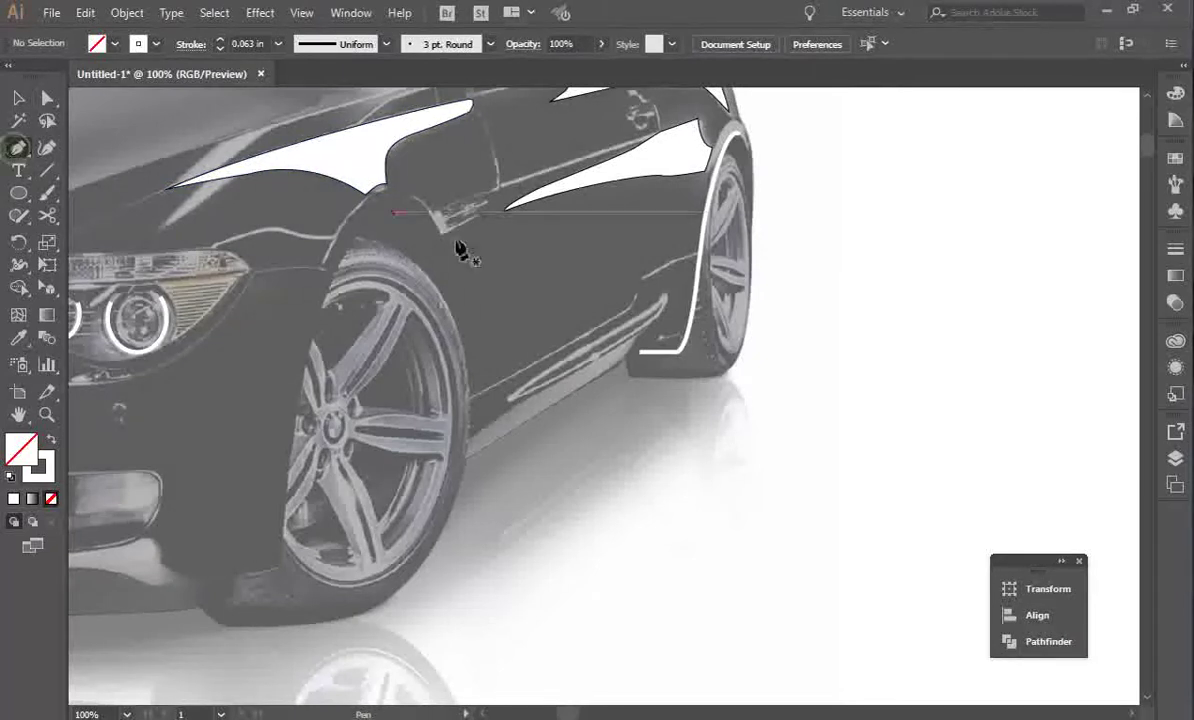
pyautogui.click(661, 301)
pyautogui.moveTo(524, 382); pyautogui.dragTo(463, 410)
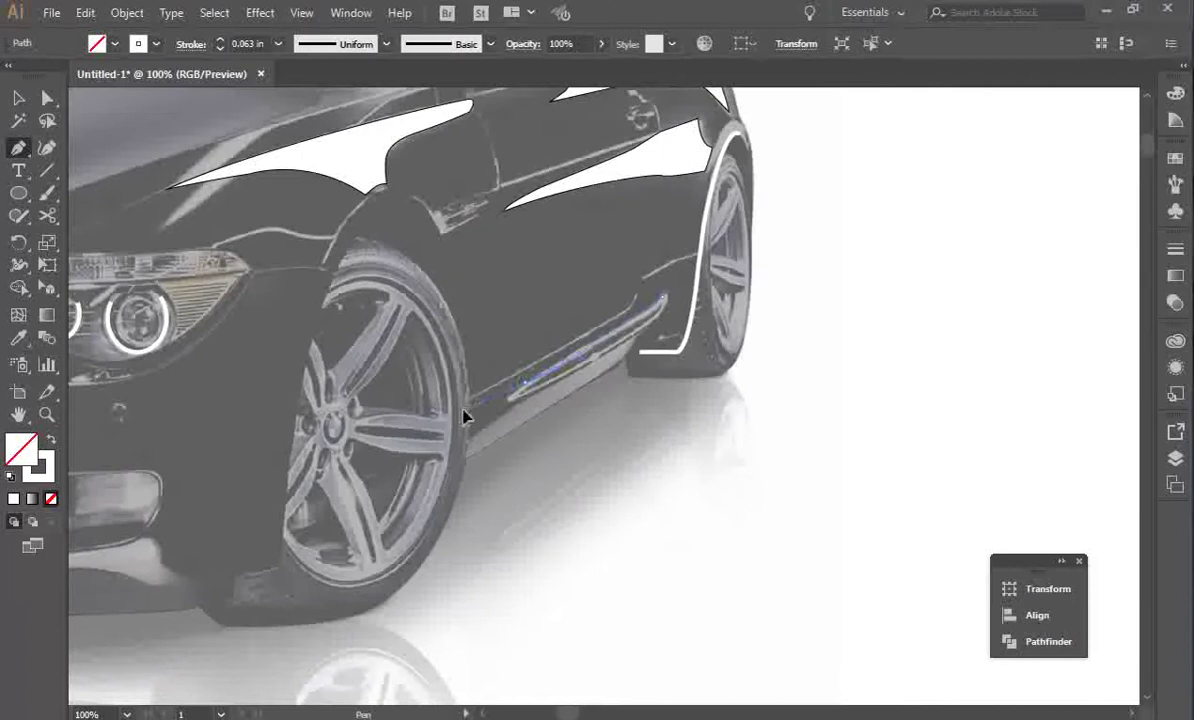
pyautogui.click(513, 401)
pyautogui.moveTo(520, 394); pyautogui.dragTo(523, 392)
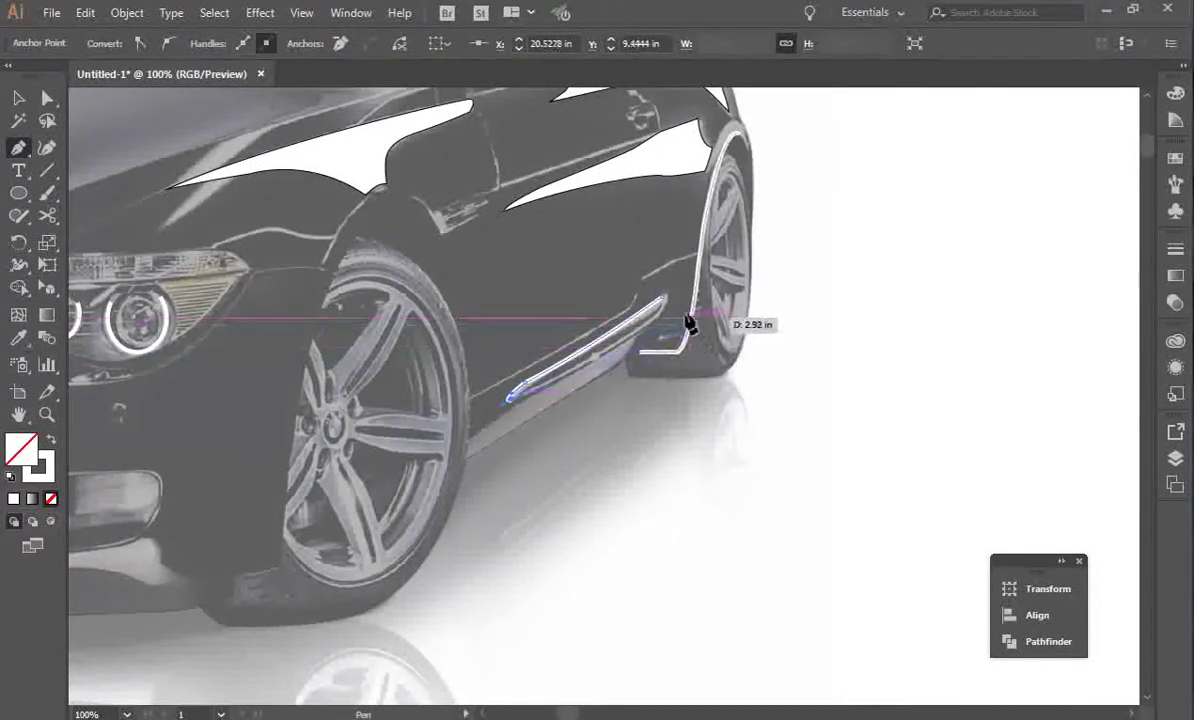
pyautogui.moveTo(661, 298); pyautogui.dragTo(661, 276)
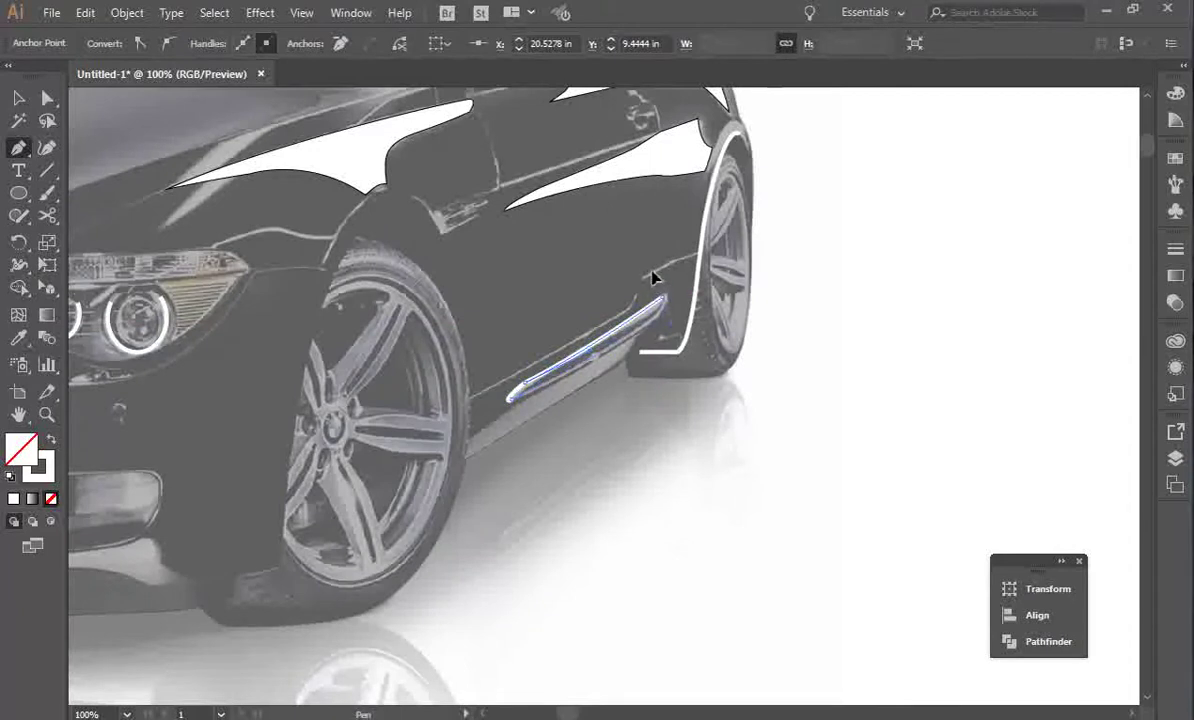
pyautogui.press('v')
pyautogui.click(797, 341)
# Give the side-sill reflection a 0.001 in stroke and a white fill.
pyautogui.click(655, 320)
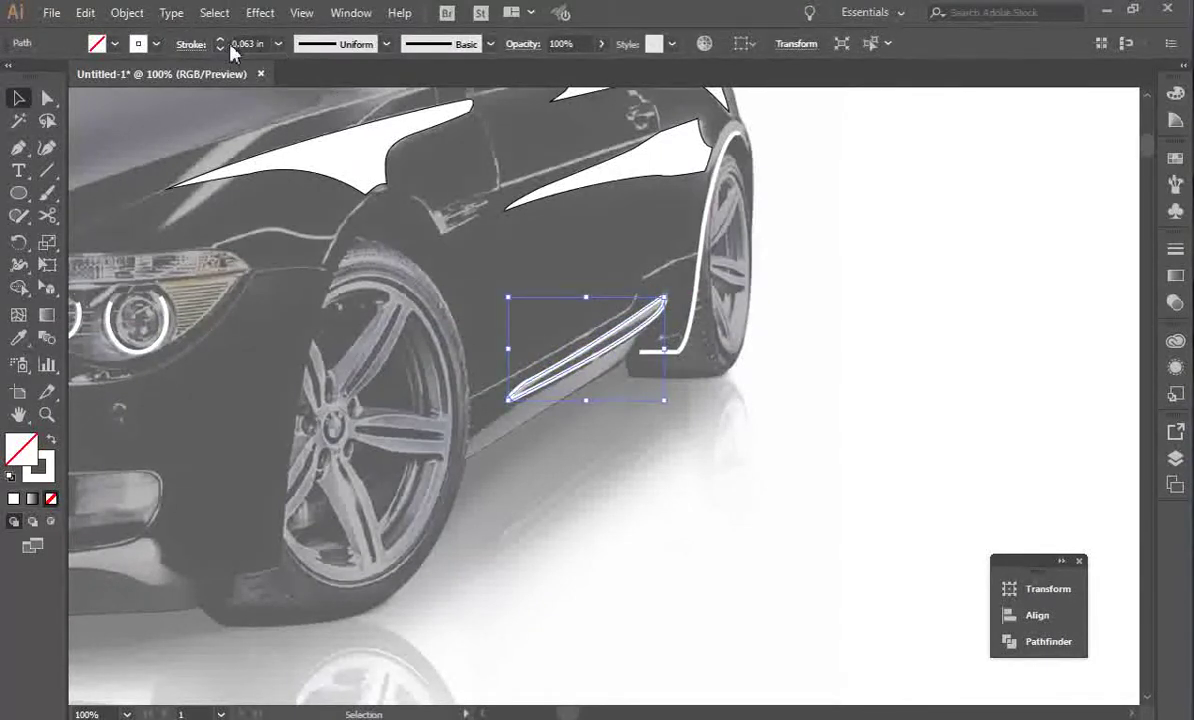
pyautogui.moveTo(231, 46); pyautogui.dragTo(278, 52)
pyautogui.write('0.001')
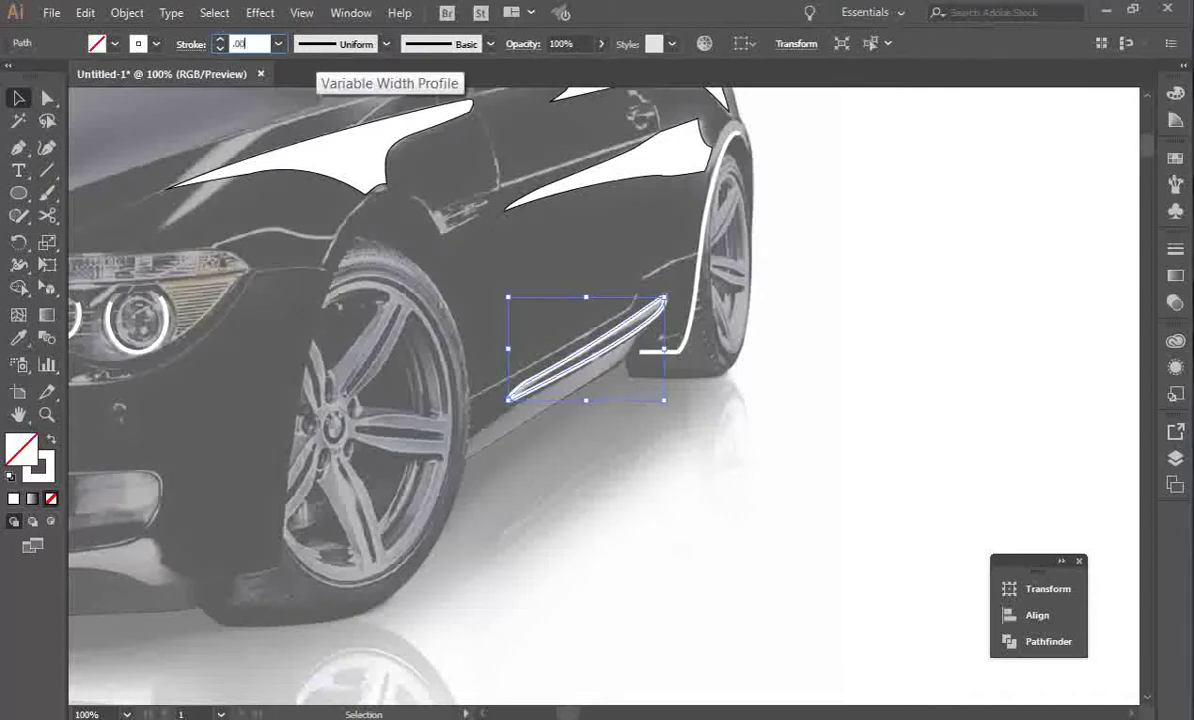
pyautogui.press('Return')
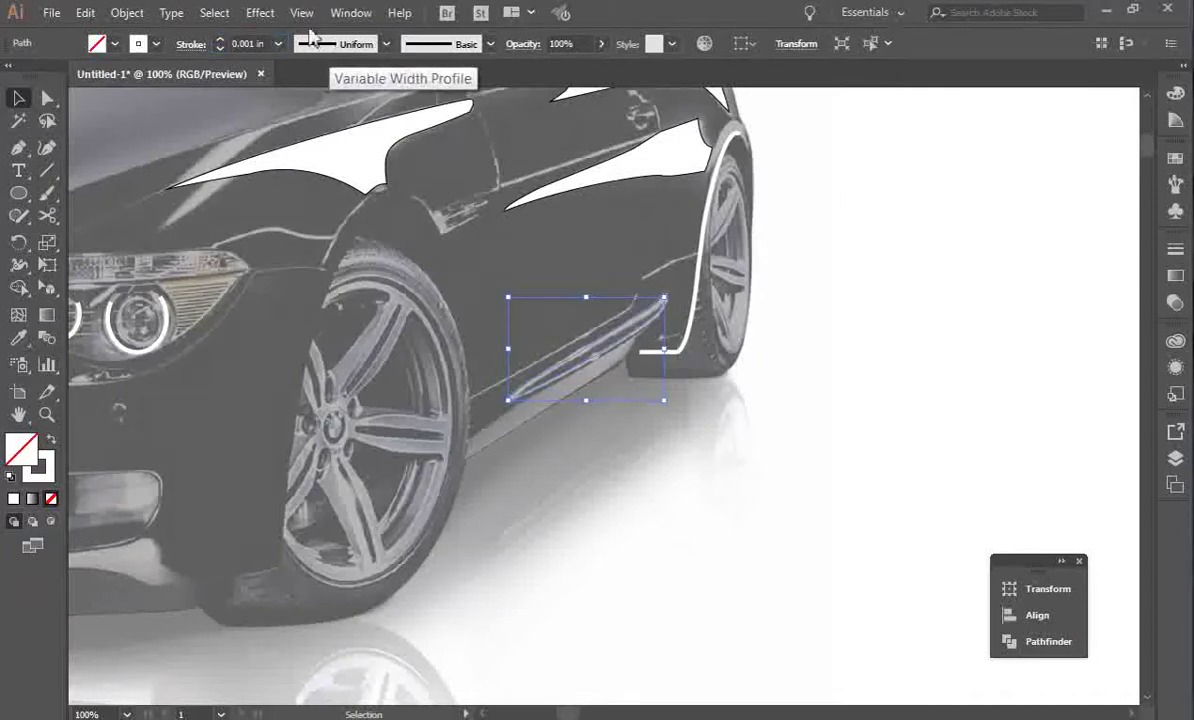
pyautogui.click(99, 44)
pyautogui.click(37, 77)
pyautogui.click(37, 77)
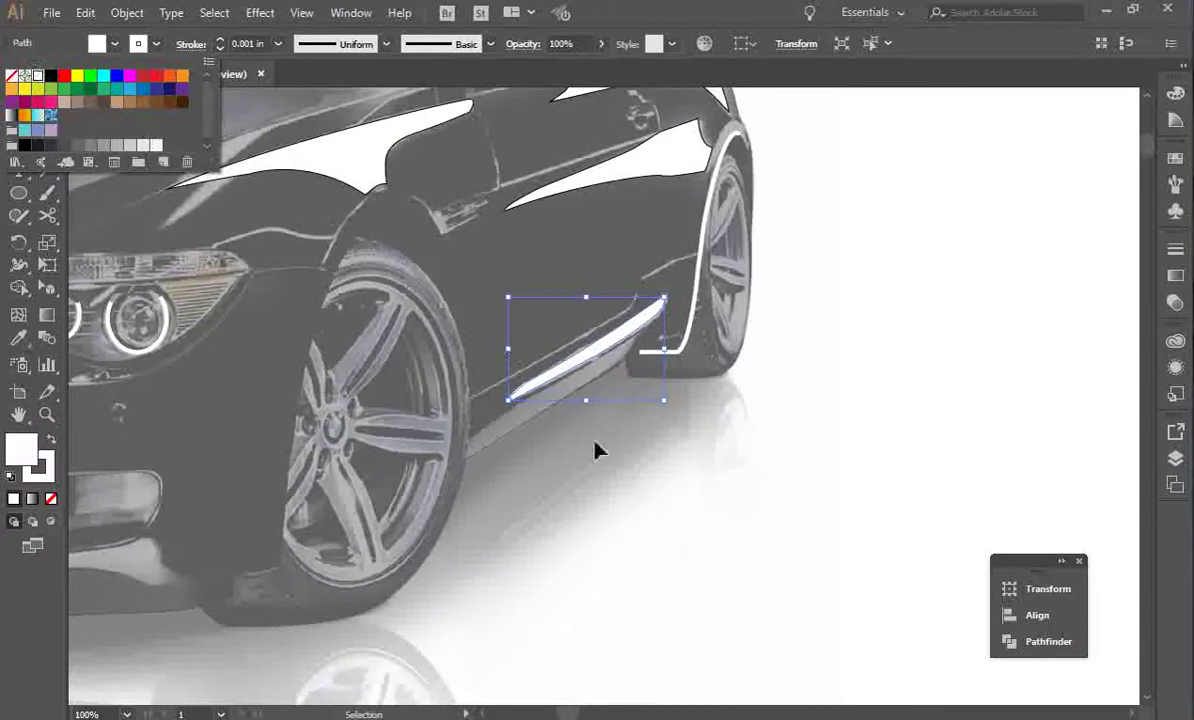
pyautogui.click(634, 498)
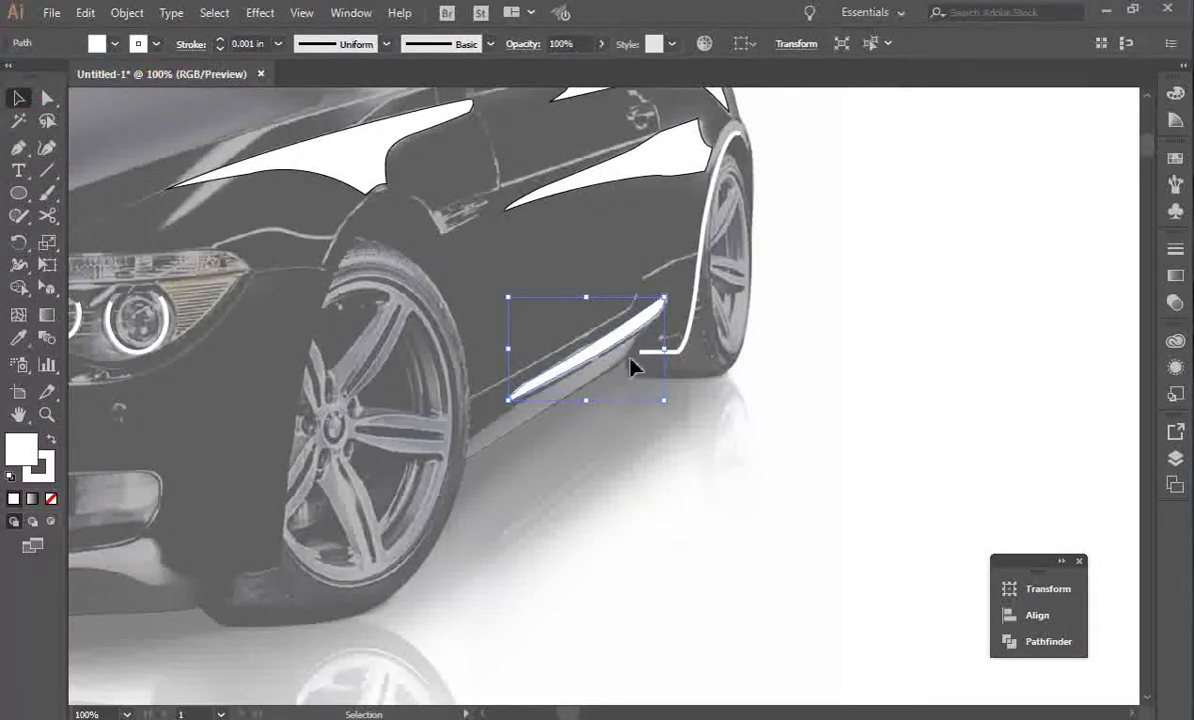
pyautogui.click(699, 418)
# Trace the door's front seam from the fender reflection's tip as an open white 0.063 in line and raise its lower end just above the sill.
pyautogui.press('a')
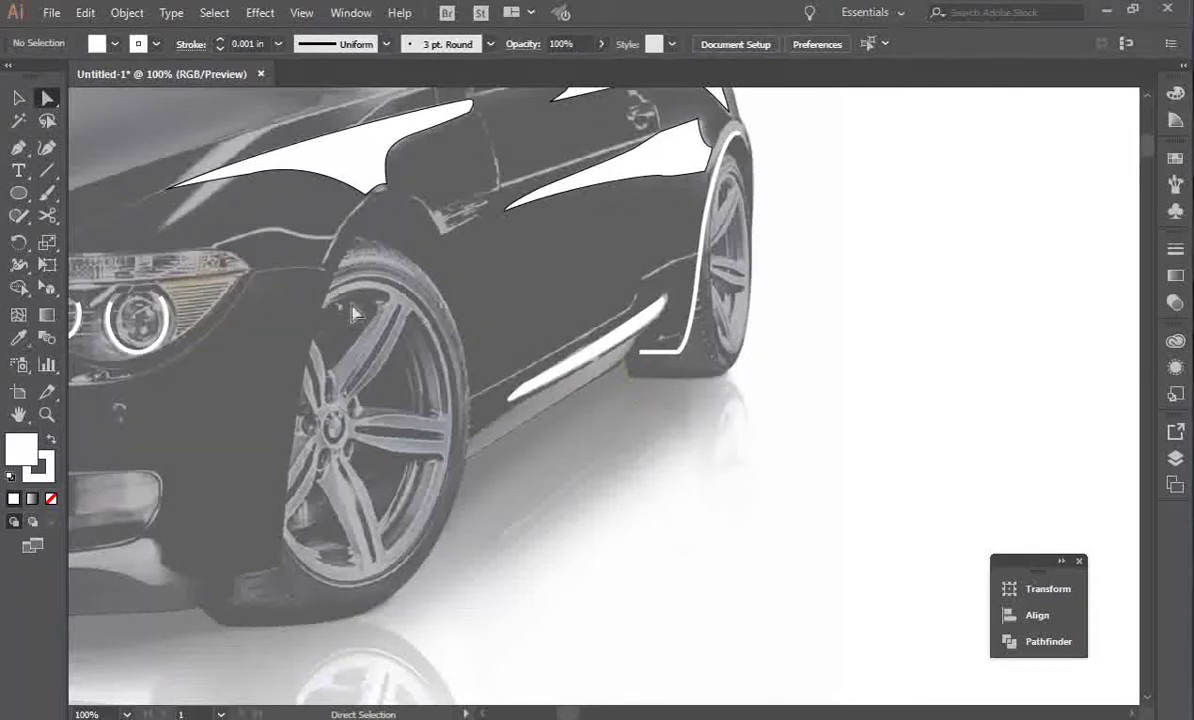
pyautogui.click(18, 414)
pyautogui.moveTo(390, 260); pyautogui.dragTo(581, 434)
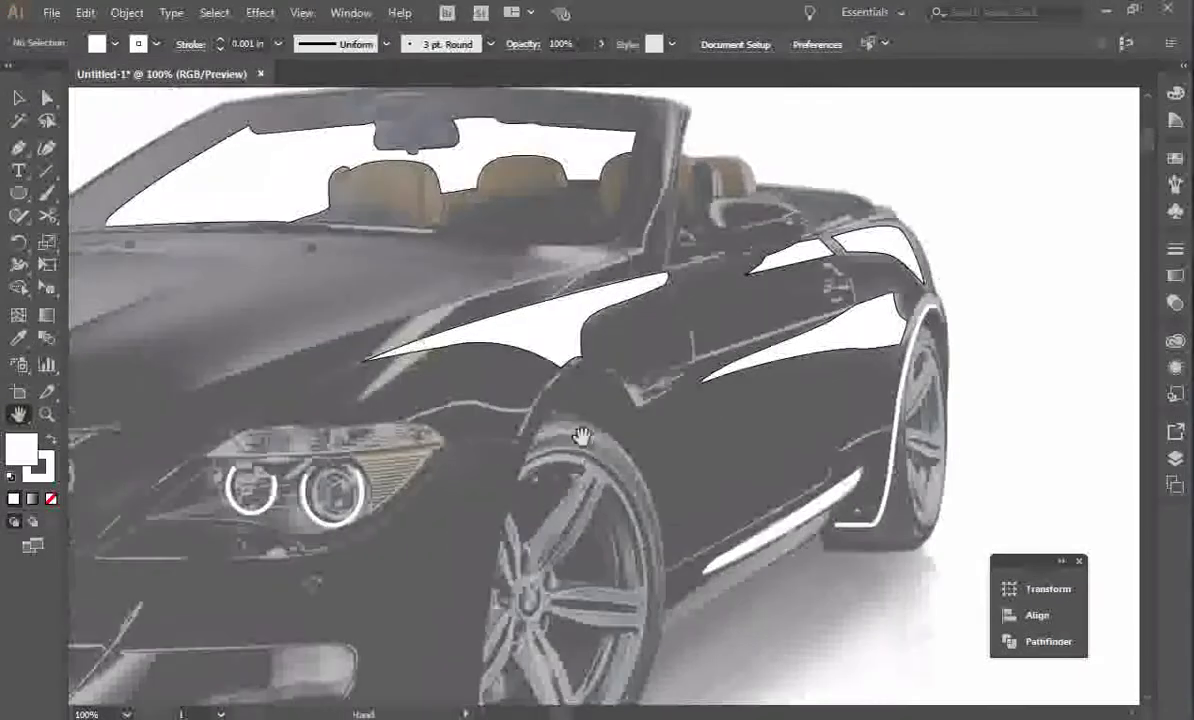
pyautogui.moveTo(546, 357); pyautogui.dragTo(540, 346)
pyautogui.scroll(-1, 540, 346)
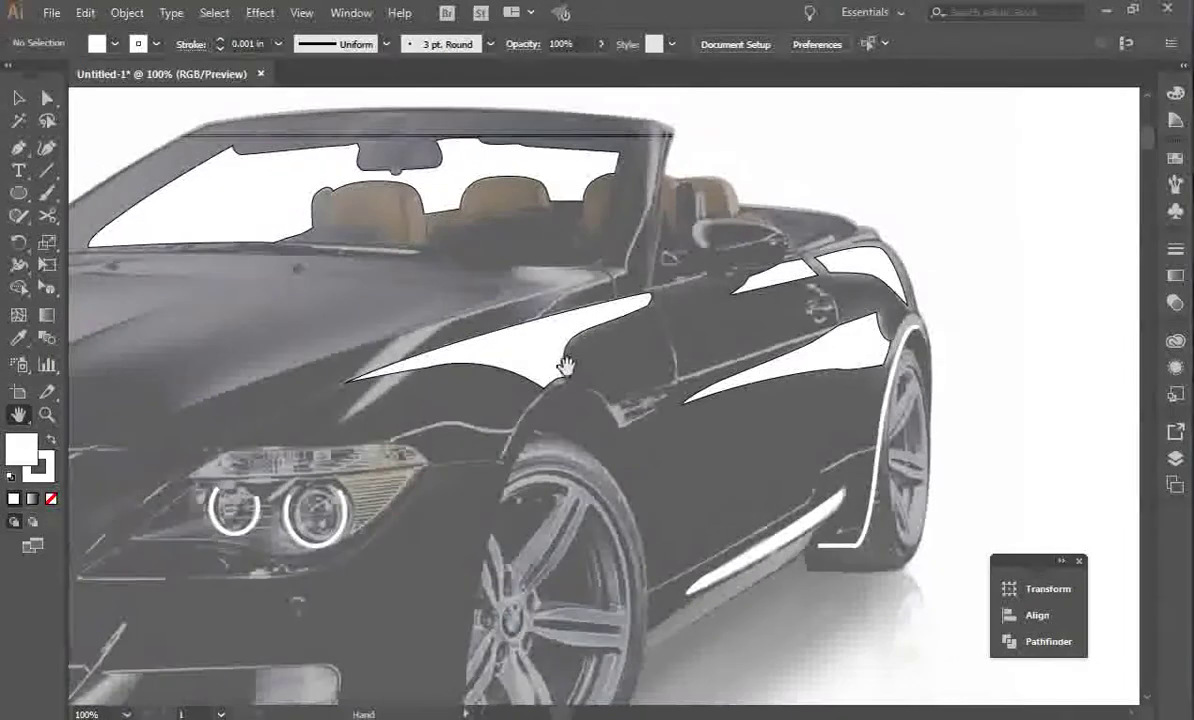
pyautogui.scroll(-1, 555, 358)
pyautogui.press('v')
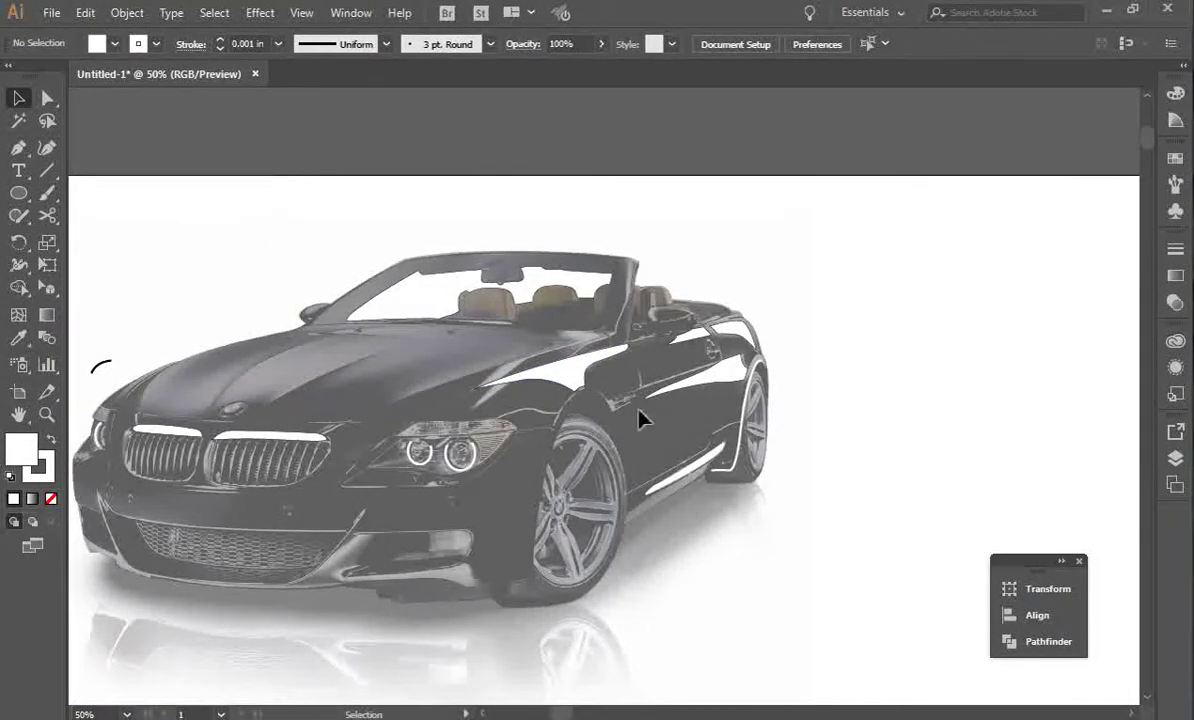
pyautogui.click(740, 452)
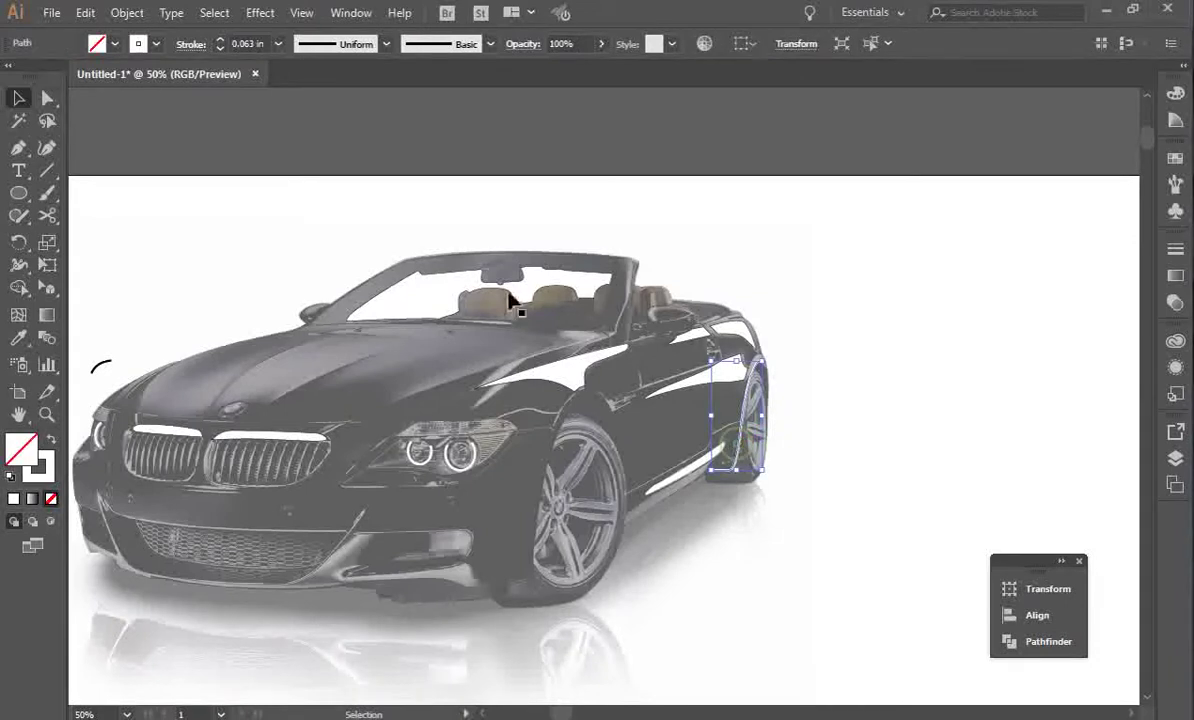
pyautogui.click(18, 120)
pyautogui.moveTo(18, 148); pyautogui.dragTo(90, 147)
pyautogui.moveTo(627, 349); pyautogui.dragTo(636, 488)
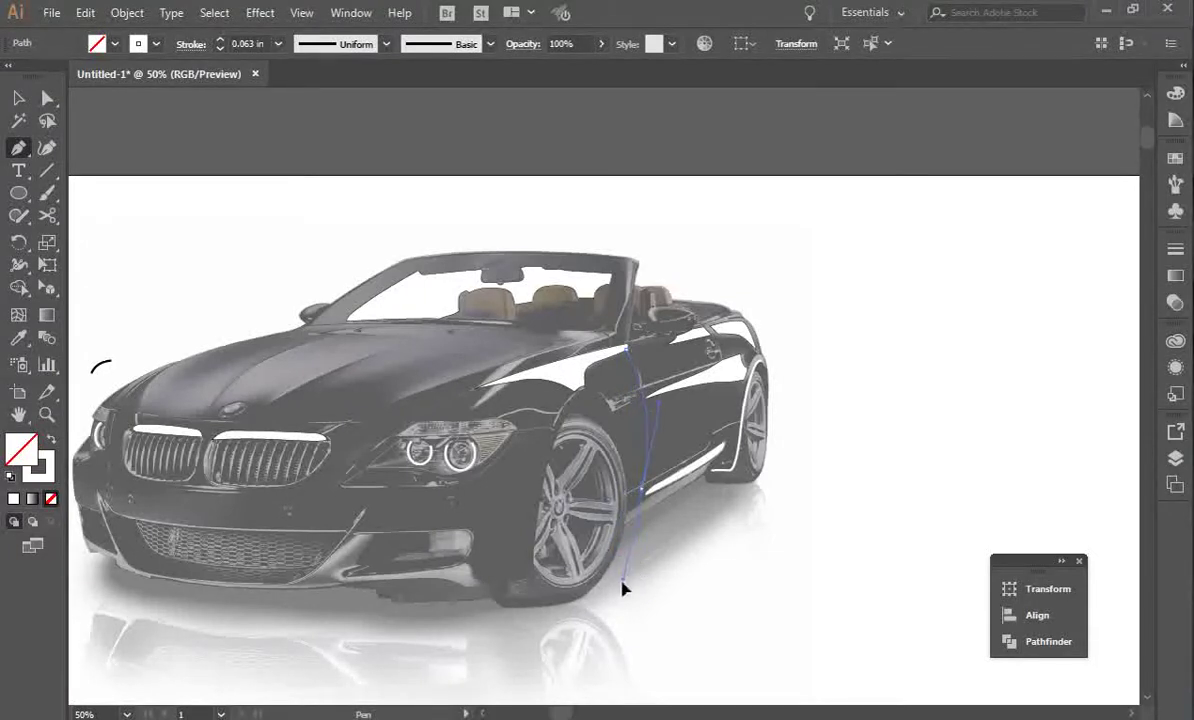
pyautogui.moveTo(632, 615); pyautogui.dragTo(693, 499)
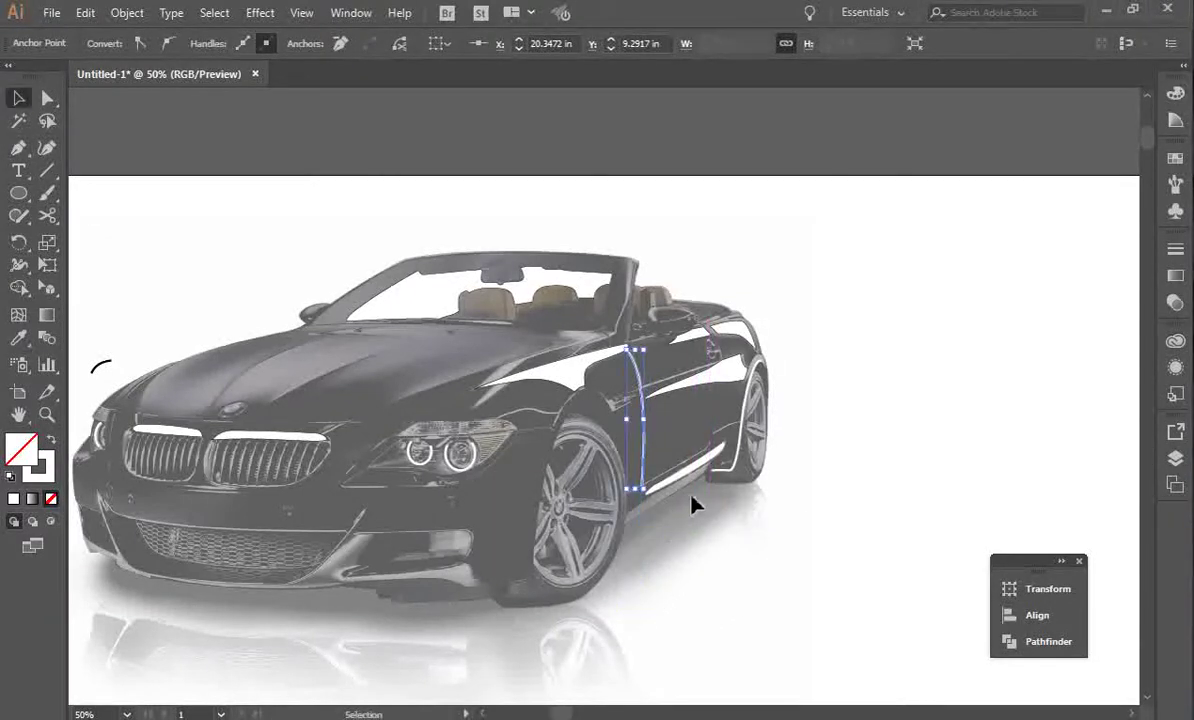
pyautogui.keyDown('ctrl'); pyautogui.click(806, 482); pyautogui.keyUp('ctrl')
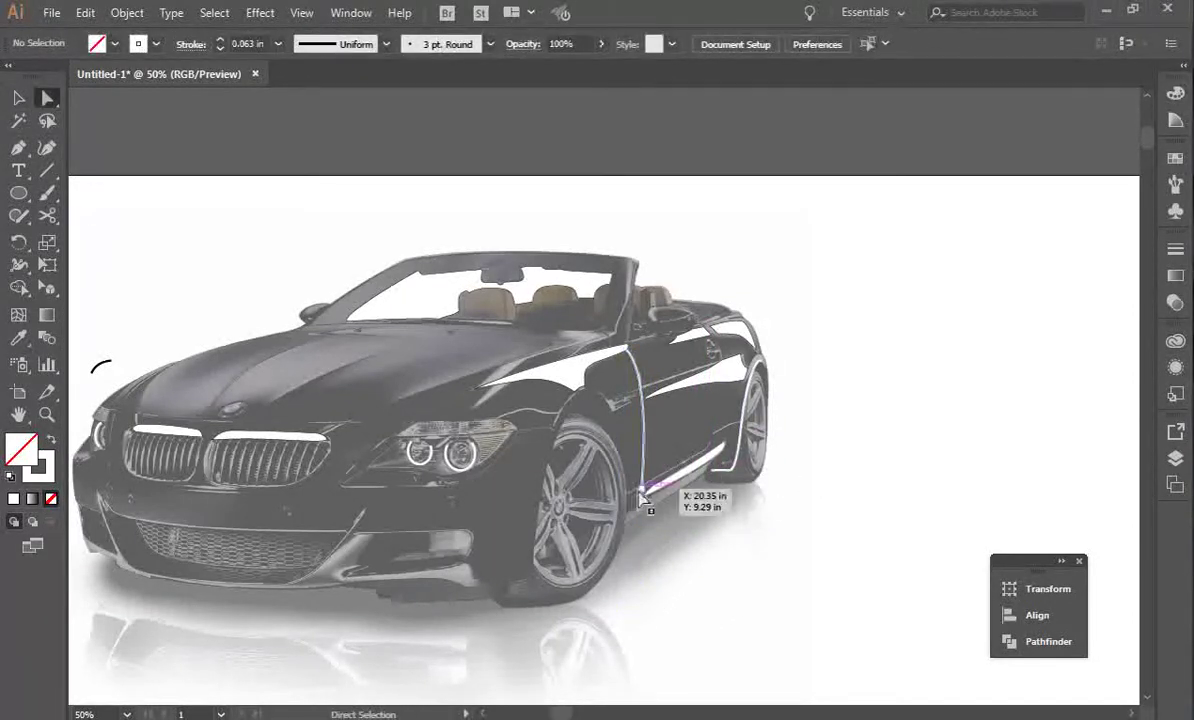
pyautogui.moveTo(646, 497); pyautogui.dragTo(643, 477)
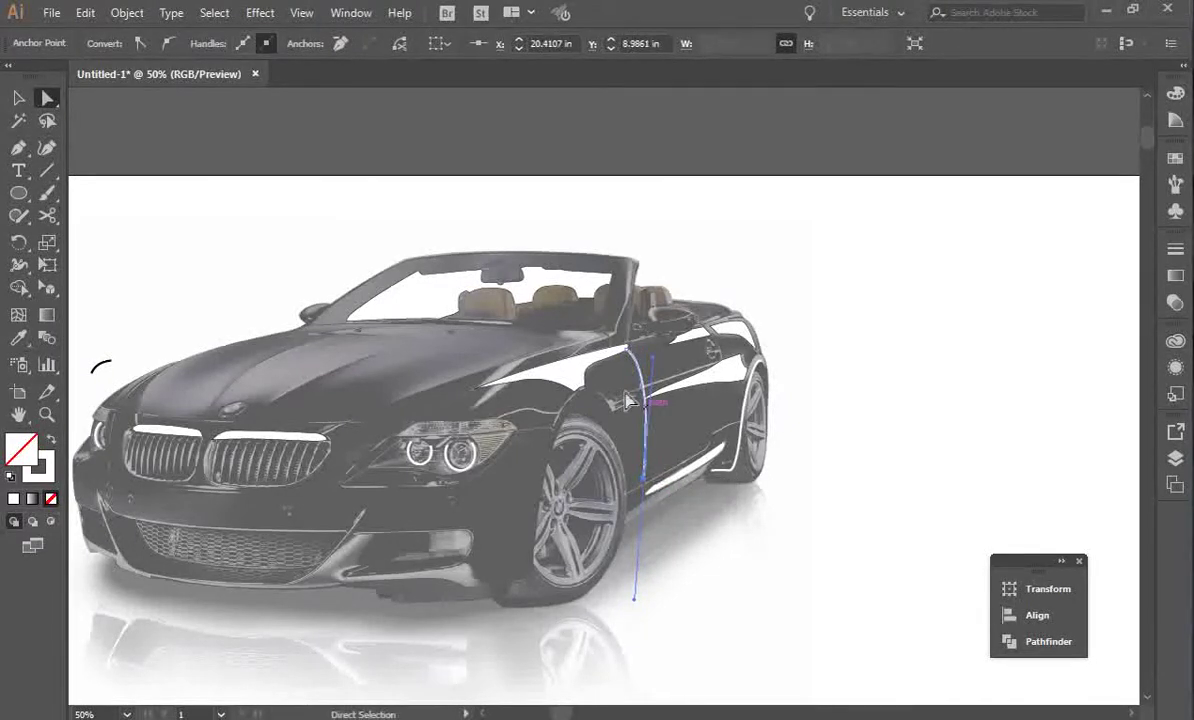
# Trace the front wheel arch as an open white 0.063 in line, ending in a stepped edge at the bumper's lower corner.
pyautogui.click(18, 147)
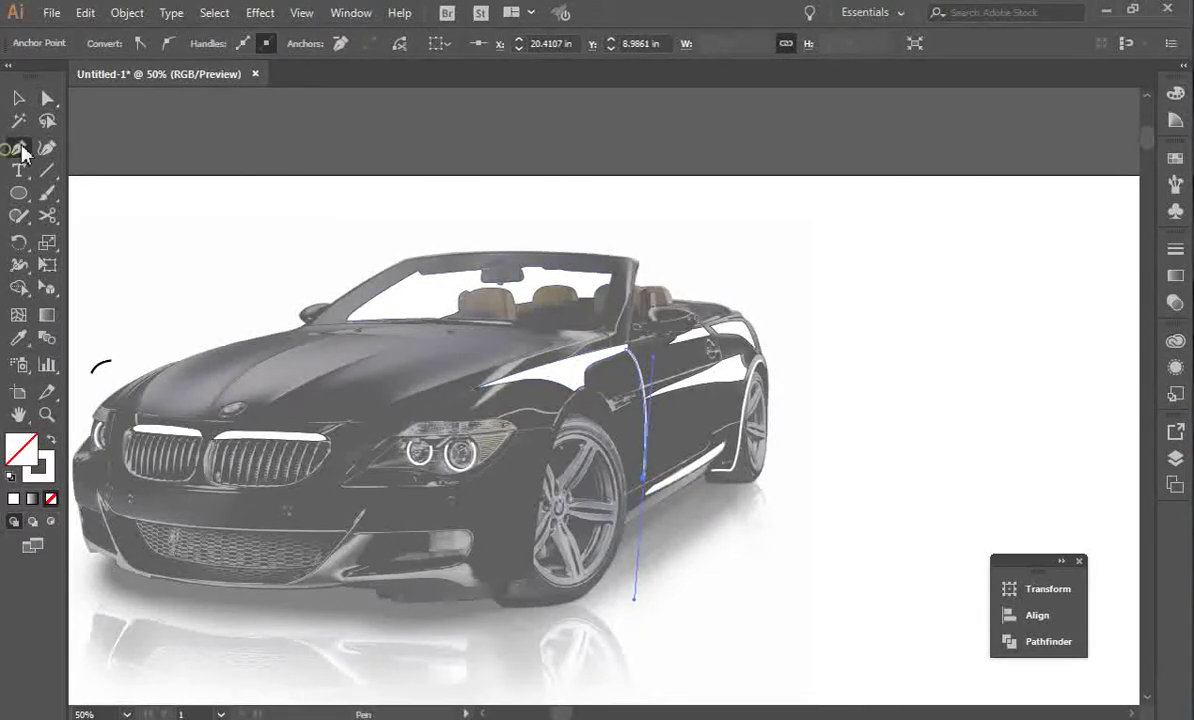
pyautogui.moveTo(621, 446); pyautogui.dragTo(576, 398)
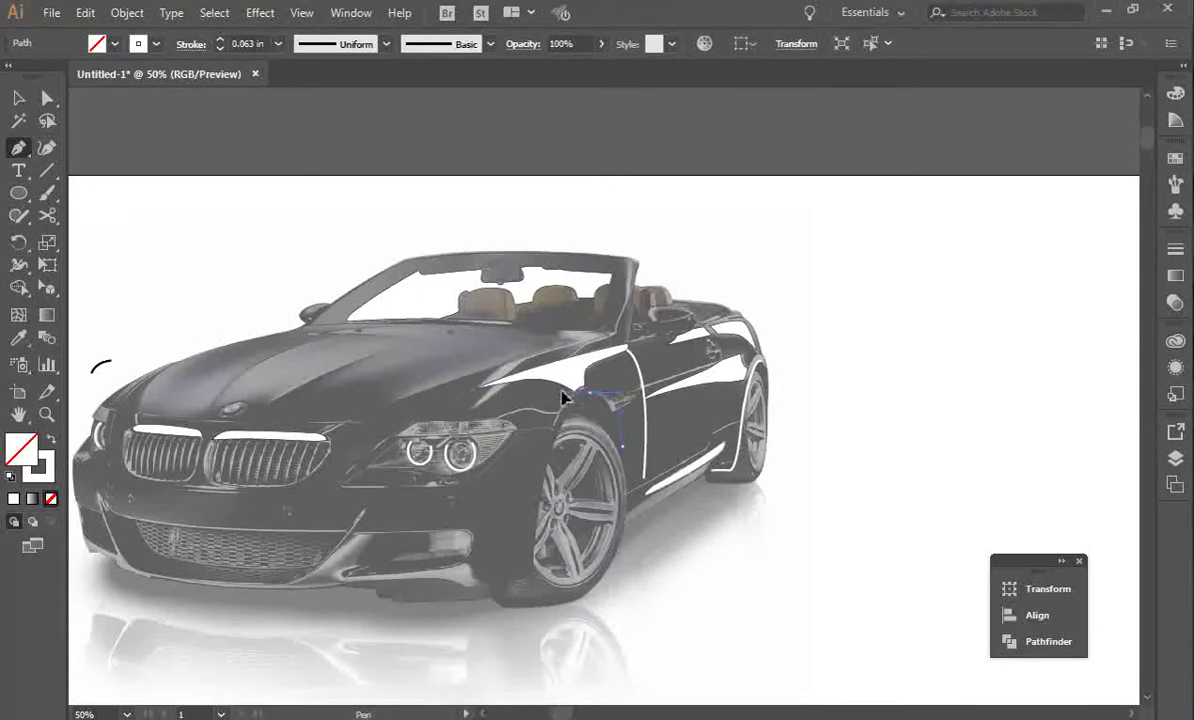
pyautogui.moveTo(578, 403); pyautogui.dragTo(519, 616)
pyautogui.moveTo(547, 660); pyautogui.dragTo(520, 368)
pyautogui.click(510, 371)
pyautogui.click(510, 379)
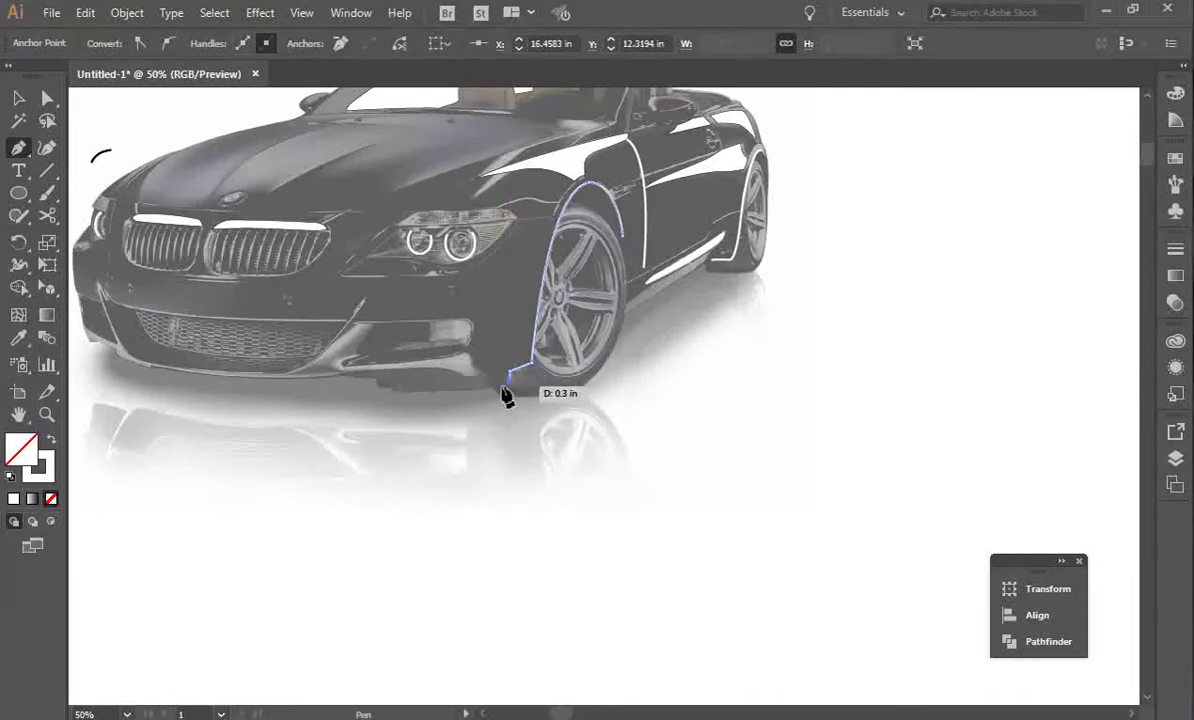
pyautogui.click(500, 385)
pyautogui.press('v')
pyautogui.click(672, 421)
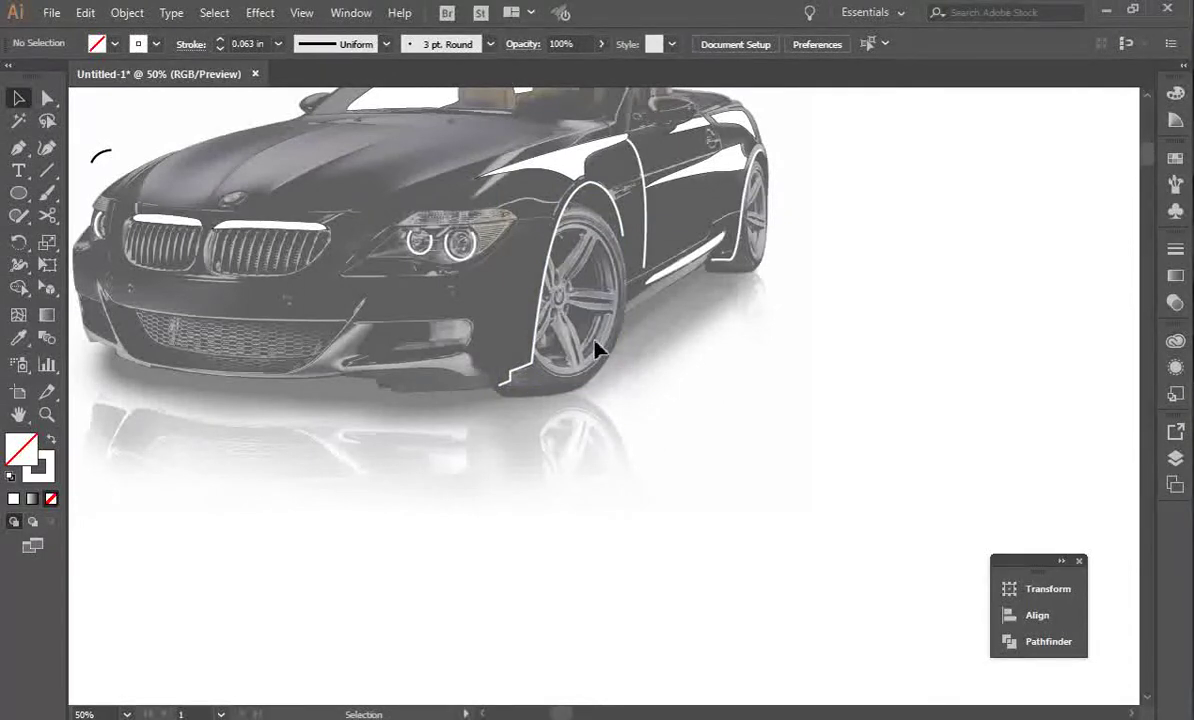
pyautogui.scroll(-1, 595, 350)
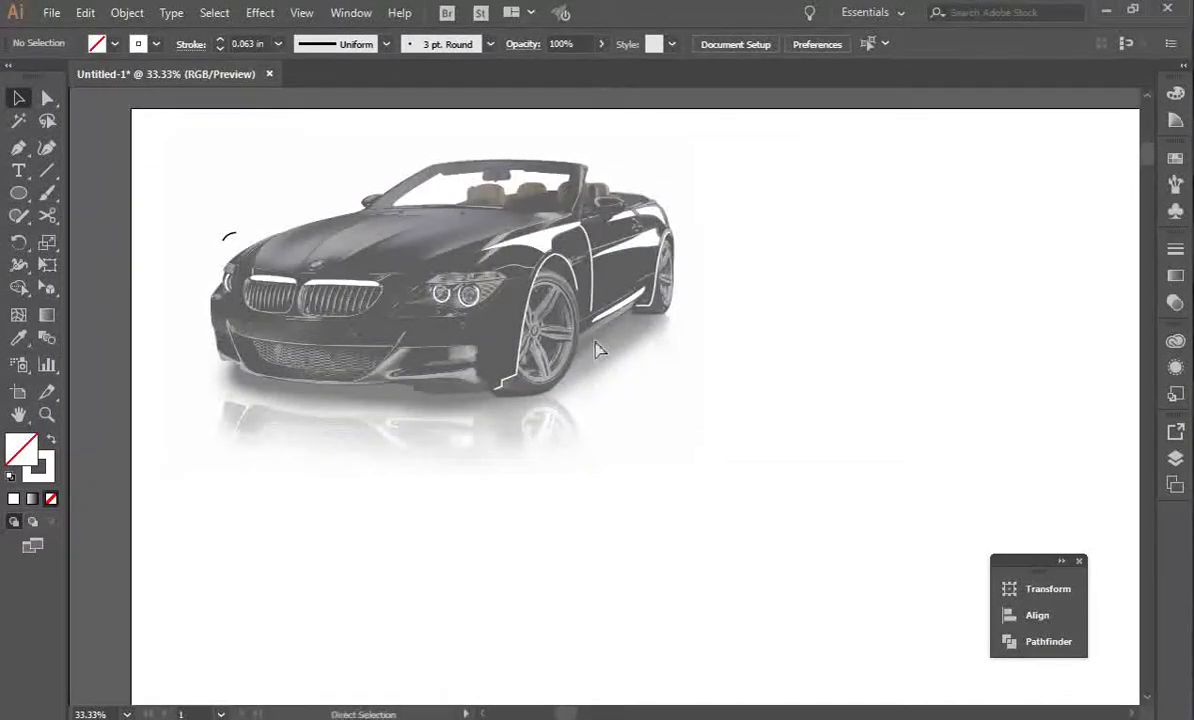
# Trace the short fender edge just outside the front wheel arch as an open white 0.063 in line below the fender reflection.
pyautogui.scroll(2, 595, 350)
pyautogui.click(19, 414)
pyautogui.moveTo(402, 366); pyautogui.dragTo(463, 550)
pyautogui.hotkey('ctrl', '+')
pyautogui.hotkey('ctrl', '+')
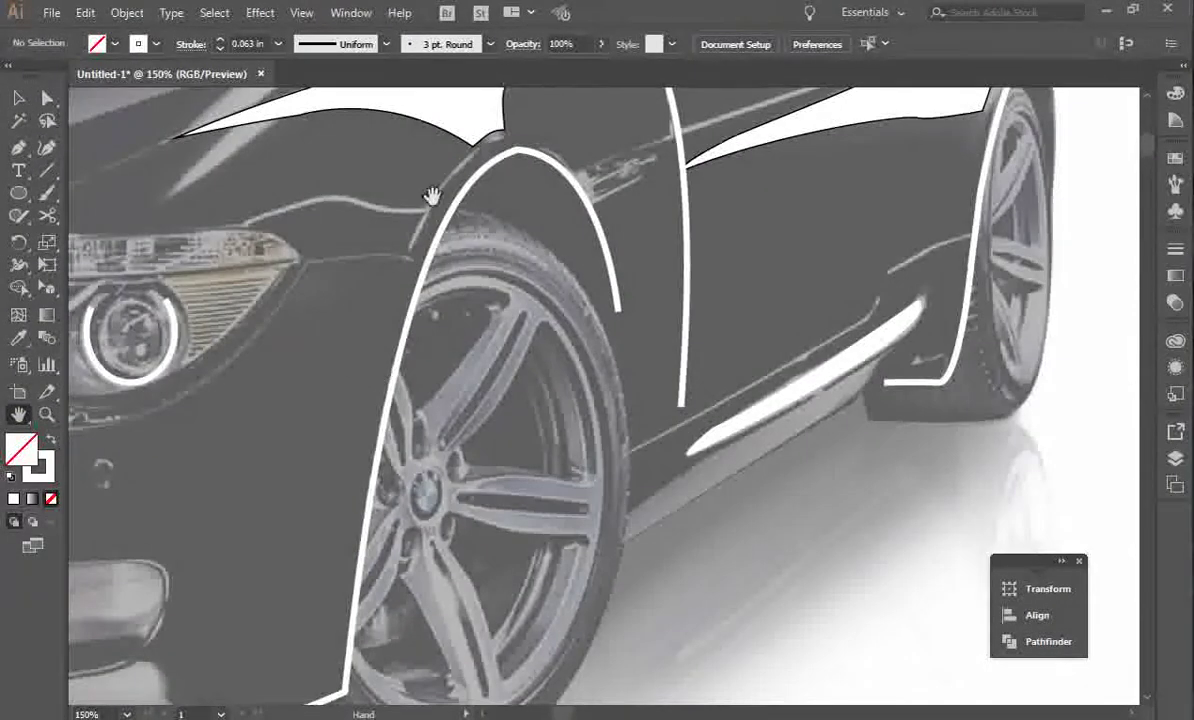
pyautogui.press('v')
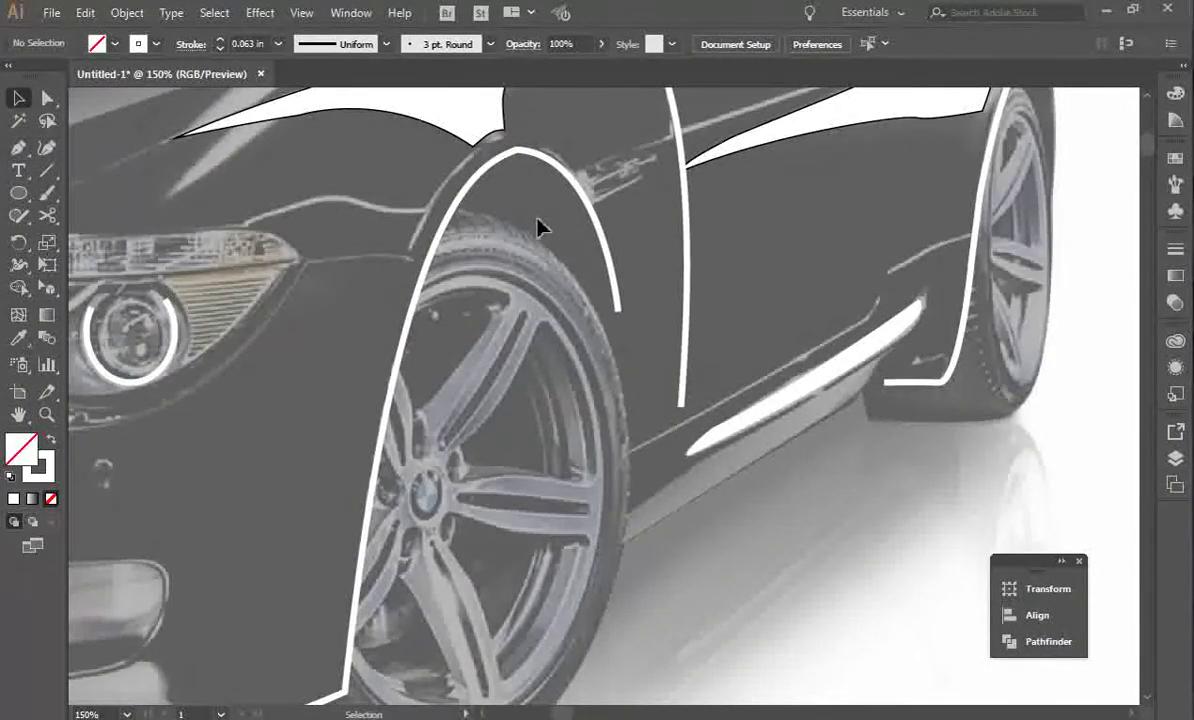
pyautogui.click(488, 160)
pyautogui.click(18, 147)
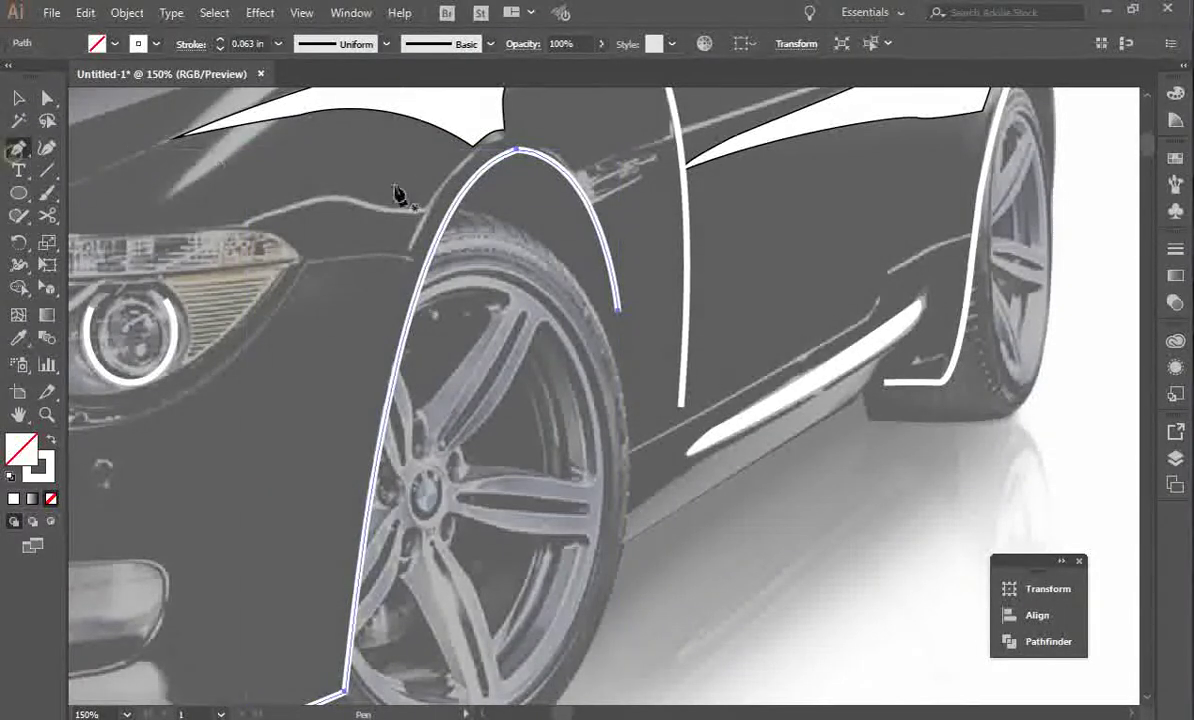
pyautogui.moveTo(463, 160); pyautogui.dragTo(415, 258)
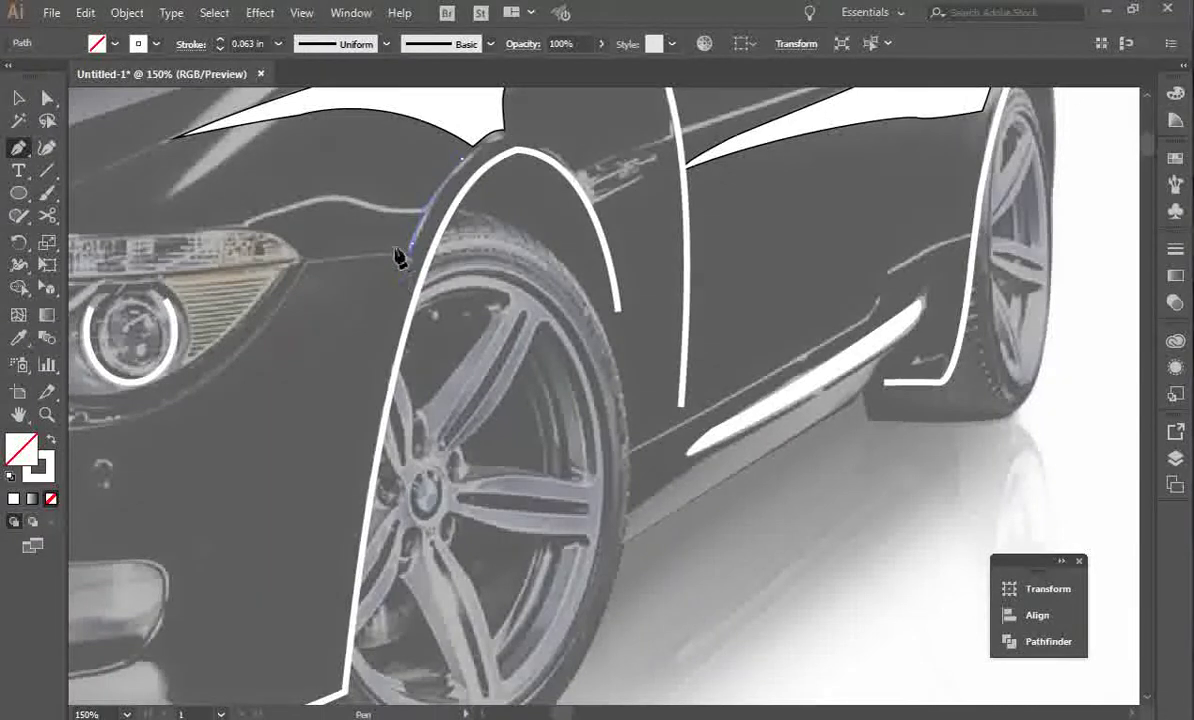
pyautogui.press('v')
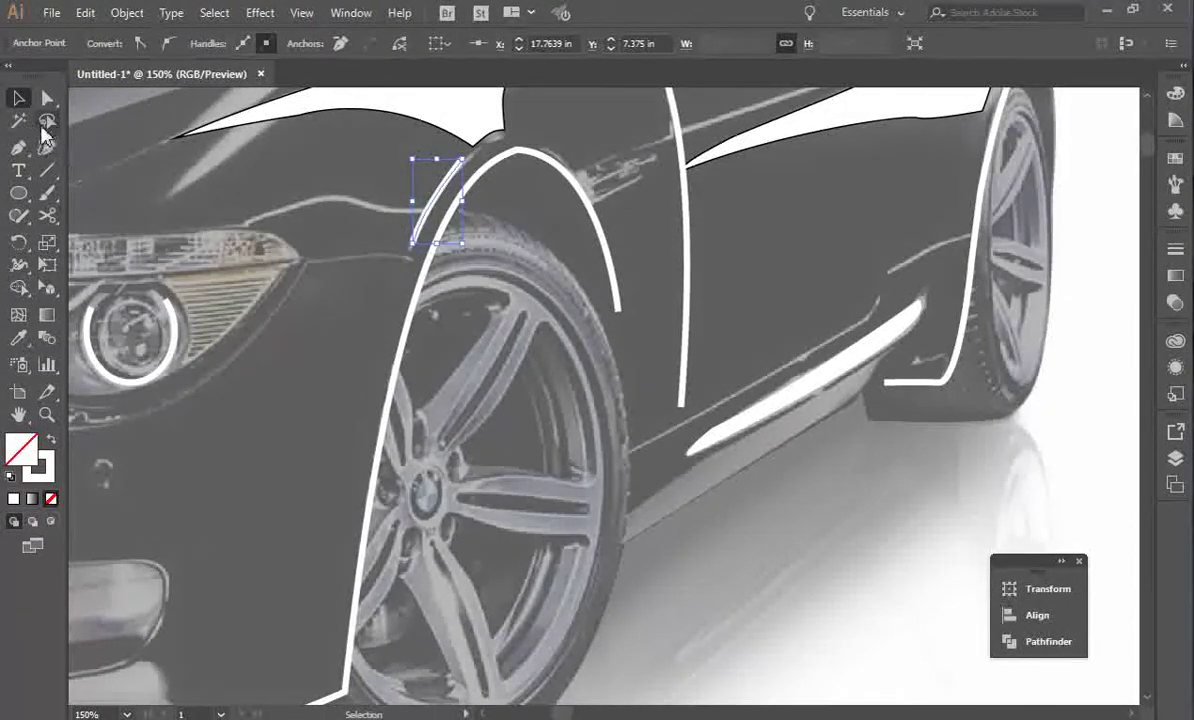
# Trace the seam from the front wheel arch around the headlight's lower edge toward the grille as an open white 0.063 in line.
pyautogui.click(18, 147)
pyautogui.click(405, 260)
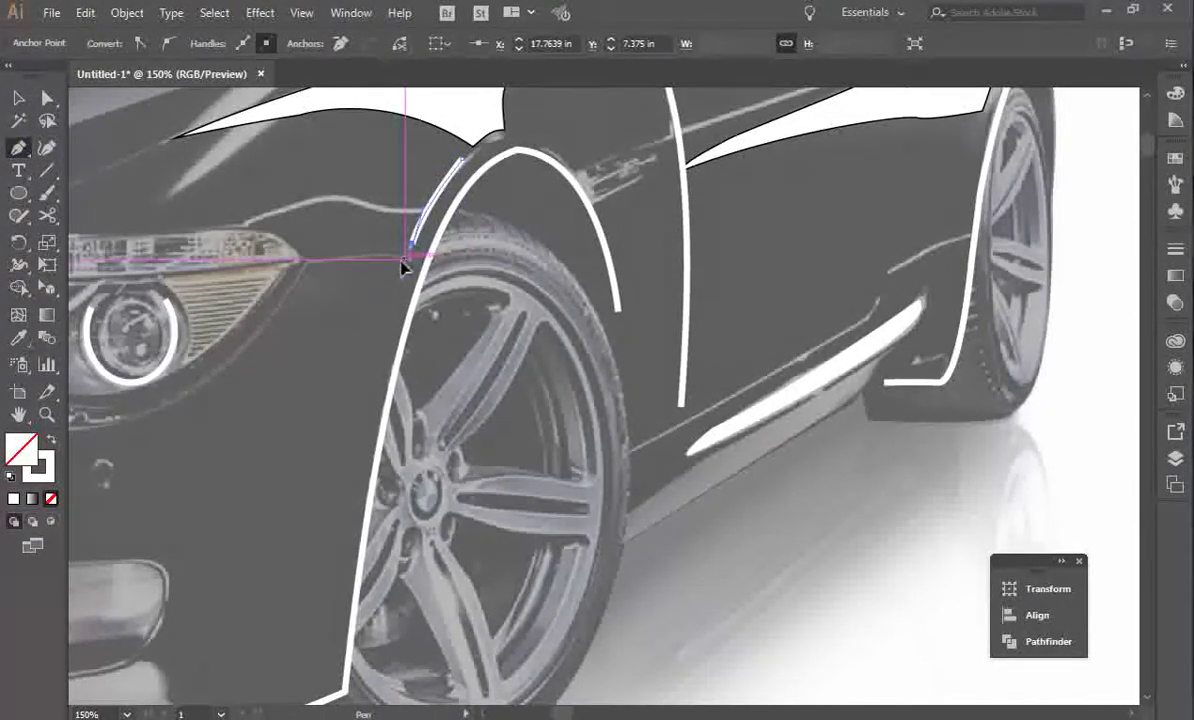
pyautogui.moveTo(312, 264)
pyautogui.mouseDown()
pyautogui.moveTo(250, 273)
pyautogui.moveTo(302, 276)
pyautogui.mouseUp()
pyautogui.moveTo(130, 416); pyautogui.dragTo(371, 433)
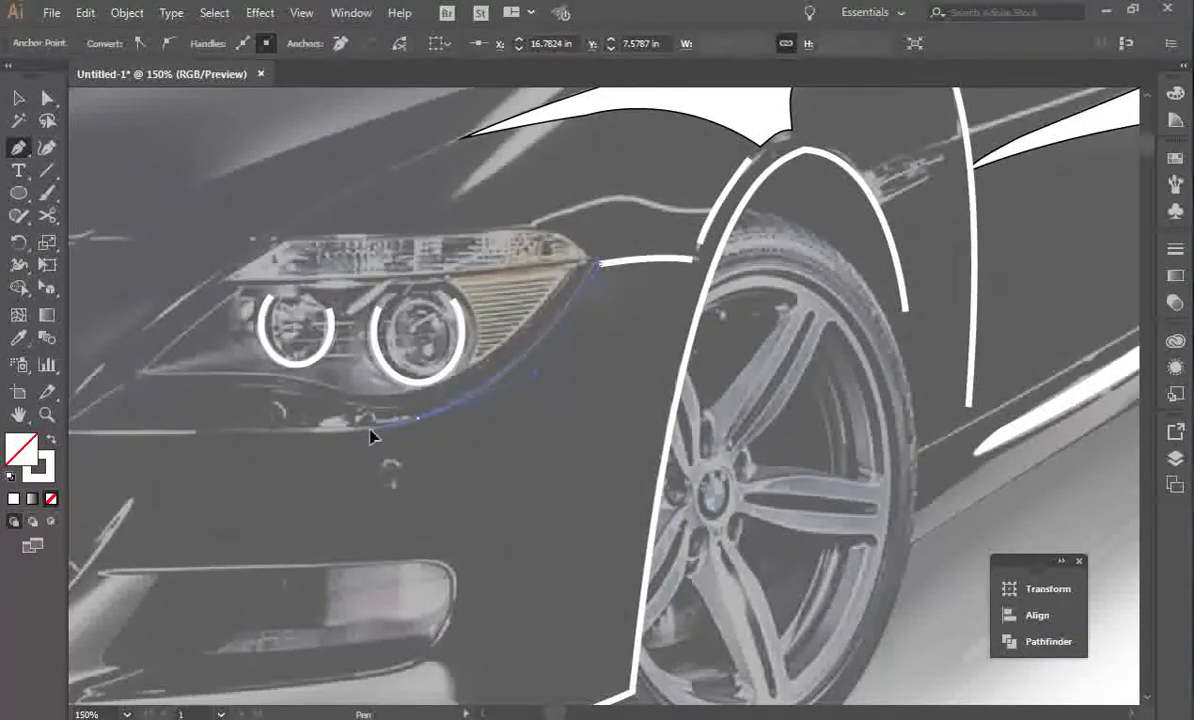
pyautogui.click(258, 429)
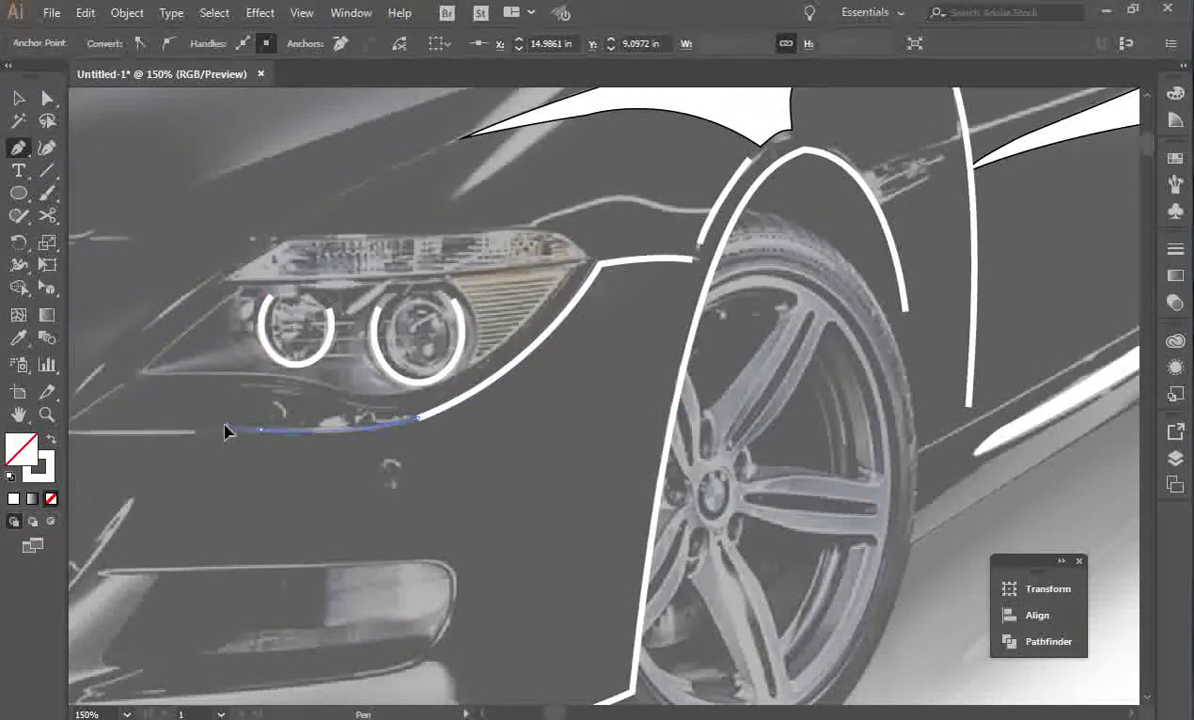
pyautogui.moveTo(197, 436)
pyautogui.mouseDown()
pyautogui.moveTo(274, 632)
pyautogui.moveTo(480, 714)
pyautogui.mouseUp()
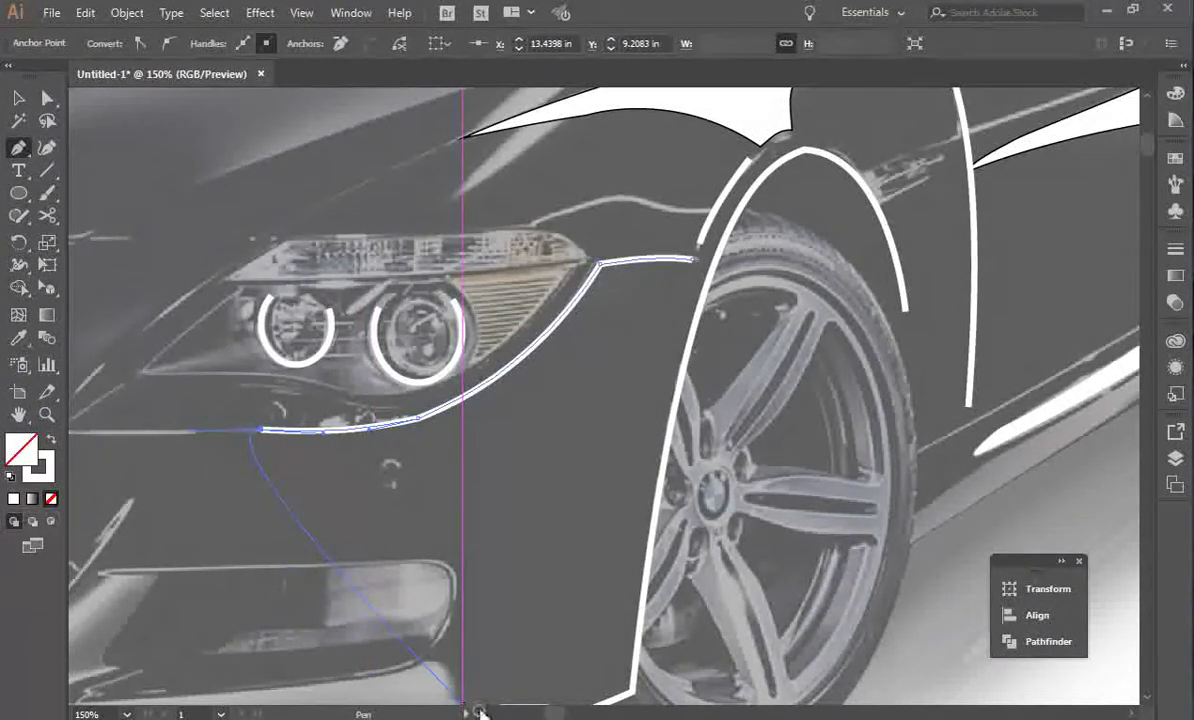
pyautogui.click(481, 713)
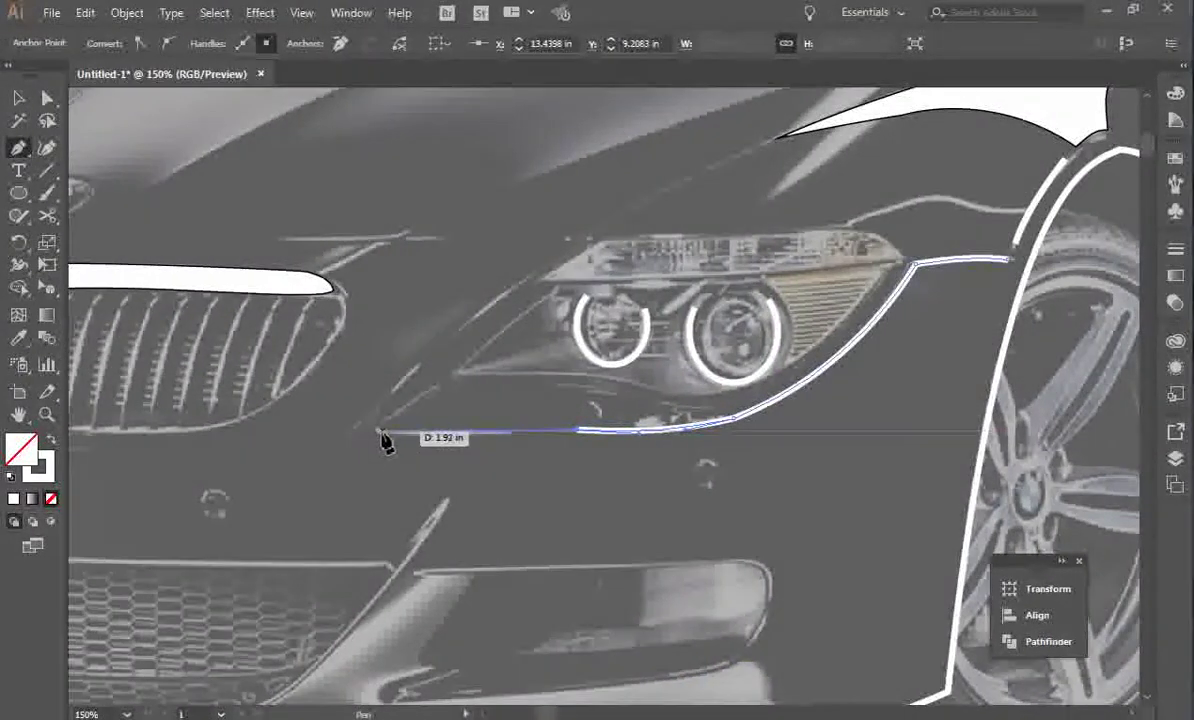
pyautogui.click(380, 431)
pyautogui.press('v')
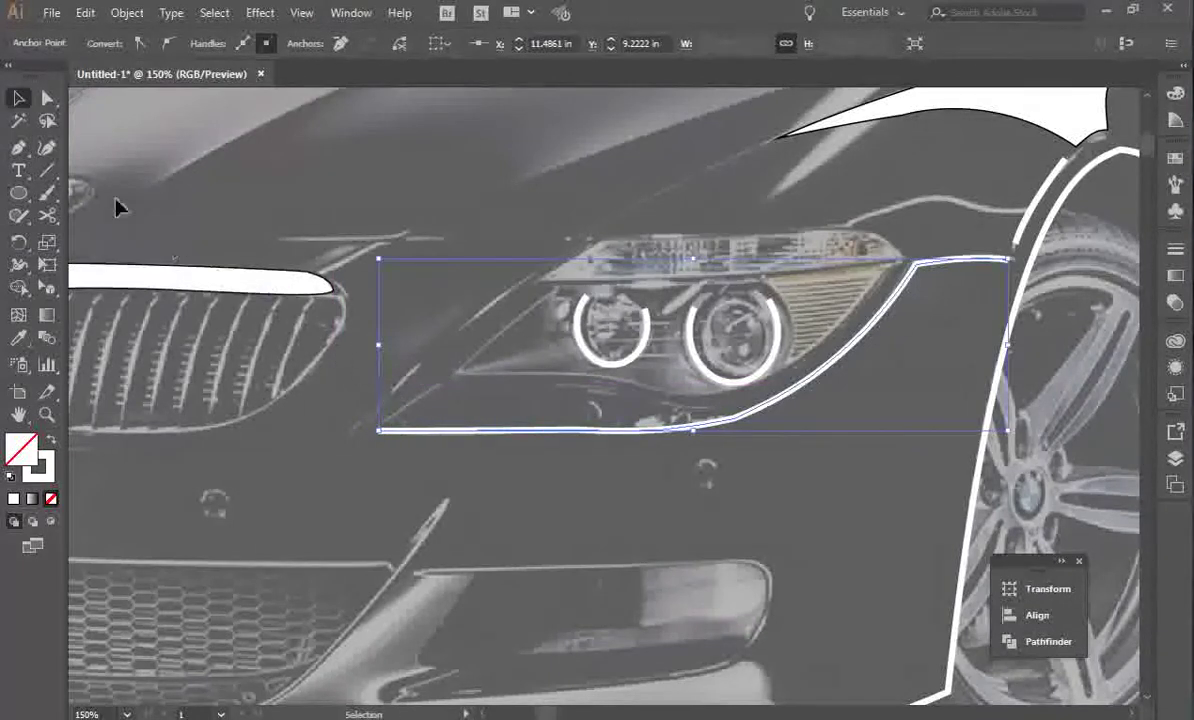
# Trace the headlight's slanted inner edge on the grille side as a short open white 0.063 in line.
pyautogui.click(19, 148)
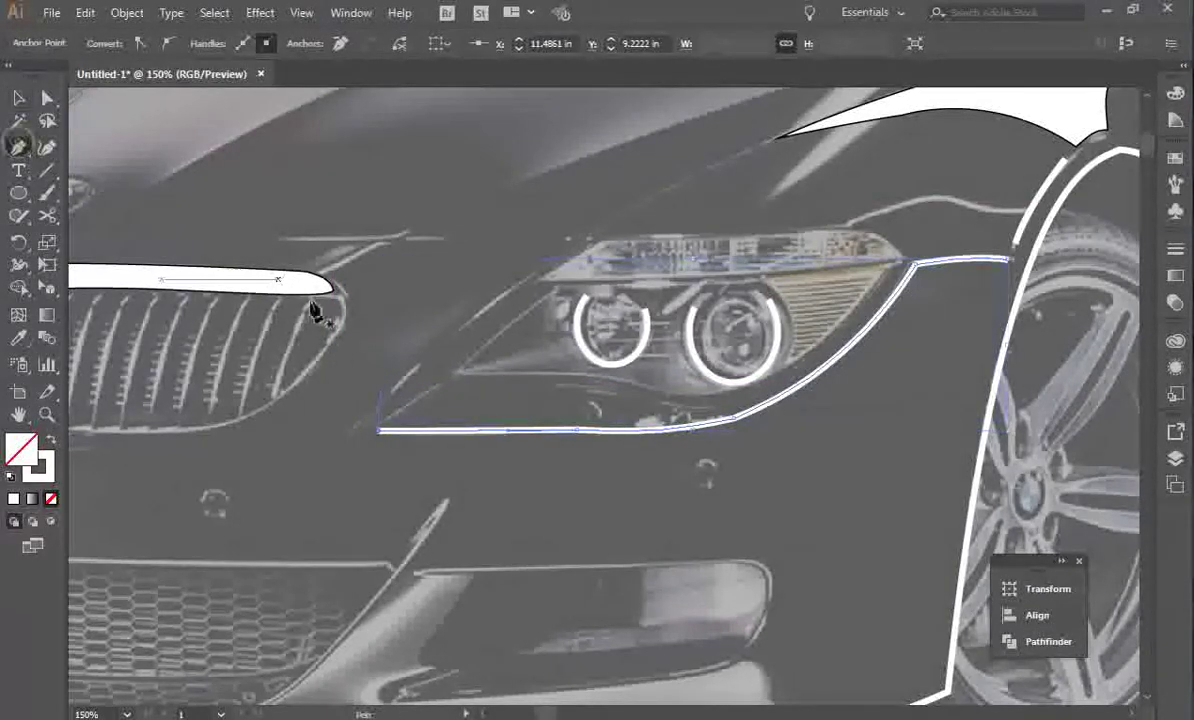
pyautogui.click(376, 406)
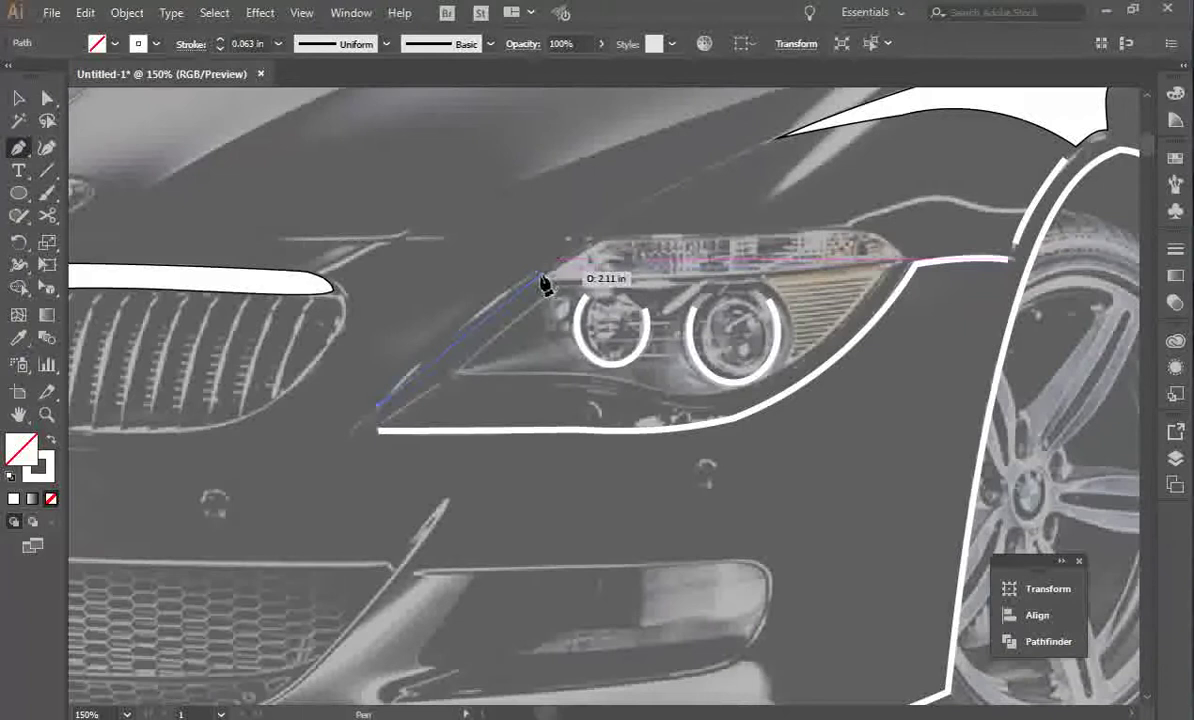
pyautogui.moveTo(503, 295); pyautogui.dragTo(558, 268)
pyautogui.press('v')
# Trace the headlight's upper lens band as a closed white shape with the grille trim's 0.014 in black stroke and slightly narrow its wheel-side end.
pyautogui.click(306, 280)
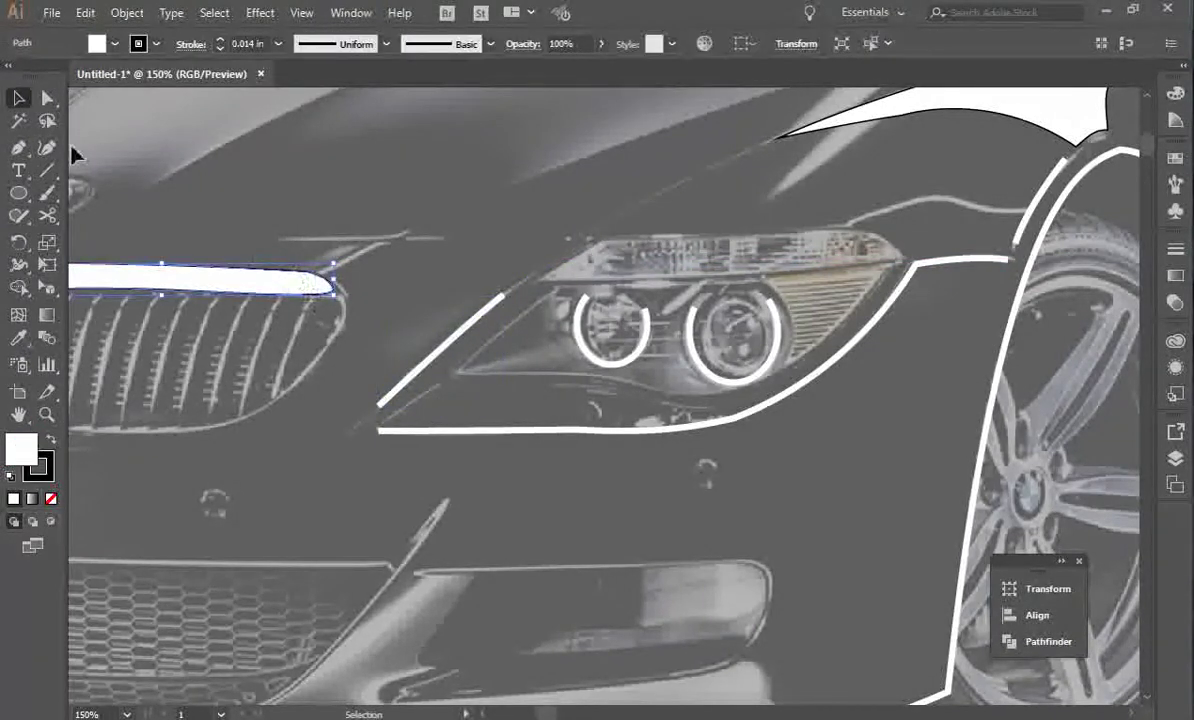
pyautogui.click(18, 147)
pyautogui.click(598, 232)
pyautogui.moveTo(794, 235); pyautogui.dragTo(816, 232)
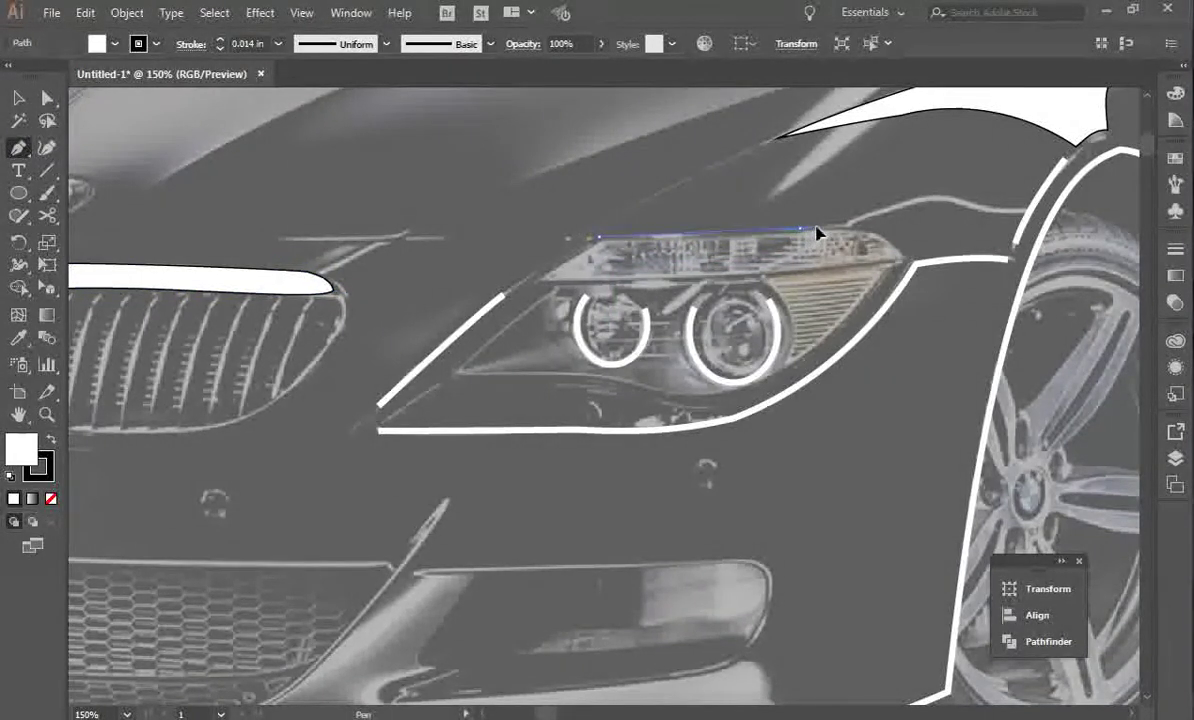
pyautogui.moveTo(900, 260); pyautogui.dragTo(901, 258)
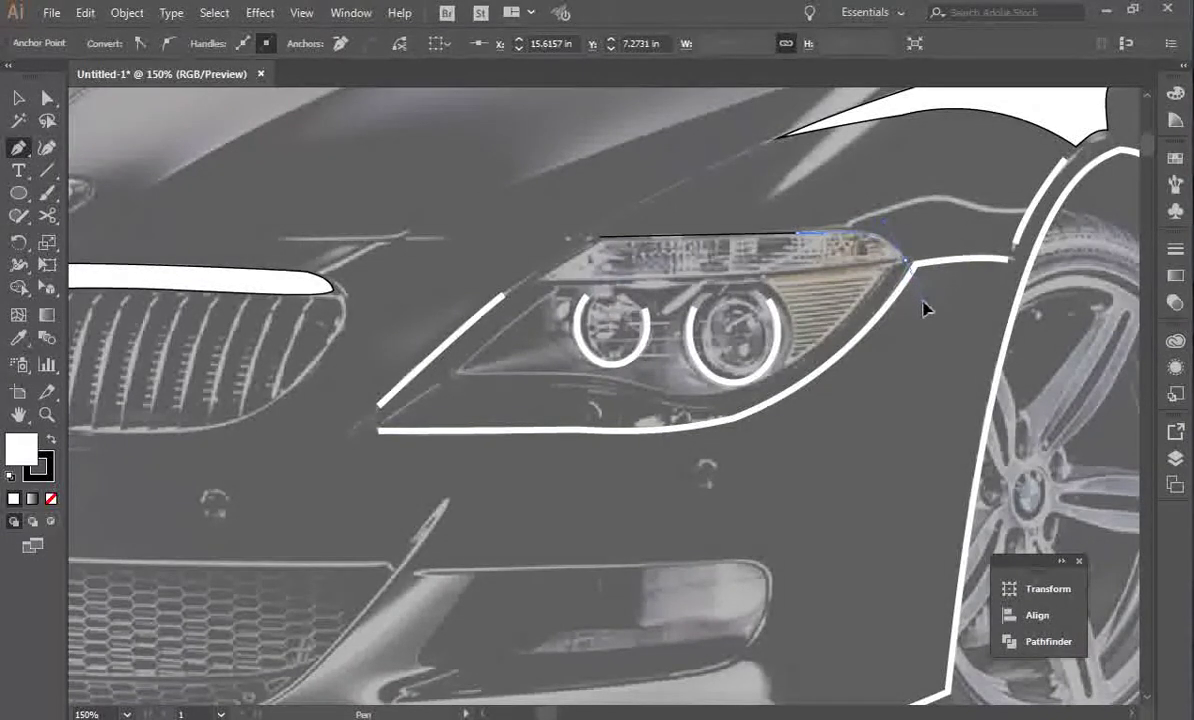
pyautogui.moveTo(866, 262); pyautogui.dragTo(864, 262)
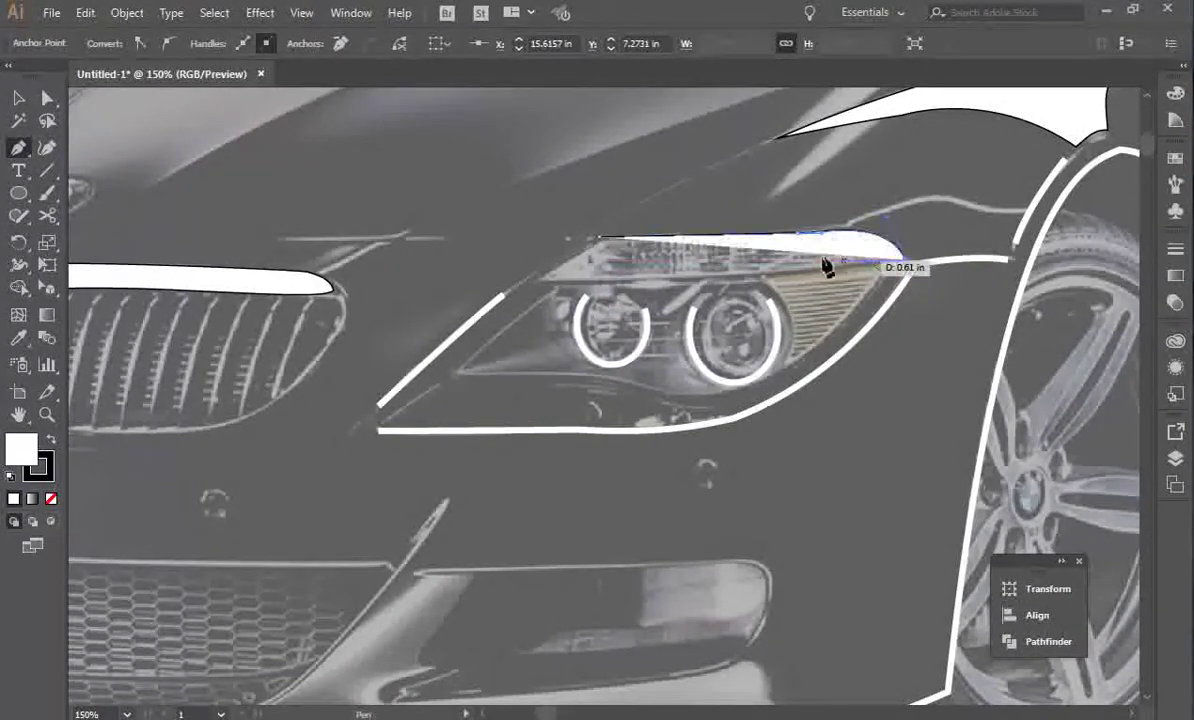
pyautogui.moveTo(538, 281); pyautogui.dragTo(572, 264)
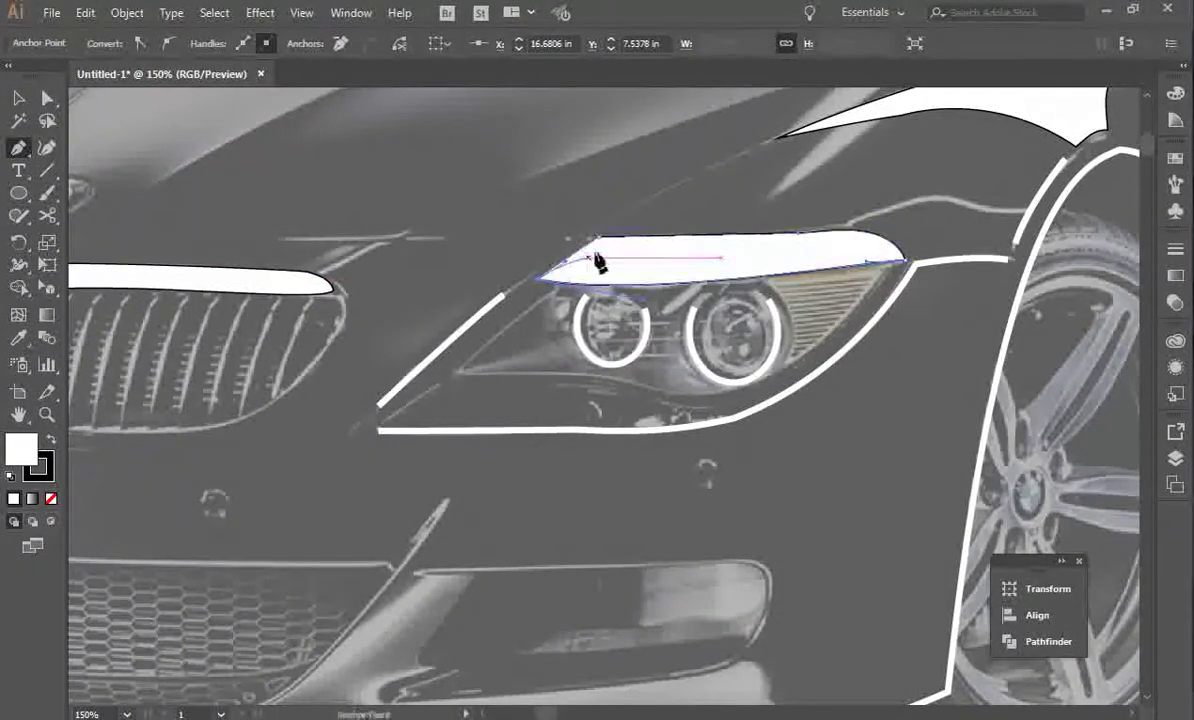
pyautogui.click(599, 238)
pyautogui.press('v')
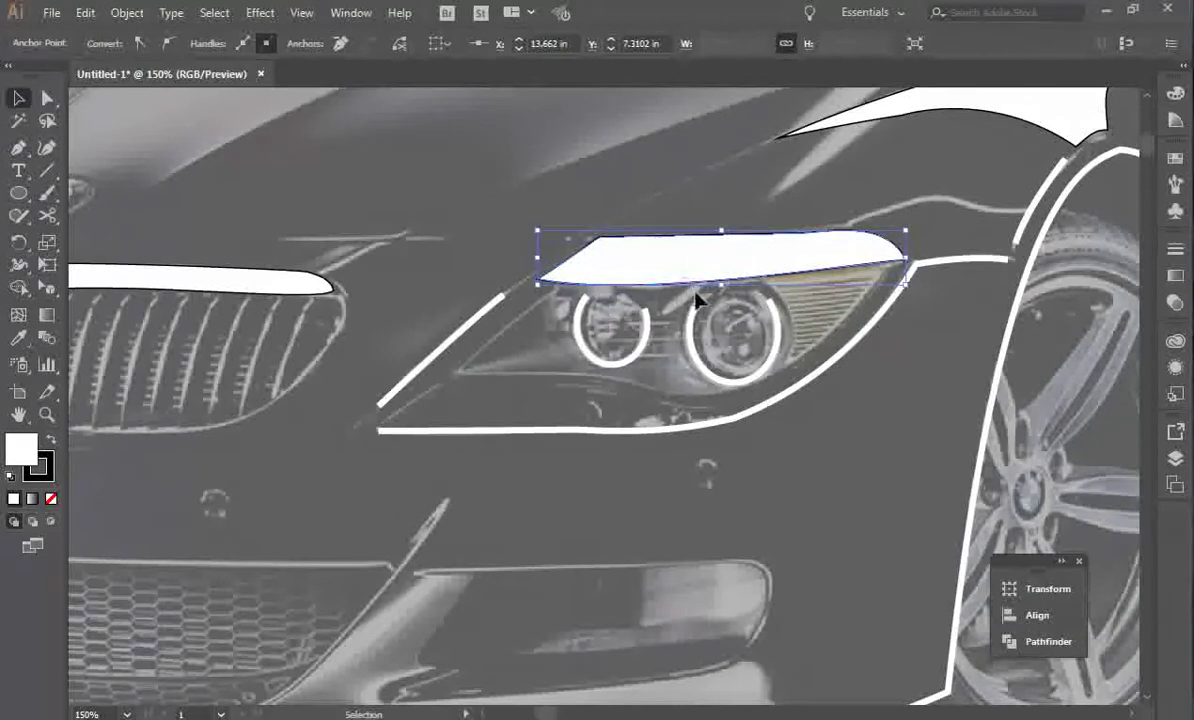
pyautogui.moveTo(908, 264); pyautogui.dragTo(897, 262)
pyautogui.click(935, 327)
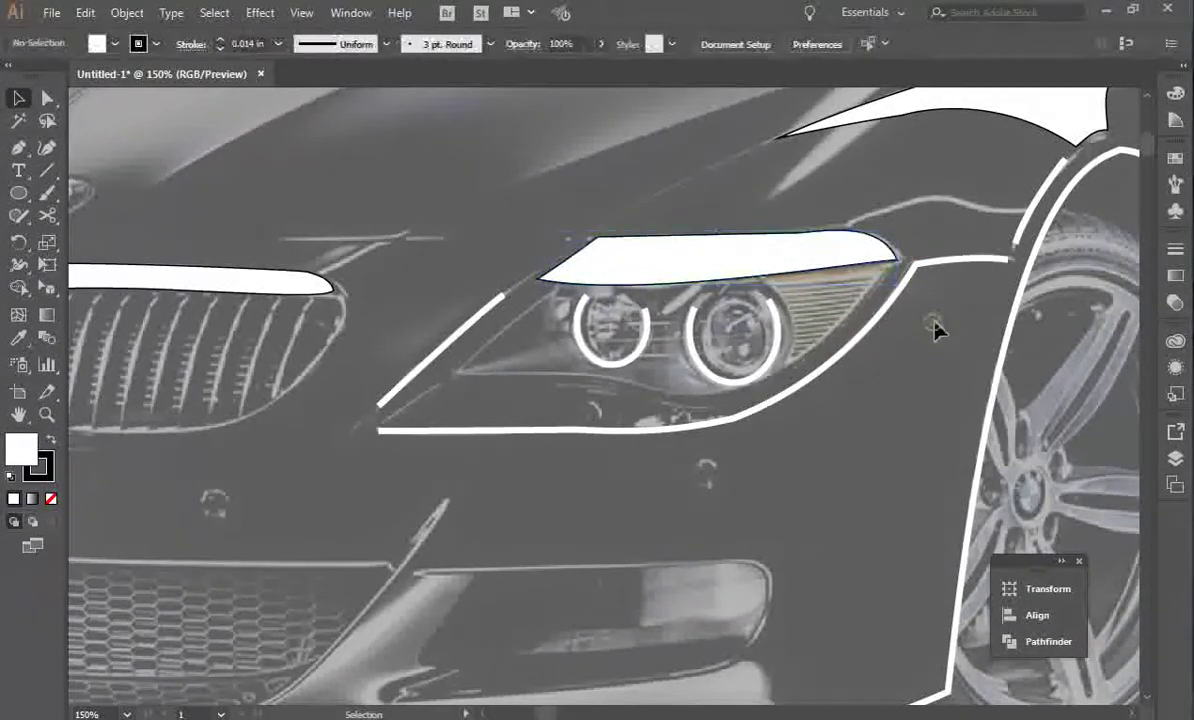
pyautogui.hotkey('ctrl', '-')
pyautogui.hotkey('ctrl', '-')
pyautogui.hotkey('ctrl', '-')
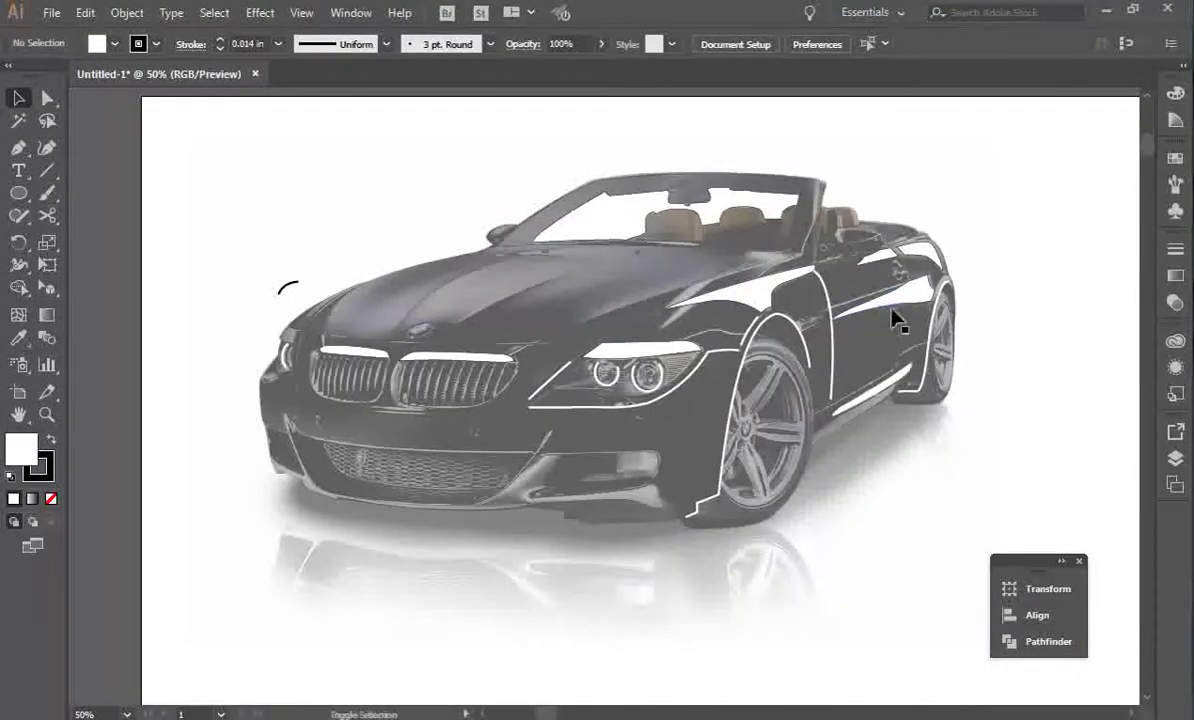
pyautogui.hotkey('ctrl', '-')
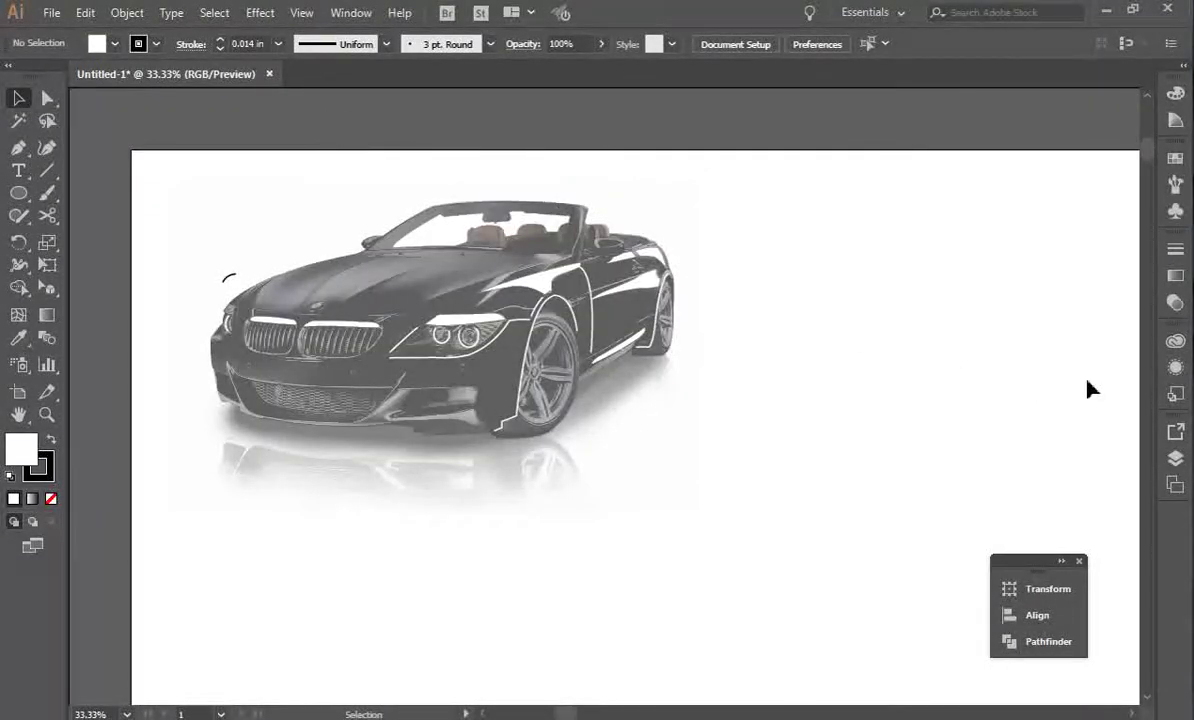
pyautogui.hscroll(1, 604, 396)
pyautogui.moveTo(1147, 150); pyautogui.dragTo(1147, 195)
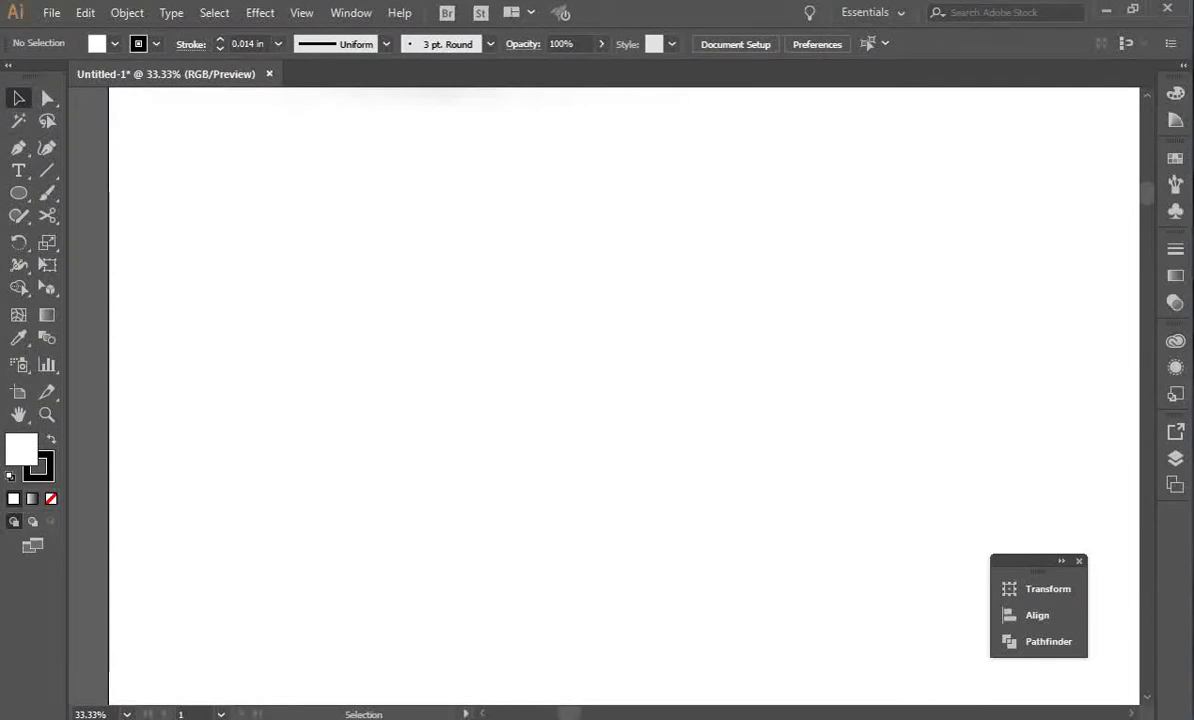
pyautogui.click(572, 672)
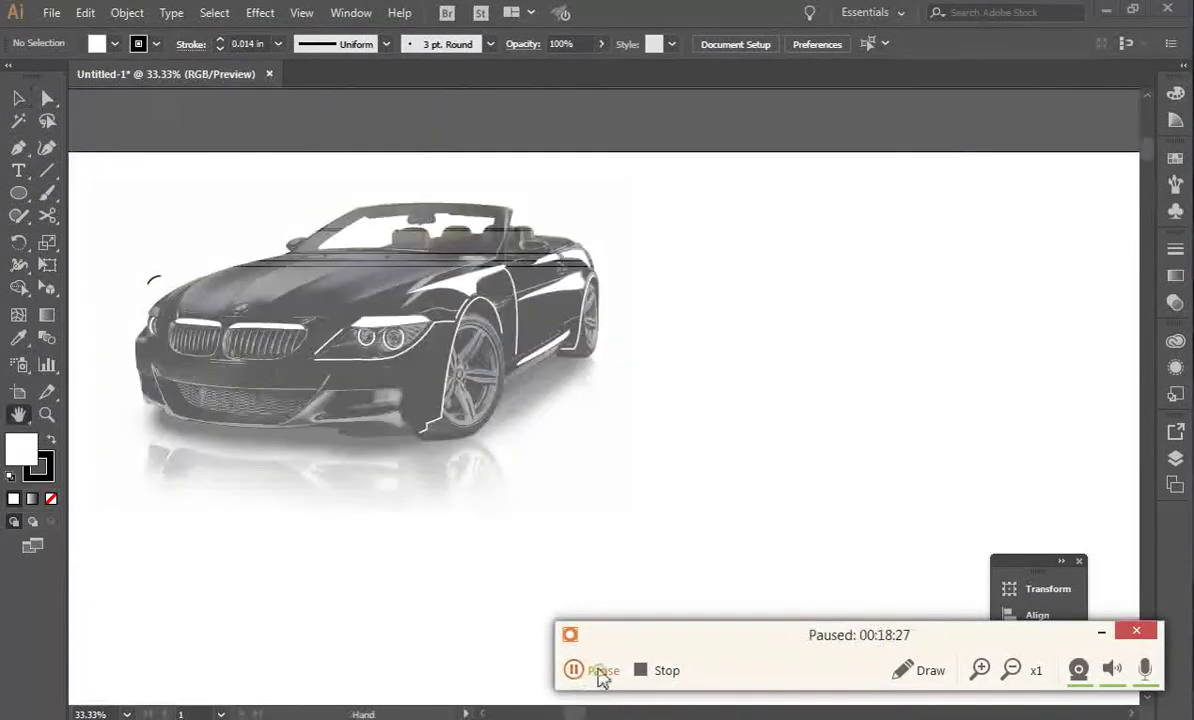
pyautogui.click(598, 672)
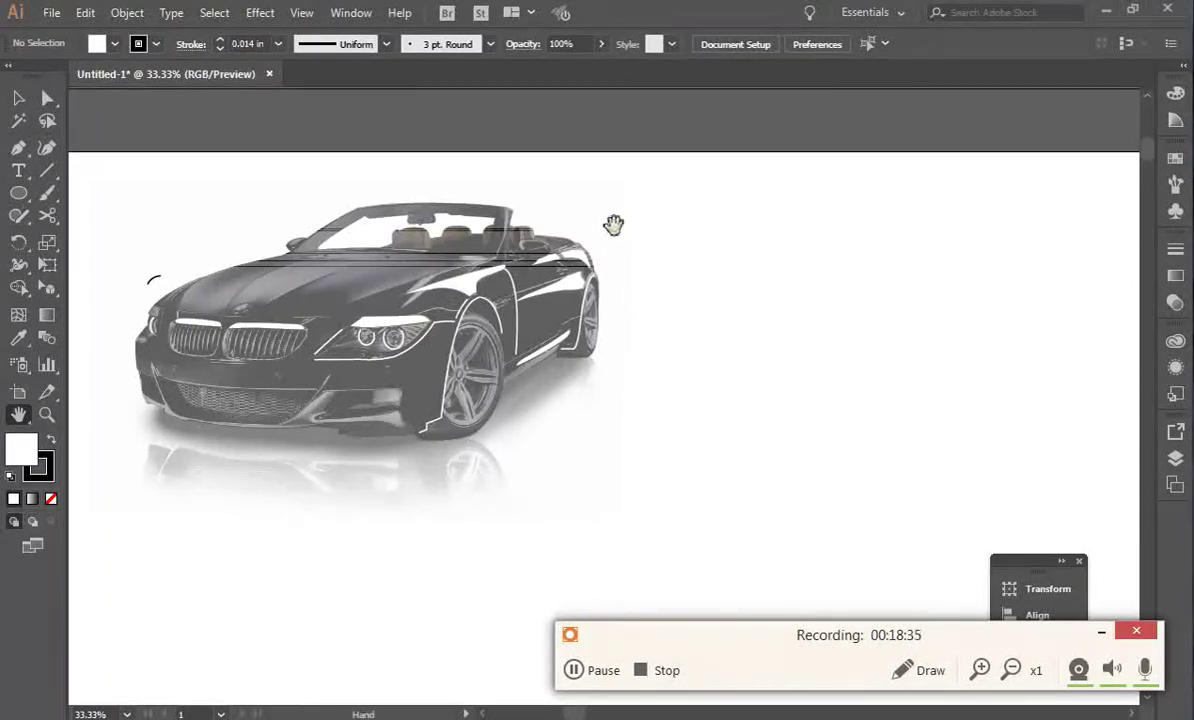
pyautogui.hotkey('ctrl', '-')
pyautogui.hotkey('ctrl', '0')
pyautogui.hotkey('ctrl', '1')
pyautogui.hotkey('ctrl', '-')
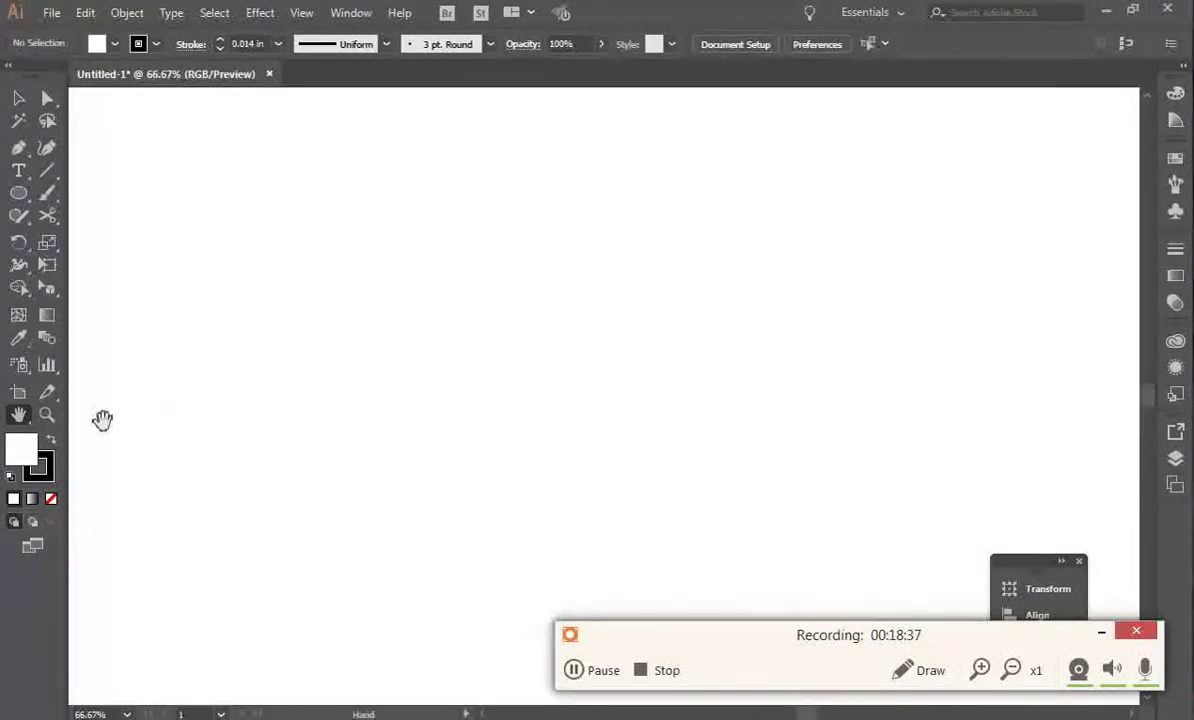
pyautogui.moveTo(269, 213); pyautogui.dragTo(305, 435)
pyautogui.moveTo(348, 172); pyautogui.dragTo(338, 346)
pyautogui.moveTo(400, 162); pyautogui.dragTo(364, 303)
pyautogui.moveTo(474, 131); pyautogui.dragTo(397, 531)
pyautogui.moveTo(490, 179); pyautogui.dragTo(425, 402)
pyautogui.moveTo(467, 178); pyautogui.dragTo(466, 469)
pyautogui.moveTo(515, 199); pyautogui.dragTo(484, 354)
pyautogui.moveTo(470, 512); pyautogui.dragTo(467, 520)
pyautogui.moveTo(482, 168); pyautogui.dragTo(427, 480)
pyautogui.moveTo(449, 173); pyautogui.dragTo(419, 415)
pyautogui.moveTo(368, 192); pyautogui.dragTo(730, 222)
pyautogui.moveTo(320, 325); pyautogui.dragTo(706, 253)
pyautogui.moveTo(338, 297); pyautogui.dragTo(711, 285)
pyautogui.moveTo(374, 324); pyautogui.dragTo(699, 323)
pyautogui.moveTo(309, 330); pyautogui.dragTo(562, 338)
pyautogui.moveTo(366, 357); pyautogui.dragTo(535, 361)
pyautogui.moveTo(373, 381); pyautogui.dragTo(477, 355)
pyautogui.scroll(5, 477, 357)
pyautogui.hotkey('ctrl', '-')
pyautogui.hotkey('ctrl', '-')
pyautogui.hotkey('ctrl', '-')
pyautogui.hotkey('ctrl', '-')
pyautogui.hotkey('ctrl', '-')
pyautogui.hotkey('ctrl', '-')
pyautogui.hotkey('ctrl', '-')
pyautogui.hotkey('ctrl', '-')
pyautogui.hotkey('ctrl', '-')
pyautogui.hotkey('ctrl', '-')
pyautogui.hotkey('ctrl', '-')
pyautogui.hotkey('ctrl', '-')
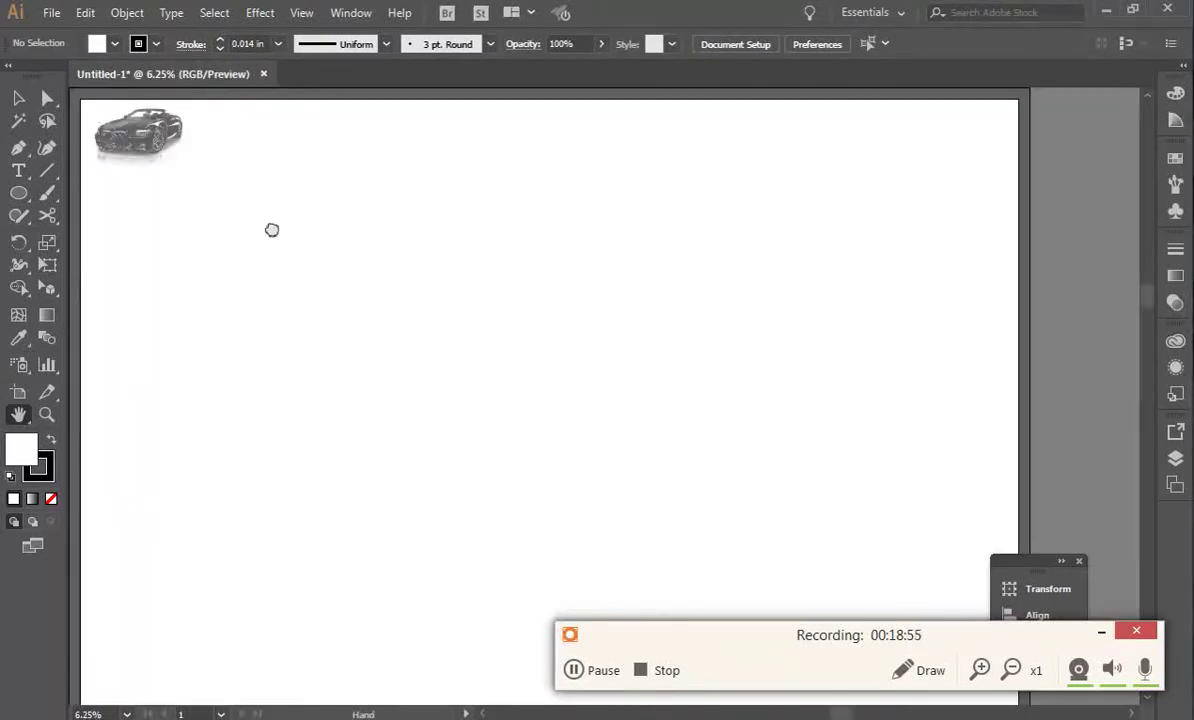
# Trace the hood's side edge from the windshield pillar's base down to the grille corner as an open curved white 0.063 in line.
pyautogui.moveTo(272, 230); pyautogui.dragTo(515, 456)
pyautogui.hotkey('ctrl', '+')
pyautogui.hotkey('ctrl', '+')
pyautogui.moveTo(222, 195); pyautogui.dragTo(560, 454)
pyautogui.moveTo(251, 237); pyautogui.dragTo(457, 316)
pyautogui.hotkey('ctrl', '+')
pyautogui.hotkey('ctrl', '+')
pyautogui.moveTo(241, 218); pyautogui.dragTo(518, 440)
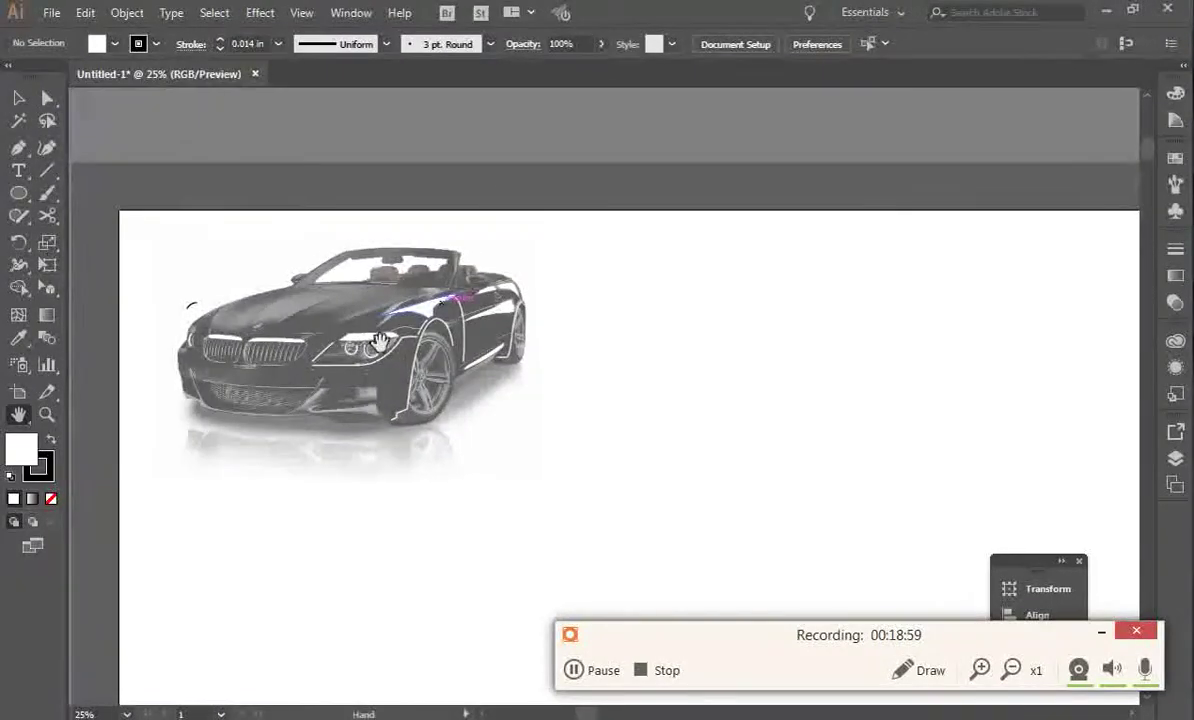
pyautogui.hotkey('ctrl', '+')
pyautogui.hotkey('ctrl', '+')
pyautogui.moveTo(310, 266); pyautogui.dragTo(549, 369)
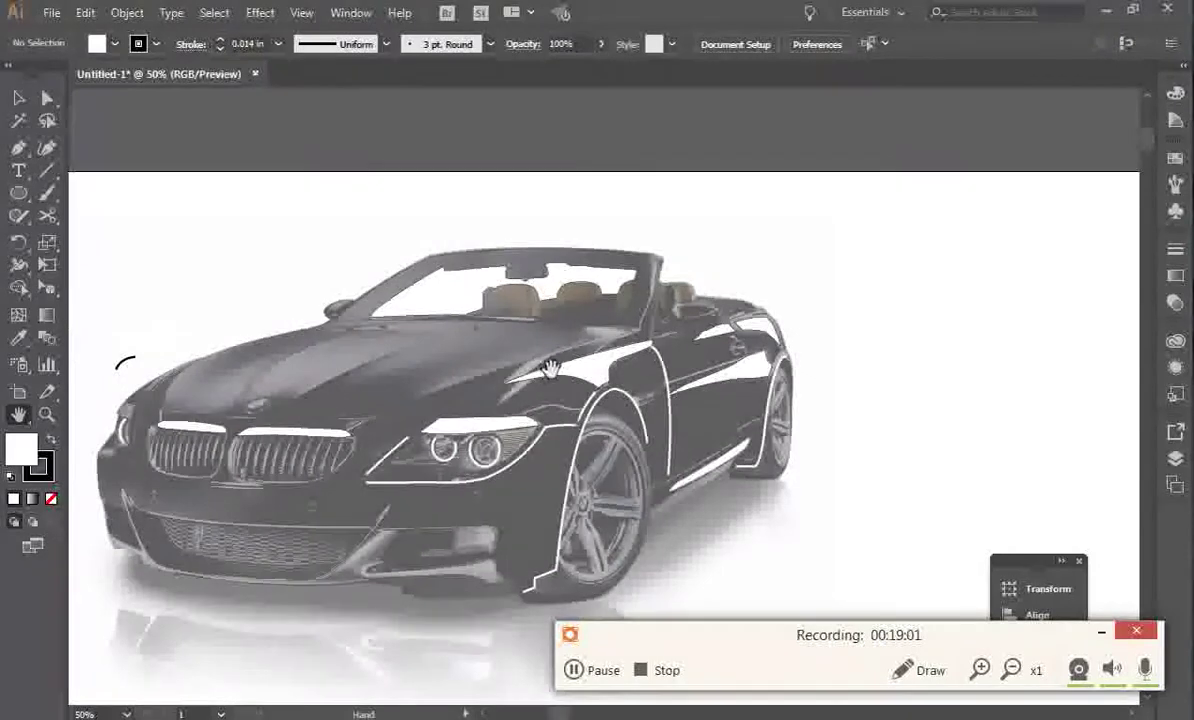
pyautogui.hotkey('ctrl', '+')
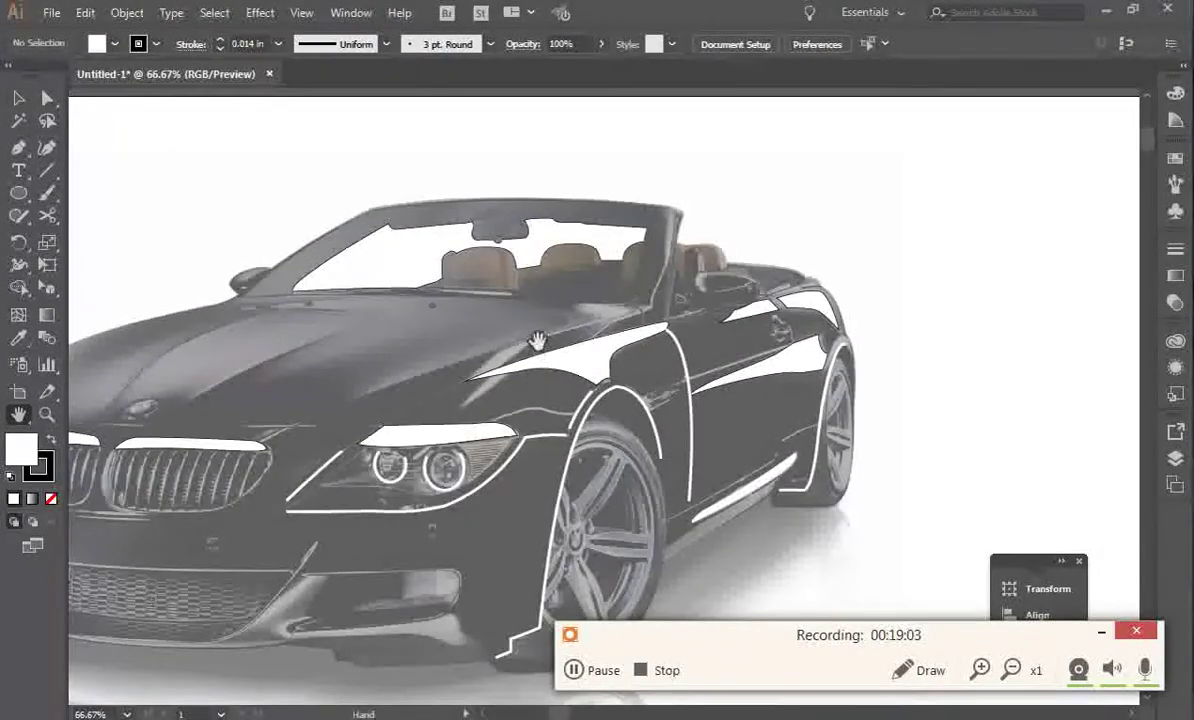
pyautogui.press('v')
pyautogui.click(323, 467)
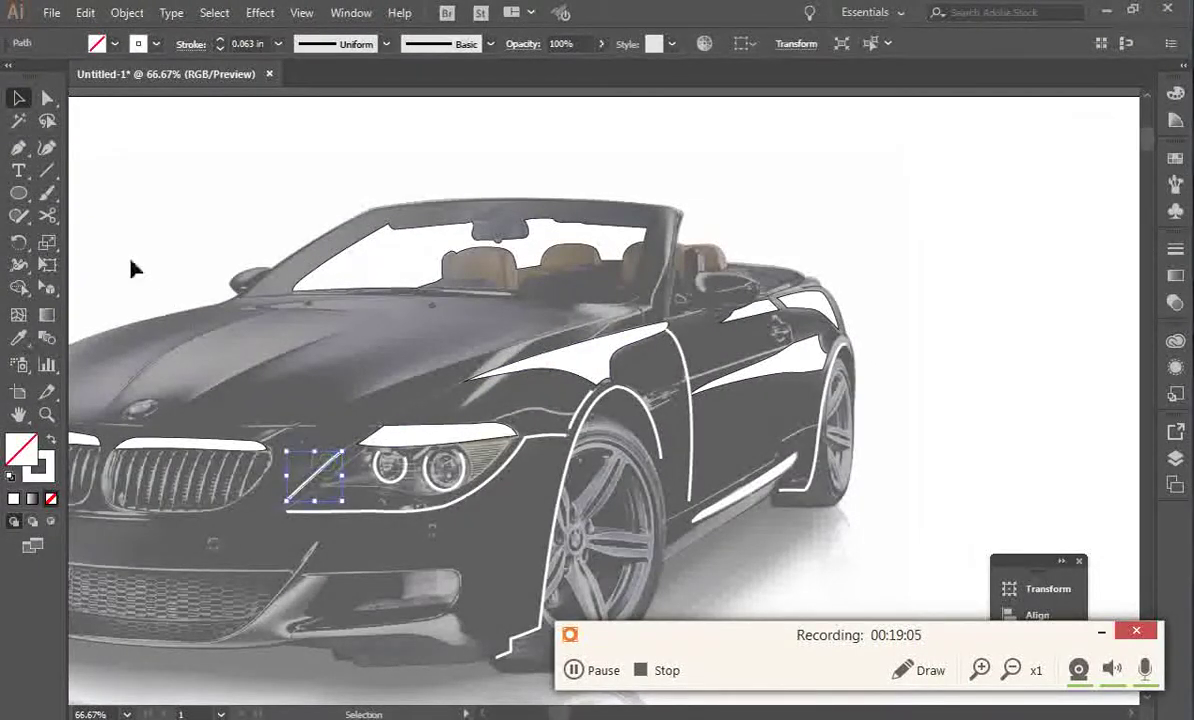
pyautogui.click(20, 150)
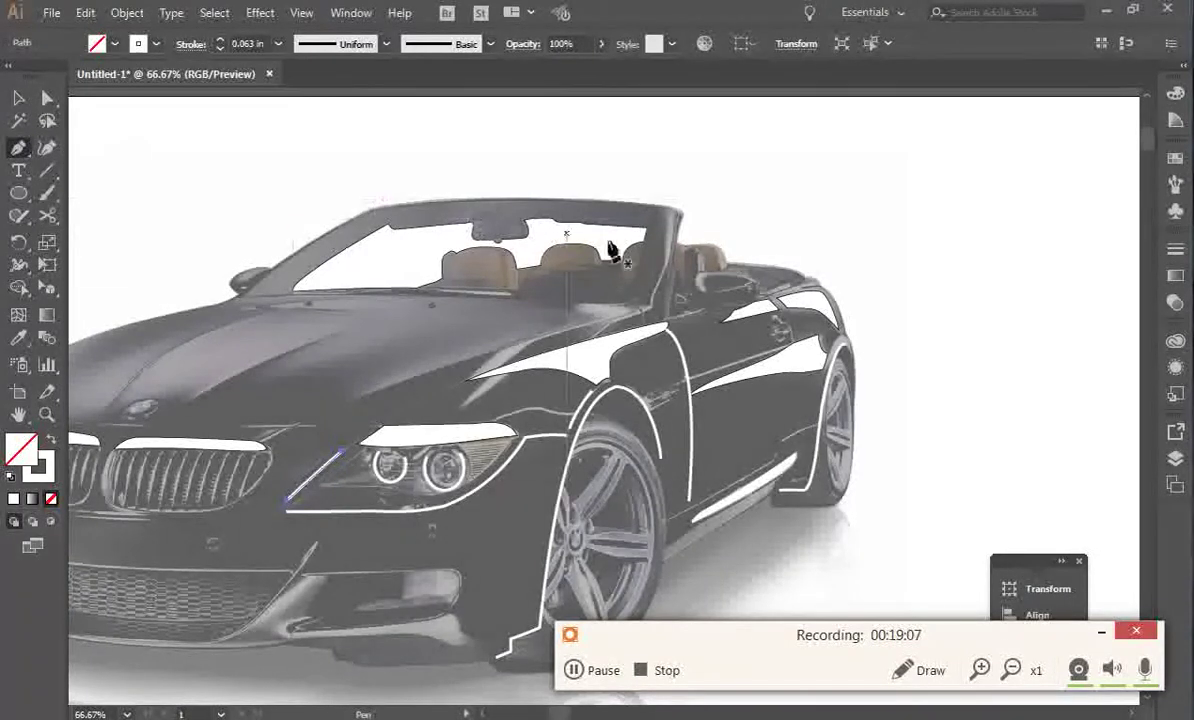
pyautogui.click(632, 312)
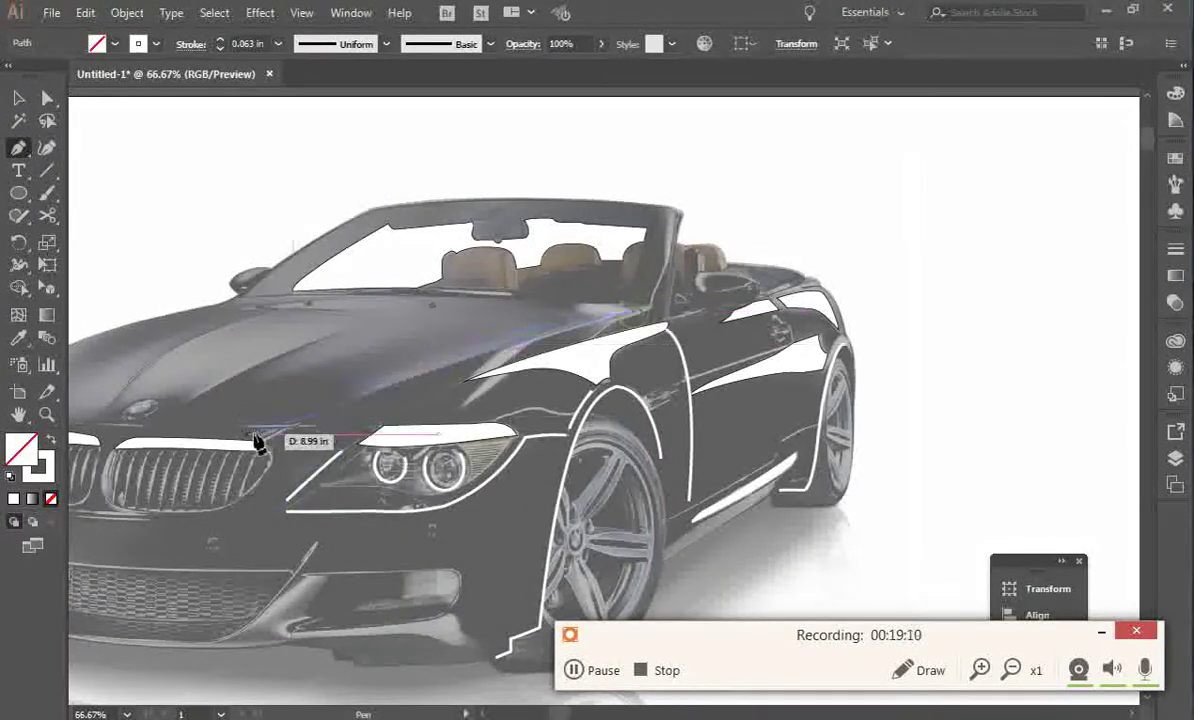
pyautogui.moveTo(277, 437); pyautogui.dragTo(196, 484)
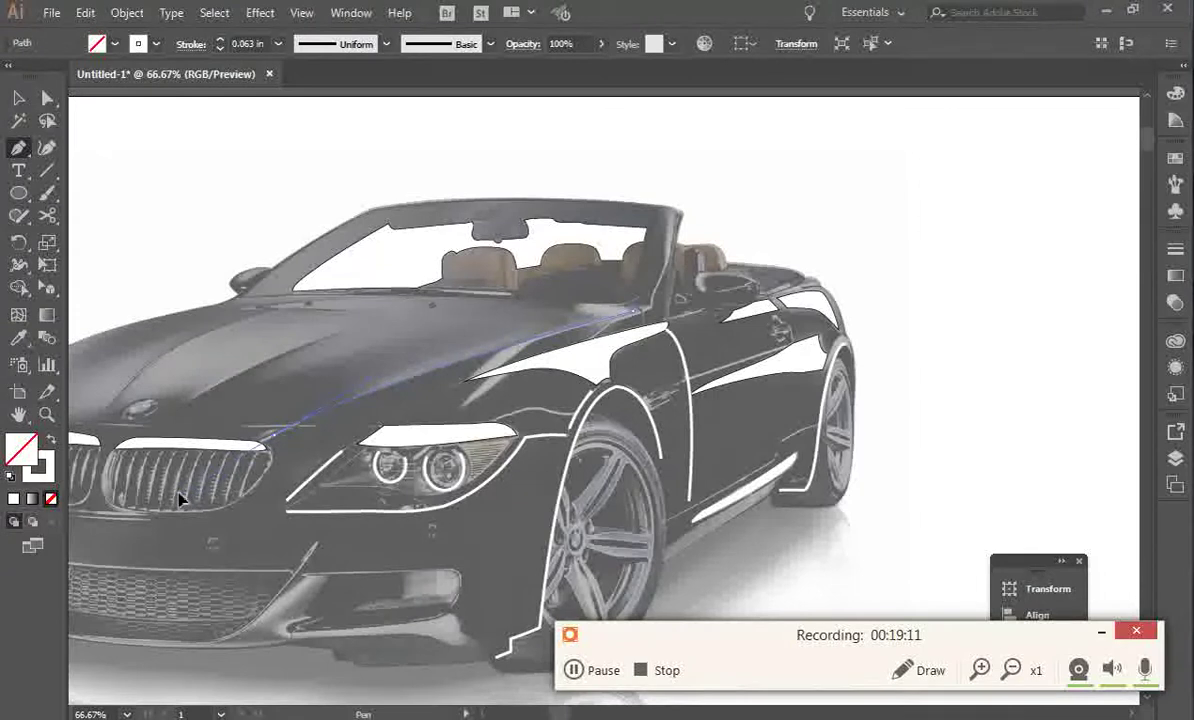
pyautogui.press('v')
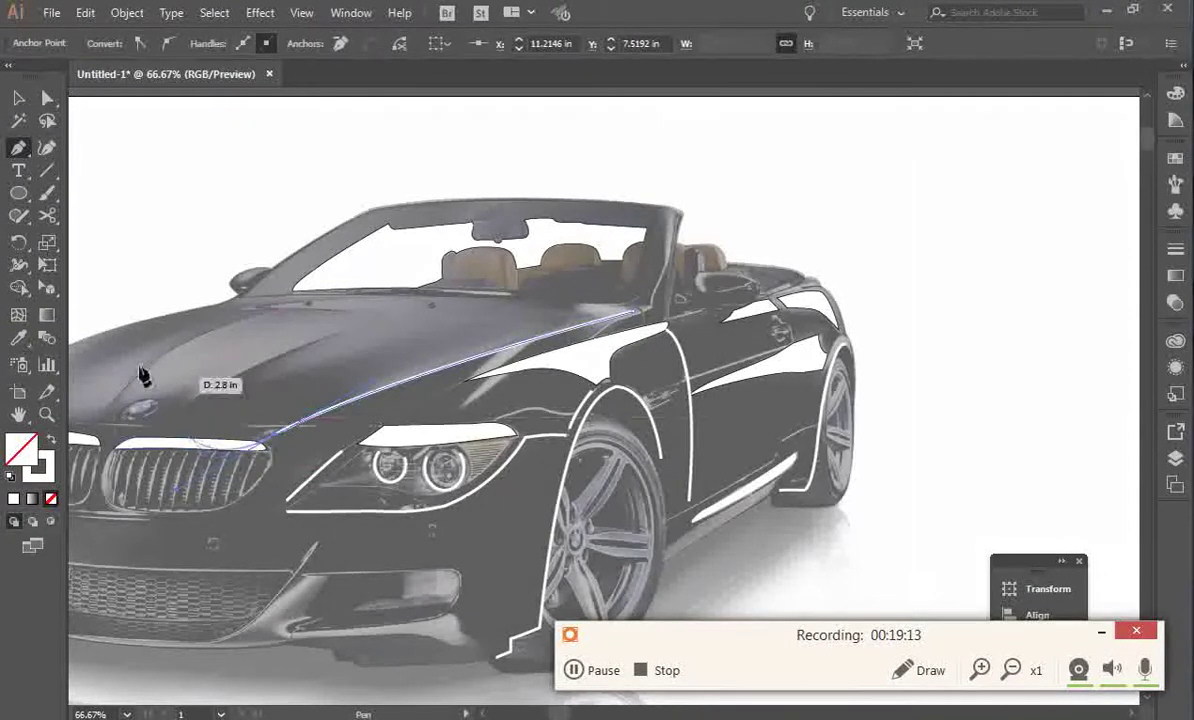
# Trace the hood crease on the windshield side of the emblem down toward the emblem as an open curved white 0.063 in line.
pyautogui.click(19, 148)
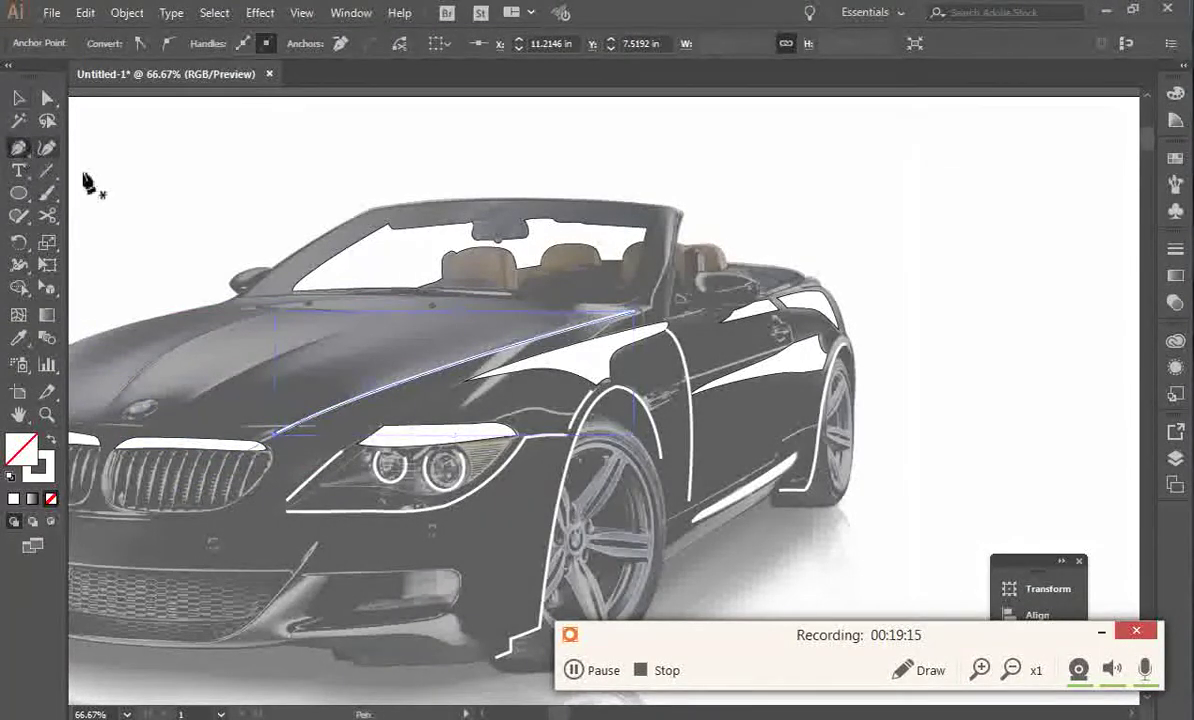
pyautogui.click(374, 317)
pyautogui.moveTo(190, 400); pyautogui.dragTo(146, 431)
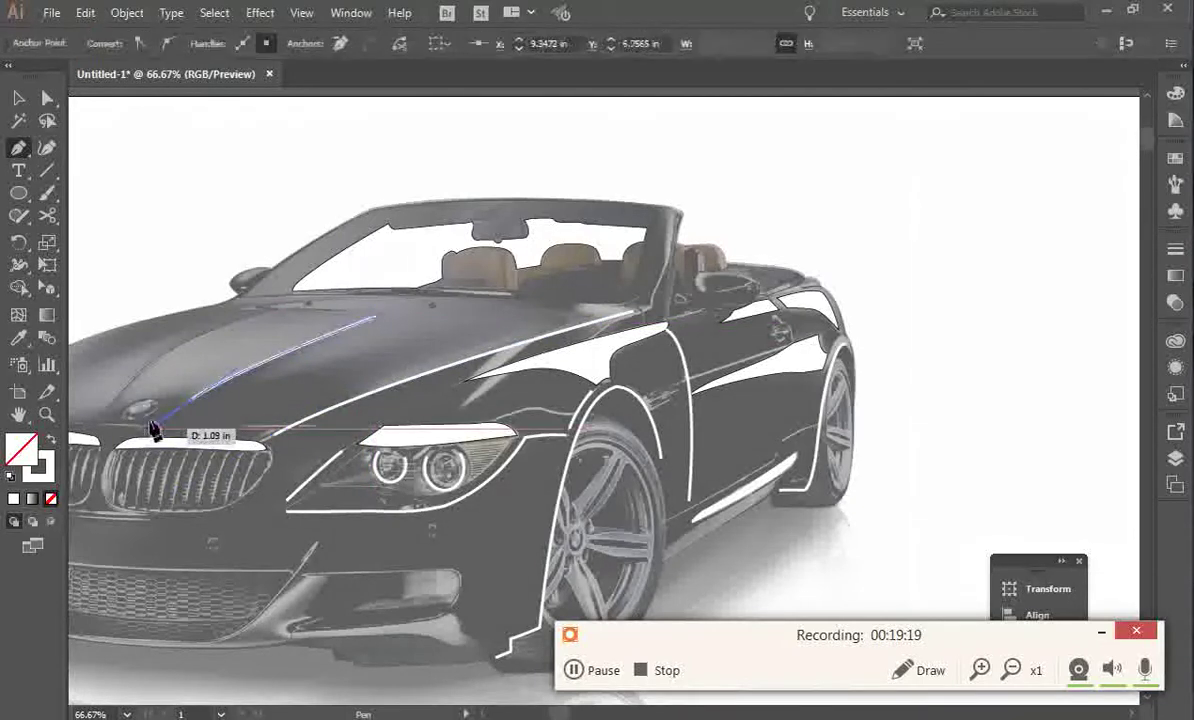
pyautogui.press('v')
# Trace the hood crease on the emblem's far side, from near the windshield base down to the emblem, as an open curved white 0.063 in line.
pyautogui.click(19, 149)
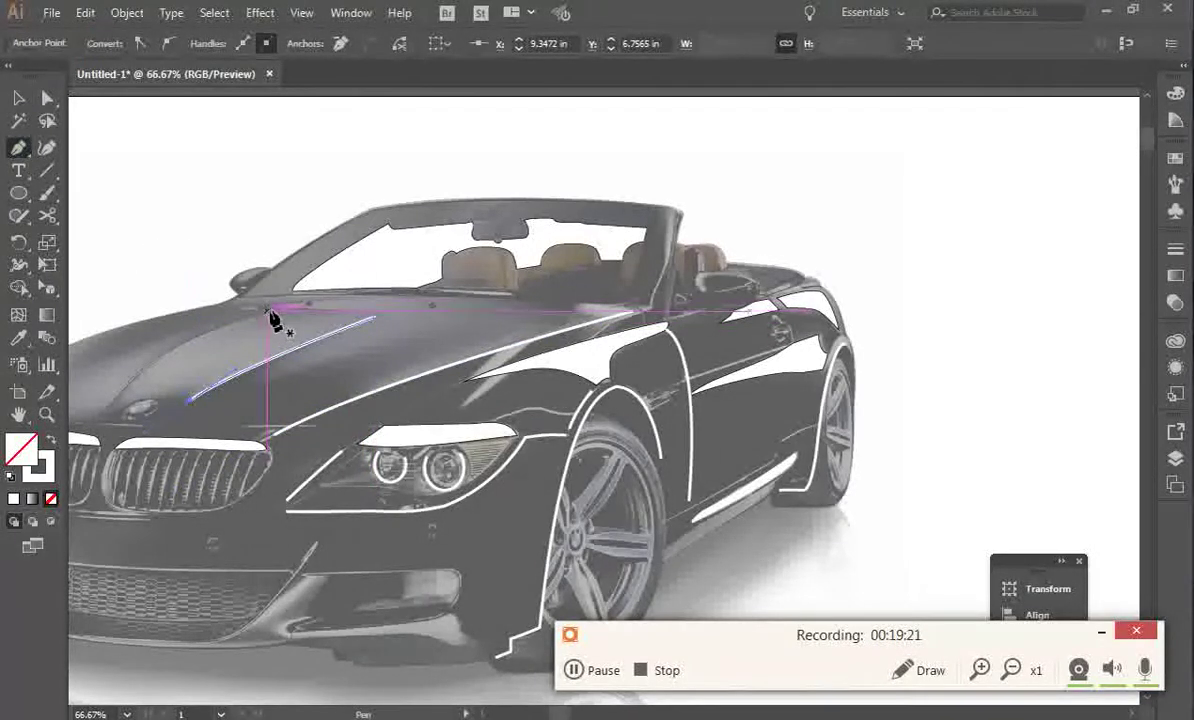
pyautogui.click(268, 312)
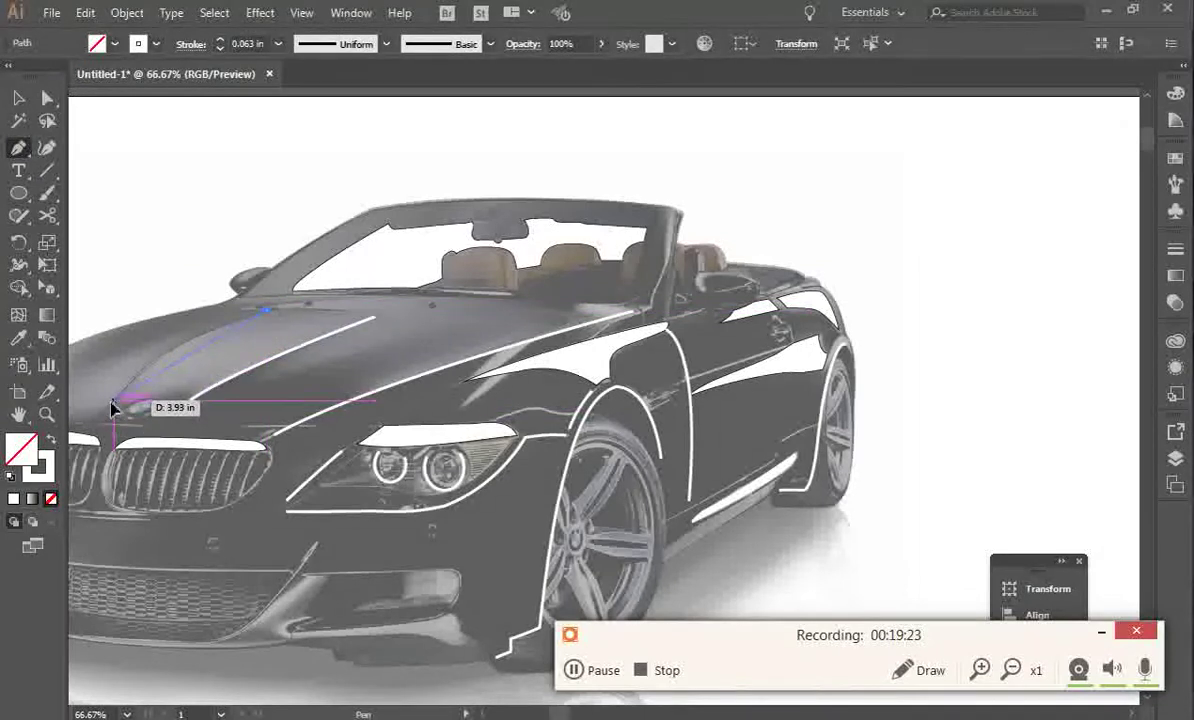
pyautogui.moveTo(85, 458); pyautogui.dragTo(205, 462)
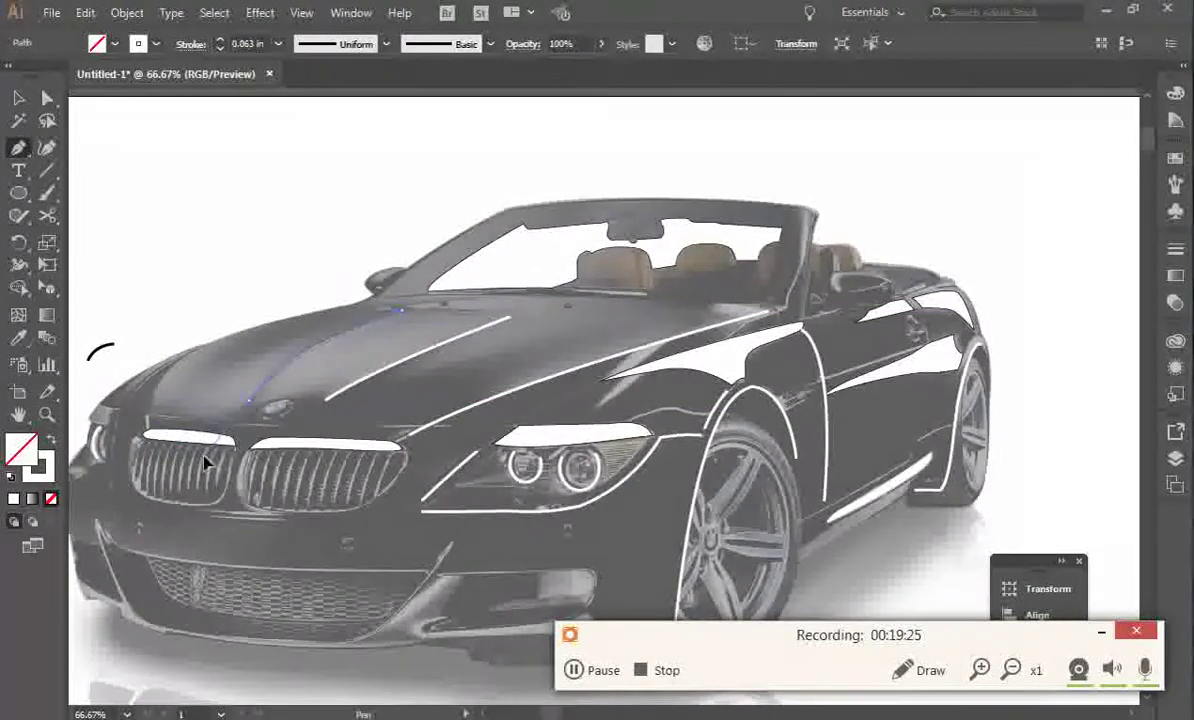
pyautogui.press('v')
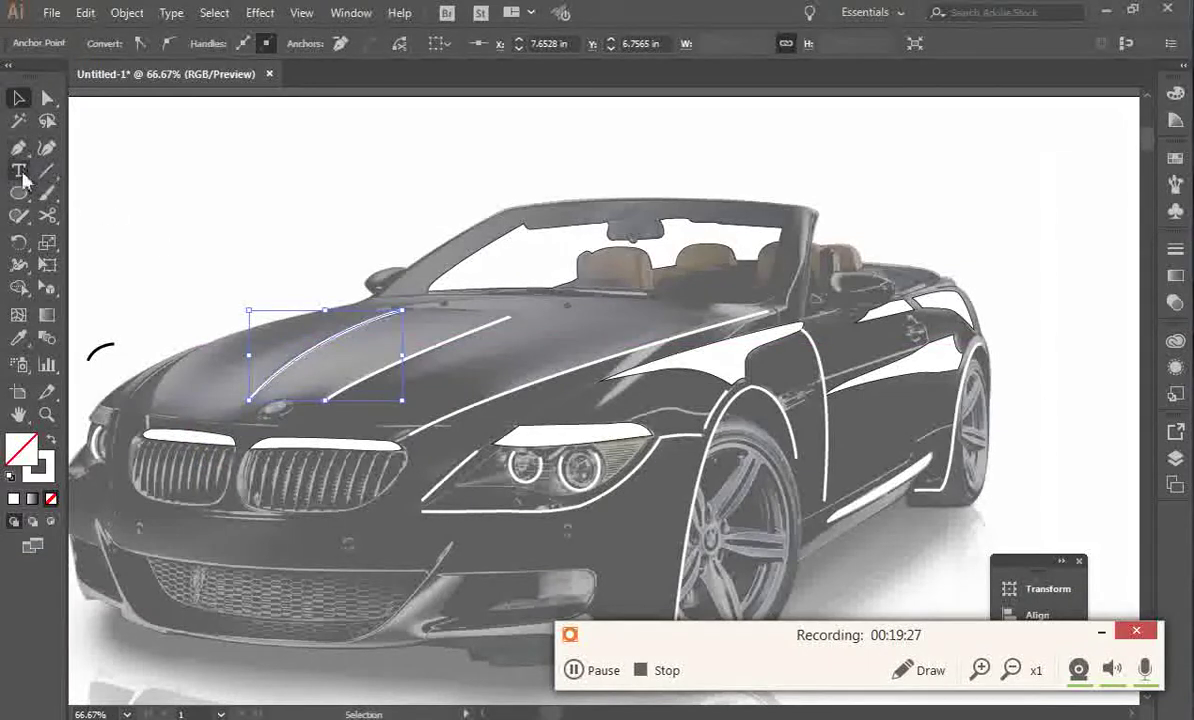
# Trace the hood's rear edge below the windshield as an open three-point white 0.063 in line.
pyautogui.click(17, 148)
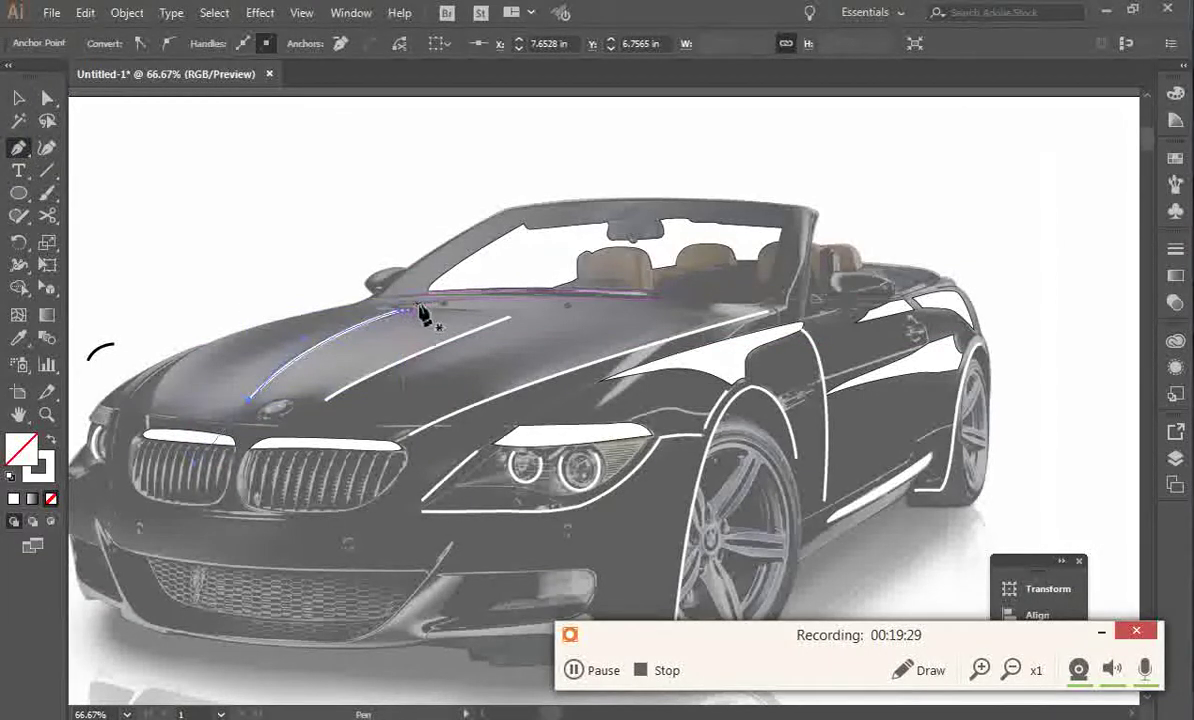
pyautogui.click(727, 312)
pyautogui.moveTo(619, 310); pyautogui.dragTo(531, 289)
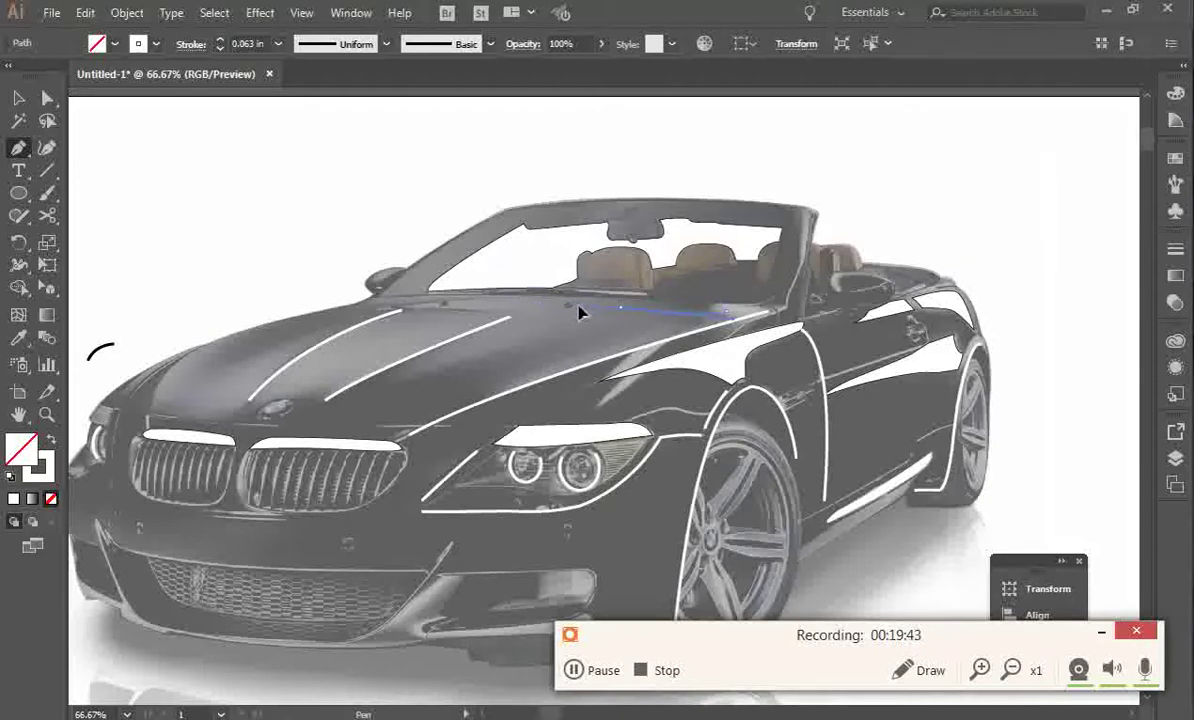
pyautogui.moveTo(469, 298); pyautogui.dragTo(421, 293)
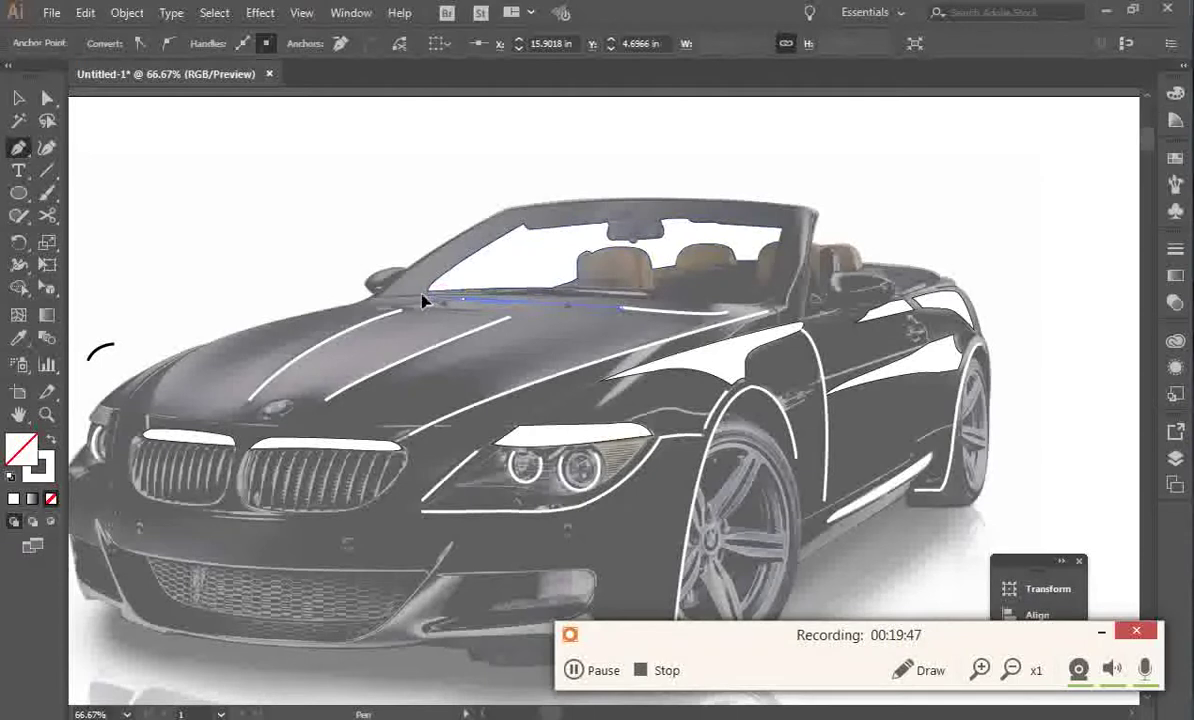
pyautogui.press('v')
pyautogui.click(582, 253)
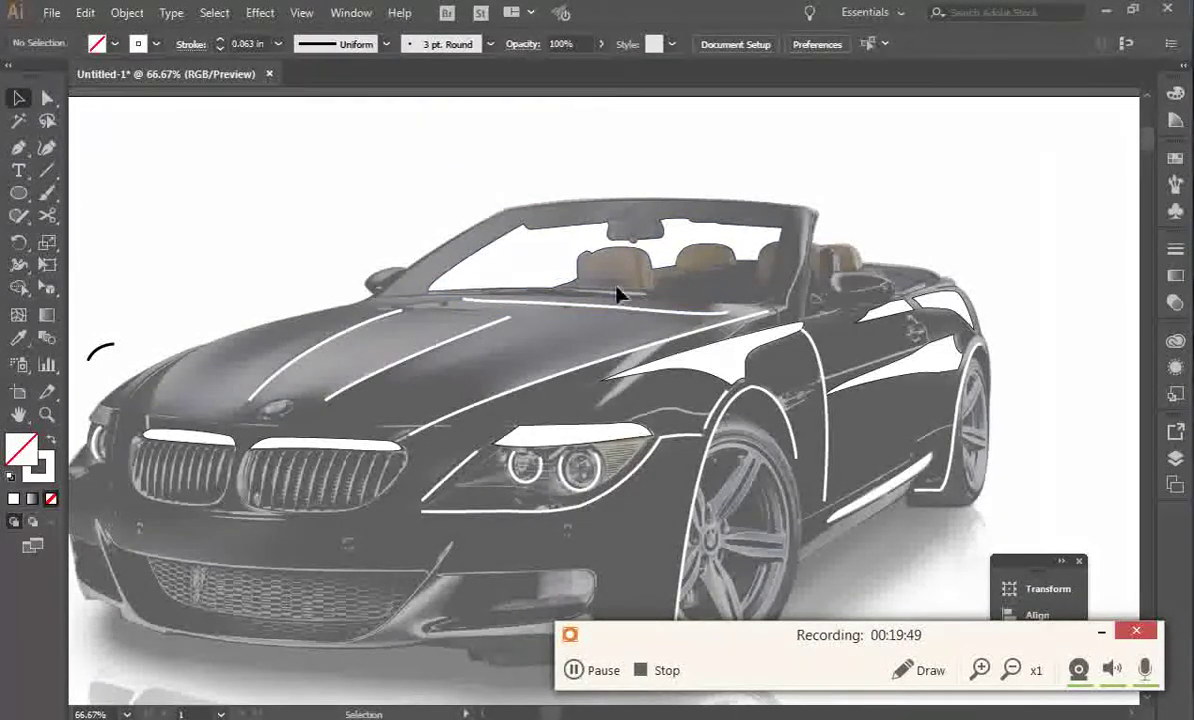
# Shorten the line below the windshield to its driver-side portion by deleting the anchor point at its far-mirror end.
pyautogui.press('a')
pyautogui.click(496, 303)
pyautogui.moveTo(463, 305)
pyautogui.mouseDown()
pyautogui.moveTo(504, 314)
pyautogui.moveTo(479, 301)
pyautogui.mouseUp()
pyautogui.moveTo(20, 150); pyautogui.dragTo(76, 194)
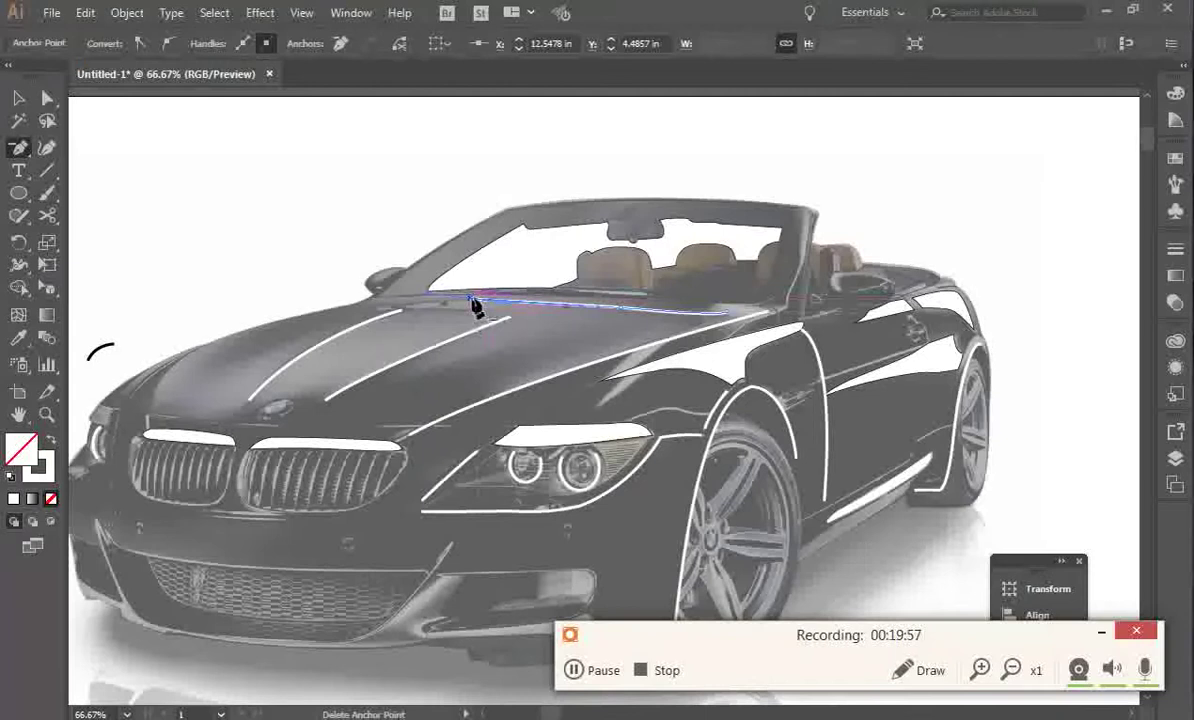
pyautogui.press('v')
pyautogui.click(812, 240)
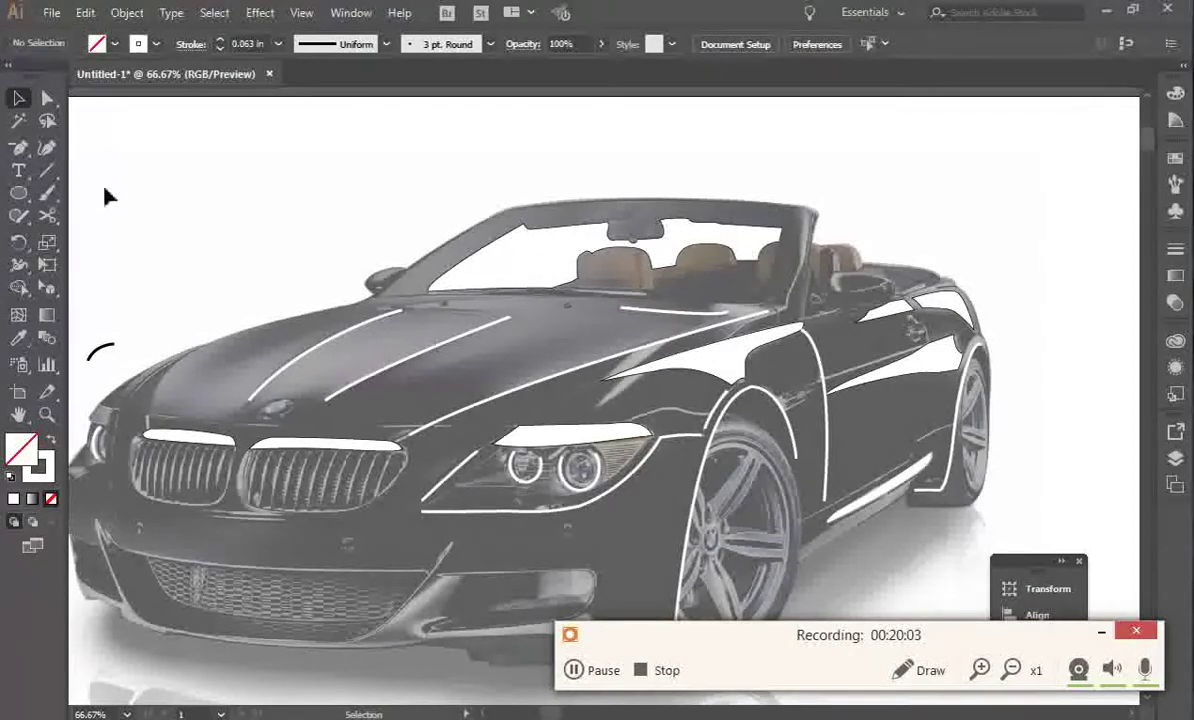
# Trace the far front fender's crease above the far headlight as a short open curved white 0.063 in line.
pyautogui.click(20, 150)
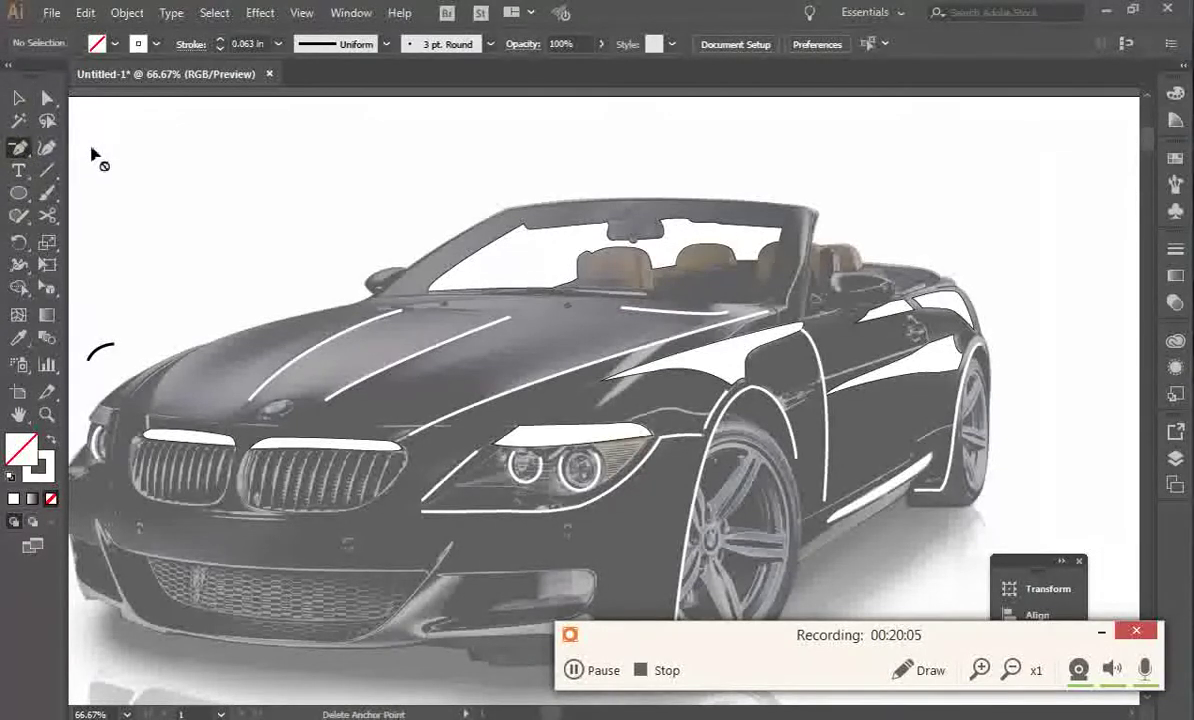
pyautogui.moveTo(14, 155); pyautogui.dragTo(92, 149)
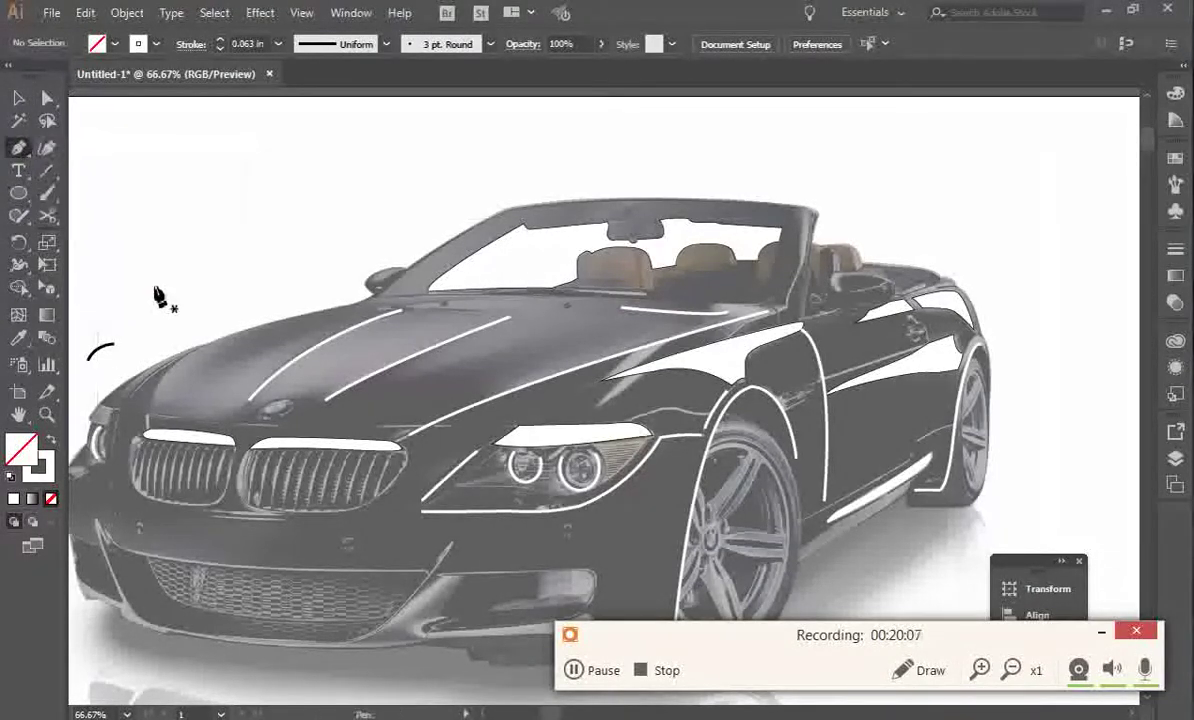
pyautogui.click(175, 356)
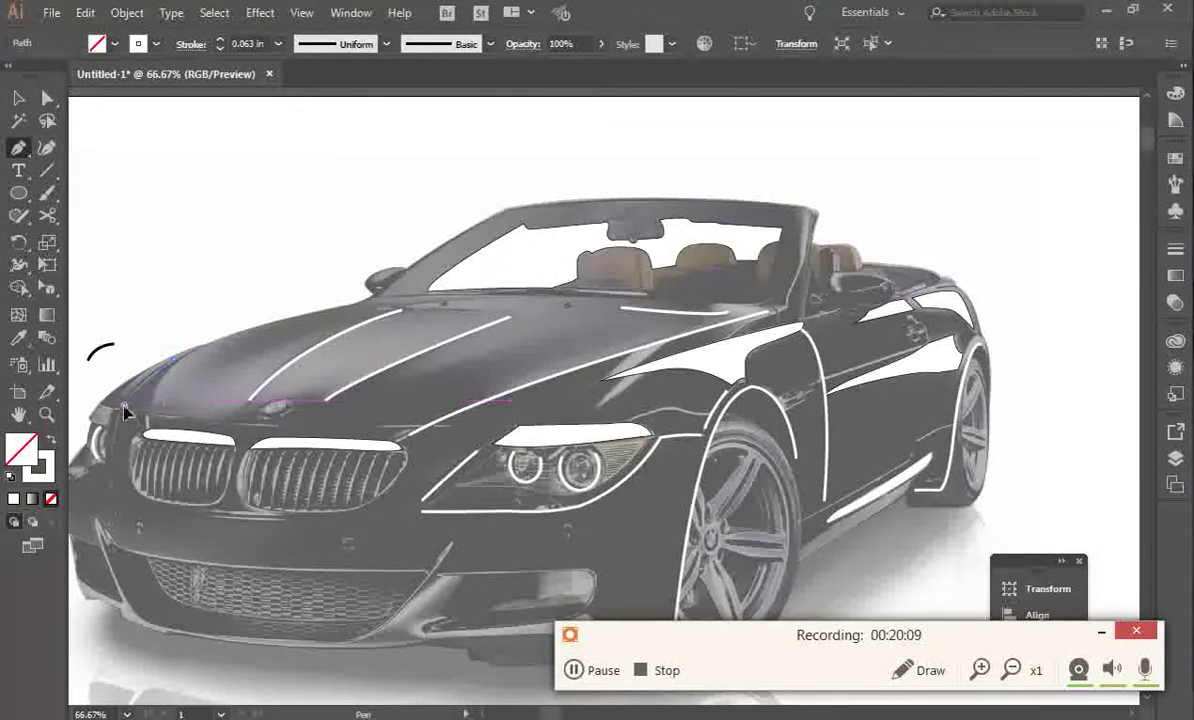
pyautogui.moveTo(108, 405); pyautogui.dragTo(182, 340)
pyautogui.press('v')
pyautogui.click(170, 318)
# Shorten the far fender crease line by moving its upper anchor point down along the crease.
pyautogui.press('a')
pyautogui.click(175, 360)
pyautogui.hotkey('ctrl', '+')
pyautogui.hotkey('ctrl', '+')
pyautogui.hotkey('ctrl', '+')
pyautogui.hotkey('ctrl', '+')
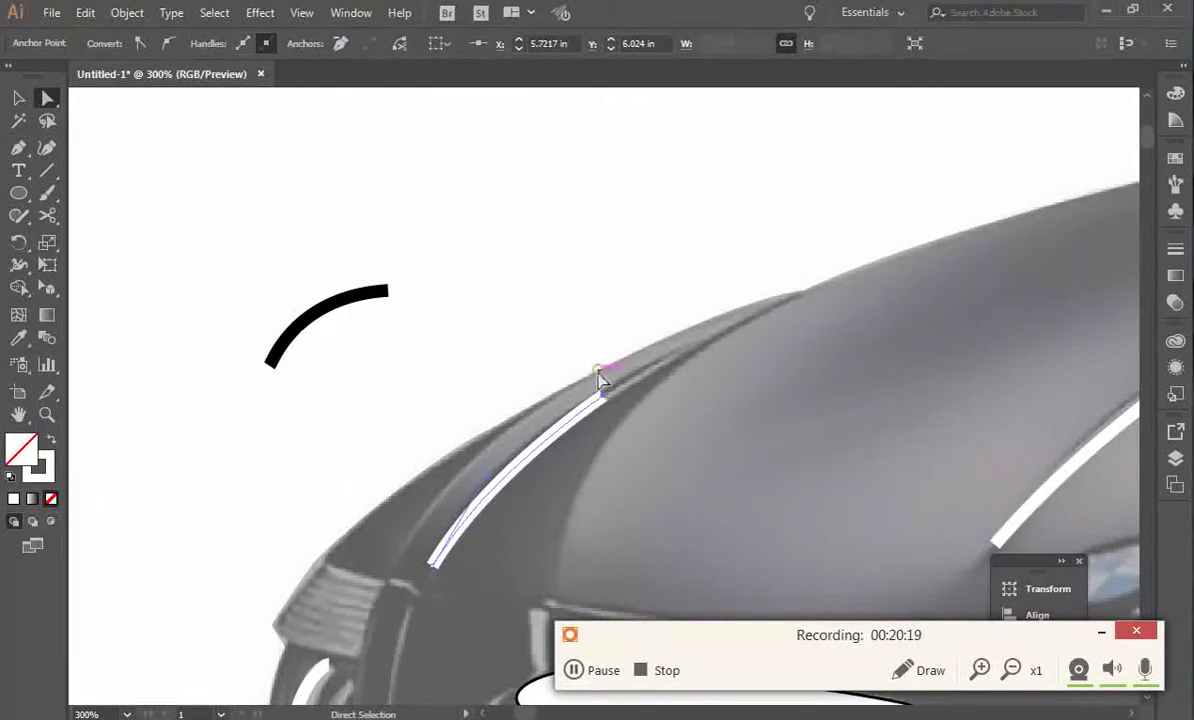
pyautogui.click(601, 375)
pyautogui.moveTo(601, 400); pyautogui.dragTo(568, 427)
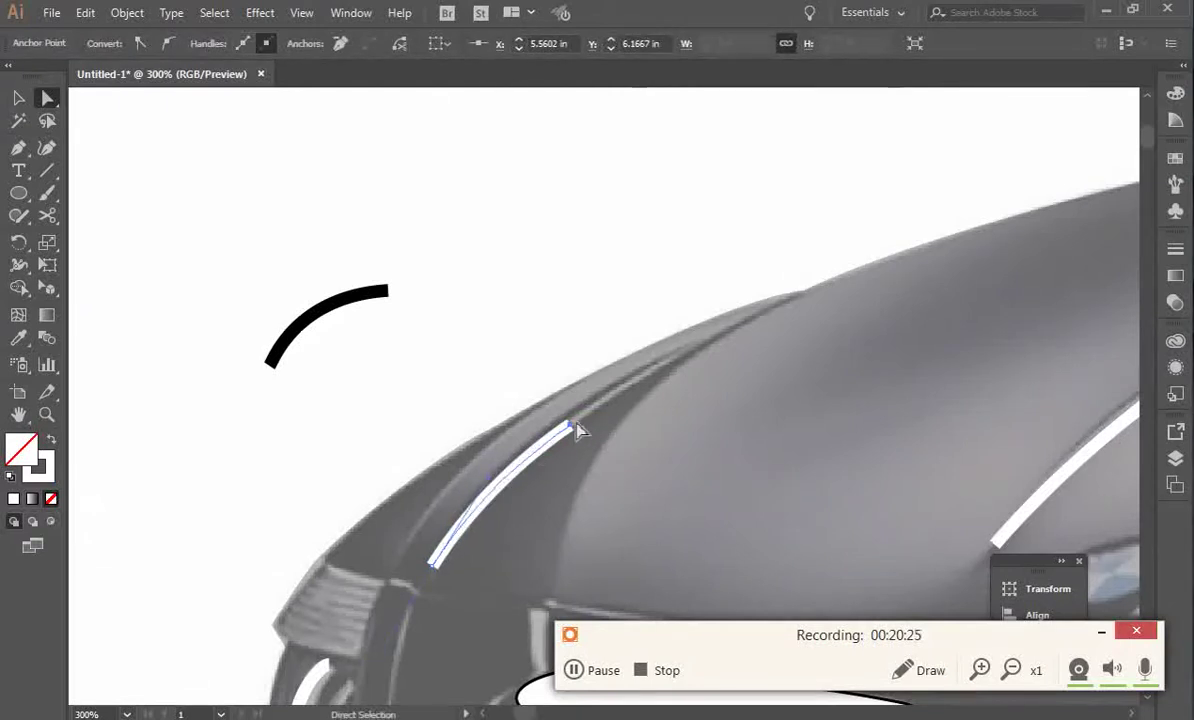
pyautogui.moveTo(566, 426); pyautogui.dragTo(548, 431)
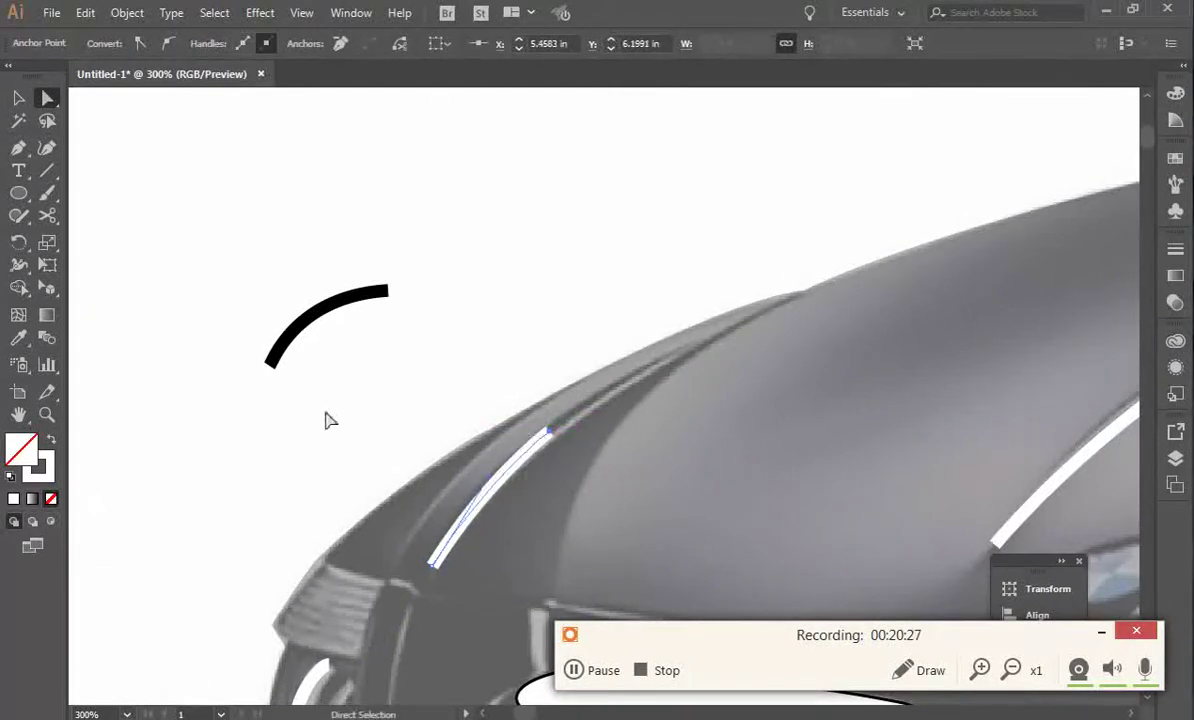
# Cut the hood's side edge line with the Scissors tool just above the grille corner and delete the cut-off lower piece.
pyautogui.click(22, 416)
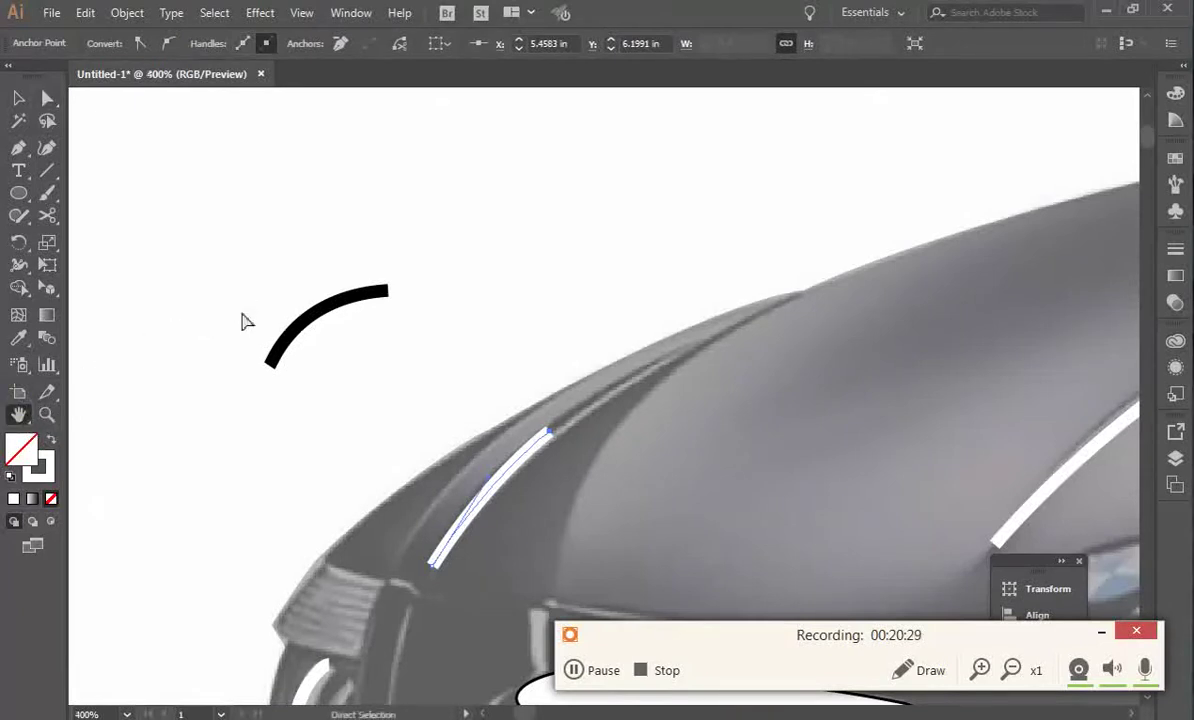
pyautogui.hotkey('ctrl', '+')
pyautogui.hotkey('ctrl', '+')
pyautogui.hotkey('ctrl', '+')
pyautogui.hotkey('ctrl', '+')
pyautogui.hotkey('ctrl', '-')
pyautogui.hotkey('ctrl', '-')
pyautogui.hotkey('ctrl', '-')
pyautogui.hotkey('ctrl', '-')
pyautogui.hotkey('ctrl', '-')
pyautogui.hotkey('ctrl', '-')
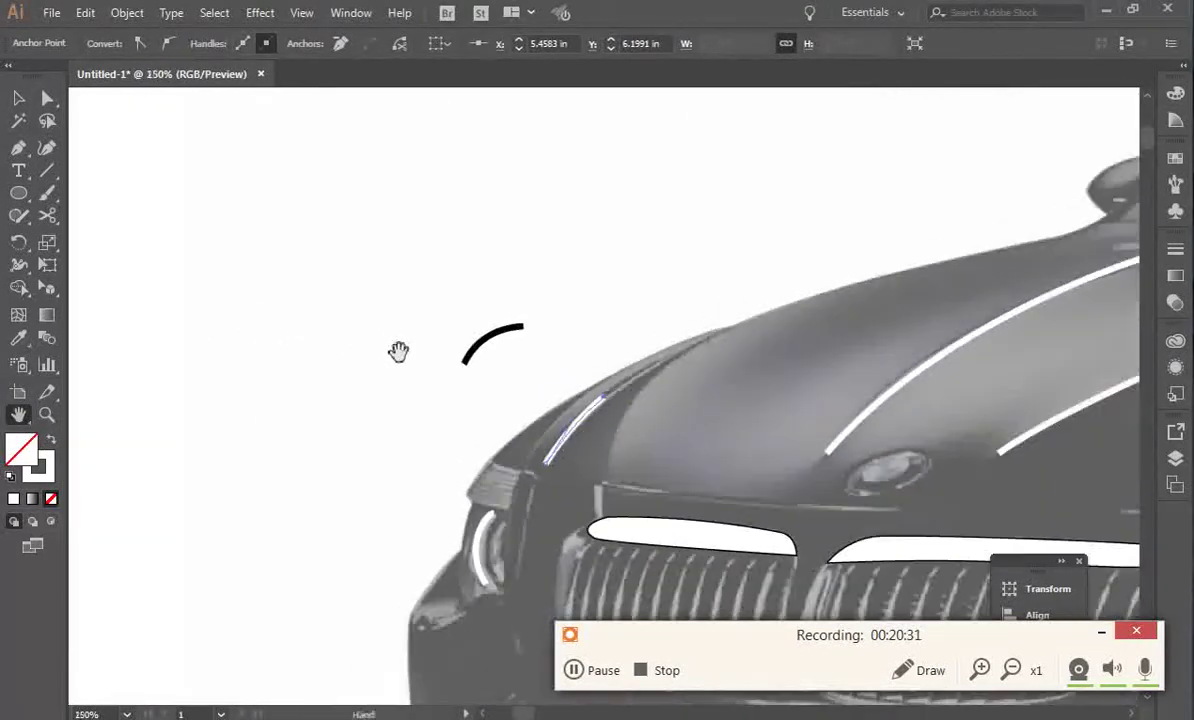
pyautogui.moveTo(527, 553); pyautogui.dragTo(187, 365)
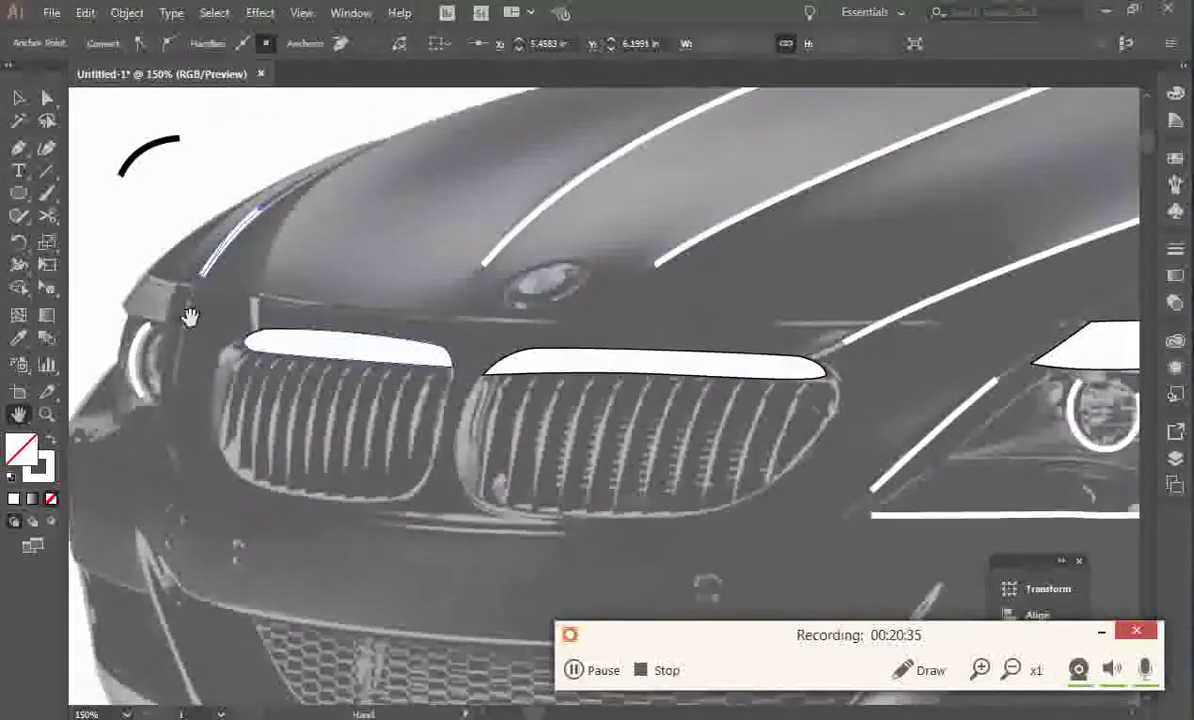
pyautogui.press('a')
pyautogui.click(878, 332)
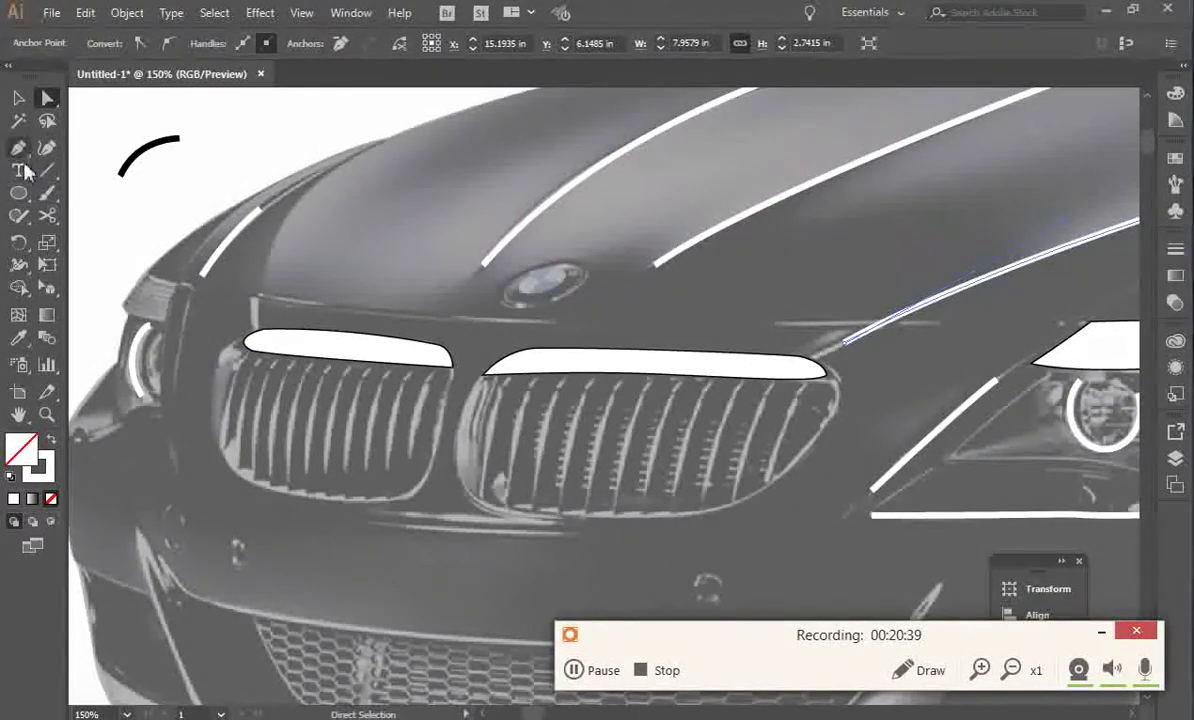
pyautogui.click(47, 216)
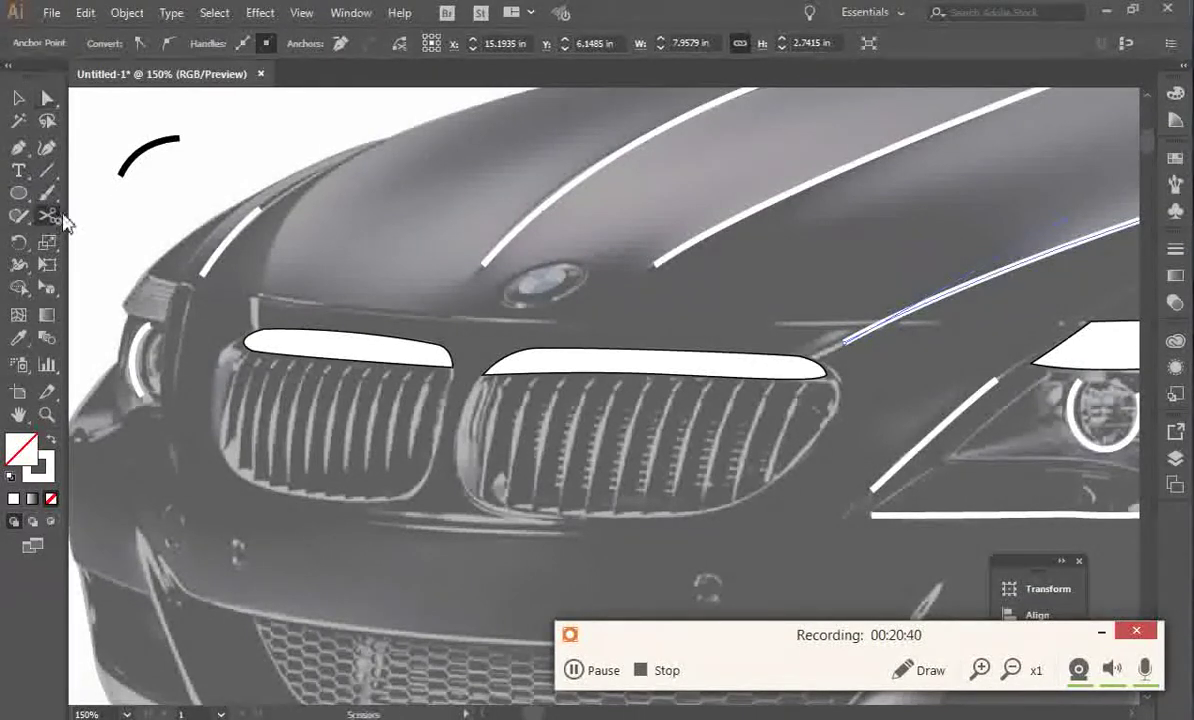
pyautogui.click(912, 312)
pyautogui.press('v')
pyautogui.click(890, 322)
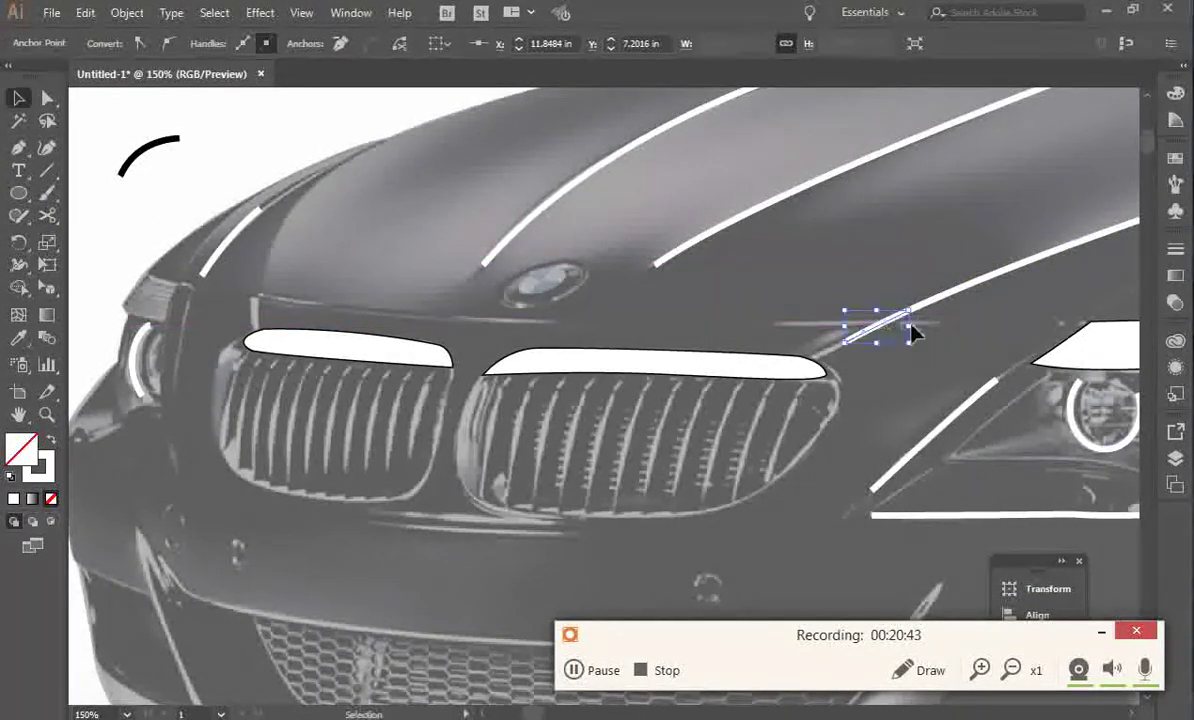
pyautogui.press('Delete')
# Trace the hood's front edge from the far headlight, above both grilles, to the near headlight's upper lens band as an open white 0.063 in line.
pyautogui.click(19, 147)
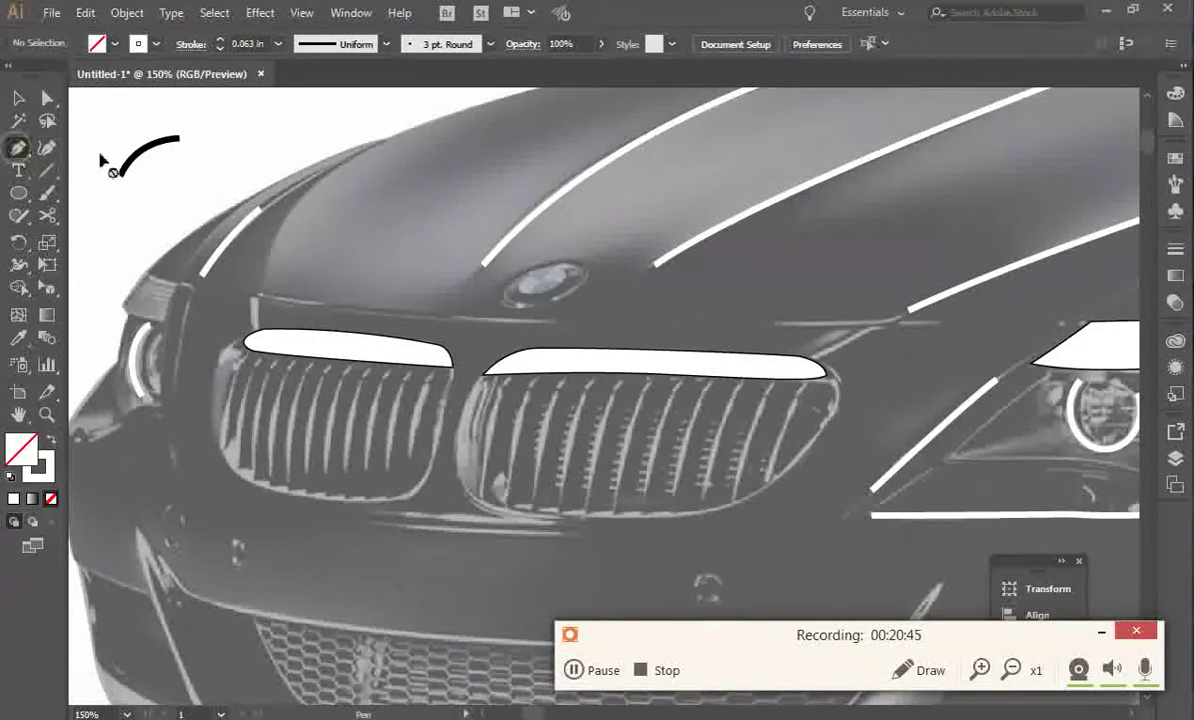
pyautogui.click(17, 148)
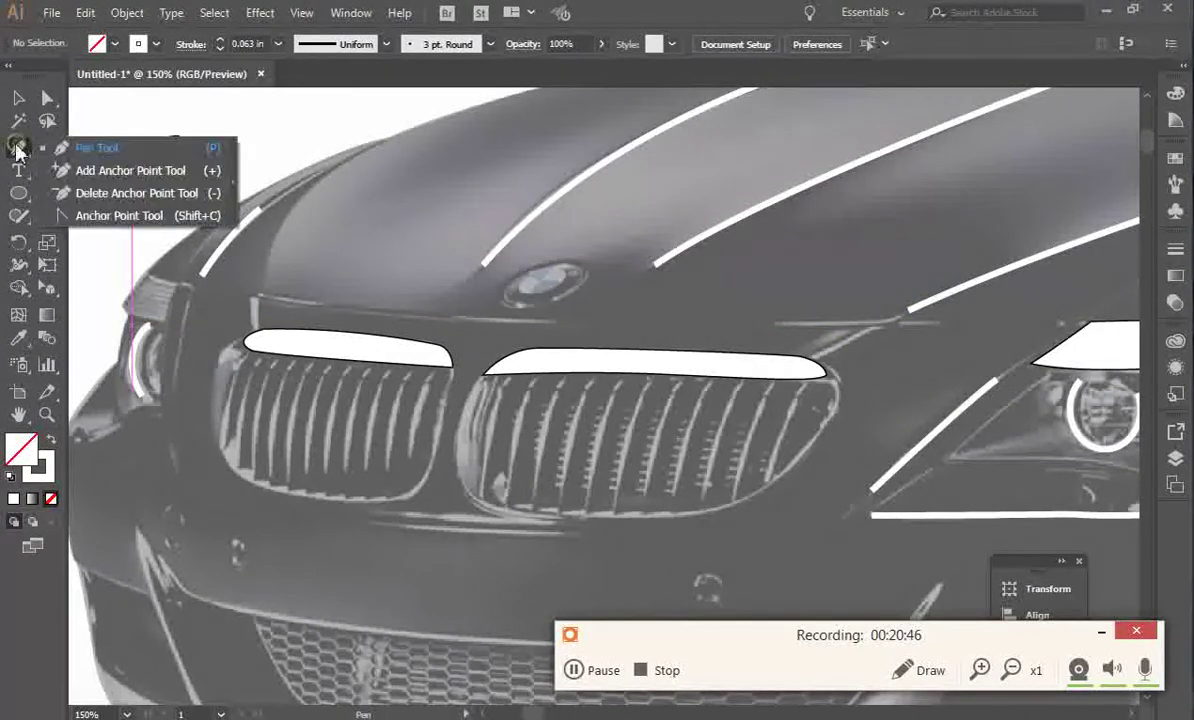
pyautogui.click(180, 285)
pyautogui.click(887, 321)
pyautogui.moveTo(895, 322); pyautogui.dragTo(1010, 305)
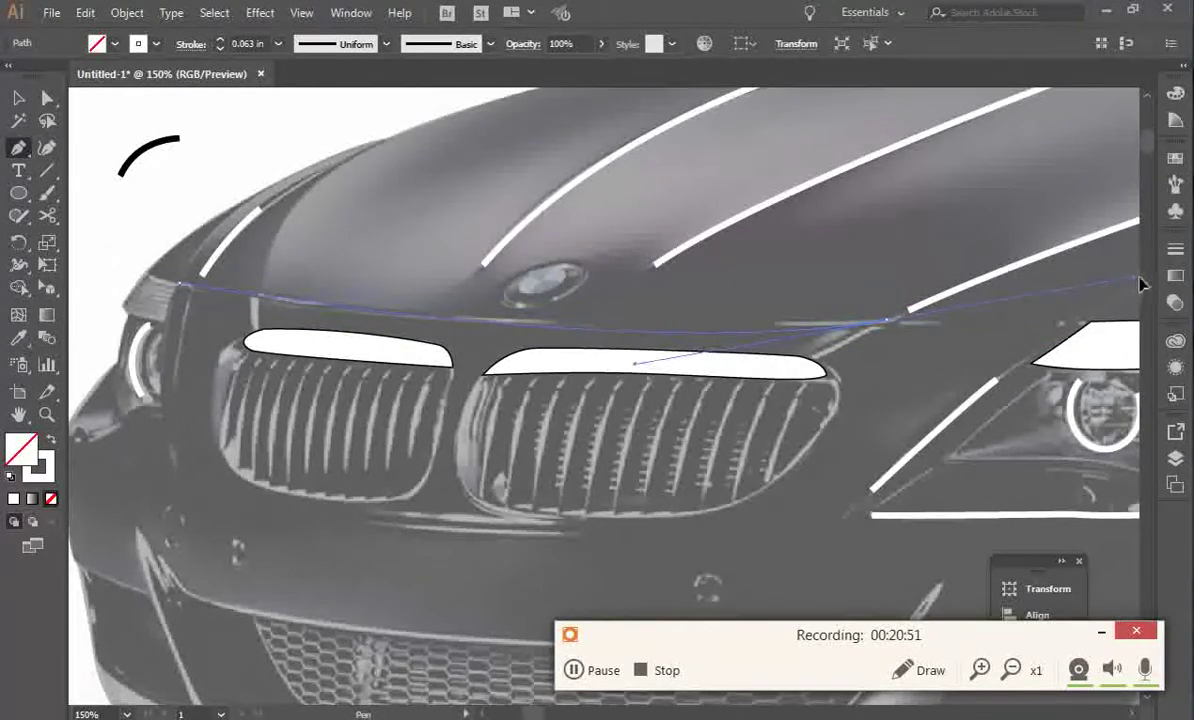
pyautogui.hscroll(5, 1100, 302)
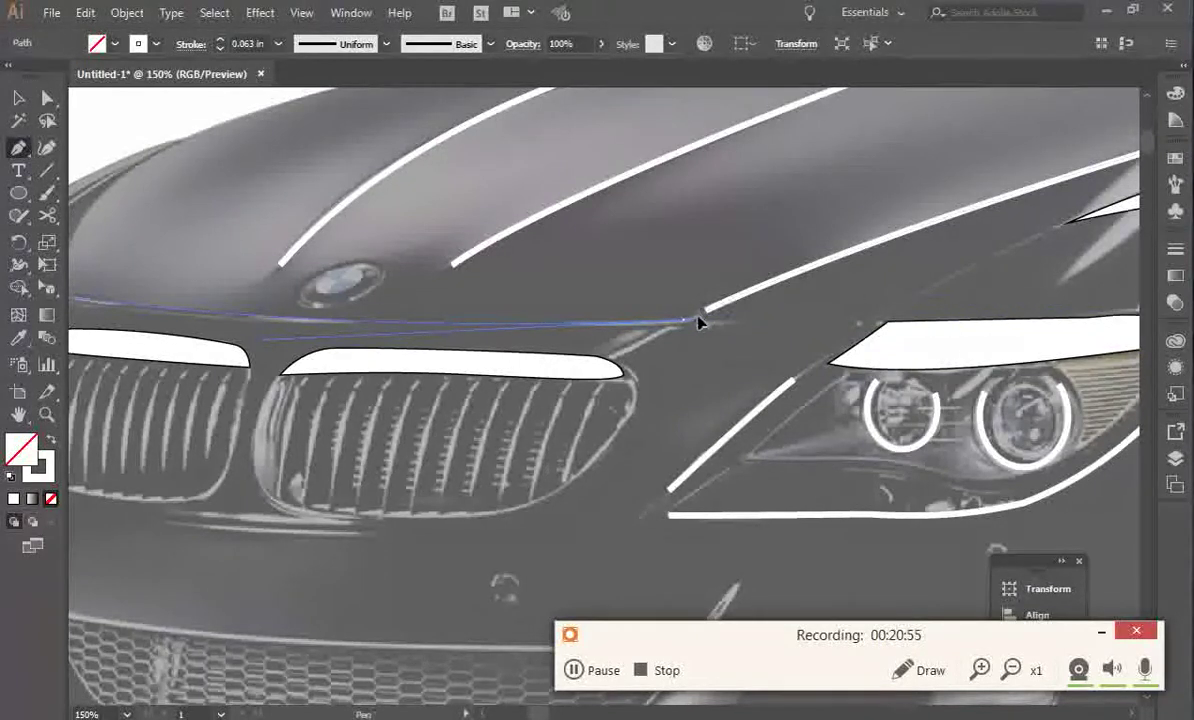
pyautogui.moveTo(695, 323); pyautogui.dragTo(868, 322)
# Shorten the hood's side edge line by moving its lower anchor point up, leaving a gap above the hood's front edge line.
pyautogui.press('a')
pyautogui.moveTo(686, 320); pyautogui.dragTo(730, 297)
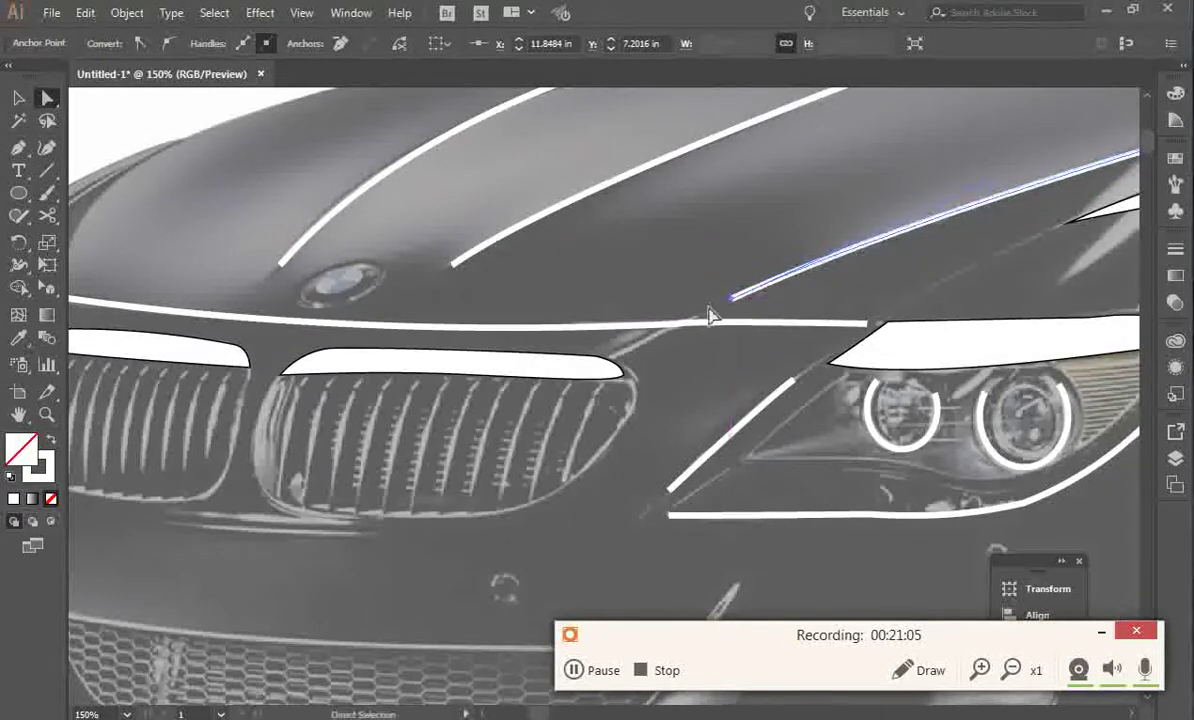
pyautogui.scroll(3, 330, 291)
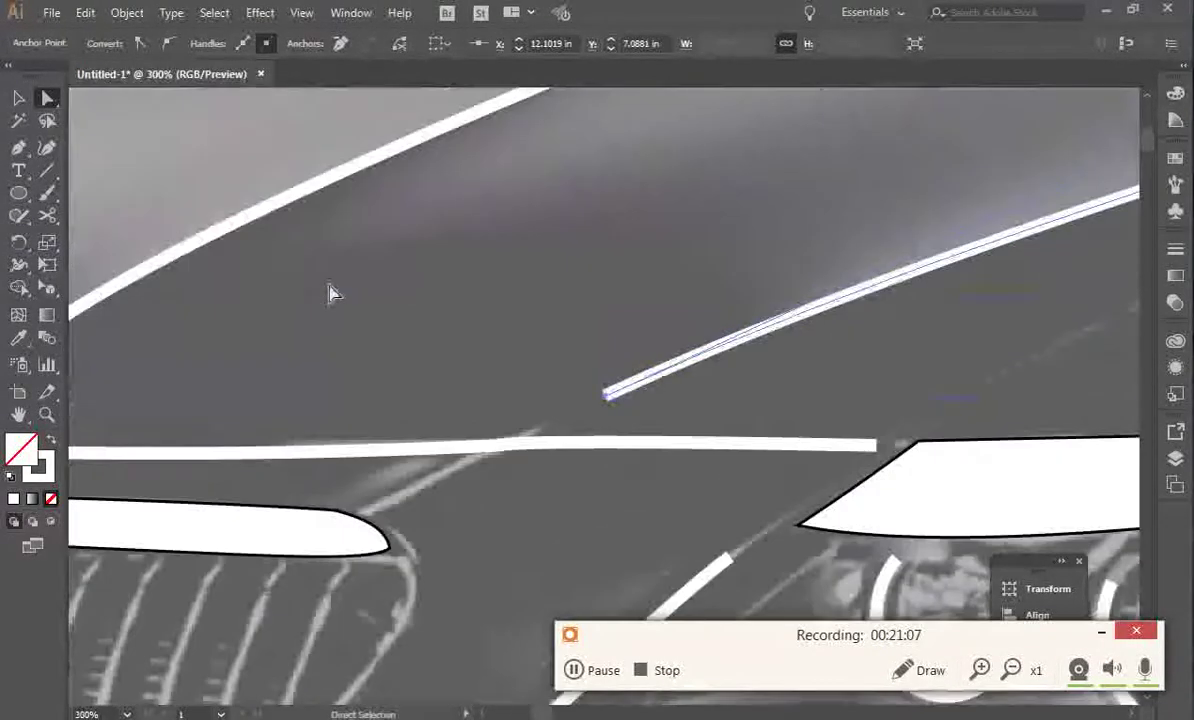
pyautogui.scroll(-6, 330, 292)
pyautogui.press('v')
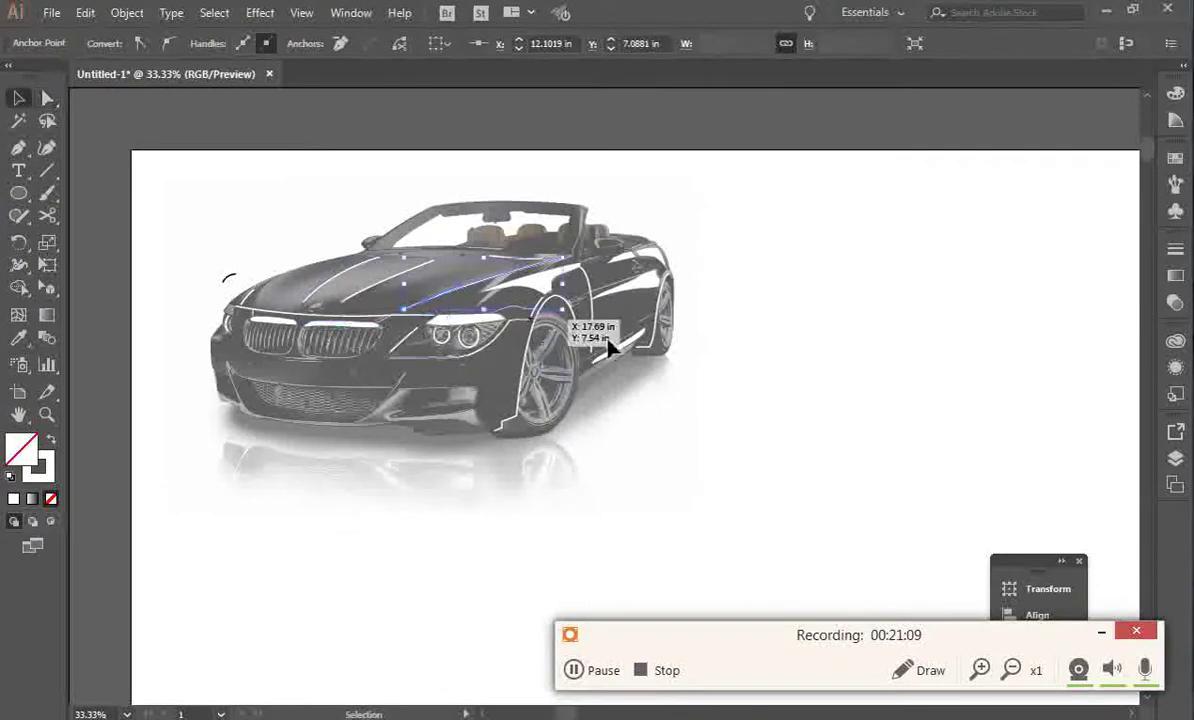
pyautogui.click(744, 396)
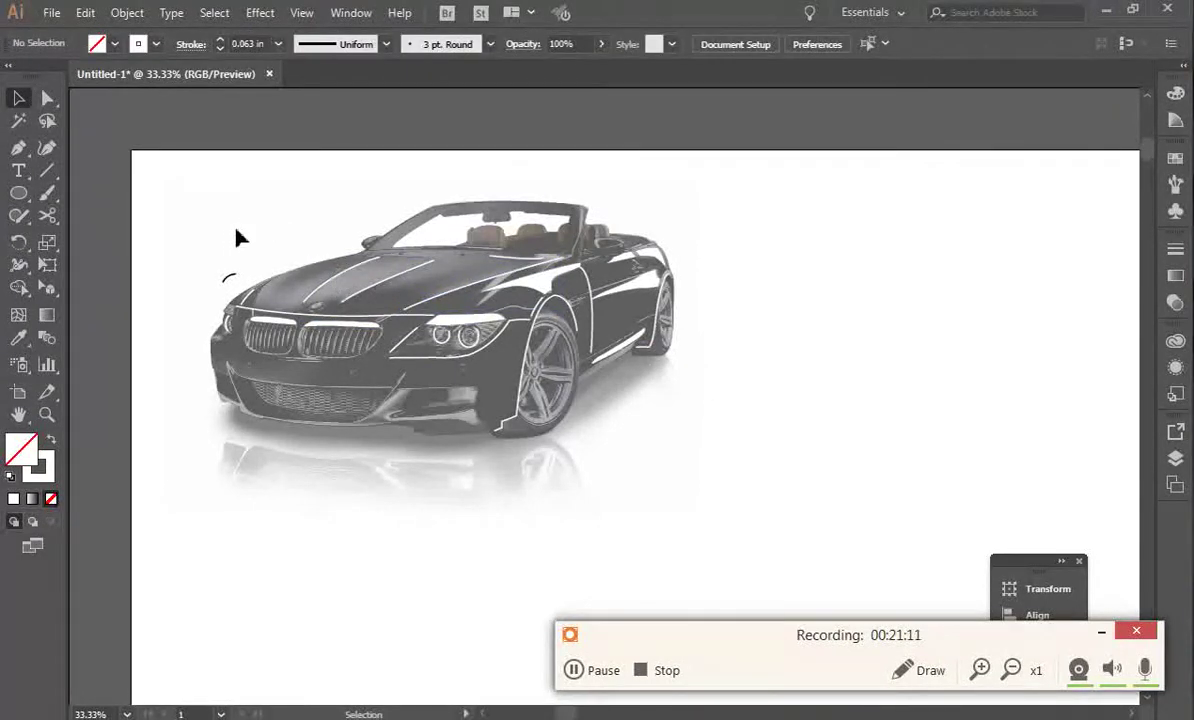
# Examine the traced white lines over the car's hood, far fender and grille area.
pyautogui.scroll(-3, 236, 237)
pyautogui.scroll(4, 128, 278)
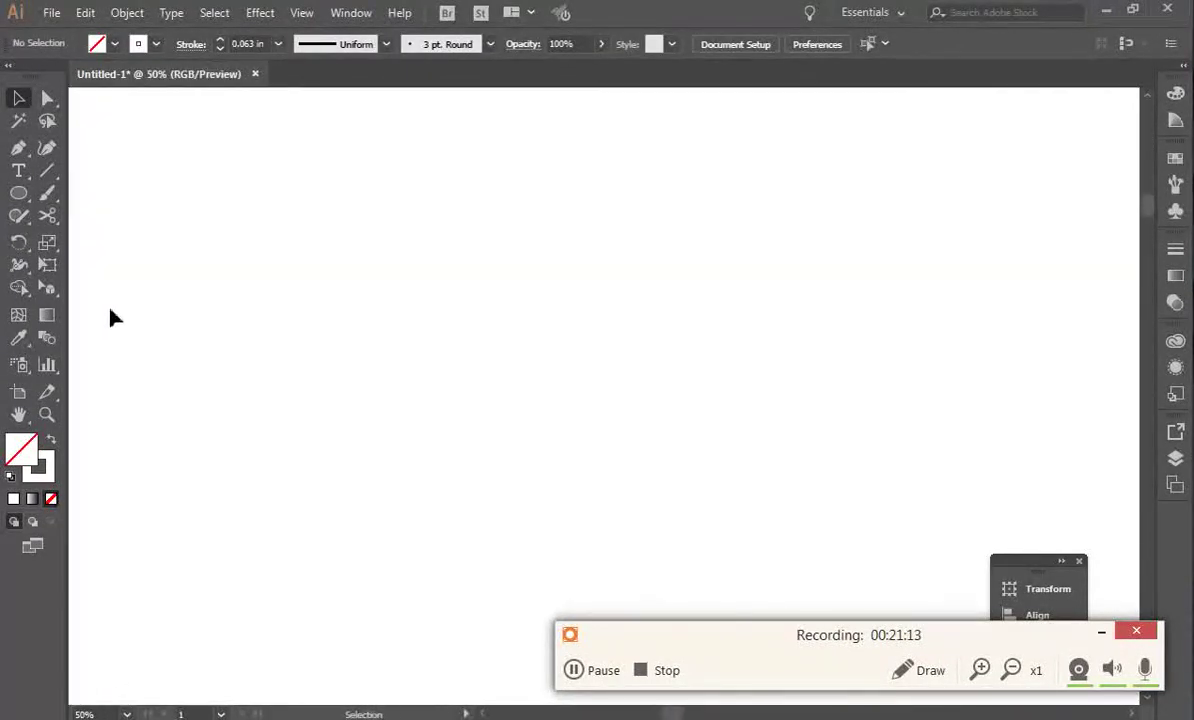
pyautogui.click(19, 414)
pyautogui.moveTo(294, 198); pyautogui.dragTo(557, 433)
pyautogui.moveTo(320, 235); pyautogui.dragTo(628, 452)
pyautogui.moveTo(307, 193); pyautogui.dragTo(760, 506)
pyautogui.moveTo(500, 312); pyautogui.dragTo(915, 443)
pyautogui.moveTo(378, 293); pyautogui.dragTo(553, 310)
pyautogui.hotkey('ctrl', '+')
pyautogui.hotkey('ctrl', '+')
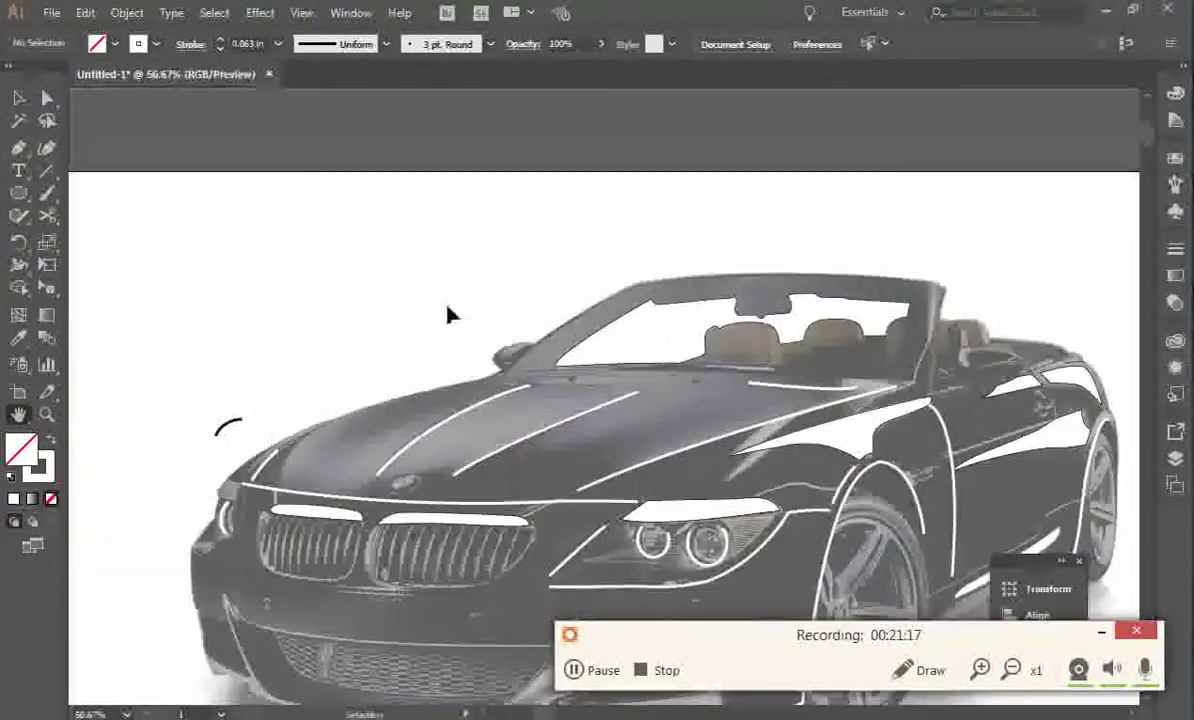
pyautogui.moveTo(294, 364); pyautogui.dragTo(536, 269)
pyautogui.press('v')
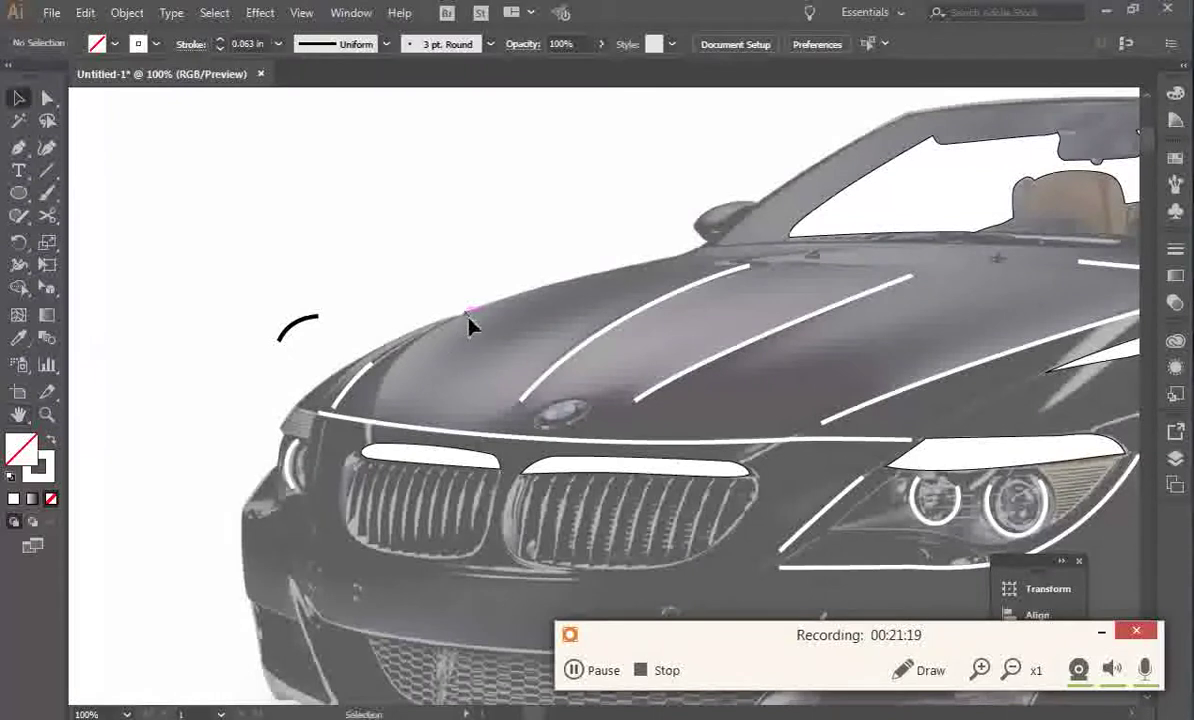
# Trace the short curved crease near the hood's far edge as an open white 0.063 in line, matching the existing hood lines.
pyautogui.click(557, 368)
pyautogui.click(19, 148)
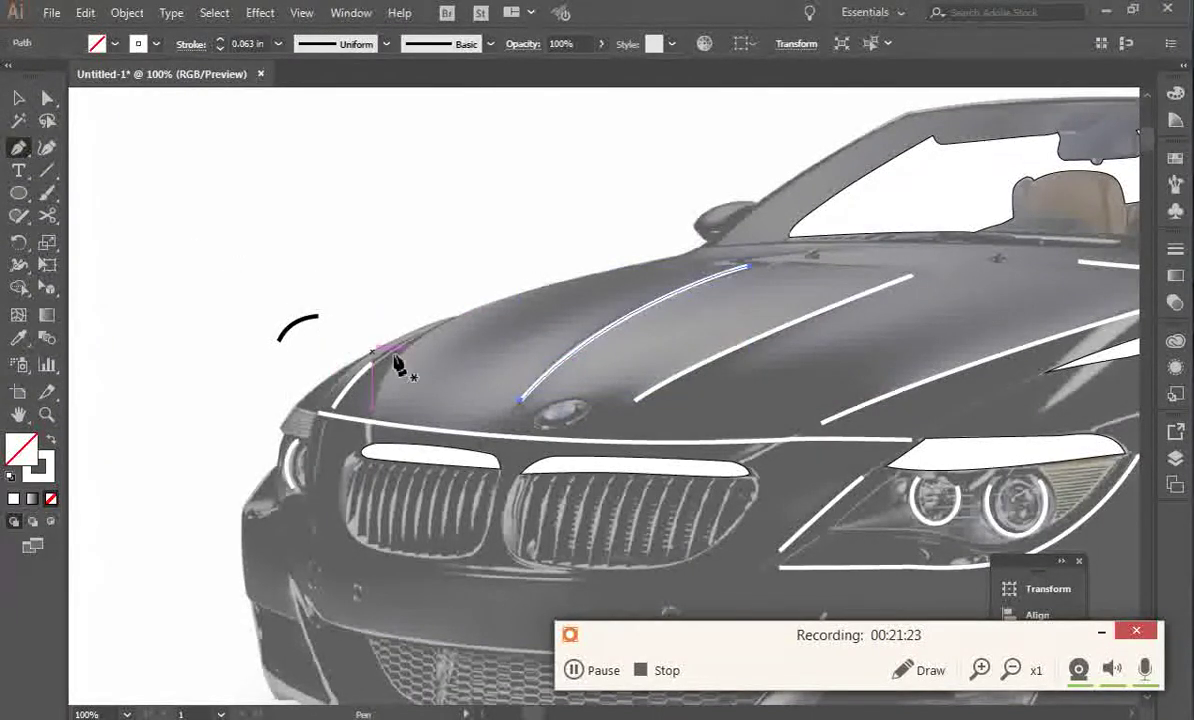
pyautogui.moveTo(410, 352); pyautogui.dragTo(364, 452)
pyautogui.press('v')
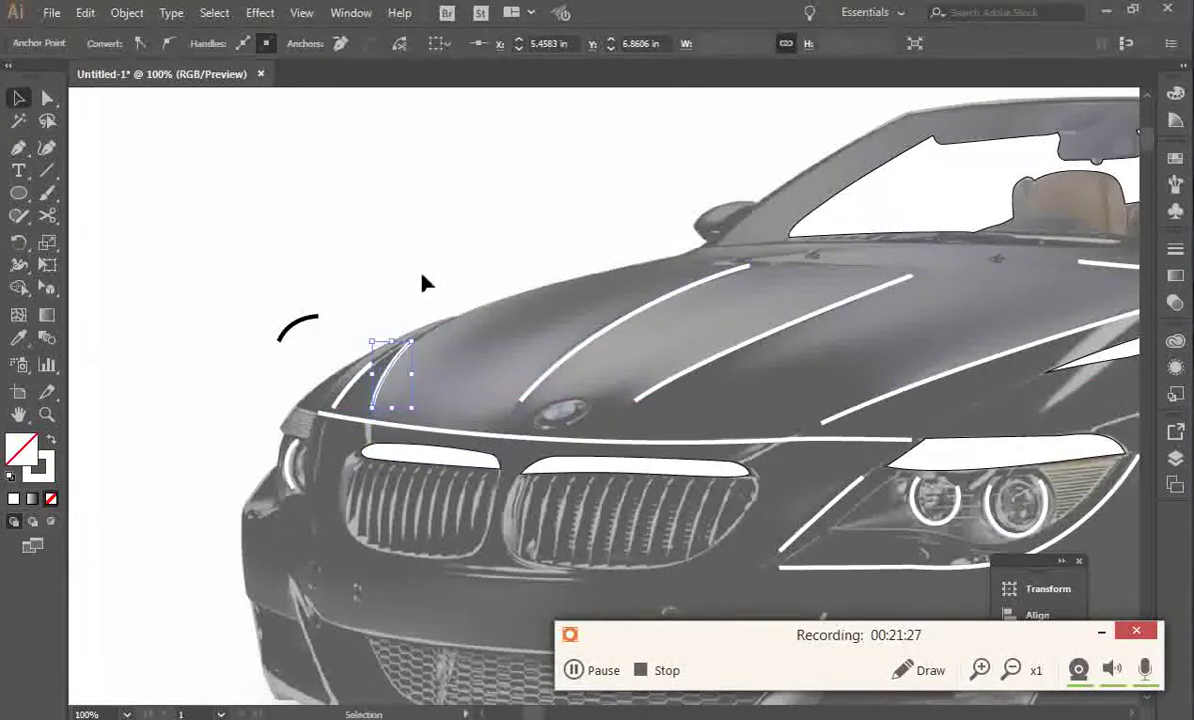
pyautogui.click(421, 273)
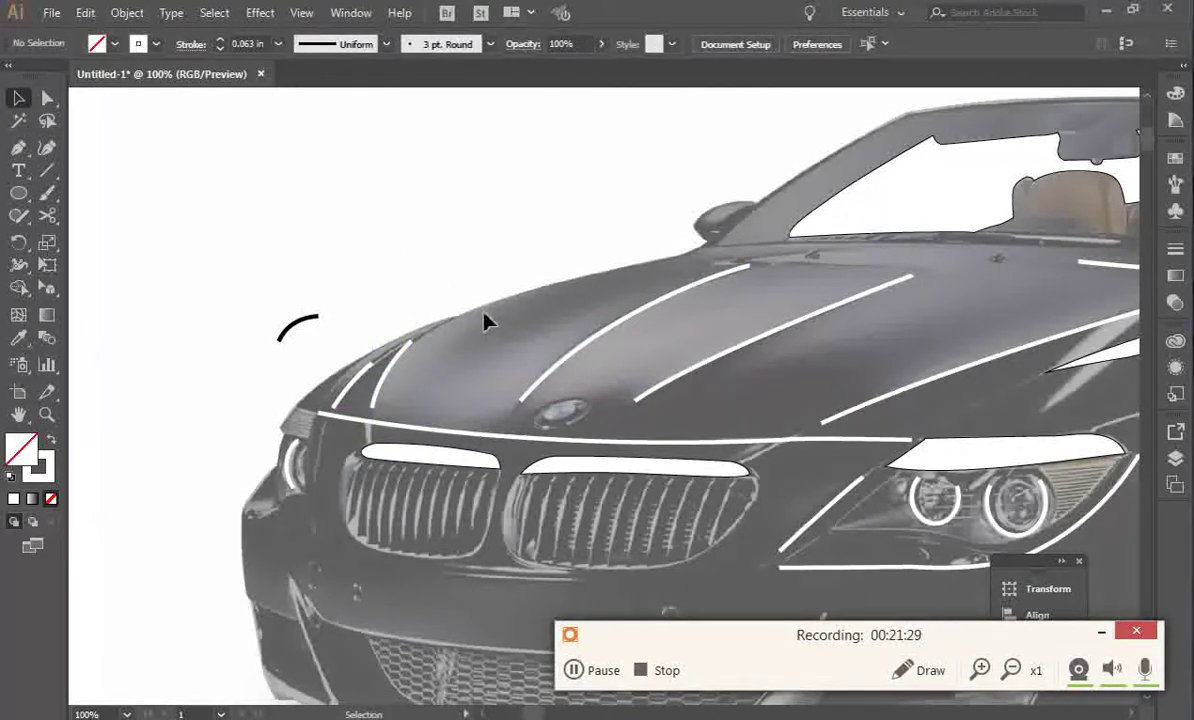
# Trace the near headlight's inner edge and wavy lower lens contour, starting below the upper lens band, as an open white 0.063 in line.
pyautogui.scroll(1, 473, 315)
pyautogui.scroll(-4, 473, 316)
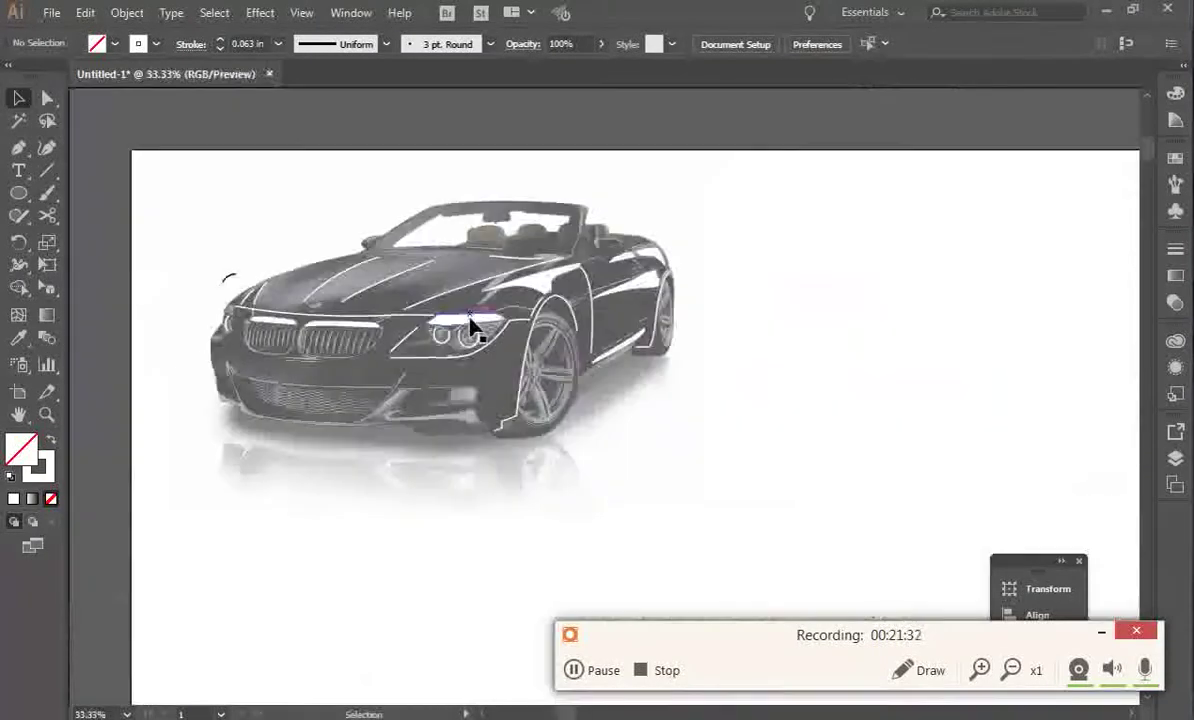
pyautogui.hotkey('ctrl', '+')
pyautogui.hotkey('ctrl', '+')
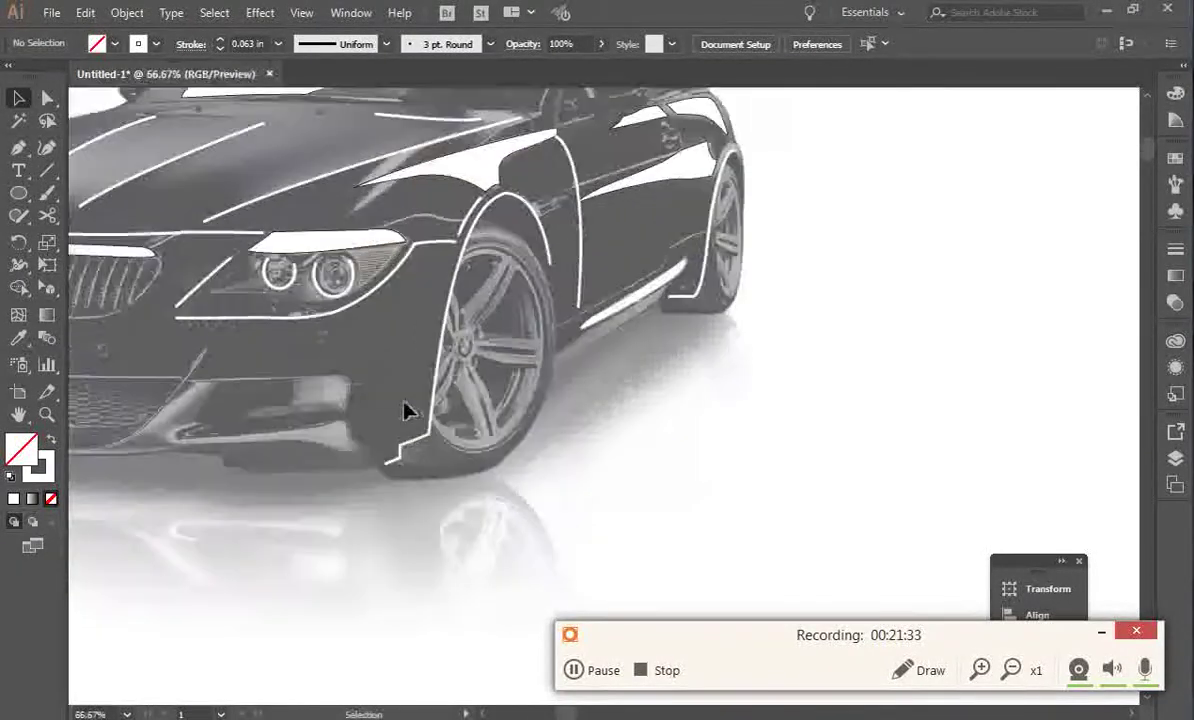
pyautogui.click(18, 414)
pyautogui.moveTo(299, 216); pyautogui.dragTo(484, 303)
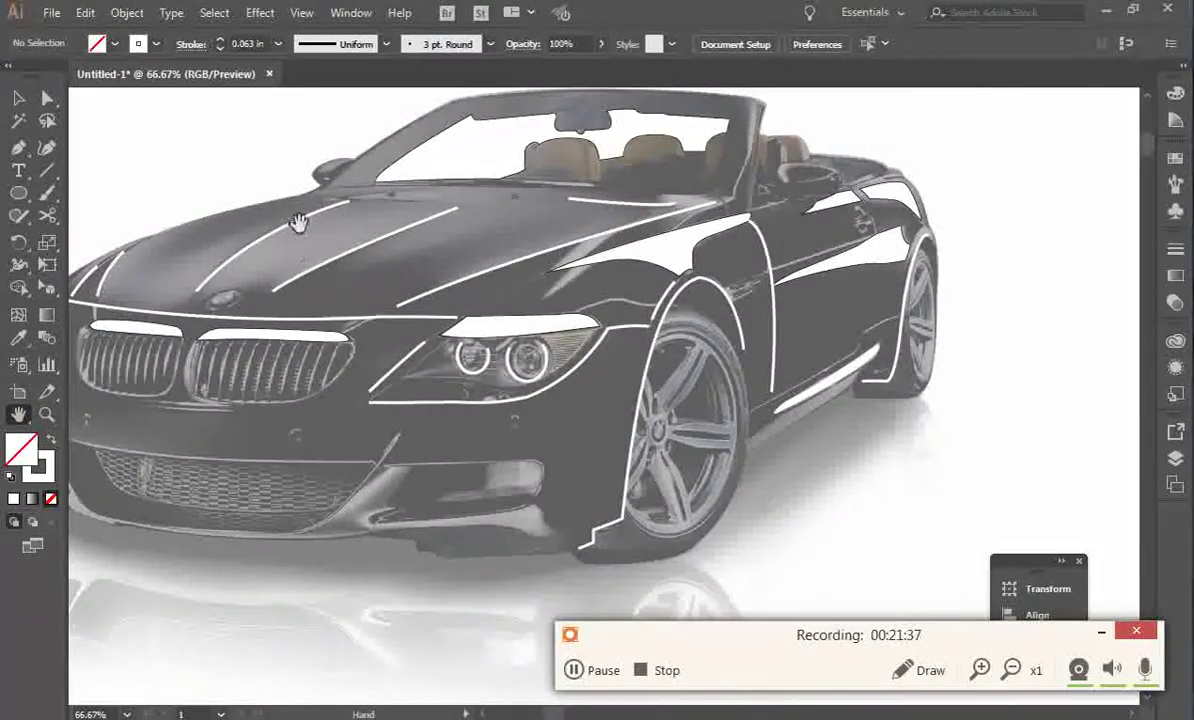
pyautogui.hotkey('ctrl', '+')
pyautogui.hotkey('ctrl', '+')
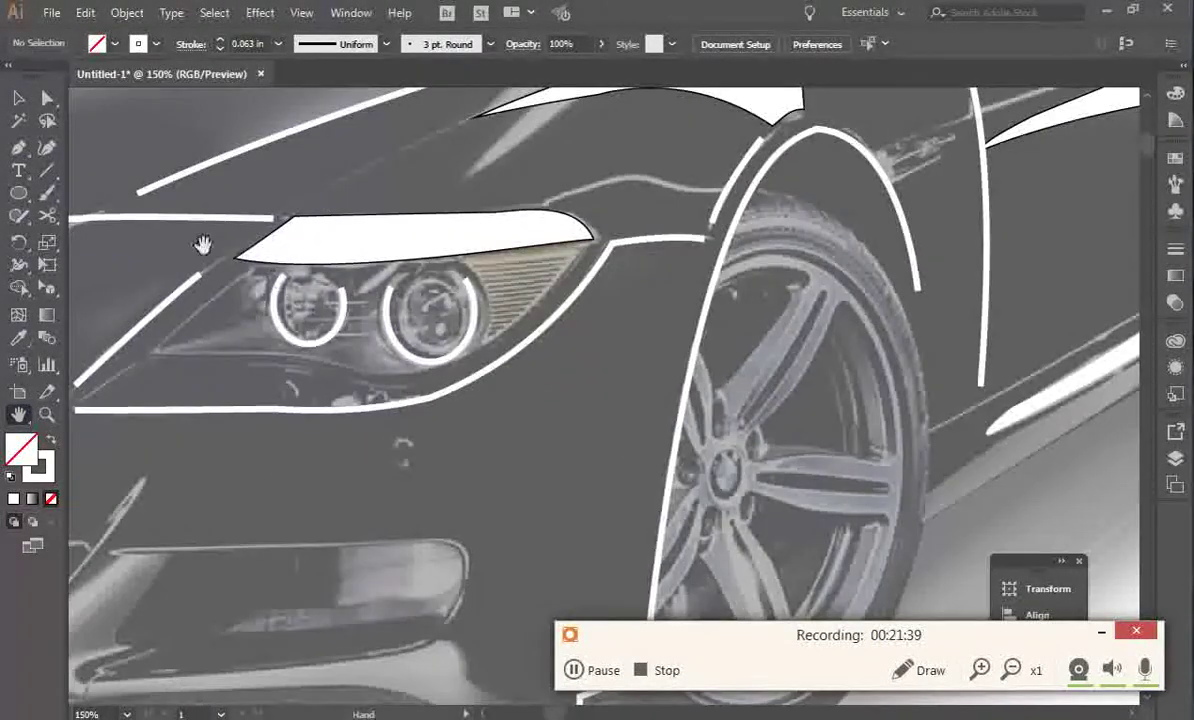
pyautogui.moveTo(18, 148); pyautogui.dragTo(88, 148)
pyautogui.click(235, 275)
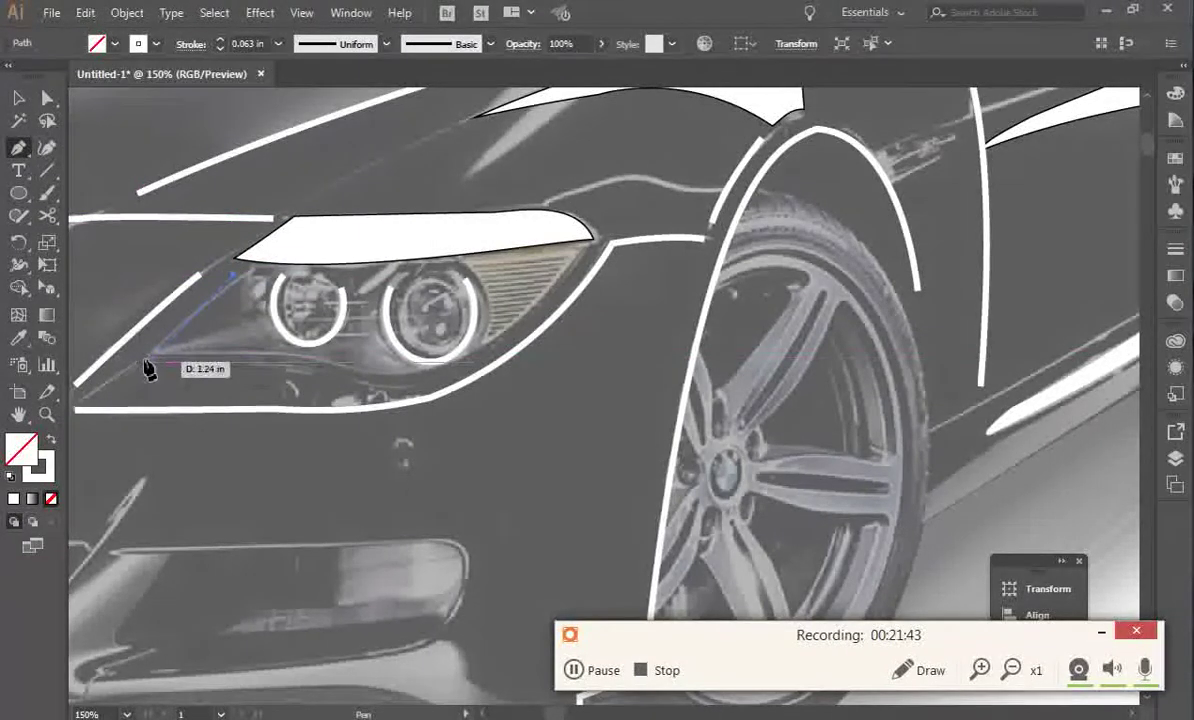
pyautogui.click(147, 356)
pyautogui.moveTo(292, 366); pyautogui.dragTo(433, 383)
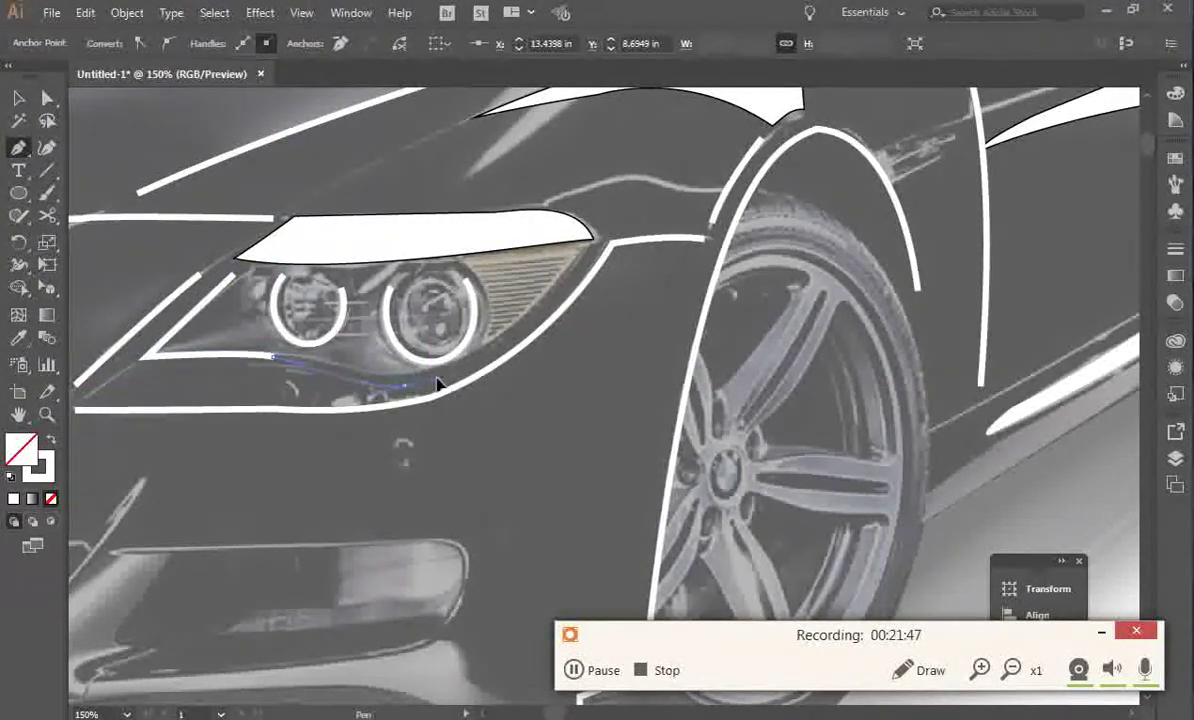
pyautogui.press('v')
# Trace a narrow V-shaped open white line around the ribbed turn-signal section at the near headlight's outer end.
pyautogui.click(18, 147)
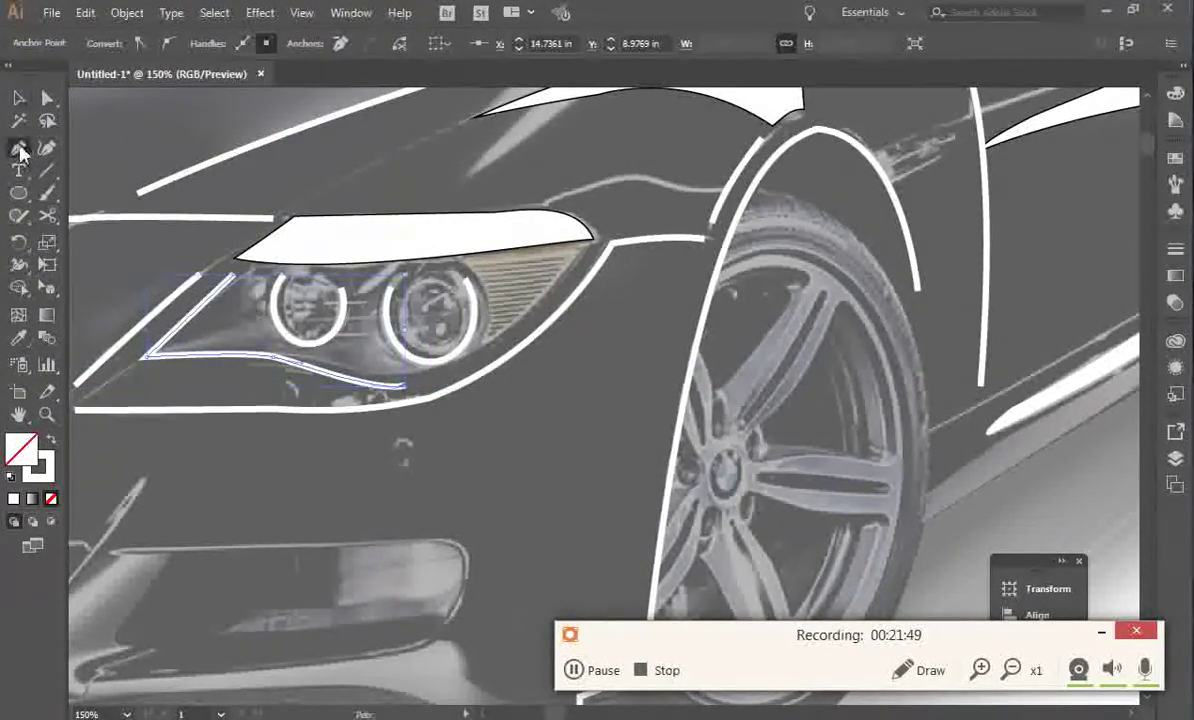
pyautogui.moveTo(577, 256); pyautogui.dragTo(486, 346)
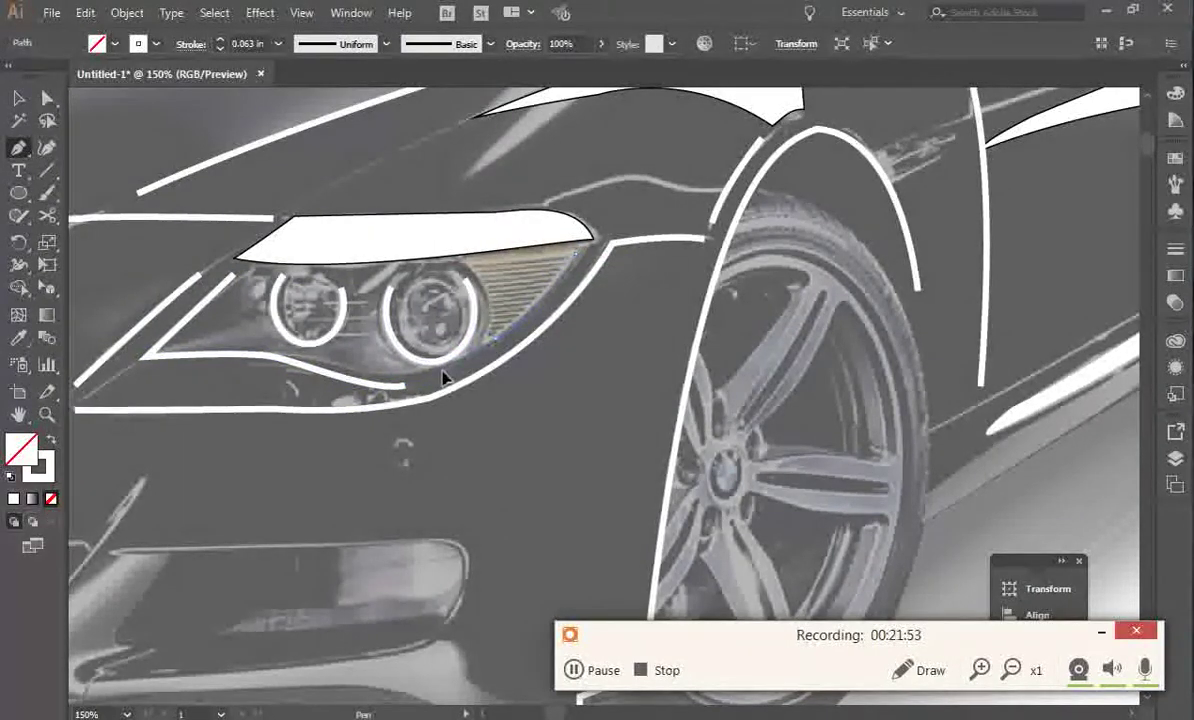
pyautogui.moveTo(507, 310); pyautogui.dragTo(506, 308)
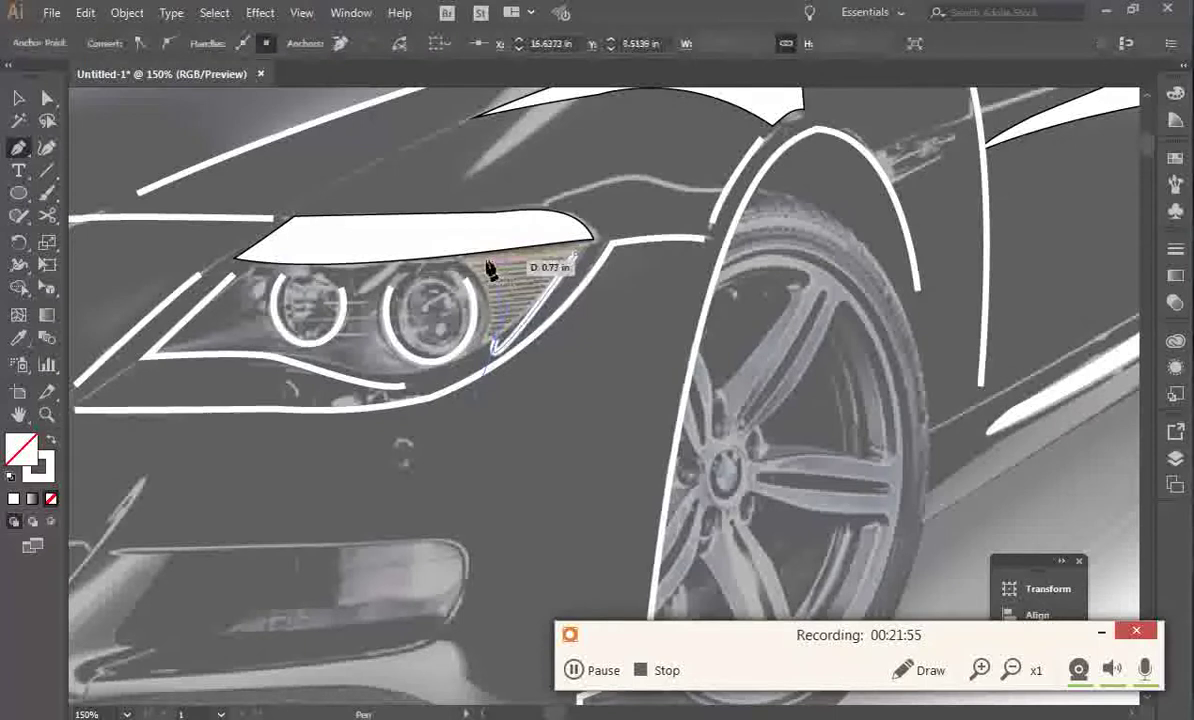
pyautogui.moveTo(471, 258); pyautogui.dragTo(461, 257)
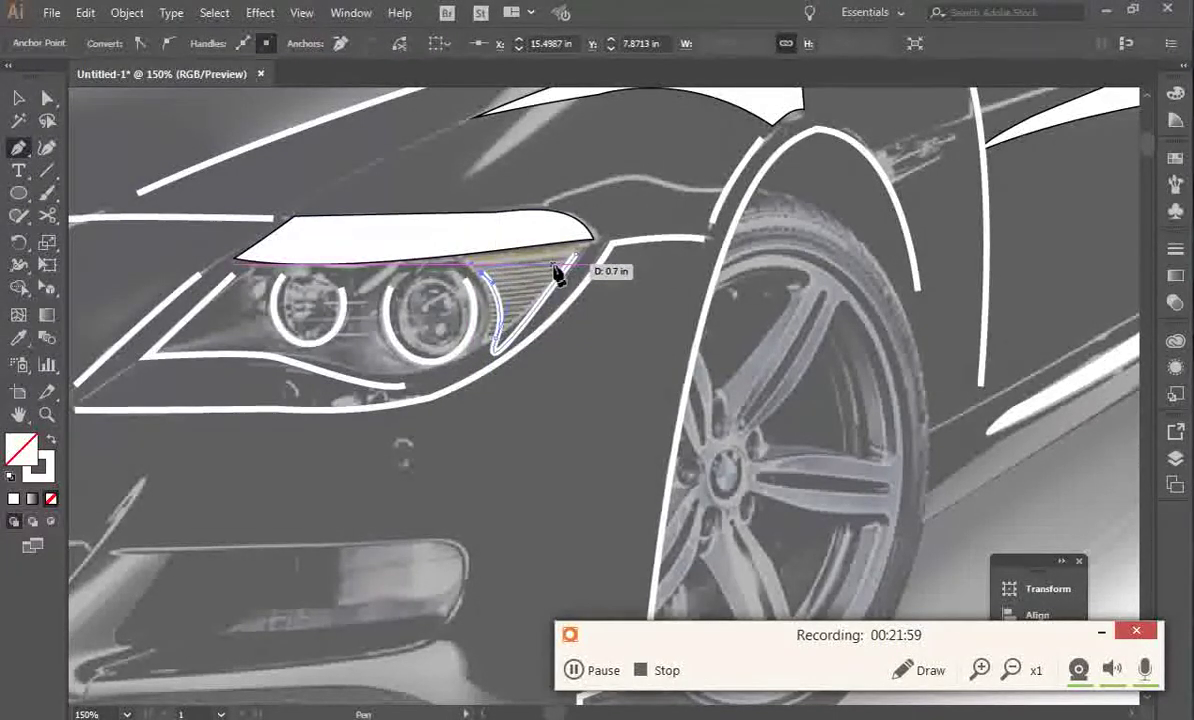
# Adjust the turn-signal line's end points, lower corner and handles so it sits clear of the lens band and headlight outline.
pyautogui.press('a')
pyautogui.moveTo(575, 254); pyautogui.dragTo(568, 264)
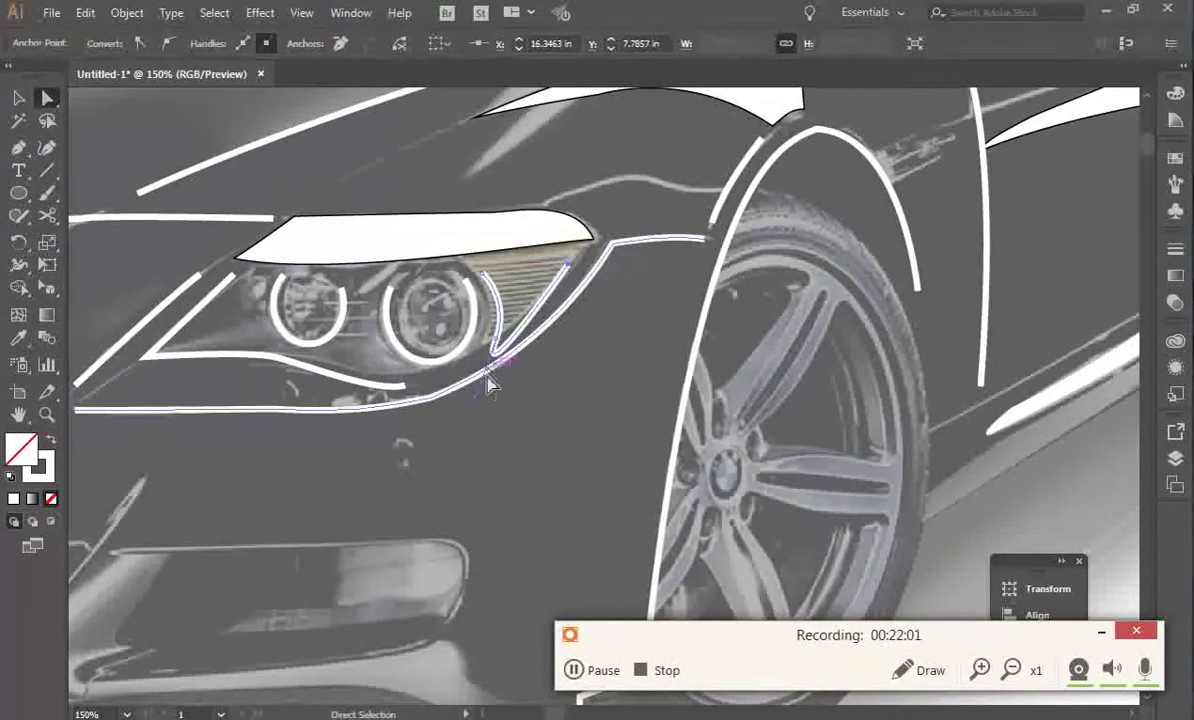
pyautogui.moveTo(477, 399); pyautogui.dragTo(499, 339)
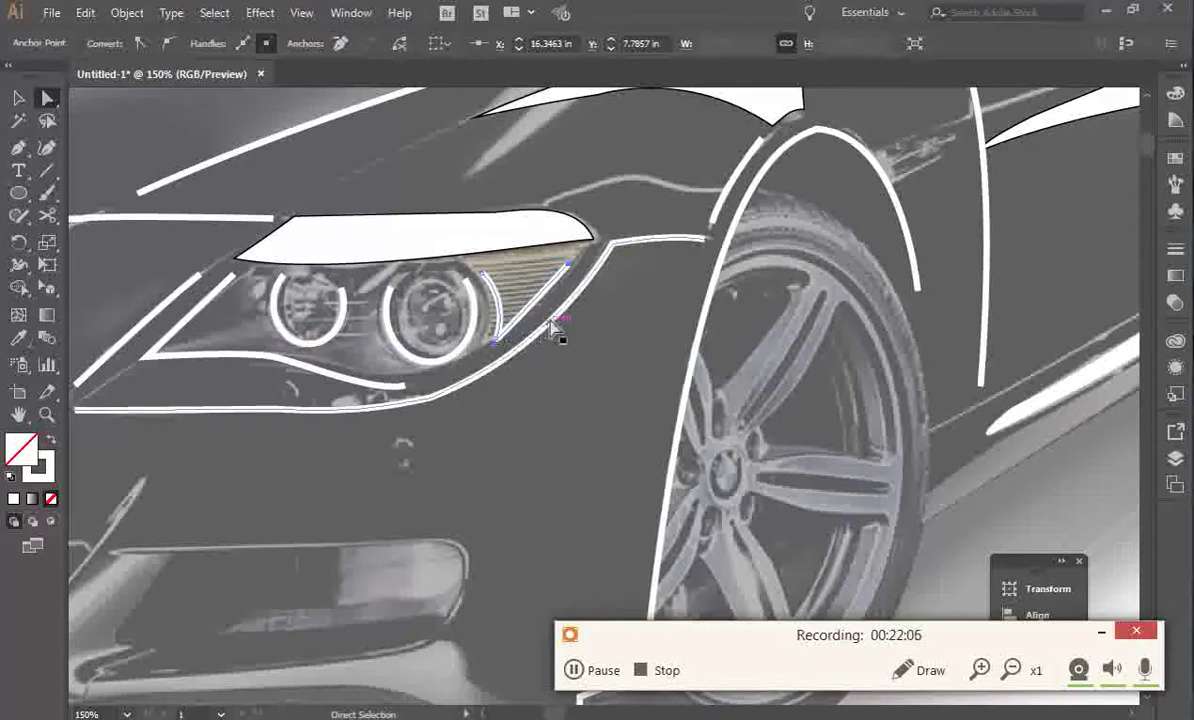
pyautogui.press('v')
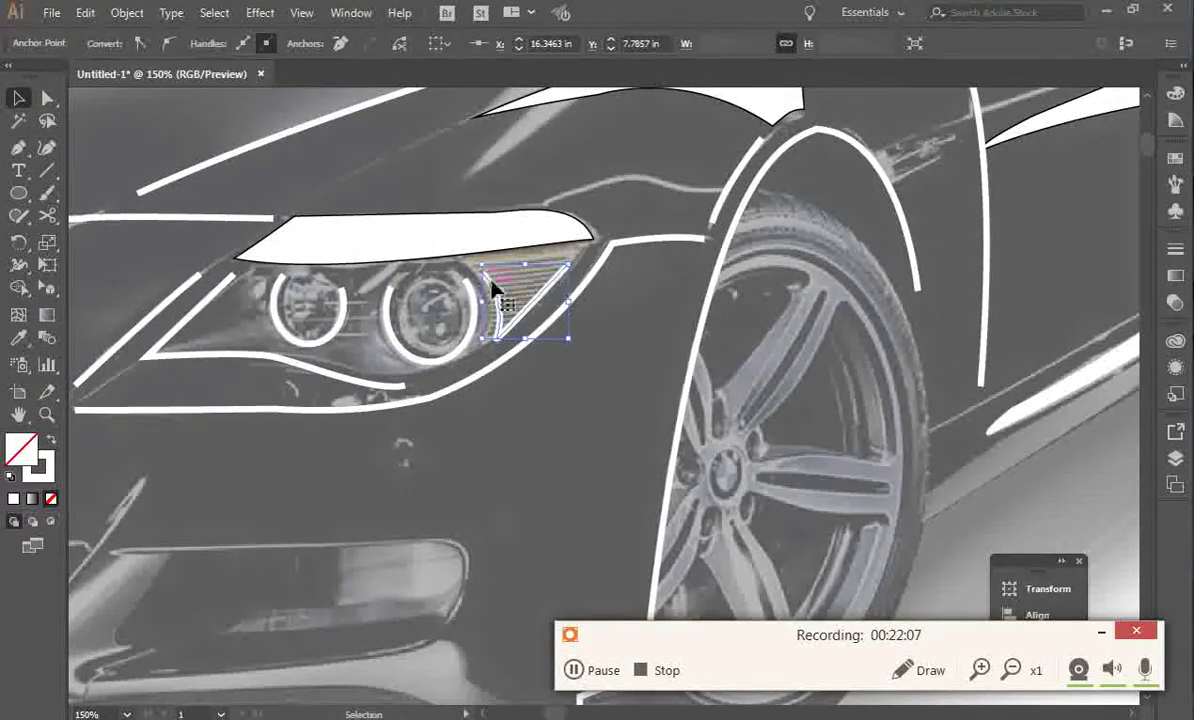
pyautogui.click(490, 318)
pyautogui.press('a')
pyautogui.moveTo(486, 280); pyautogui.dragTo(490, 273)
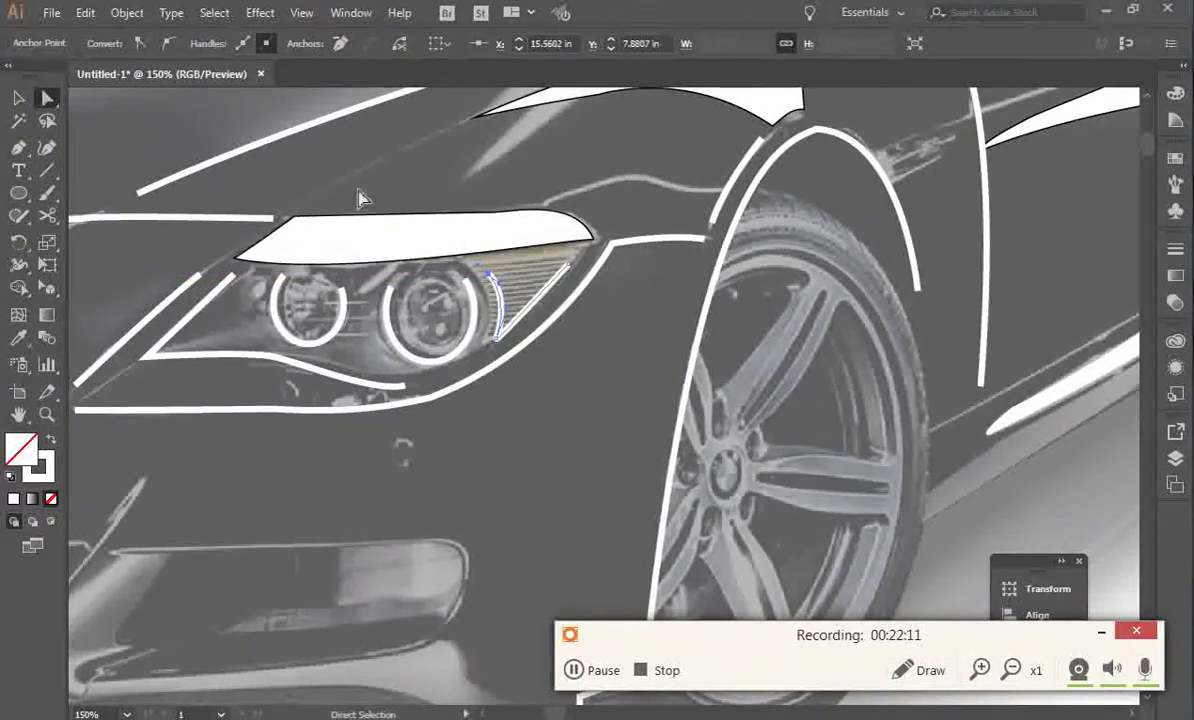
# Draw a white ellipse with a 0.014 in black outline inside the near headlight's outer lamp ring, reusing the lens band's style.
pyautogui.click(19, 192)
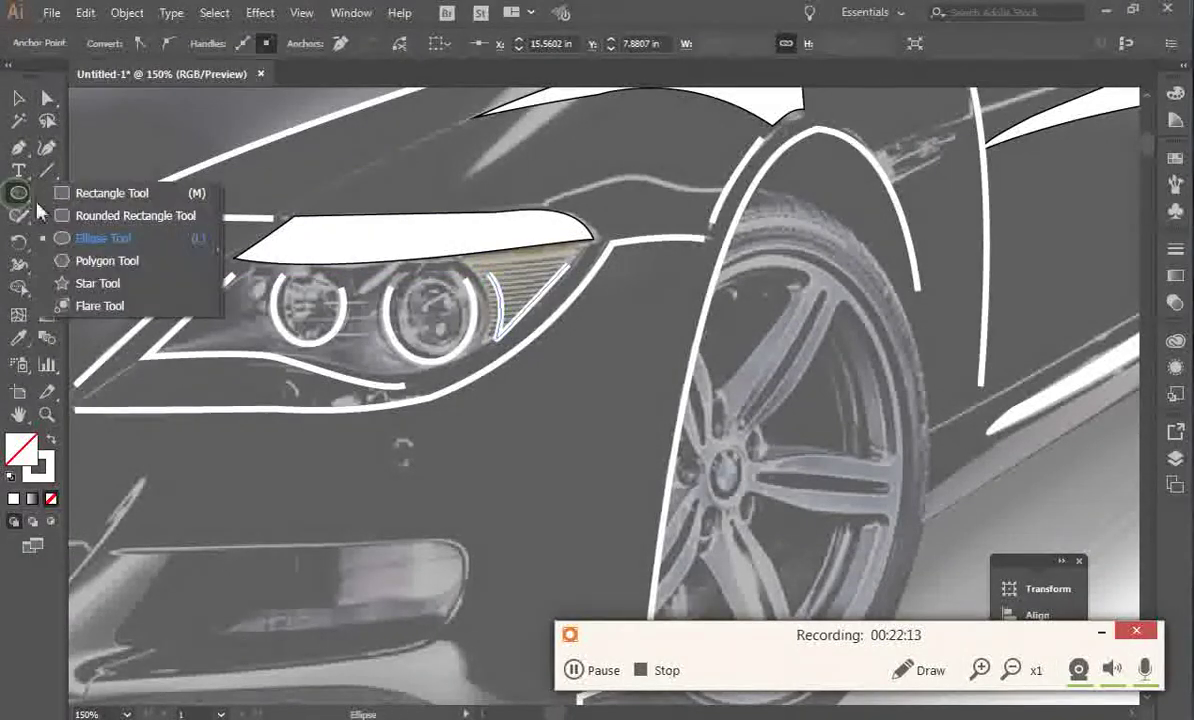
pyautogui.click(92, 218)
pyautogui.press('v')
pyautogui.click(314, 256)
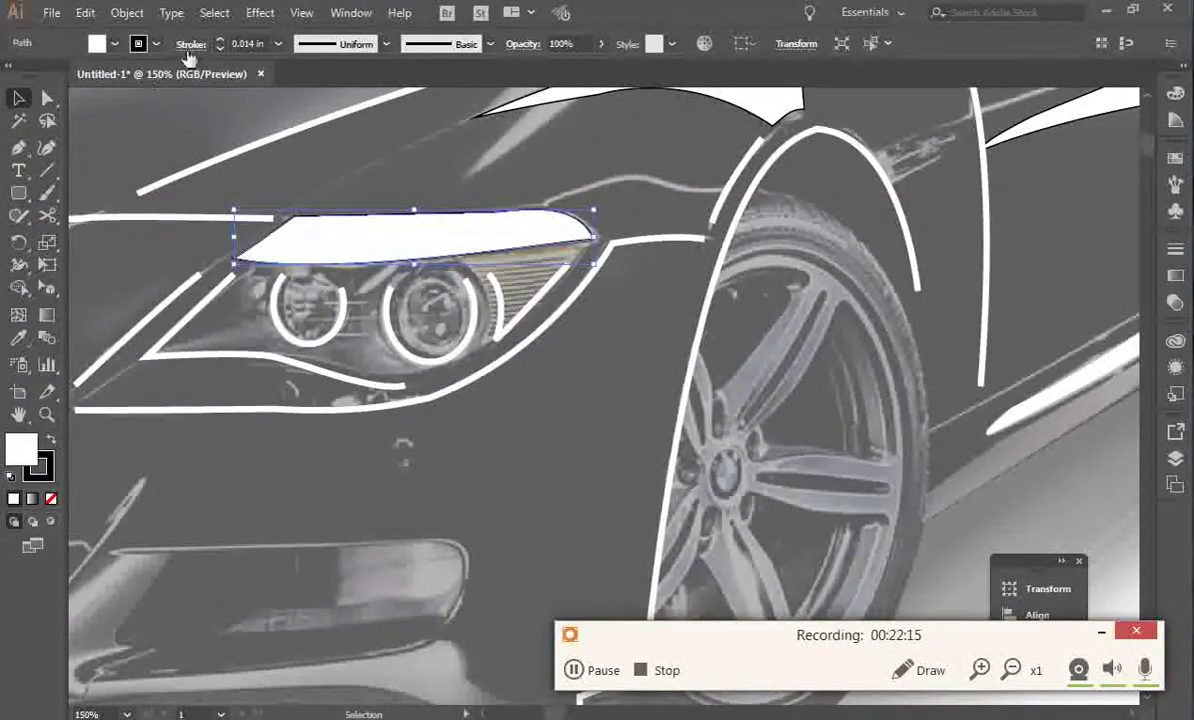
pyautogui.click(19, 193)
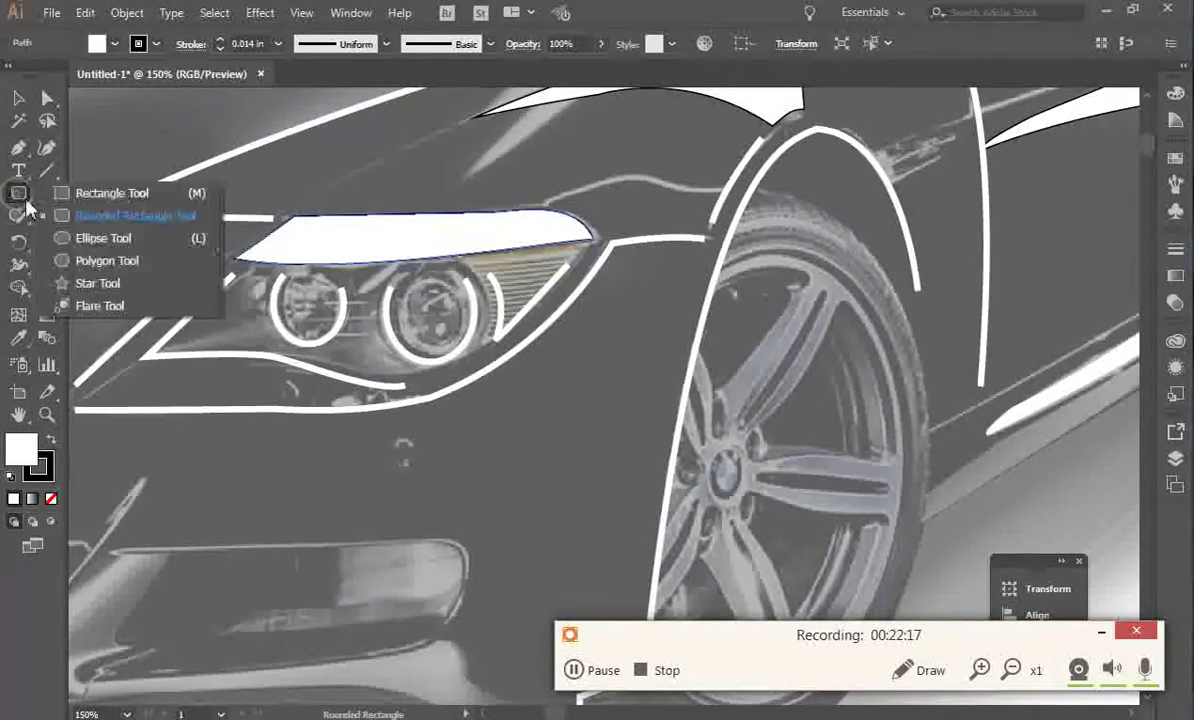
pyautogui.click(90, 238)
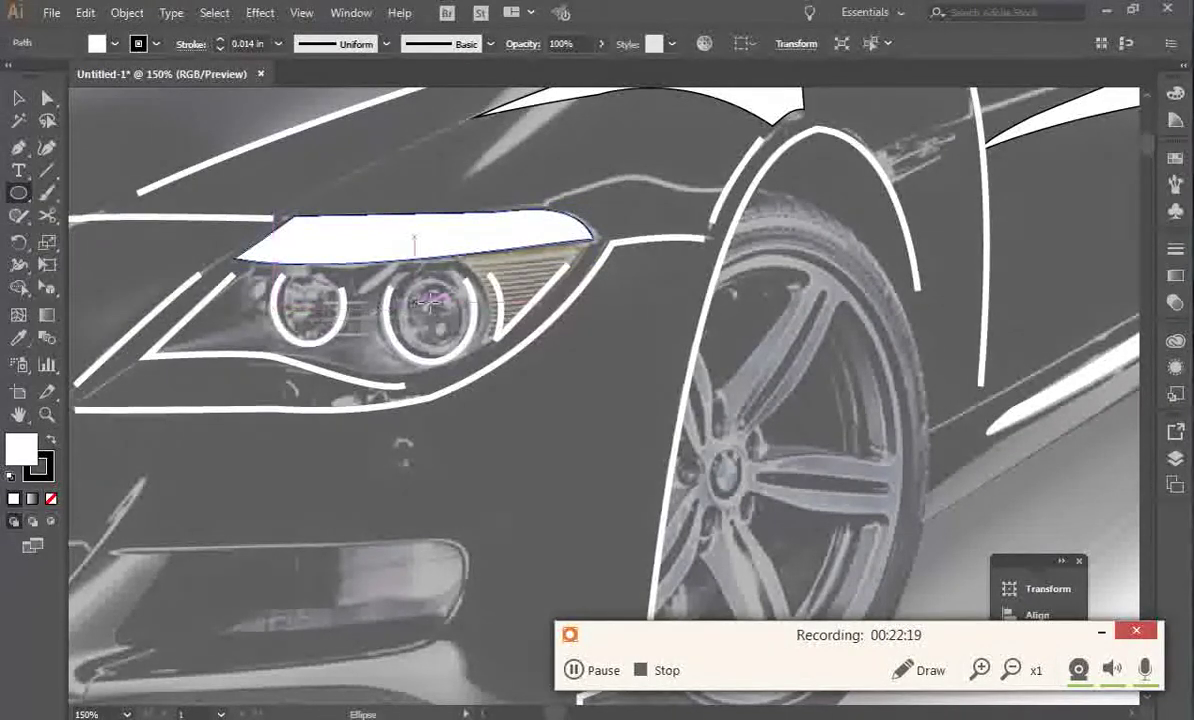
pyautogui.moveTo(415, 290); pyautogui.dragTo(465, 340)
pyautogui.press('v')
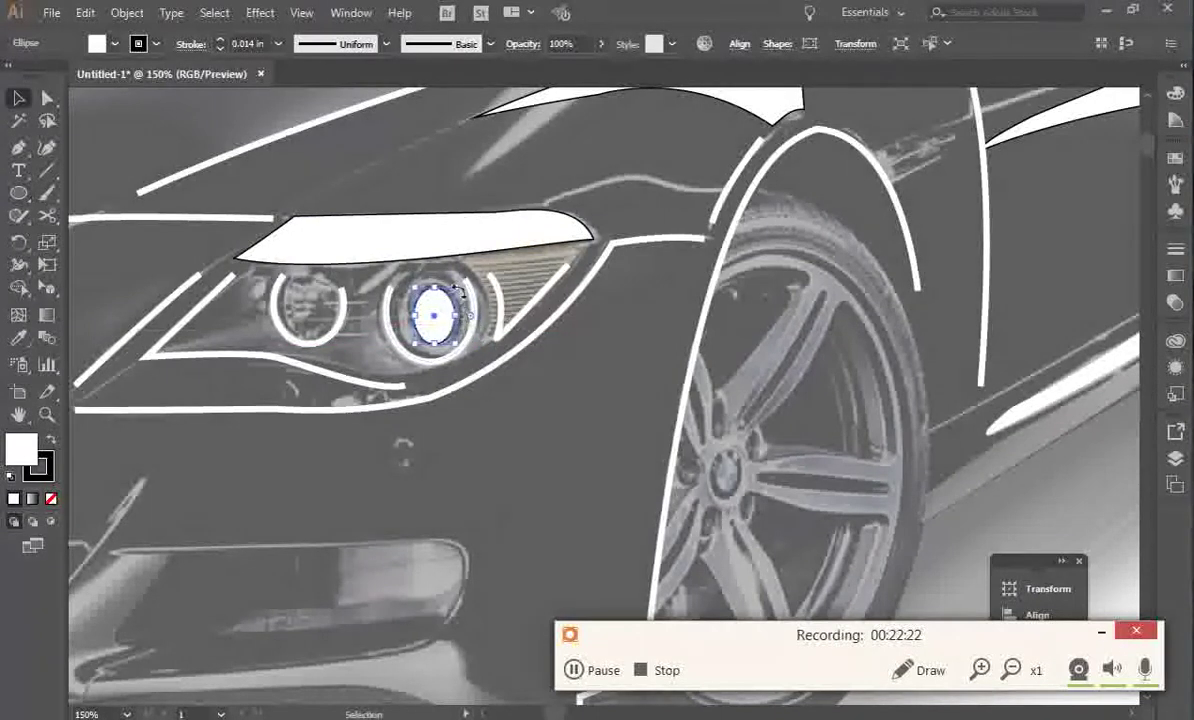
# Draw a smaller white ellipse inside the near headlight's inner lamp ring.
pyautogui.click(19, 194)
pyautogui.moveTo(287, 271); pyautogui.dragTo(328, 323)
pyautogui.press('v')
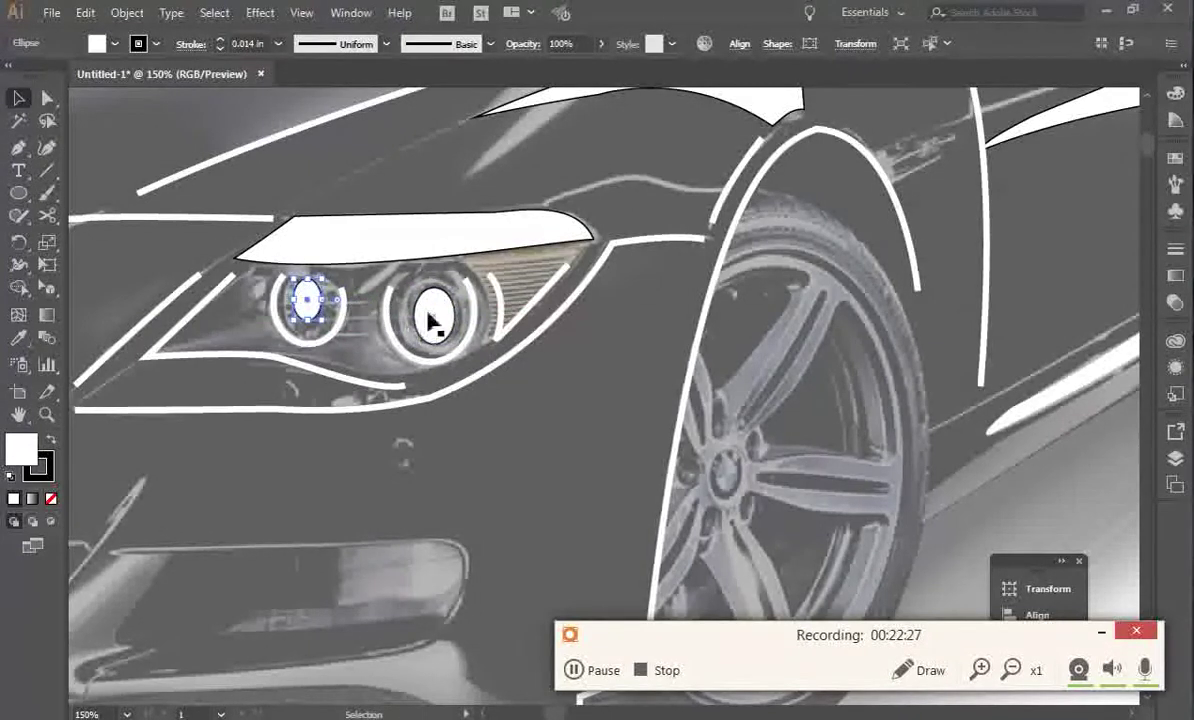
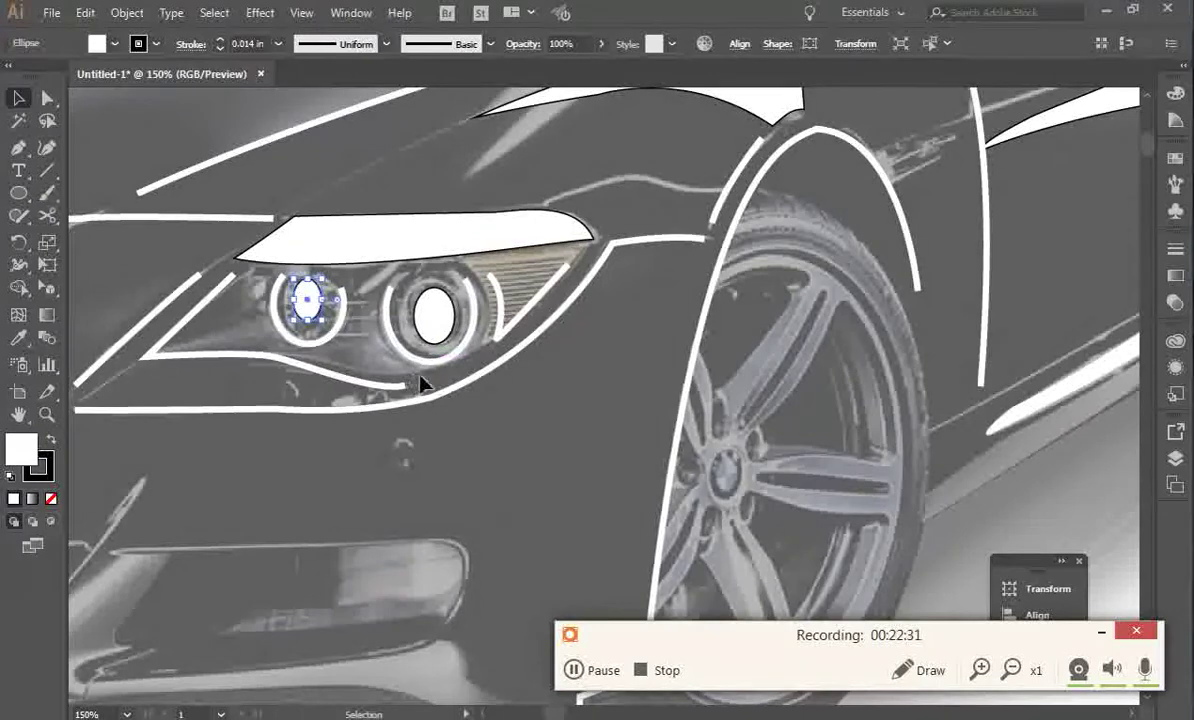
# Draw a narrow upright white ellipse with a 0.014 in black outline beside the white arc in the far headlight and adjust its position.
pyautogui.hotkey('ctrl', '-')
pyautogui.hotkey('ctrl', '-')
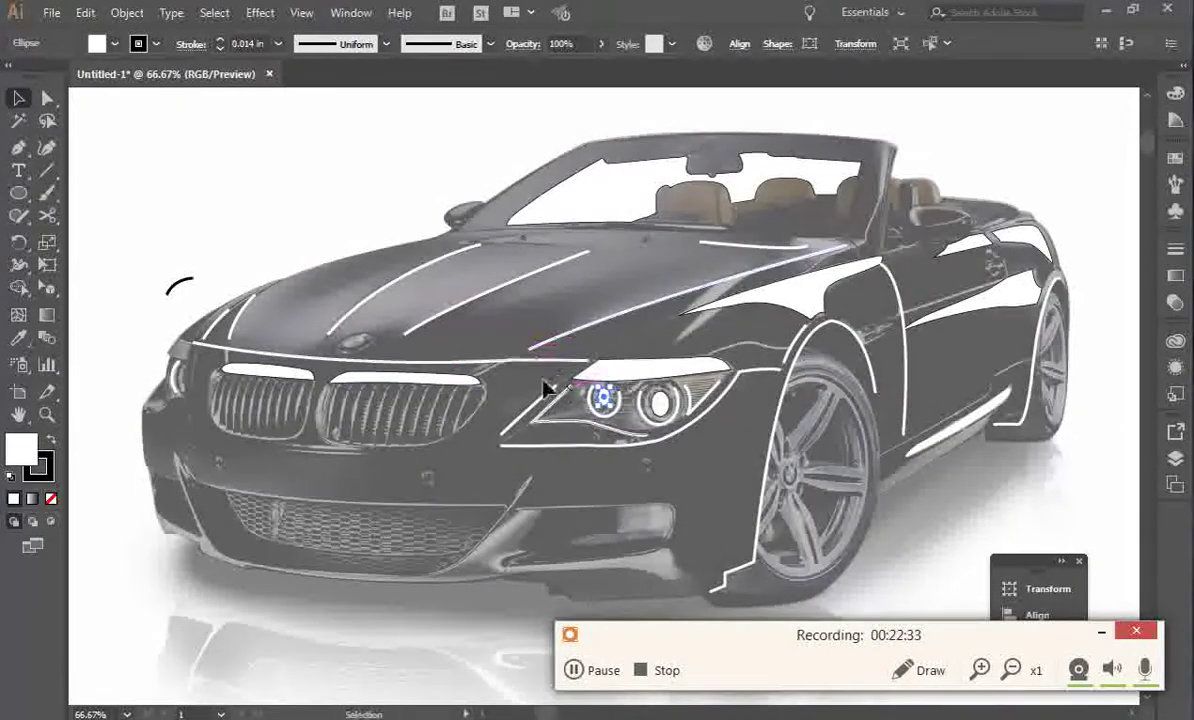
pyautogui.click(20, 415)
pyautogui.hotkey('ctrl', '-')
pyautogui.hotkey('ctrl', '-')
pyautogui.hotkey('ctrl', '-')
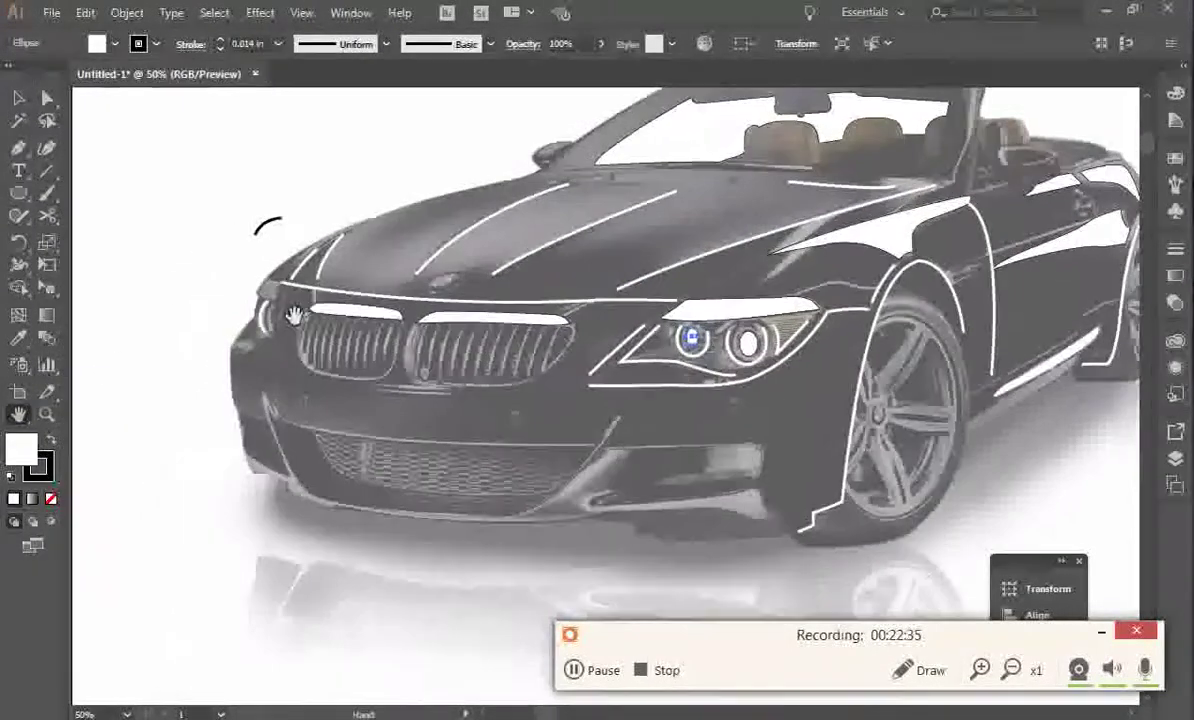
pyautogui.hotkey('ctrl', '+')
pyautogui.hotkey('ctrl', '+')
pyautogui.hotkey('ctrl', '+')
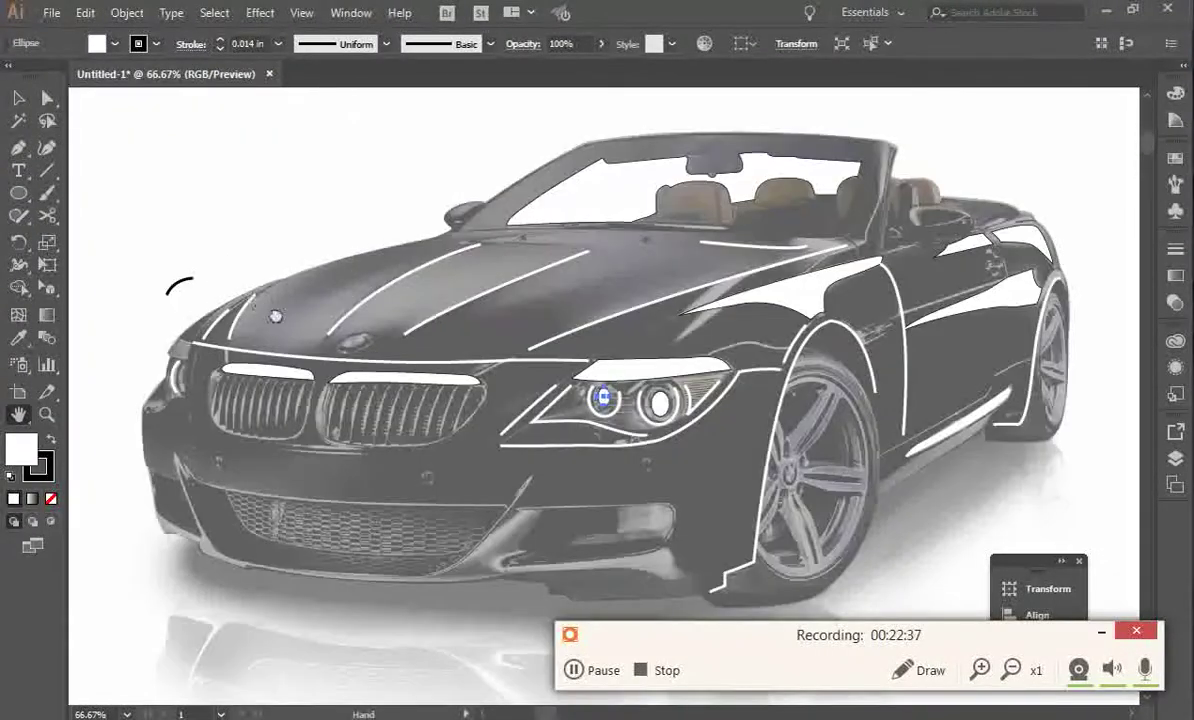
pyautogui.hotkey('ctrl', '+')
pyautogui.hotkey('ctrl', '+')
pyautogui.hotkey('ctrl', '+')
pyautogui.moveTo(253, 322); pyautogui.dragTo(626, 407)
pyautogui.moveTo(392, 322); pyautogui.dragTo(761, 329)
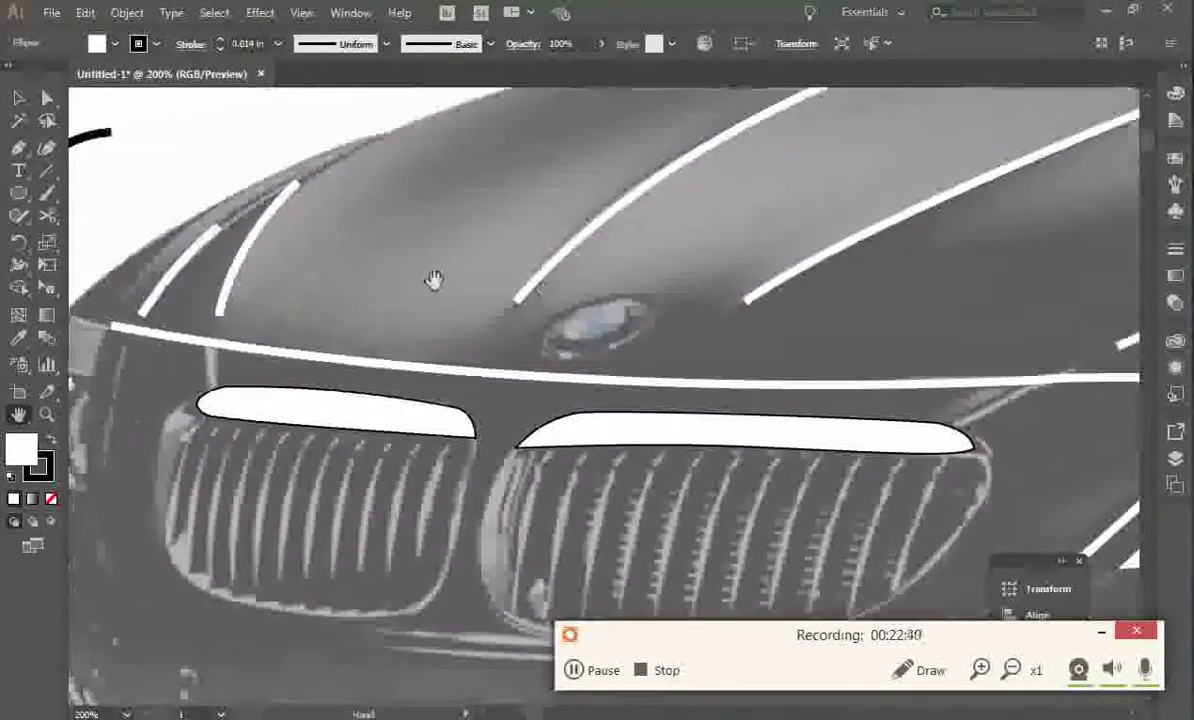
pyautogui.moveTo(434, 280); pyautogui.dragTo(624, 238)
pyautogui.click(19, 195)
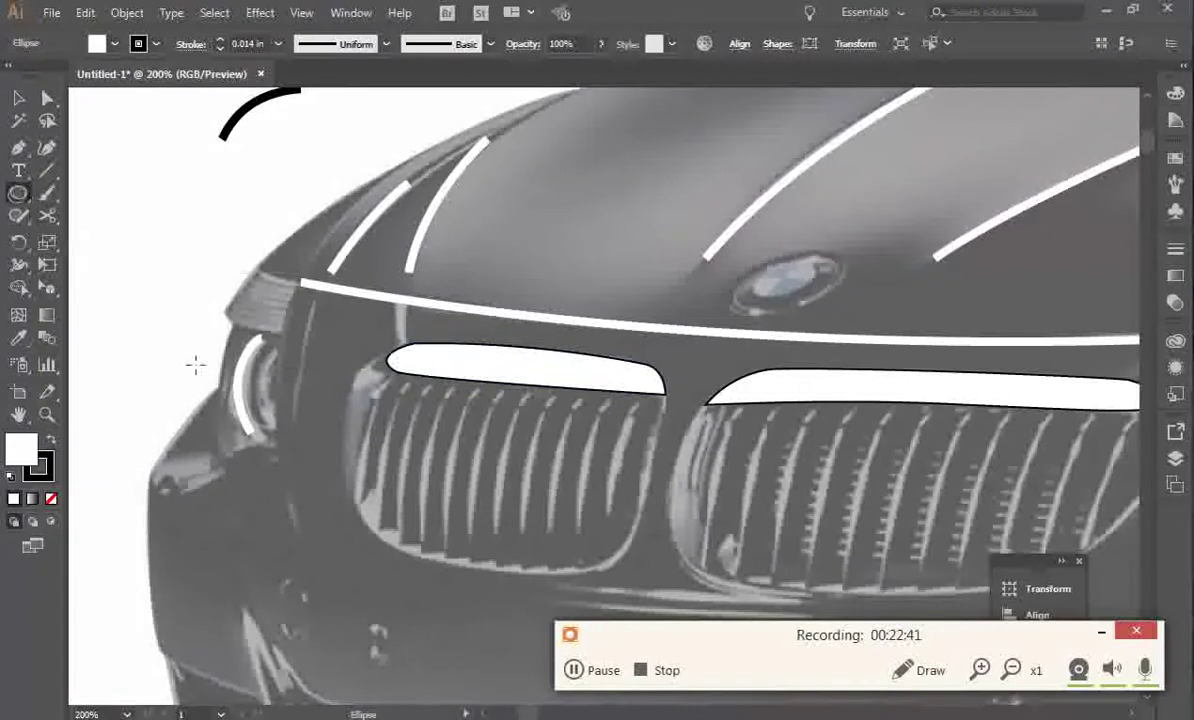
pyautogui.moveTo(262, 366); pyautogui.dragTo(290, 422)
pyautogui.press('v')
pyautogui.moveTo(276, 366); pyautogui.dragTo(259, 392)
# Cut the far headlight's ellipse at two points with the Scissors tool and delete the sliver on its grille side.
pyautogui.click(47, 215)
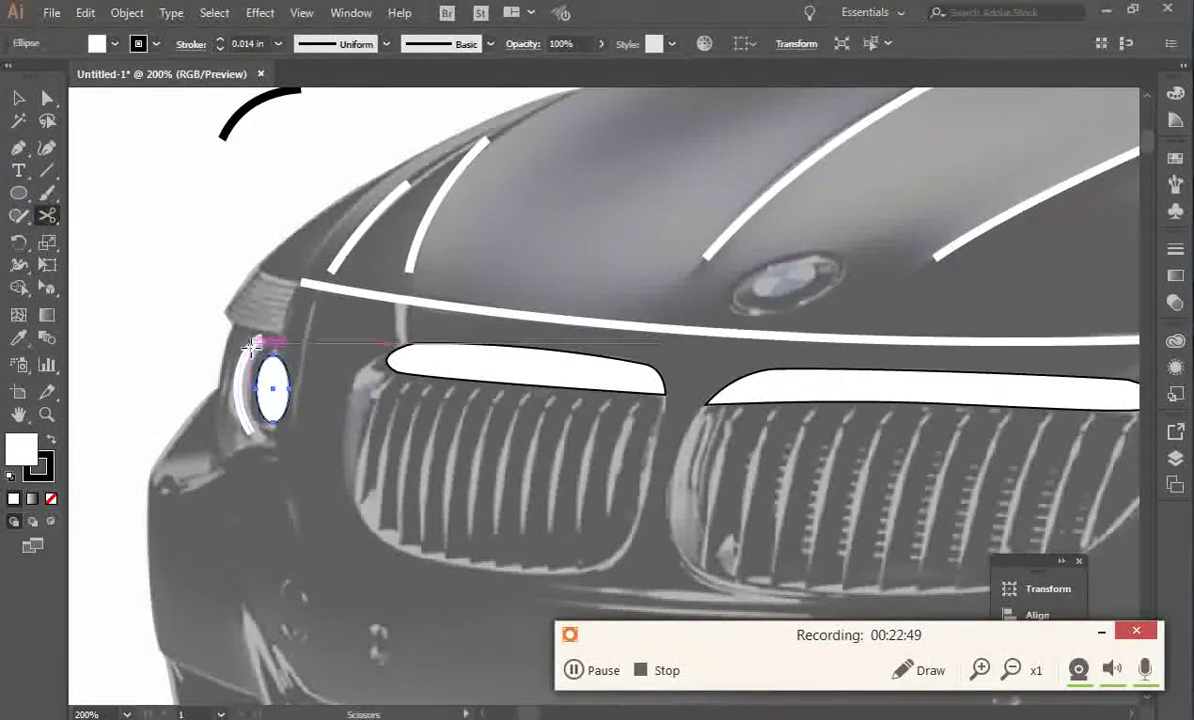
pyautogui.click(281, 355)
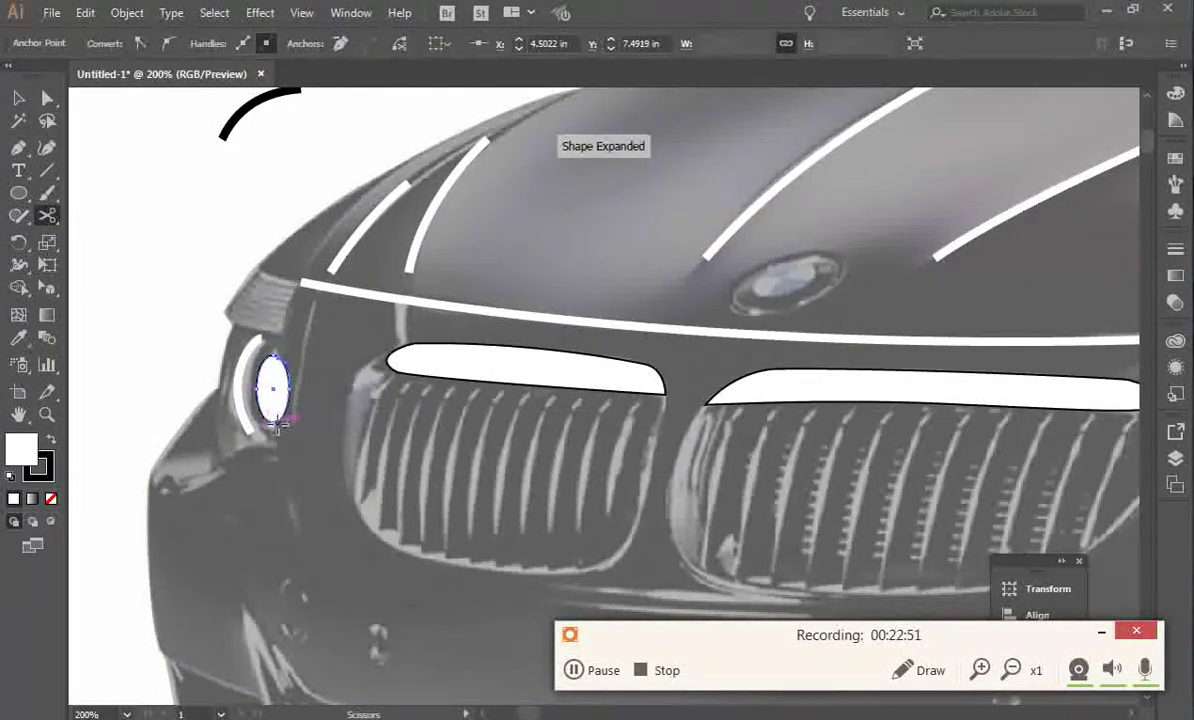
pyautogui.click(281, 420)
pyautogui.press('a')
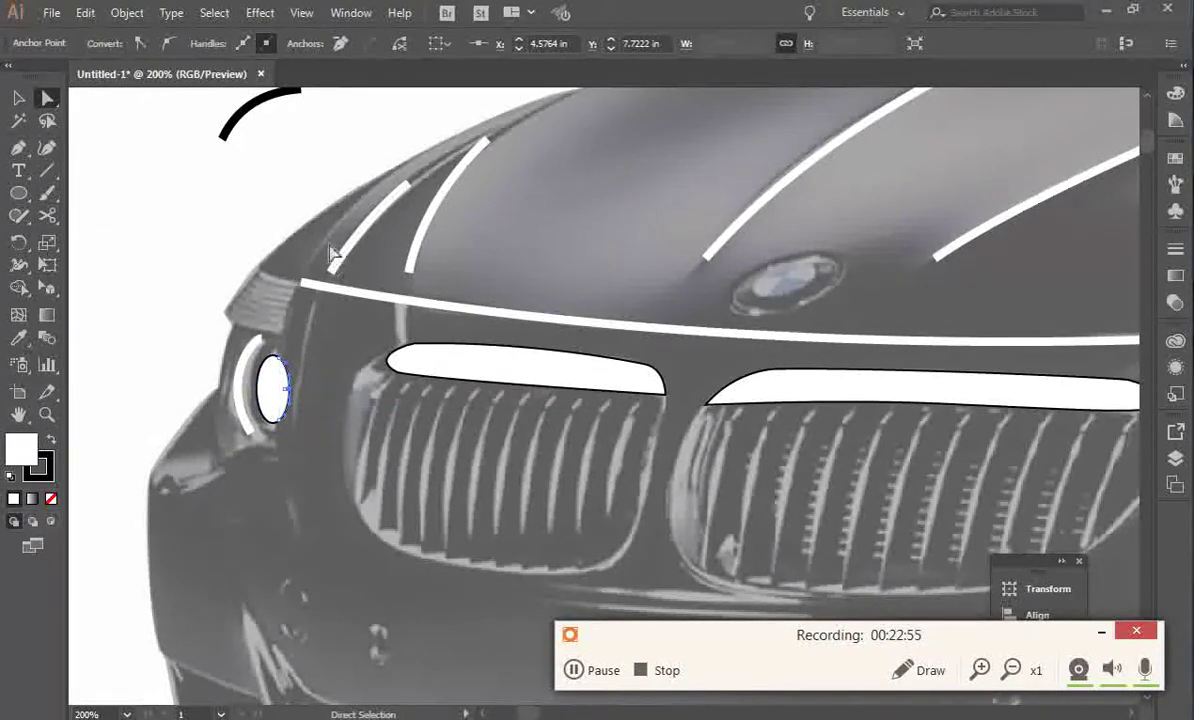
pyautogui.press('Delete')
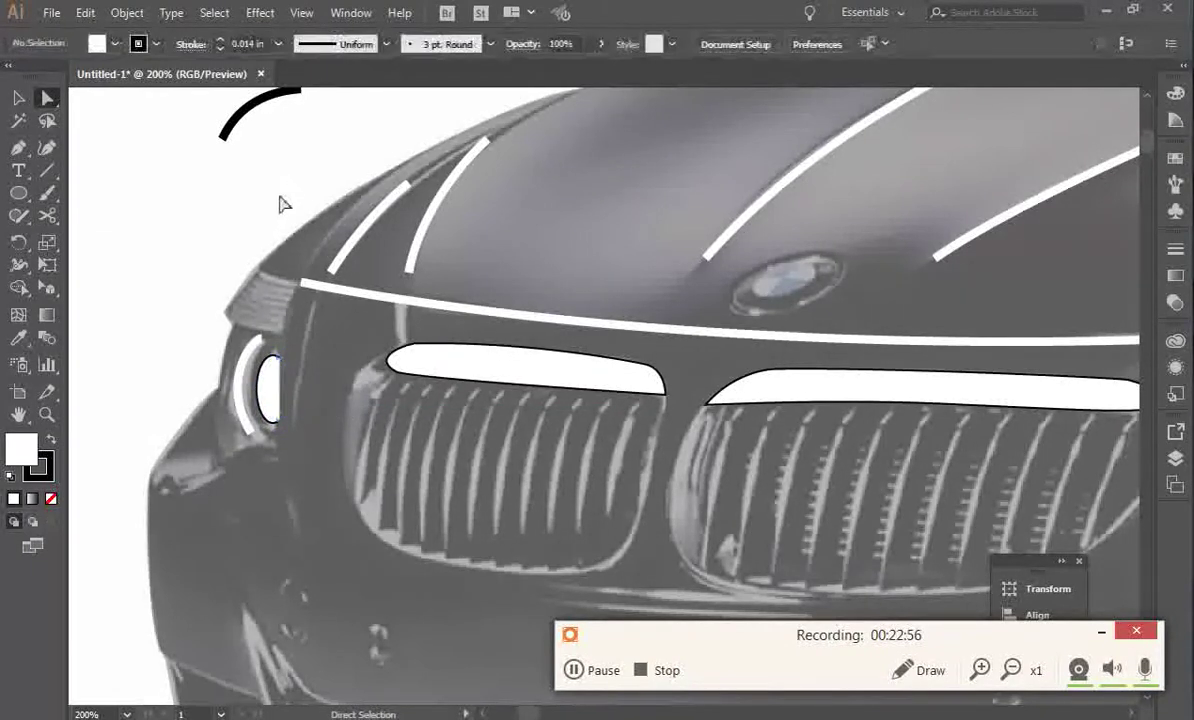
# Close the far headlight's cut ellipse by joining its two open ends with a straight segment.
pyautogui.click(20, 149)
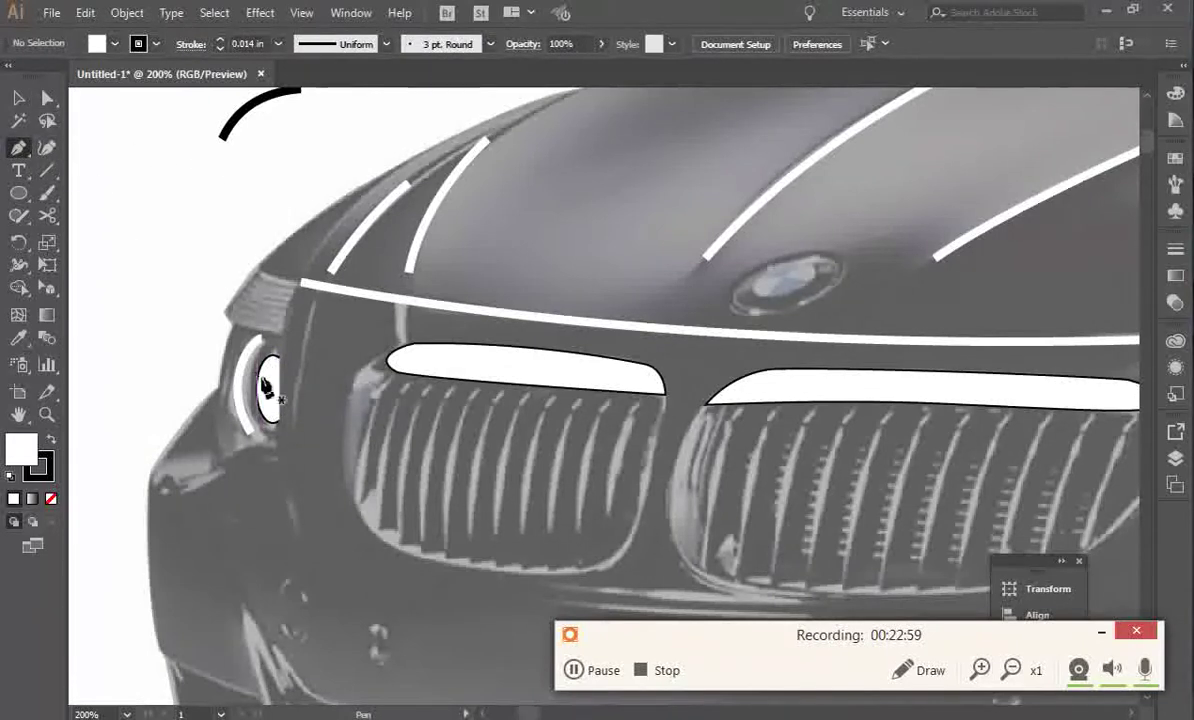
pyautogui.click(279, 357)
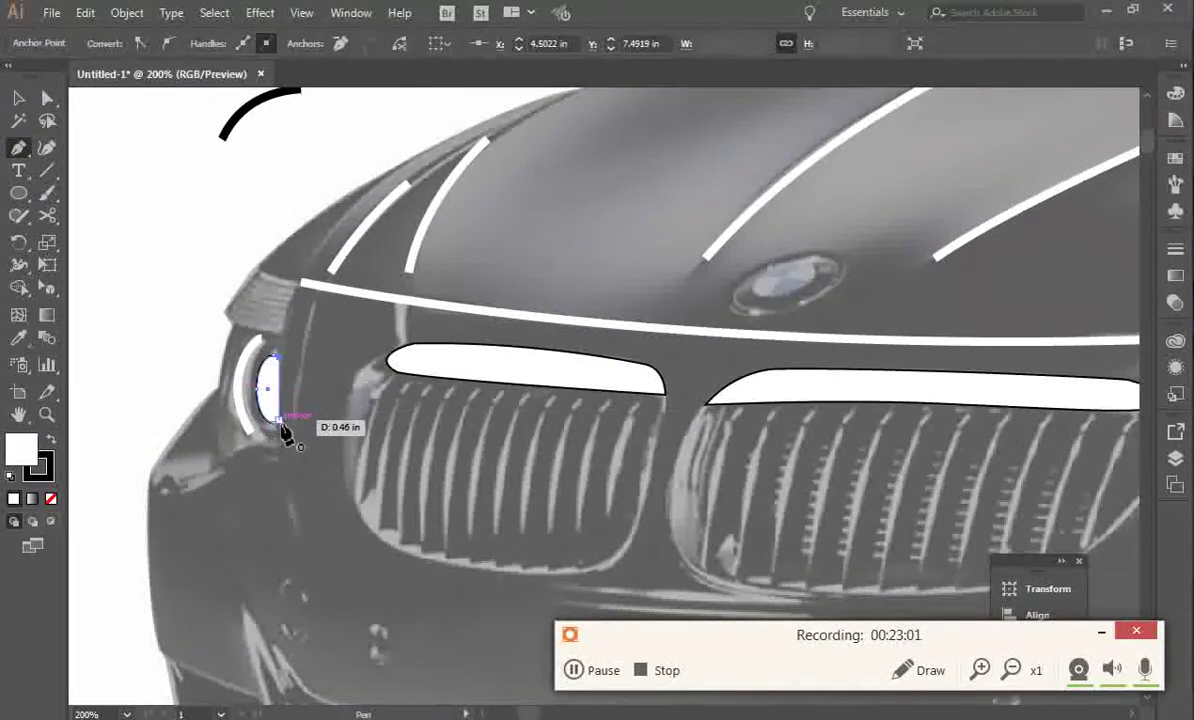
pyautogui.click(280, 419)
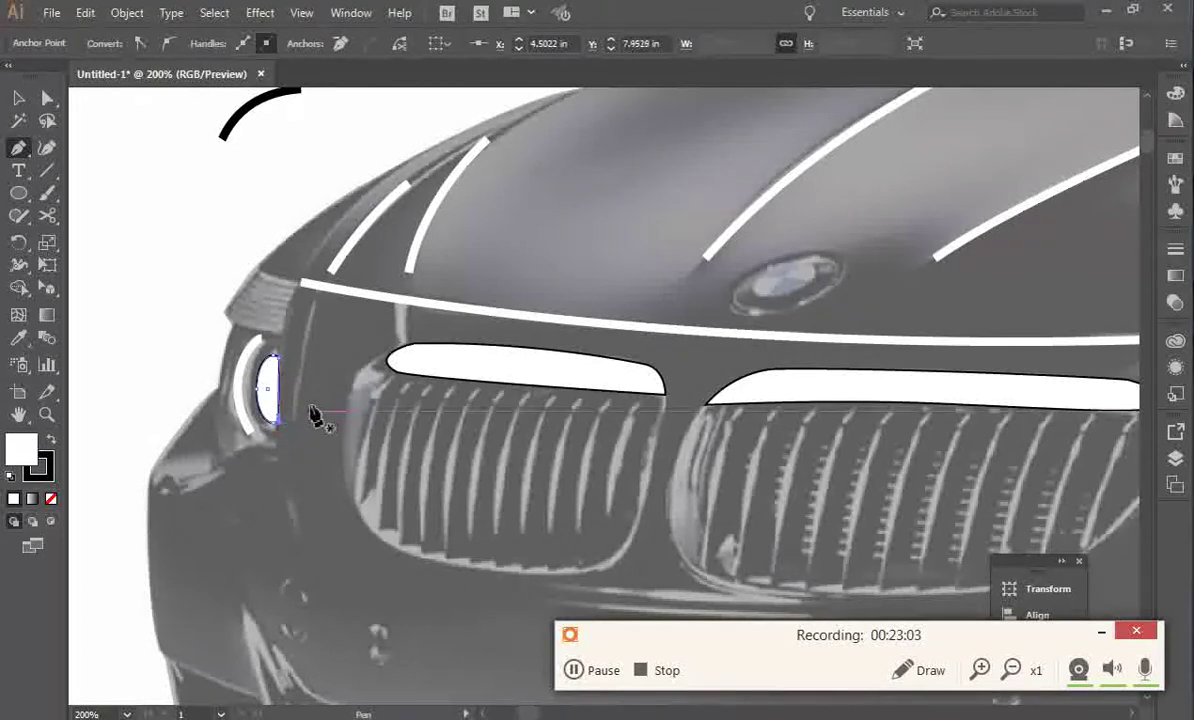
pyautogui.press('v')
pyautogui.click(243, 161)
# Examine the overall tracing with the whole car in view.
pyautogui.hotkey('ctrl', '-')
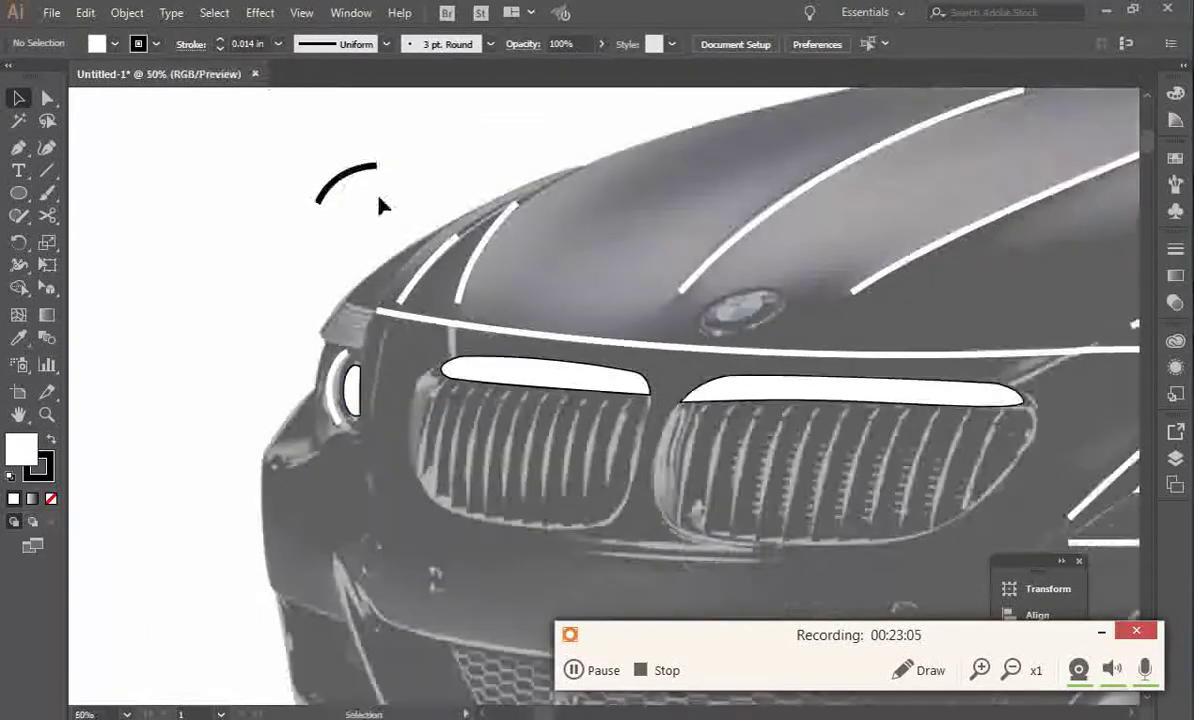
pyautogui.hotkey('ctrl', '-')
pyautogui.hotkey('ctrl', '-')
pyautogui.hotkey('ctrl', '-')
pyautogui.hotkey('ctrl', '-')
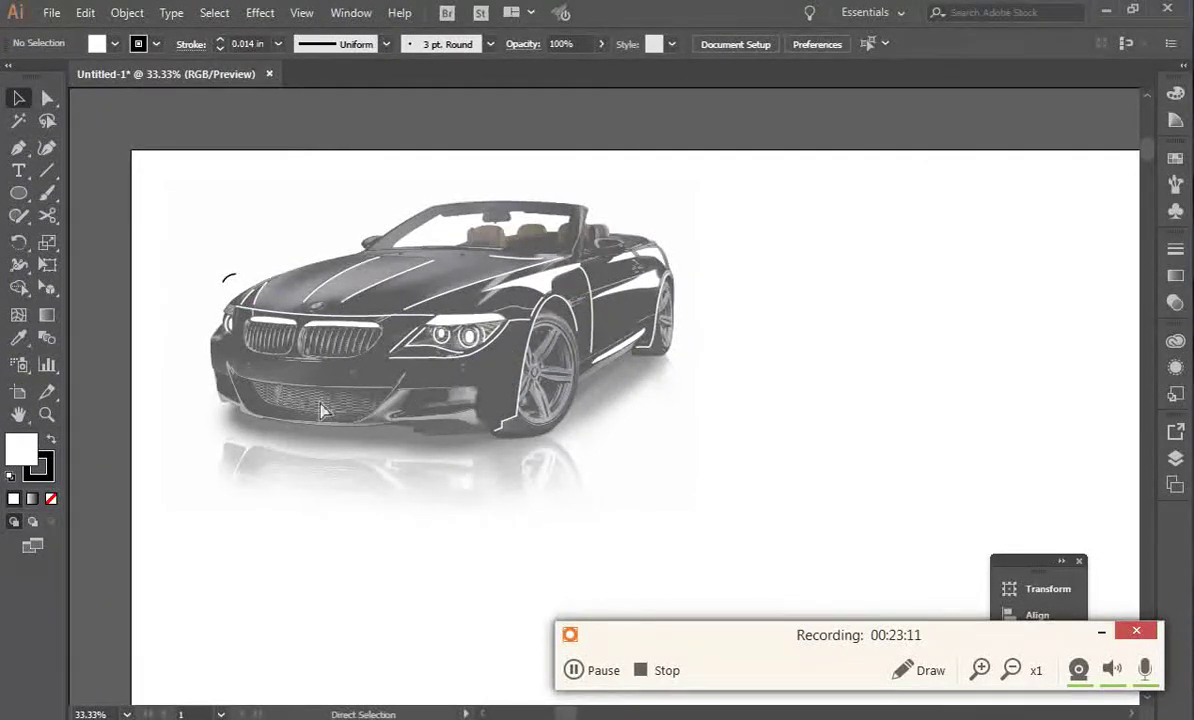
pyautogui.hotkey('ctrl', '-')
pyautogui.hotkey('ctrl', '+')
pyautogui.hotkey('ctrl', '+')
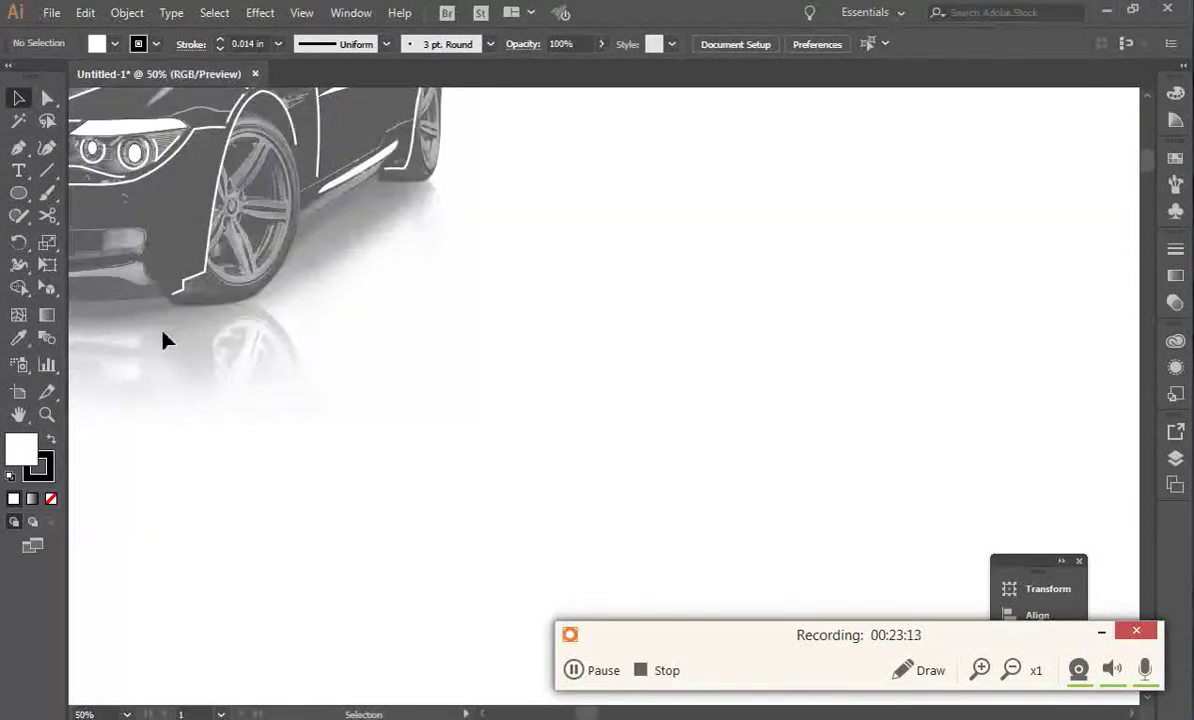
pyautogui.click(22, 415)
pyautogui.moveTo(226, 238); pyautogui.dragTo(613, 456)
pyautogui.moveTo(431, 321); pyautogui.dragTo(536, 343)
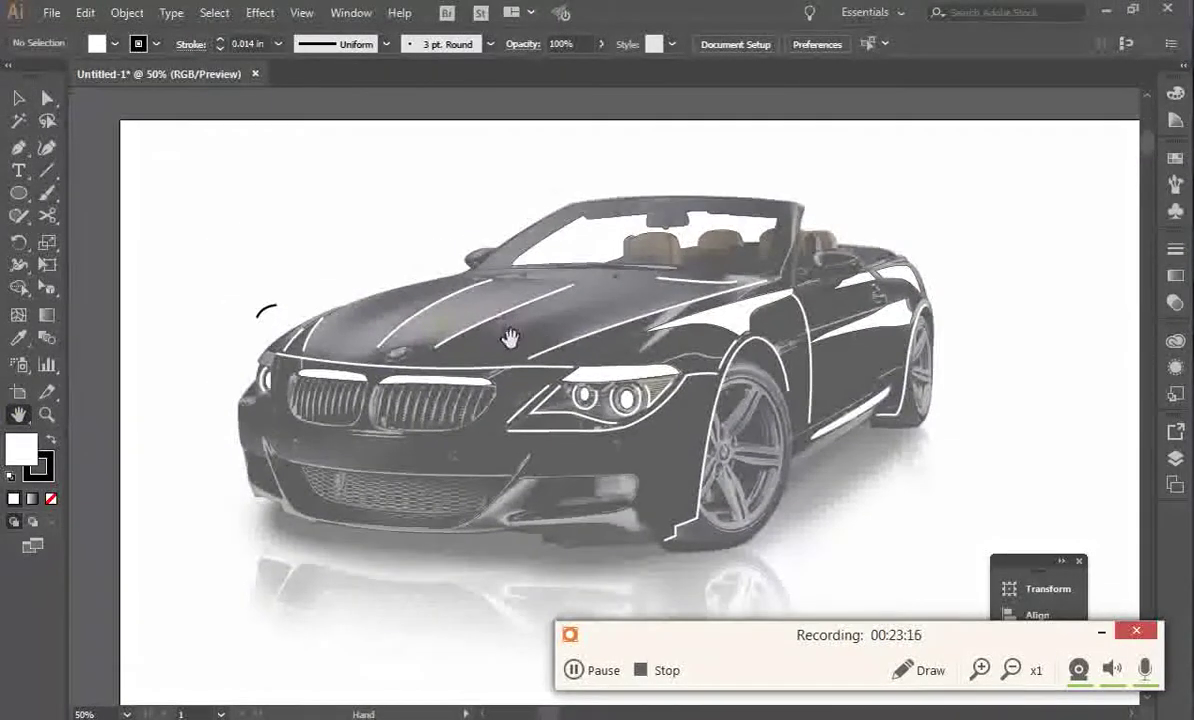
# Trace the far grille's innermost slat as a slightly curved unfilled path with a white 0.063 in stroke, reusing a hood line's style.
pyautogui.hotkey('ctrl', '1')
pyautogui.moveTo(268, 332); pyautogui.dragTo(714, 336)
pyautogui.hotkey('ctrl', '+')
pyautogui.hotkey('ctrl', '+')
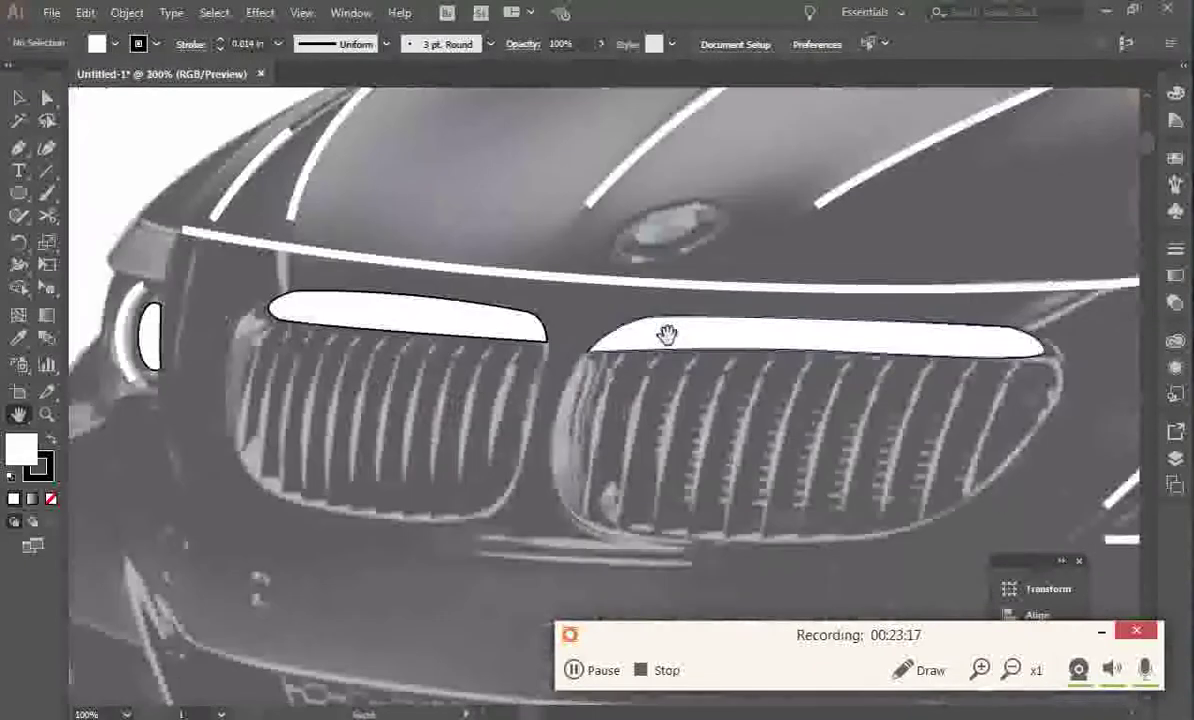
pyautogui.press('v')
pyautogui.click(224, 197)
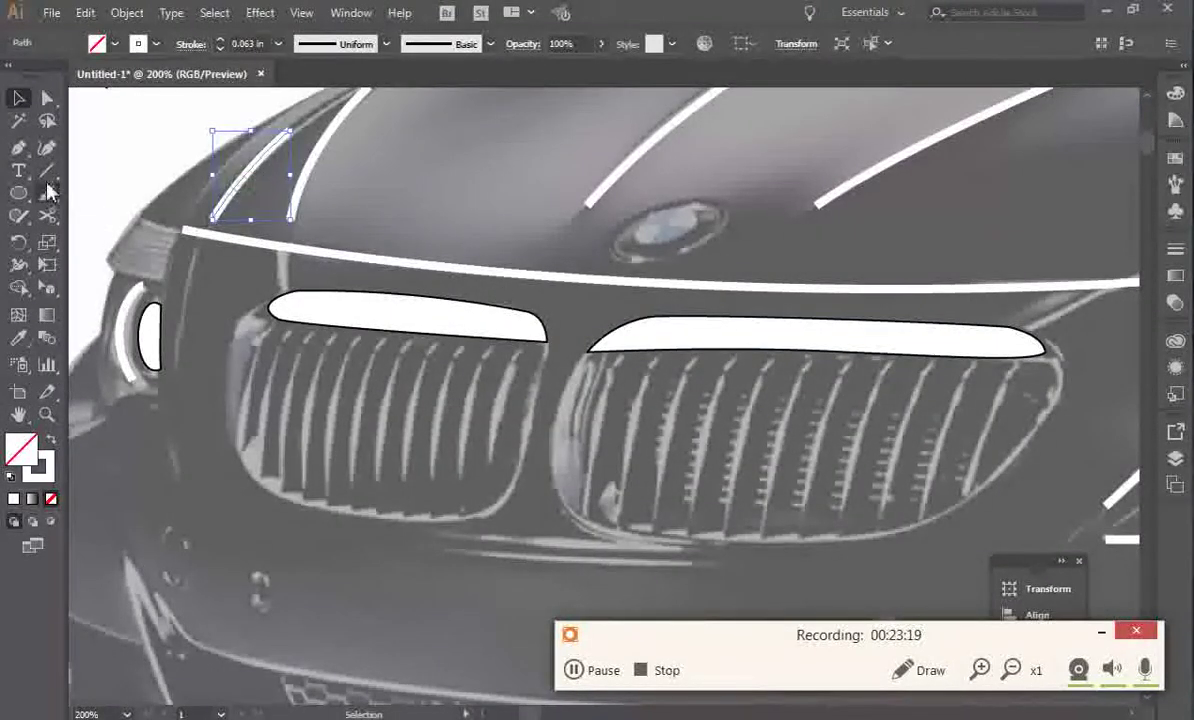
pyautogui.click(28, 150)
pyautogui.click(96, 147)
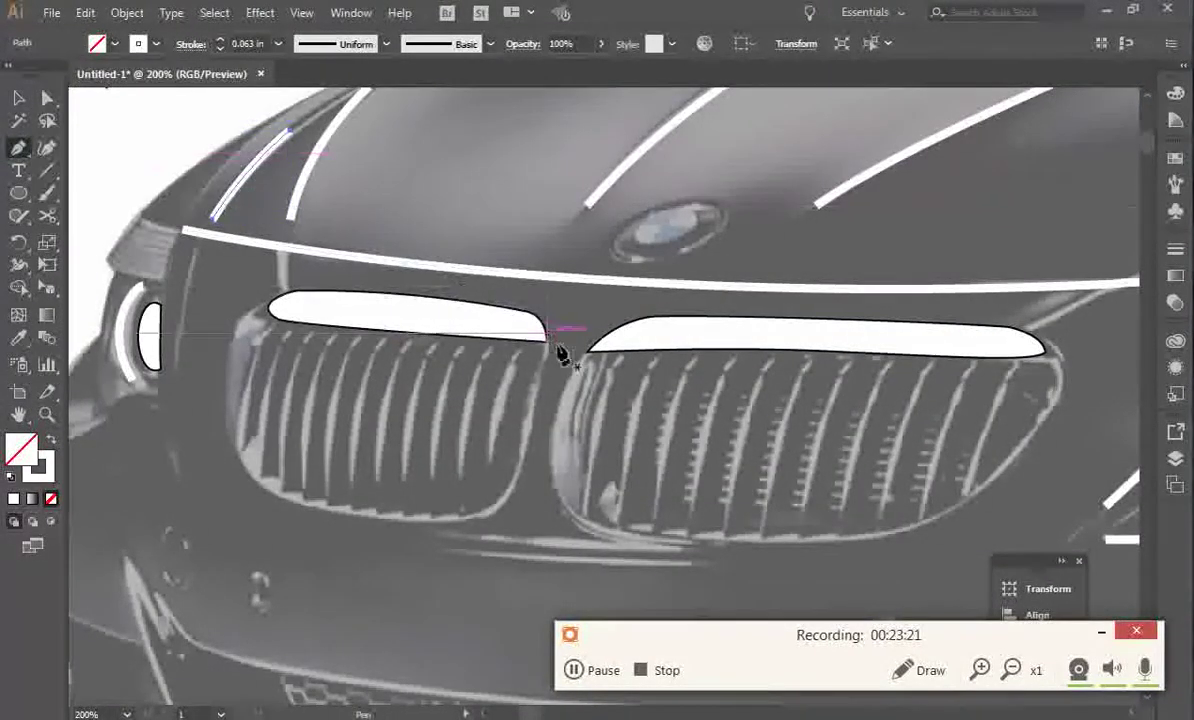
pyautogui.click(515, 356)
pyautogui.click(490, 483)
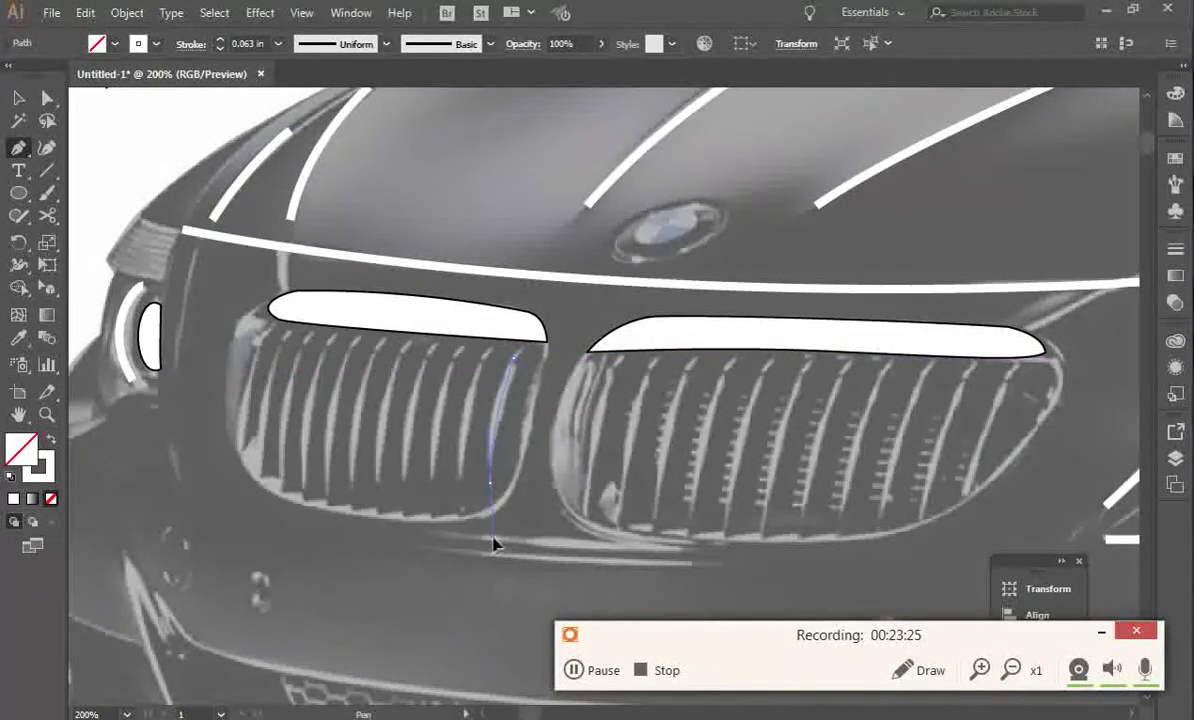
pyautogui.press('v')
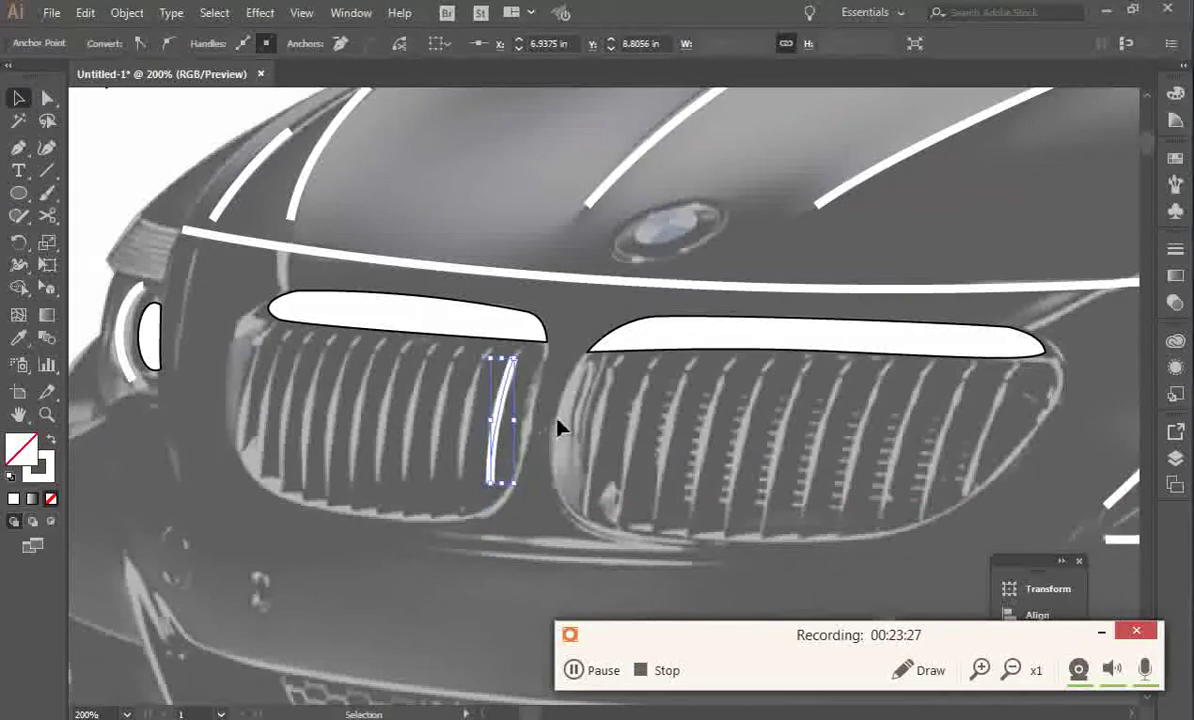
# Duplicate the slat over the neighbouring bars of the far grille, keeping a spare copy between the two grilles as source.
pyautogui.moveTo(514, 420)
pyautogui.mouseDown()
pyautogui.moveTo(618, 363)
pyautogui.moveTo(440, 395)
pyautogui.moveTo(466, 418)
pyautogui.mouseUp()
pyautogui.click(603, 360)
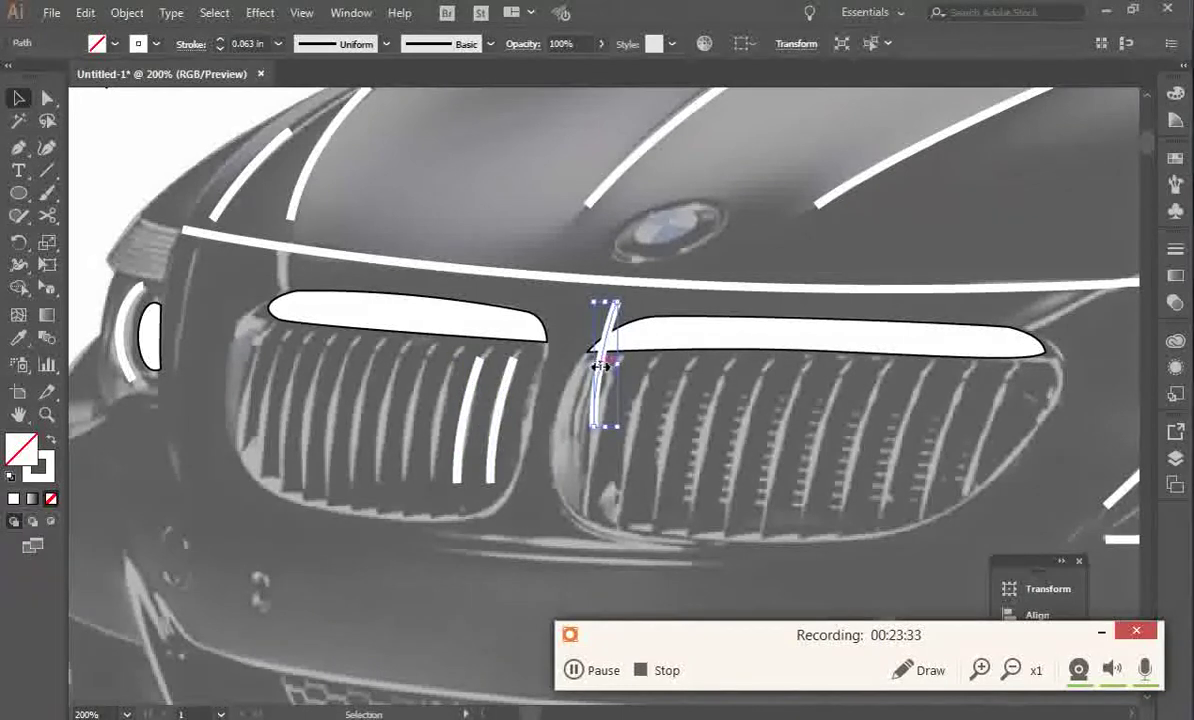
pyautogui.moveTo(597, 395)
pyautogui.mouseDown()
pyautogui.moveTo(432, 445)
pyautogui.moveTo(603, 372)
pyautogui.moveTo(591, 362)
pyautogui.moveTo(497, 376)
pyautogui.mouseUp()
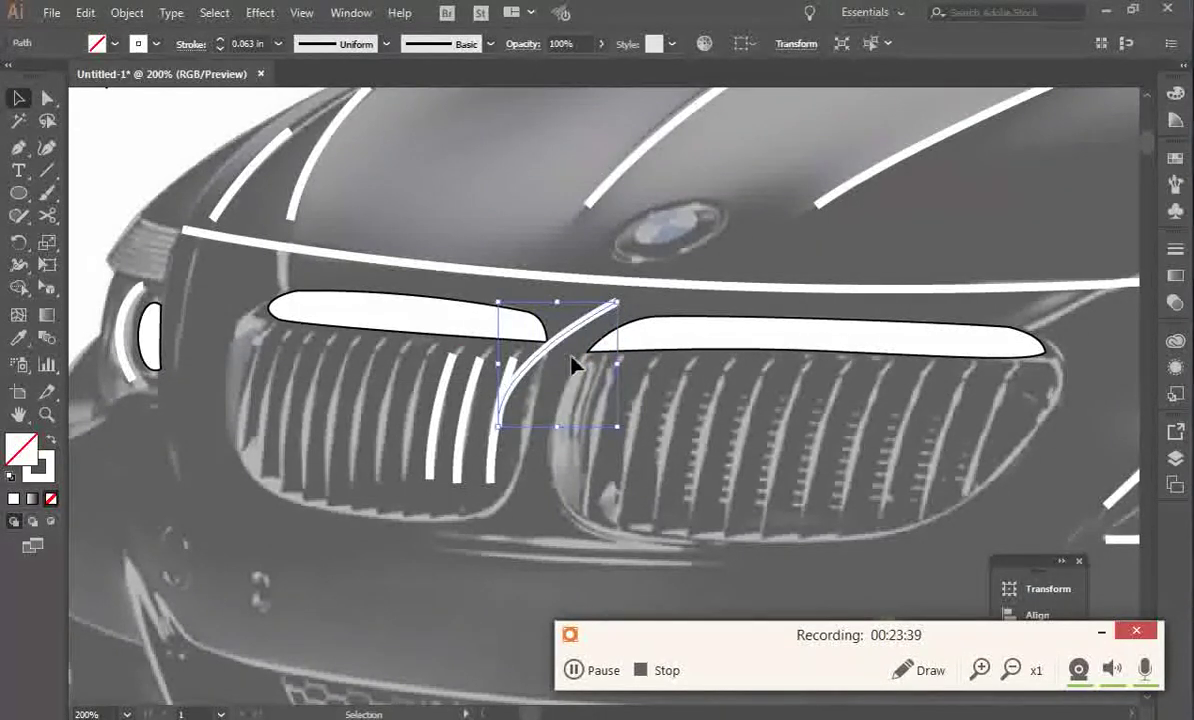
pyautogui.hotkey('ctrl', 'z')
pyautogui.moveTo(610, 338)
pyautogui.mouseDown()
pyautogui.moveTo(400, 352)
pyautogui.moveTo(415, 405)
pyautogui.moveTo(604, 345)
pyautogui.moveTo(395, 378)
pyautogui.moveTo(395, 388)
pyautogui.moveTo(605, 320)
pyautogui.moveTo(366, 376)
pyautogui.moveTo(648, 312)
pyautogui.moveTo(605, 340)
pyautogui.moveTo(330, 376)
pyautogui.moveTo(340, 382)
pyautogui.mouseUp()
pyautogui.click(602, 341)
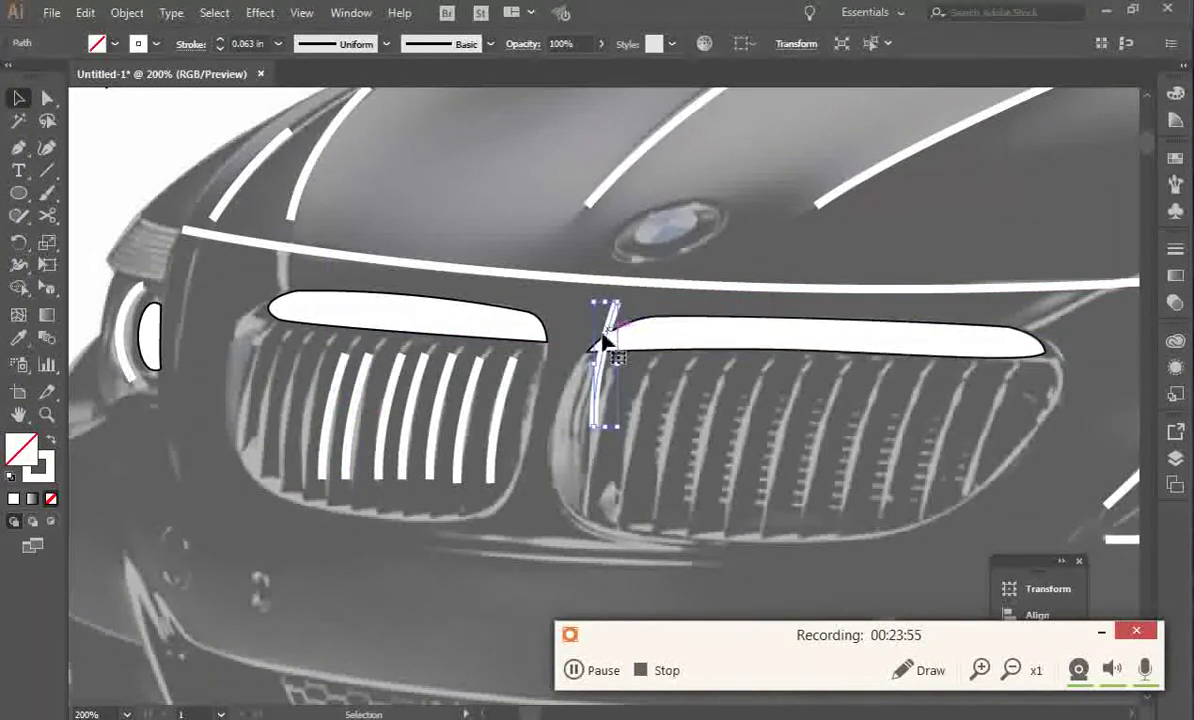
# Place three more slats from the spare copy over the remaining bars at the far grille's headlight end.
pyautogui.moveTo(612, 331)
pyautogui.mouseDown()
pyautogui.moveTo(410, 335)
pyautogui.moveTo(320, 378)
pyautogui.mouseUp()
pyautogui.click(605, 338)
pyautogui.moveTo(612, 331)
pyautogui.mouseDown()
pyautogui.moveTo(386, 333)
pyautogui.moveTo(293, 376)
pyautogui.mouseUp()
pyautogui.click(612, 335)
pyautogui.moveTo(614, 336)
pyautogui.mouseDown()
pyautogui.moveTo(336, 339)
pyautogui.moveTo(264, 358)
pyautogui.mouseUp()
pyautogui.click(528, 392)
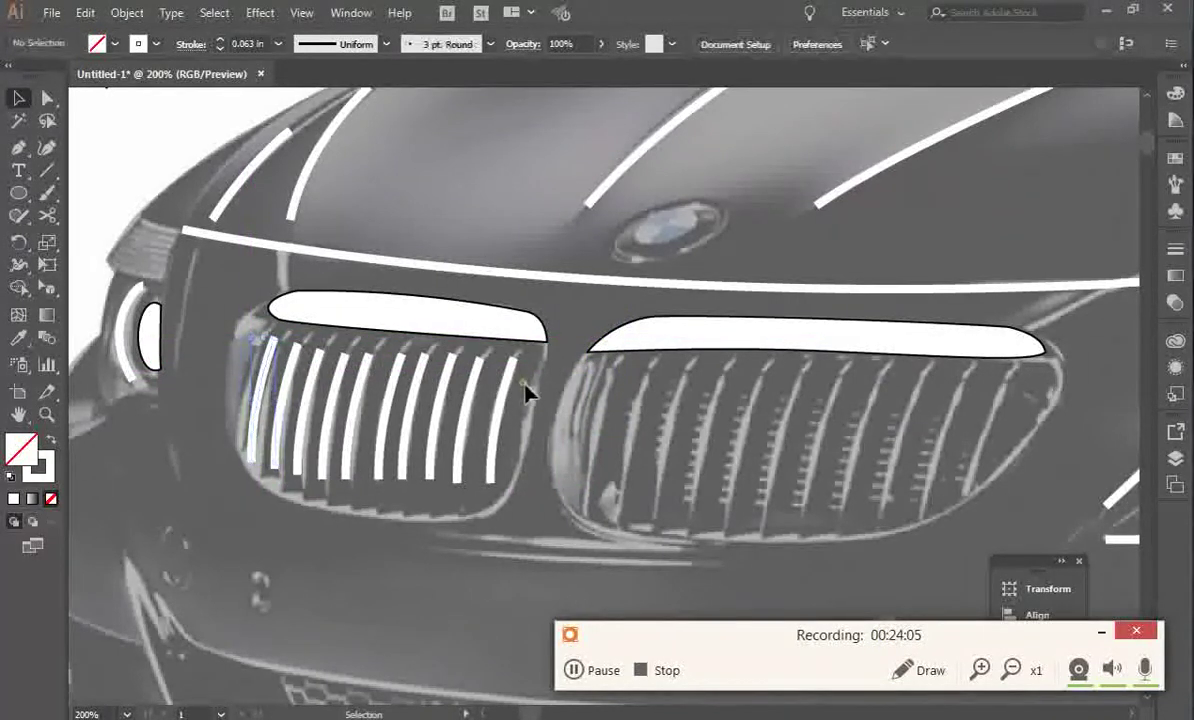
# Select all the far grille's slats and space them evenly with Horizontal Distribute Center.
pyautogui.moveTo(238, 409); pyautogui.dragTo(239, 409)
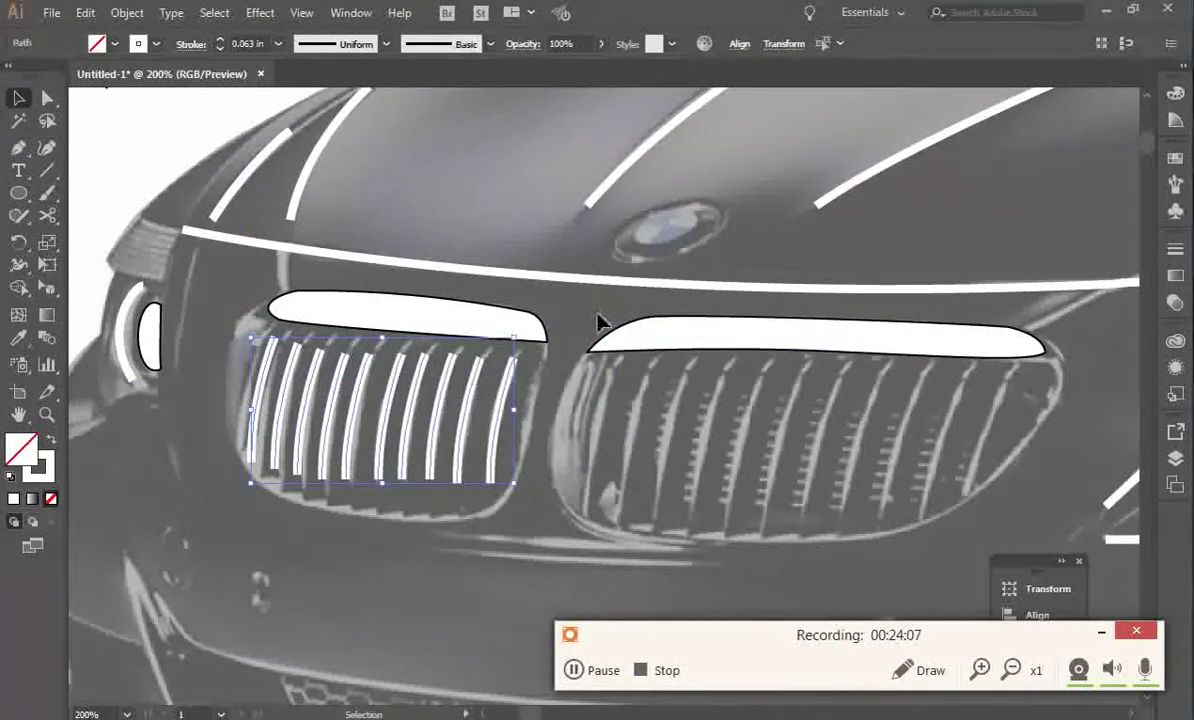
pyautogui.click(350, 13)
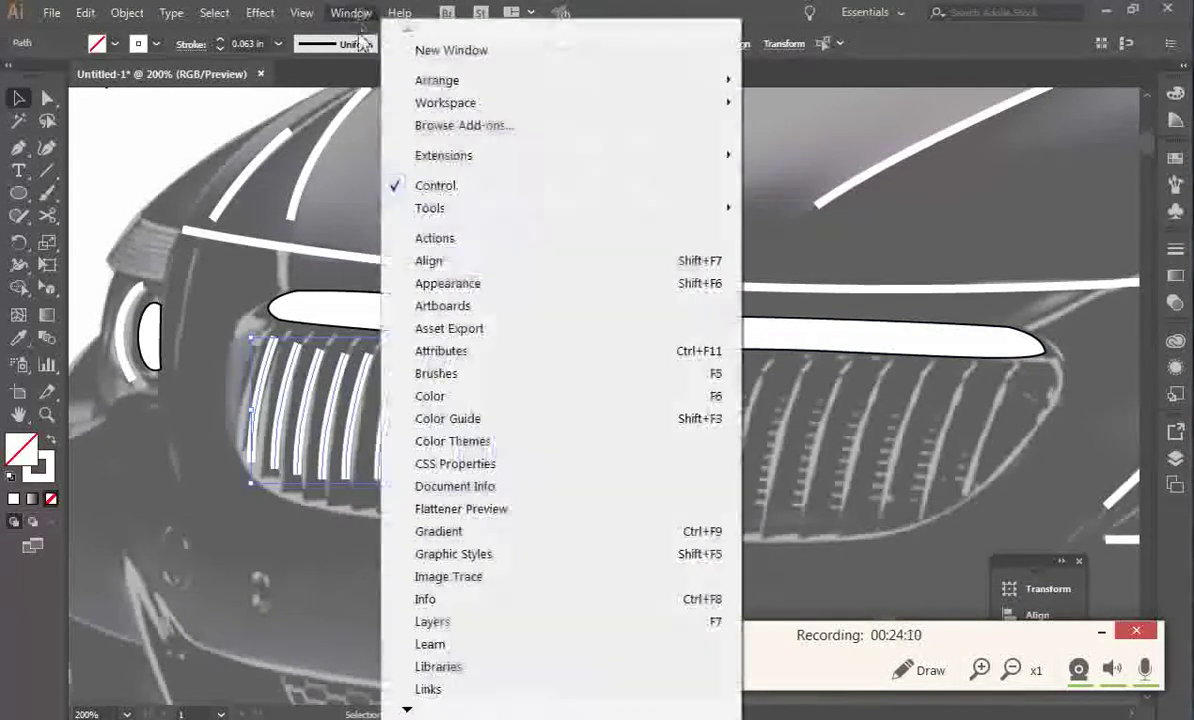
pyautogui.click(428, 261)
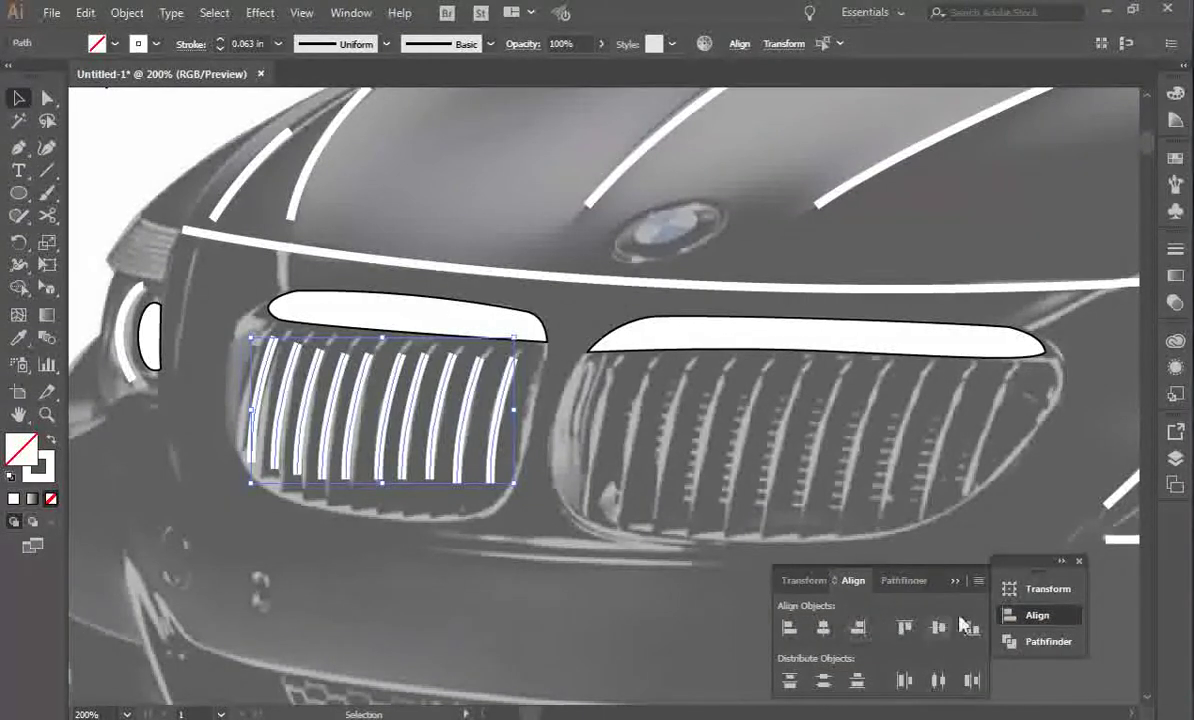
pyautogui.click(938, 628)
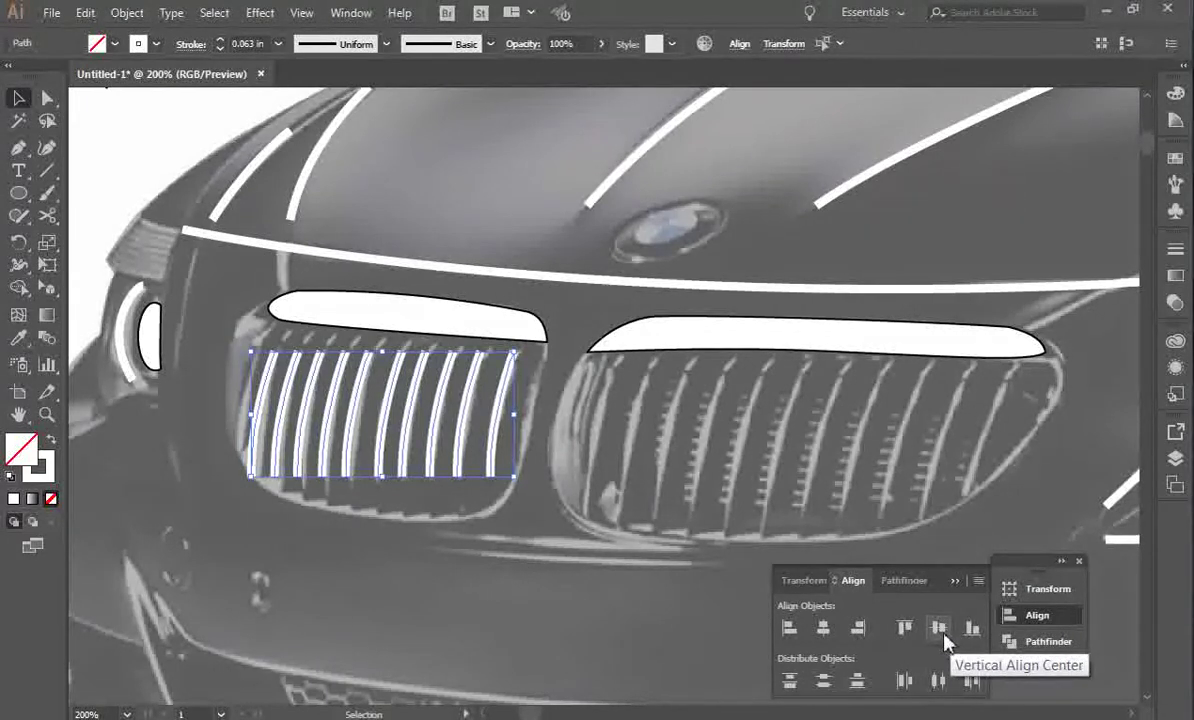
pyautogui.hotkey('ctrl', 'z')
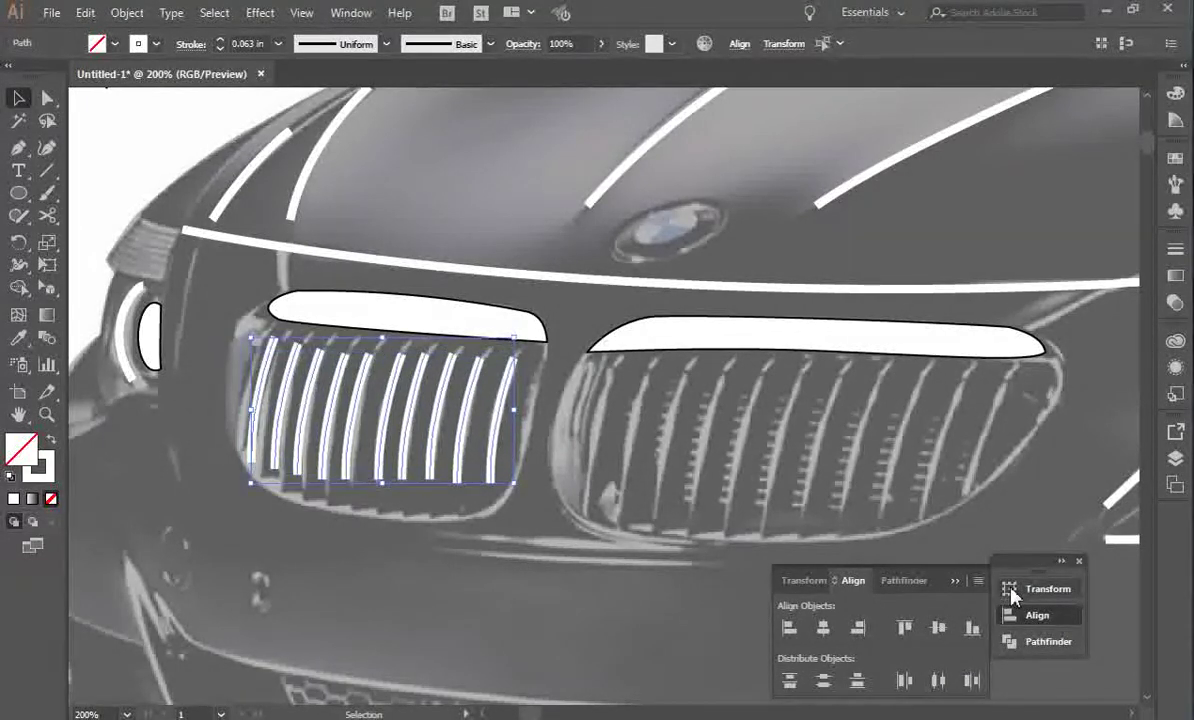
pyautogui.click(939, 683)
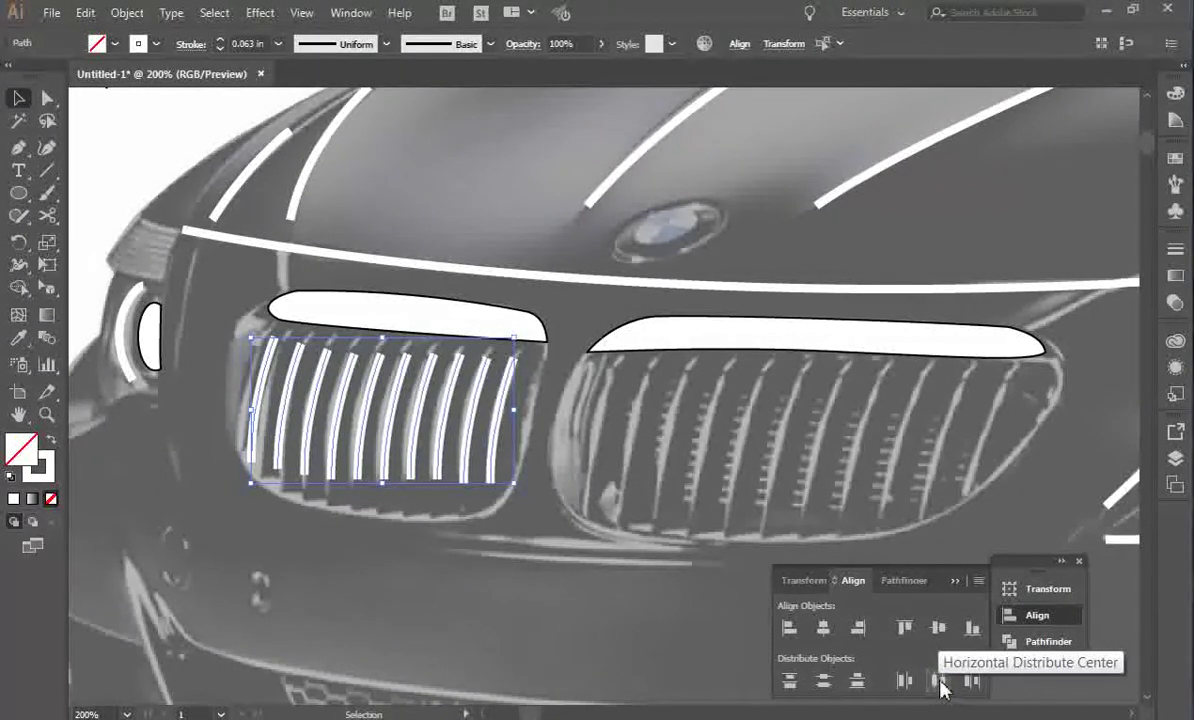
pyautogui.click(594, 326)
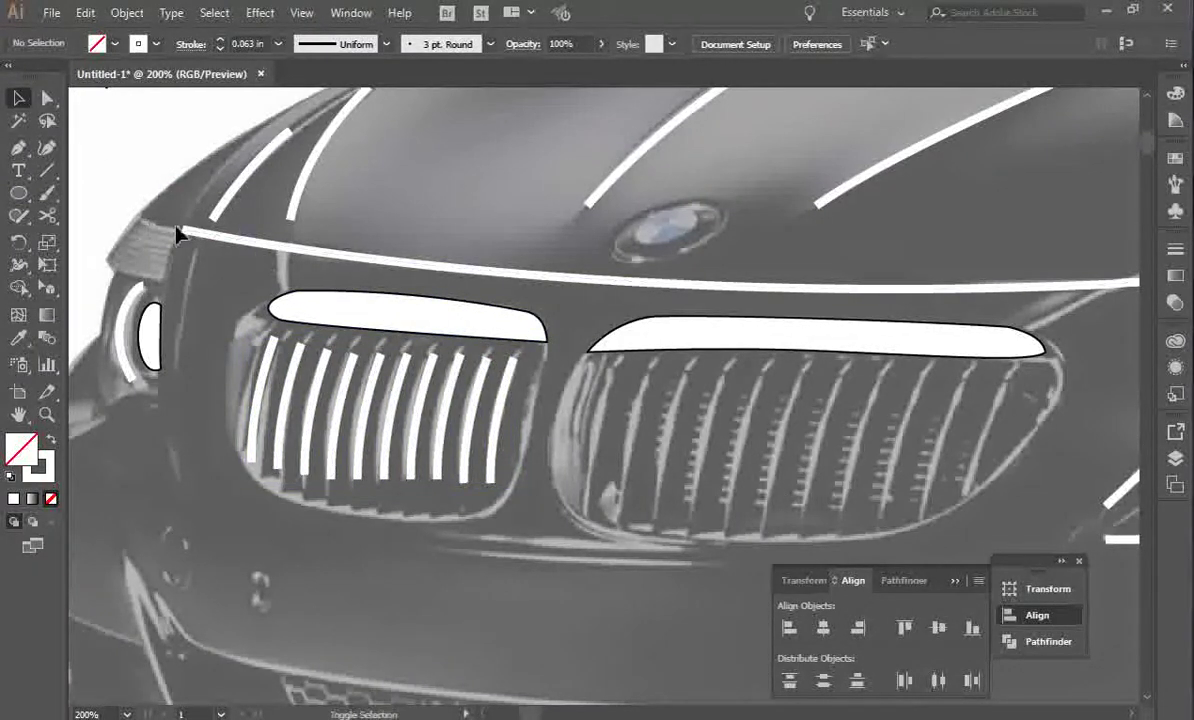
# Trace the far grille's outer side rim as a closed white shape with a 0.014 in black outline, reusing the headlight ellipse's style.
pyautogui.click(155, 322)
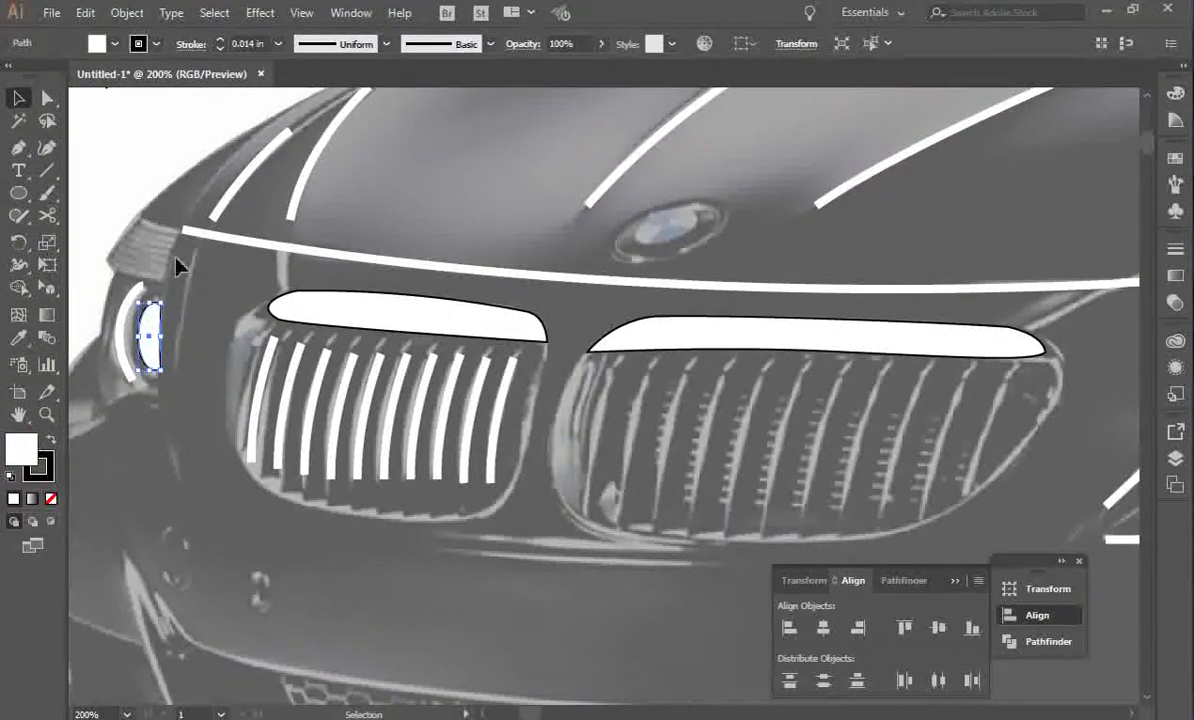
pyautogui.click(18, 148)
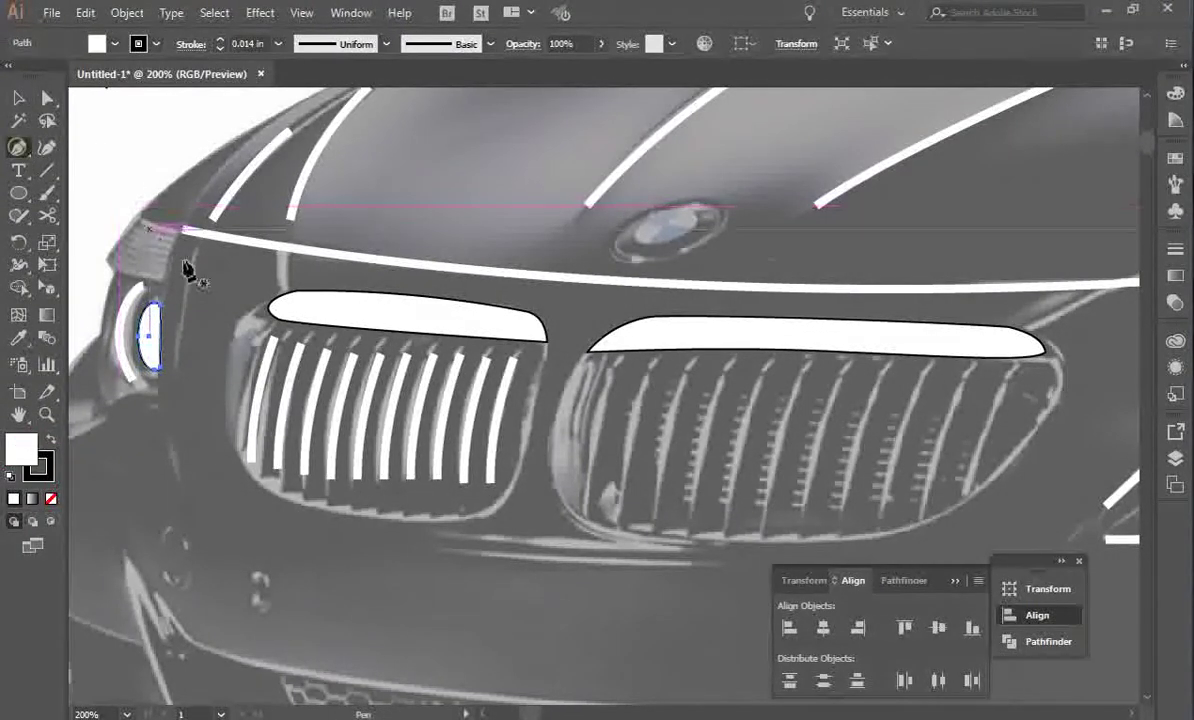
pyautogui.click(250, 311)
pyautogui.moveTo(263, 325); pyautogui.dragTo(277, 331)
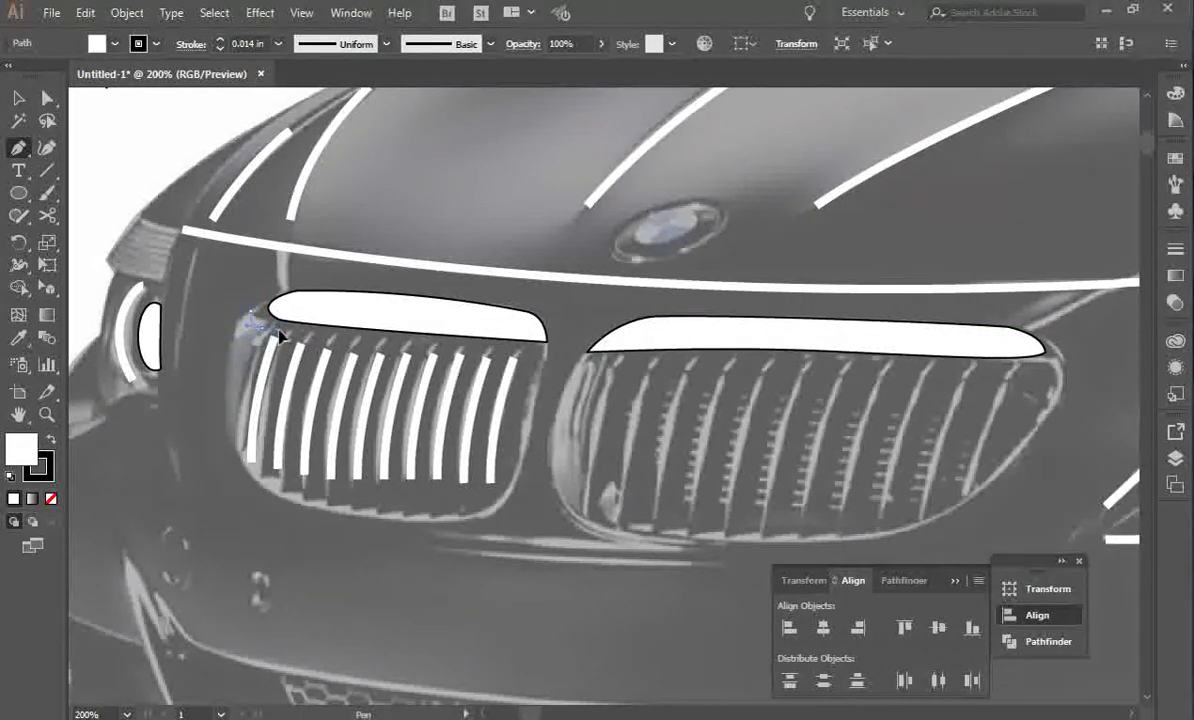
pyautogui.moveTo(234, 443); pyautogui.dragTo(238, 470)
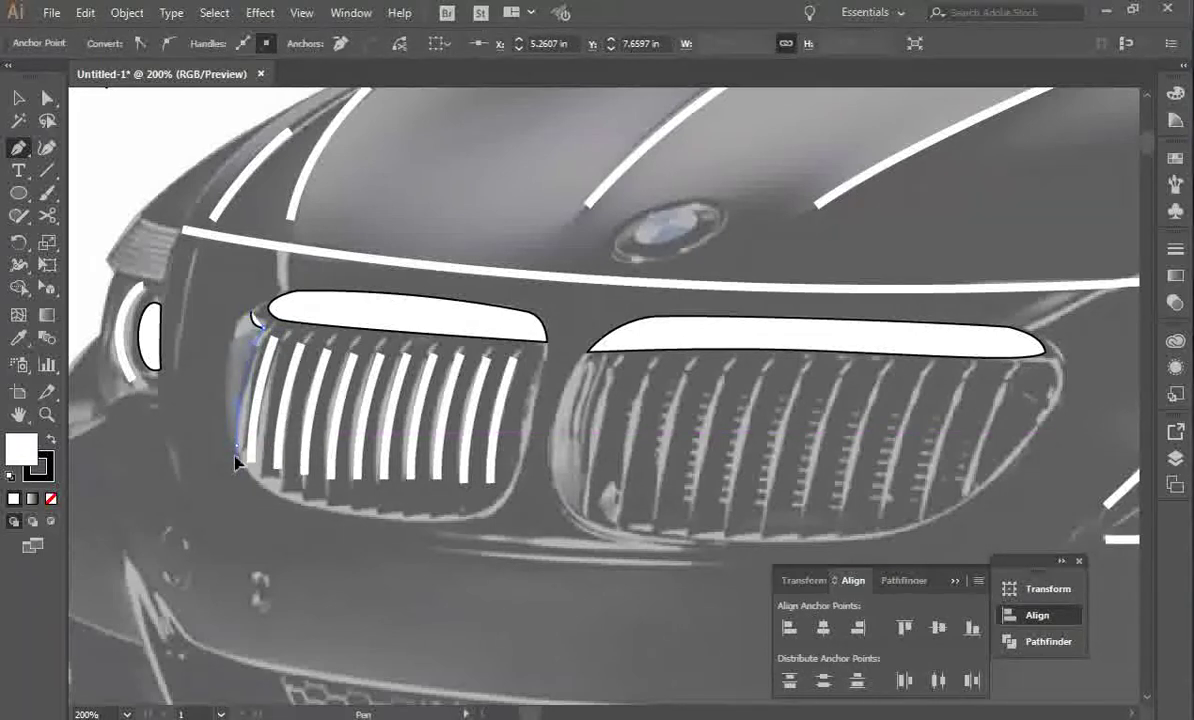
pyautogui.click(256, 321)
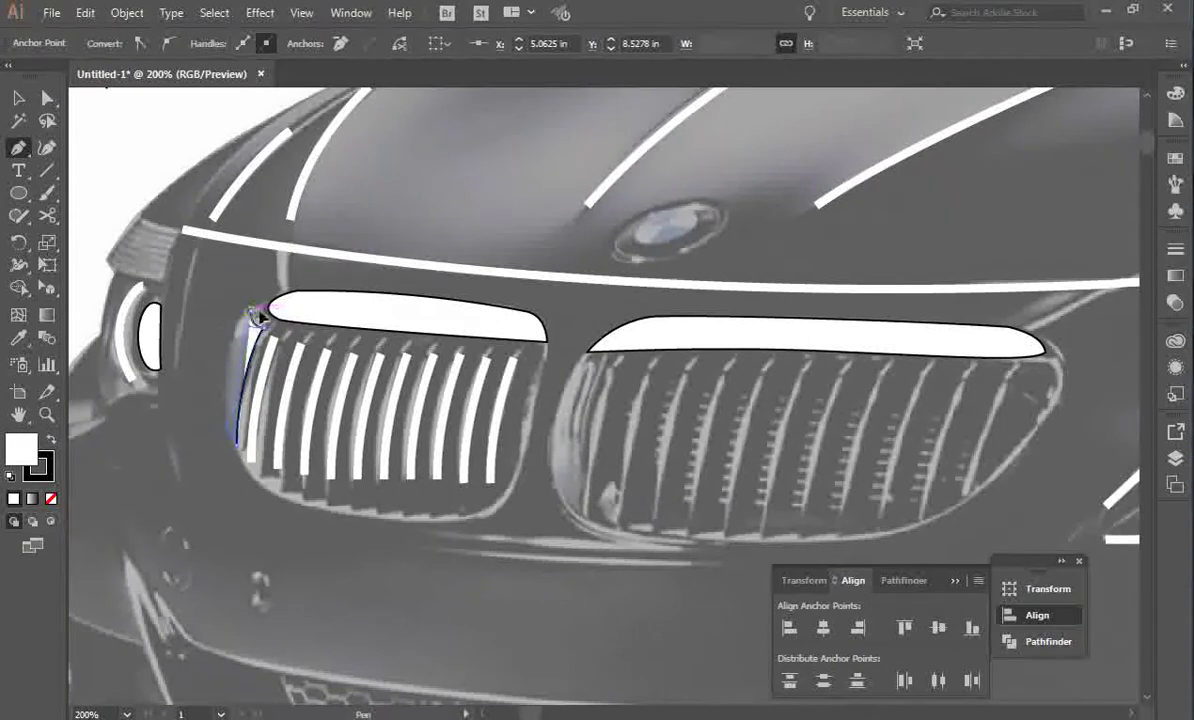
pyautogui.moveTo(286, 291); pyautogui.dragTo(284, 280)
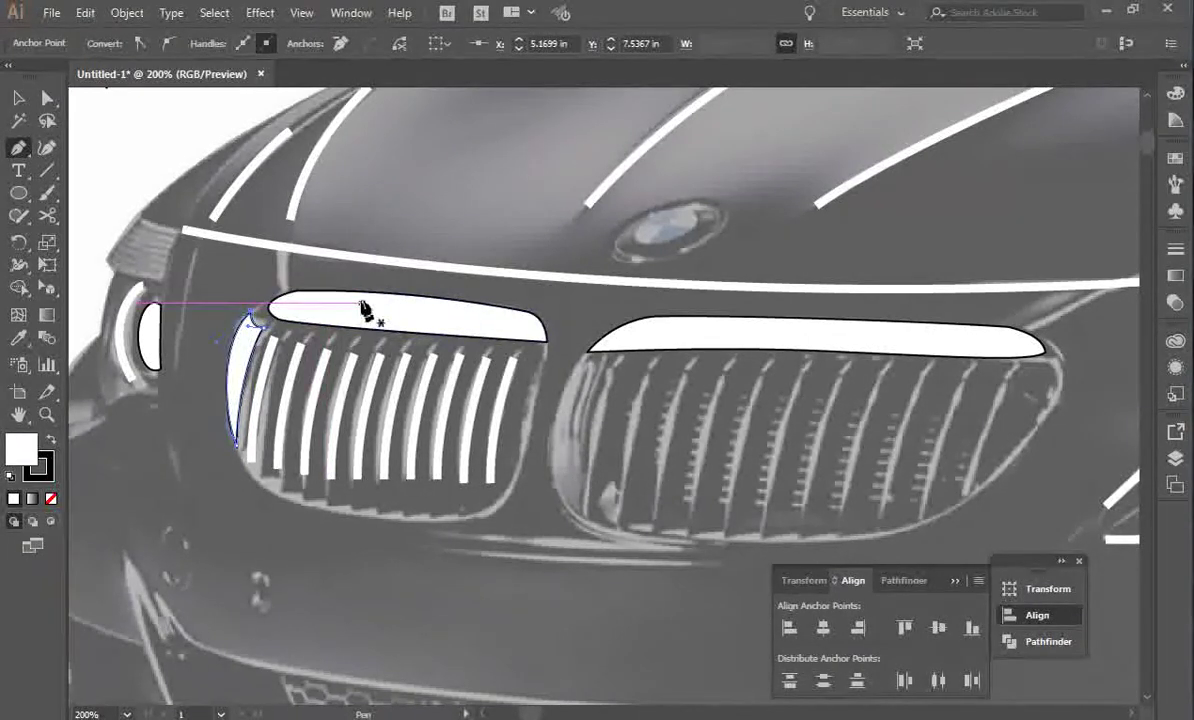
# Trace the far grille's lower edge and inner side as one curved white 0.063 in line, reusing the slats' style.
pyautogui.press('v')
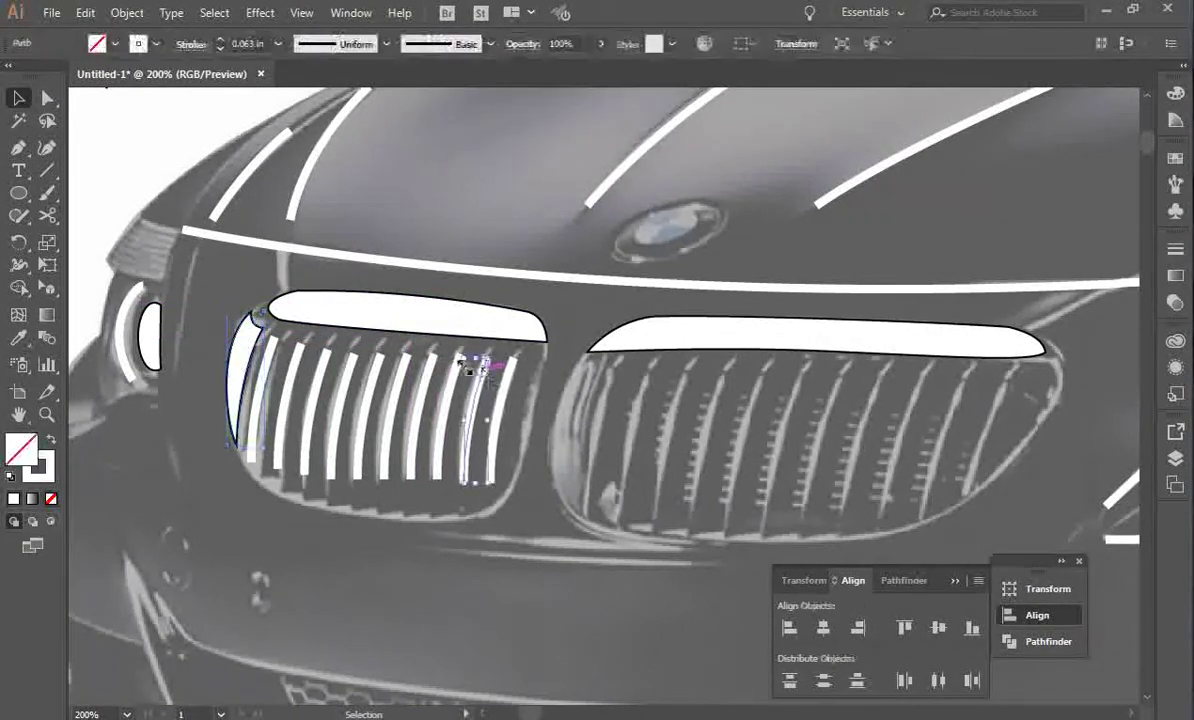
pyautogui.press('p')
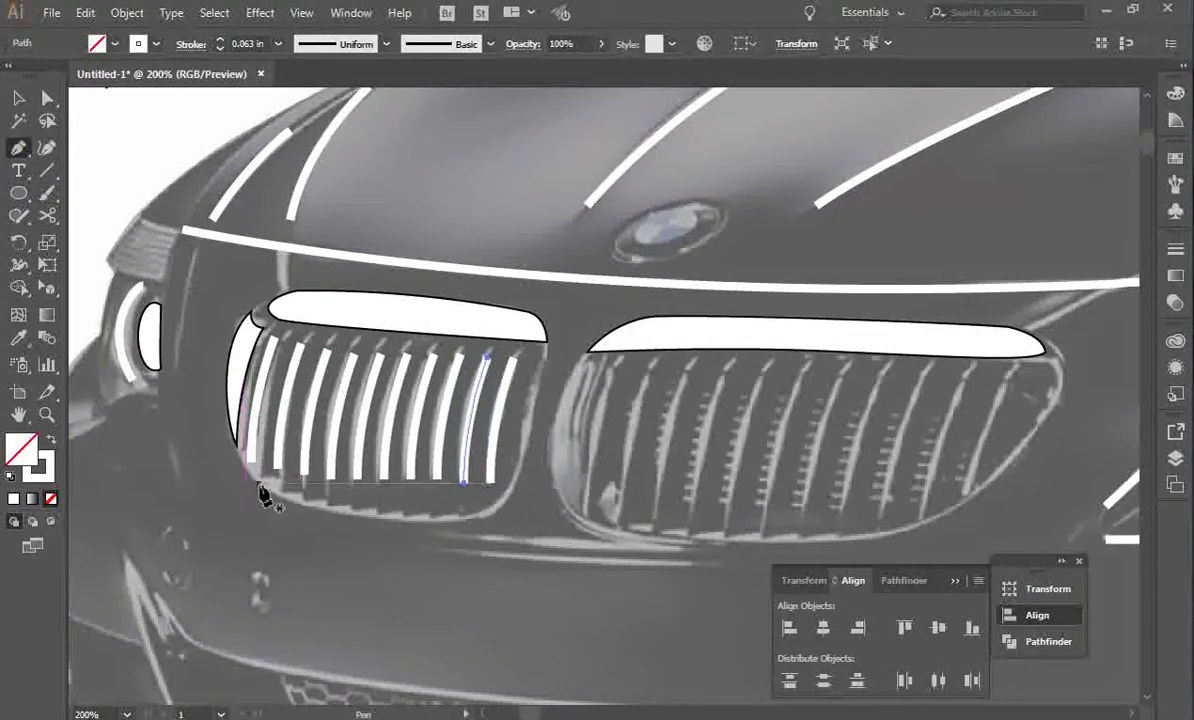
pyautogui.moveTo(259, 486); pyautogui.dragTo(387, 522)
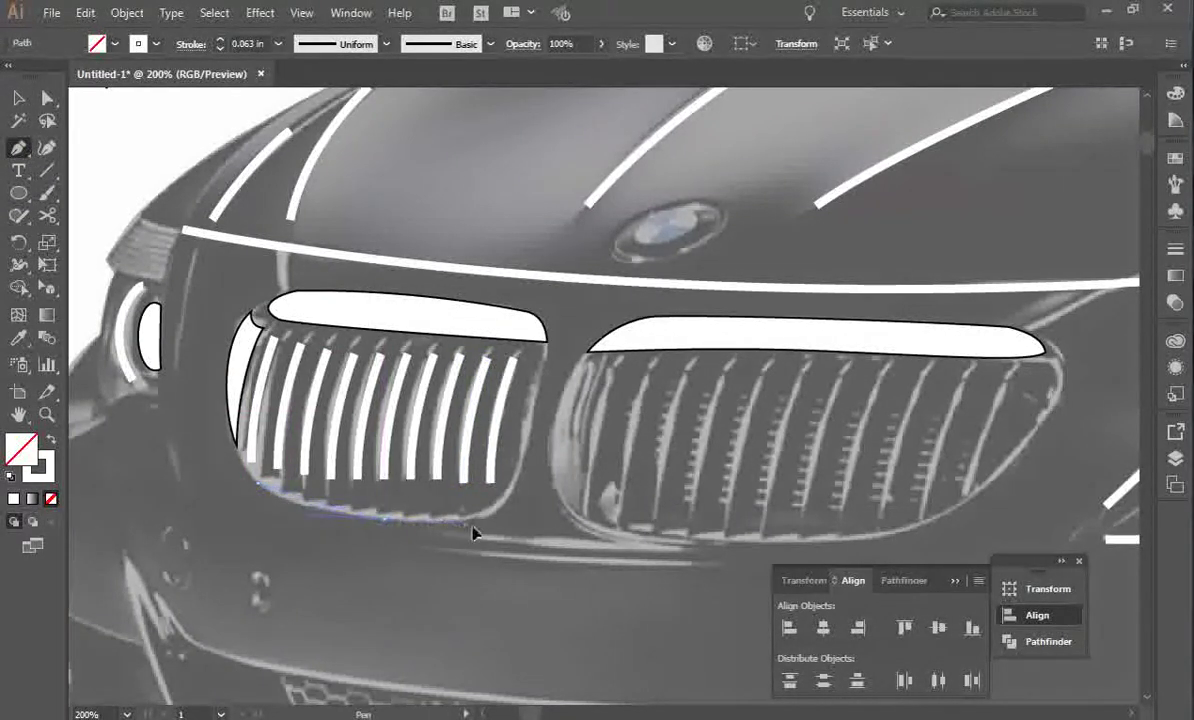
pyautogui.moveTo(474, 530)
pyautogui.mouseDown()
pyautogui.moveTo(506, 514)
pyautogui.moveTo(558, 433)
pyautogui.moveTo(533, 446)
pyautogui.moveTo(530, 428)
pyautogui.moveTo(560, 386)
pyautogui.moveTo(549, 365)
pyautogui.moveTo(535, 372)
pyautogui.mouseUp()
pyautogui.press('v')
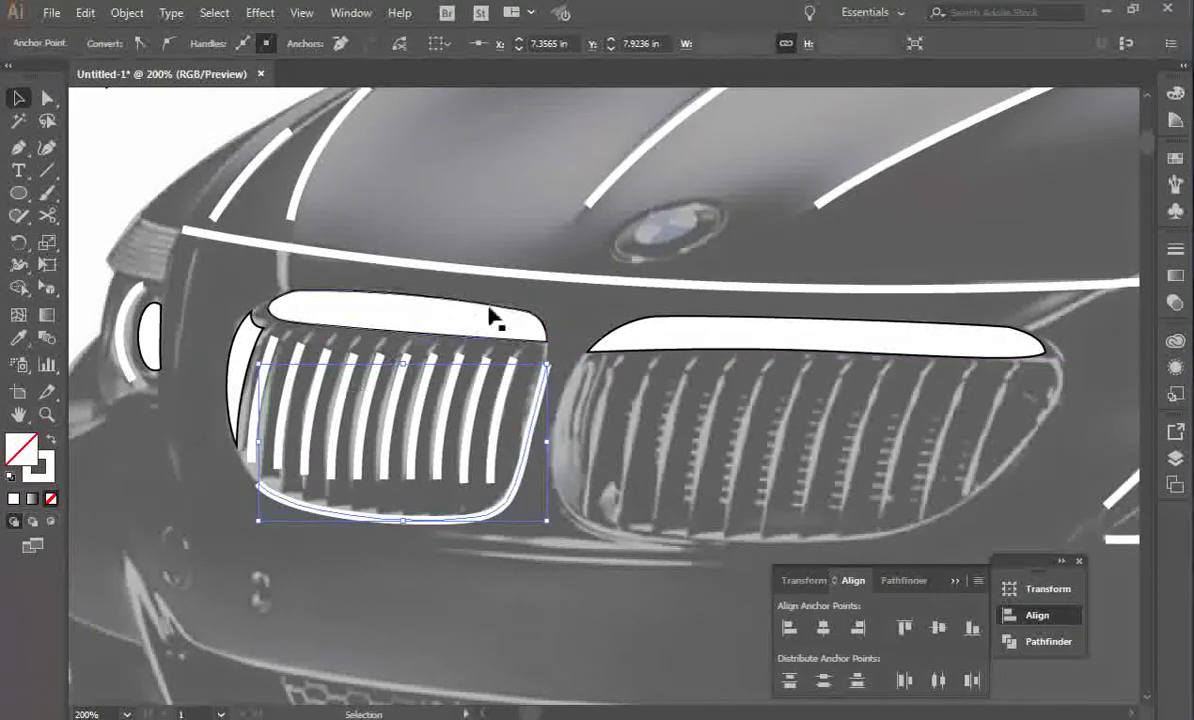
pyautogui.click(570, 318)
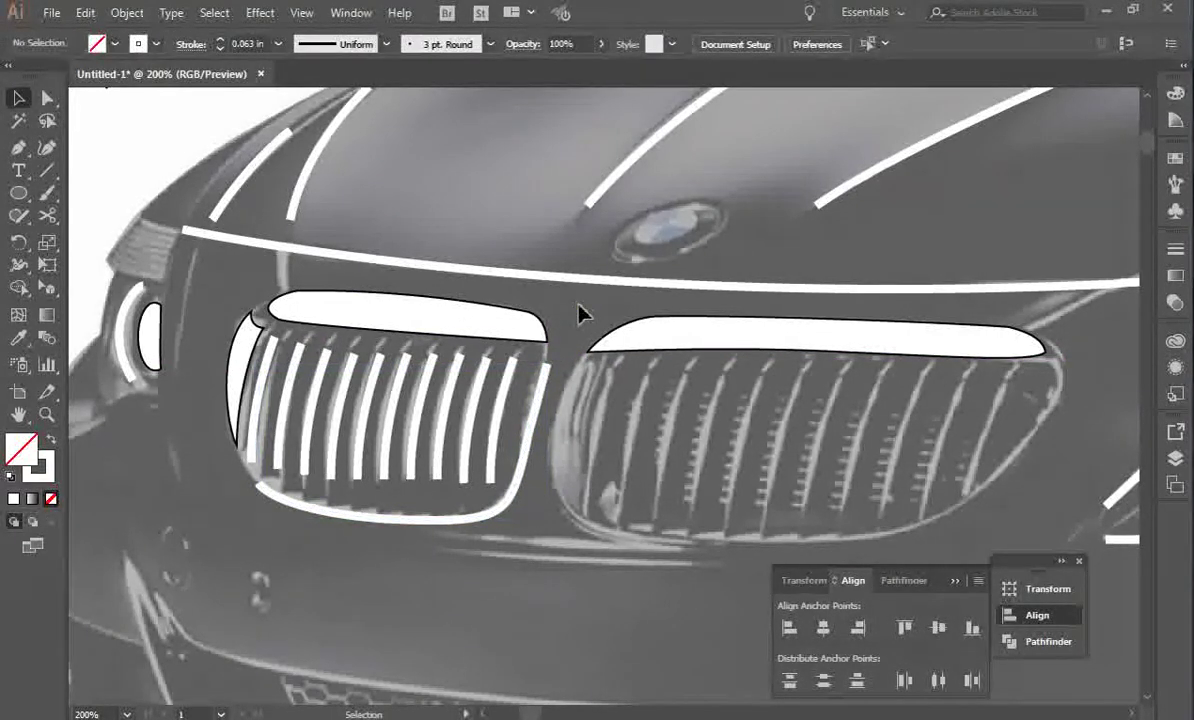
pyautogui.hotkey('ctrl', '0')
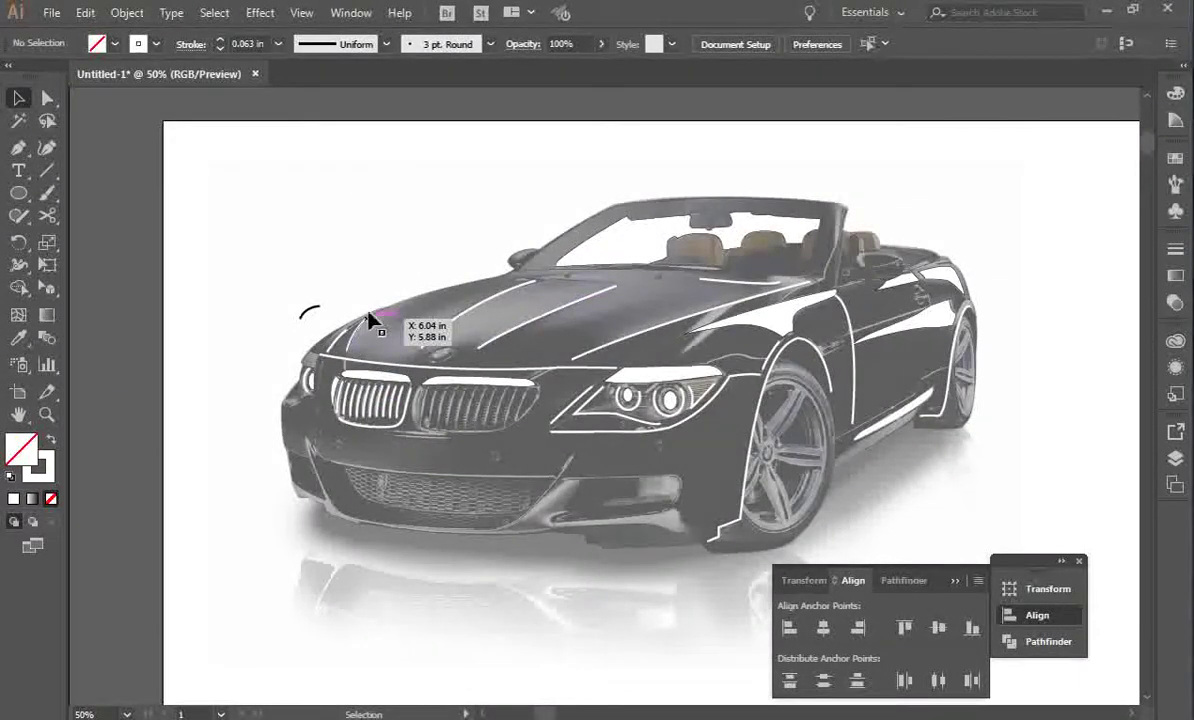
# Trace the near grille's first slat at the headlight end as a straight white 0.063 in line, reusing the far grille line's style.
pyautogui.scroll(-2, 255, 258)
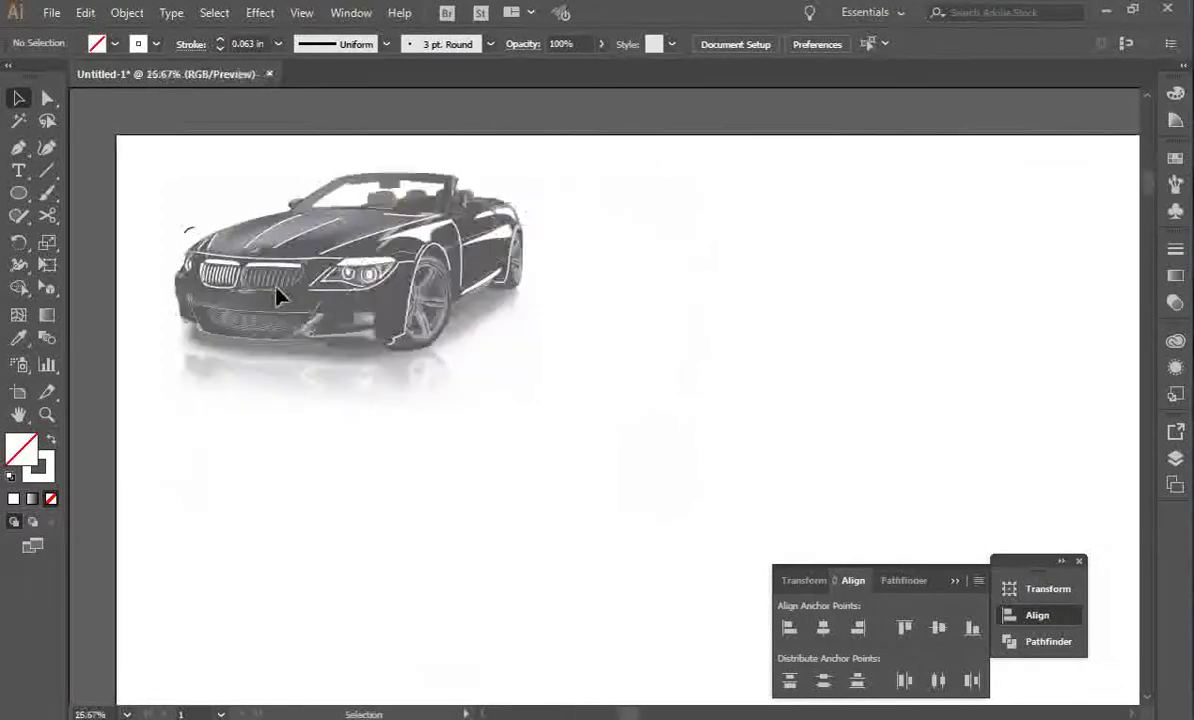
pyautogui.hotkey('ctrl', '=')
pyautogui.hotkey('ctrl', '=')
pyautogui.hotkey('ctrl', '=')
pyautogui.hotkey('ctrl', '=')
pyautogui.hotkey('ctrl', '=')
pyautogui.click(21, 414)
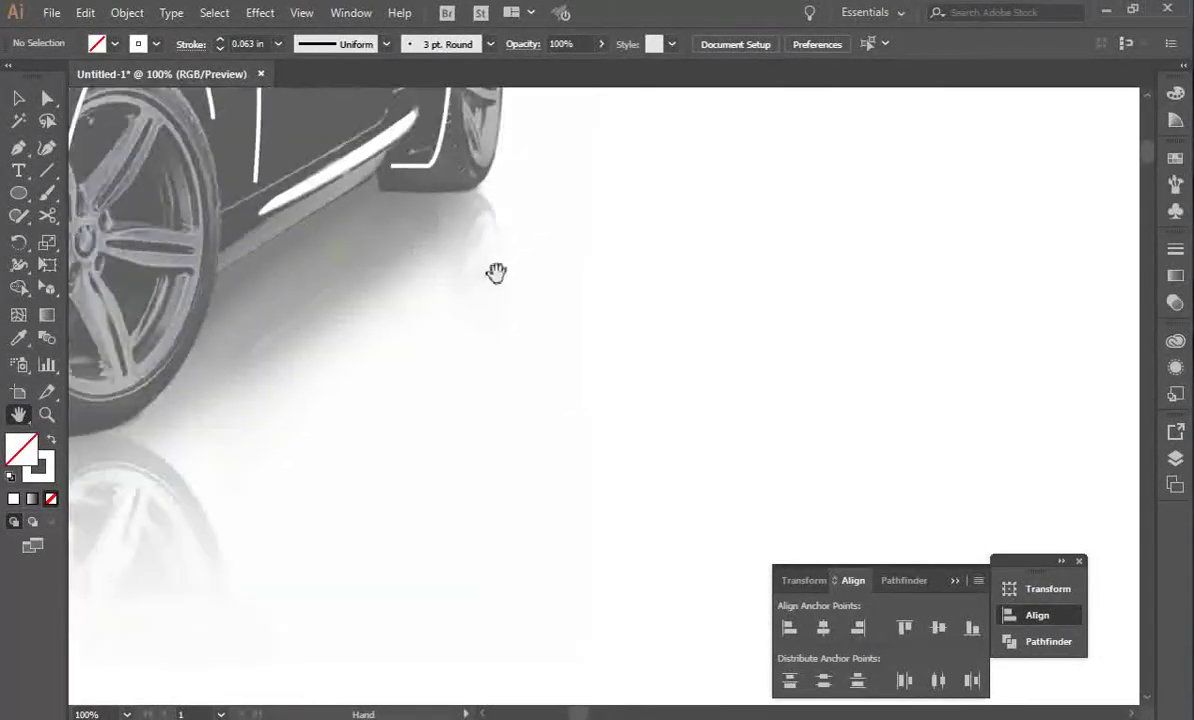
pyautogui.moveTo(236, 149); pyautogui.dragTo(522, 317)
pyautogui.moveTo(311, 251); pyautogui.dragTo(741, 294)
pyautogui.moveTo(498, 240); pyautogui.dragTo(579, 254)
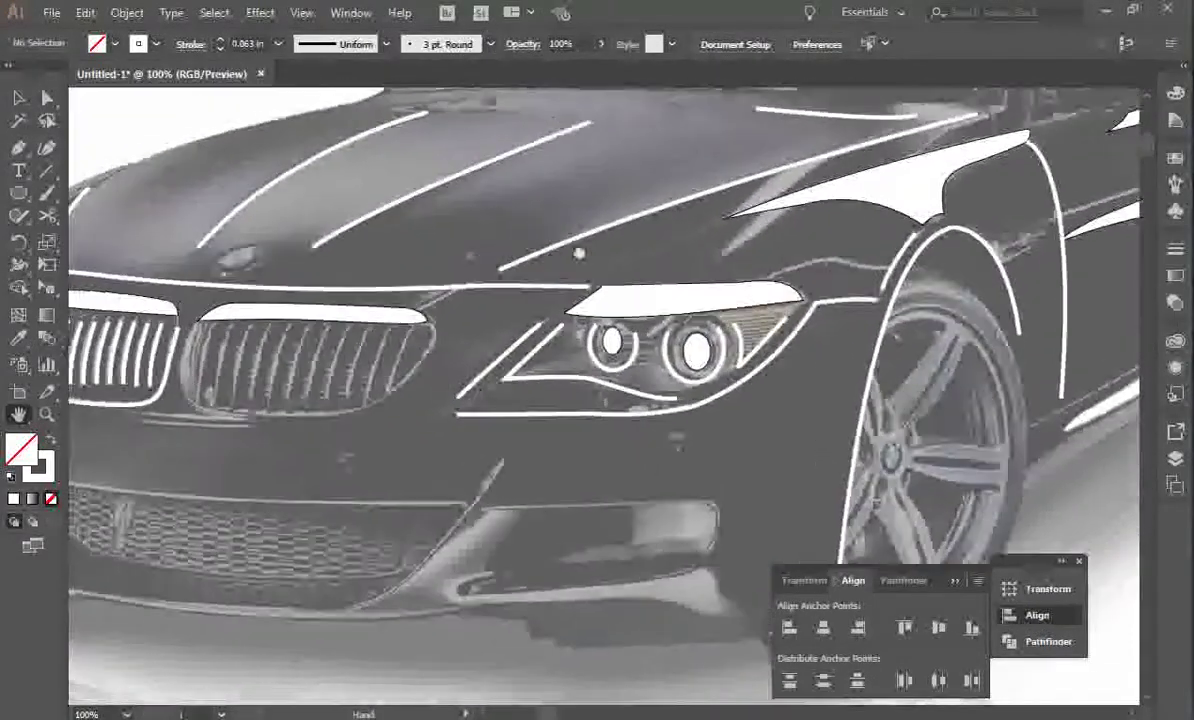
pyautogui.press('v')
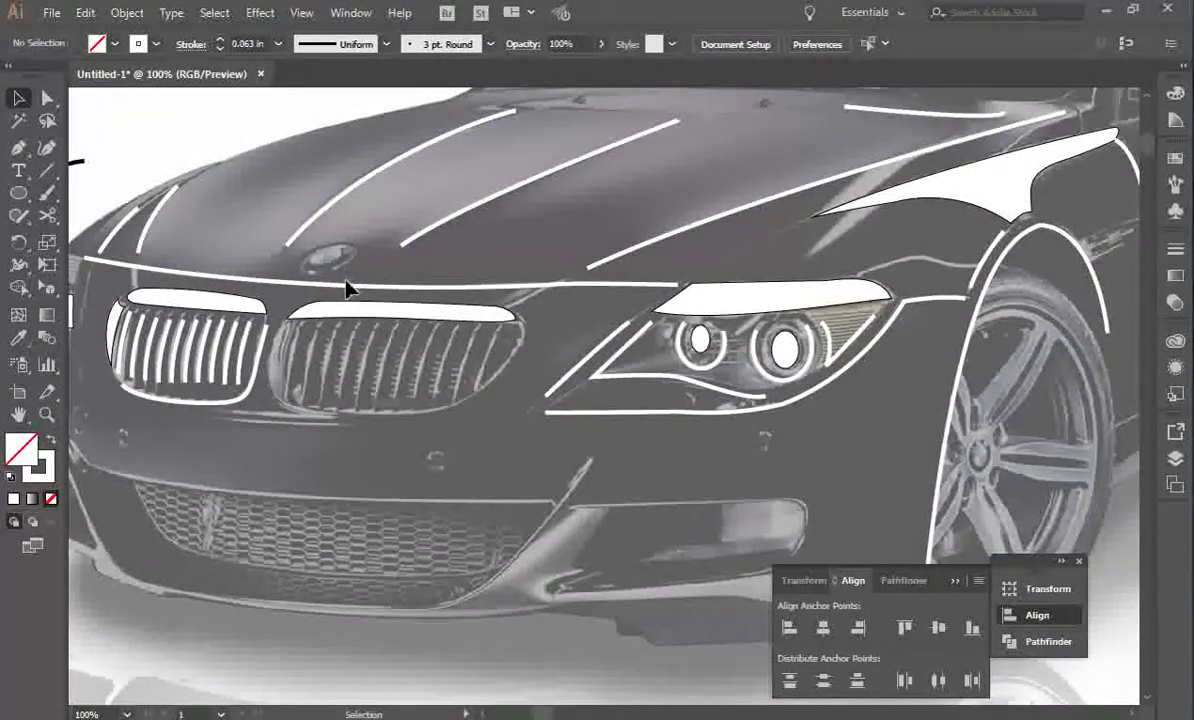
pyautogui.hotkey('ctrl', '=')
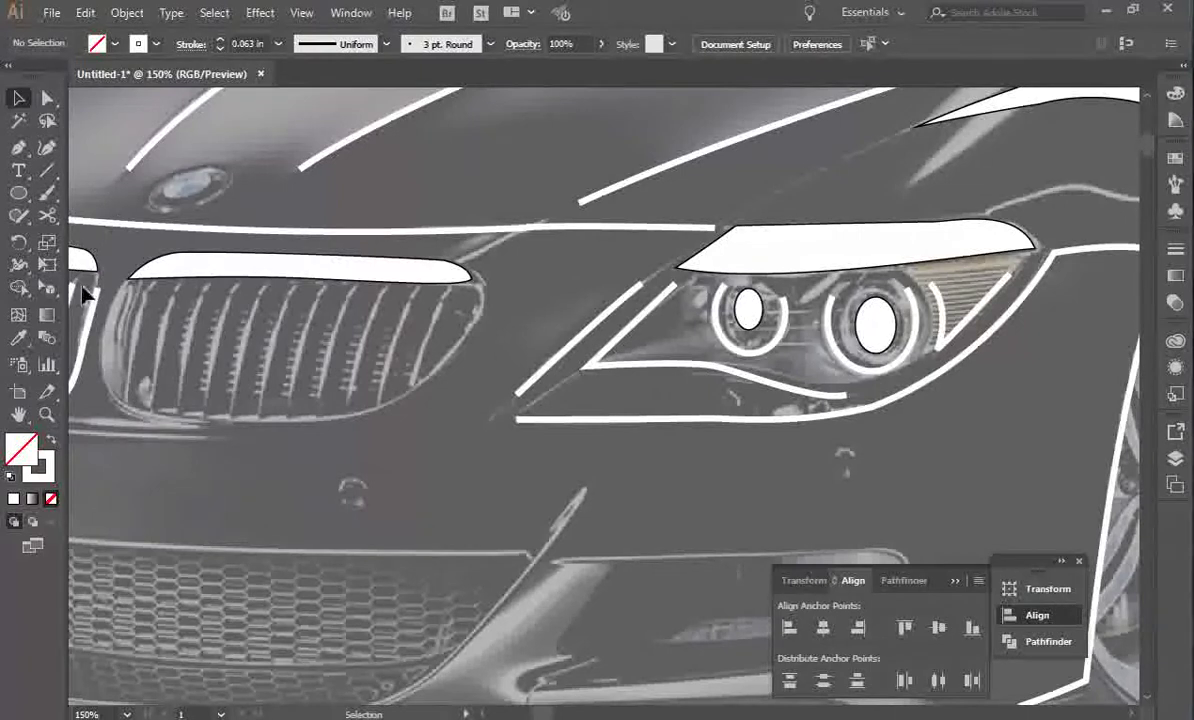
pyautogui.click(95, 312)
pyautogui.click(18, 147)
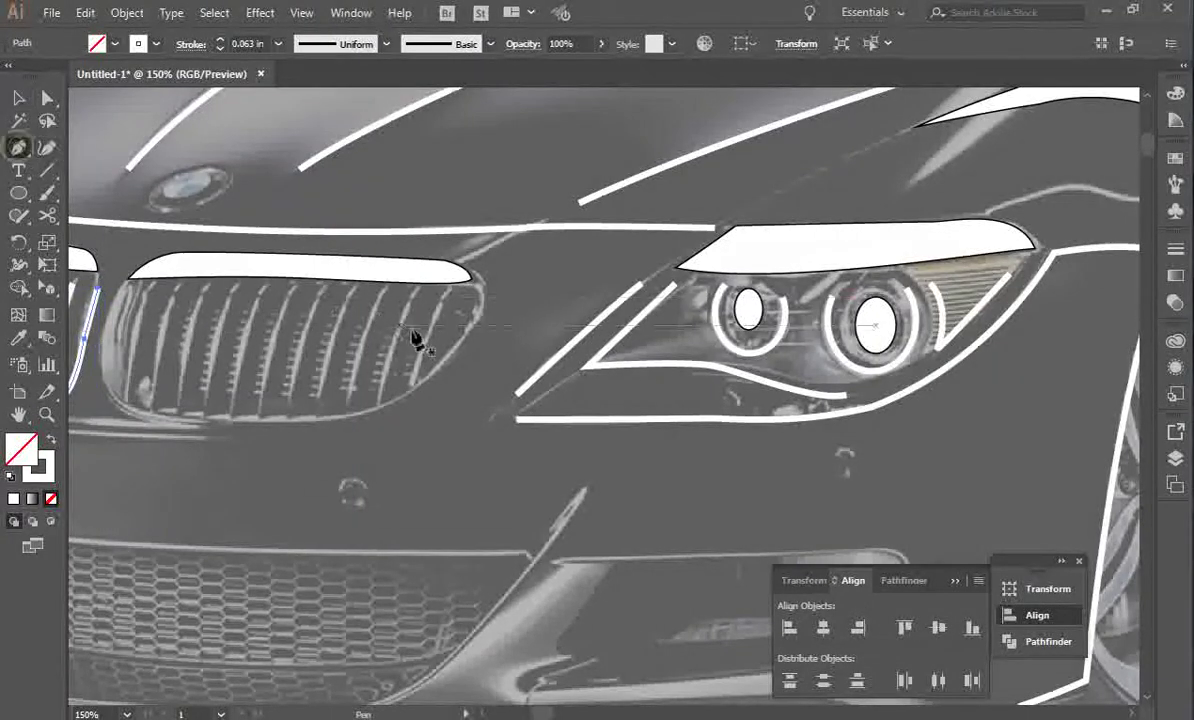
pyautogui.click(445, 296)
pyautogui.click(412, 378)
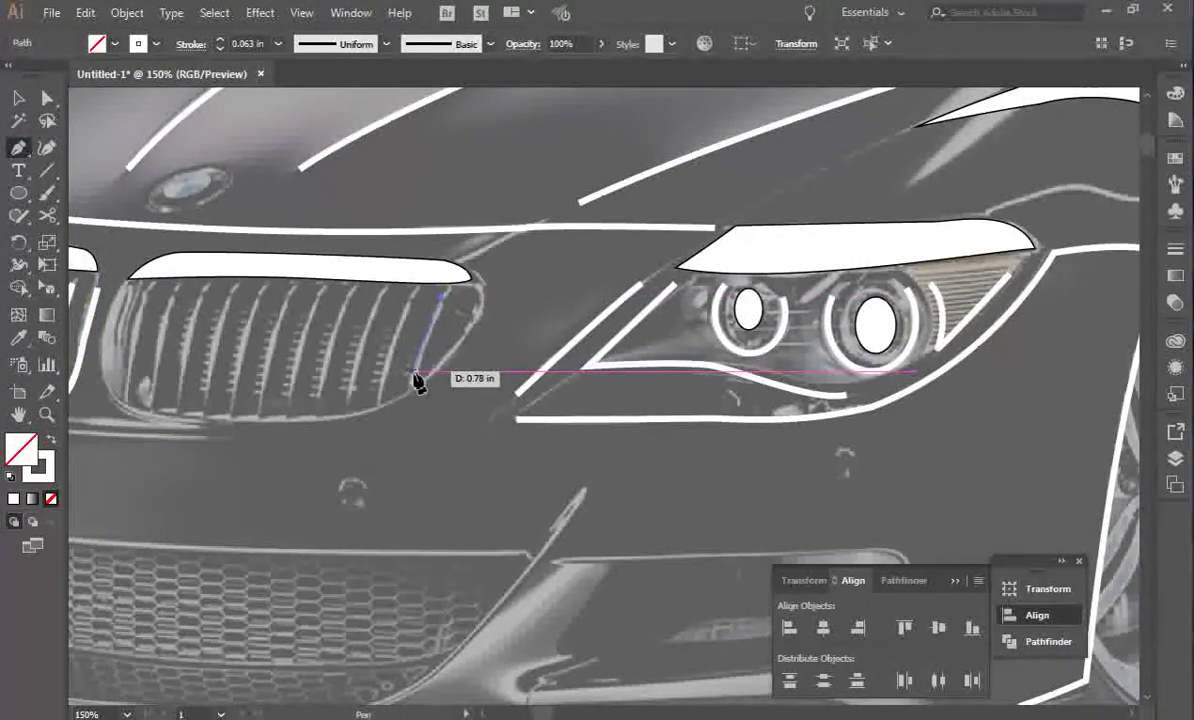
pyautogui.press('v')
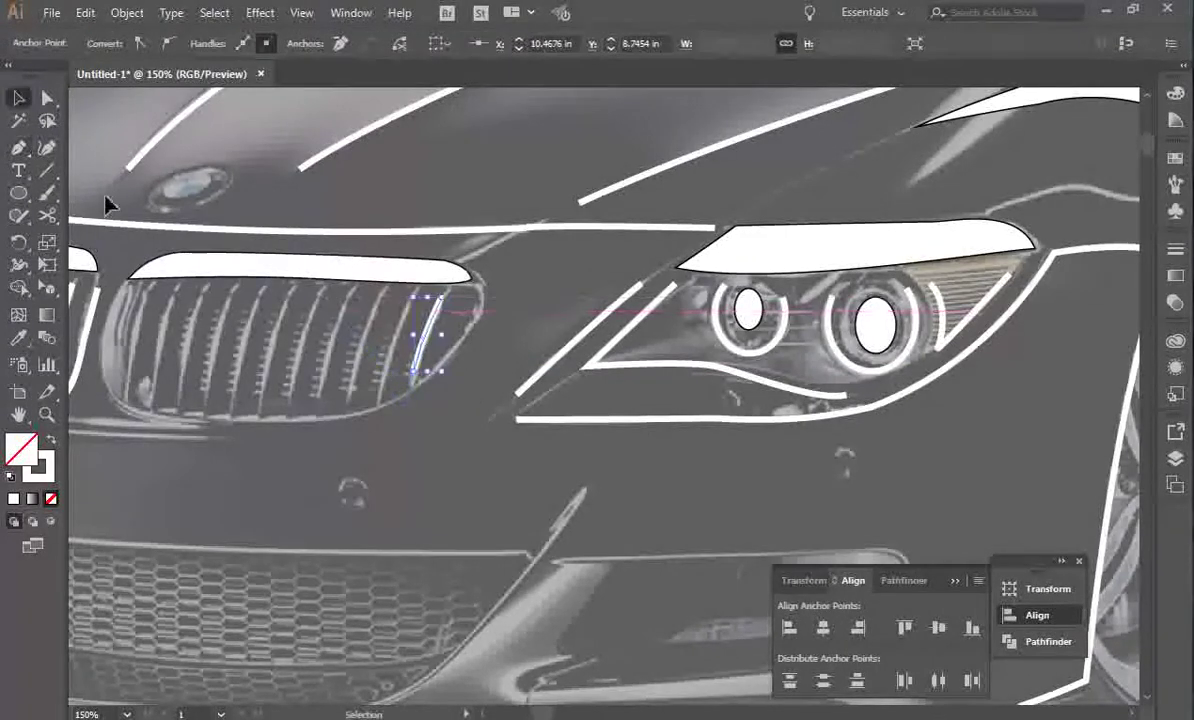
# Trace the near grille's second and third slats from the headlight end as separate, slightly curved white 0.063 in lines.
pyautogui.click(13, 147)
pyautogui.moveTo(422, 288); pyautogui.dragTo(381, 395)
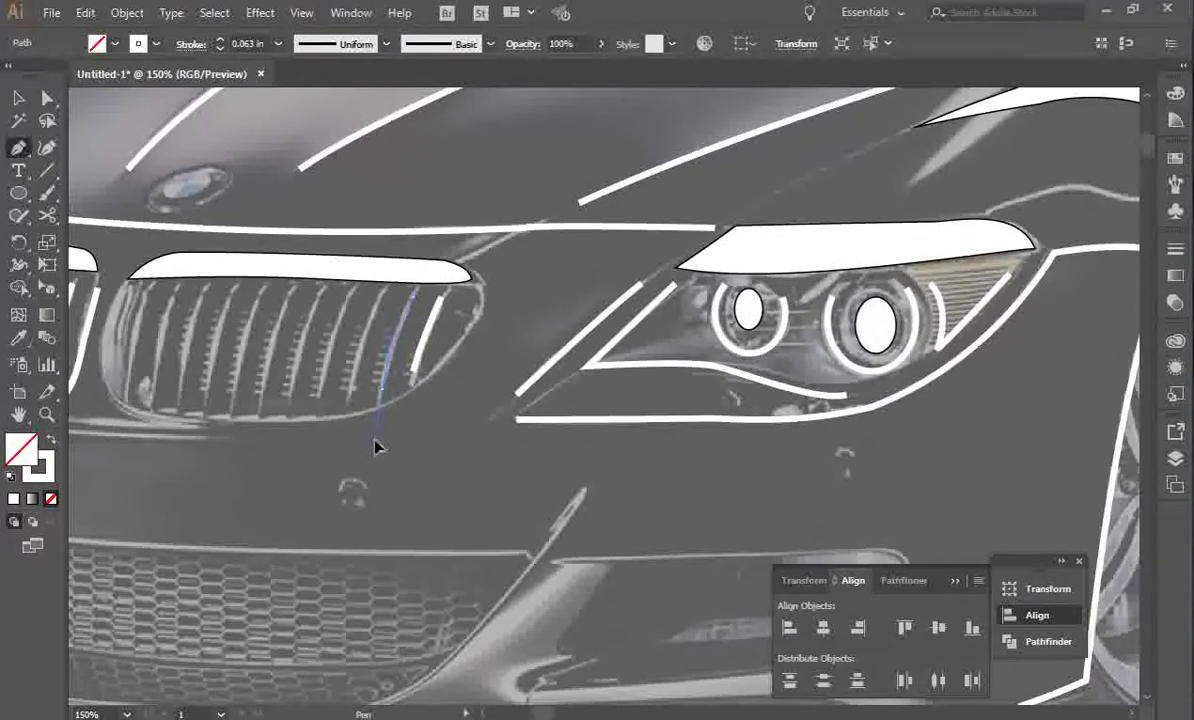
pyautogui.moveTo(375, 440); pyautogui.dragTo(373, 440)
pyautogui.press('v')
pyautogui.click(17, 148)
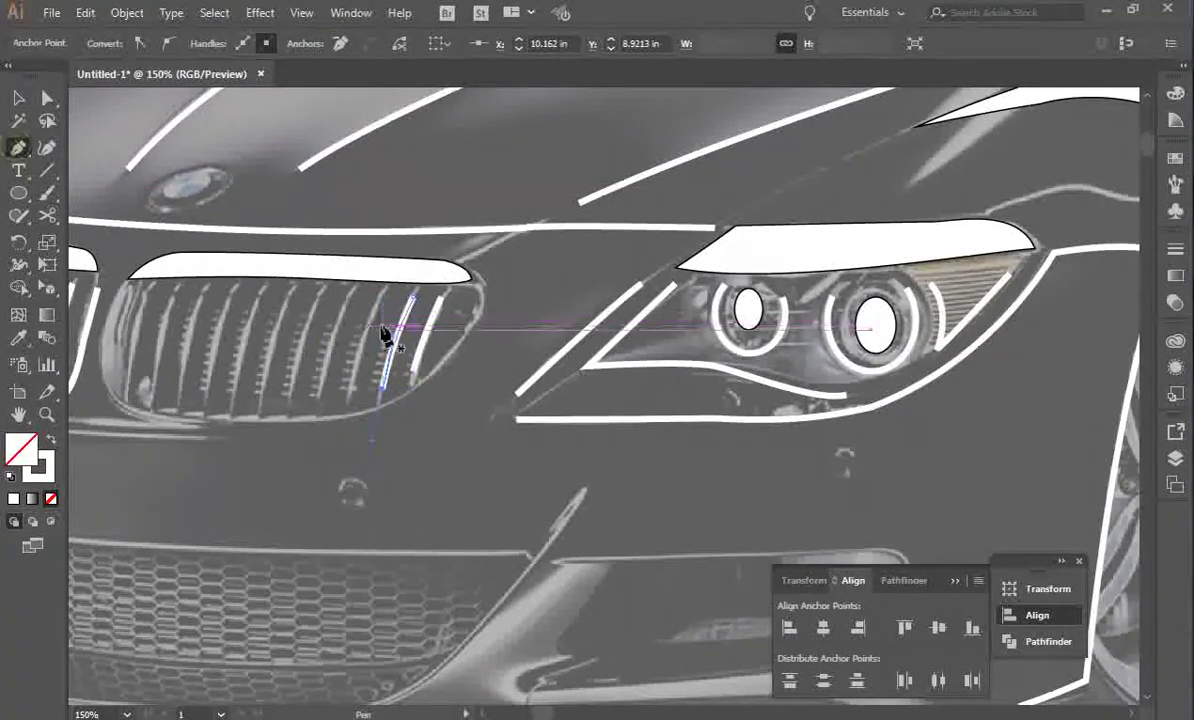
pyautogui.moveTo(382, 293); pyautogui.dragTo(349, 403)
pyautogui.press('v')
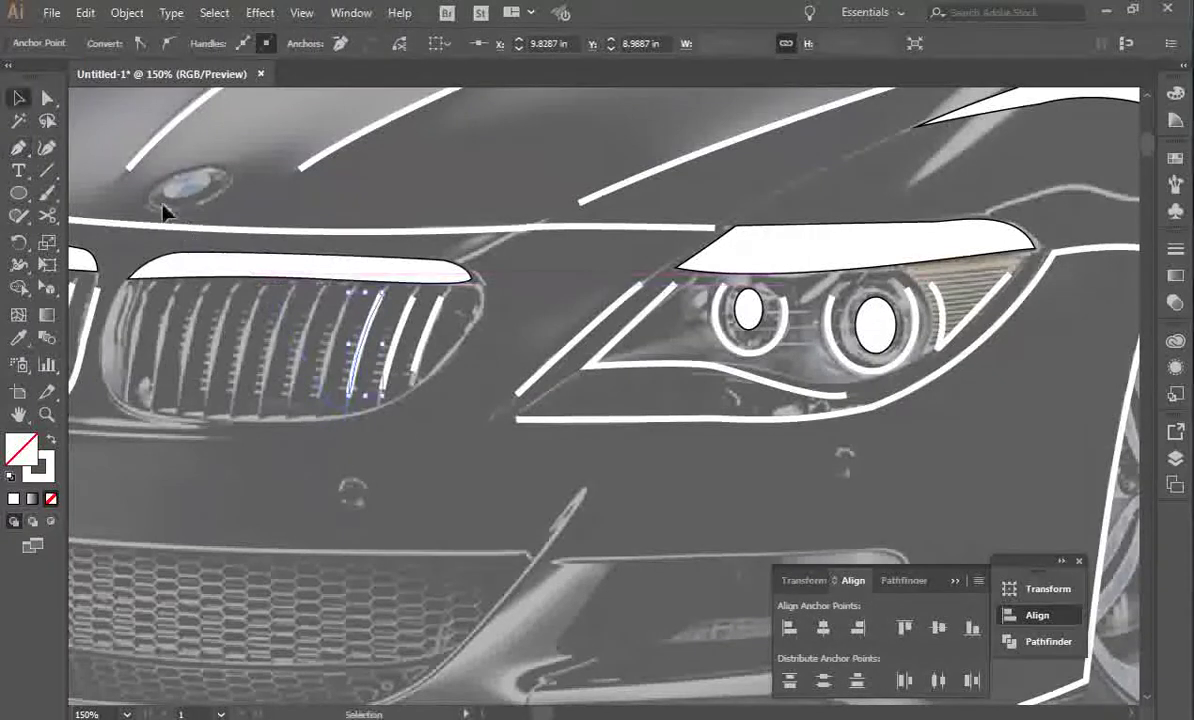
# Trace the near grille's fourth and fifth slats from the headlight end as separate curved white lines with the same 0.063 in stroke.
pyautogui.click(19, 148)
pyautogui.moveTo(348, 295); pyautogui.dragTo(309, 458)
pyautogui.click(21, 100)
pyautogui.click(21, 149)
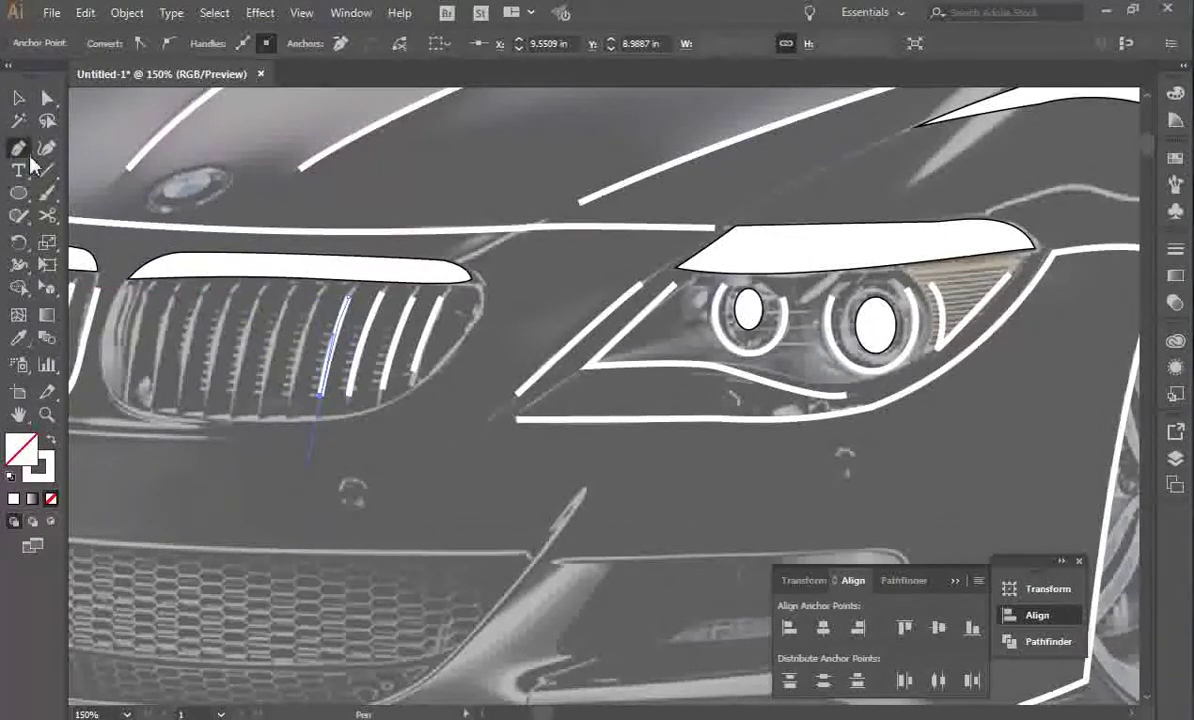
pyautogui.click(318, 297)
pyautogui.click(290, 399)
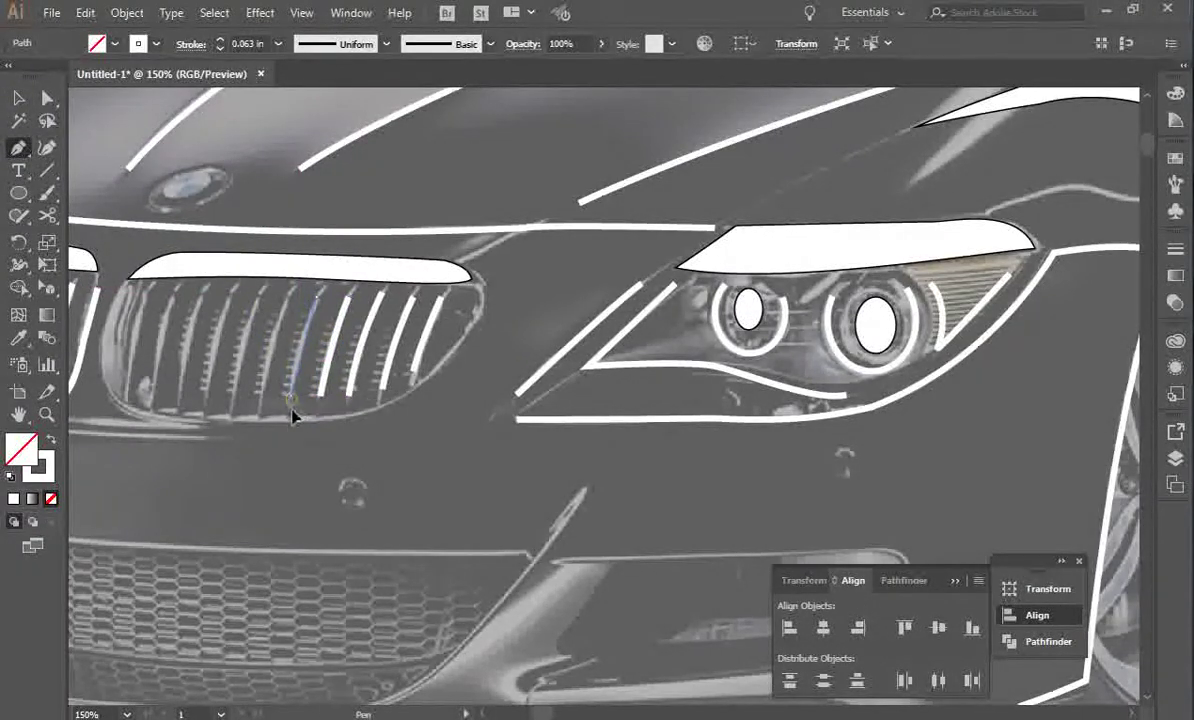
pyautogui.moveTo(285, 437); pyautogui.dragTo(285, 437)
pyautogui.press('v')
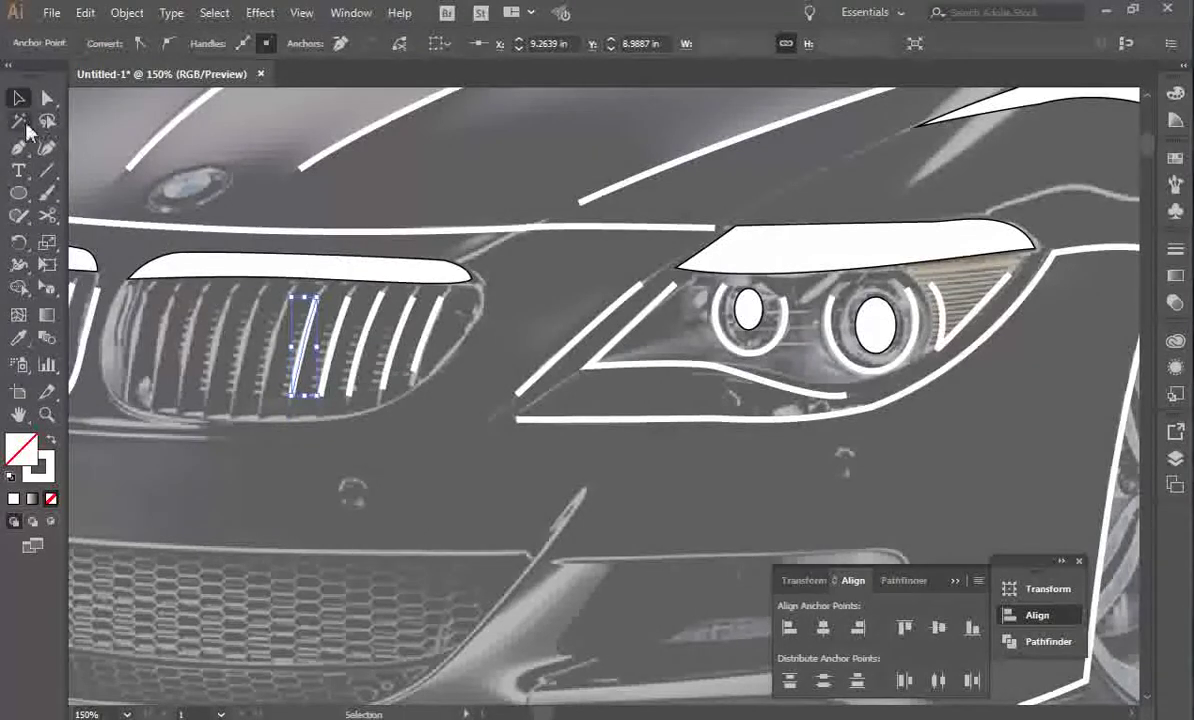
# Trace the sixth slat from the near grille's headlight end as a white 0.063 in line.
pyautogui.click(19, 148)
pyautogui.click(286, 296)
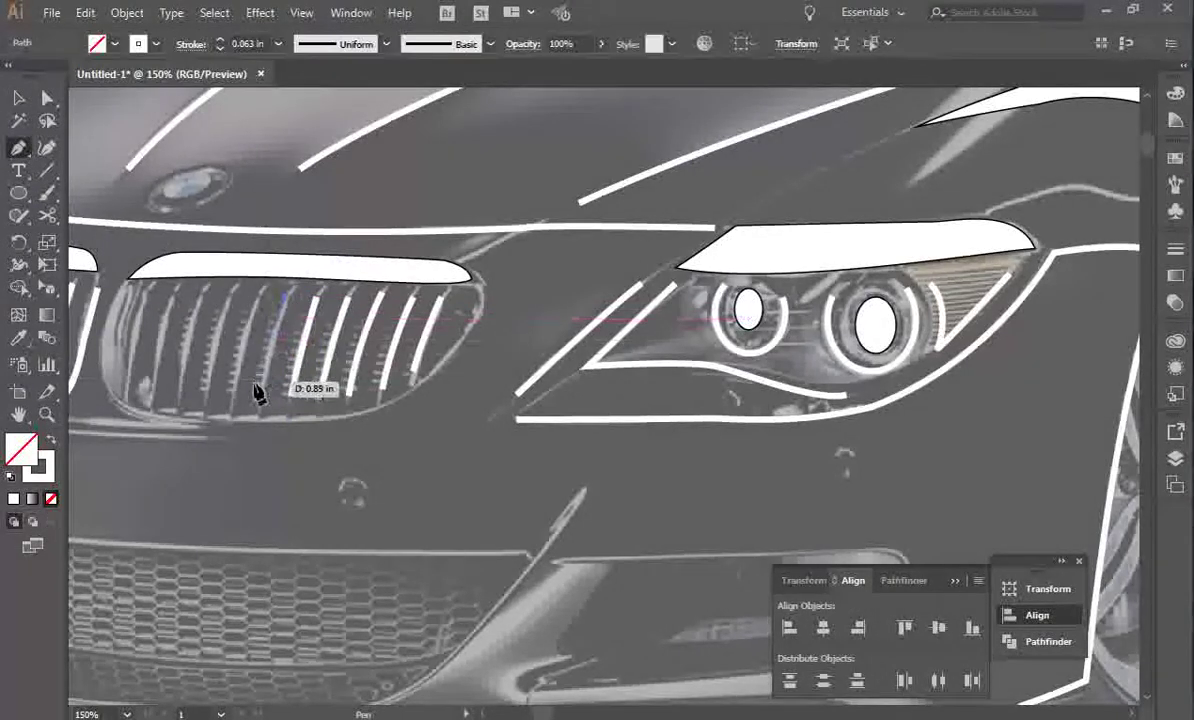
# Trace two curved slats of the right-hand grille over the photo with unfilled white Pen strokes, continuing the existing row inward.
pyautogui.moveTo(264, 398); pyautogui.dragTo(250, 442)
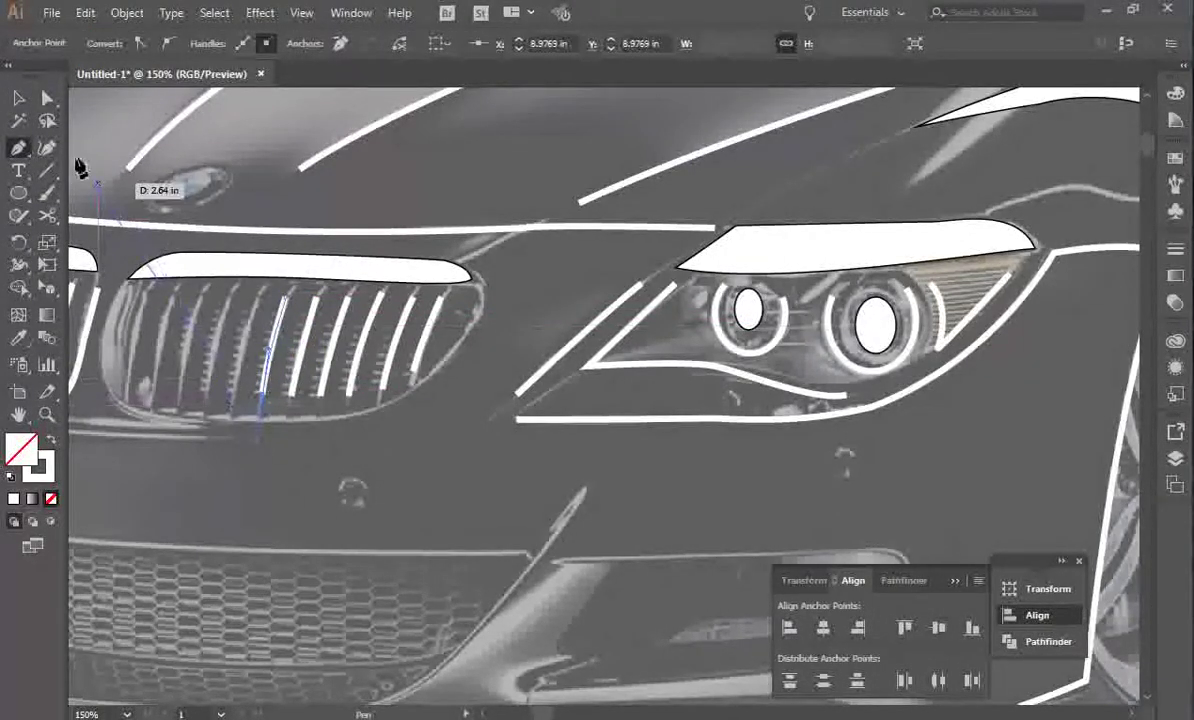
pyautogui.click(17, 148)
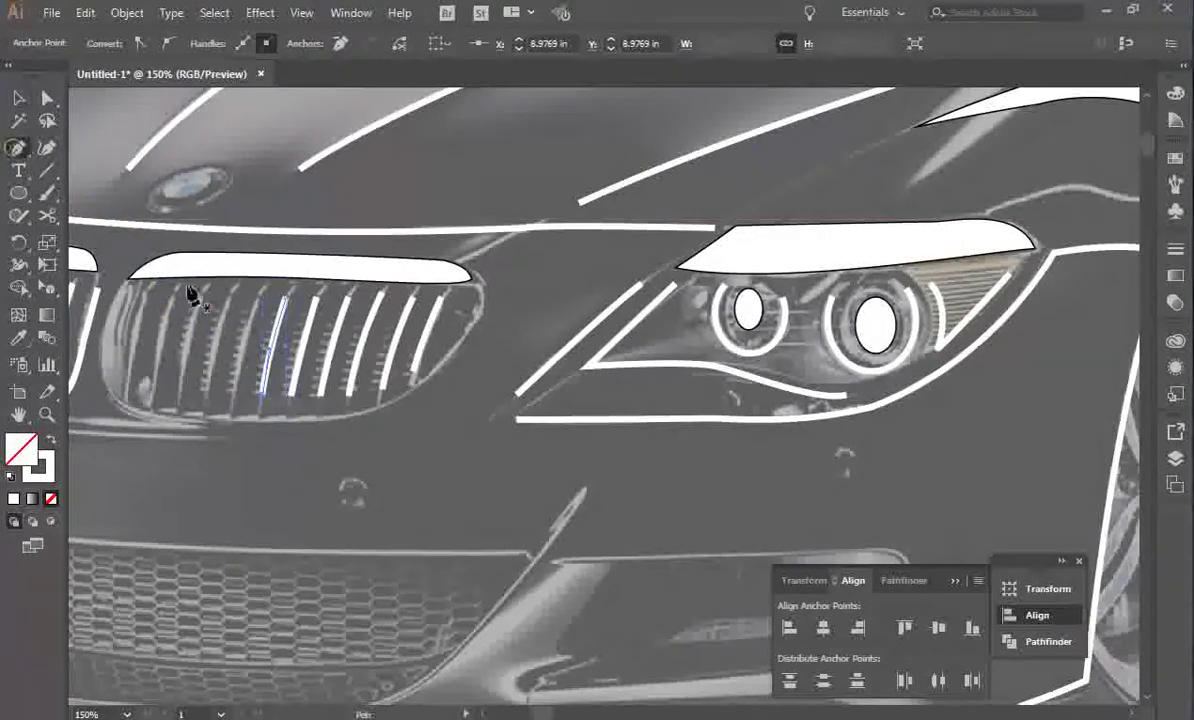
pyautogui.click(253, 297)
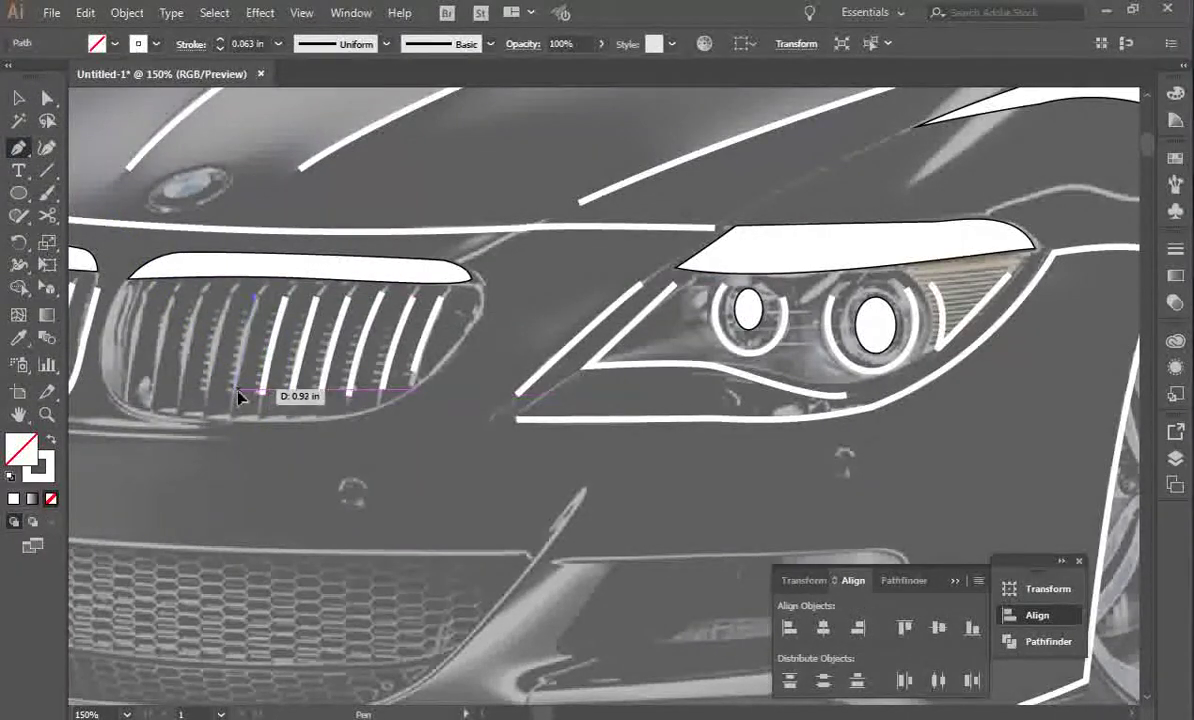
pyautogui.moveTo(234, 421)
pyautogui.mouseDown()
pyautogui.moveTo(236, 431)
pyautogui.moveTo(230, 421)
pyautogui.mouseUp()
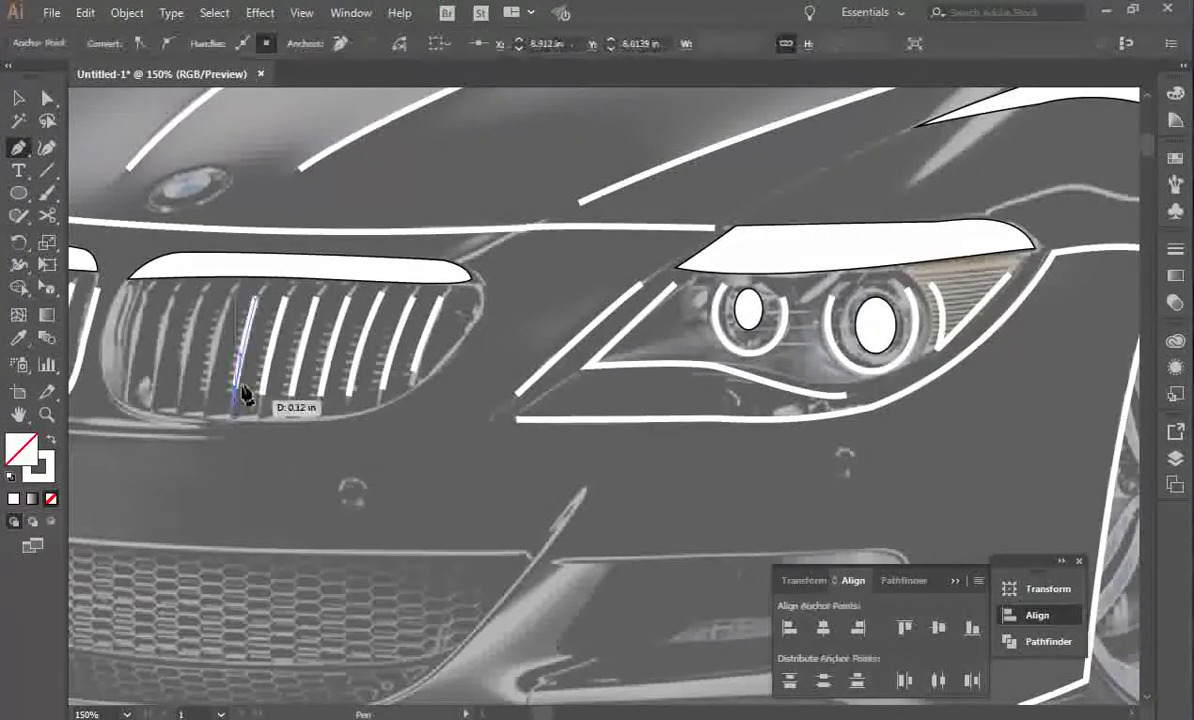
pyautogui.press('v')
# Trace two more slats of the right-hand grille with curved white Pen strokes toward its inner side.
pyautogui.click(19, 147)
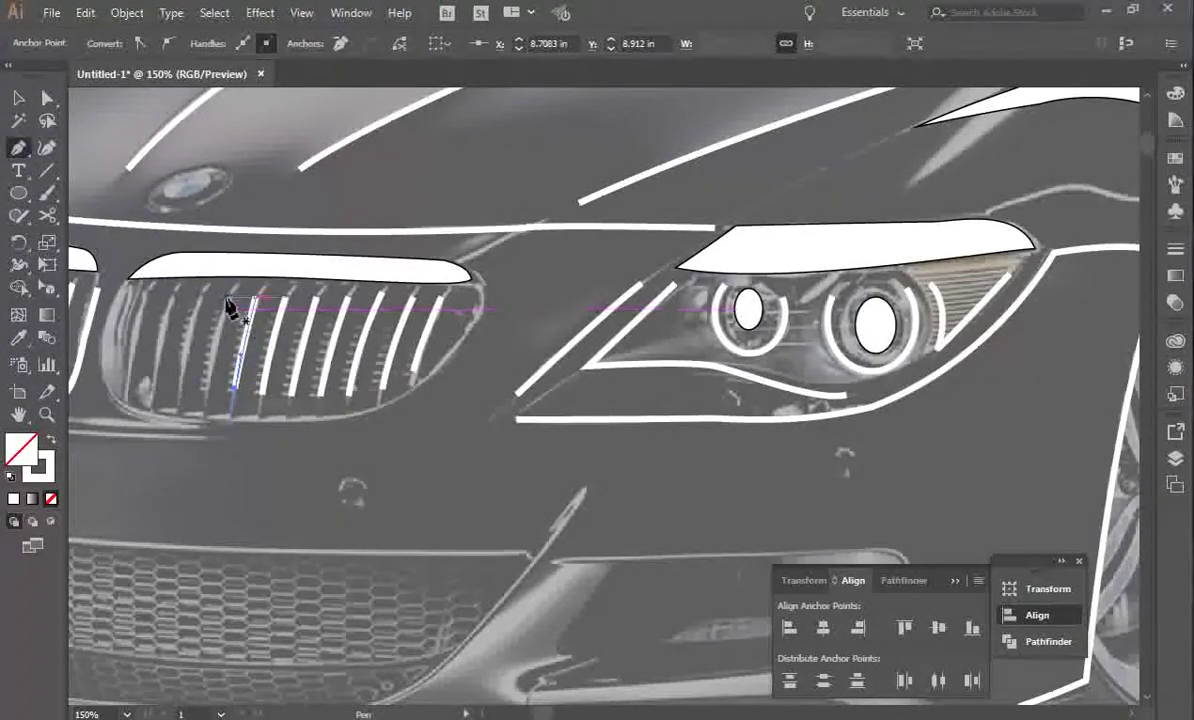
pyautogui.click(228, 295)
pyautogui.moveTo(206, 389); pyautogui.dragTo(202, 427)
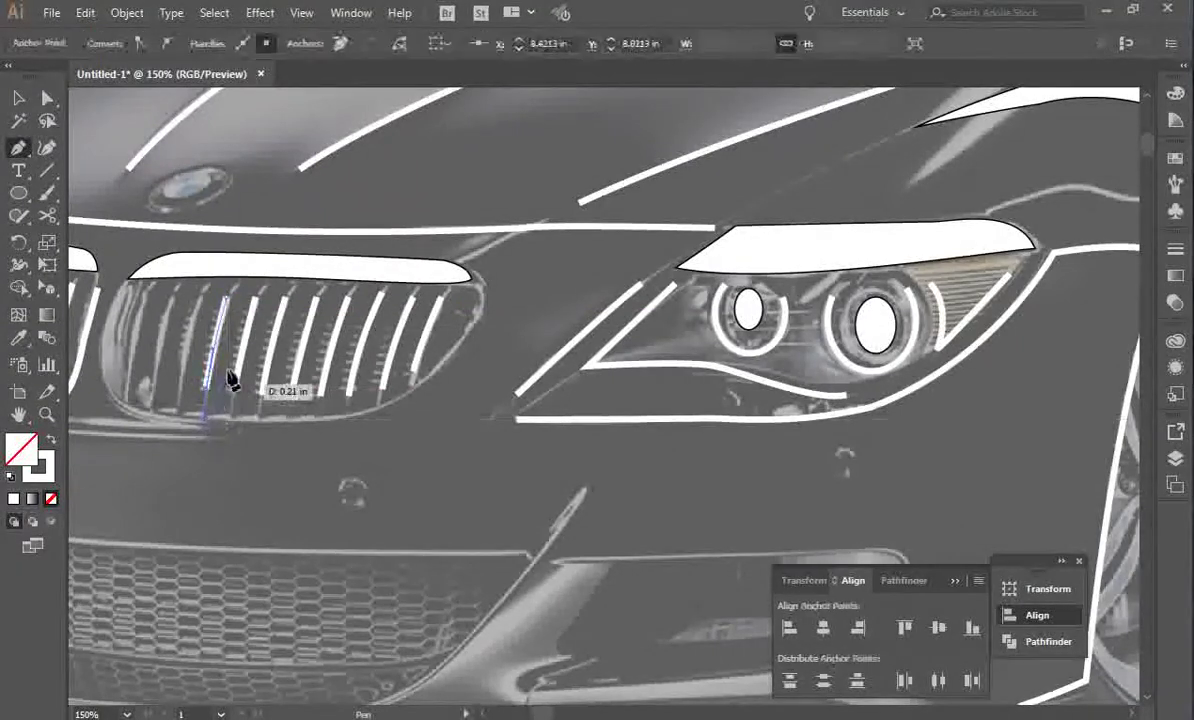
pyautogui.press('v')
pyautogui.click(19, 147)
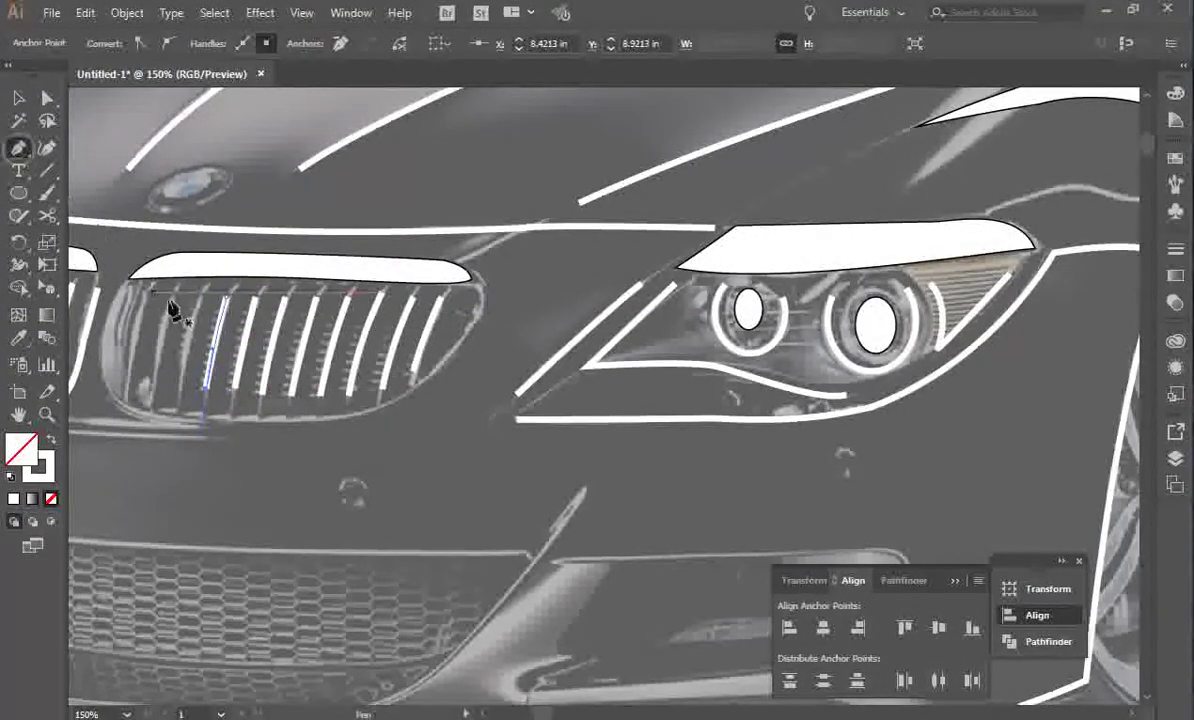
pyautogui.click(193, 295)
pyautogui.click(181, 408)
pyautogui.moveTo(183, 430); pyautogui.dragTo(50, 188)
pyautogui.moveTo(19, 148); pyautogui.dragTo(24, 156)
pyautogui.press('v')
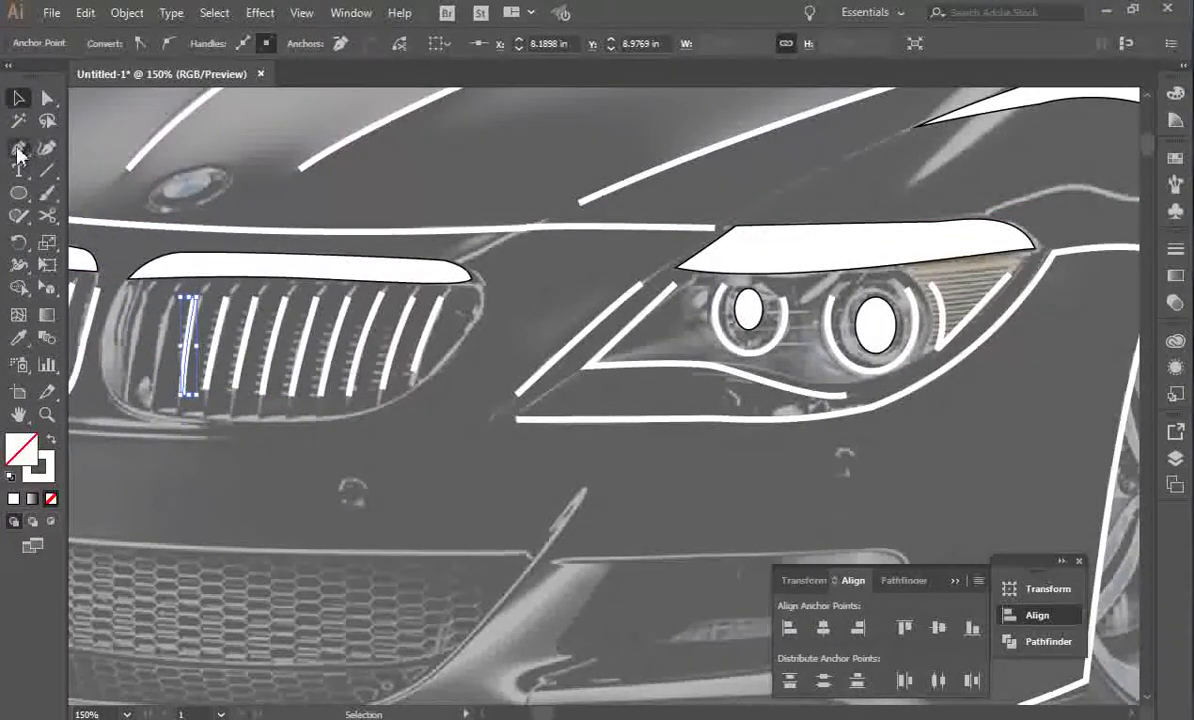
# Trace the two innermost slats of the right-hand grille with white Pen strokes, completing the row.
pyautogui.click(19, 148)
pyautogui.click(170, 297)
pyautogui.moveTo(153, 390); pyautogui.dragTo(154, 424)
pyautogui.press('a')
pyautogui.moveTo(182, 372); pyautogui.dragTo(213, 395)
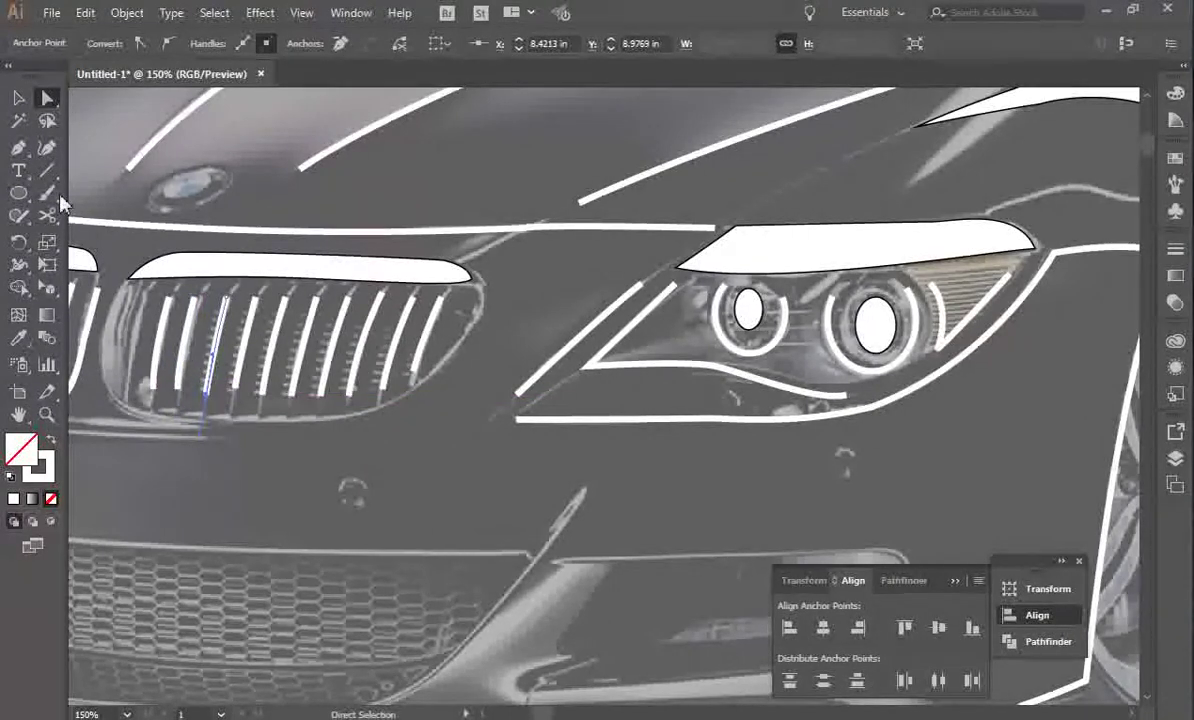
pyautogui.click(18, 148)
pyautogui.click(145, 297)
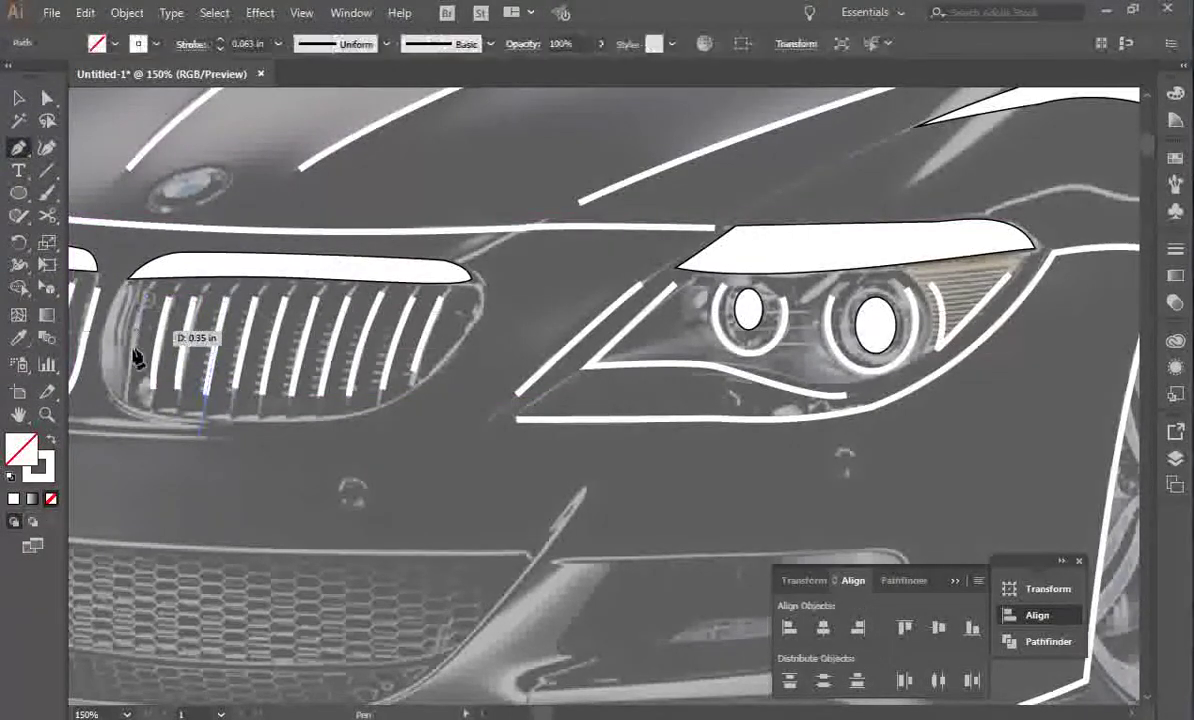
pyautogui.click(133, 390)
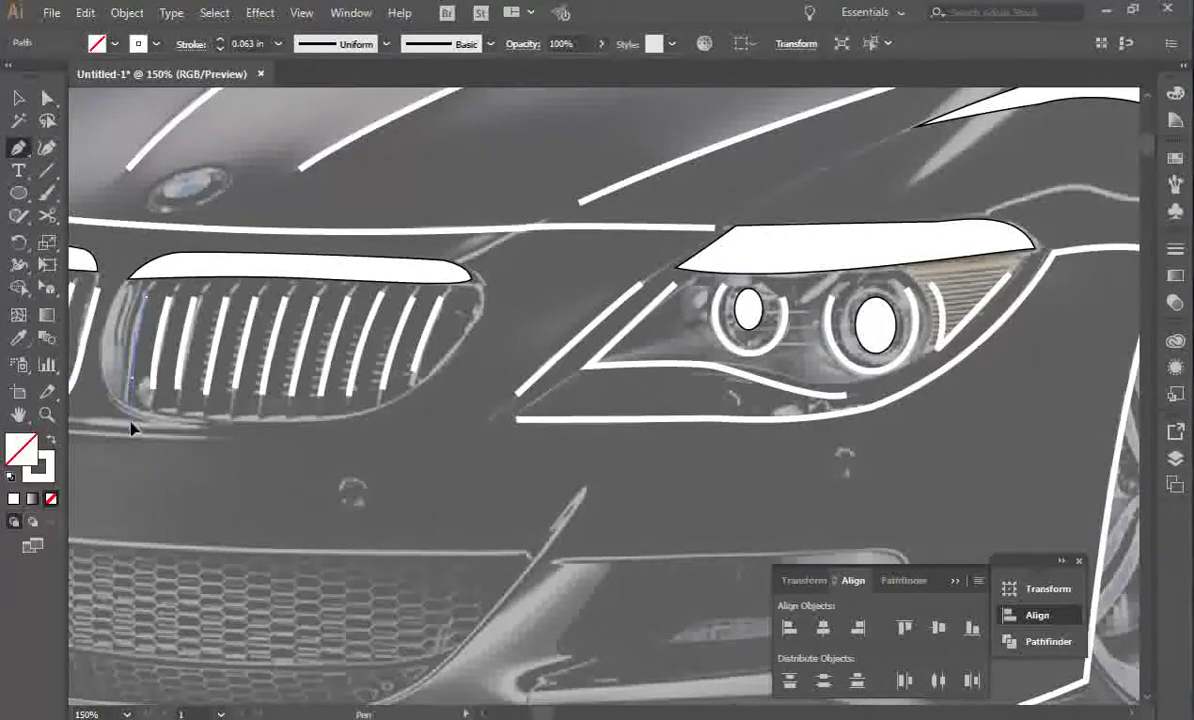
pyautogui.press('v')
# Draw a closed crescent along the right-hand grille's inner edge, using the white fill and black stroke of the bar above the slats.
pyautogui.click(215, 267)
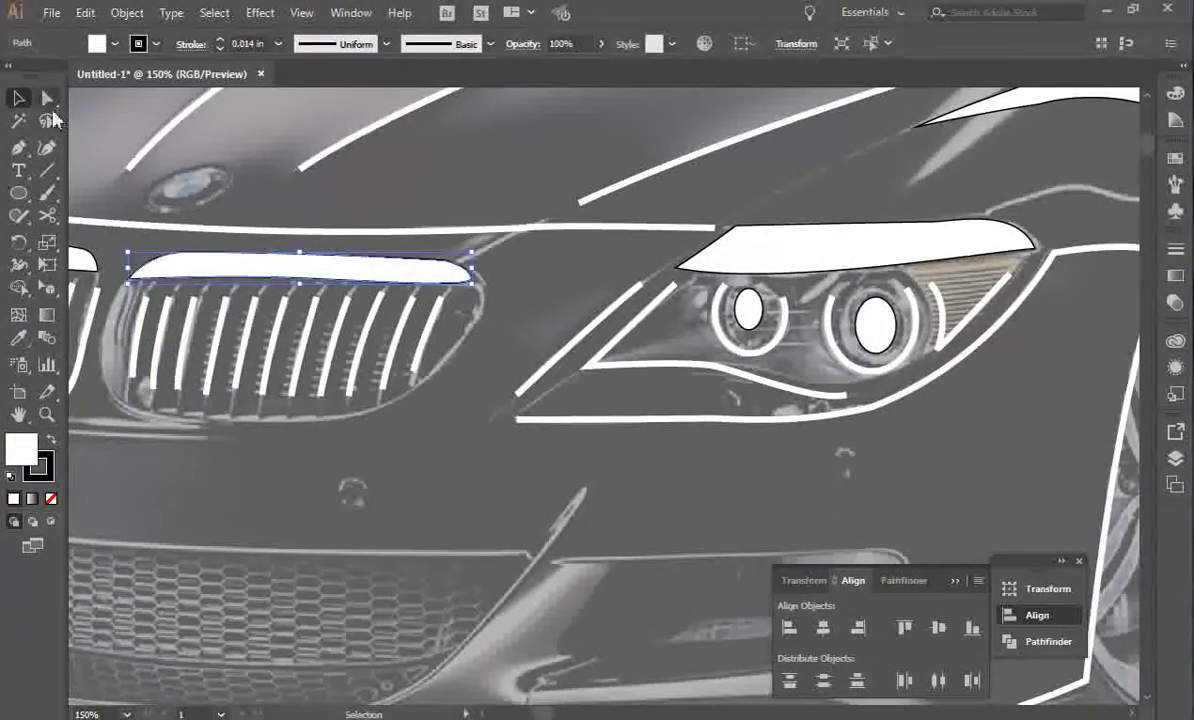
pyautogui.click(18, 148)
pyautogui.click(133, 288)
pyautogui.click(126, 388)
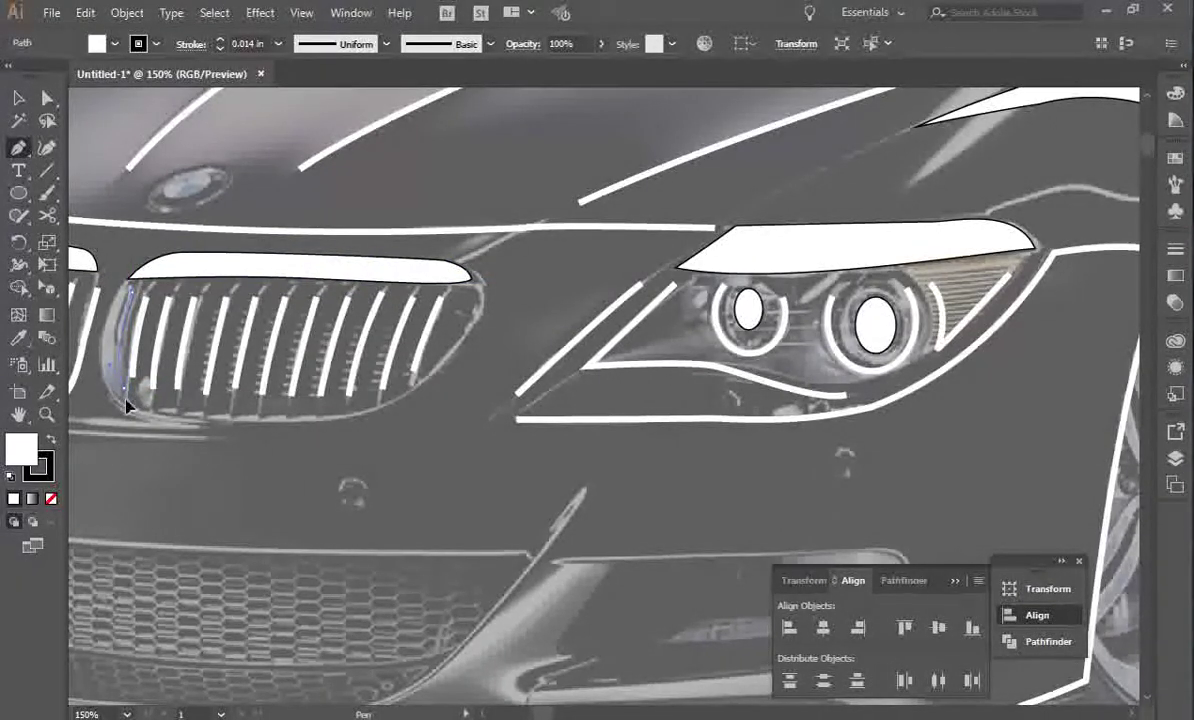
pyautogui.moveTo(125, 410); pyautogui.dragTo(106, 348)
pyautogui.moveTo(128, 288)
pyautogui.mouseDown()
pyautogui.moveTo(137, 298)
pyautogui.moveTo(129, 290)
pyautogui.mouseUp()
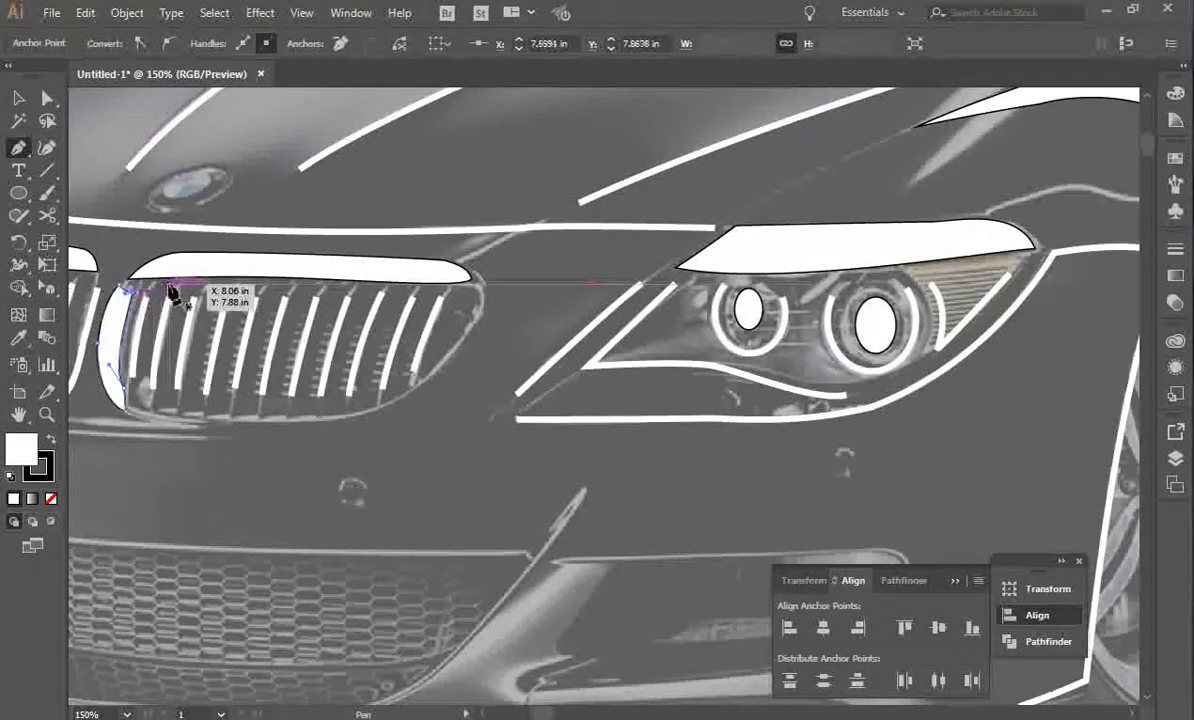
pyautogui.press('v')
# Trace the outer and lower rim of the right-hand grille with one unfilled white stroke matching the slats.
pyautogui.click(432, 320)
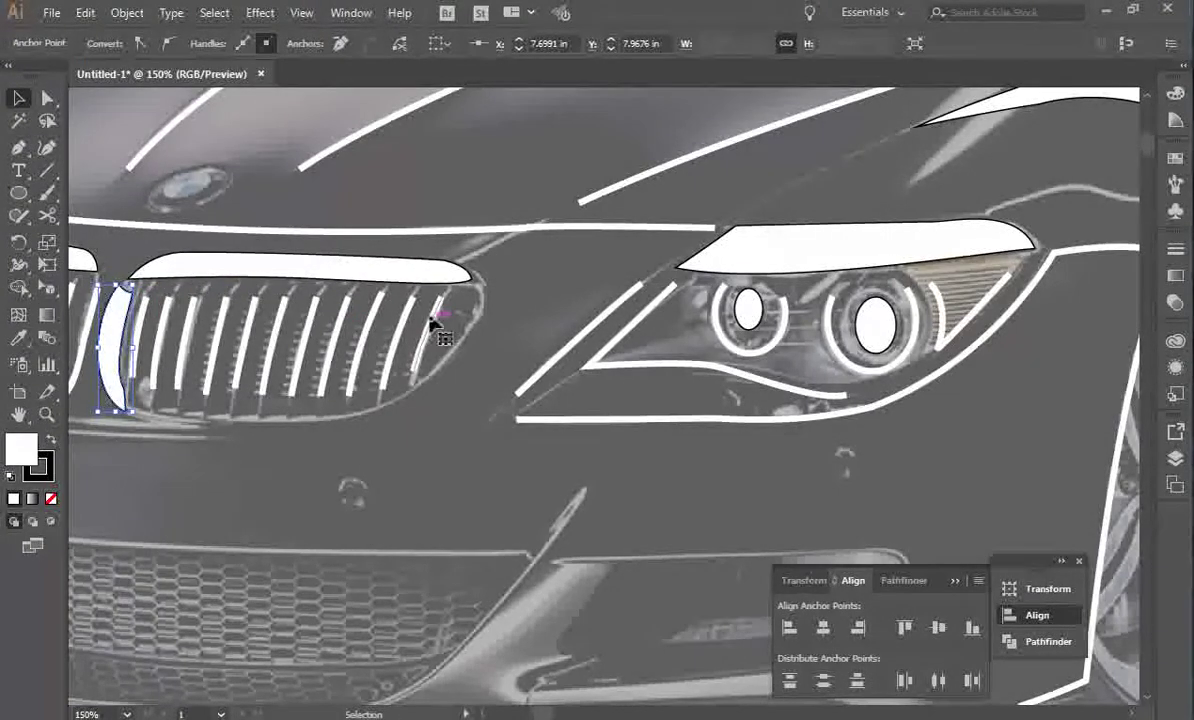
pyautogui.click(18, 147)
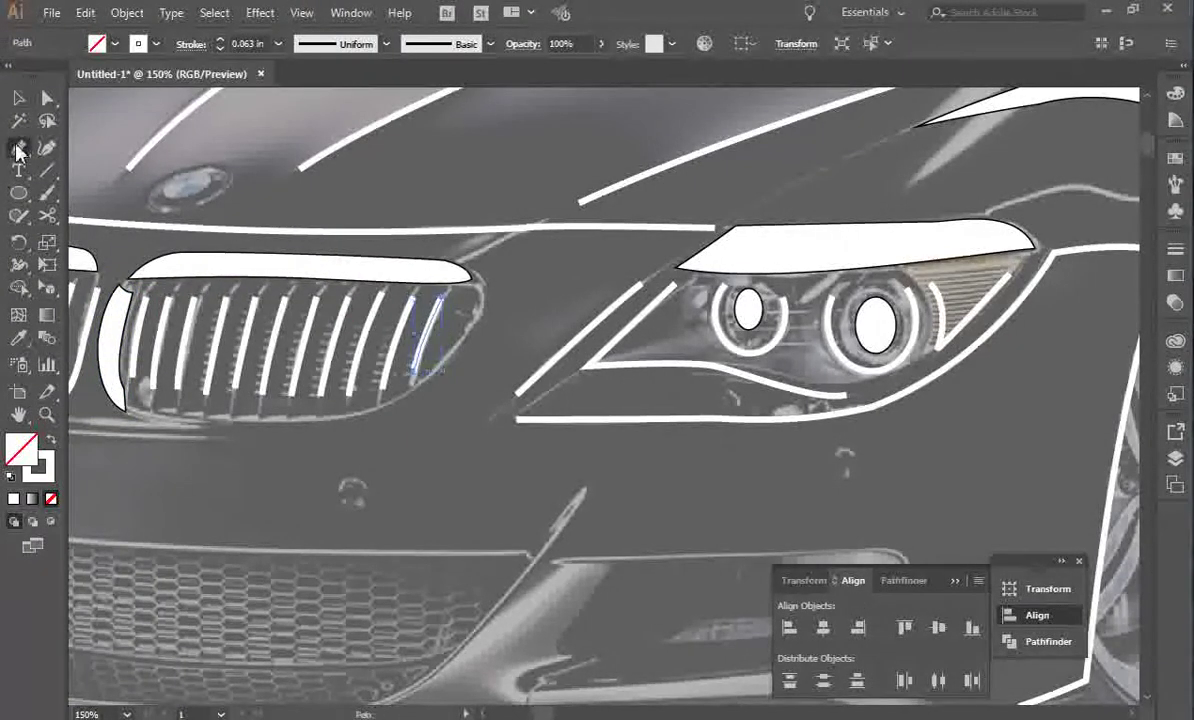
pyautogui.click(487, 298)
pyautogui.moveTo(434, 376); pyautogui.dragTo(399, 402)
pyautogui.moveTo(328, 430); pyautogui.dragTo(281, 422)
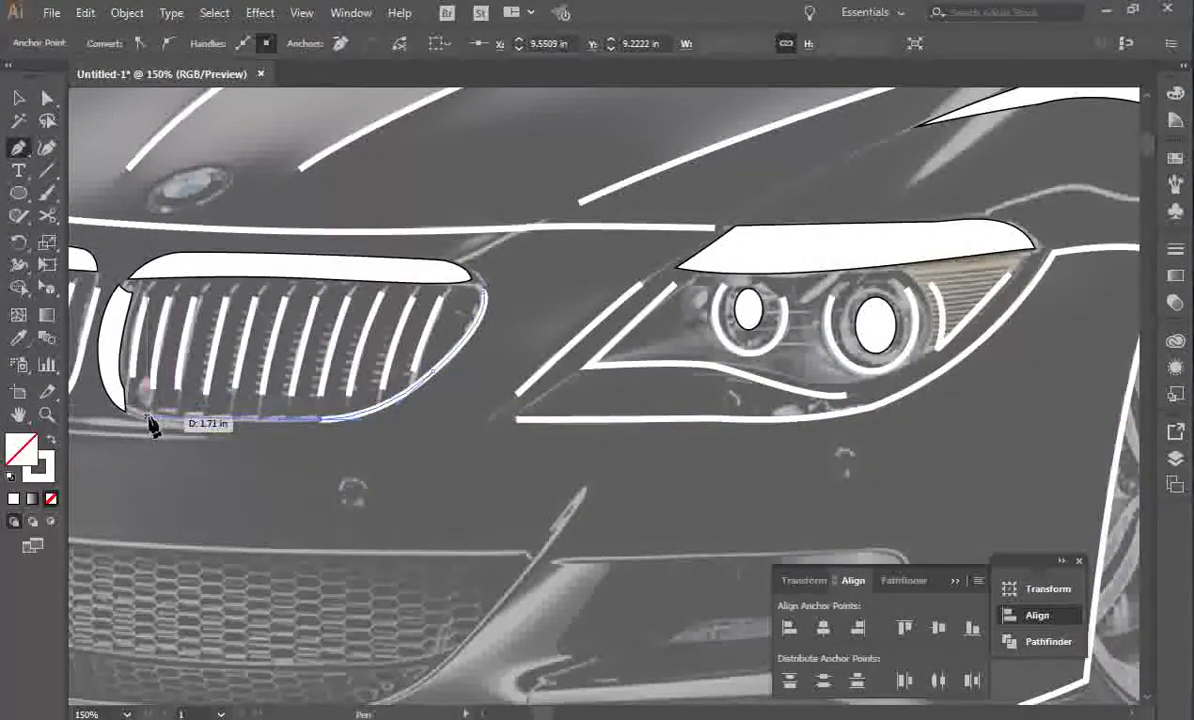
pyautogui.moveTo(146, 418); pyautogui.dragTo(134, 415)
pyautogui.press('v')
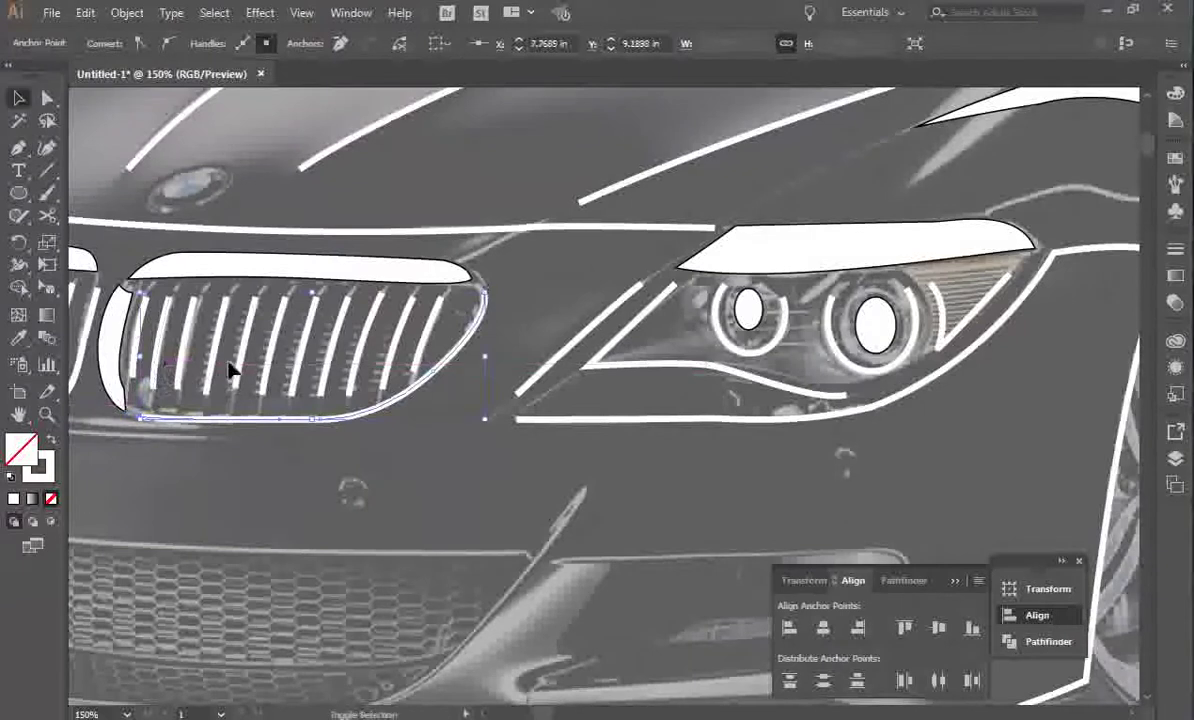
pyautogui.click(505, 352)
# Shorten the outermost and innermost slats of the right-hand grille by moving their lower anchor points slightly upward.
pyautogui.press('a')
pyautogui.moveTo(414, 379); pyautogui.dragTo(417, 366)
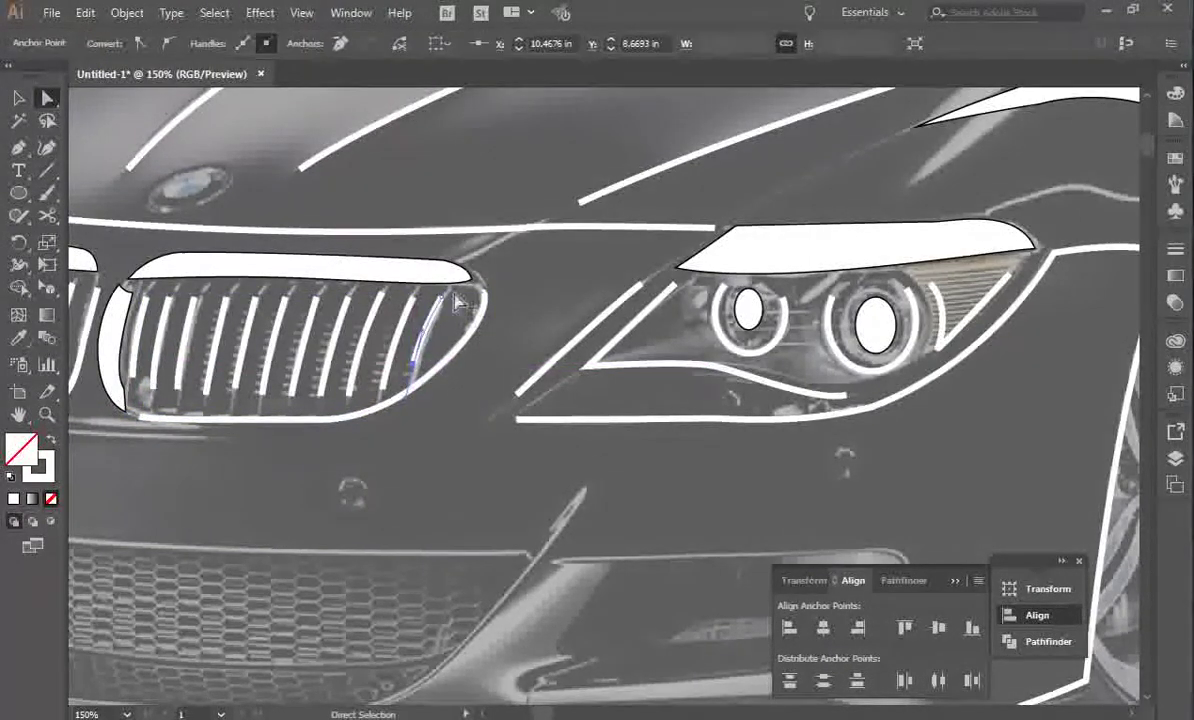
pyautogui.press('v')
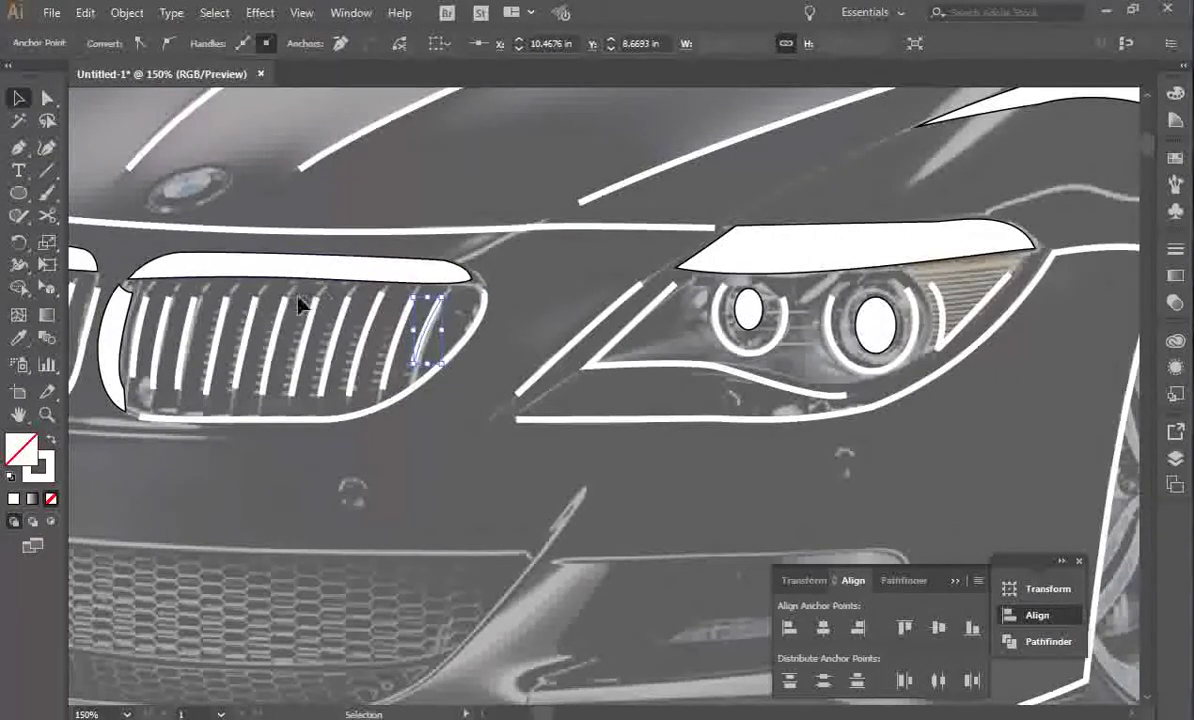
pyautogui.press('a')
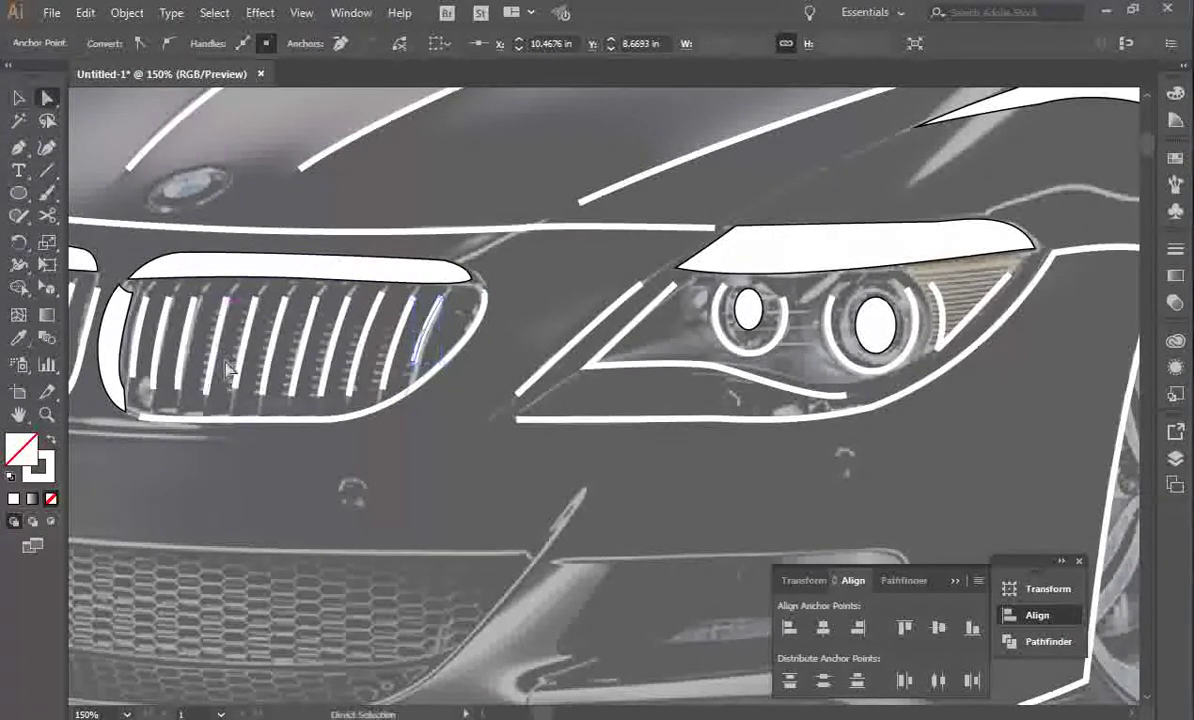
pyautogui.click(137, 381)
pyautogui.moveTo(137, 381); pyautogui.dragTo(139, 373)
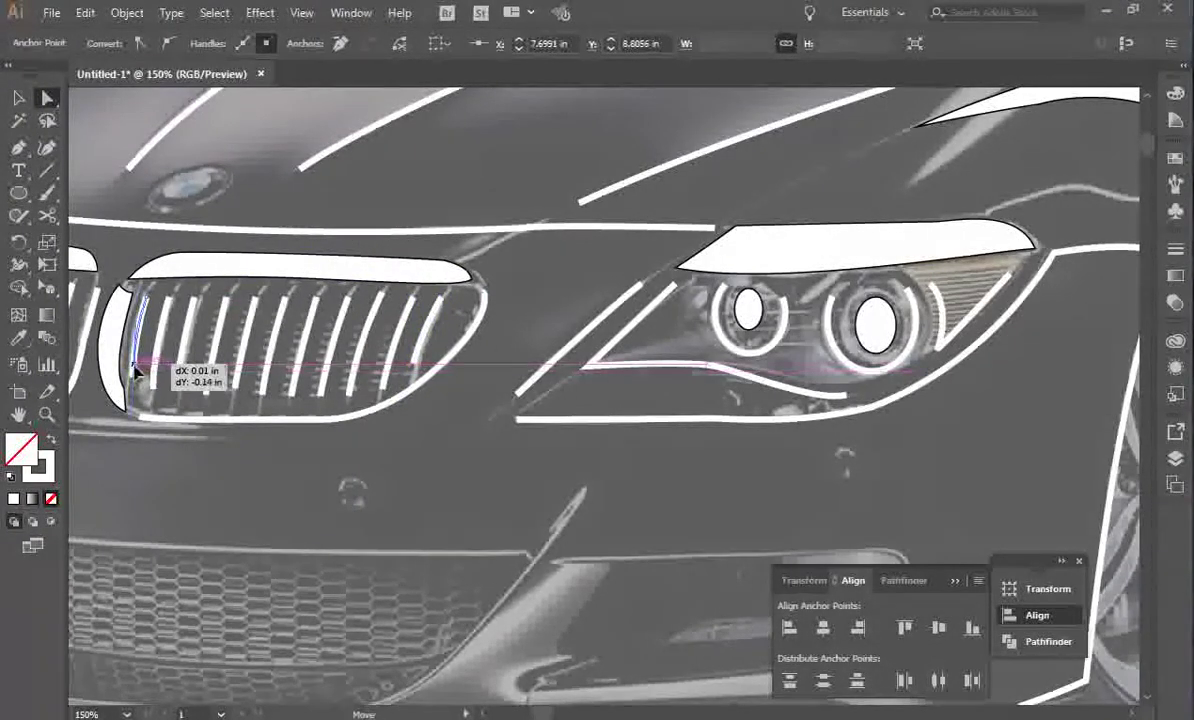
pyautogui.moveTo(146, 300); pyautogui.dragTo(145, 297)
pyautogui.press('v')
pyautogui.click(551, 323)
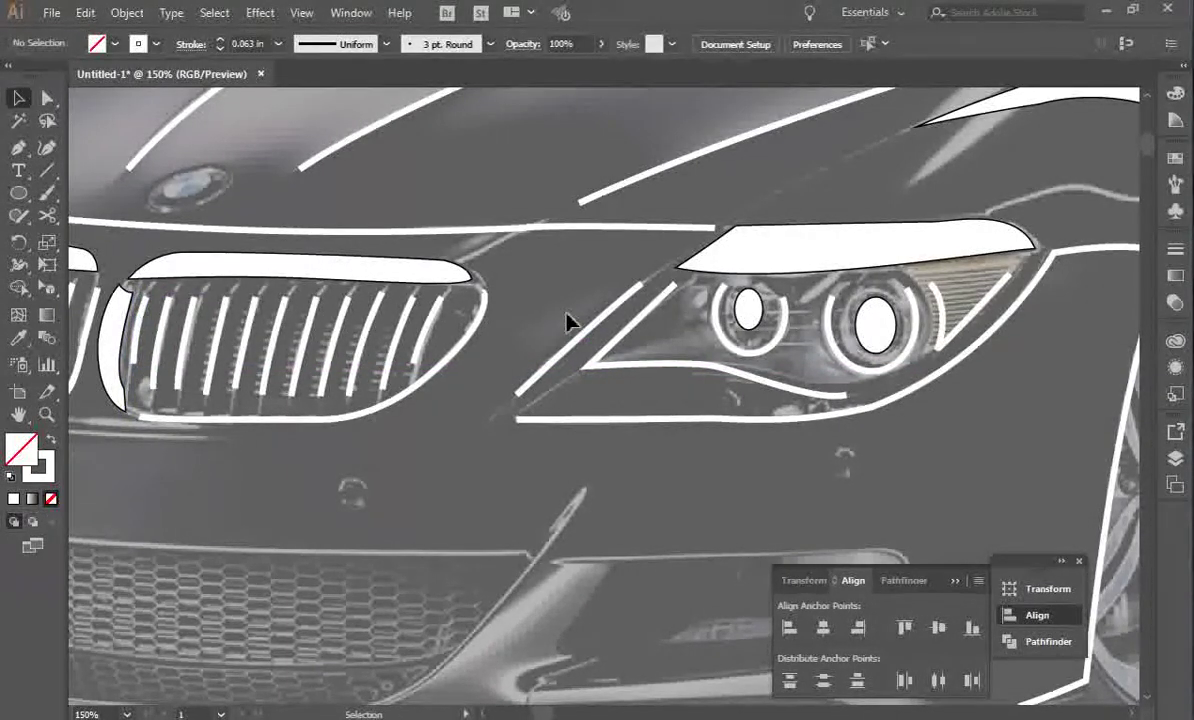
# Draw a short white line along the bumper crease just beneath the two grilles, matching the grille rim's stroke.
pyautogui.hotkey('ctrl', '=')
pyautogui.hotkey('ctrl', '=')
pyautogui.hotkey('ctrl', '=')
pyautogui.hotkey('ctrl', '-')
pyautogui.hotkey('ctrl', '-')
pyautogui.hotkey('ctrl', '-')
pyautogui.hotkey('ctrl', '-')
pyautogui.hotkey('ctrl', '-')
pyautogui.hotkey('ctrl', '-')
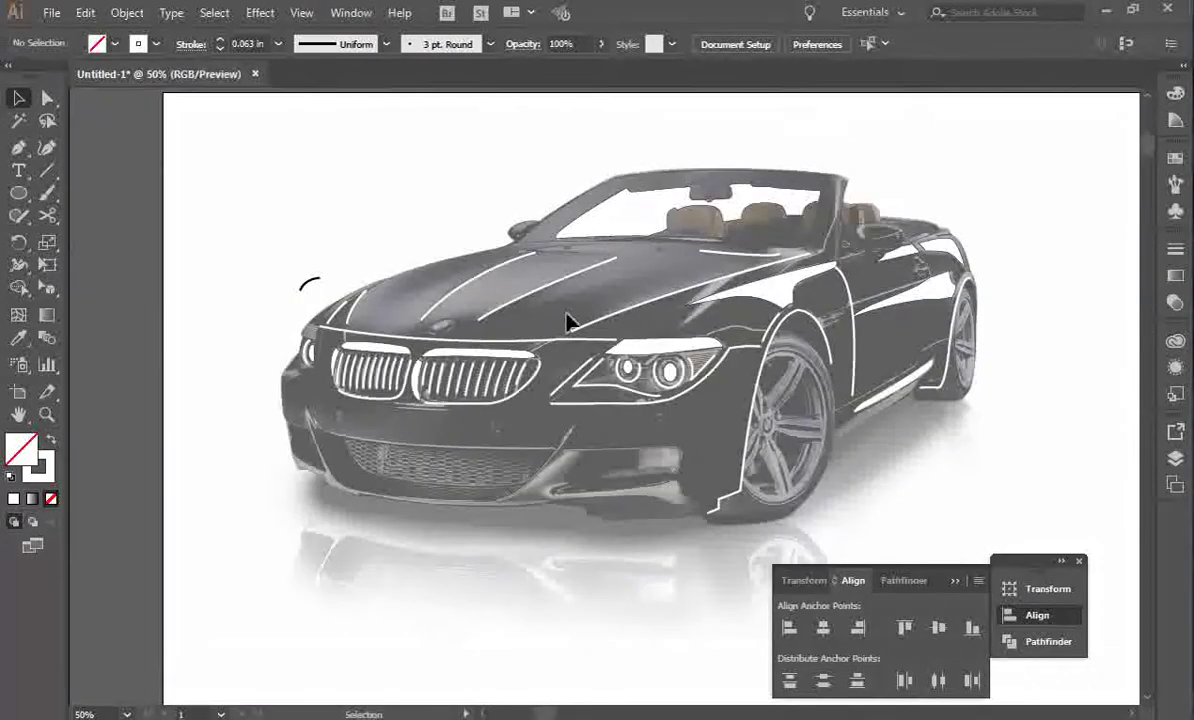
pyautogui.hotkey('ctrl', '=')
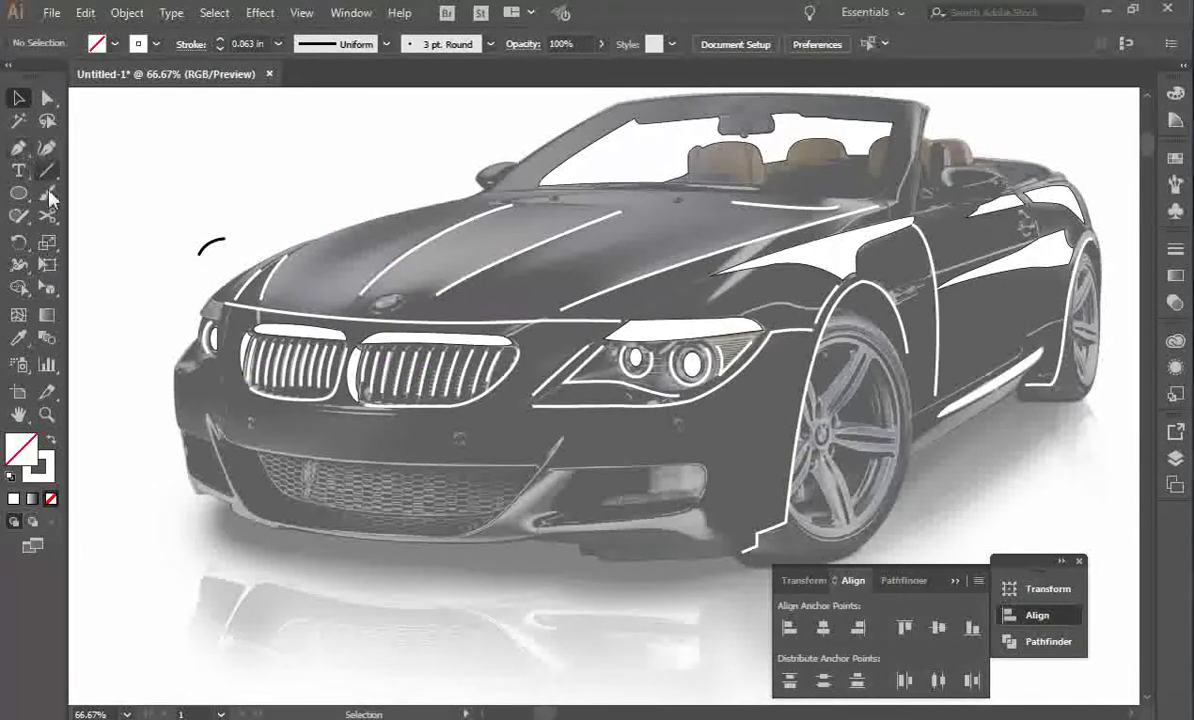
pyautogui.click(264, 405)
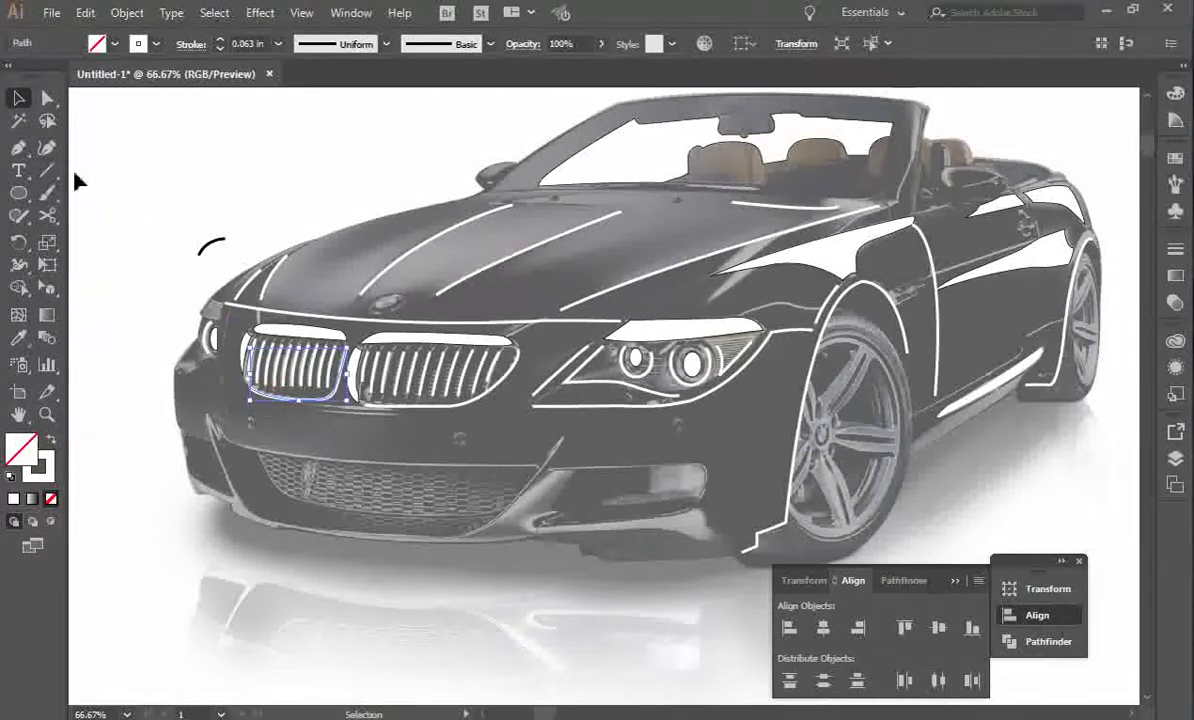
pyautogui.click(19, 146)
pyautogui.moveTo(19, 150); pyautogui.dragTo(90, 148)
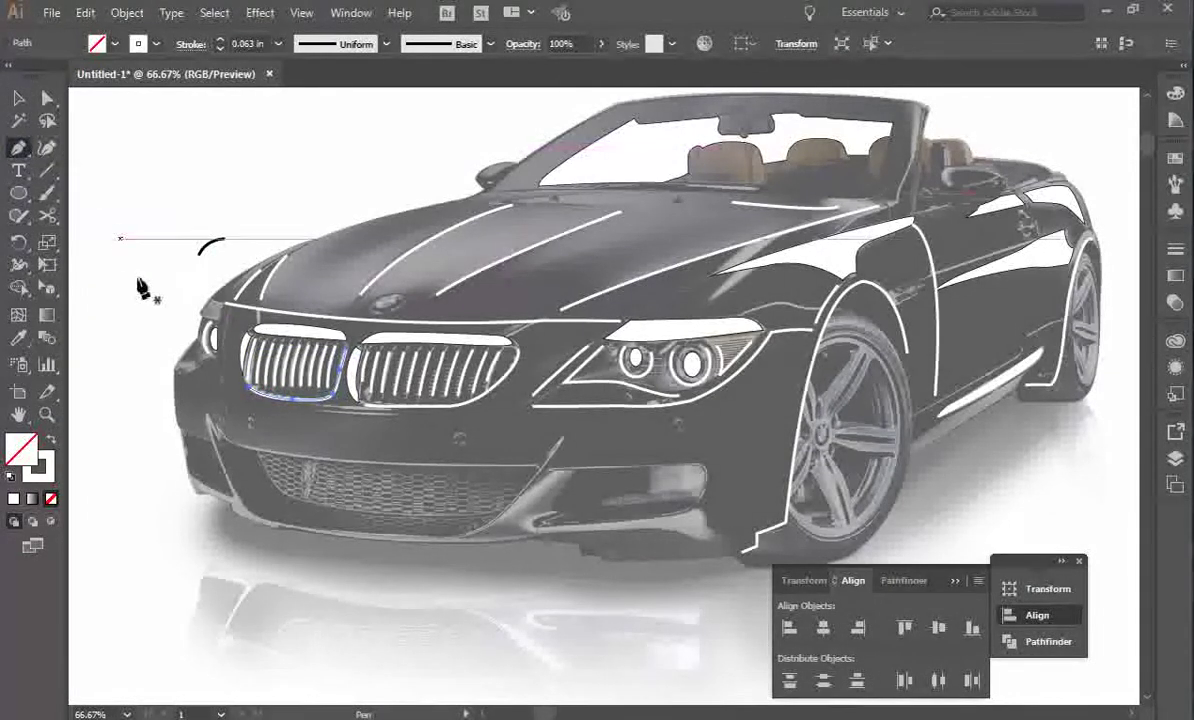
pyautogui.click(314, 409)
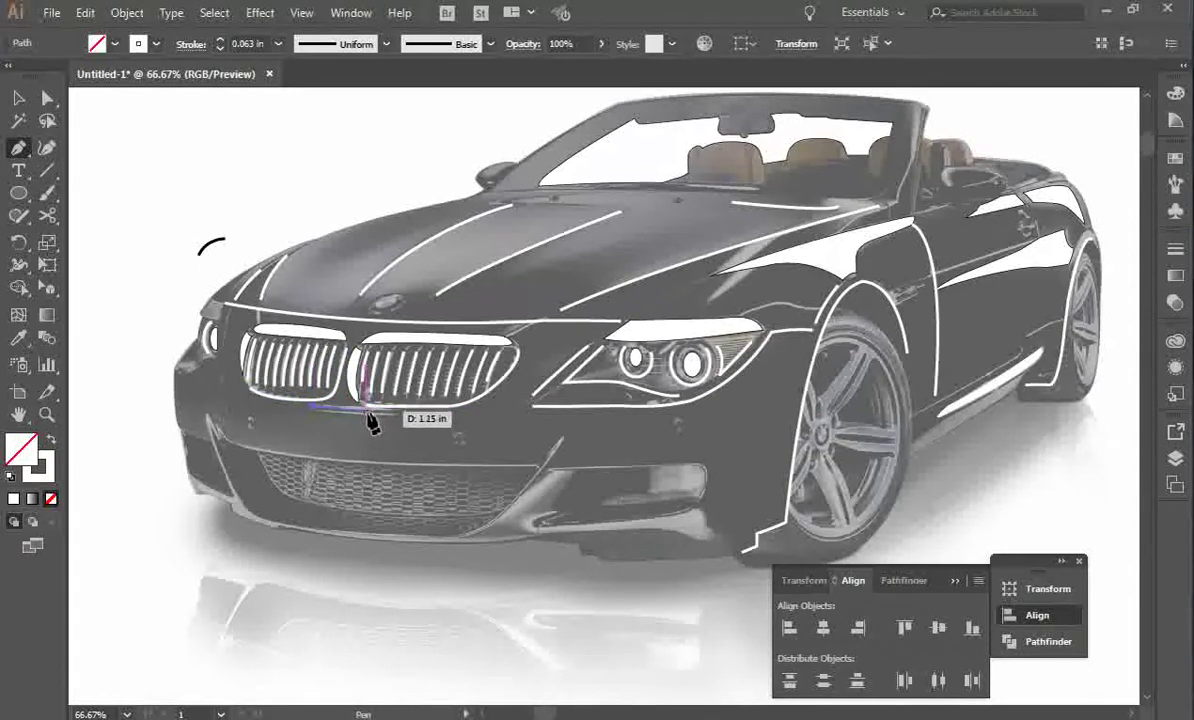
pyautogui.moveTo(390, 413); pyautogui.dragTo(391, 414)
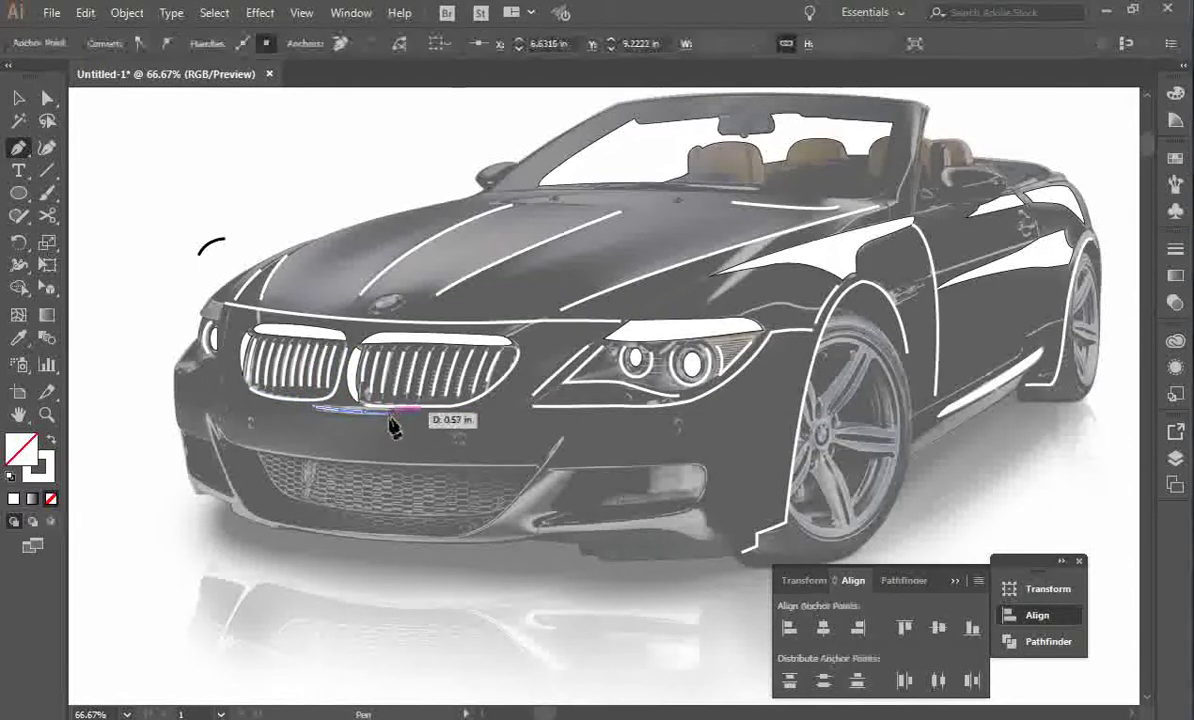
pyautogui.press('v')
pyautogui.click(117, 245)
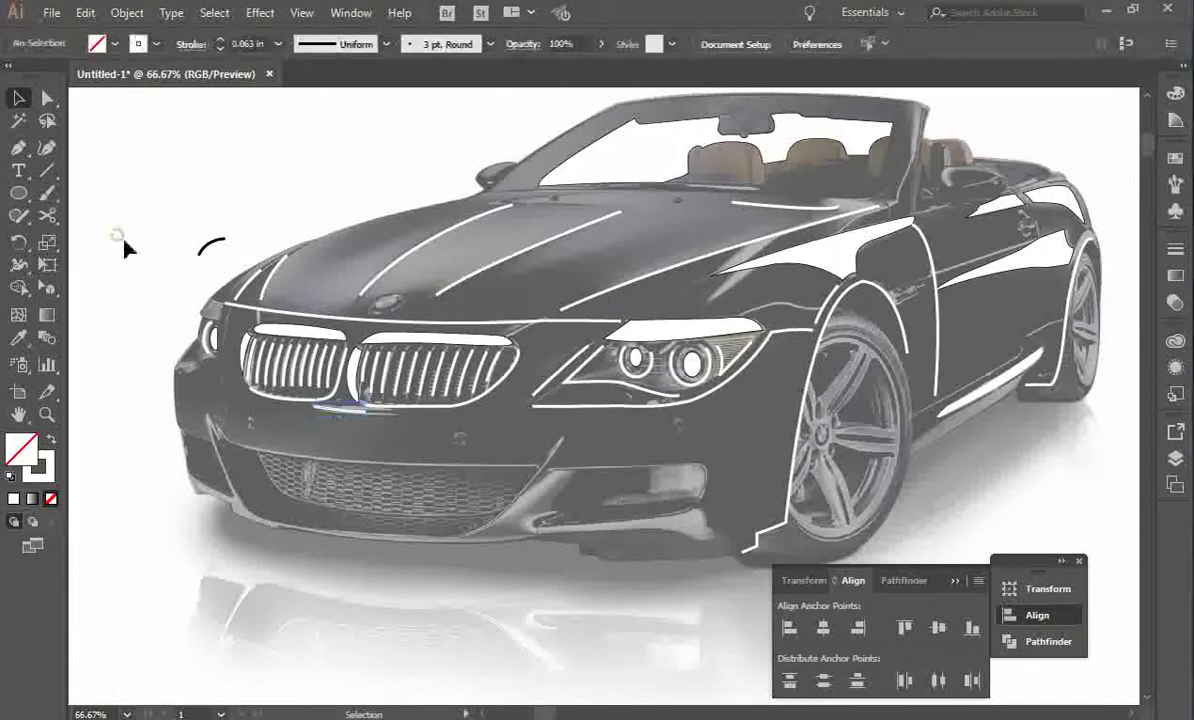
# Trace the right-hand fog-light opening's upper edge, rounded outer end and lower edge with one open, unfilled white stroke.
pyautogui.click(18, 147)
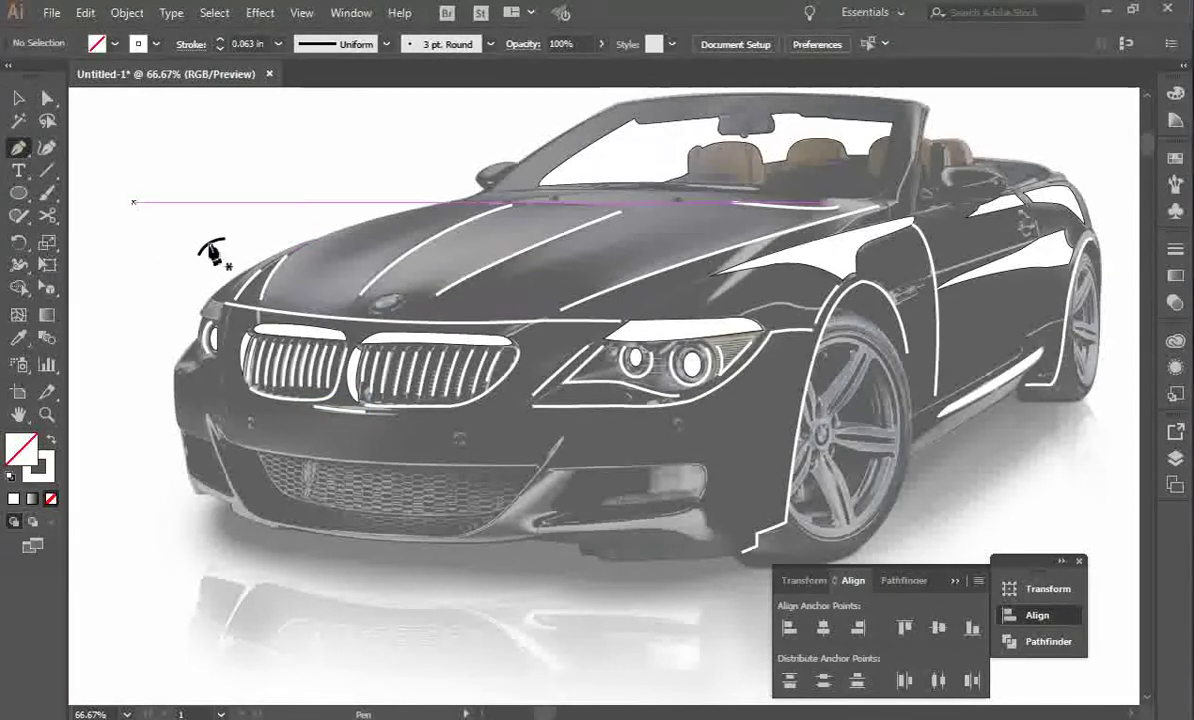
pyautogui.click(550, 470)
pyautogui.moveTo(698, 468); pyautogui.dragTo(701, 496)
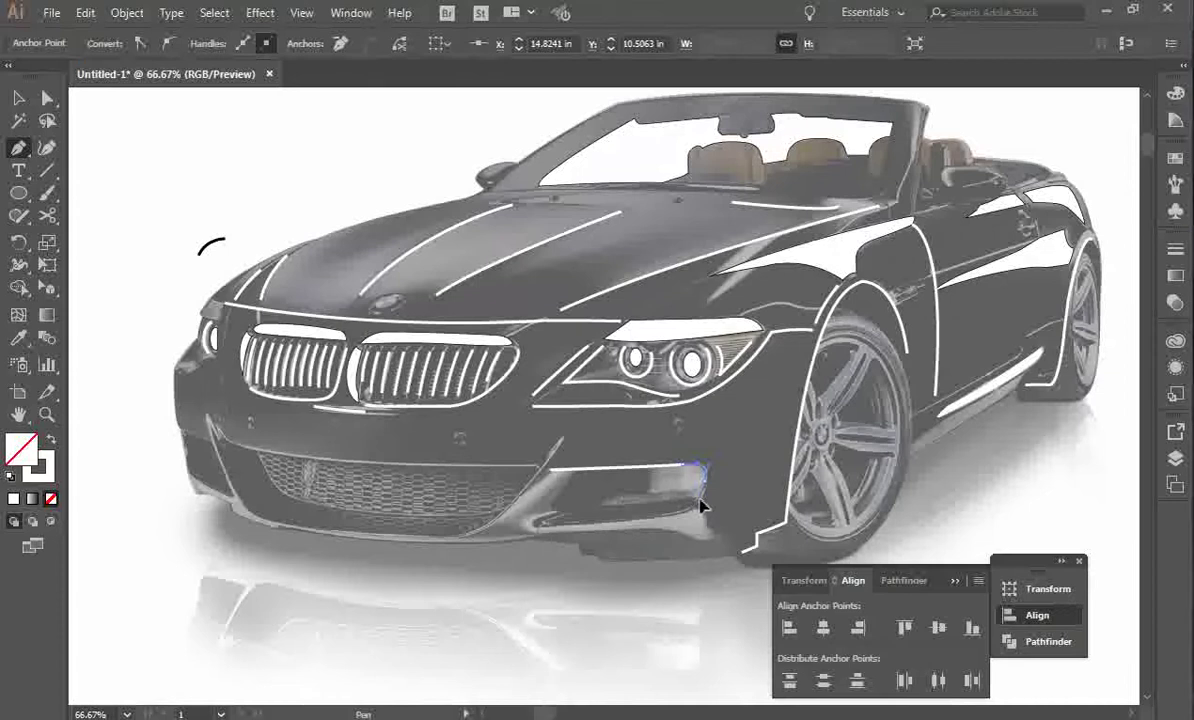
pyautogui.click(688, 522)
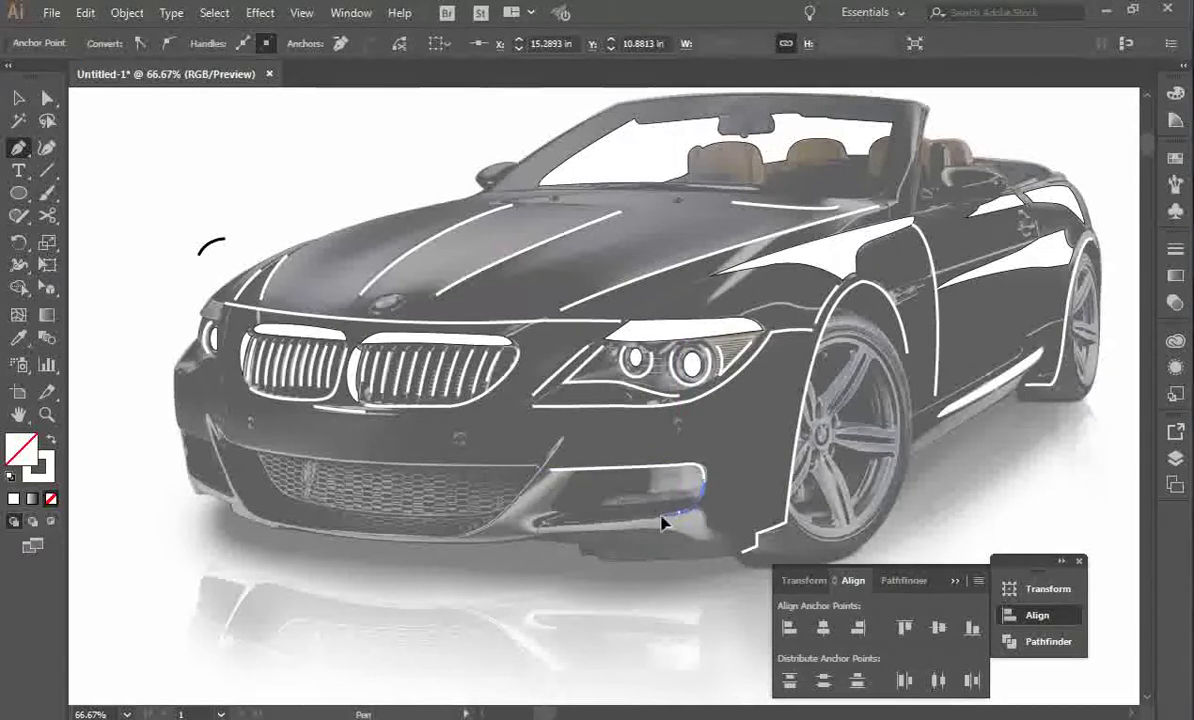
pyautogui.click(541, 523)
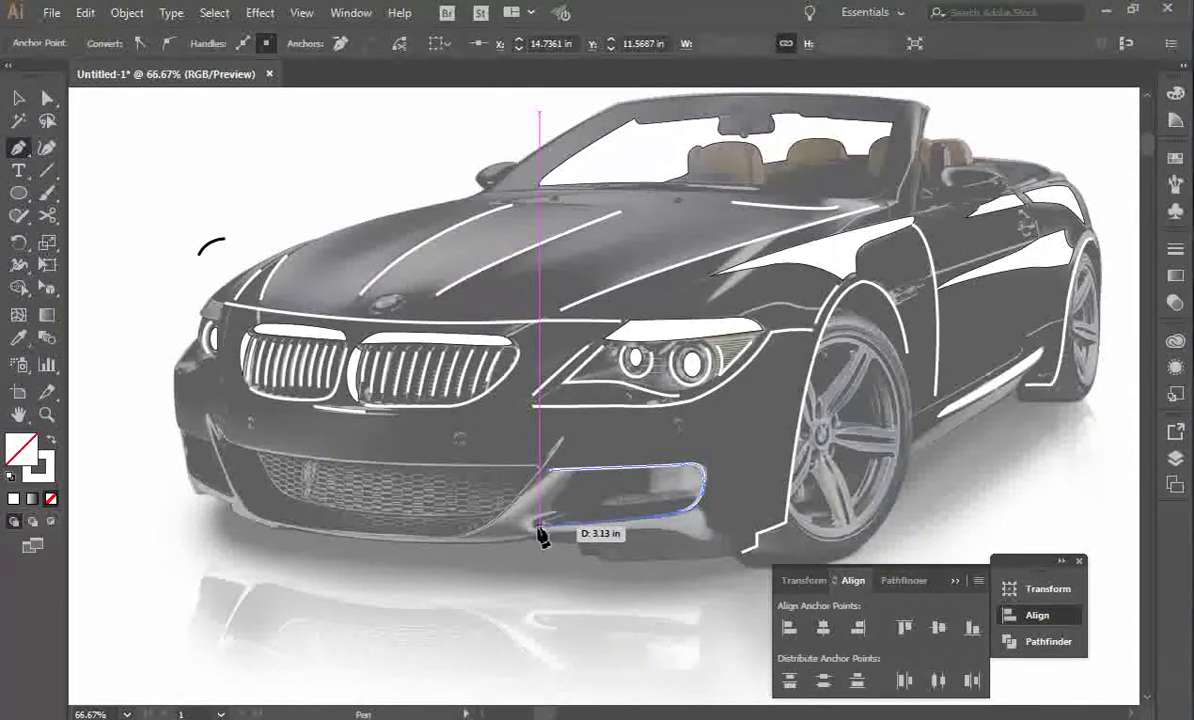
pyautogui.click(540, 525)
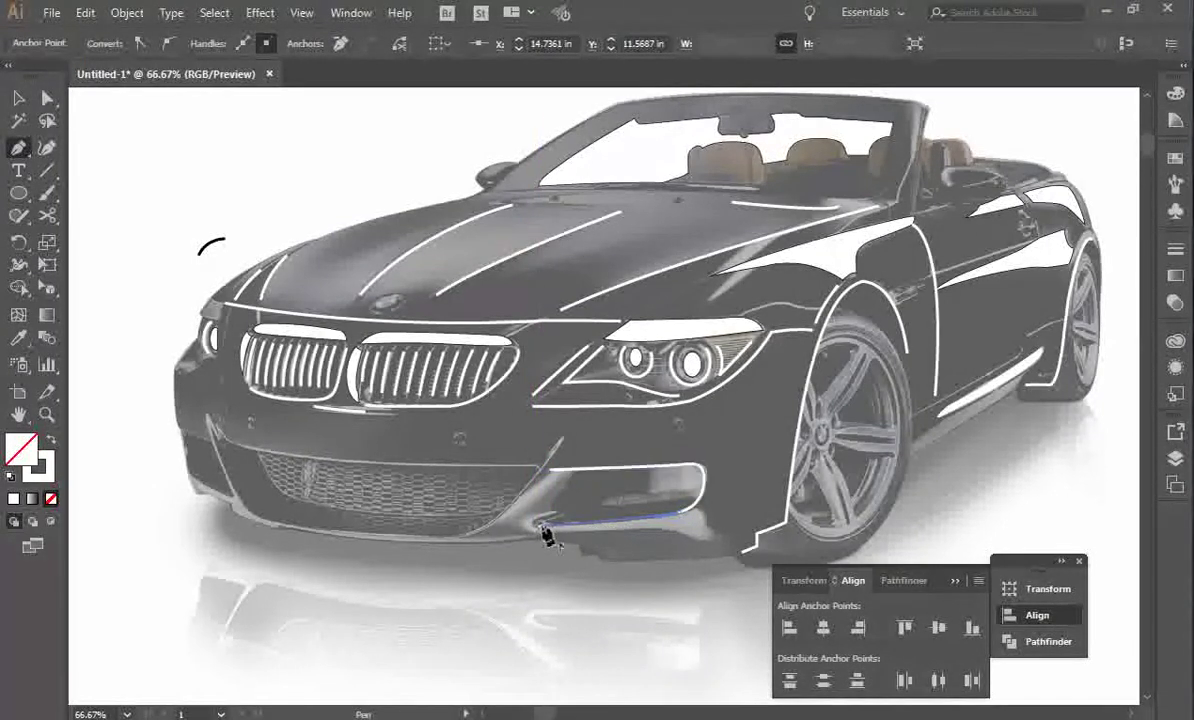
pyautogui.press('v')
pyautogui.click(745, 470)
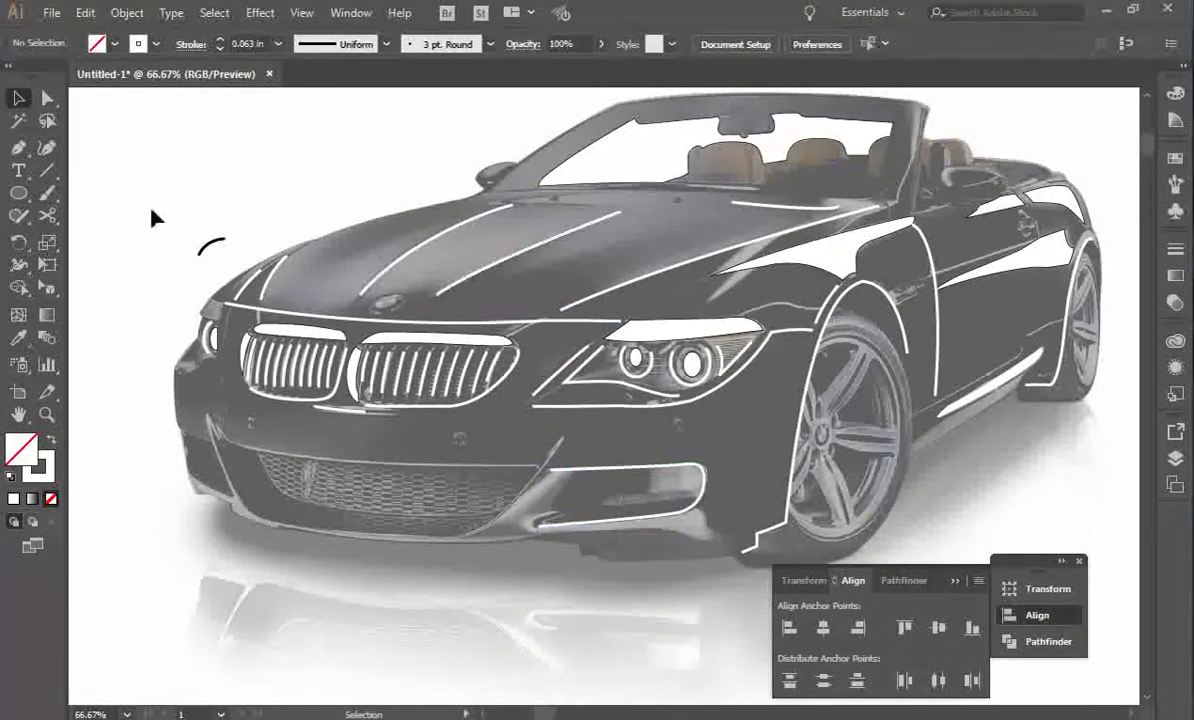
# Trace the bumper's U-shaped lower crease with one white stroke, from the left-hand crease down around the central intake and up to the right-hand crease.
pyautogui.click(28, 150)
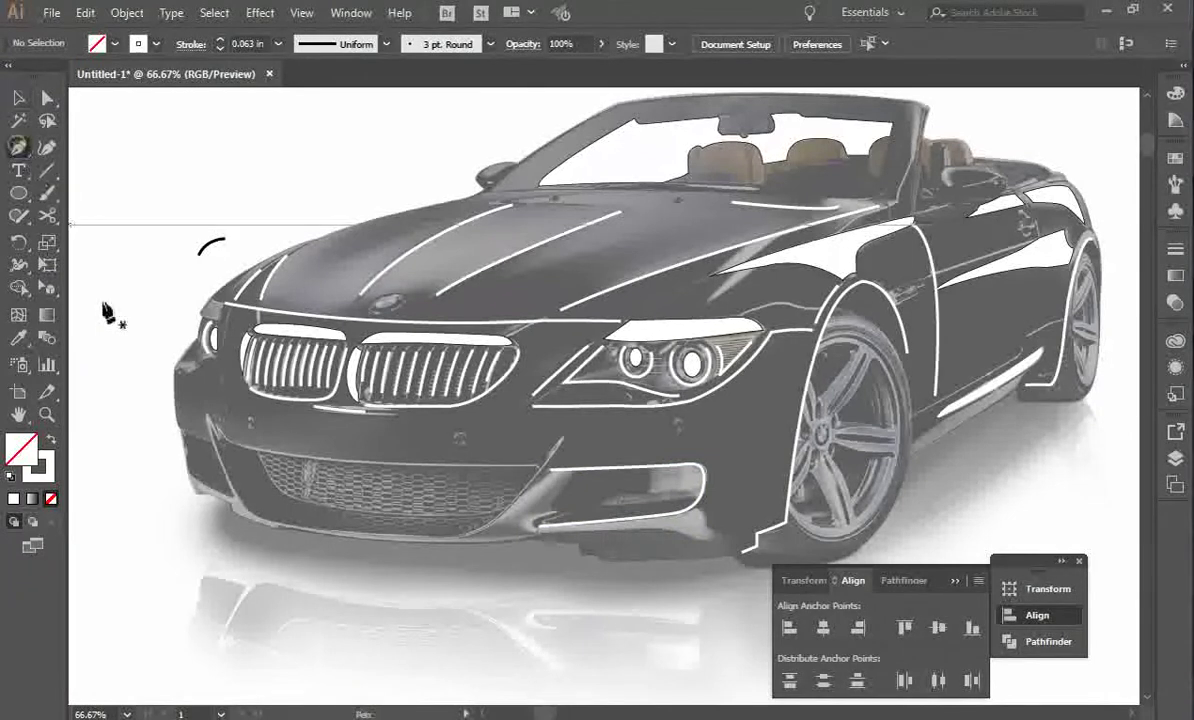
pyautogui.click(207, 417)
pyautogui.moveTo(250, 510); pyautogui.dragTo(259, 515)
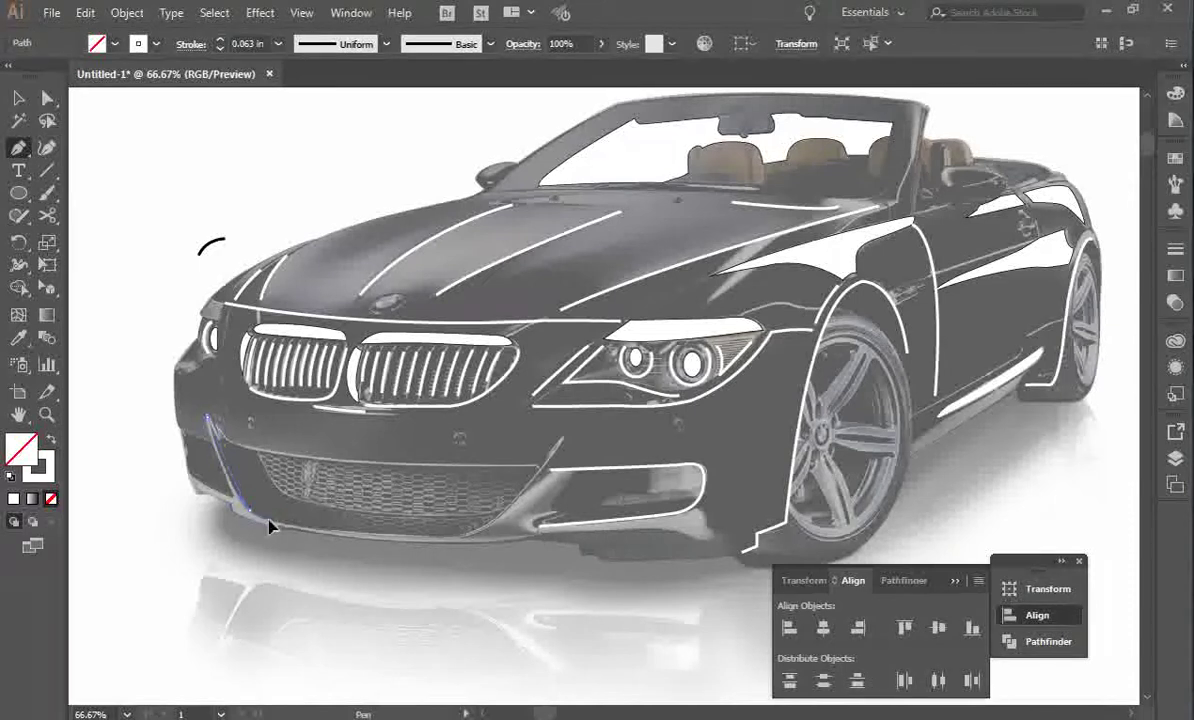
pyautogui.moveTo(281, 522); pyautogui.dragTo(340, 550)
pyautogui.moveTo(452, 548); pyautogui.dragTo(464, 541)
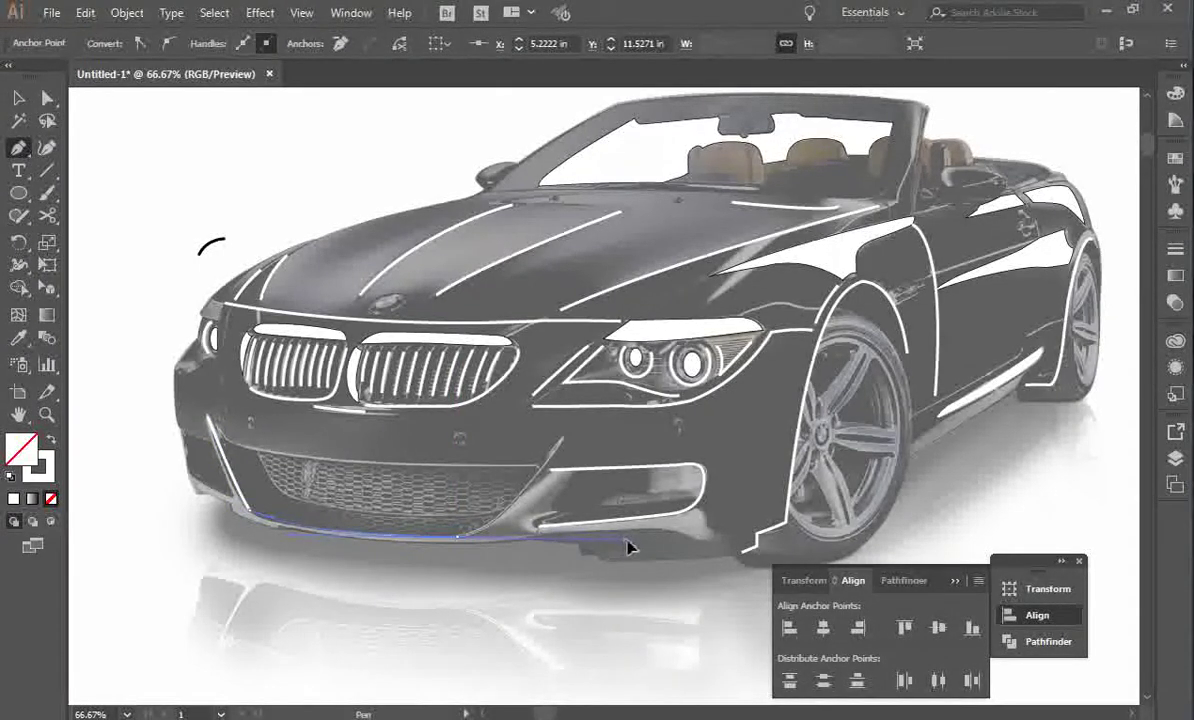
pyautogui.moveTo(491, 528); pyautogui.dragTo(528, 495)
pyautogui.moveTo(560, 440)
pyautogui.mouseDown()
pyautogui.moveTo(590, 462)
pyautogui.moveTo(562, 442)
pyautogui.moveTo(557, 465)
pyautogui.mouseUp()
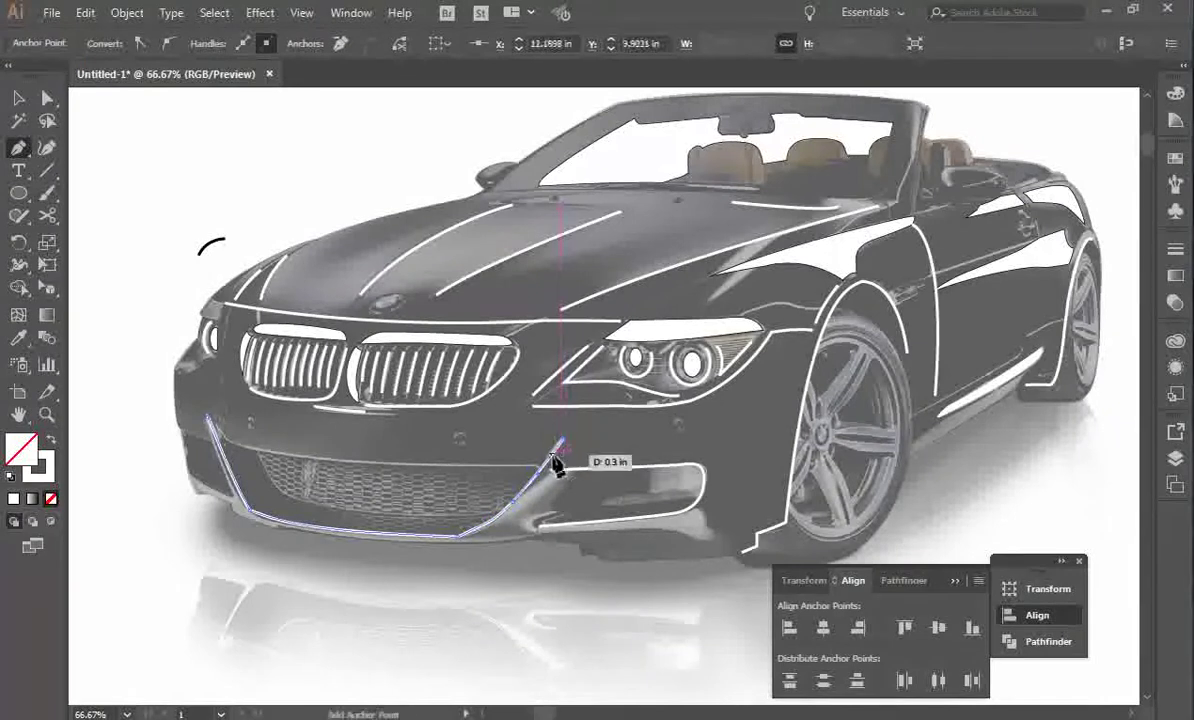
pyautogui.press('a')
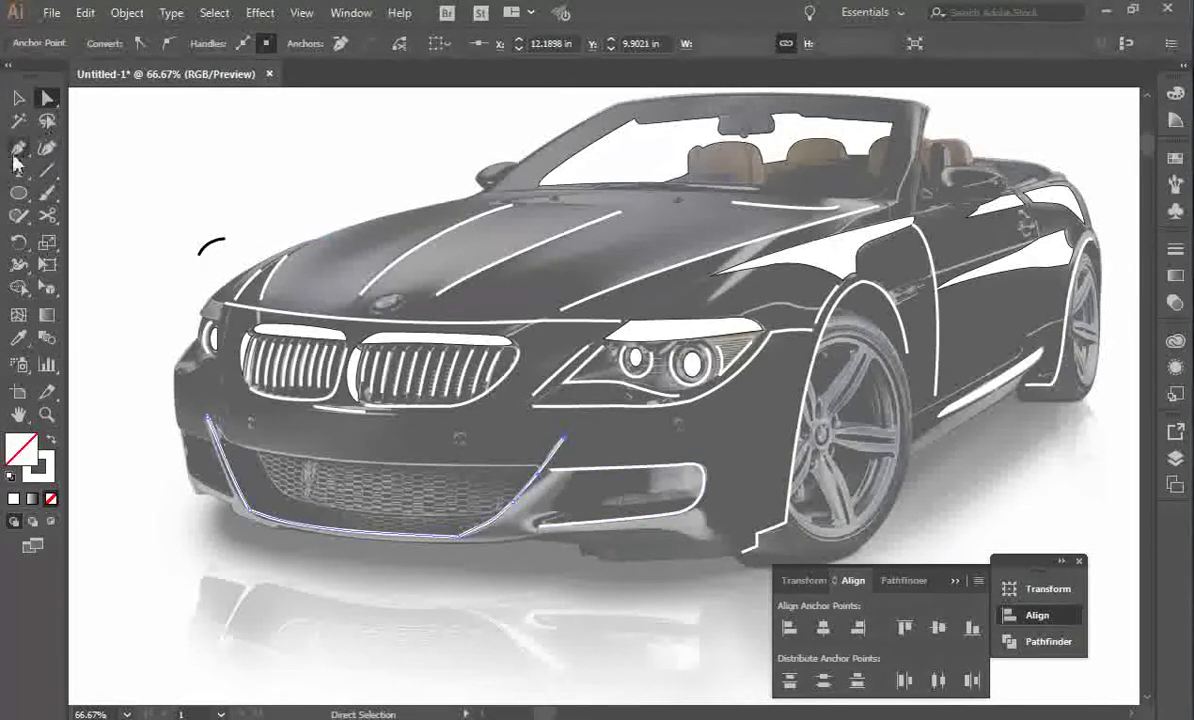
# Draw a gently curved white line along the upper edge of the central mesh intake, spanning between the two side creases.
pyautogui.click(18, 149)
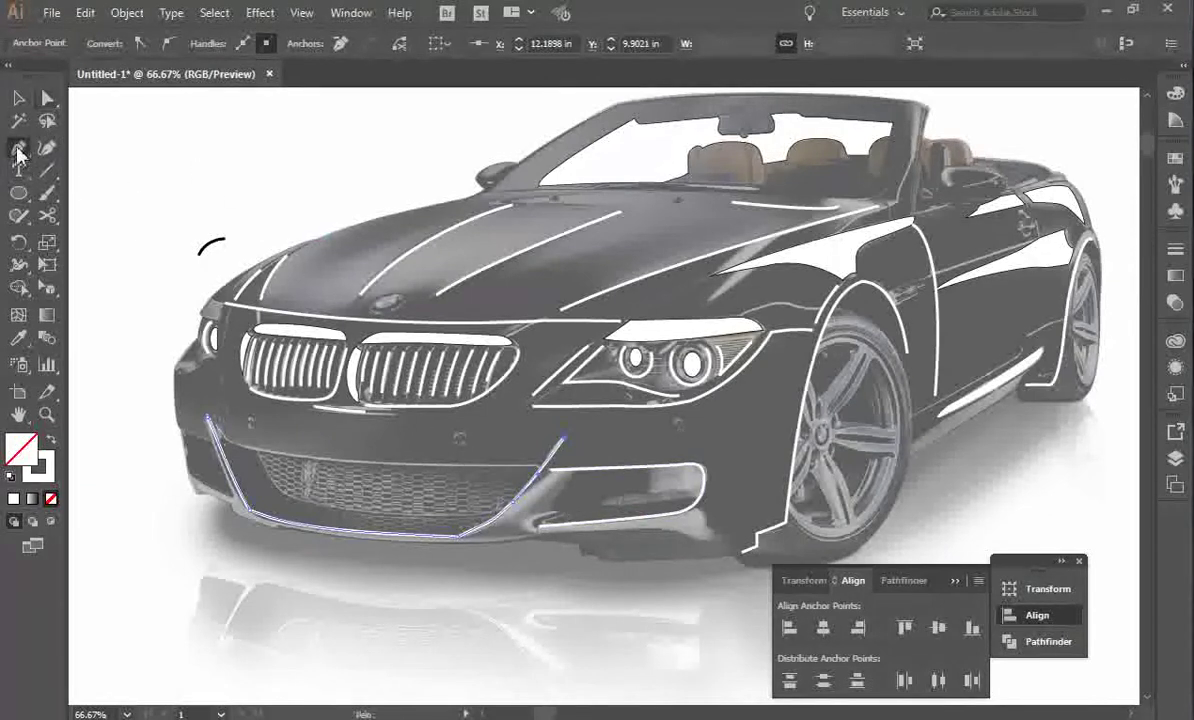
pyautogui.click(230, 443)
pyautogui.moveTo(529, 465); pyautogui.dragTo(671, 480)
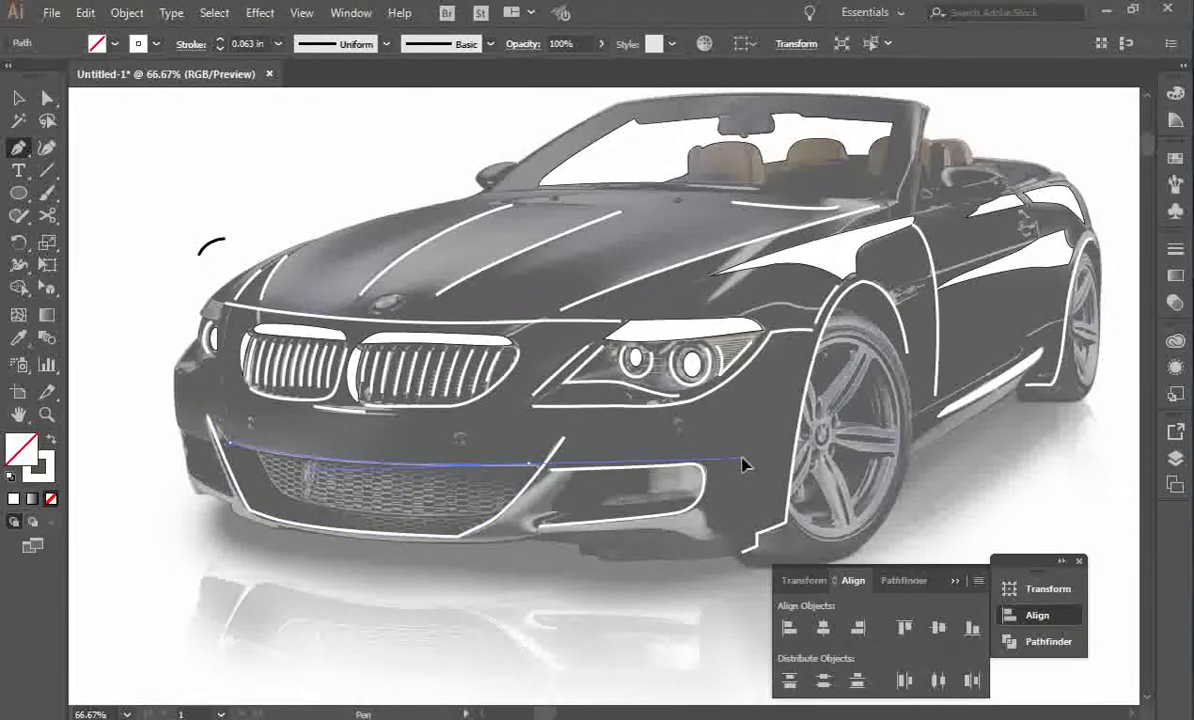
pyautogui.moveTo(742, 459); pyautogui.dragTo(745, 459)
pyautogui.press('v')
pyautogui.click(403, 571)
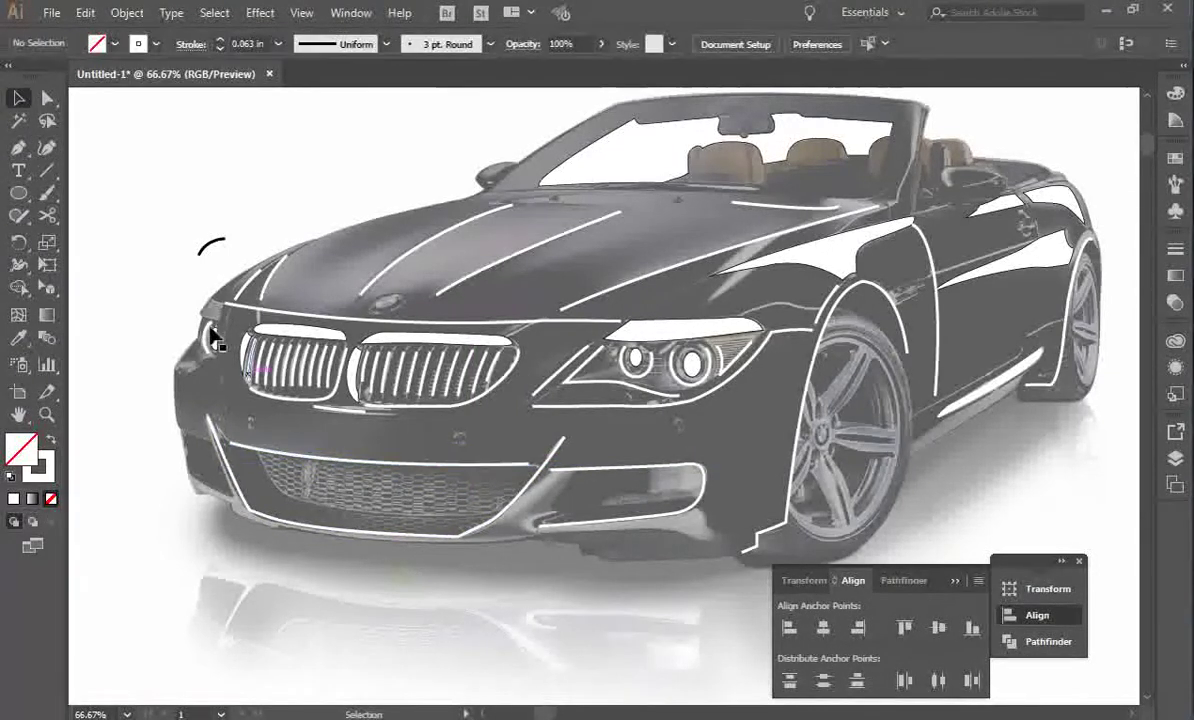
# Draw a white curve down the mesh intake's left-hand end and along its lower edge.
pyautogui.click(20, 150)
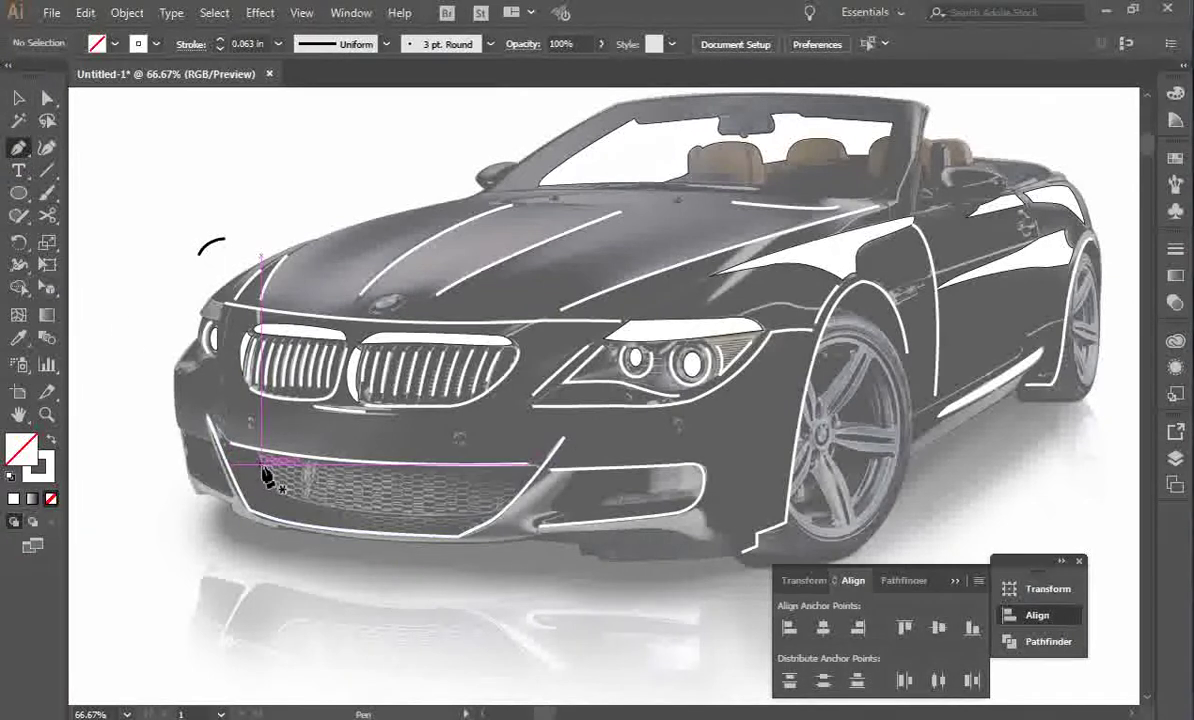
pyautogui.moveTo(262, 465); pyautogui.dragTo(402, 517)
pyautogui.moveTo(487, 513); pyautogui.dragTo(506, 514)
pyautogui.press('v')
pyautogui.click(538, 603)
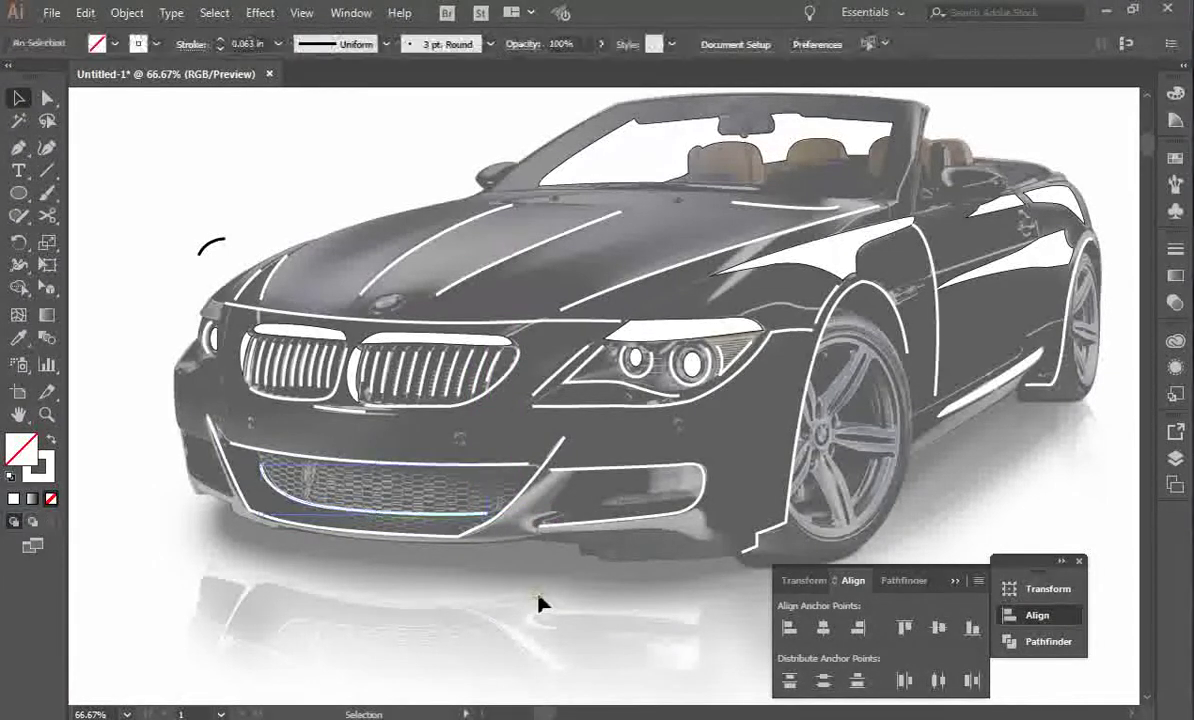
# Move the upper end anchor of the mesh intake's lower curve slightly inward to fit the mesh edge.
pyautogui.press('a')
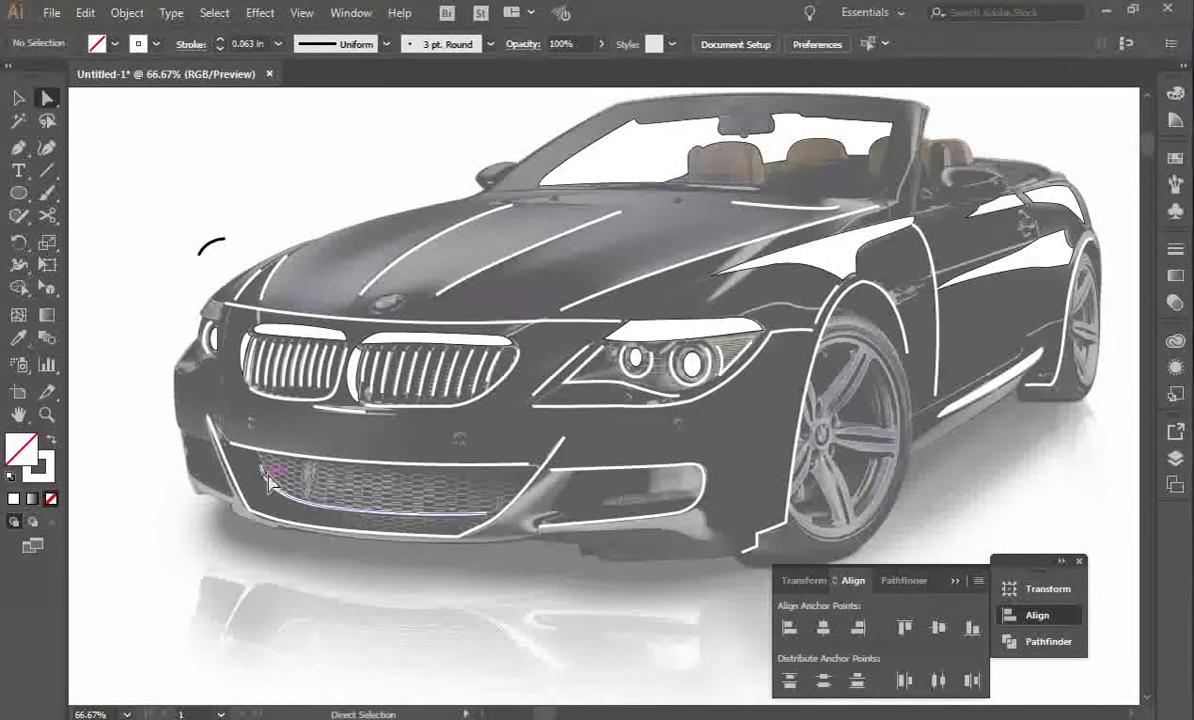
pyautogui.click(270, 490)
pyautogui.moveTo(265, 506); pyautogui.dragTo(265, 462)
pyautogui.press('ctrl')
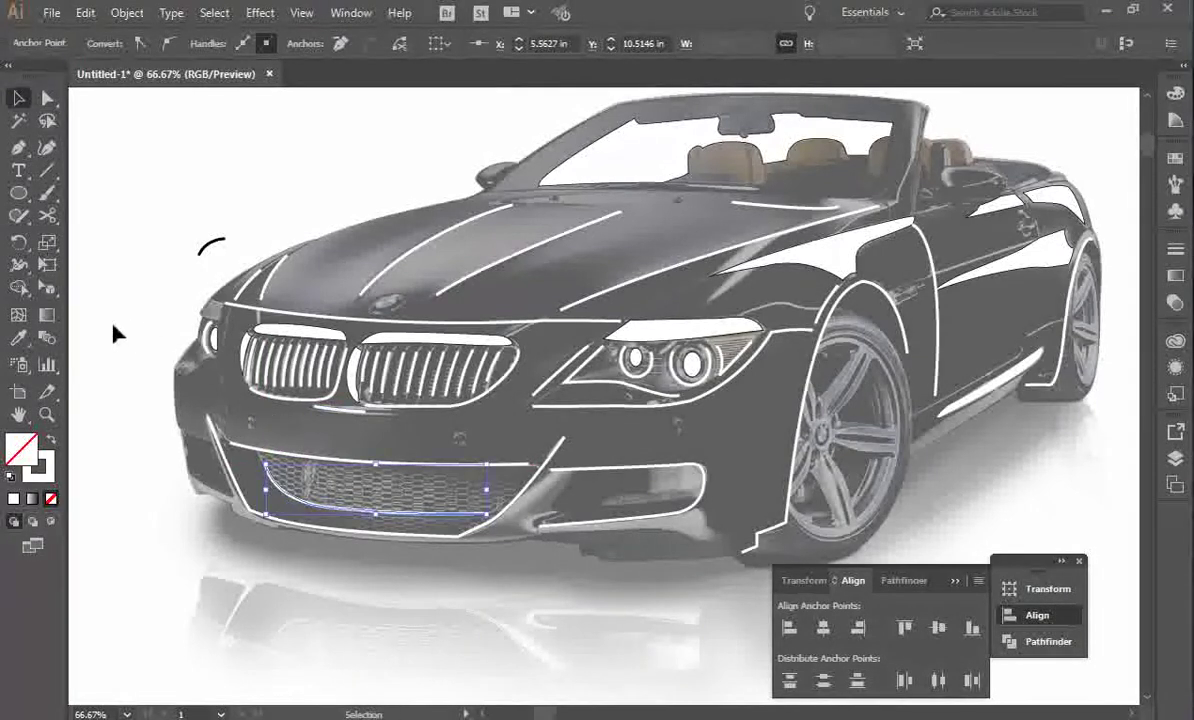
# Trace the edges of the small left-hand side intake on the bumper with straight white segments.
pyautogui.click(17, 148)
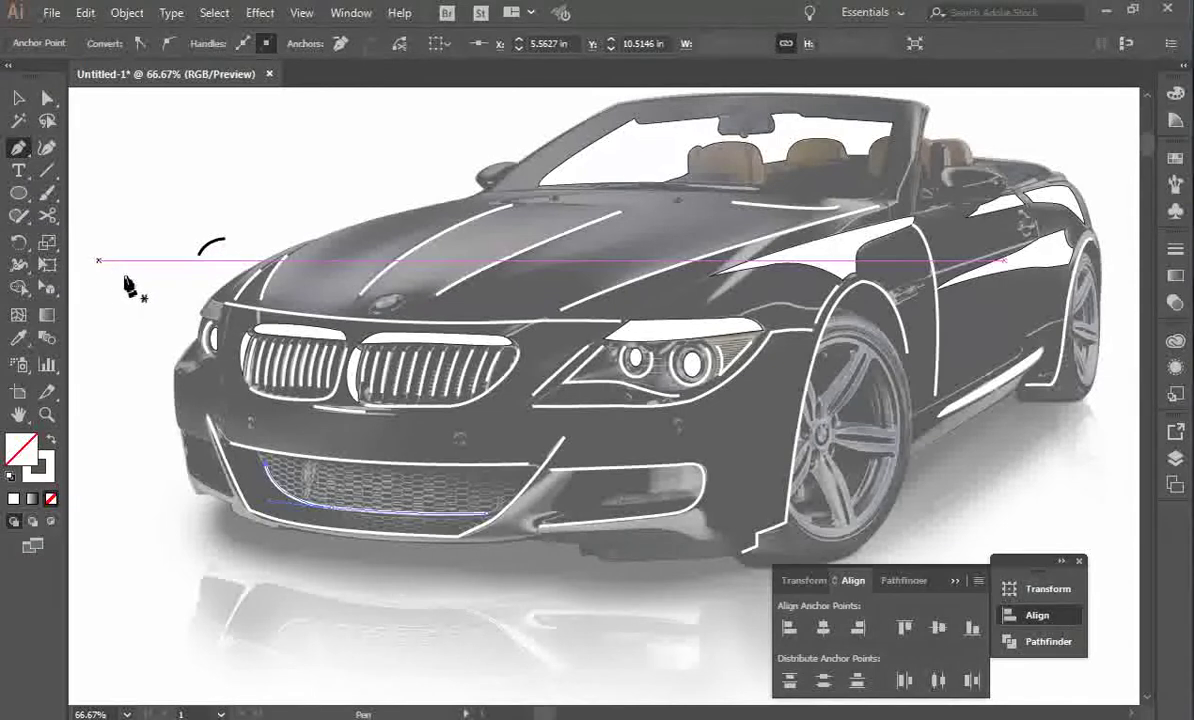
pyautogui.click(195, 438)
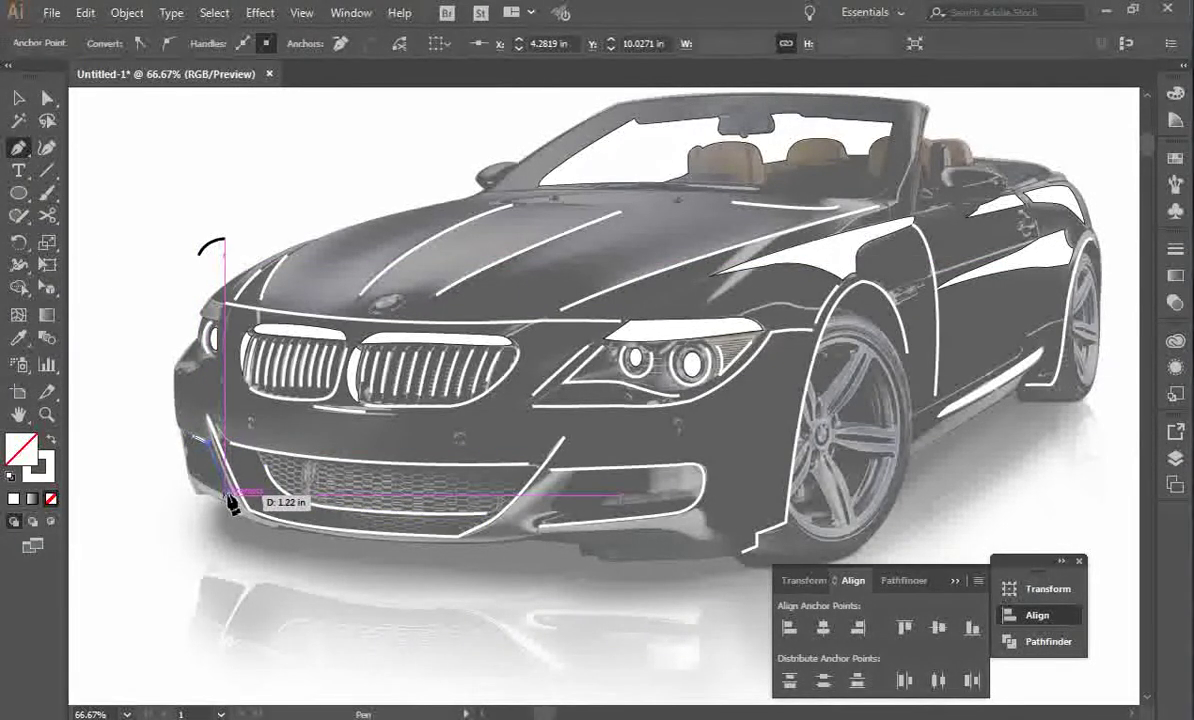
pyautogui.click(229, 491)
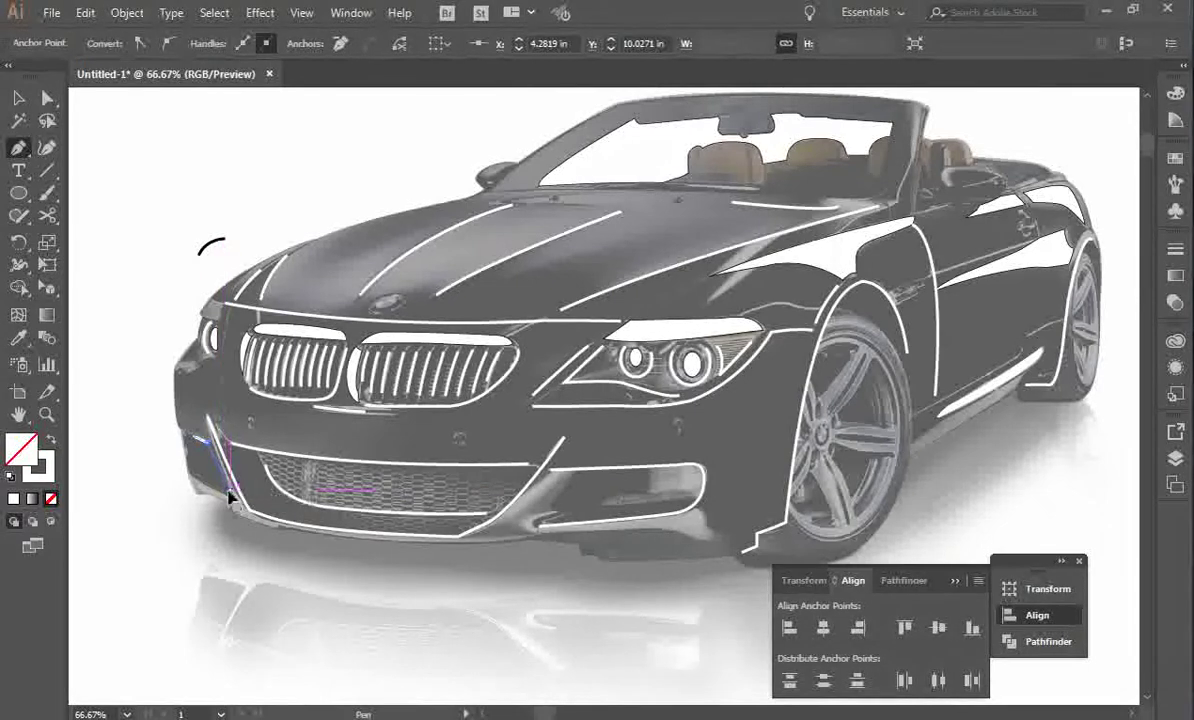
pyautogui.click(196, 474)
pyautogui.click(195, 438)
pyautogui.press('v')
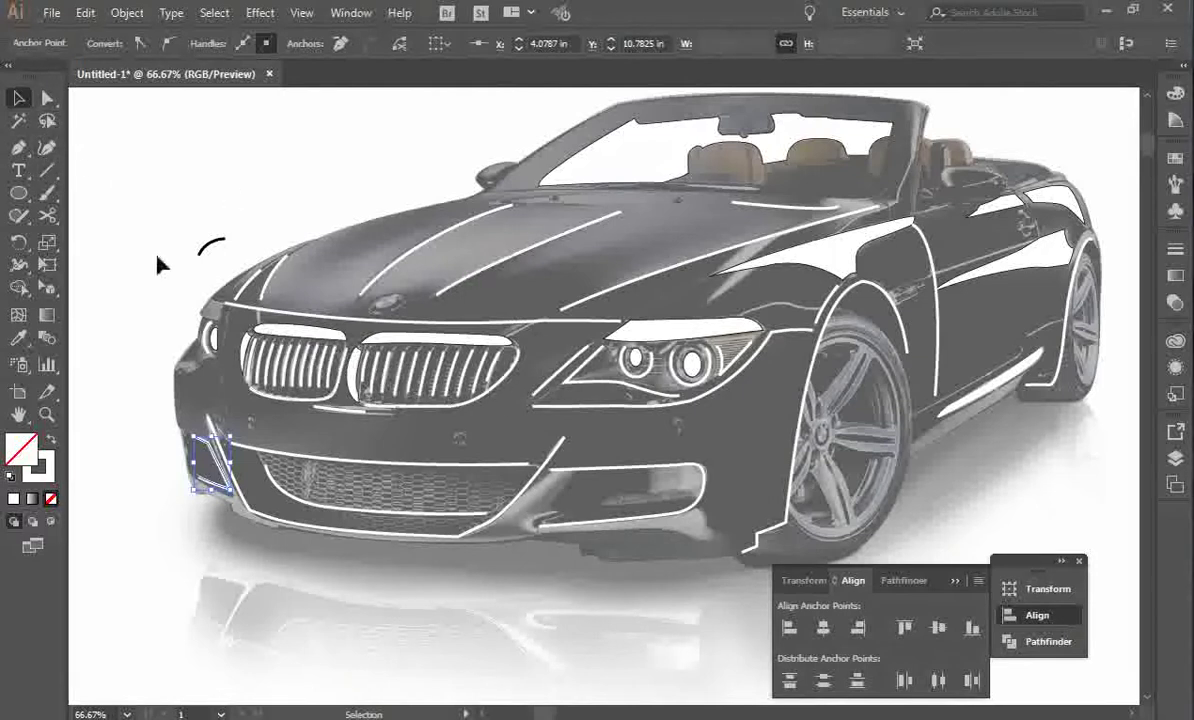
# Draw two short white curves on the bumper, one left of the left-hand grille and one below and right of the right-hand grille.
pyautogui.click(19, 149)
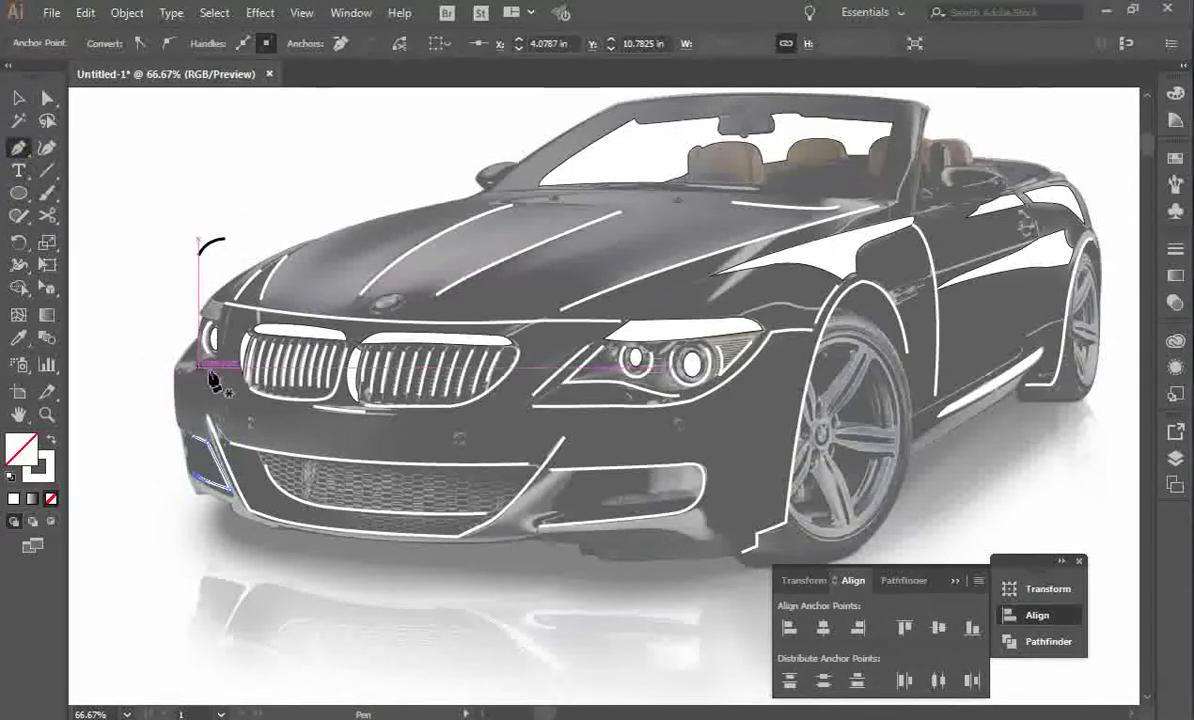
pyautogui.moveTo(225, 399); pyautogui.dragTo(240, 412)
pyautogui.press('v')
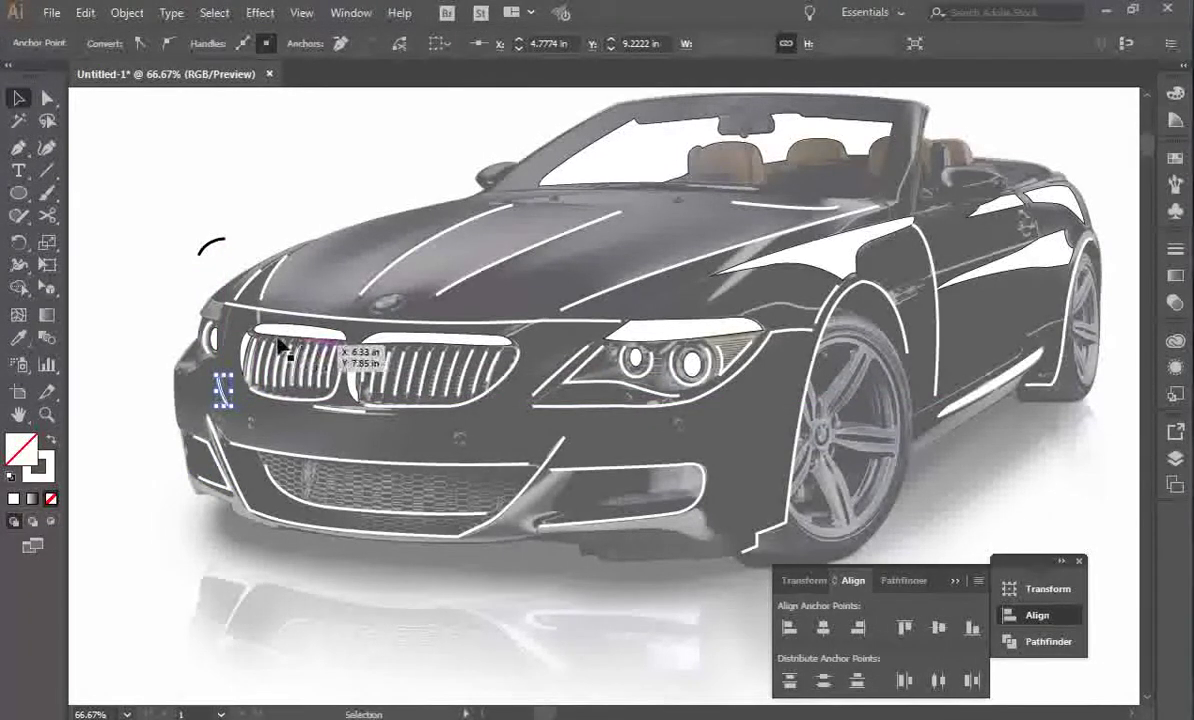
pyautogui.click(19, 148)
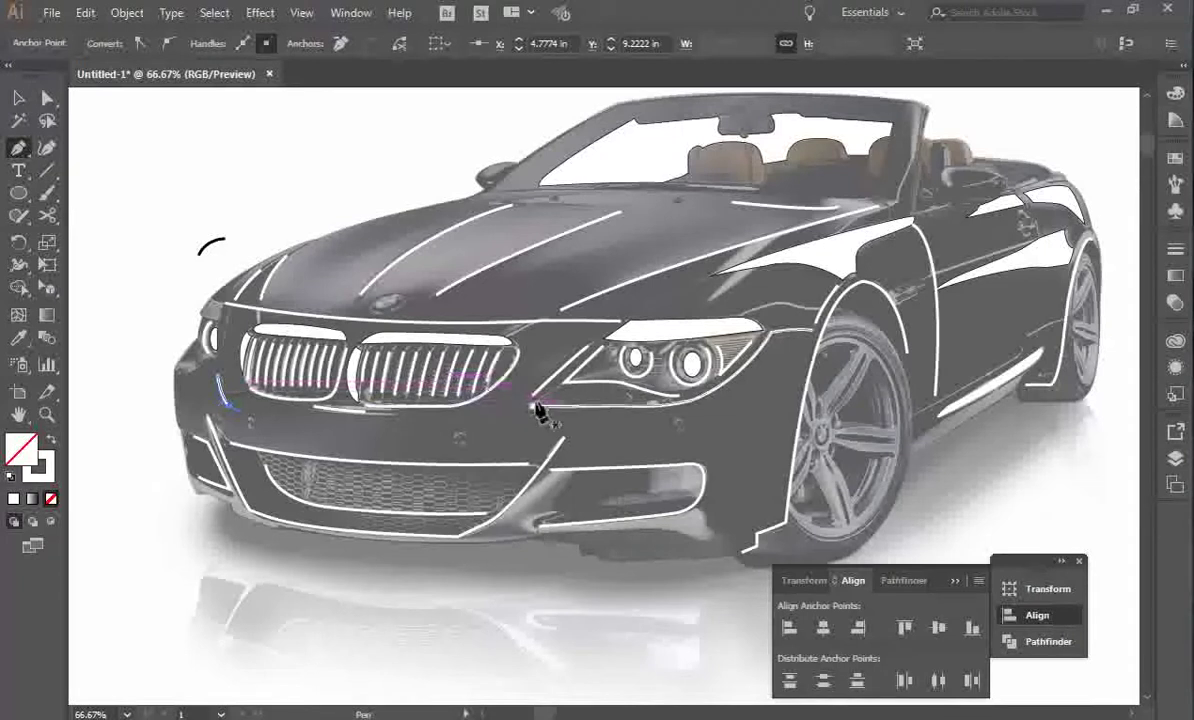
pyautogui.moveTo(515, 413); pyautogui.dragTo(481, 441)
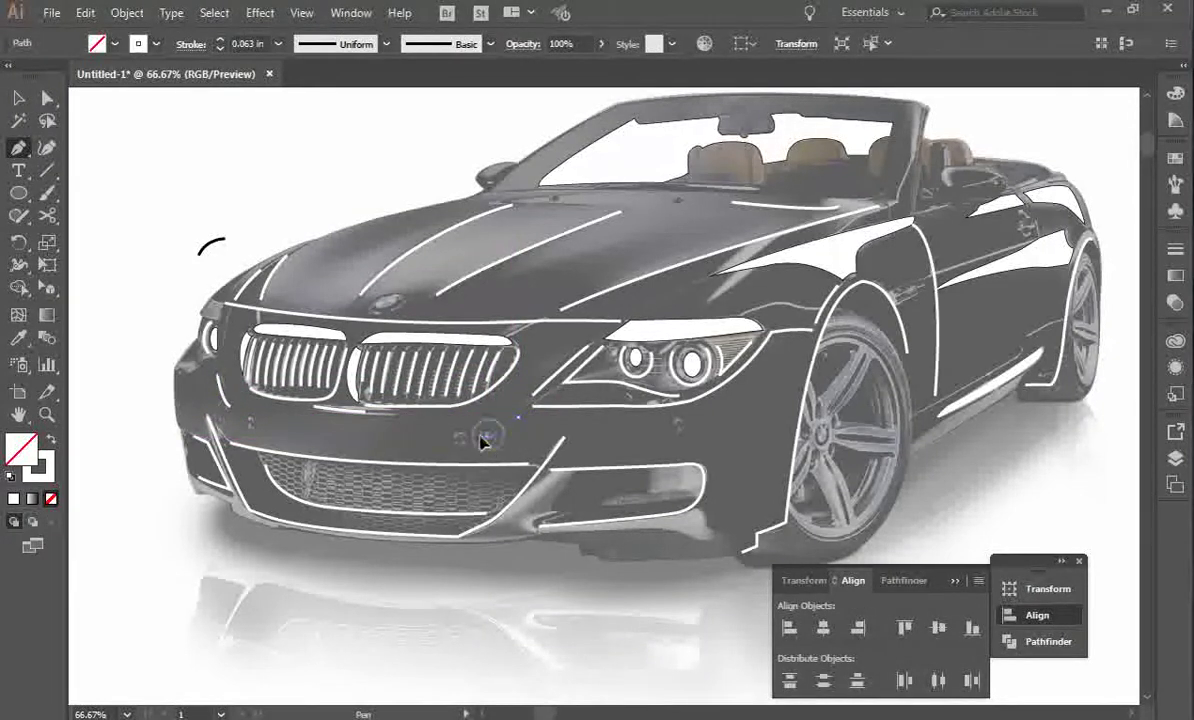
pyautogui.press('v')
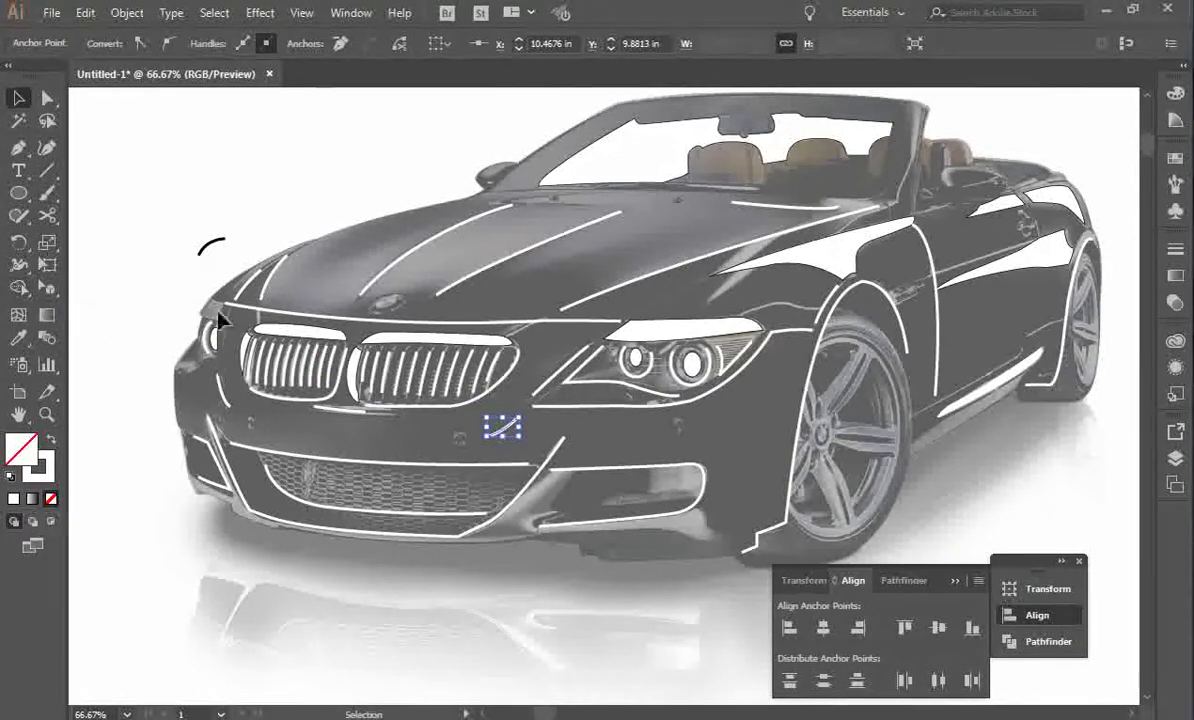
# Draw a short S-shaped white curve along the bumper contour just beneath the left-hand headlight.
pyautogui.hotkey('ctrl', '=')
pyautogui.hotkey('ctrl', '=')
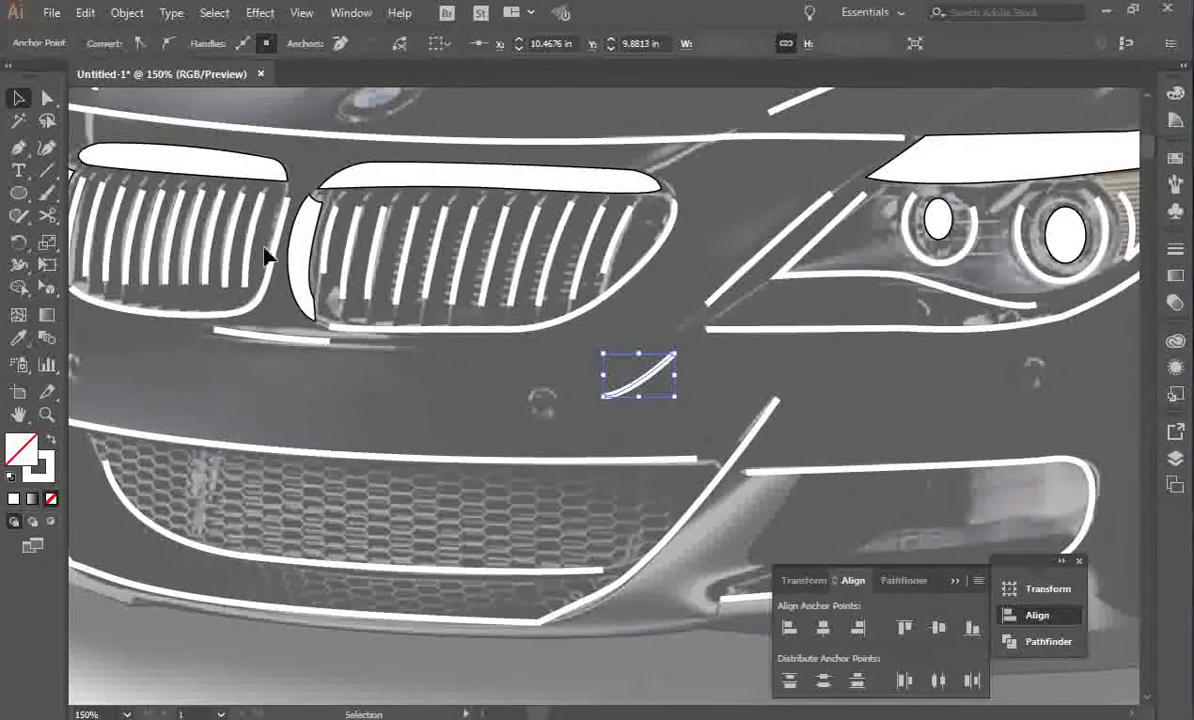
pyautogui.hotkey('ctrl', '-')
pyautogui.hotkey('ctrl', '-')
pyautogui.hotkey('ctrl', '-')
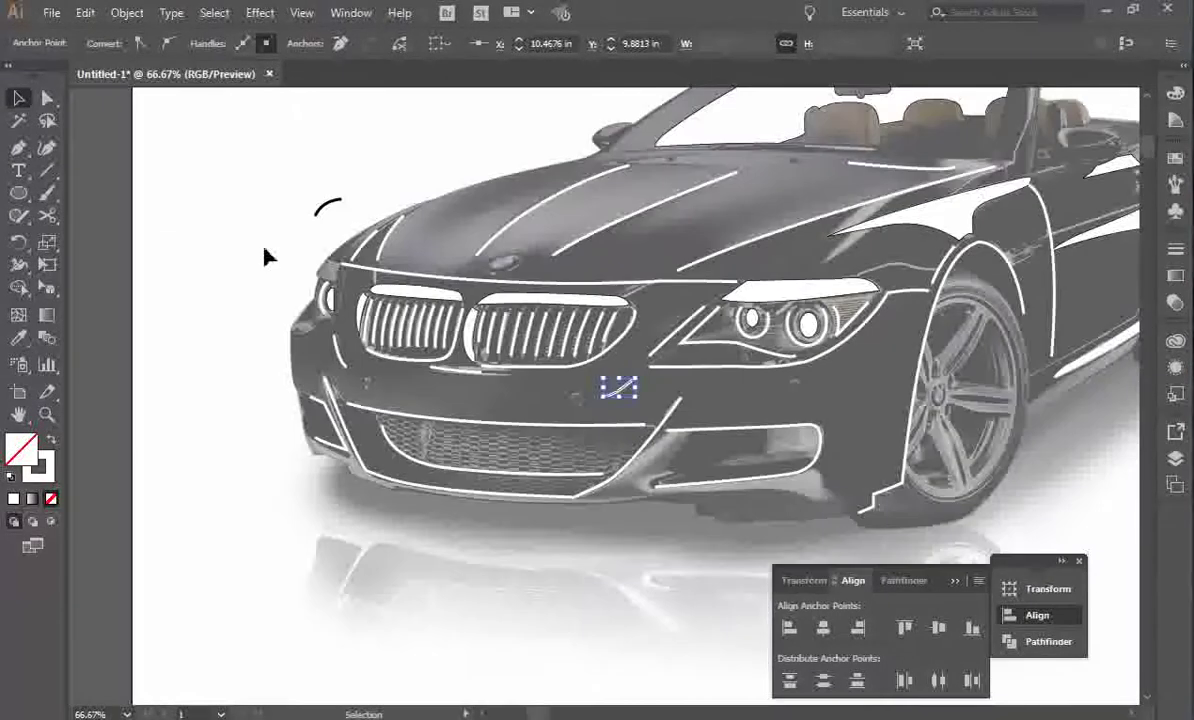
pyautogui.hotkey('ctrl', '=')
pyautogui.hotkey('ctrl', '=')
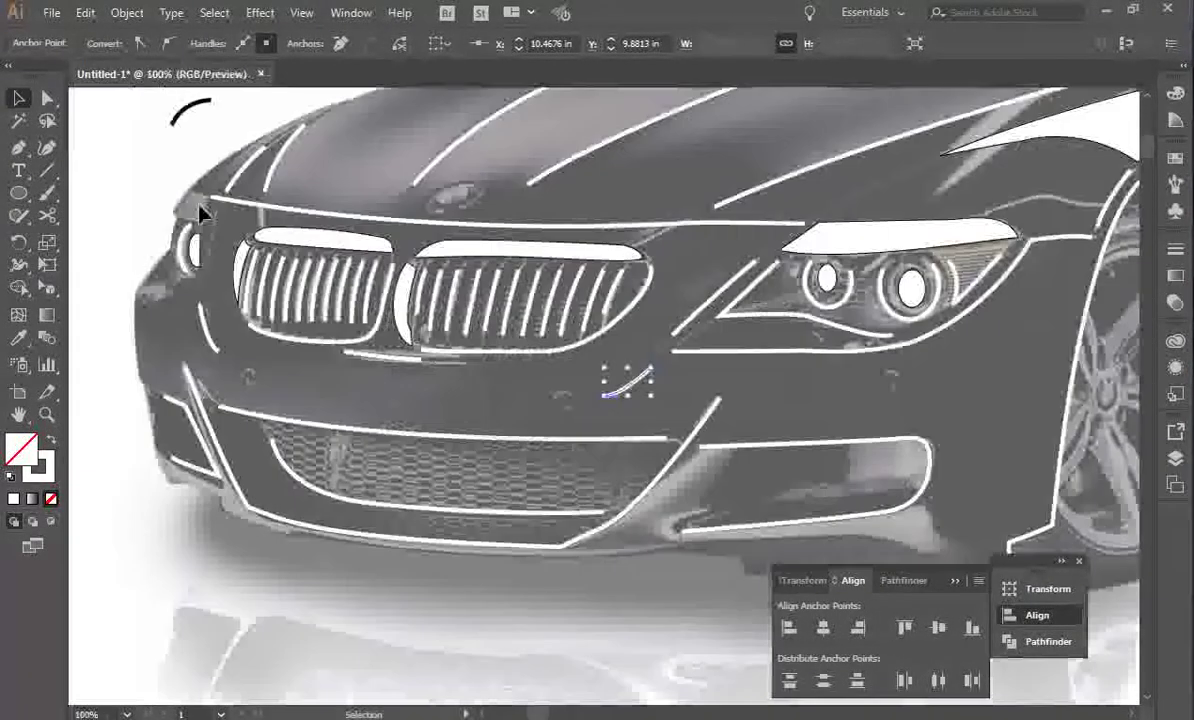
pyautogui.click(18, 147)
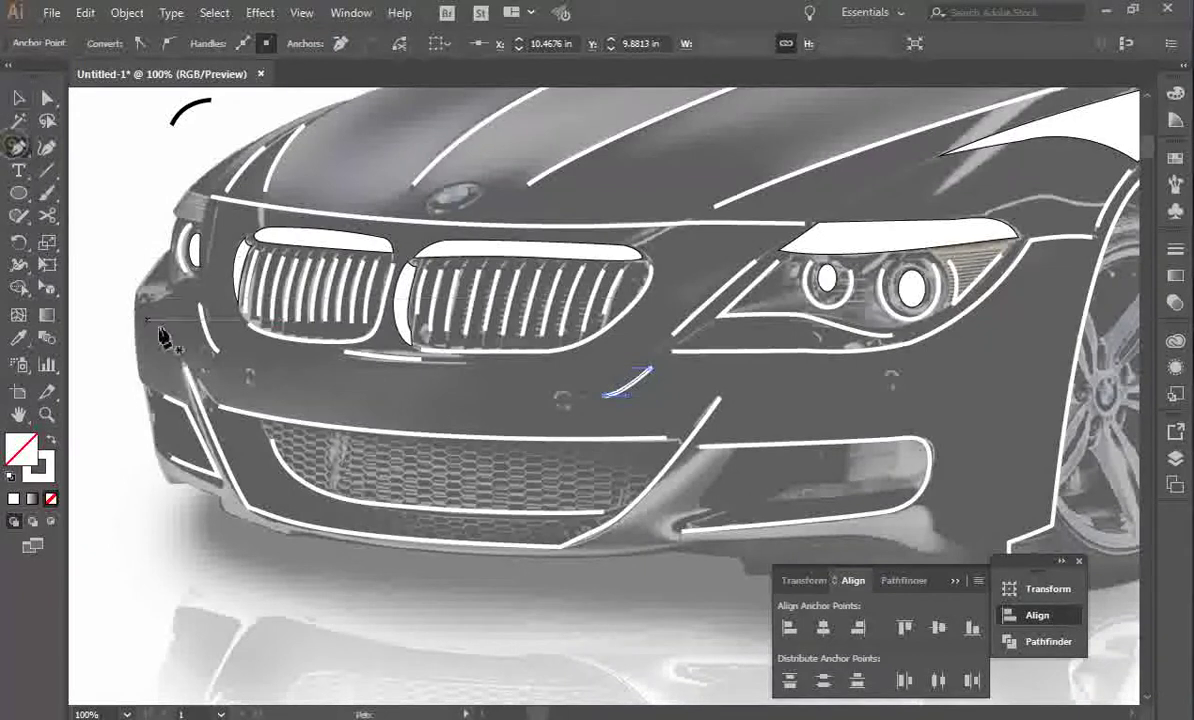
pyautogui.moveTo(145, 300); pyautogui.dragTo(190, 287)
pyautogui.press('v')
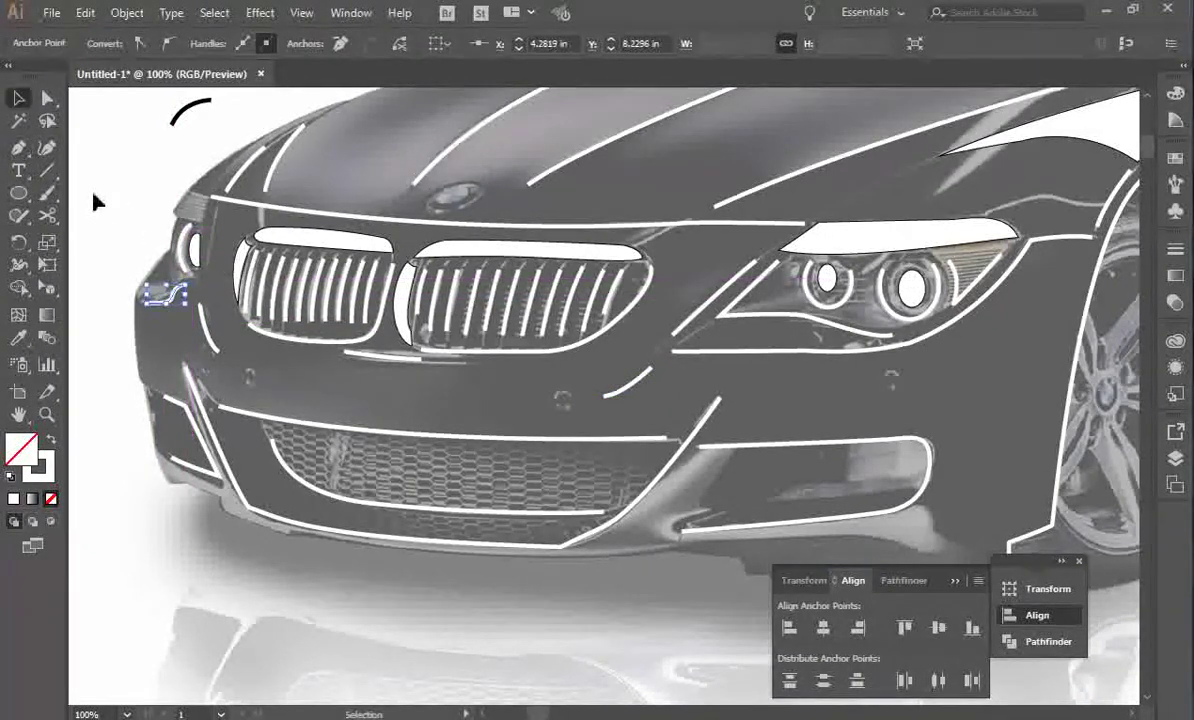
pyautogui.click(18, 147)
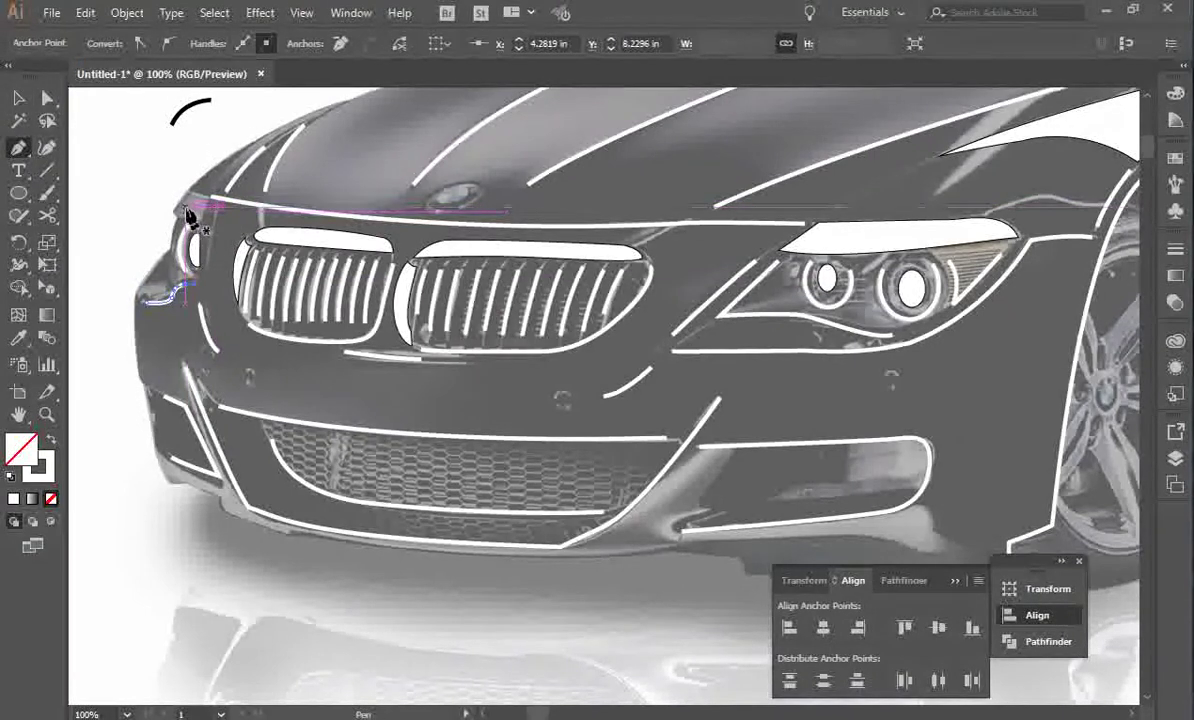
pyautogui.moveTo(190, 207)
pyautogui.mouseDown()
pyautogui.moveTo(210, 228)
pyautogui.moveTo(190, 211)
pyautogui.mouseUp()
pyautogui.press('v')
pyautogui.press('a')
pyautogui.click(152, 155)
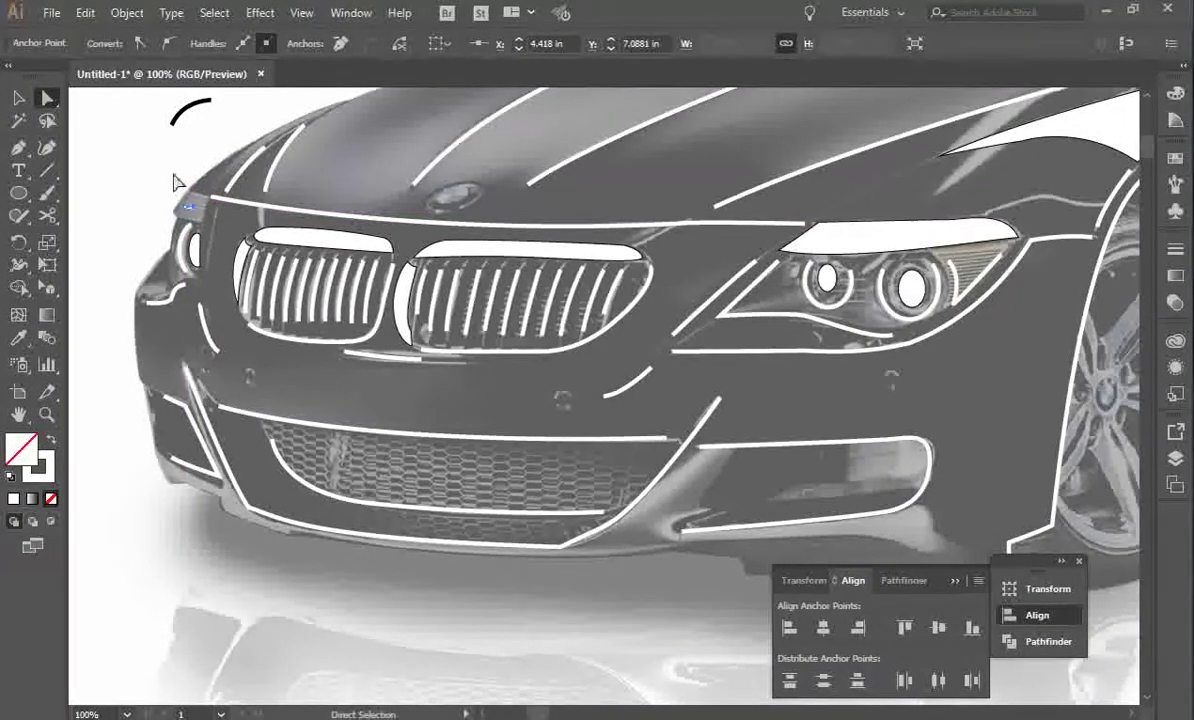
pyautogui.press('v')
pyautogui.click(209, 212)
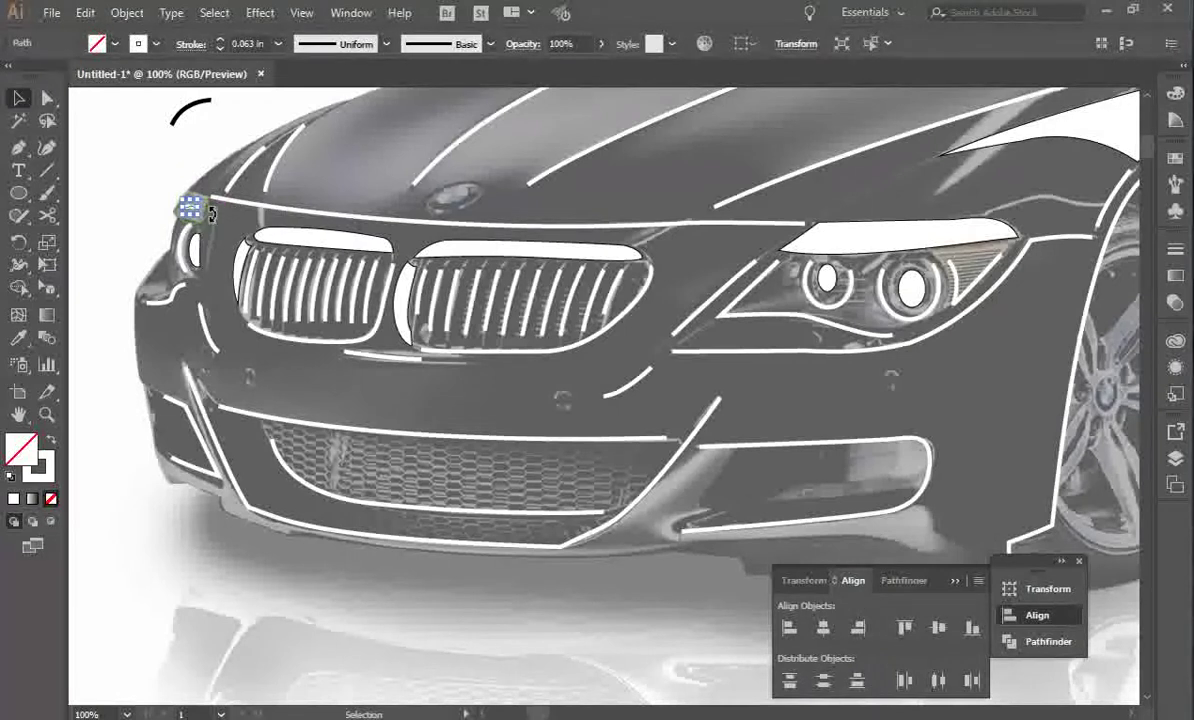
pyautogui.press('Delete')
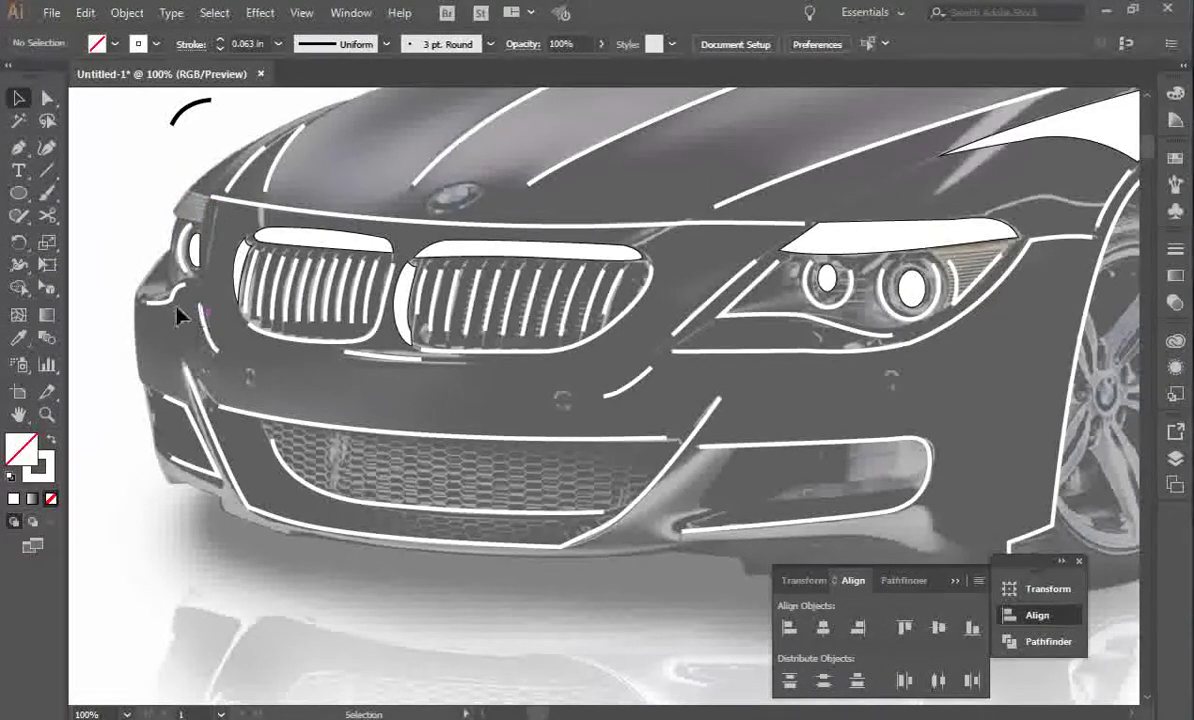
# Draw a short white curve between the left-hand headlight and the S-shaped bumper curve beneath it.
pyautogui.click(18, 146)
pyautogui.moveTo(176, 276); pyautogui.dragTo(176, 290)
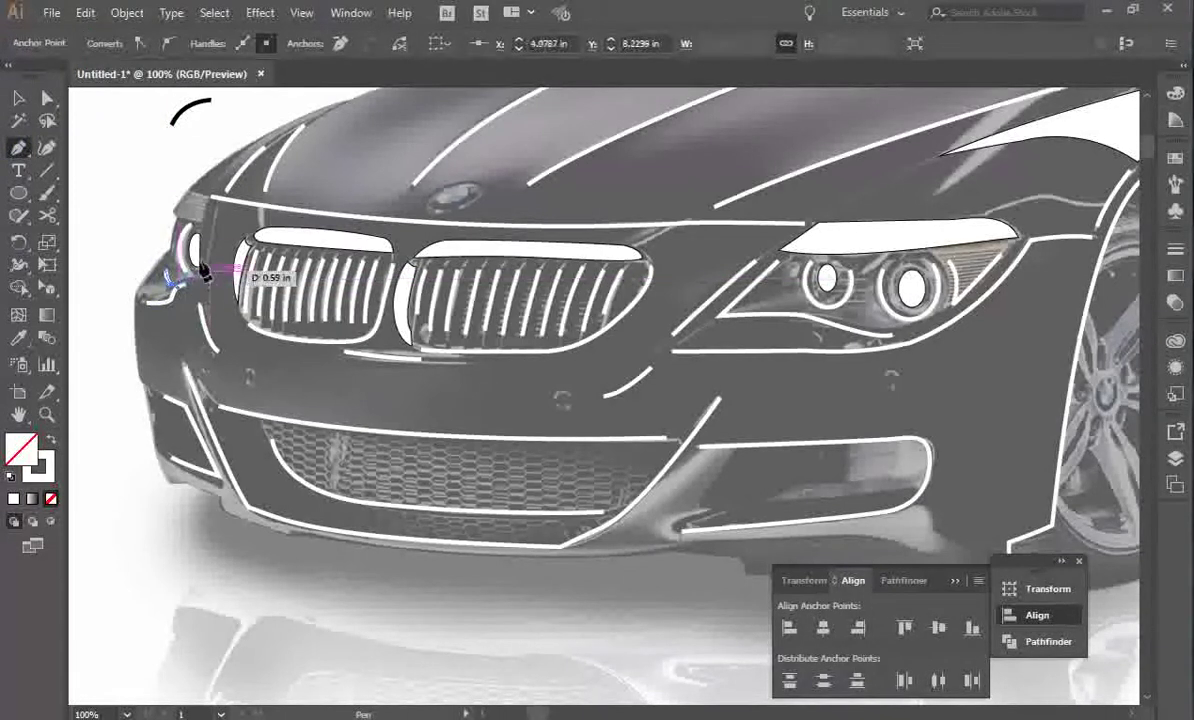
pyautogui.press('v')
pyautogui.click(104, 210)
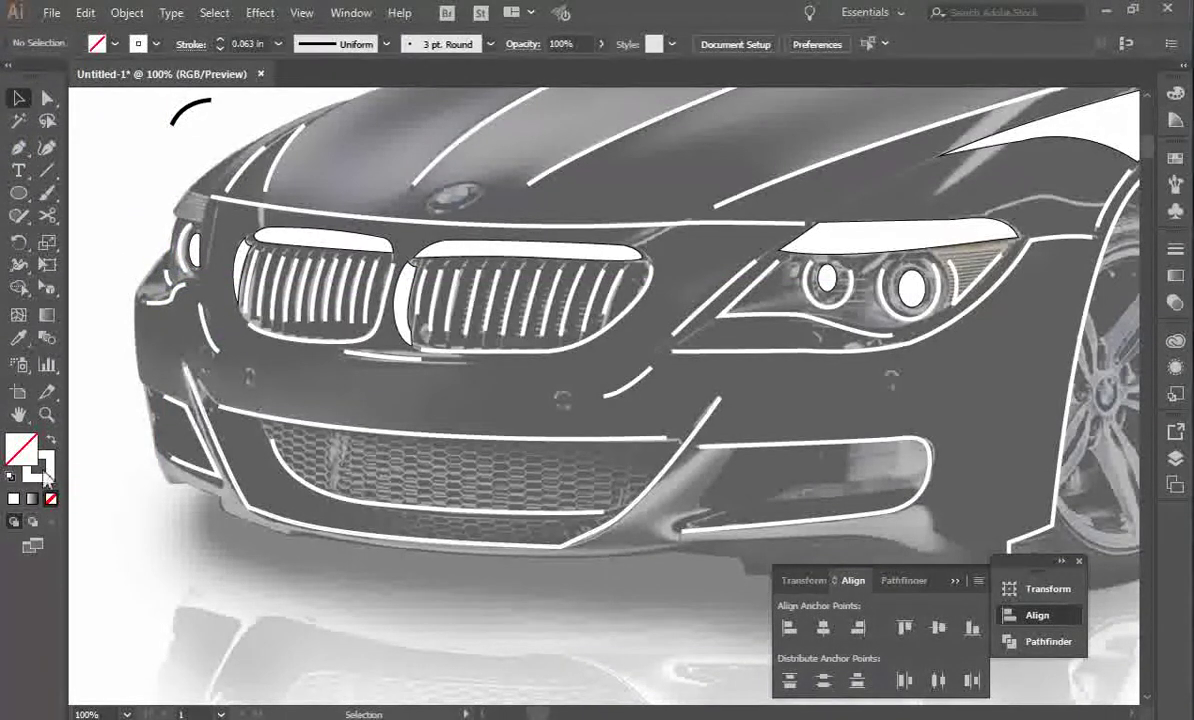
# Move the lower end anchor of the small left-hand bumper intake's outline slightly up and outward.
pyautogui.click(19, 415)
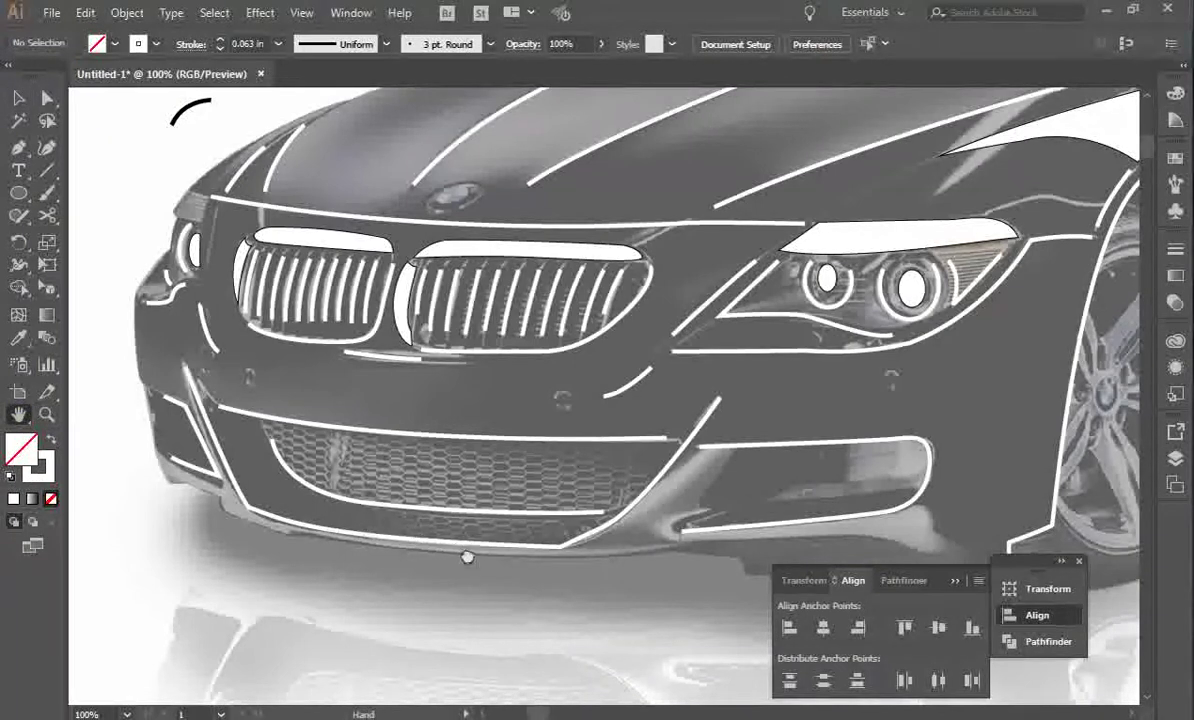
pyautogui.moveTo(467, 557); pyautogui.dragTo(399, 518)
pyautogui.press('a')
pyautogui.click(151, 440)
pyautogui.moveTo(153, 447); pyautogui.dragTo(146, 441)
# Draw a closed white-filled shape with a 0.014 in black stroke over the bright outer end of the right-hand bumper intake, in the grille highlight's style.
pyautogui.click(18, 412)
pyautogui.moveTo(544, 522); pyautogui.dragTo(300, 536)
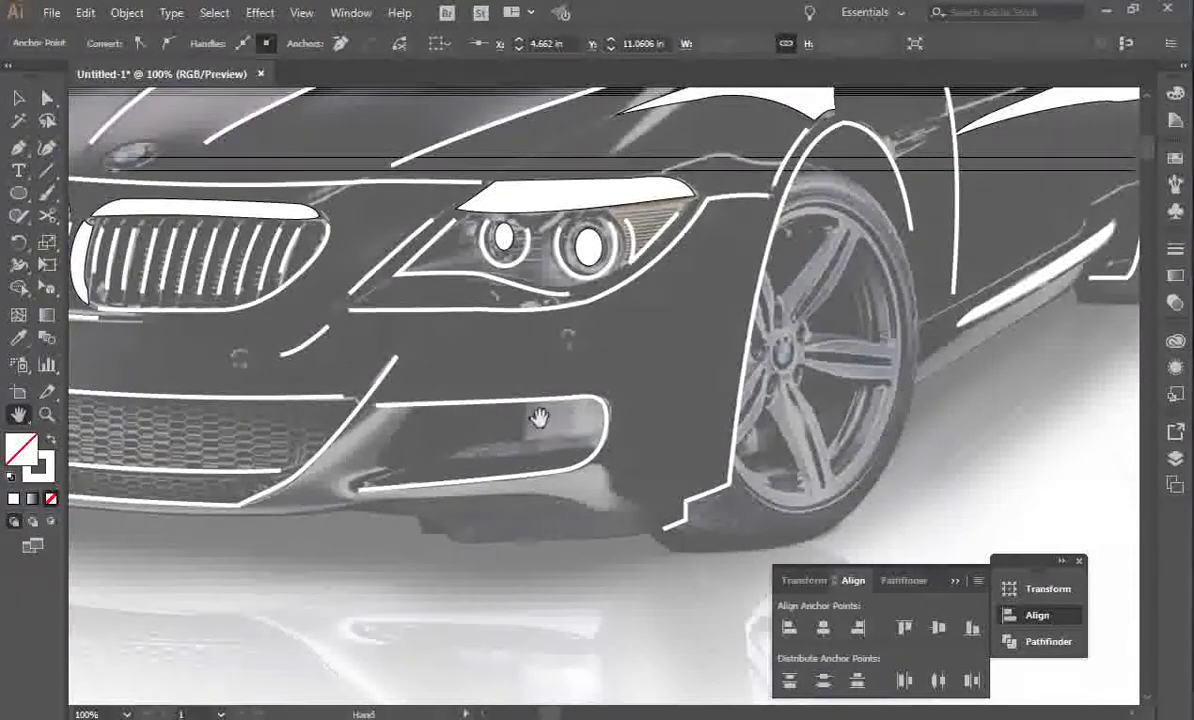
pyautogui.click(18, 147)
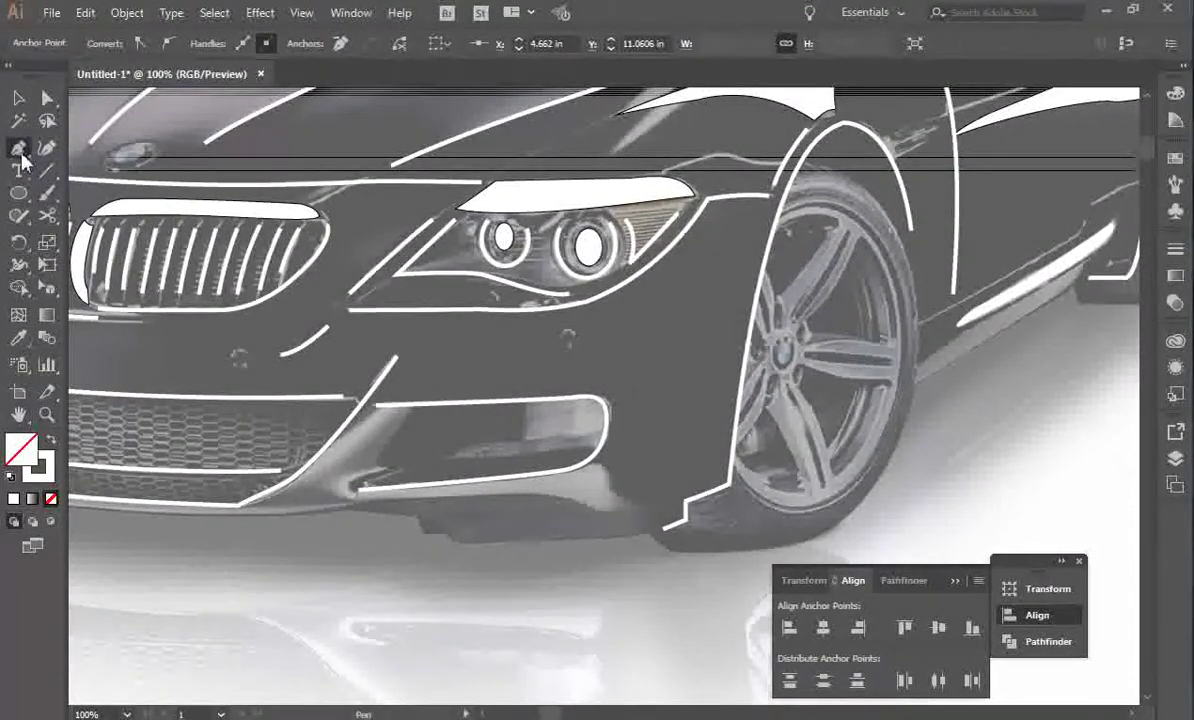
pyautogui.press('v')
pyautogui.click(142, 206)
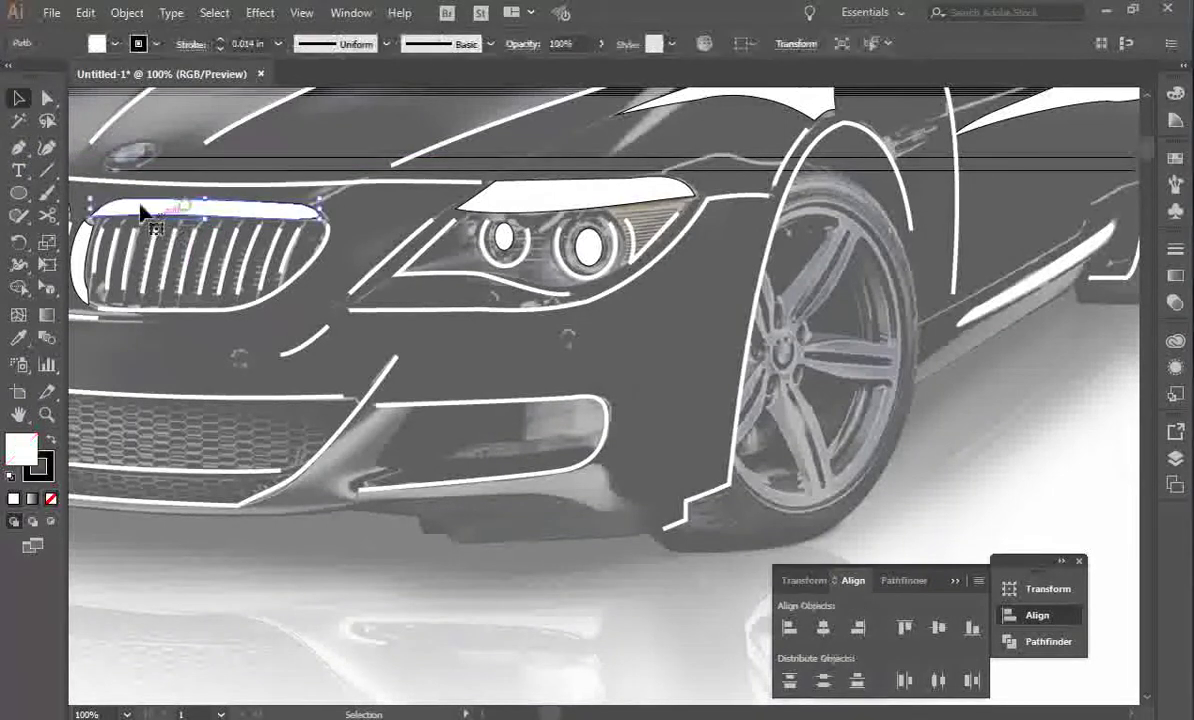
pyautogui.click(19, 149)
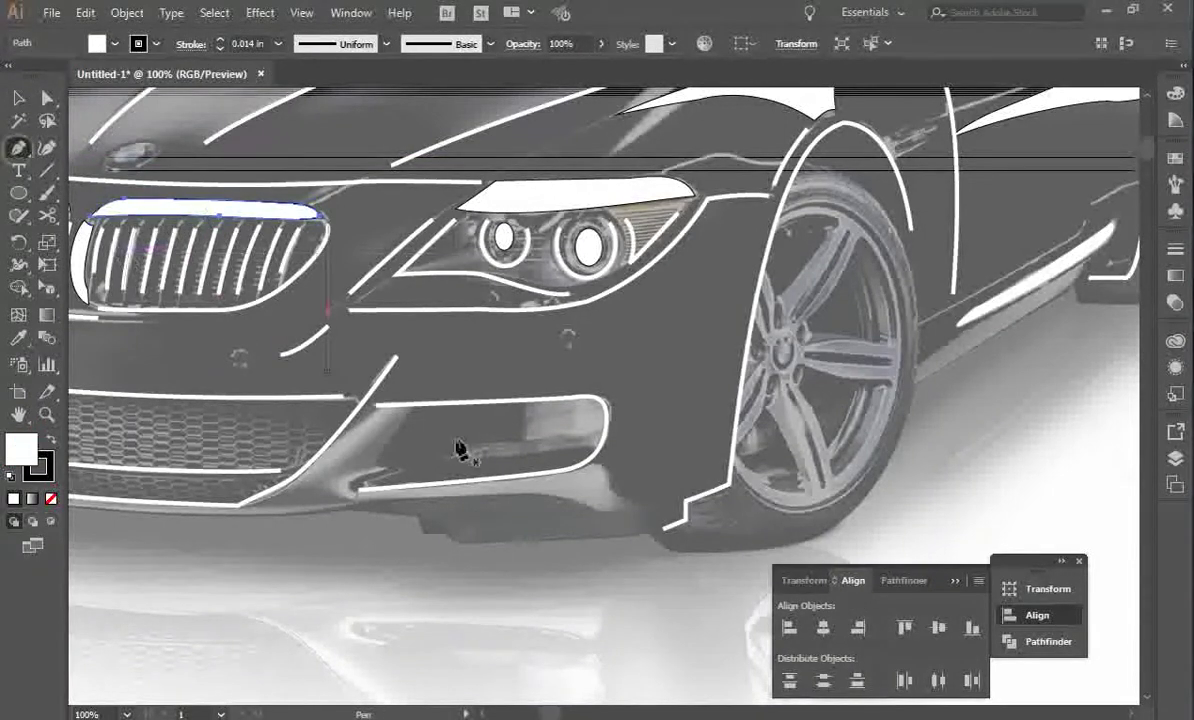
pyautogui.click(507, 434)
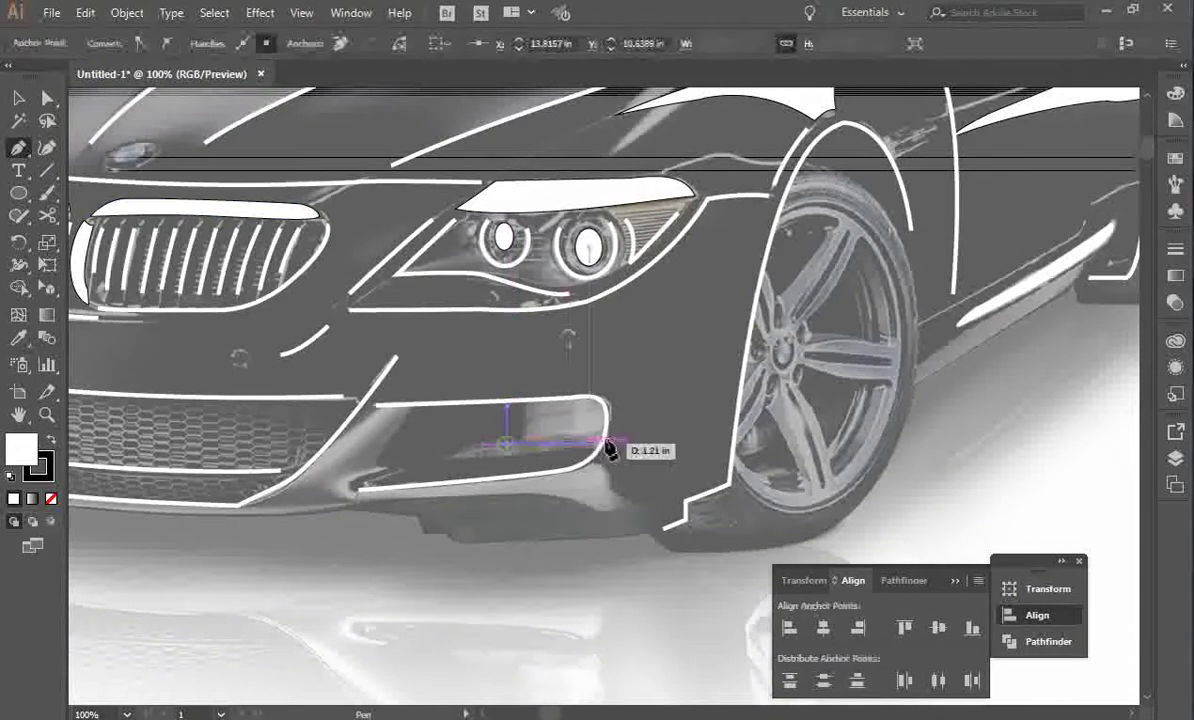
pyautogui.click(591, 444)
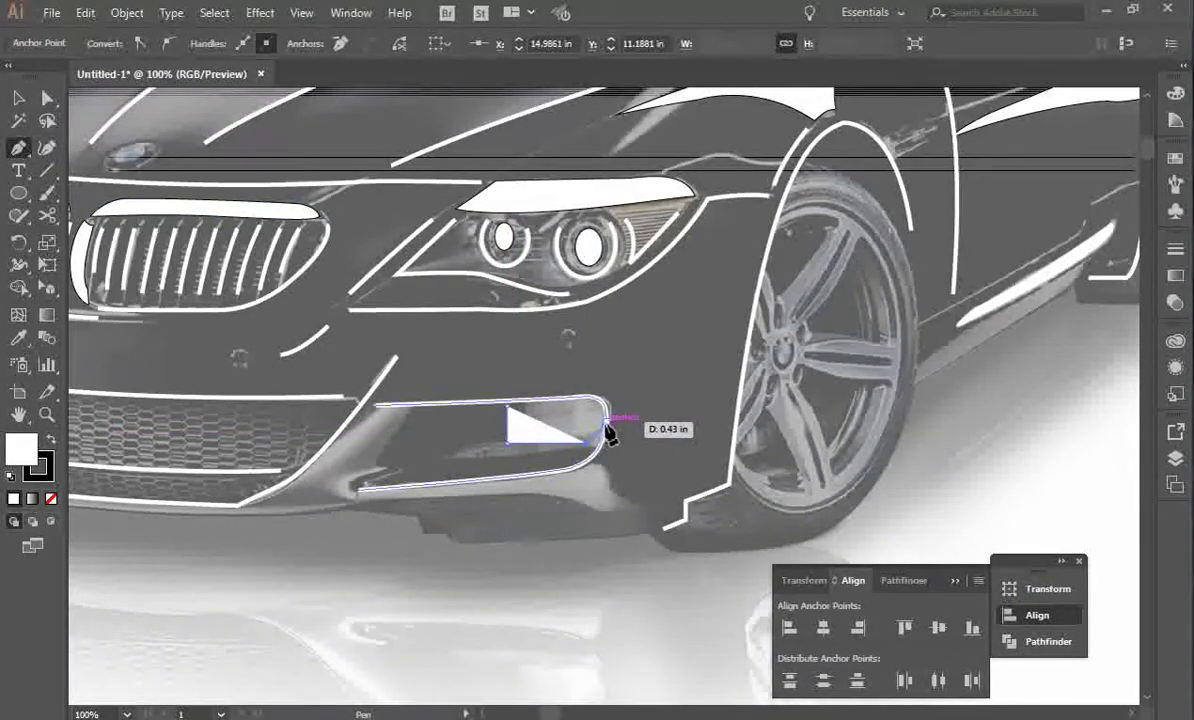
pyautogui.moveTo(605, 422); pyautogui.dragTo(611, 409)
pyautogui.click(599, 401)
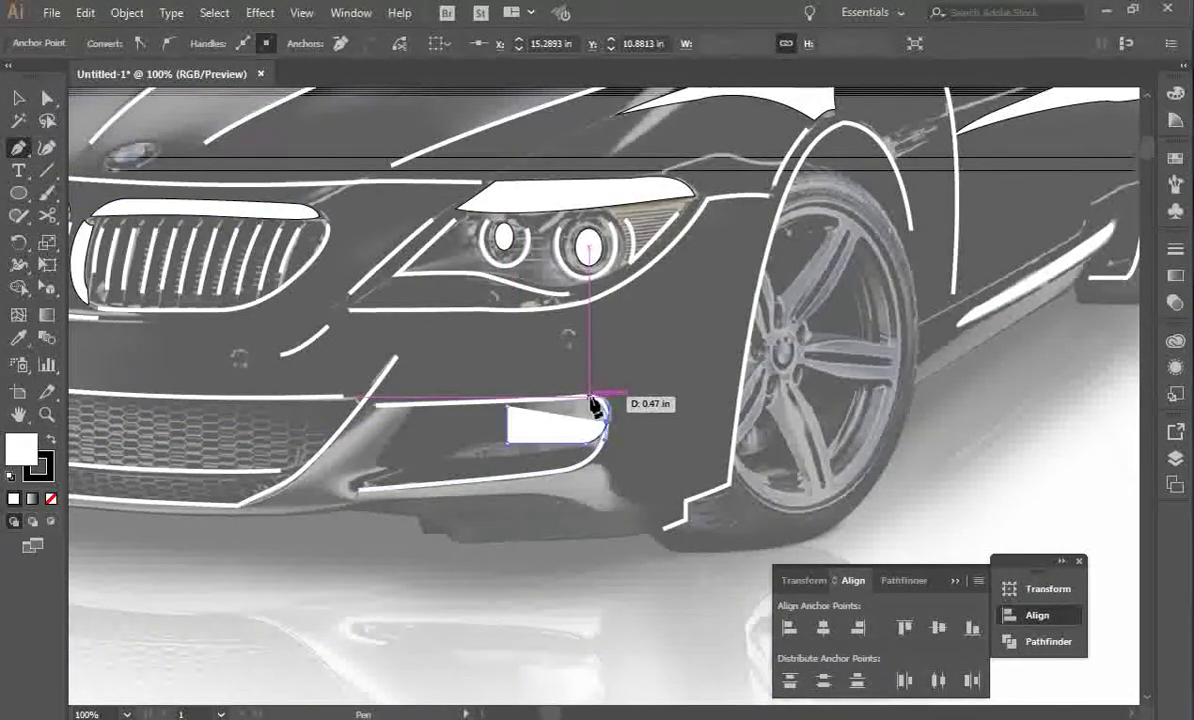
pyautogui.click(509, 411)
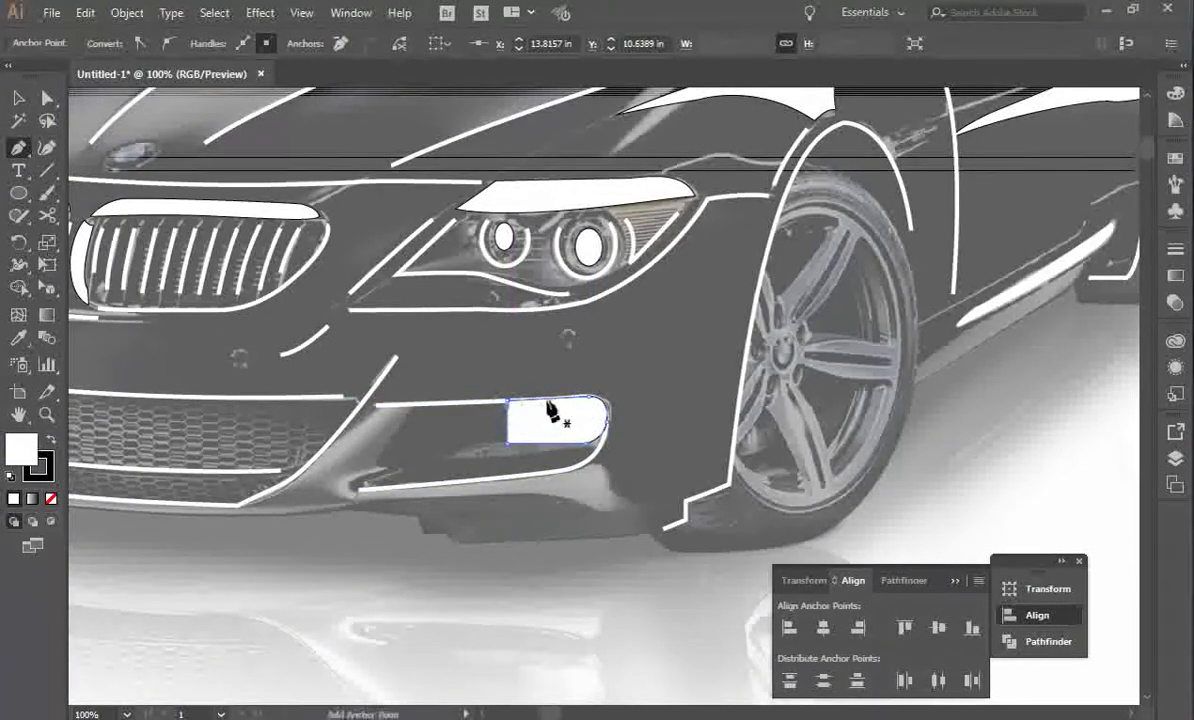
# Cut the right-hand intake's white outline with Scissors above and below the filled shape and delete the section around it.
pyautogui.press('v')
pyautogui.click(586, 462)
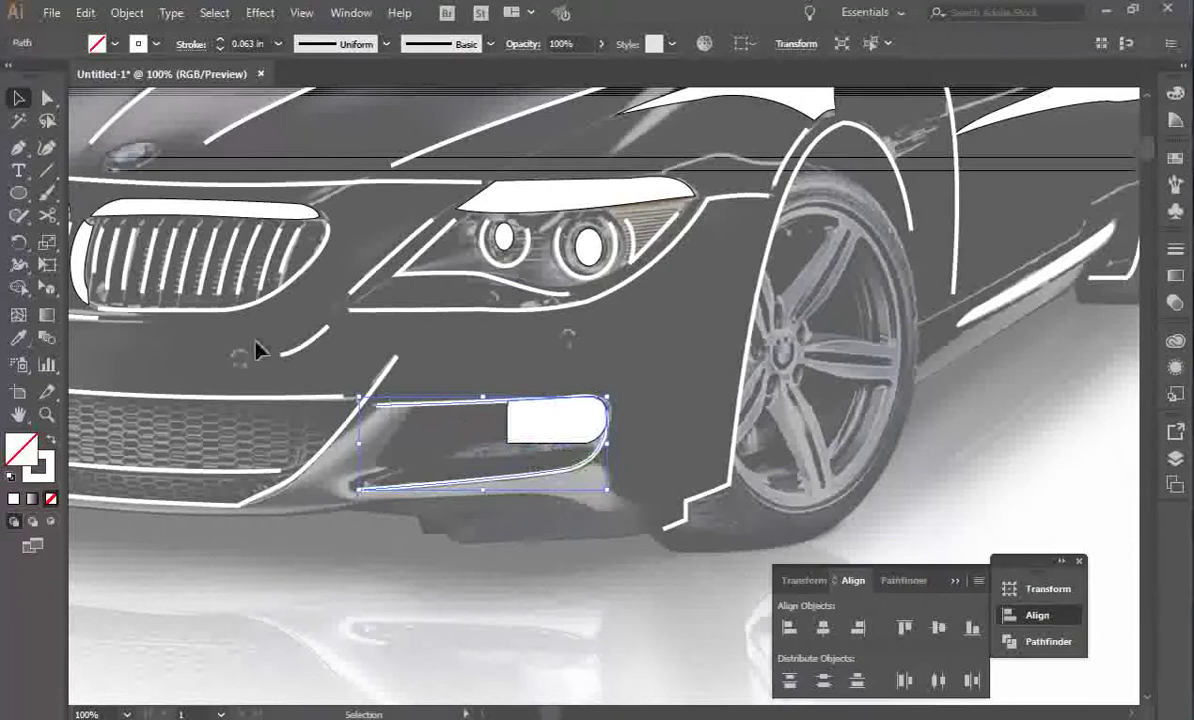
pyautogui.click(47, 215)
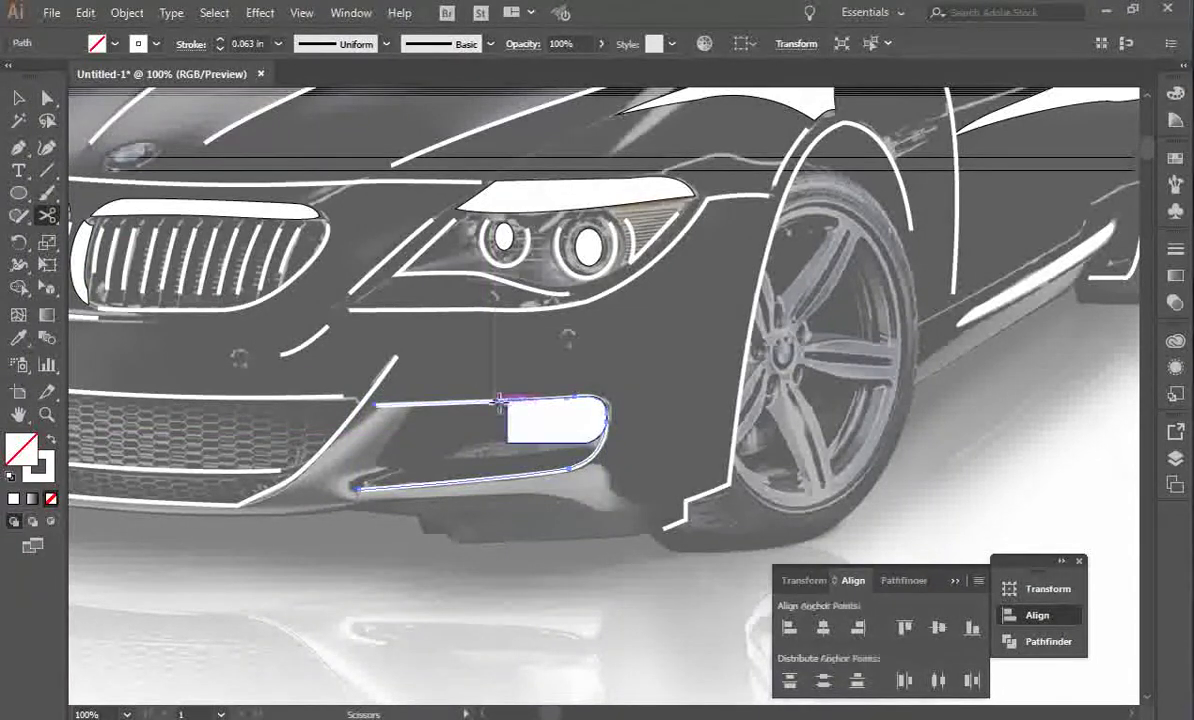
pyautogui.click(500, 403)
pyautogui.click(606, 447)
pyautogui.press('a')
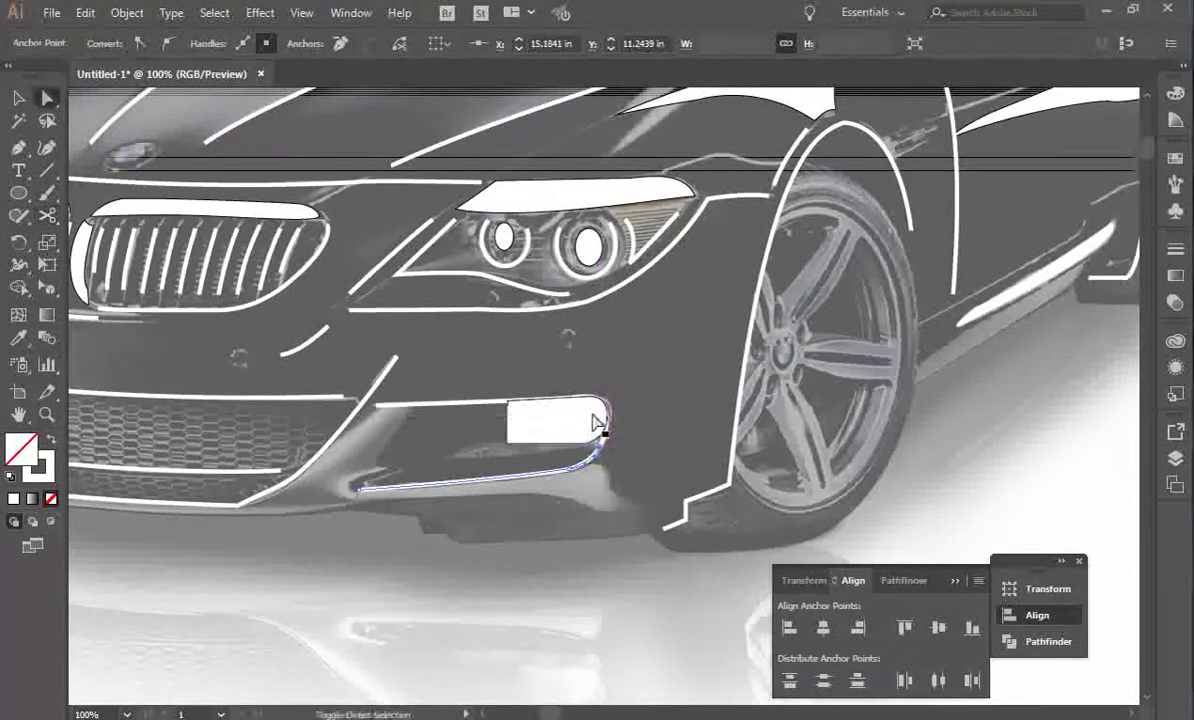
pyautogui.click(607, 436)
pyautogui.click(670, 444)
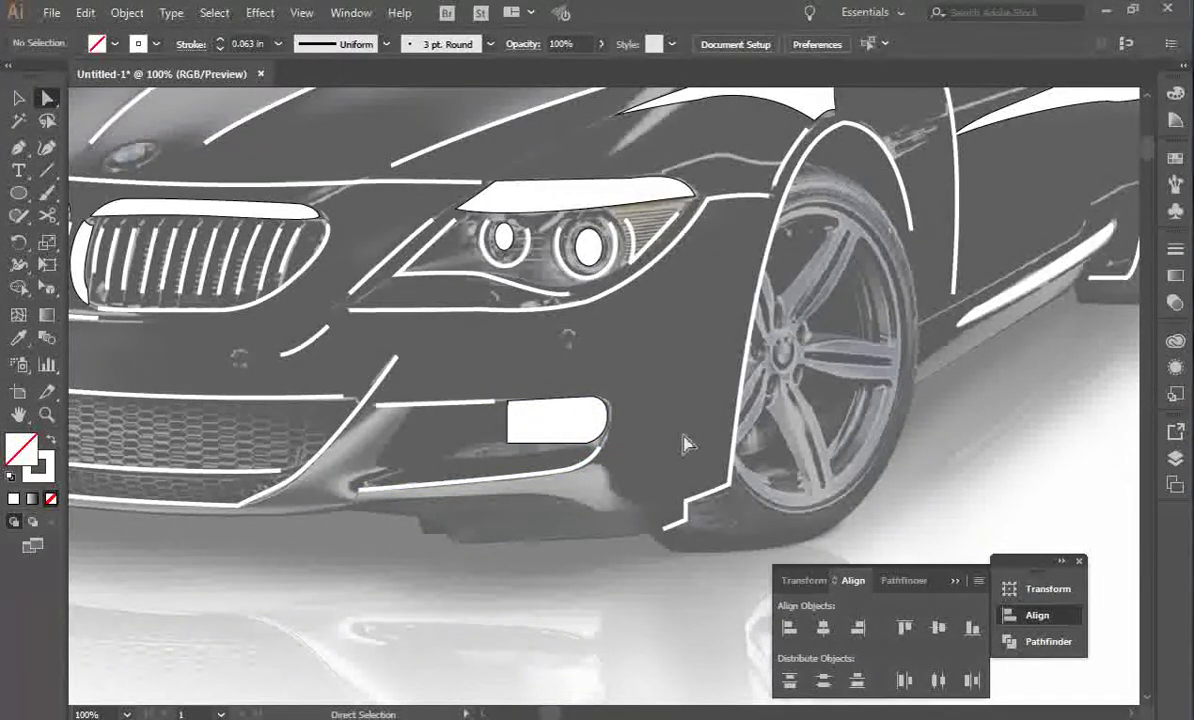
# Examine the traced strokes and filled shapes across the whole car.
pyautogui.hotkey('ctrl', '+')
pyautogui.hotkey('ctrl', '0')
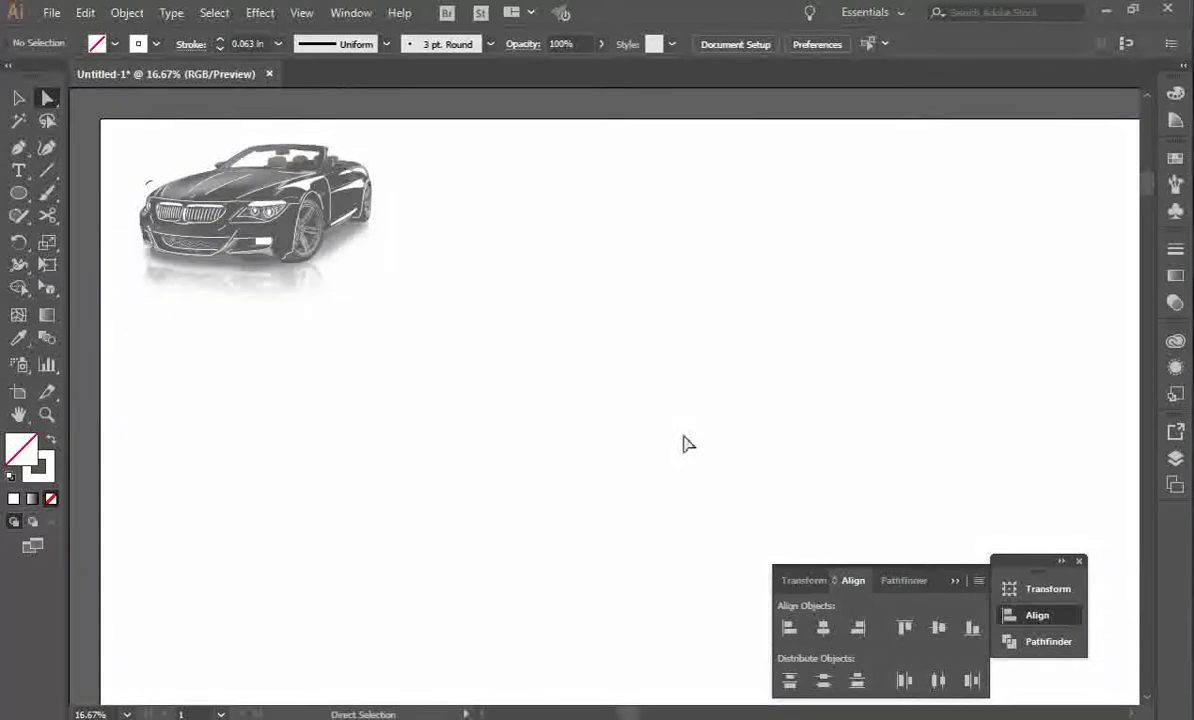
pyautogui.hotkey('ctrl', '+')
pyautogui.click(19, 414)
pyautogui.moveTo(272, 312); pyautogui.dragTo(541, 498)
pyautogui.hotkey('ctrl', '+')
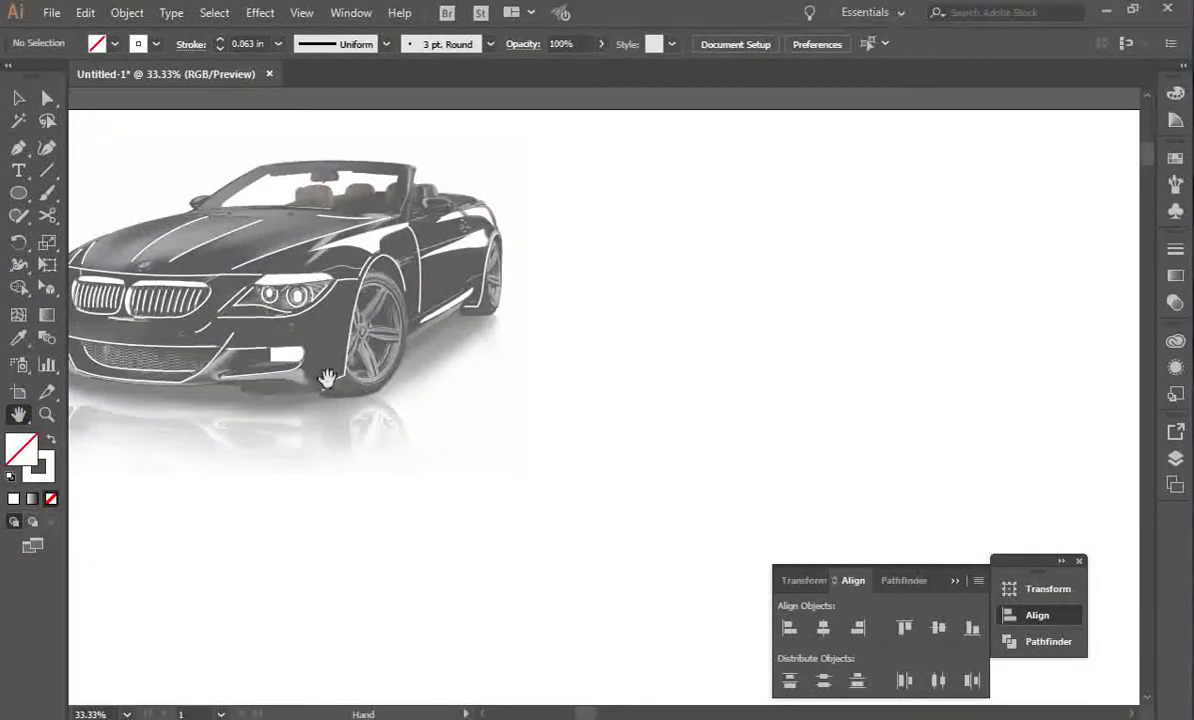
pyautogui.hotkey('ctrl', '+')
pyautogui.moveTo(228, 328); pyautogui.dragTo(681, 462)
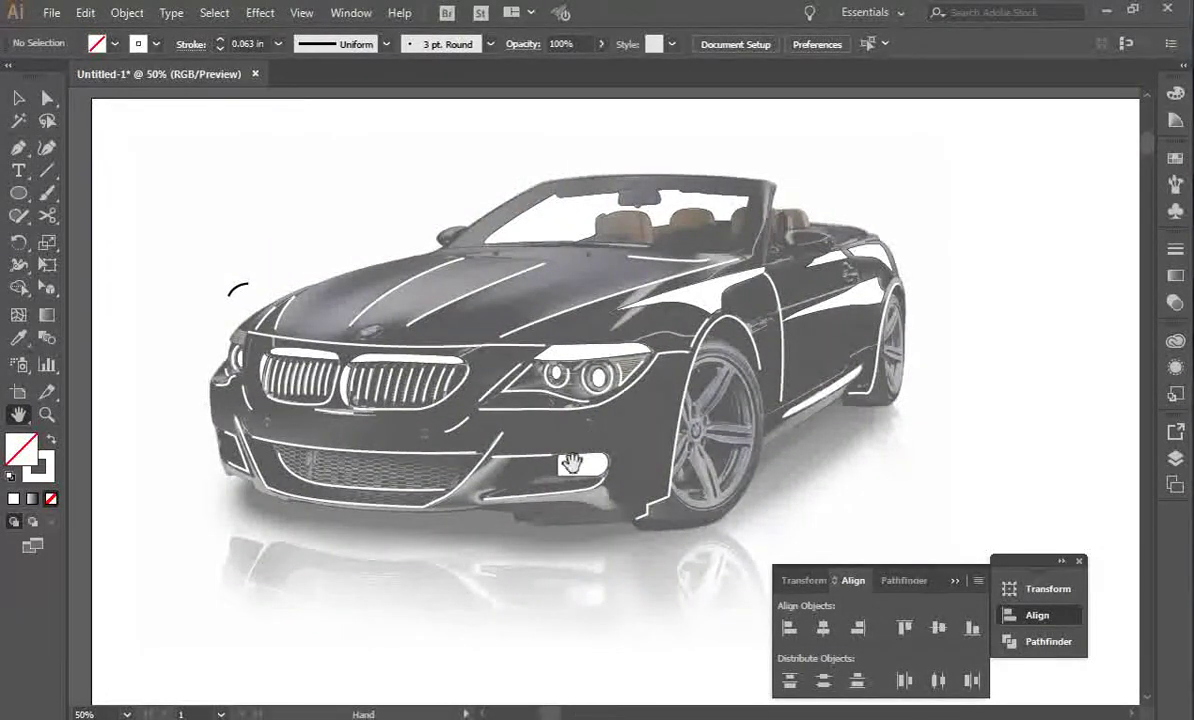
pyautogui.hotkey('ctrl', '-')
pyautogui.hotkey('ctrl', '+')
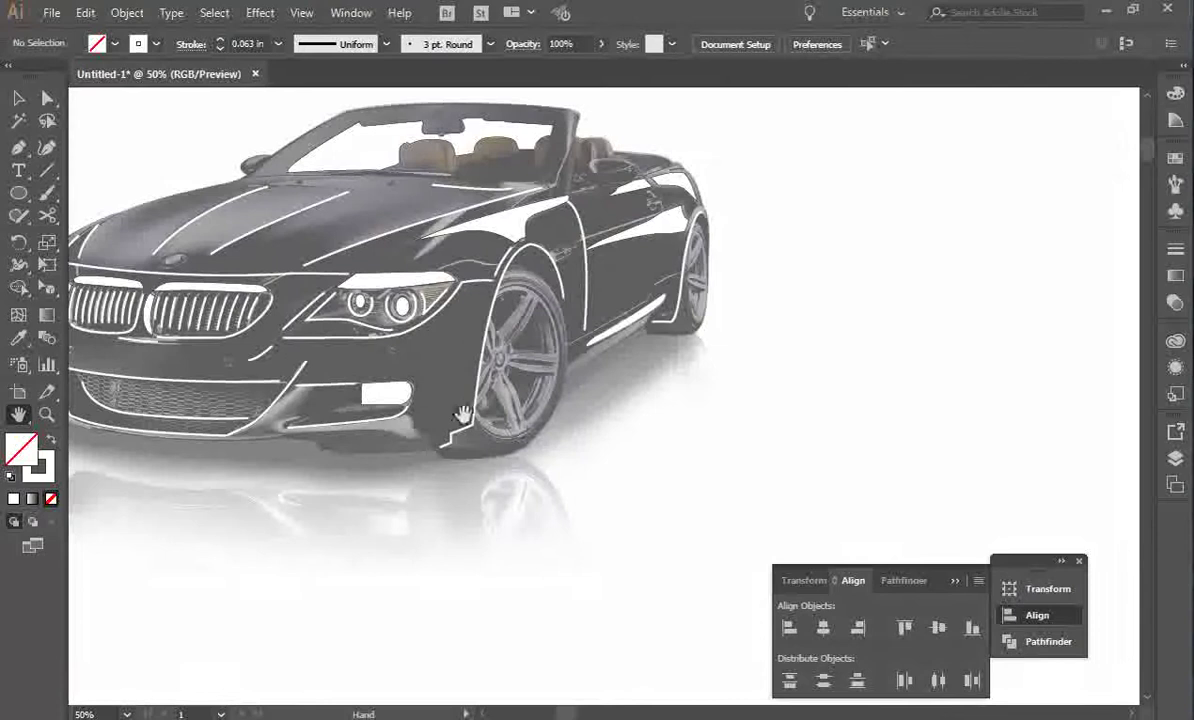
# Draw a white 0.063 in curve along the bumper's lower edge from beside the front wheel to below the right-hand intake.
pyautogui.hotkey('ctrl', '+')
pyautogui.press('v')
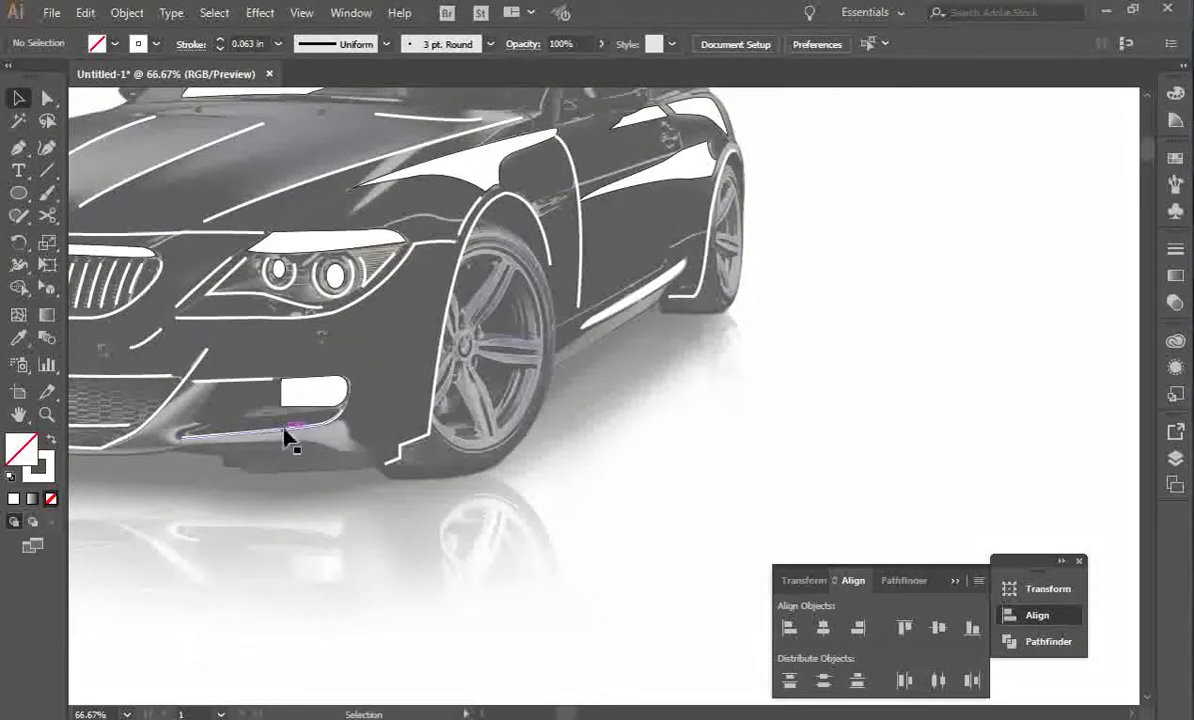
pyautogui.click(287, 437)
pyautogui.click(18, 147)
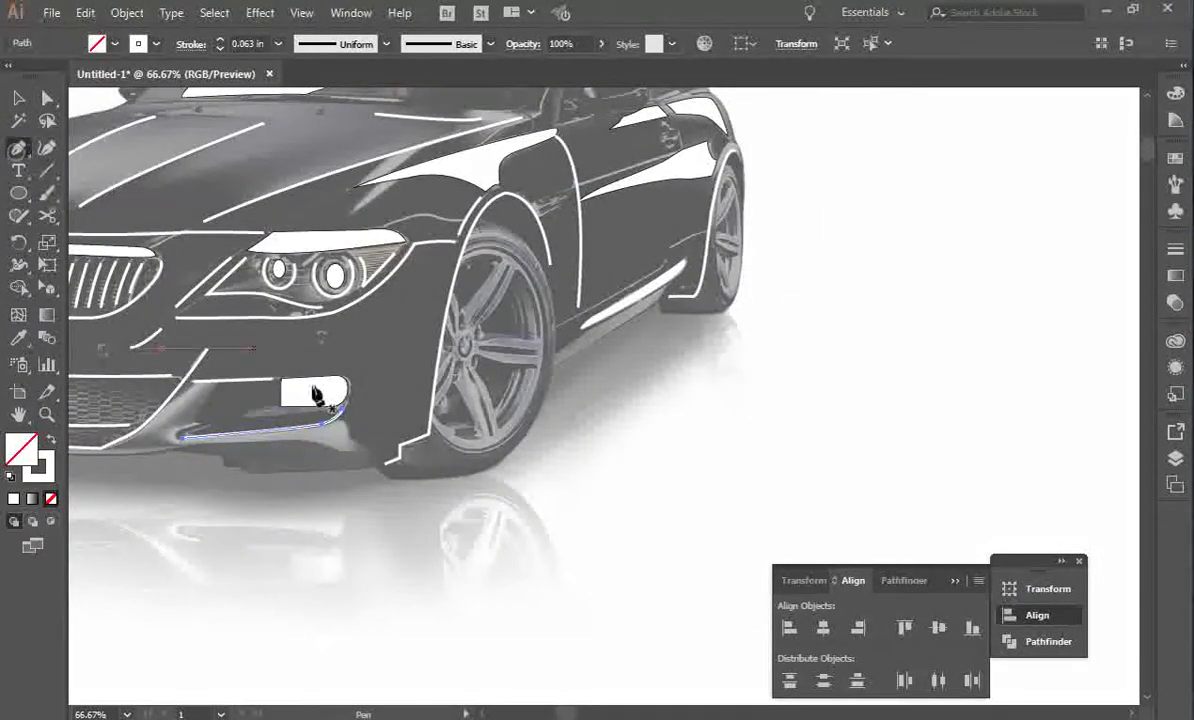
pyautogui.moveTo(384, 447); pyautogui.dragTo(313, 455)
pyautogui.click(238, 453)
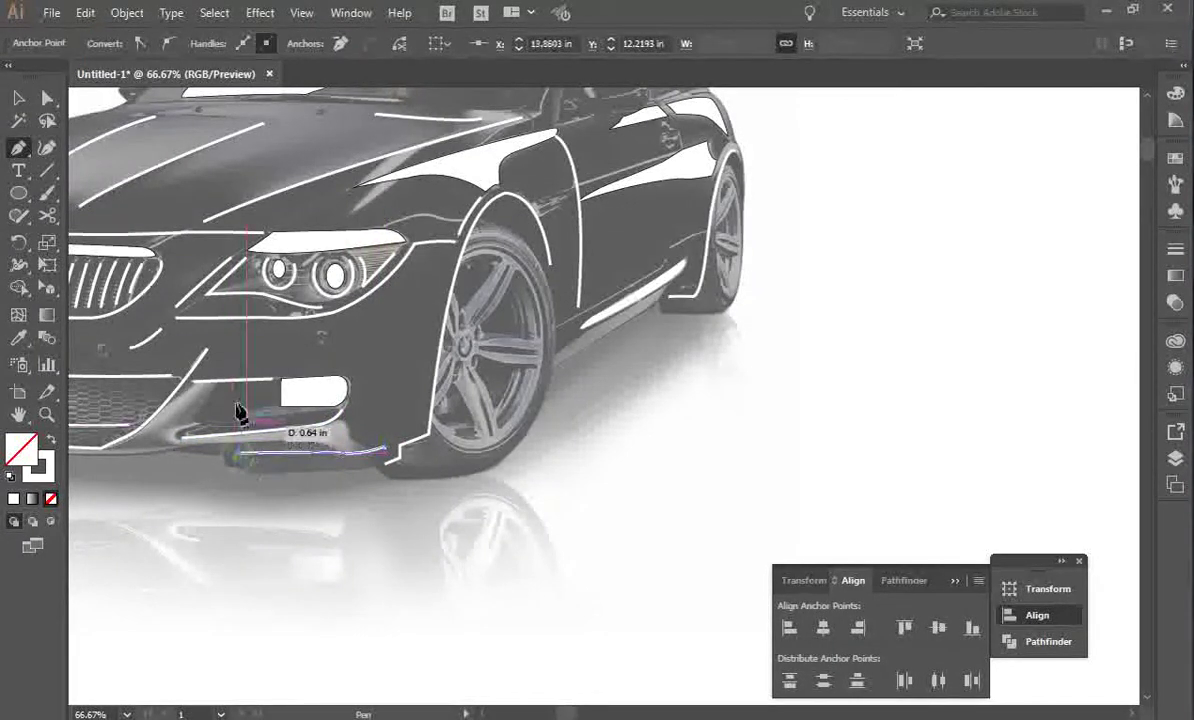
pyautogui.press('v')
# Draw a slightly curved white stroke inside the right-hand bumper intake, just beneath the filled white shape.
pyautogui.click(19, 148)
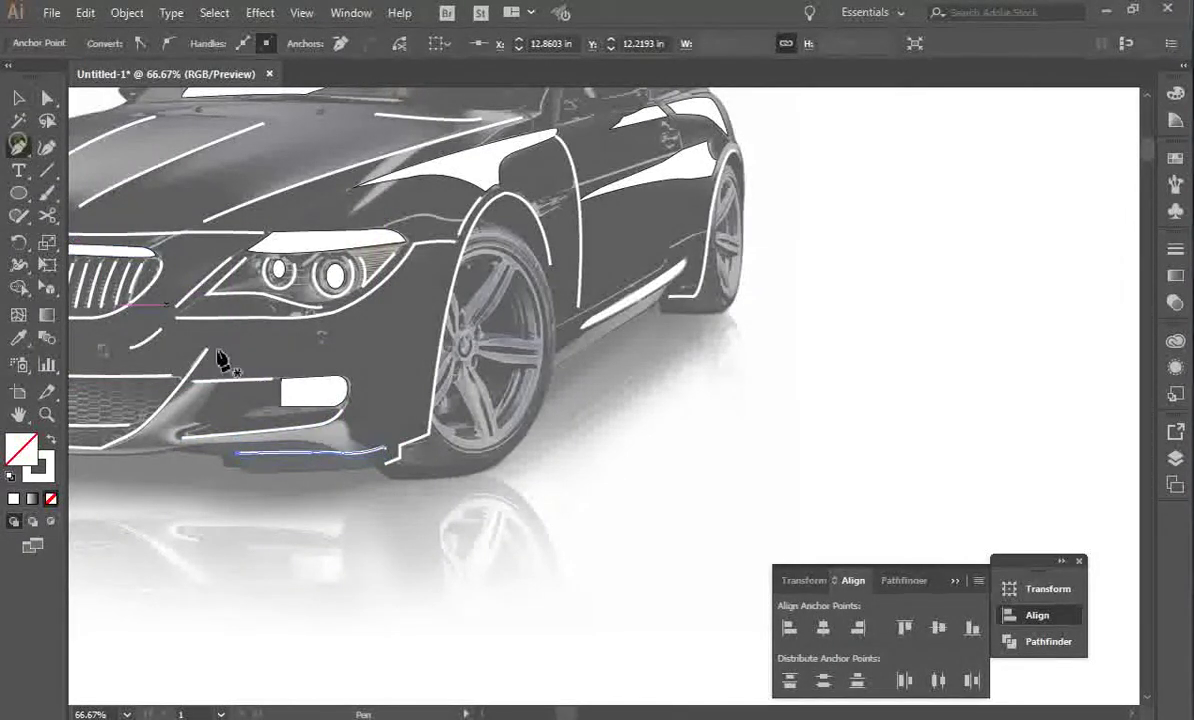
pyautogui.moveTo(326, 420); pyautogui.dragTo(208, 427)
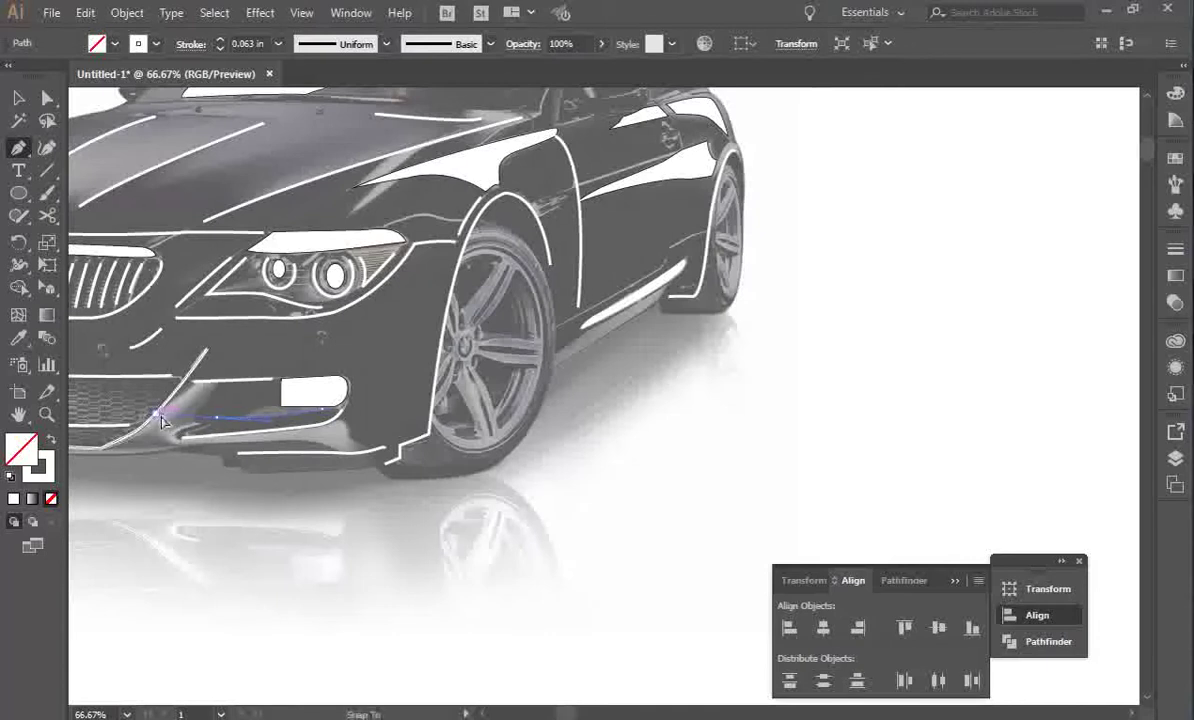
pyautogui.click(157, 420)
pyautogui.press('v')
pyautogui.click(620, 485)
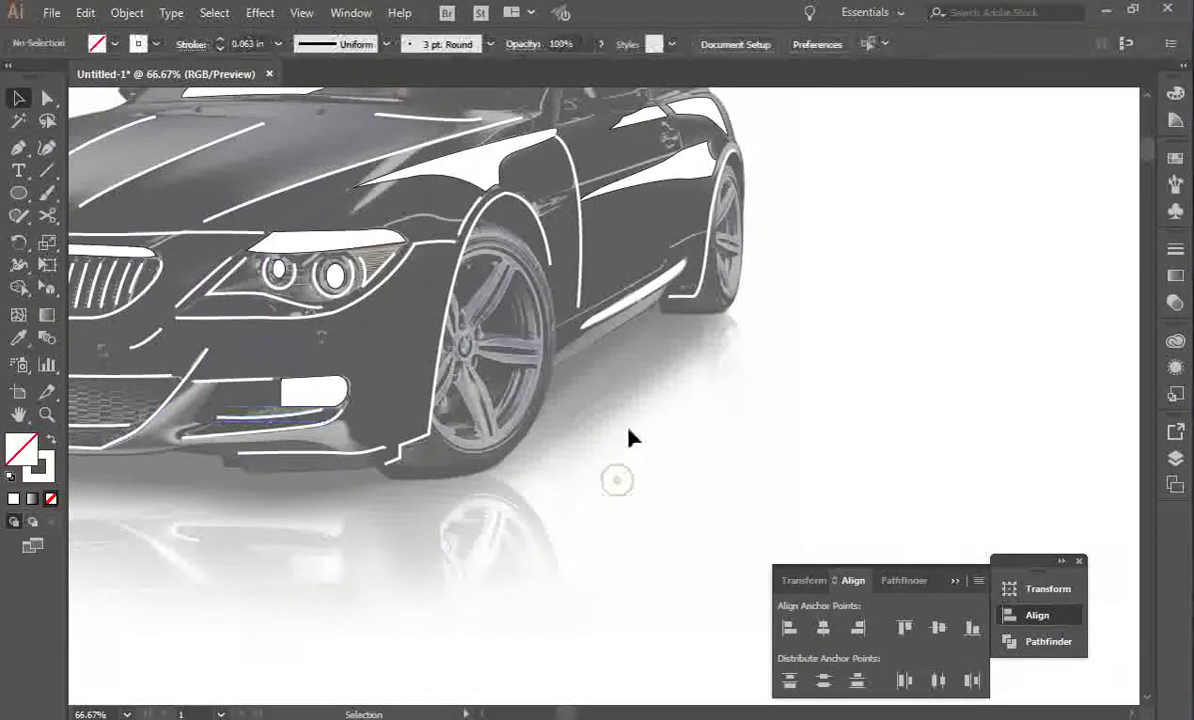
# Trace the door's bottom edge and rear edge with one white path, curving at the corner and ending below the filled side highlight.
pyautogui.click(18, 413)
pyautogui.moveTo(527, 319); pyautogui.dragTo(381, 333)
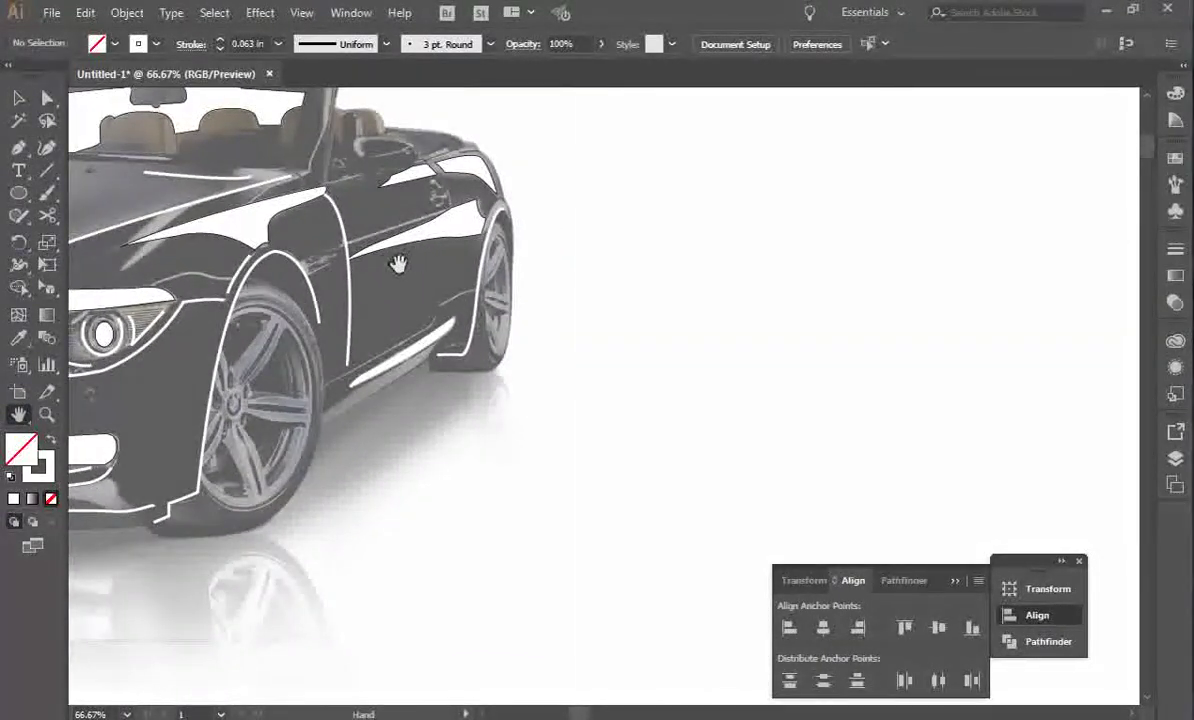
pyautogui.hotkey('ctrl', '=')
pyautogui.moveTo(361, 259); pyautogui.dragTo(322, 336)
pyautogui.click(18, 147)
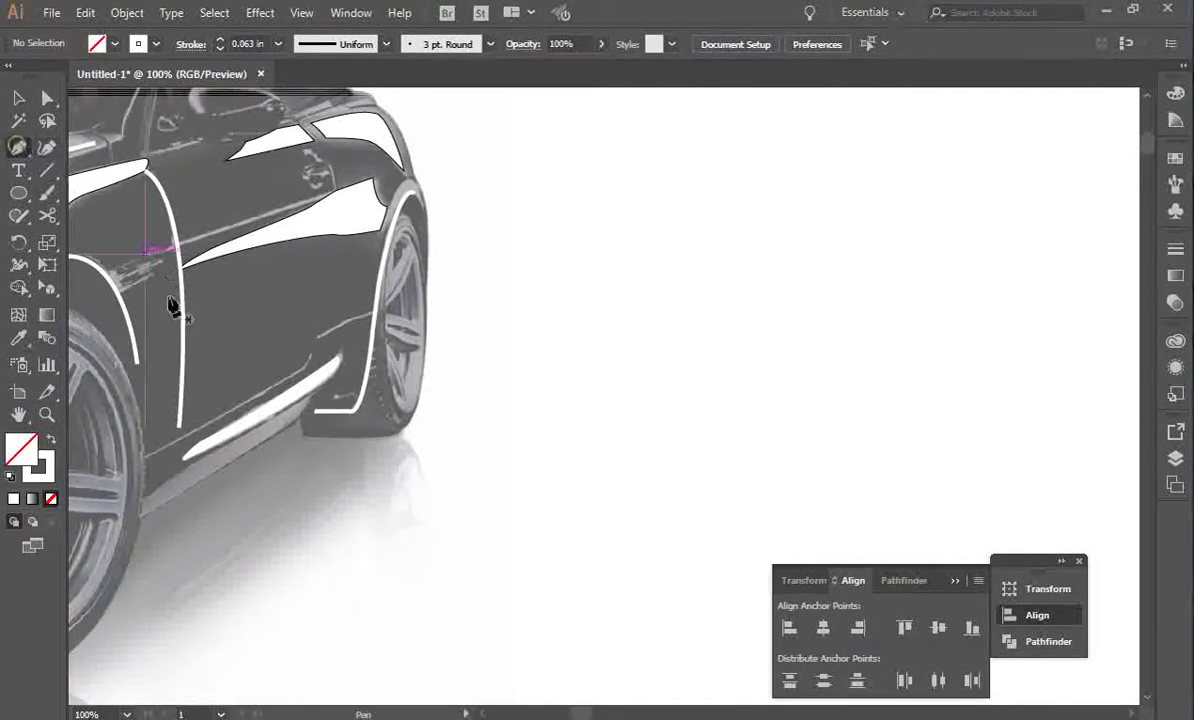
pyautogui.click(155, 452)
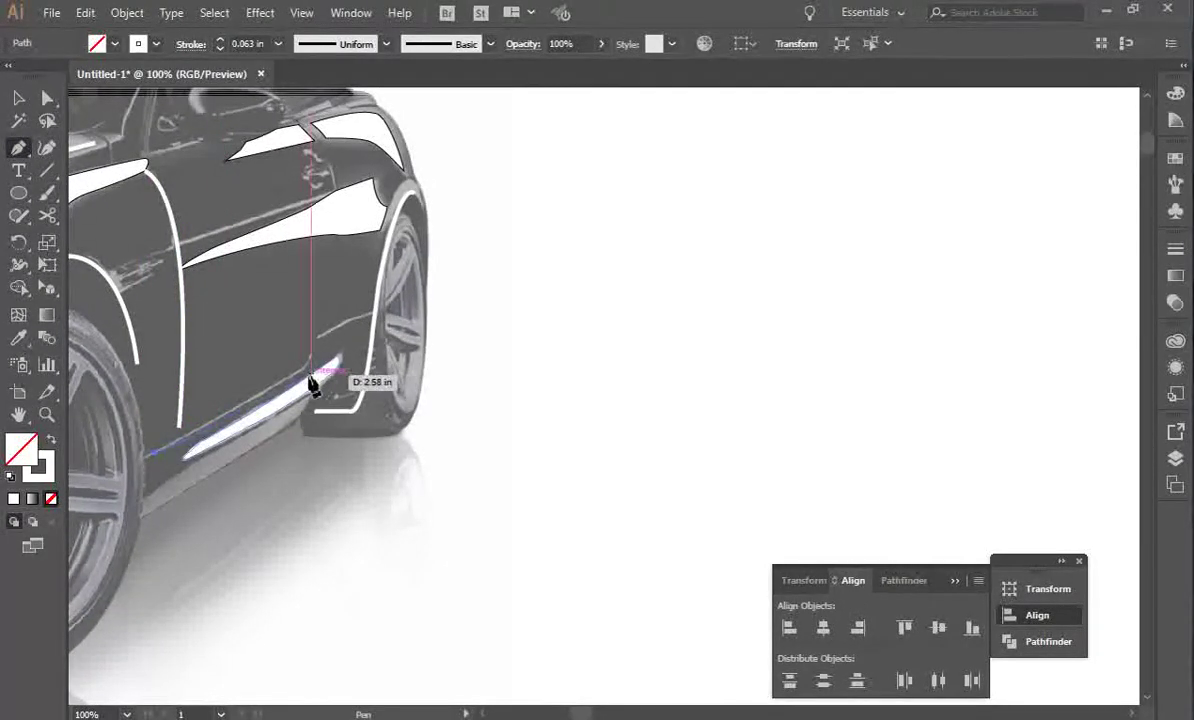
pyautogui.click(302, 373)
pyautogui.click(314, 342)
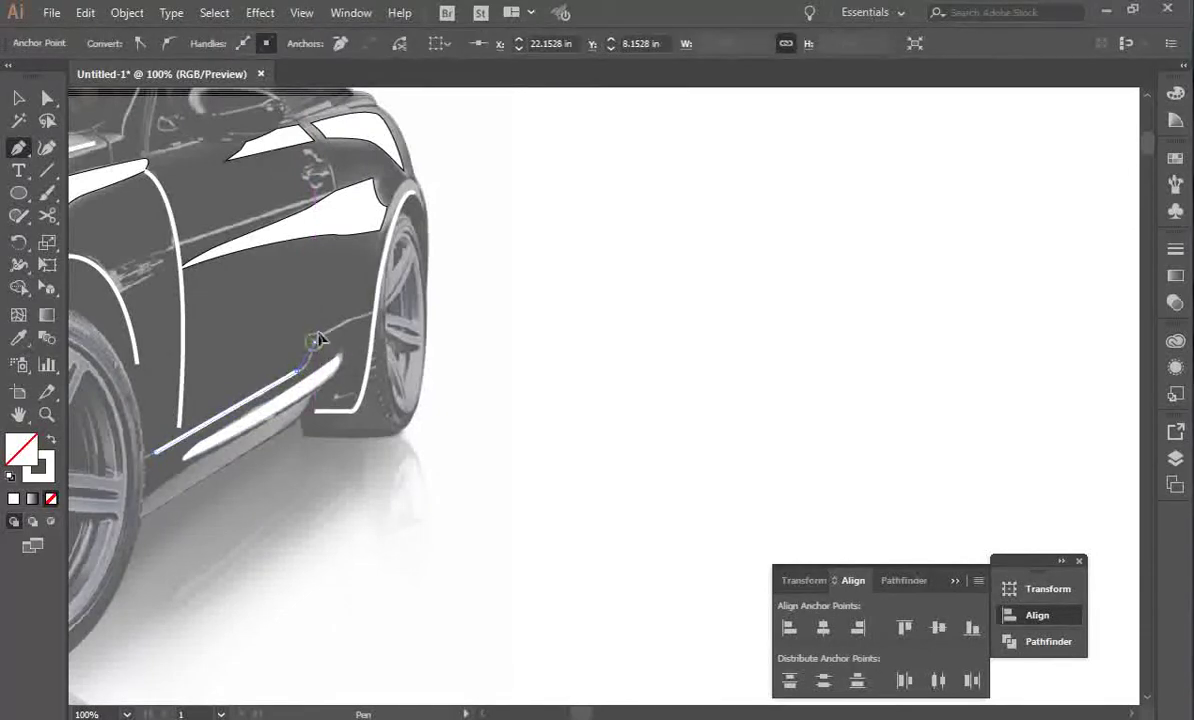
pyautogui.moveTo(319, 331); pyautogui.dragTo(336, 250)
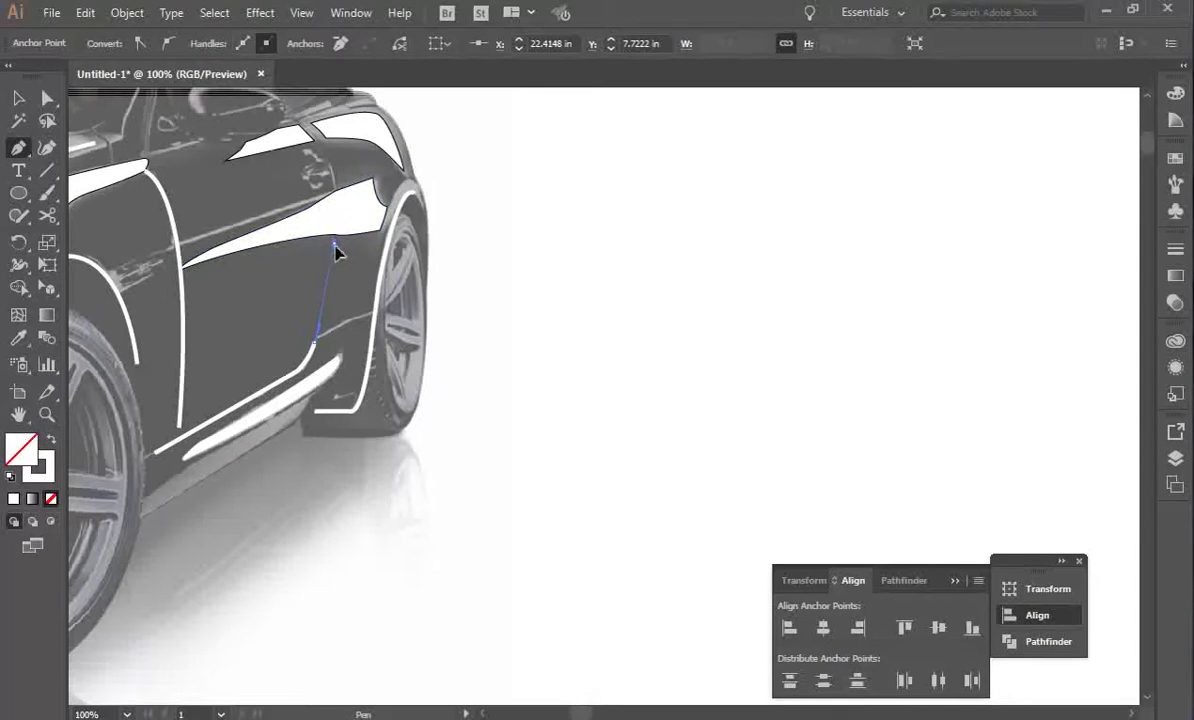
pyautogui.moveTo(338, 218); pyautogui.dragTo(338, 218)
pyautogui.press('v')
# Draw a short curved white 0.063 in stroke along the door's upper rear edge, between the two filled side highlights.
pyautogui.press('a')
pyautogui.click(316, 343)
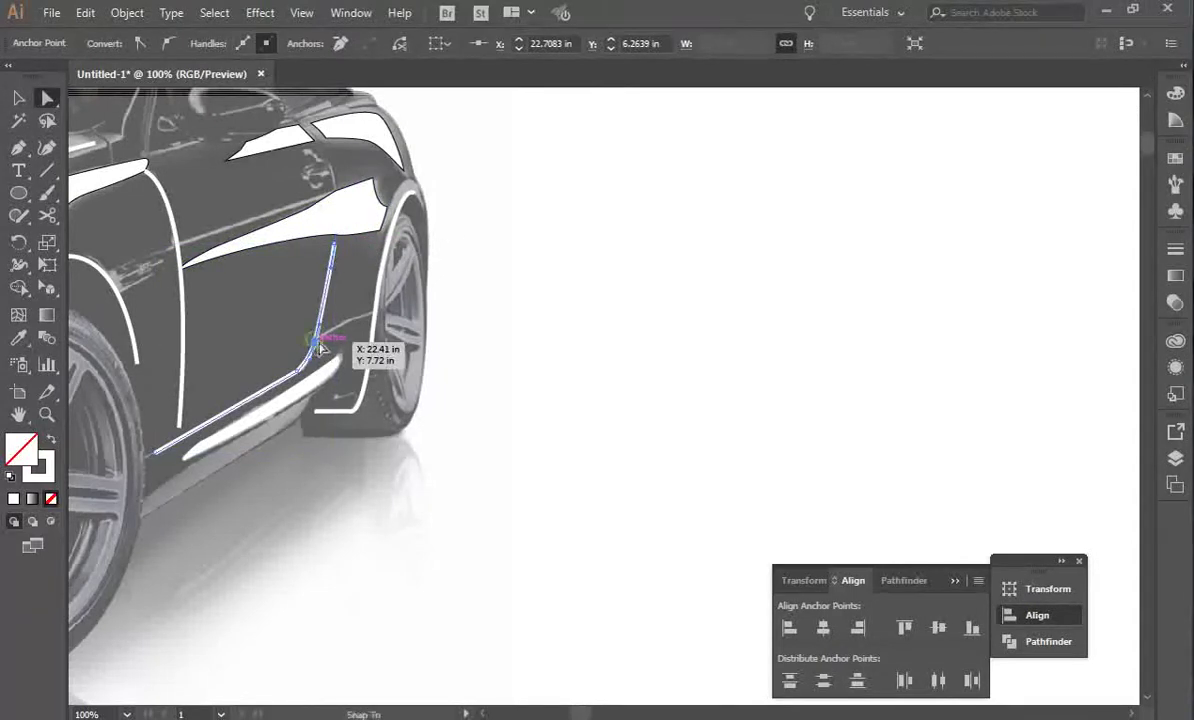
pyautogui.click(320, 348)
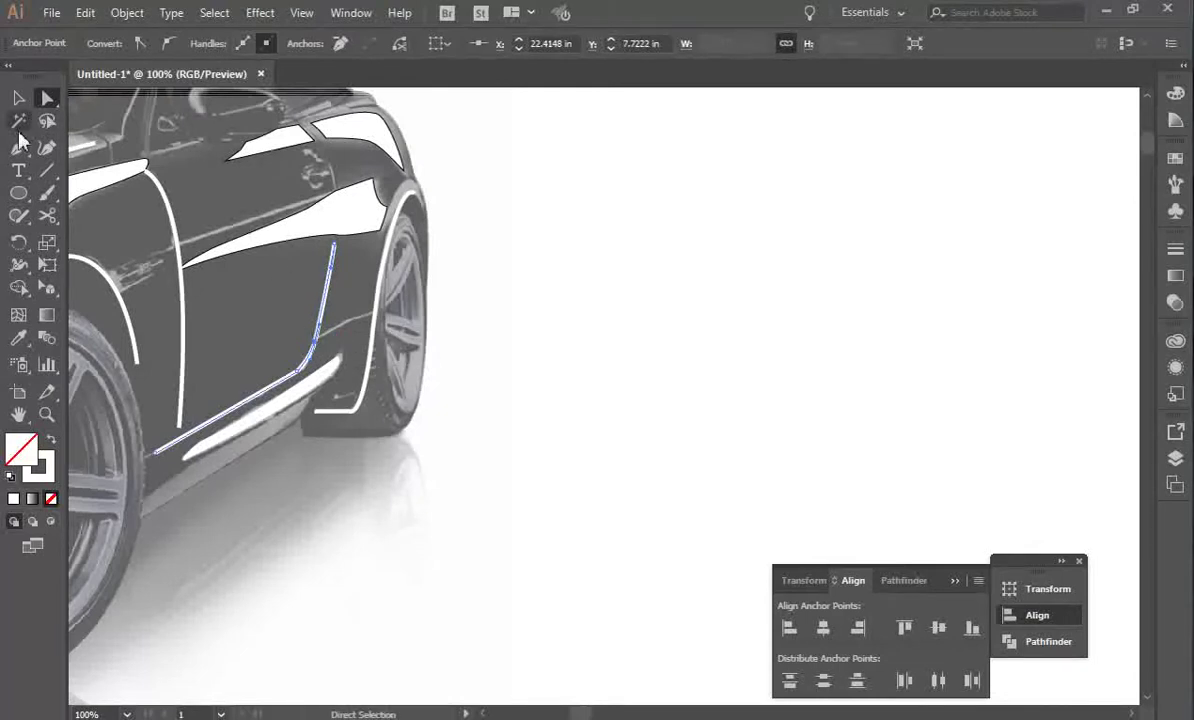
pyautogui.click(19, 145)
pyautogui.click(321, 143)
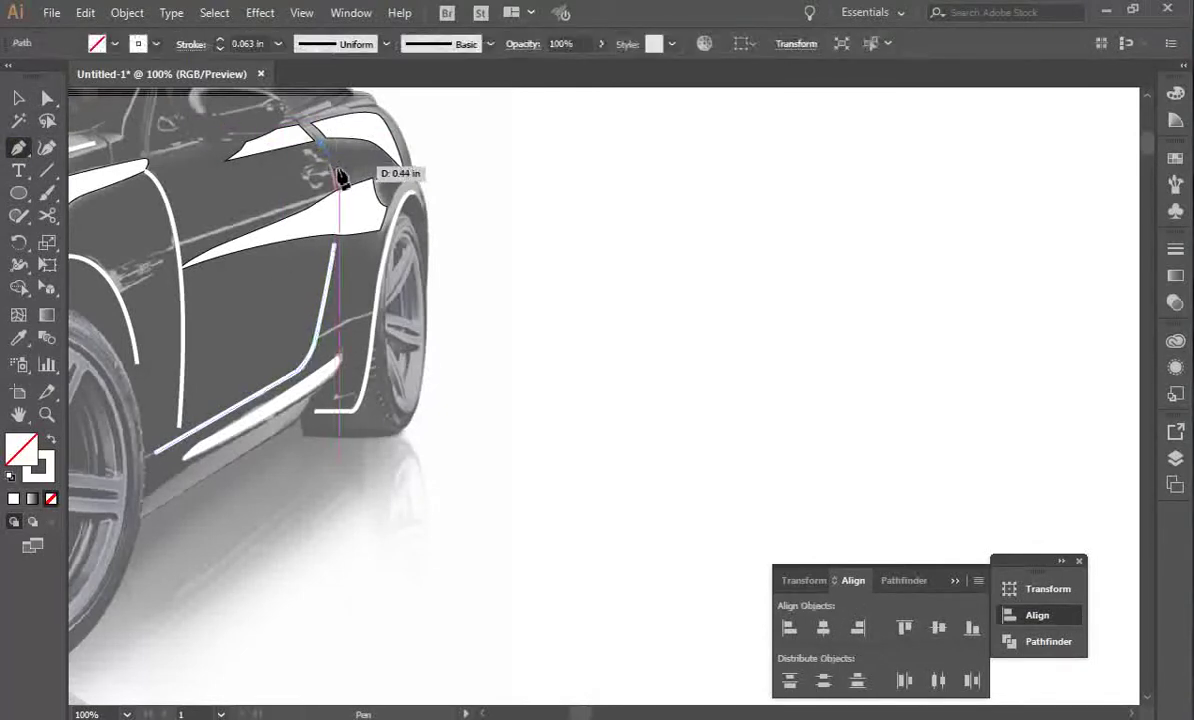
pyautogui.moveTo(334, 178); pyautogui.dragTo(335, 190)
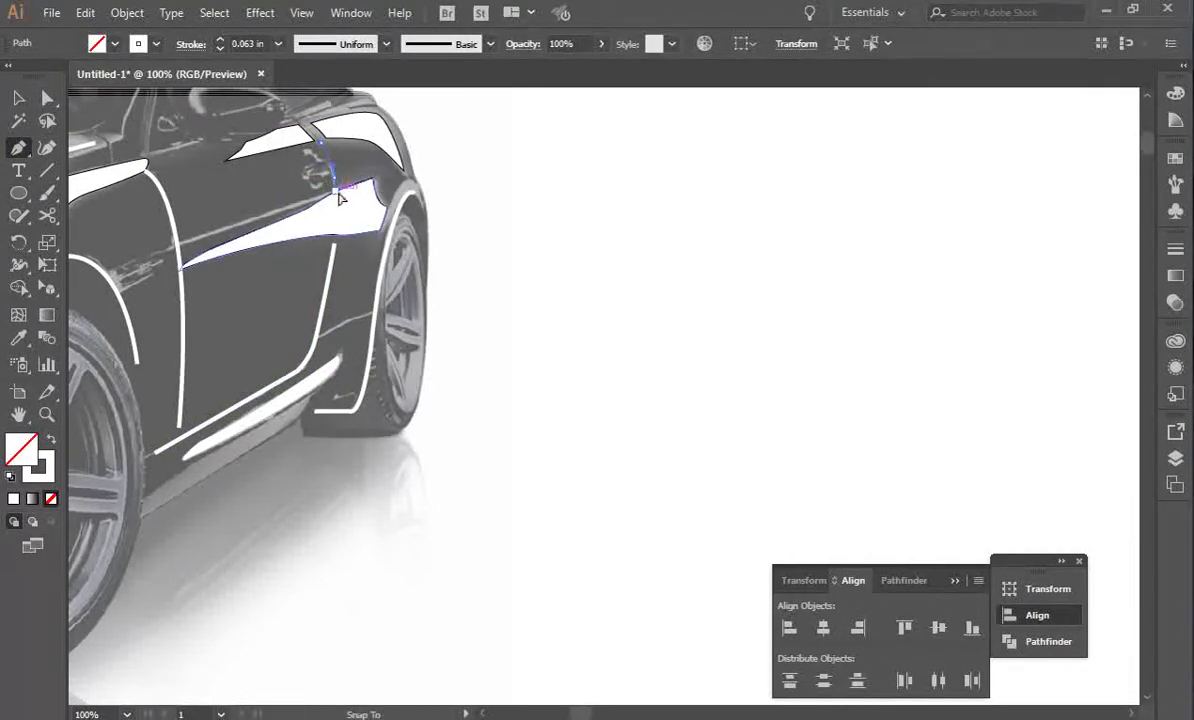
pyautogui.press('v')
pyautogui.click(512, 199)
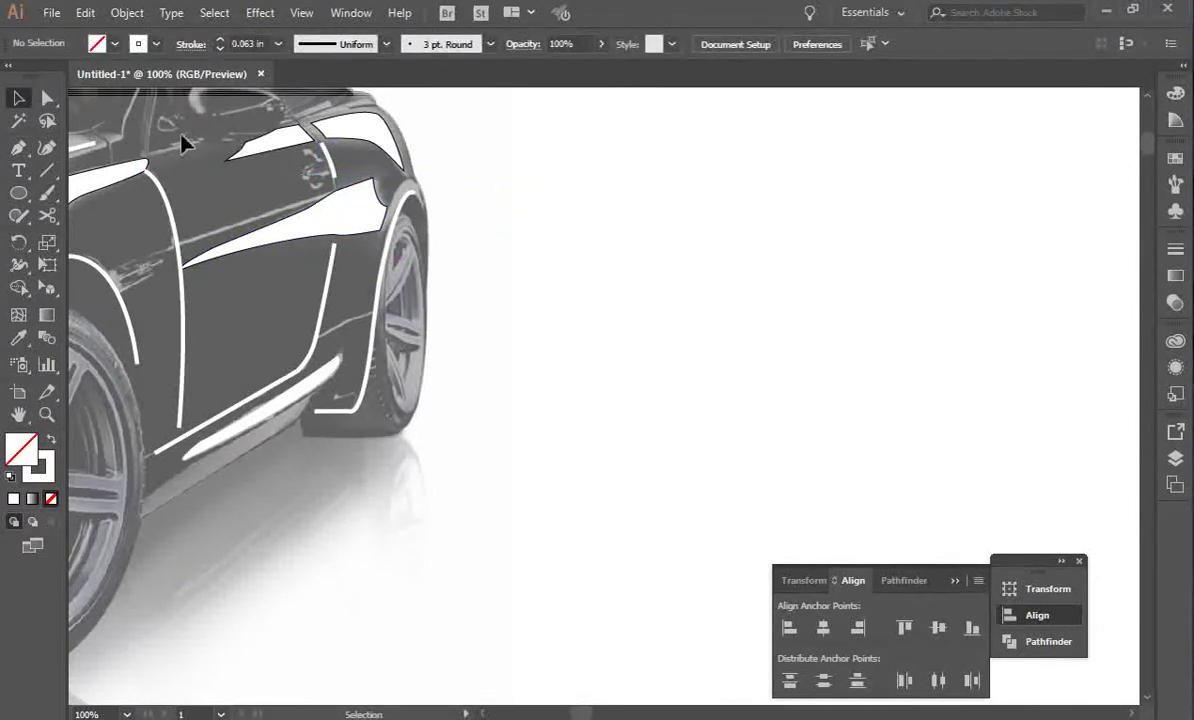
pyautogui.click(18, 147)
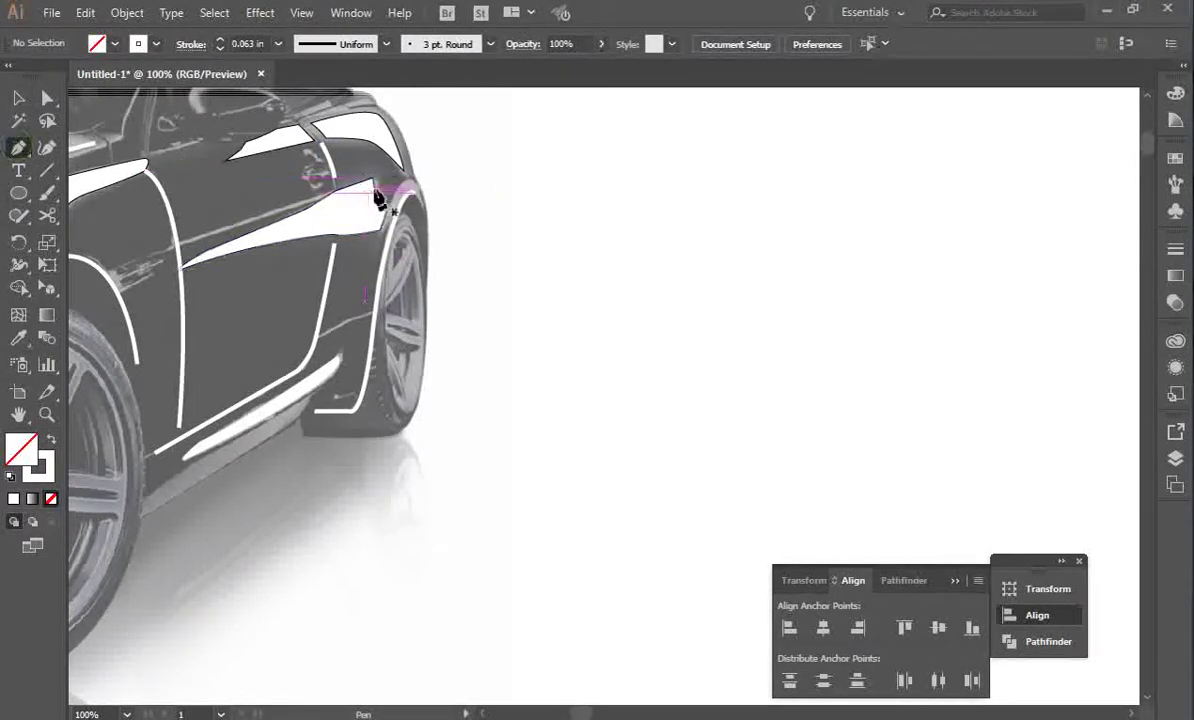
pyautogui.click(298, 181)
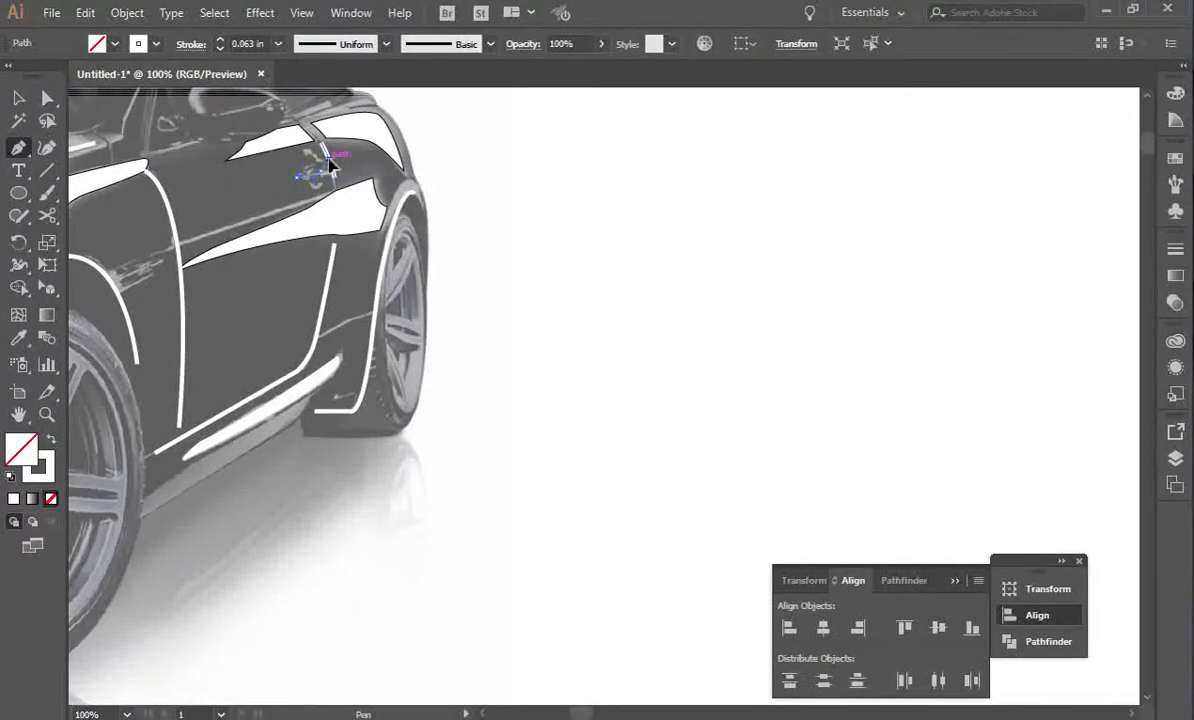
pyautogui.moveTo(329, 159); pyautogui.dragTo(330, 160)
pyautogui.press('v')
pyautogui.click(475, 194)
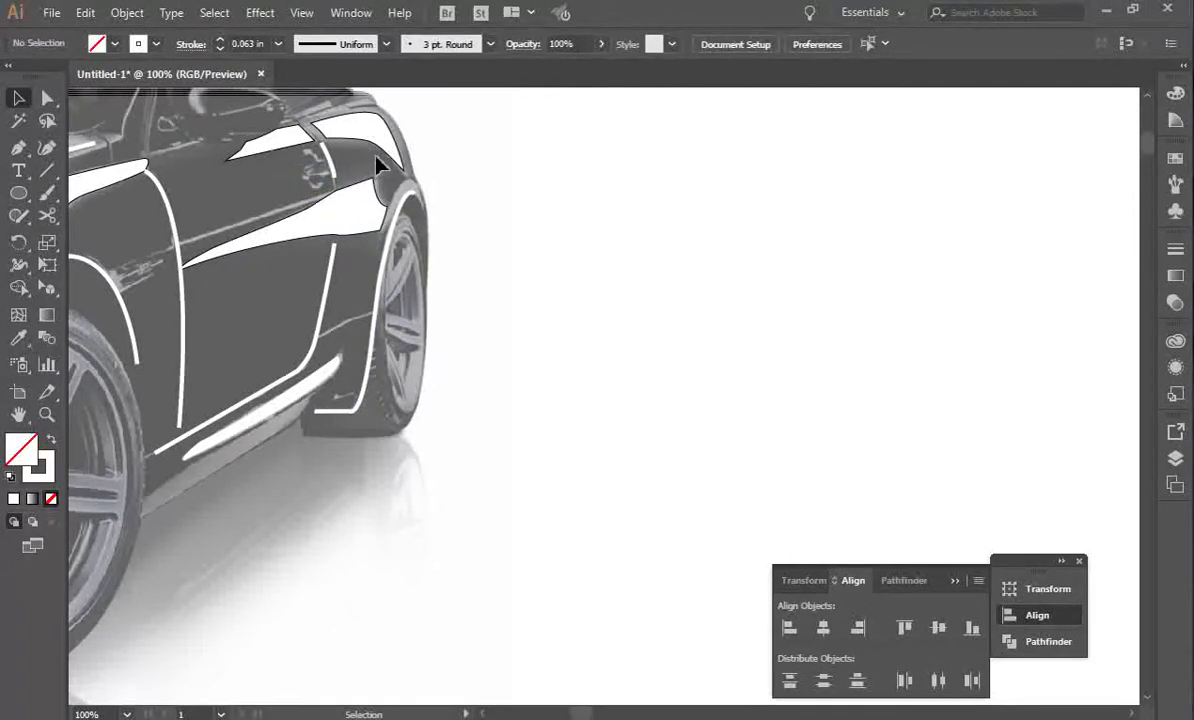
# Draw a short straight white stroke along the door handle bar, up to the door's rear edge.
pyautogui.hotkey('ctrl', '+')
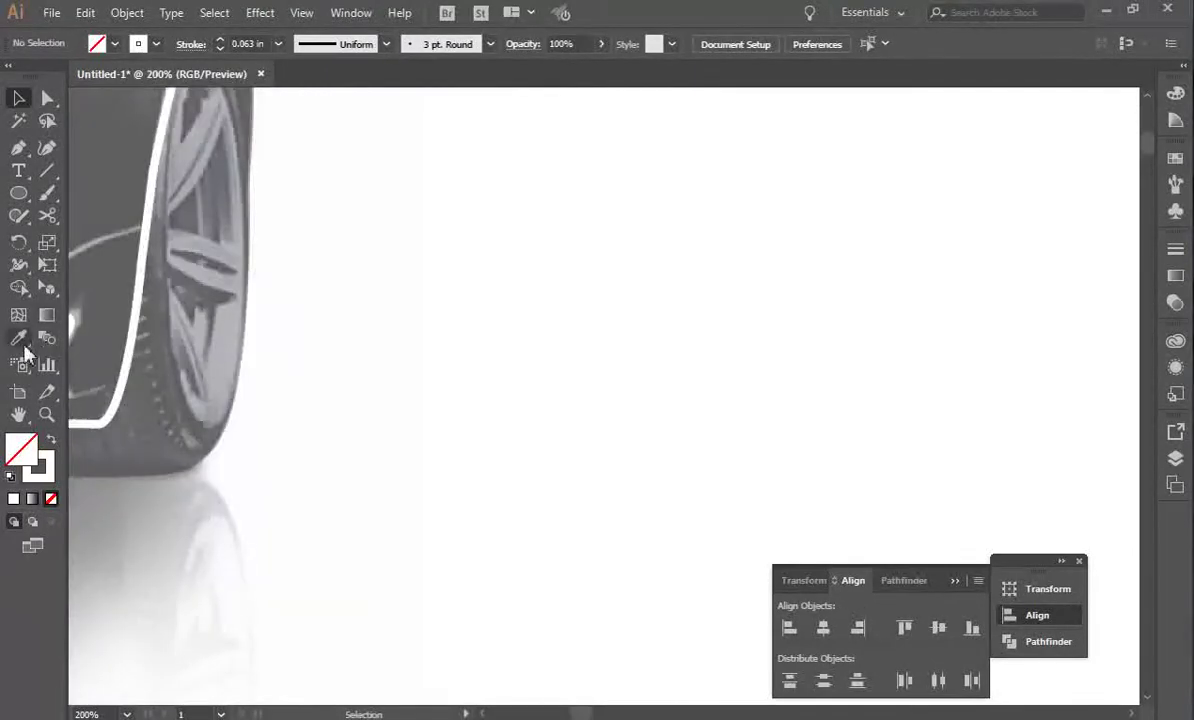
pyautogui.click(18, 414)
pyautogui.moveTo(254, 242); pyautogui.dragTo(245, 200)
pyautogui.moveTo(19, 147); pyautogui.dragTo(104, 155)
pyautogui.moveTo(299, 250); pyautogui.dragTo(255, 263)
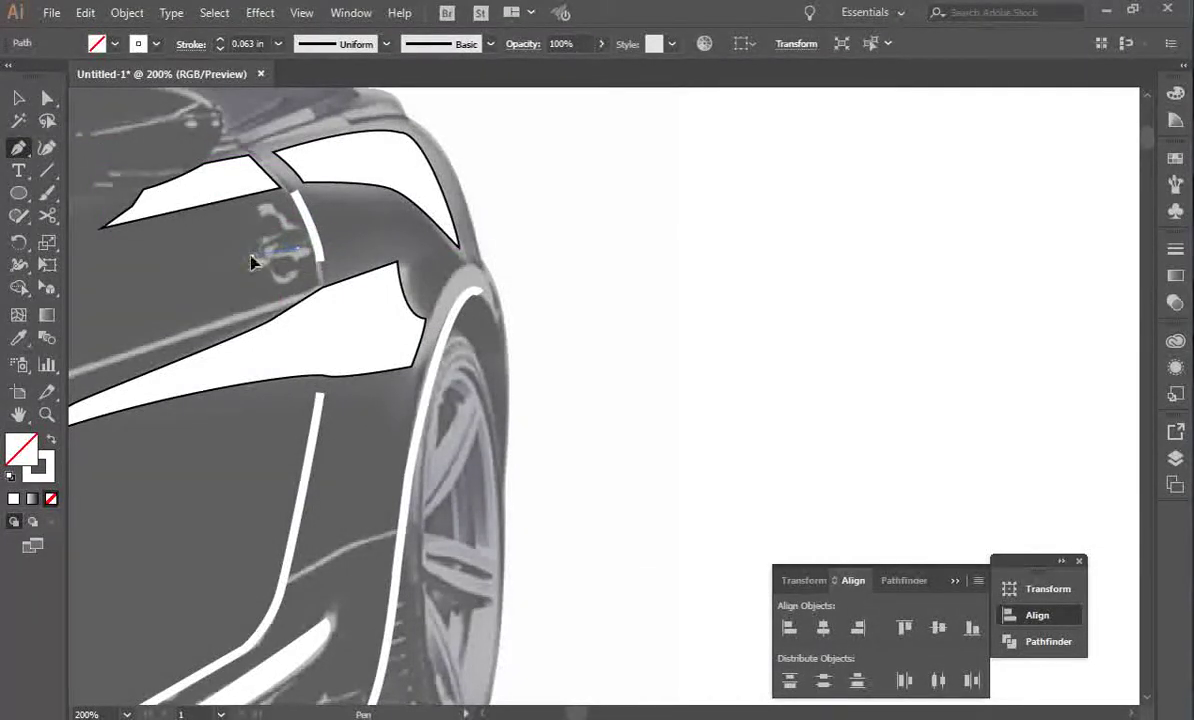
pyautogui.click(251, 257)
pyautogui.press('v')
# Draw a small white U-shaped curve beneath the door handle bar for the handle recess.
pyautogui.click(21, 148)
pyautogui.click(20, 147)
pyautogui.moveTo(288, 263); pyautogui.dragTo(354, 248)
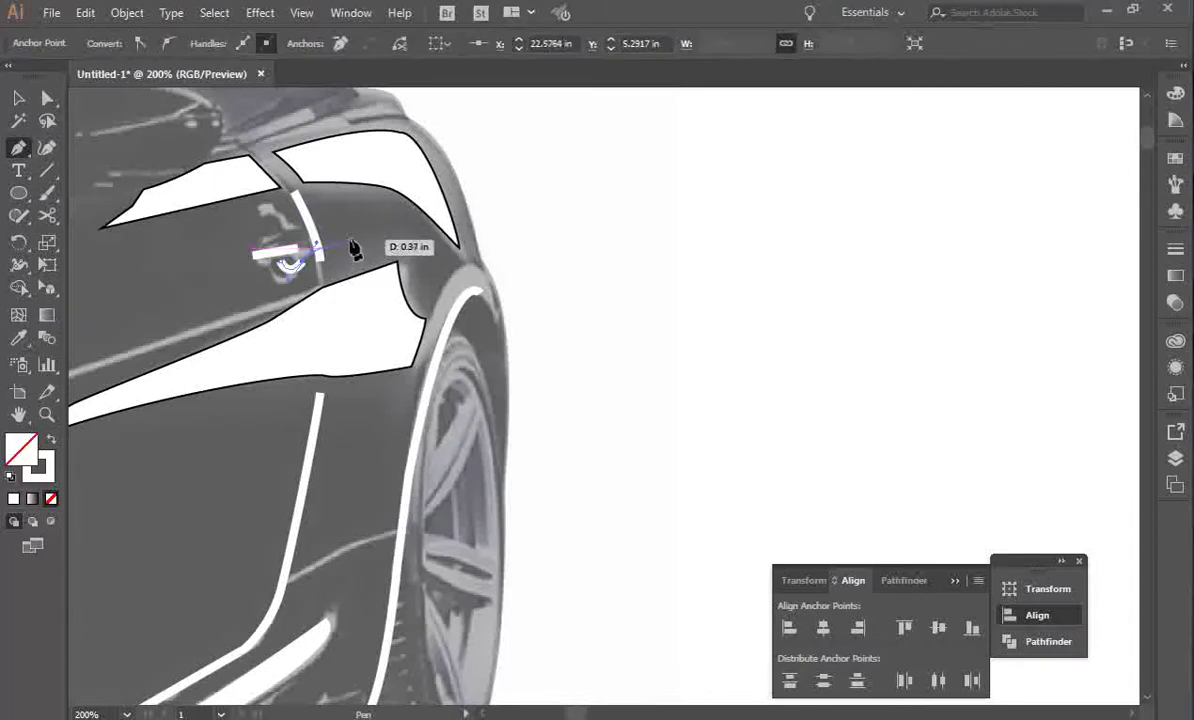
pyautogui.press('v')
pyautogui.click(589, 298)
# Outline the side vent behind the front wheel arch with a white open path rounded at its rear end.
pyautogui.hotkey('ctrl', '-')
pyautogui.hotkey('ctrl', '-')
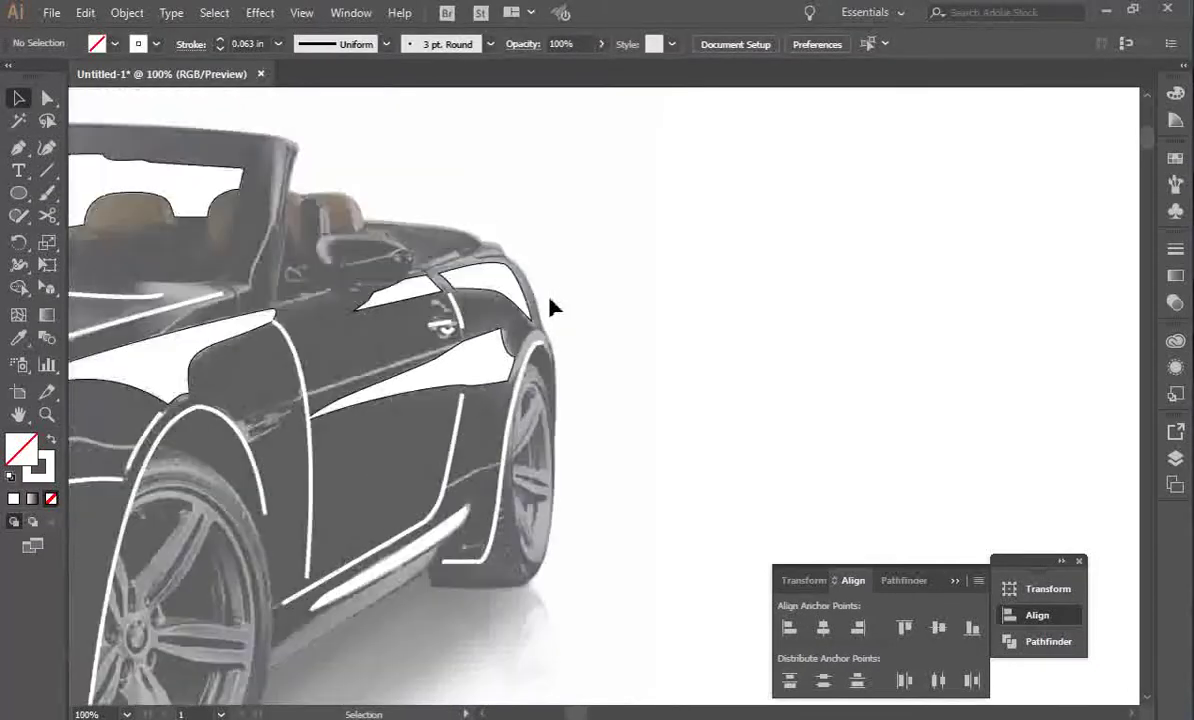
pyautogui.hotkey('ctrl', '-')
pyautogui.hotkey('ctrl', '-')
pyautogui.hotkey('ctrl', '-')
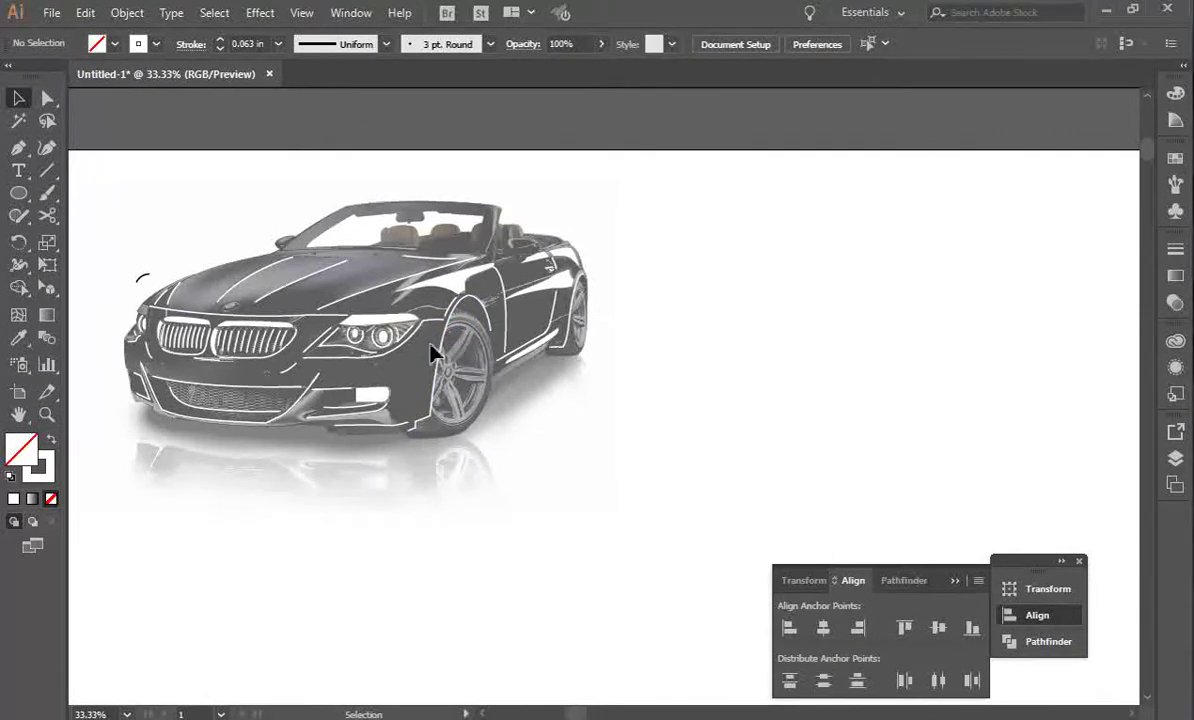
pyautogui.hotkey('ctrl', '+')
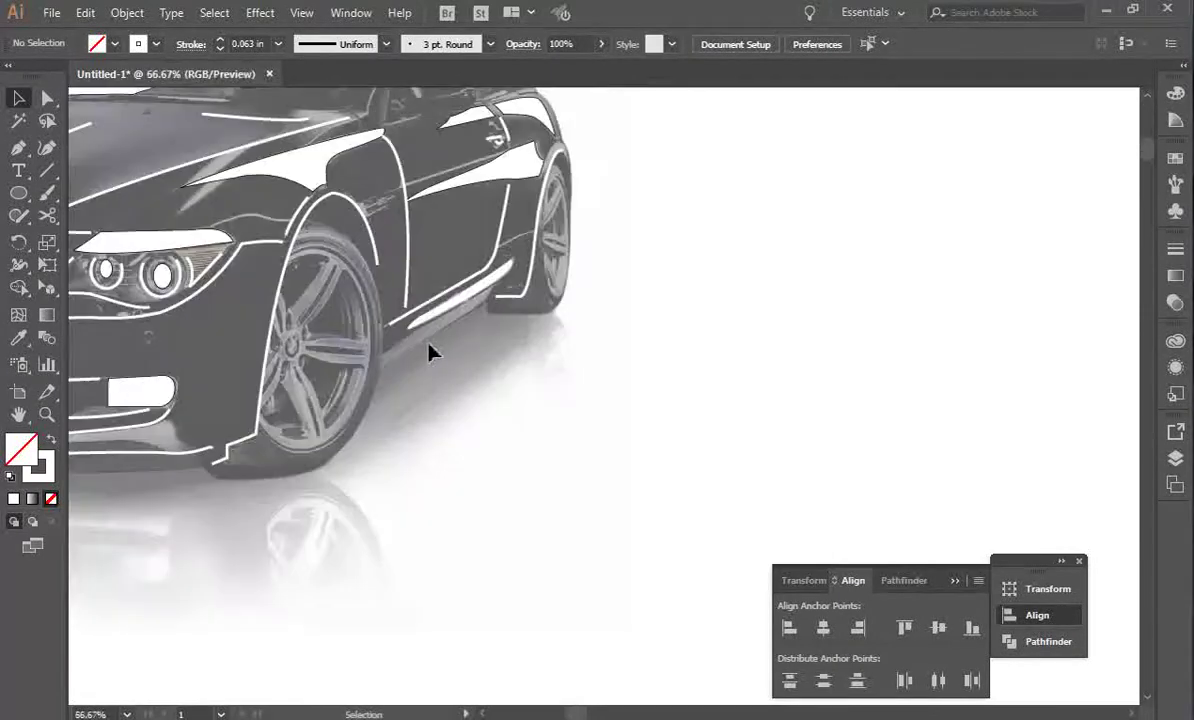
pyautogui.click(18, 413)
pyautogui.moveTo(362, 343); pyautogui.dragTo(299, 371)
pyautogui.hotkey('ctrl', '+')
pyautogui.hotkey('ctrl', '+')
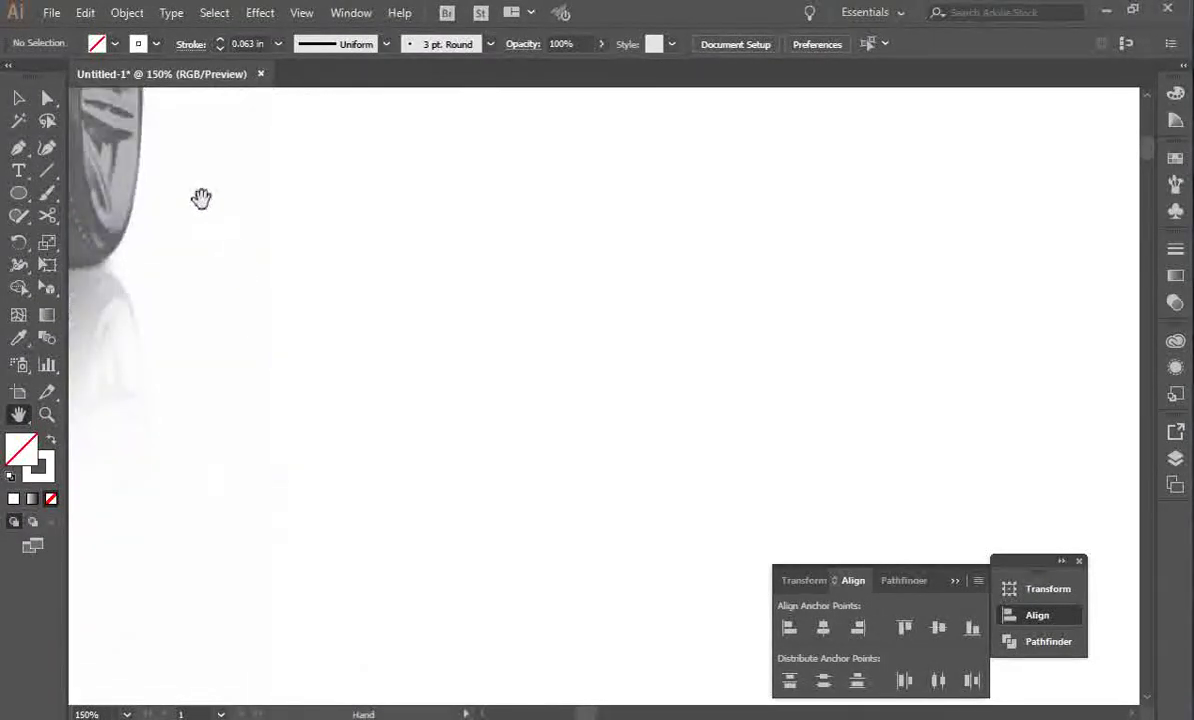
pyautogui.moveTo(200, 195); pyautogui.dragTo(480, 341)
pyautogui.moveTo(283, 218); pyautogui.dragTo(408, 262)
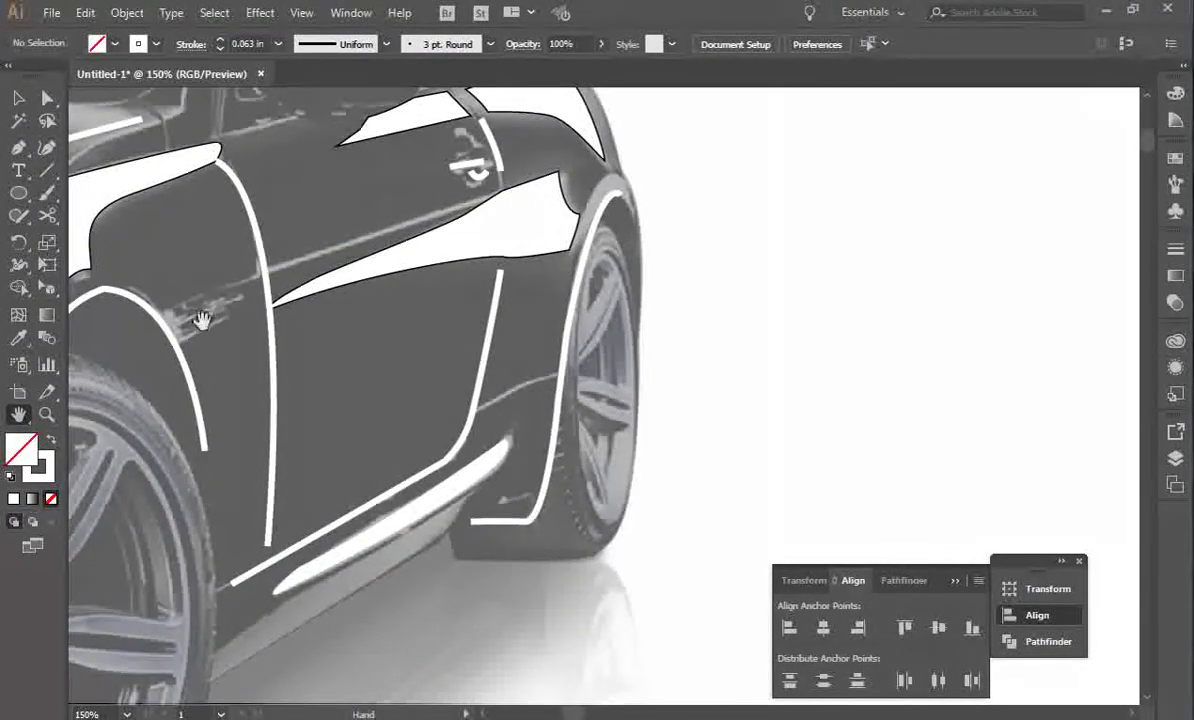
pyautogui.click(16, 150)
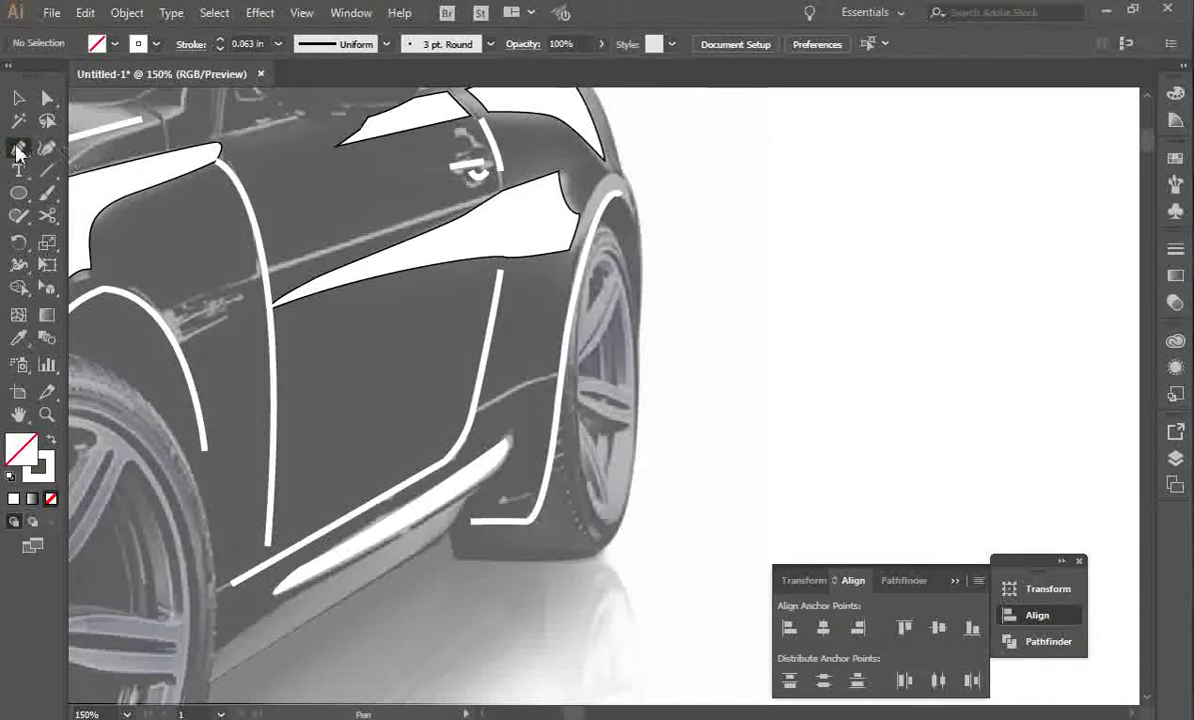
pyautogui.click(176, 311)
pyautogui.click(244, 298)
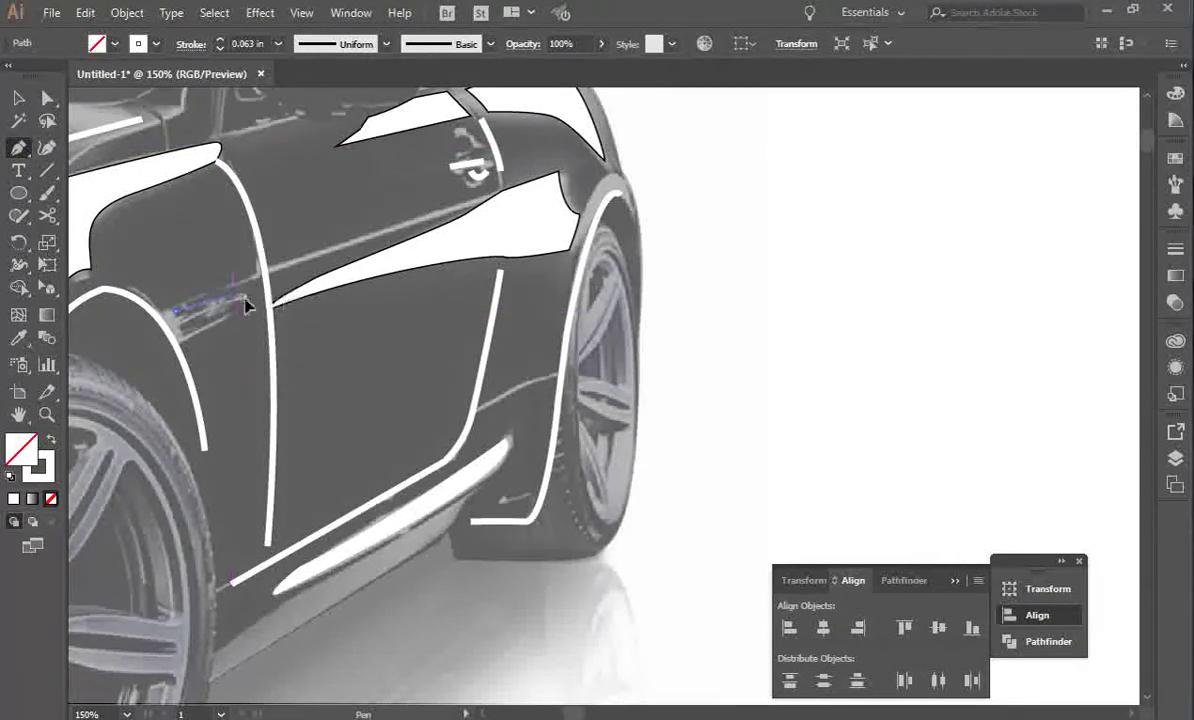
pyautogui.moveTo(250, 302); pyautogui.dragTo(139, 354)
pyautogui.click(177, 316)
pyautogui.press('v')
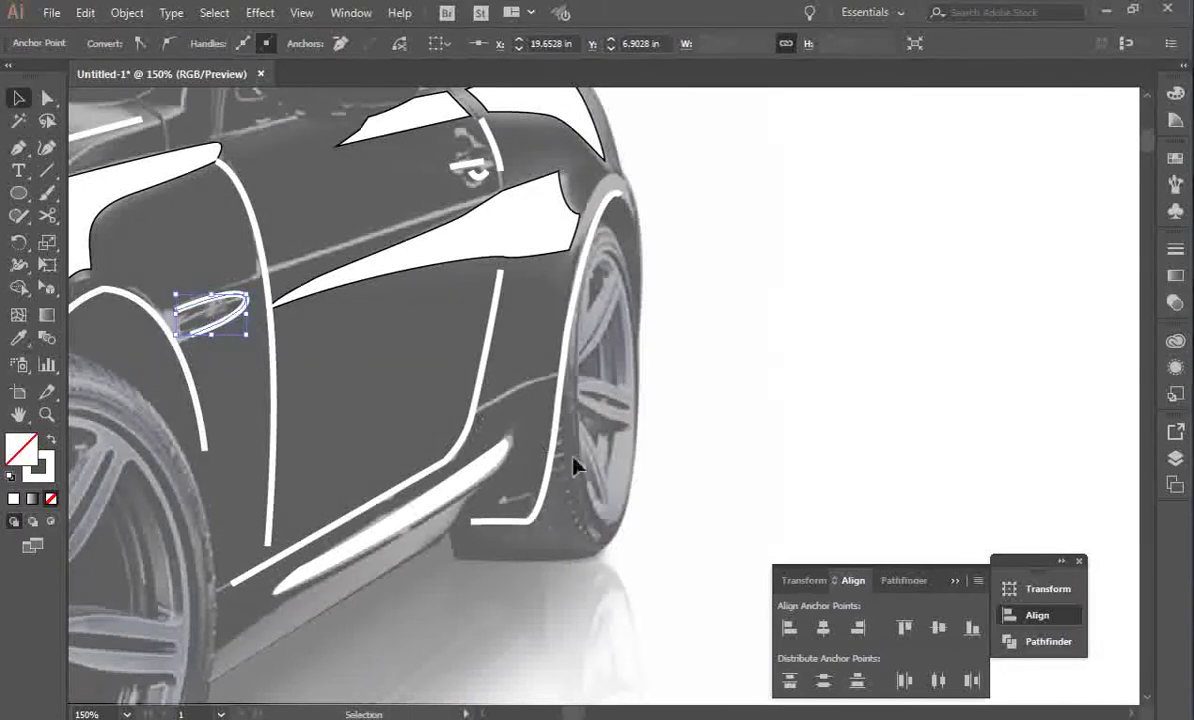
pyautogui.click(700, 515)
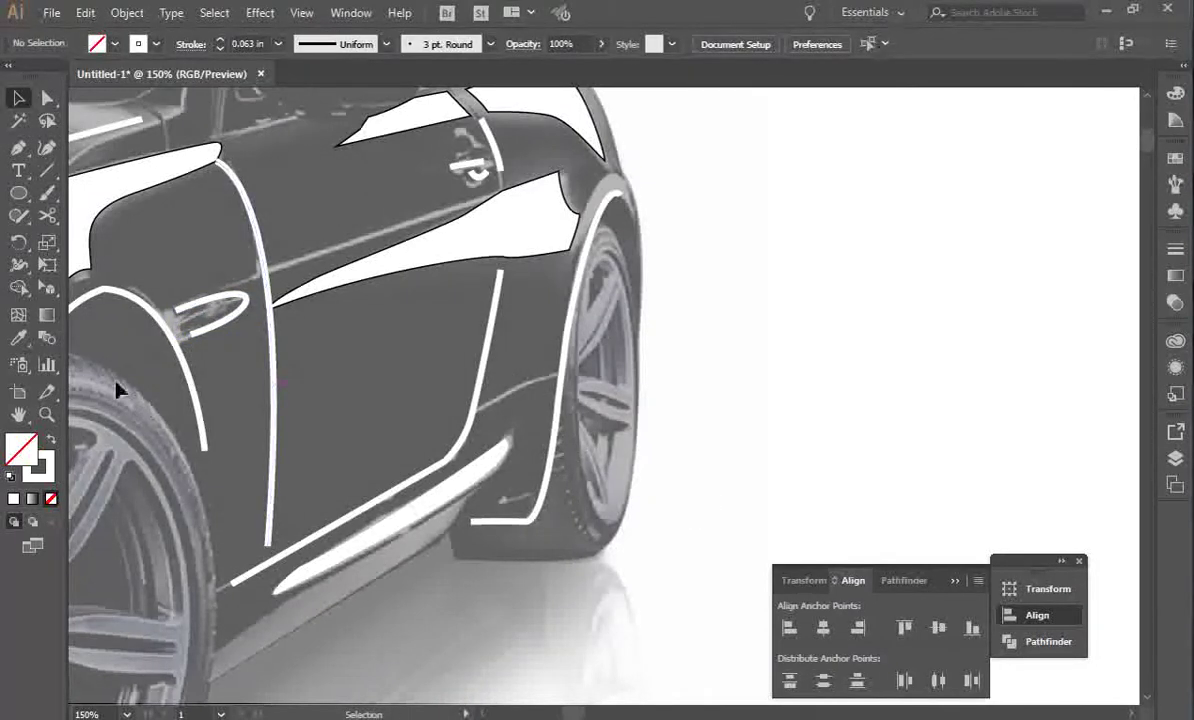
# Draw a short curved white stroke at the rear end of the side sill, beside the rear wheel arch line.
pyautogui.click(21, 148)
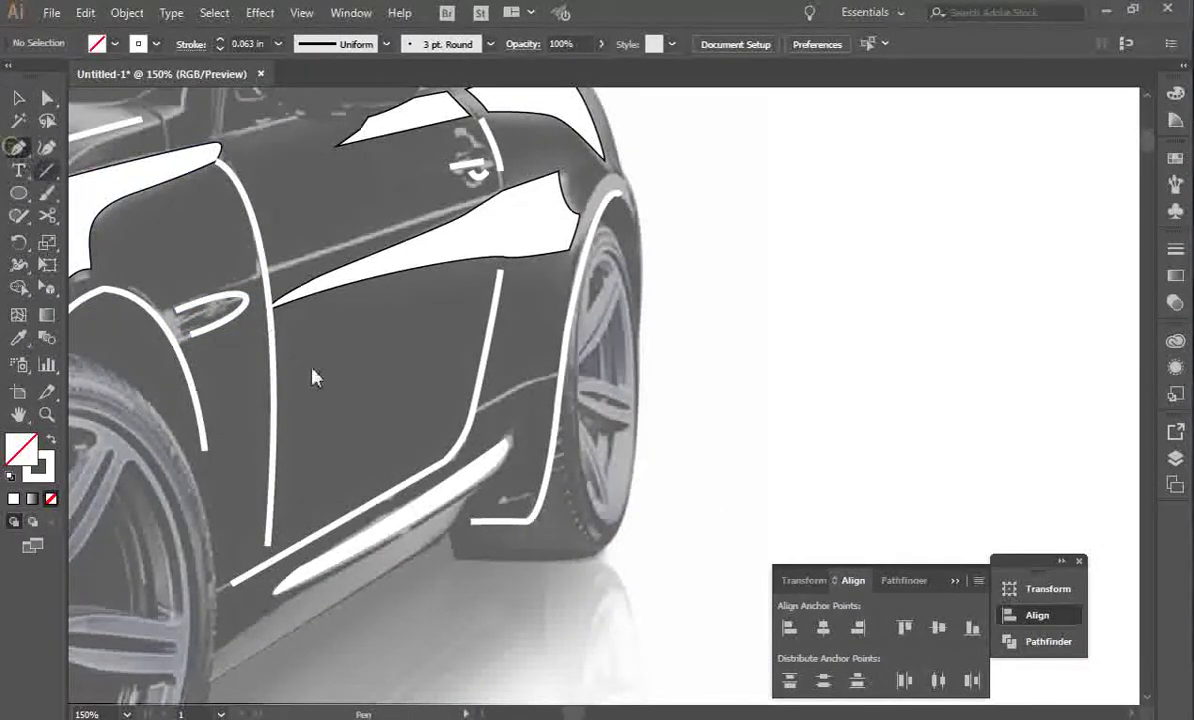
pyautogui.moveTo(467, 508); pyautogui.dragTo(460, 532)
pyautogui.press('ctrl')
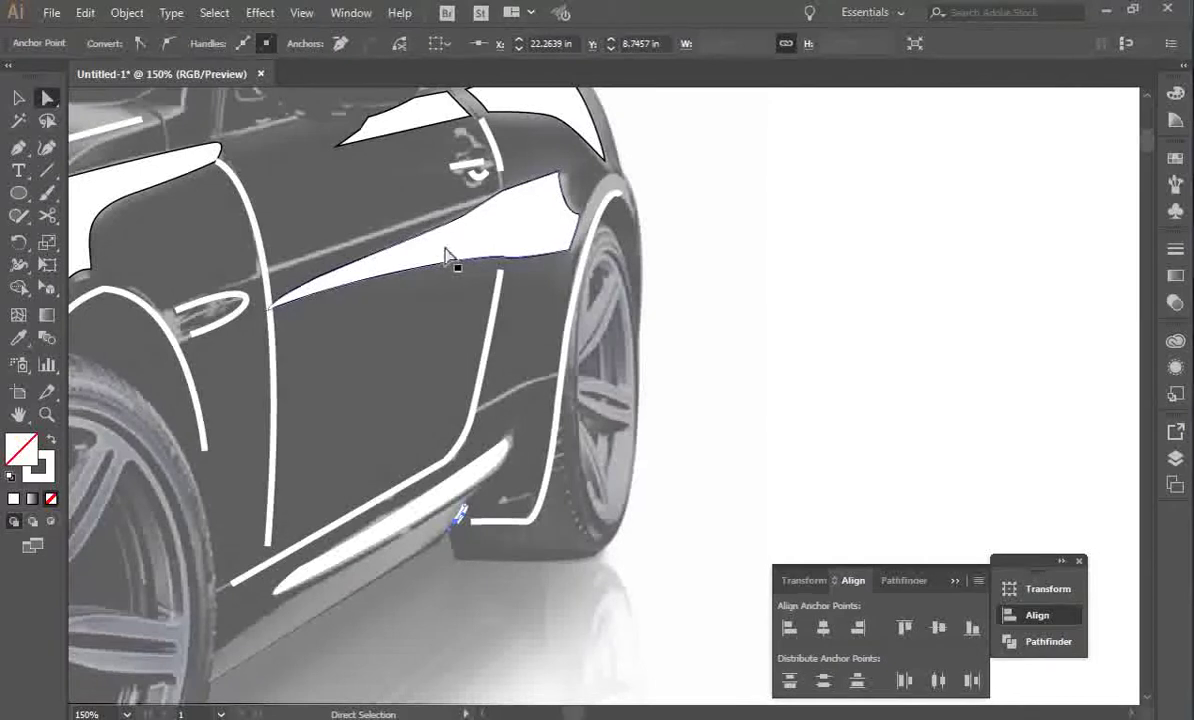
# Examine the traced strokes along the side sill and across the whole car.
pyautogui.hotkey('ctrl', '=')
pyautogui.hotkey('ctrl', '=')
pyautogui.hotkey('ctrl', '=')
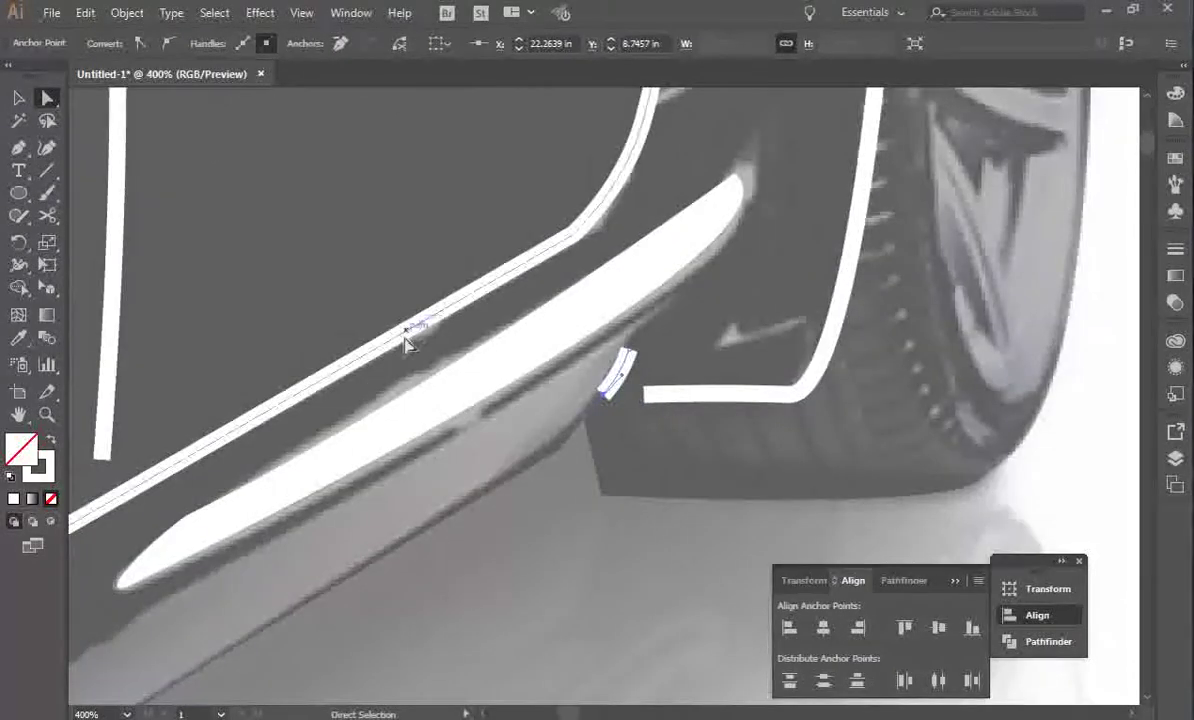
pyautogui.hotkey('ctrl', '-')
pyautogui.hotkey('ctrl', '-')
pyautogui.hotkey('ctrl', '-')
pyautogui.hotkey('ctrl', '-')
pyautogui.hotkey('ctrl', '=')
pyautogui.hotkey('ctrl', '=')
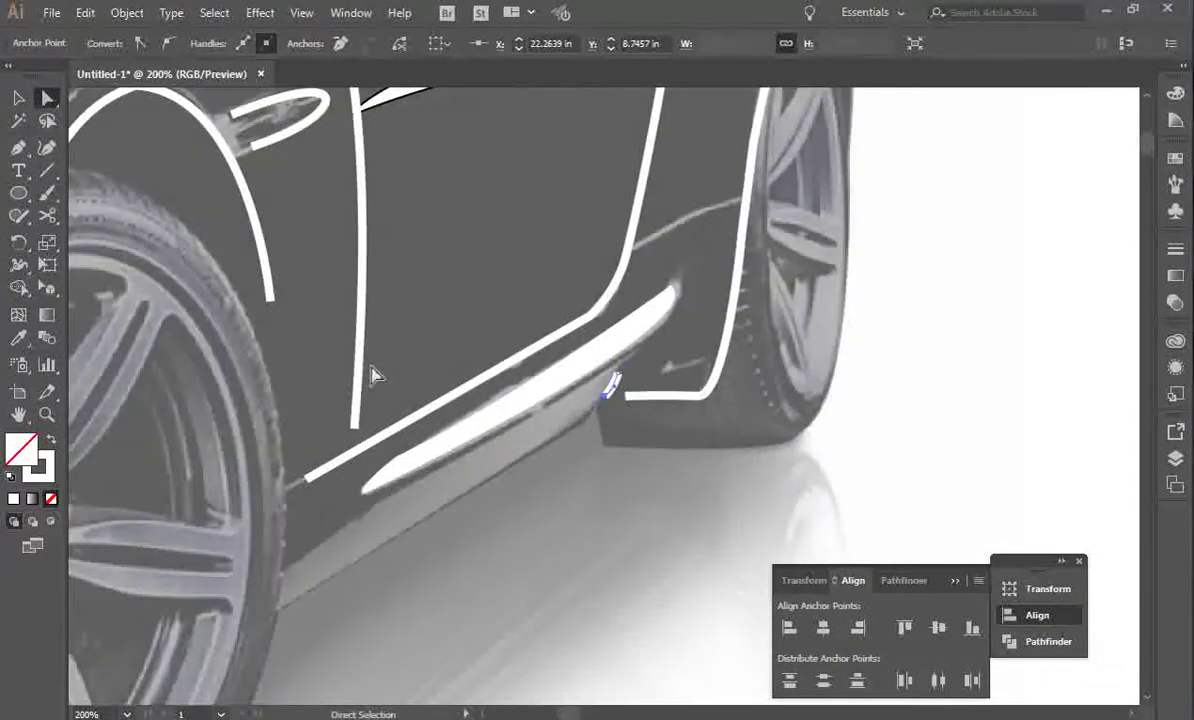
pyautogui.hotkey('ctrl', '=')
pyautogui.hotkey('ctrl', '=')
pyautogui.hotkey('ctrl', '=')
pyautogui.hotkey('ctrl', '-')
pyautogui.hotkey('ctrl', '-')
pyautogui.hotkey('ctrl', '-')
pyautogui.hotkey('ctrl', '-')
pyautogui.hotkey('ctrl', '-')
pyautogui.hotkey('ctrl', '-')
pyautogui.hotkey('ctrl', '-')
pyautogui.hotkey('ctrl', '-')
pyautogui.hotkey('ctrl', '-')
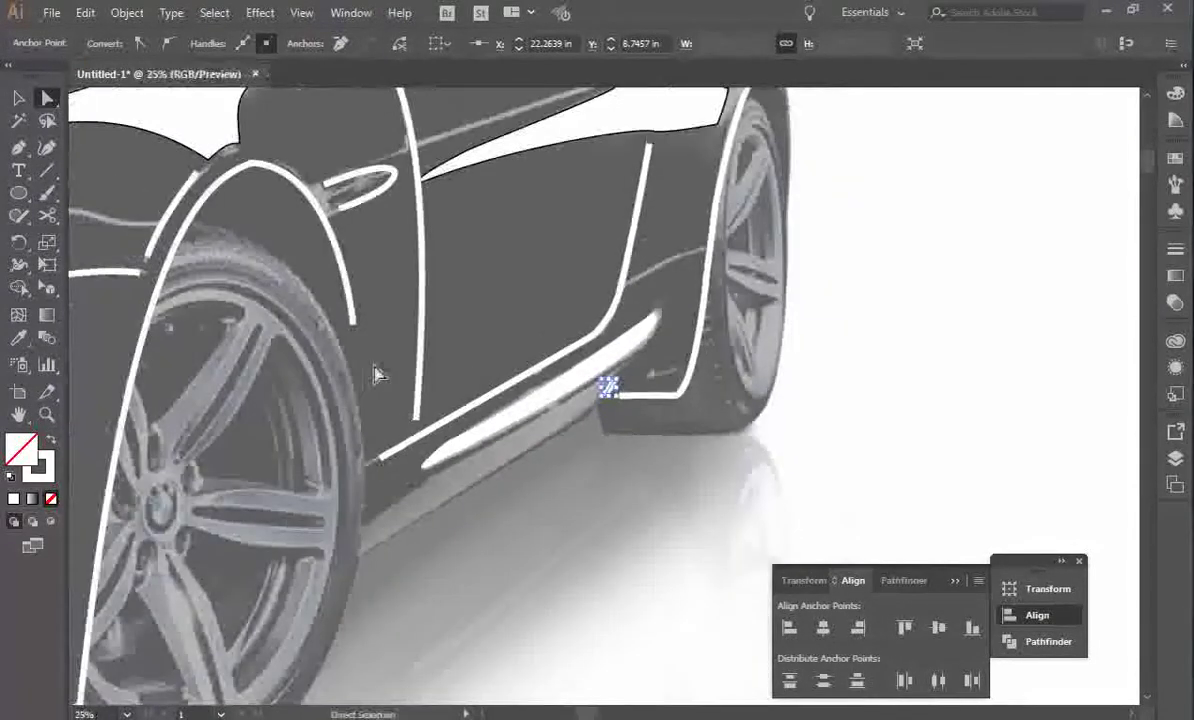
pyautogui.click(18, 412)
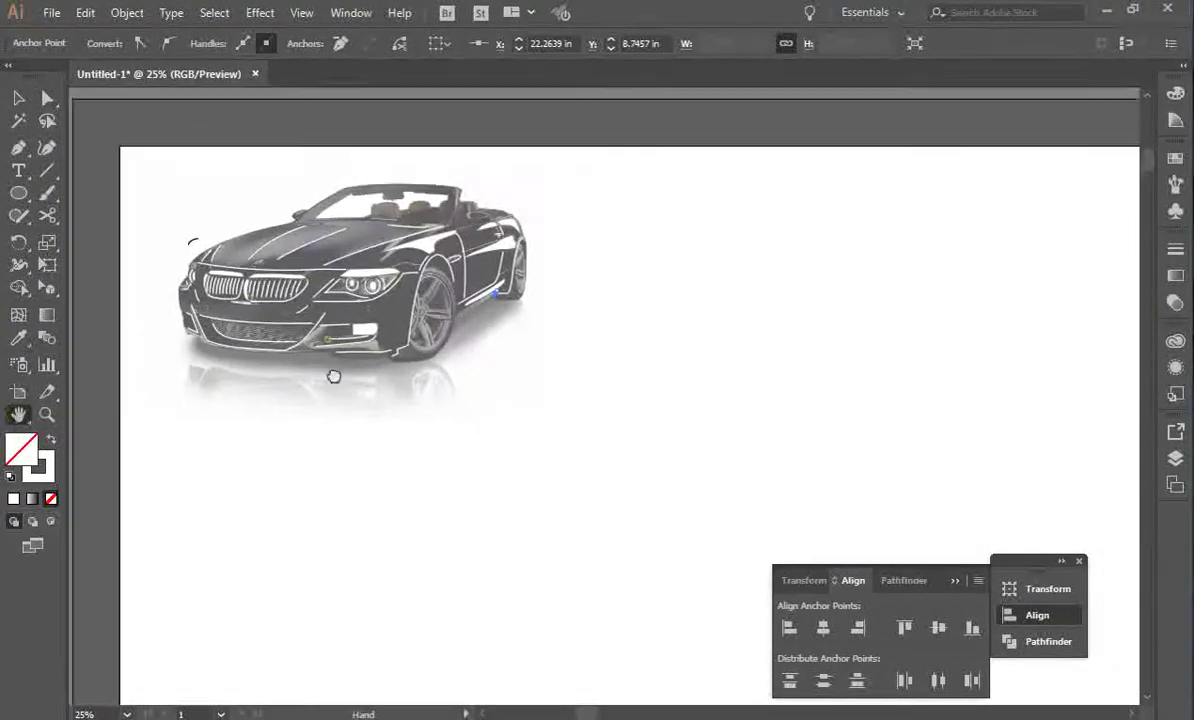
pyautogui.hotkey('ctrl', '=')
pyautogui.hotkey('ctrl', '=')
pyautogui.hotkey('ctrl', '=')
pyautogui.hotkey('ctrl', '=')
pyautogui.hotkey('ctrl', '=')
pyautogui.hotkey('ctrl', '=')
pyautogui.hotkey('ctrl', '=')
pyautogui.hotkey('ctrl', '-')
pyautogui.hotkey('ctrl', '-')
pyautogui.hotkey('ctrl', '-')
pyautogui.hotkey('ctrl', '-')
pyautogui.hotkey('ctrl', '=')
pyautogui.hotkey('ctrl', '=')
# Draw an arched white 0.063 in stroke over the dark dashboard hump below the middle headrest, behind the windshield.
pyautogui.moveTo(444, 193); pyautogui.dragTo(517, 544)
pyautogui.moveTo(460, 312); pyautogui.dragTo(478, 376)
pyautogui.press('v')
pyautogui.click(493, 341)
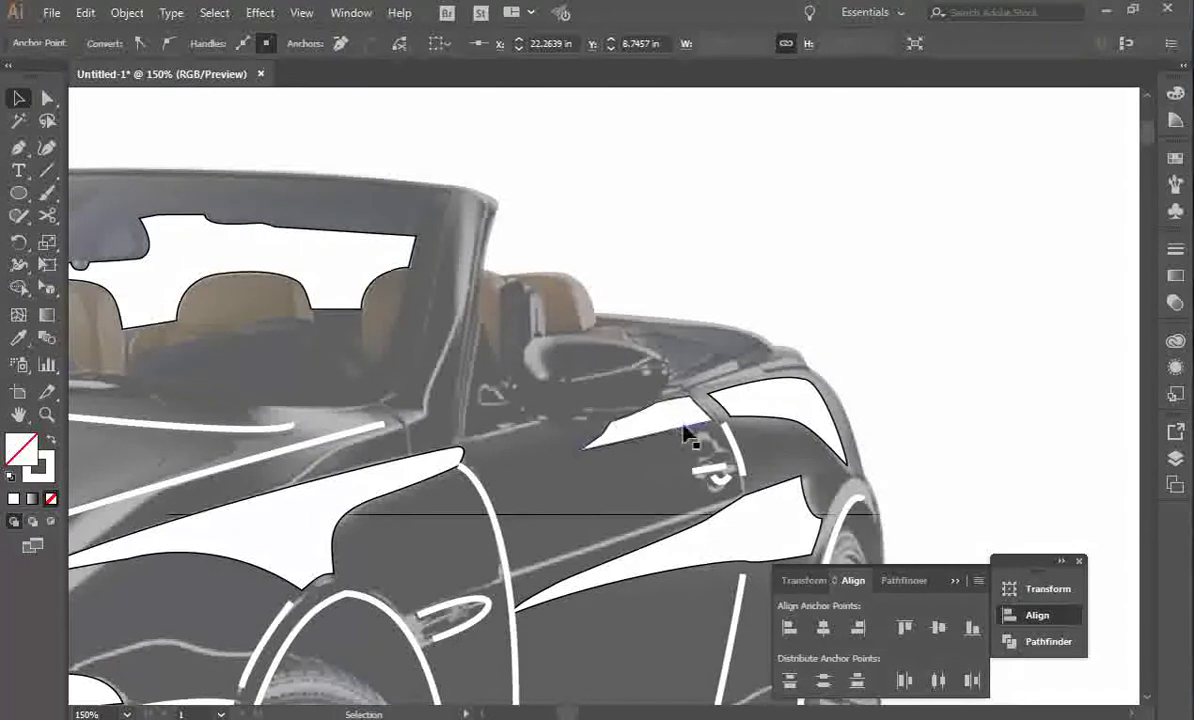
pyautogui.click(738, 456)
pyautogui.click(18, 147)
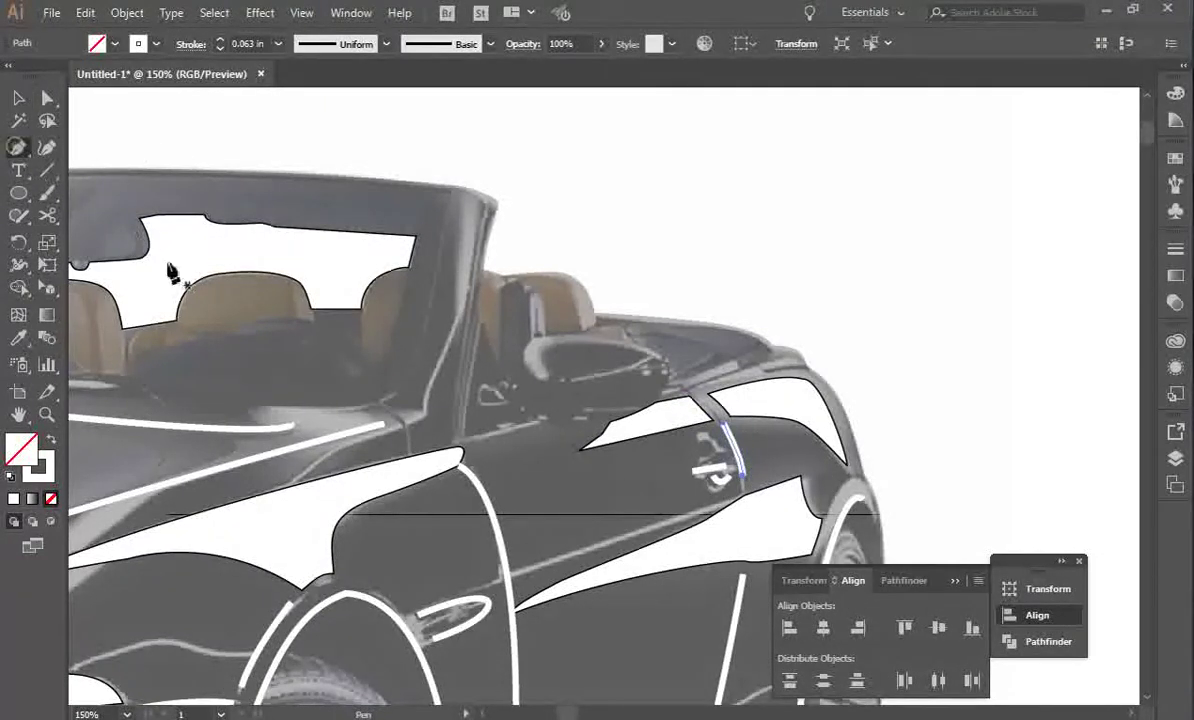
pyautogui.moveTo(349, 379); pyautogui.dragTo(189, 337)
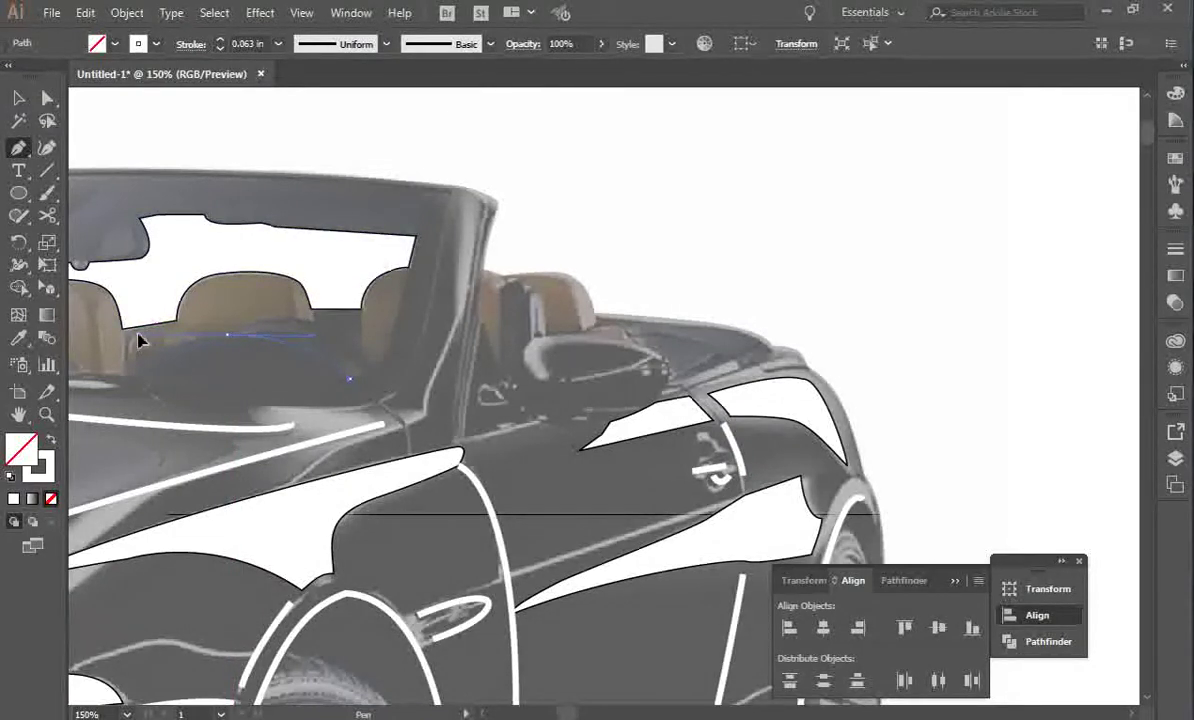
pyautogui.moveTo(172, 351); pyautogui.dragTo(90, 388)
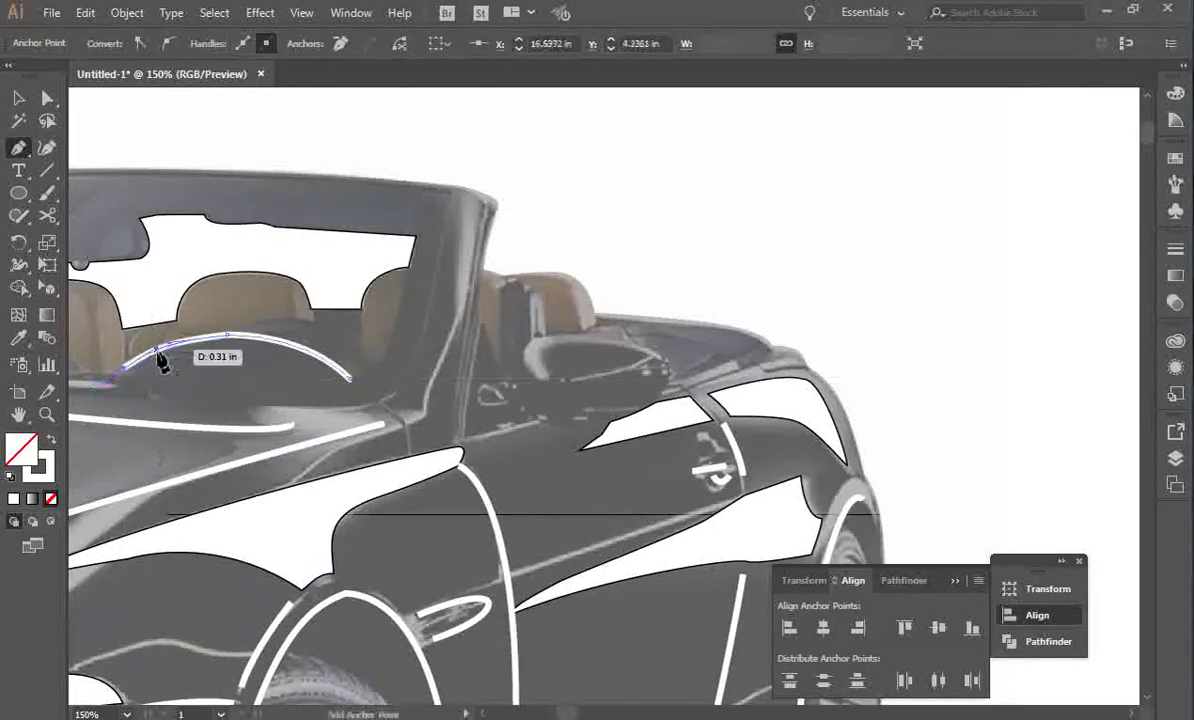
pyautogui.press('a')
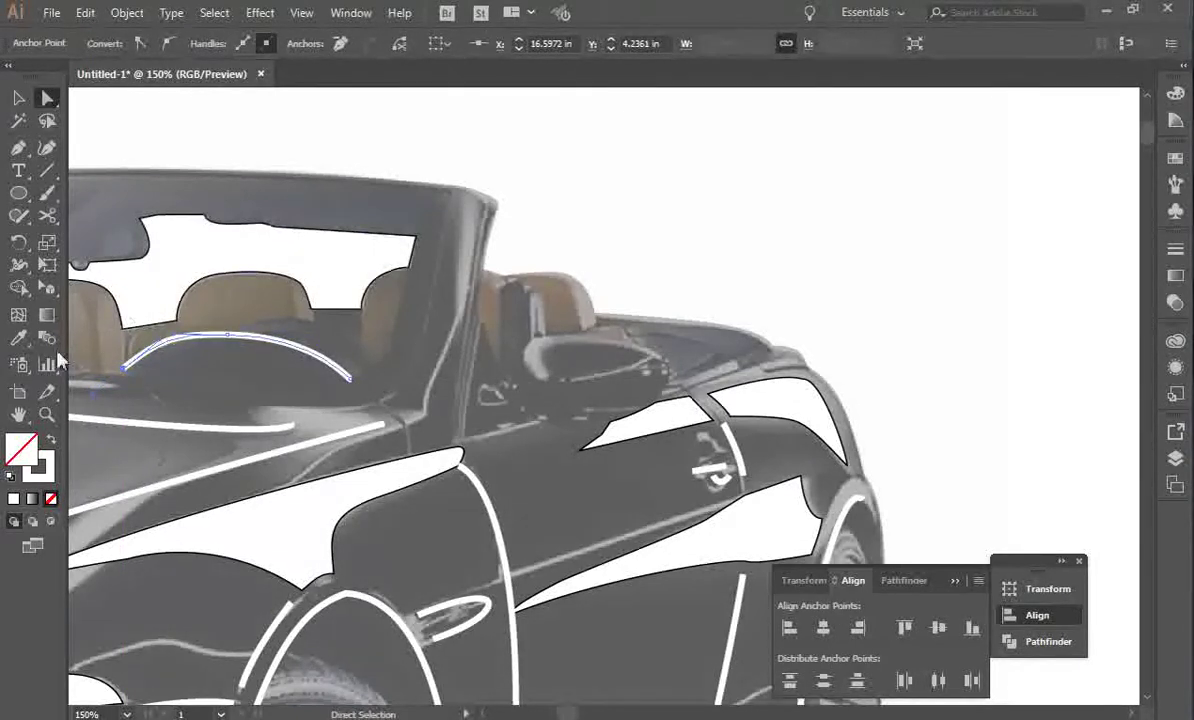
# Draw a white stroke down the side of the front passenger headrest, curved at its upper end.
pyautogui.click(18, 414)
pyautogui.moveTo(170, 350); pyautogui.dragTo(378, 367)
pyautogui.click(18, 147)
pyautogui.click(279, 299)
pyautogui.moveTo(293, 322); pyautogui.dragTo(293, 343)
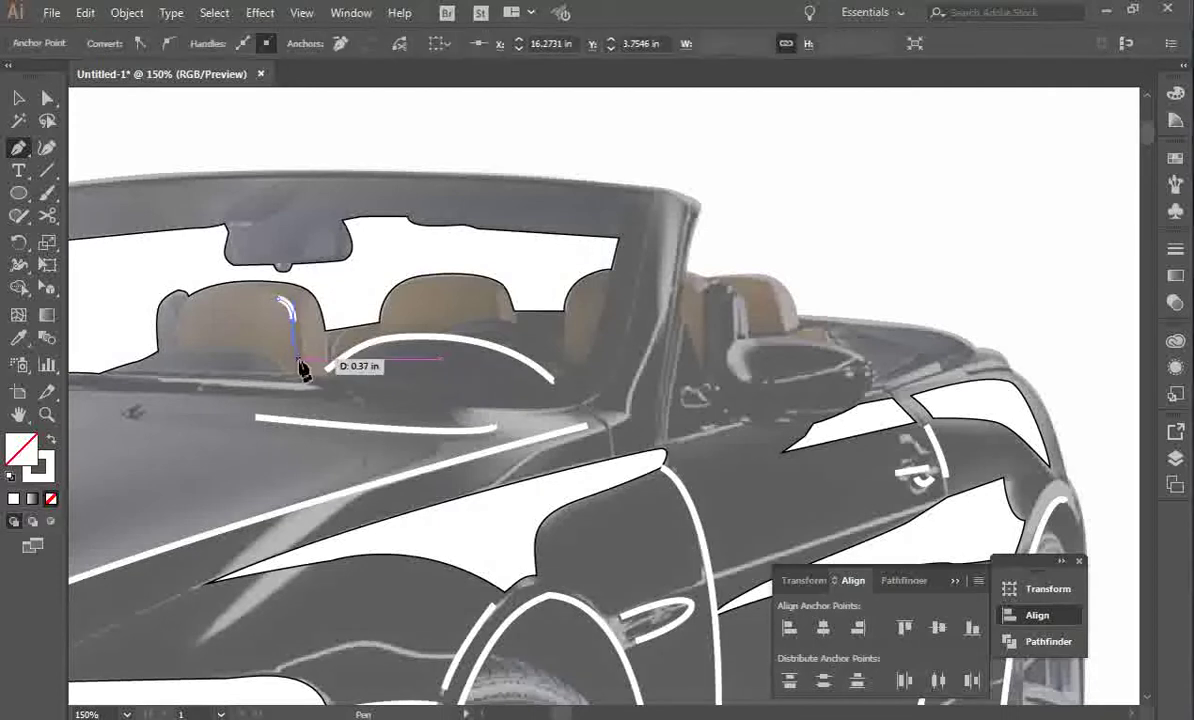
pyautogui.click(293, 358)
pyautogui.click(18, 98)
# Draw a curved white stroke across the lower part of the front passenger seat, bending down toward the dashboard.
pyautogui.click(18, 147)
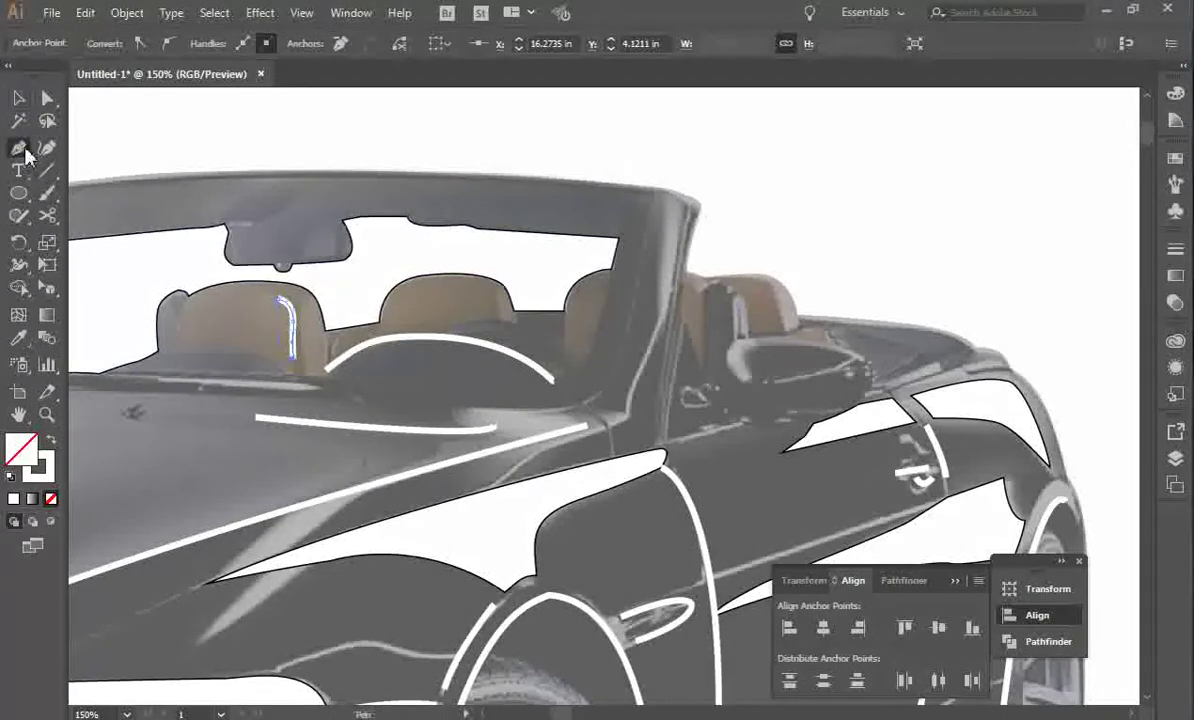
pyautogui.moveTo(175, 352); pyautogui.dragTo(298, 418)
pyautogui.press('v')
# Draw a short curved white stroke above the end of the arched dashboard hump, running down toward the windshield pillar.
pyautogui.click(18, 147)
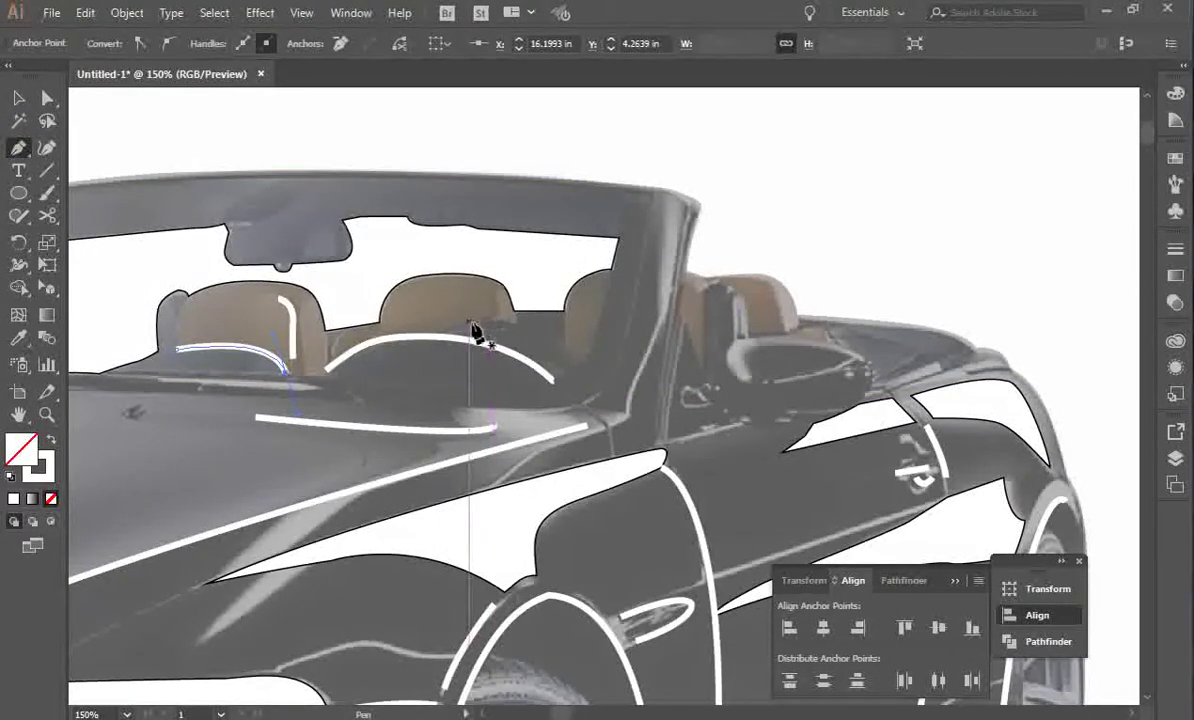
pyautogui.moveTo(470, 323); pyautogui.dragTo(567, 355)
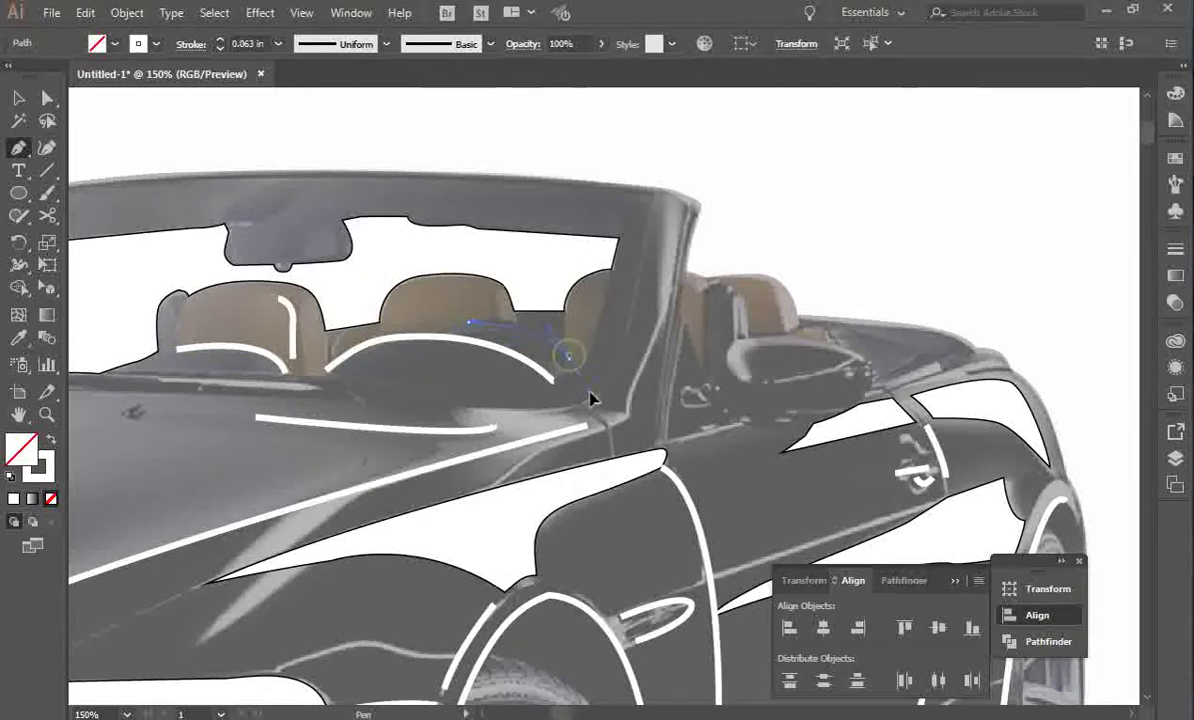
pyautogui.press('v')
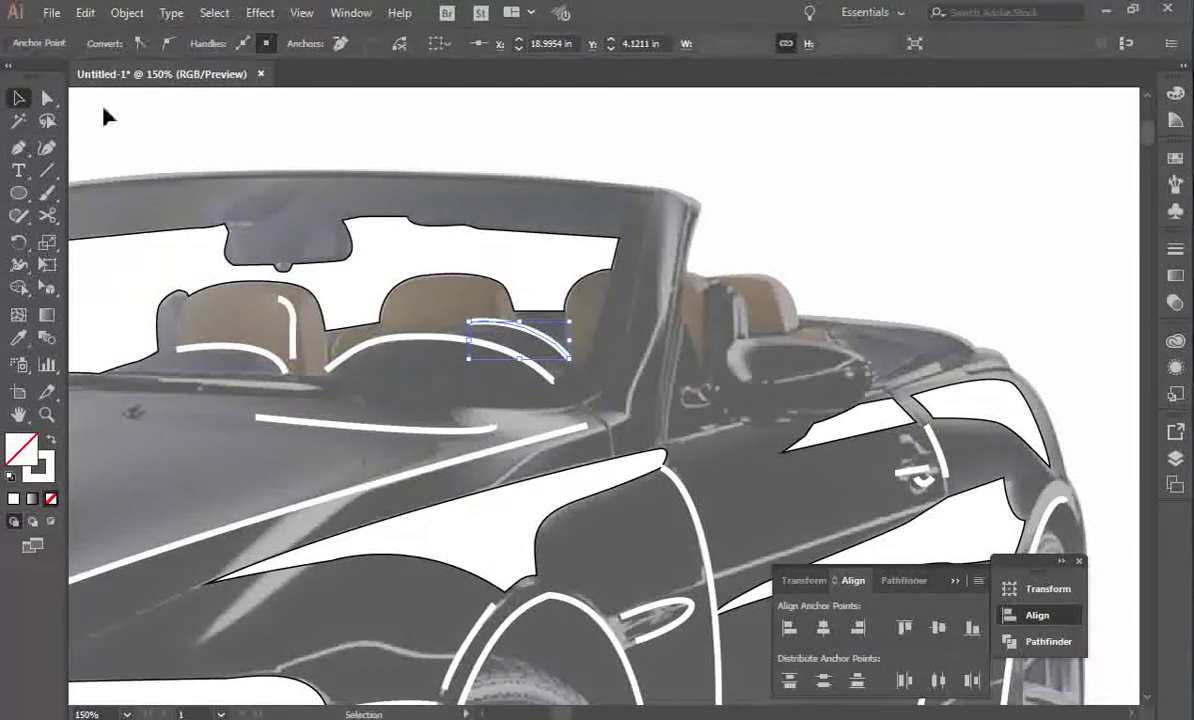
# Draw an angled white stroke down the front edge of the side window and along its lower corner toward the mirror.
pyautogui.click(18, 147)
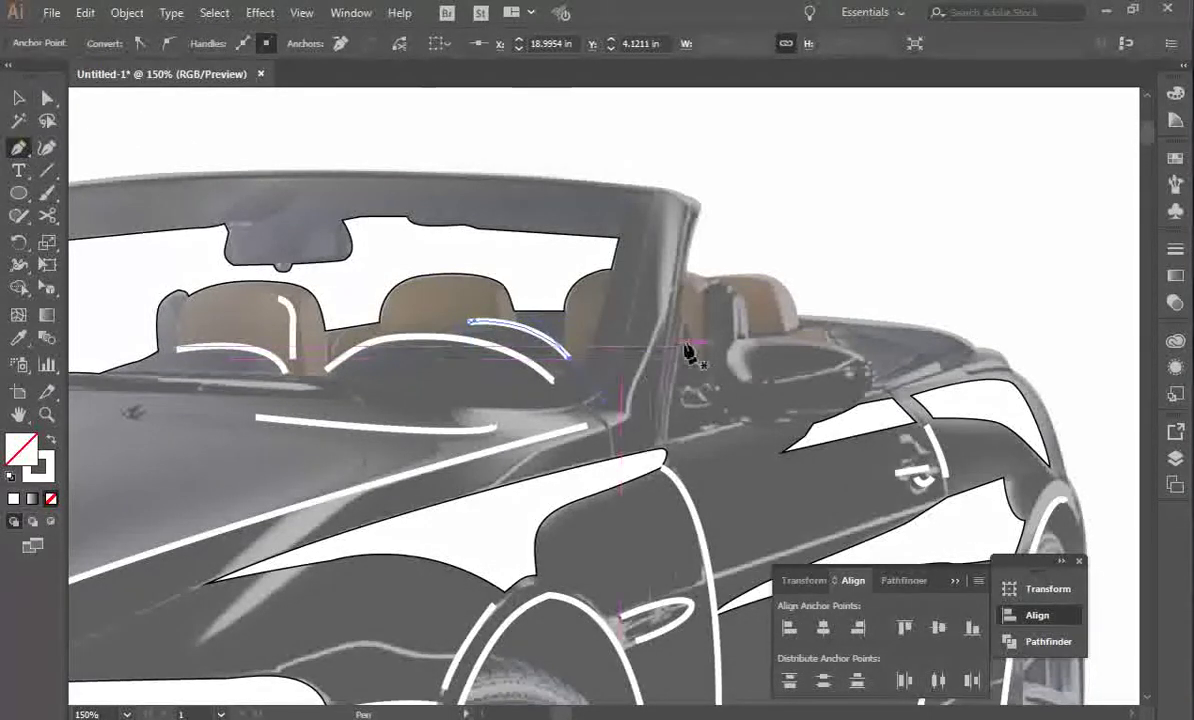
pyautogui.click(683, 296)
pyautogui.moveTo(660, 428); pyautogui.dragTo(722, 428)
pyautogui.click(719, 424)
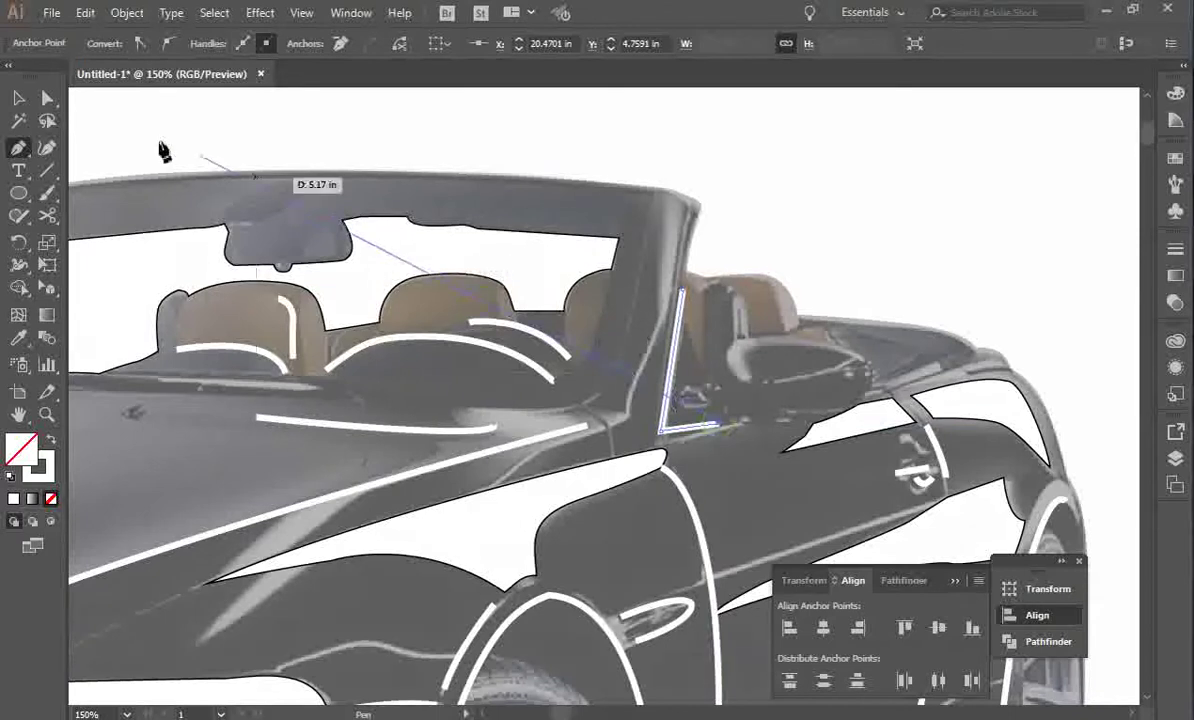
pyautogui.click(18, 98)
# Draw a white 0.063 in stroke around the side mirror housing, leaving the outline open at its lower outer edge.
pyautogui.click(18, 147)
pyautogui.moveTo(872, 397); pyautogui.dragTo(845, 351)
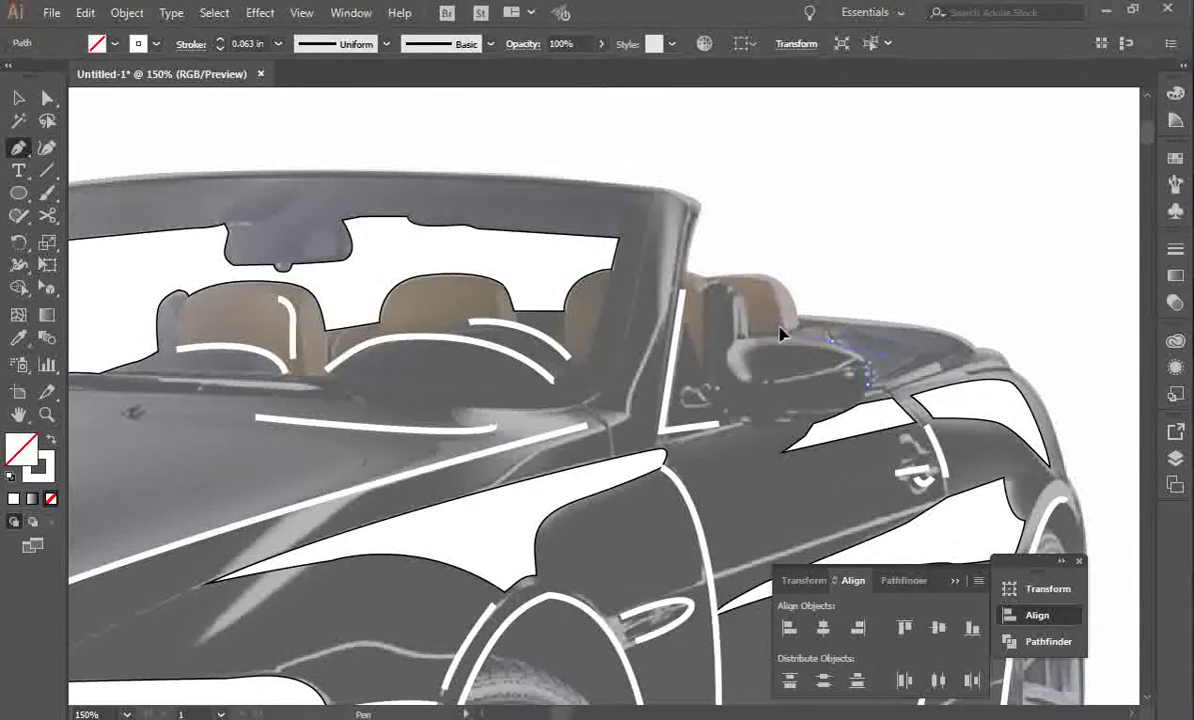
pyautogui.moveTo(791, 334); pyautogui.dragTo(790, 333)
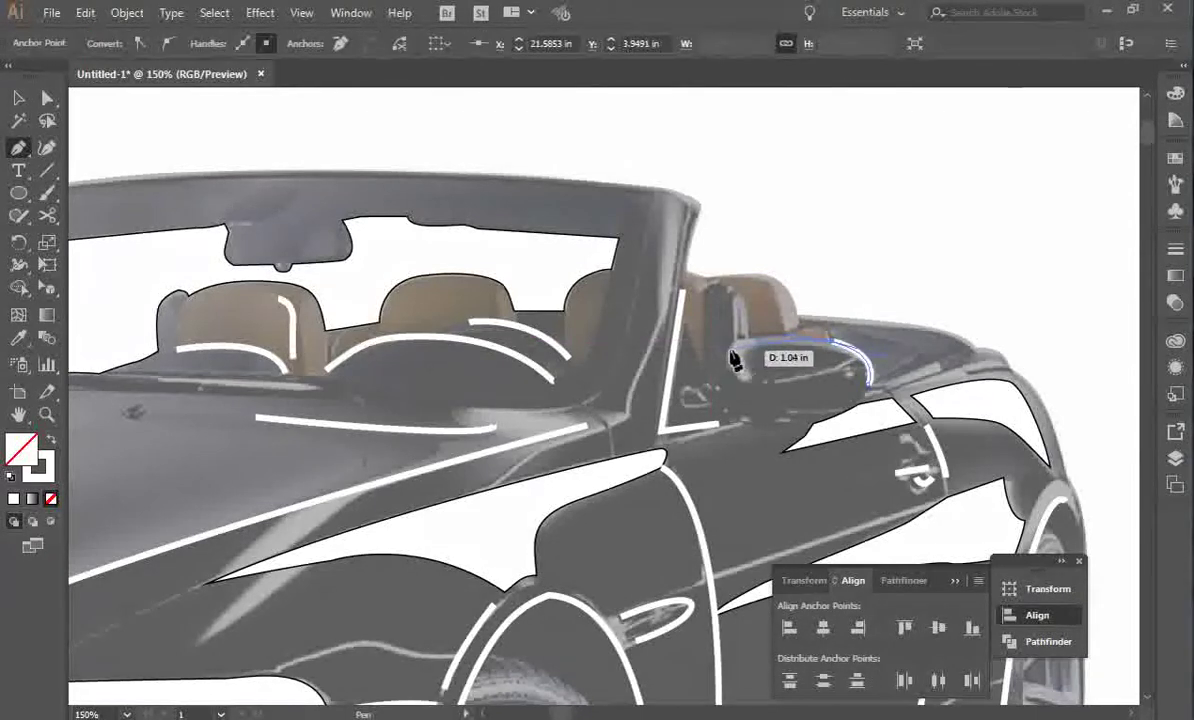
pyautogui.moveTo(718, 358); pyautogui.dragTo(810, 428)
pyautogui.click(818, 419)
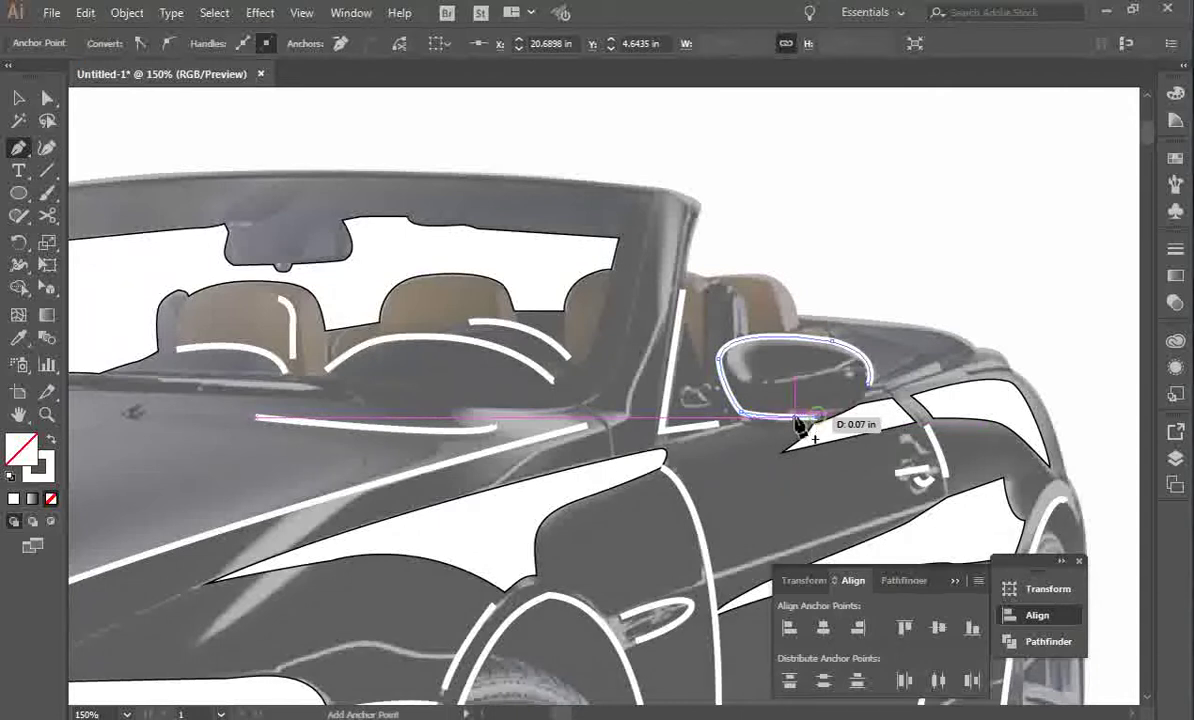
pyautogui.press('v')
# Draw a small open white outline around the mirror mount detail between the side window corner and the mirror.
pyautogui.click(18, 147)
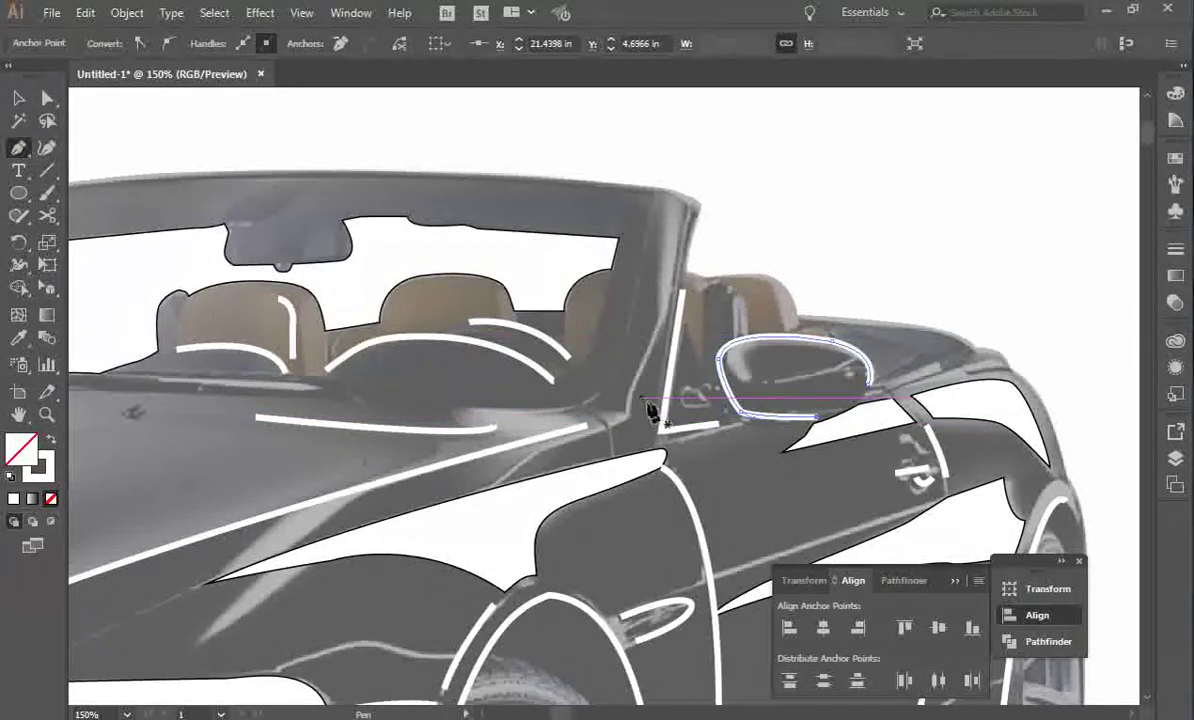
pyautogui.click(719, 406)
pyautogui.click(682, 405)
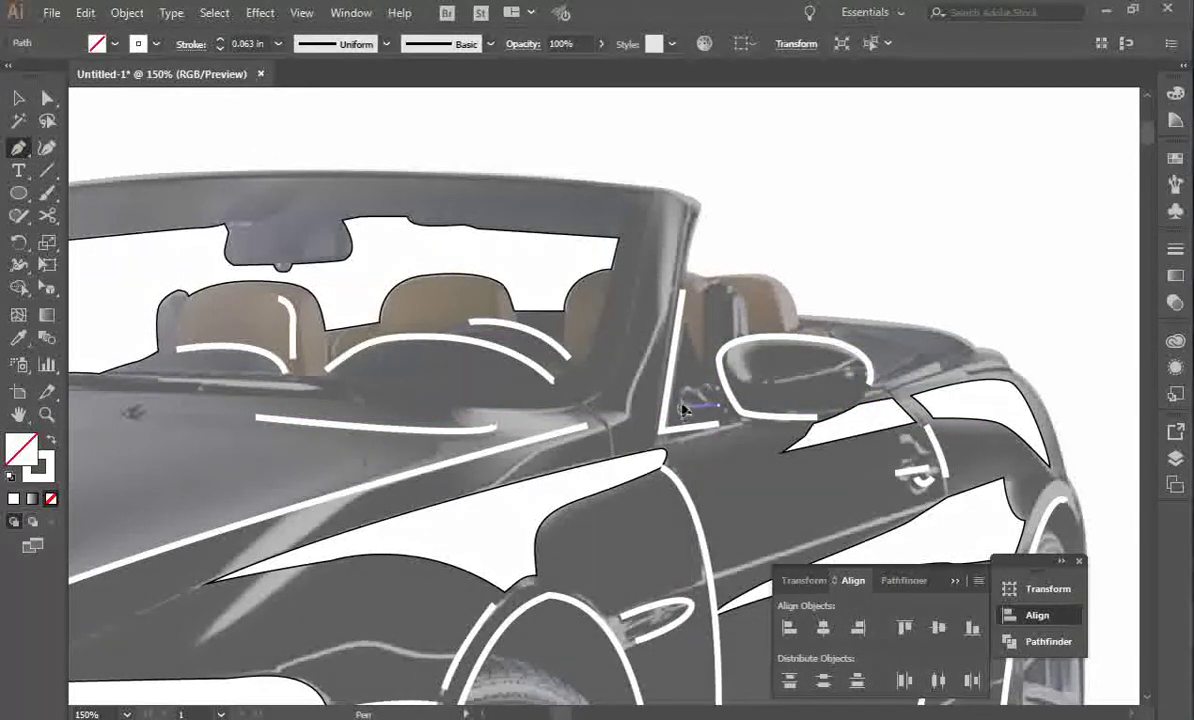
pyautogui.click(688, 386)
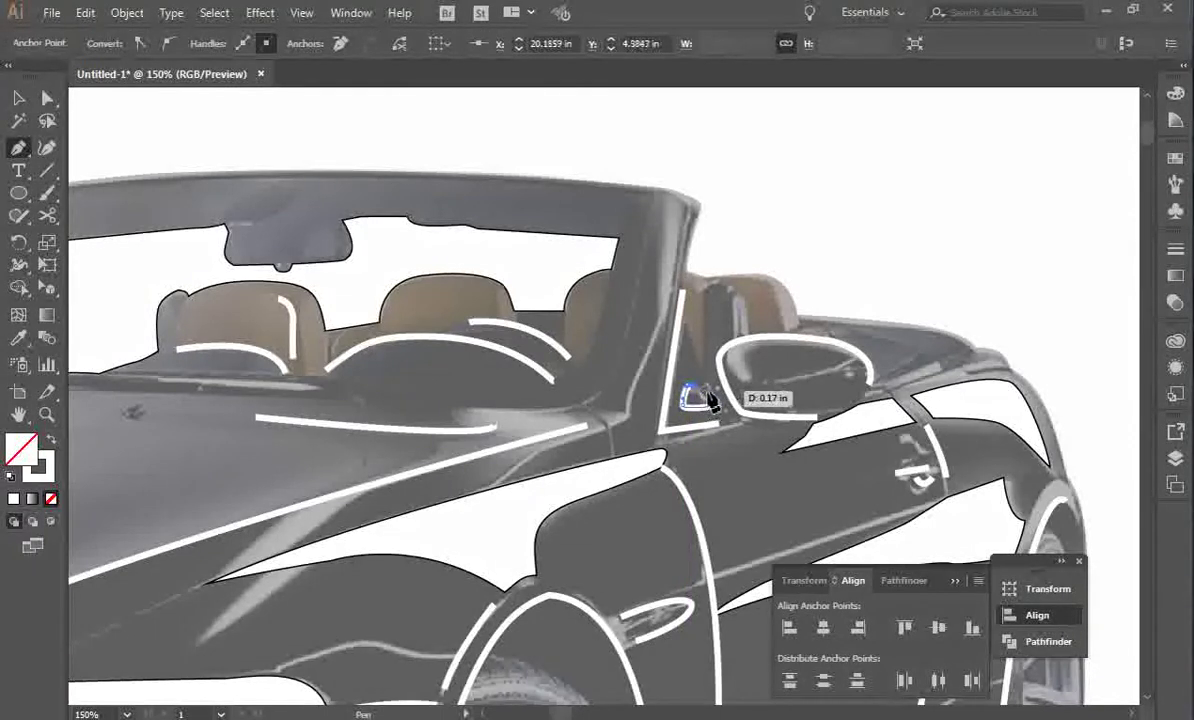
pyautogui.click(710, 389)
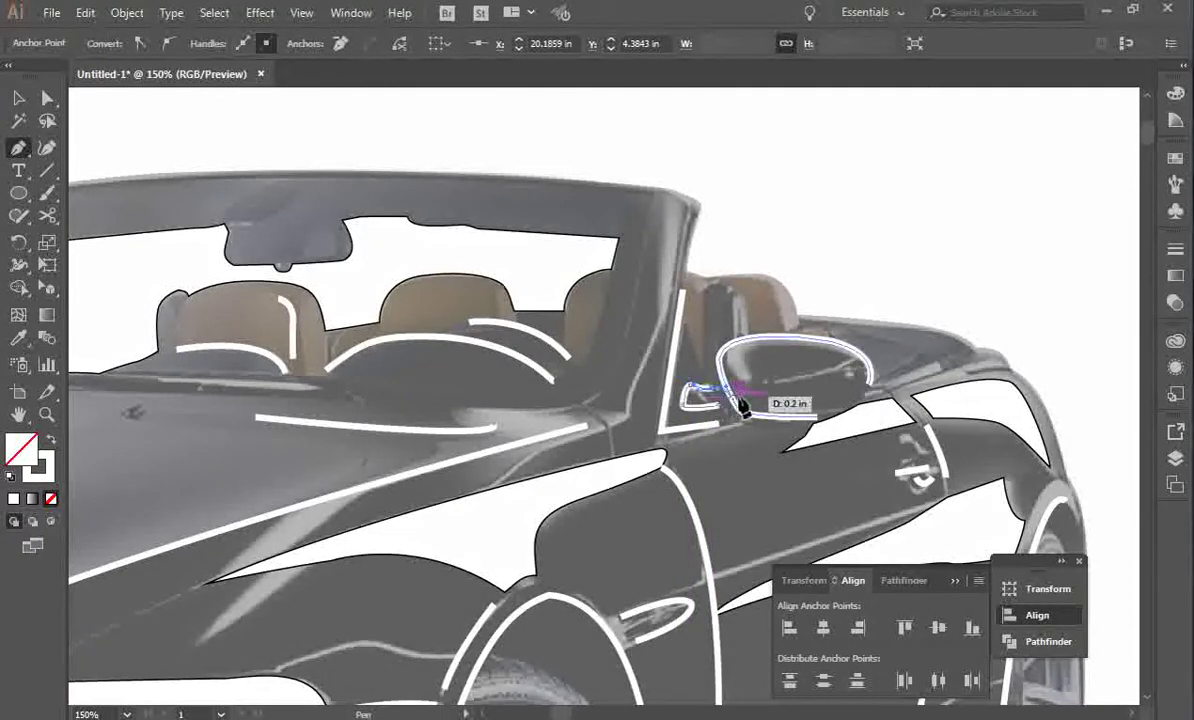
pyautogui.press('v')
# Draw a bent white highlight stroke across the side mirror housing and shorten the lower end of the mirror outline.
pyautogui.click(18, 147)
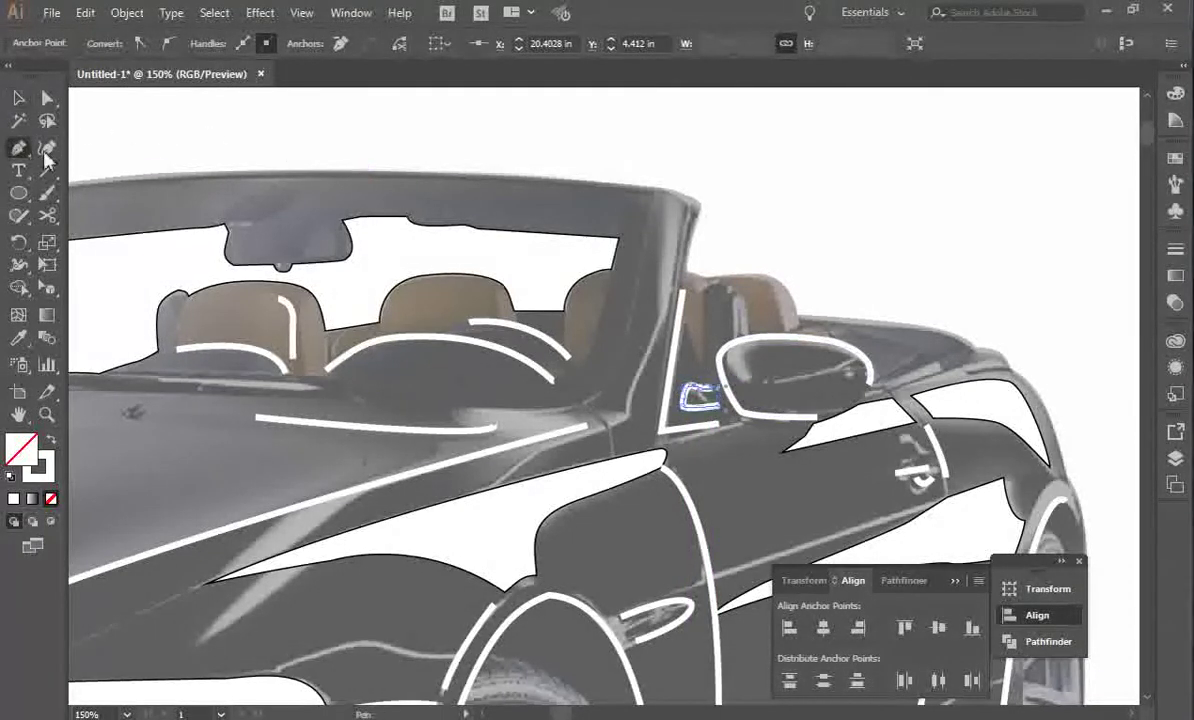
pyautogui.click(734, 367)
pyautogui.moveTo(755, 385); pyautogui.dragTo(772, 389)
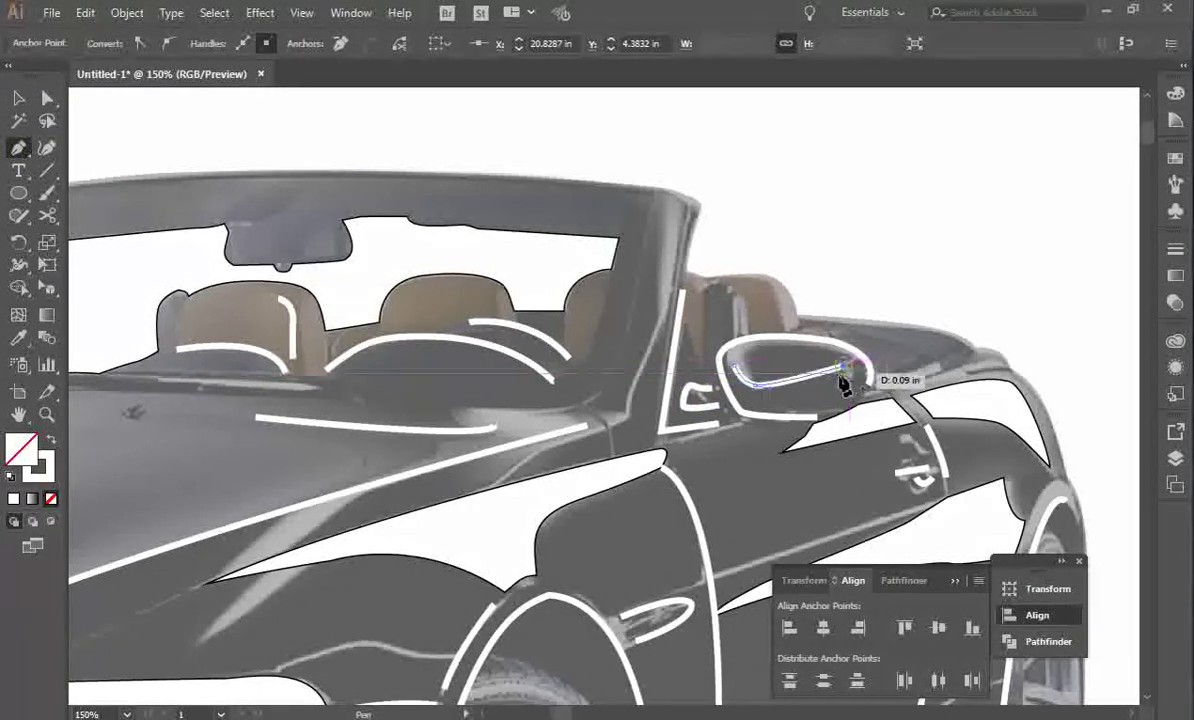
pyautogui.click(843, 367)
pyautogui.press('v')
pyautogui.press('a')
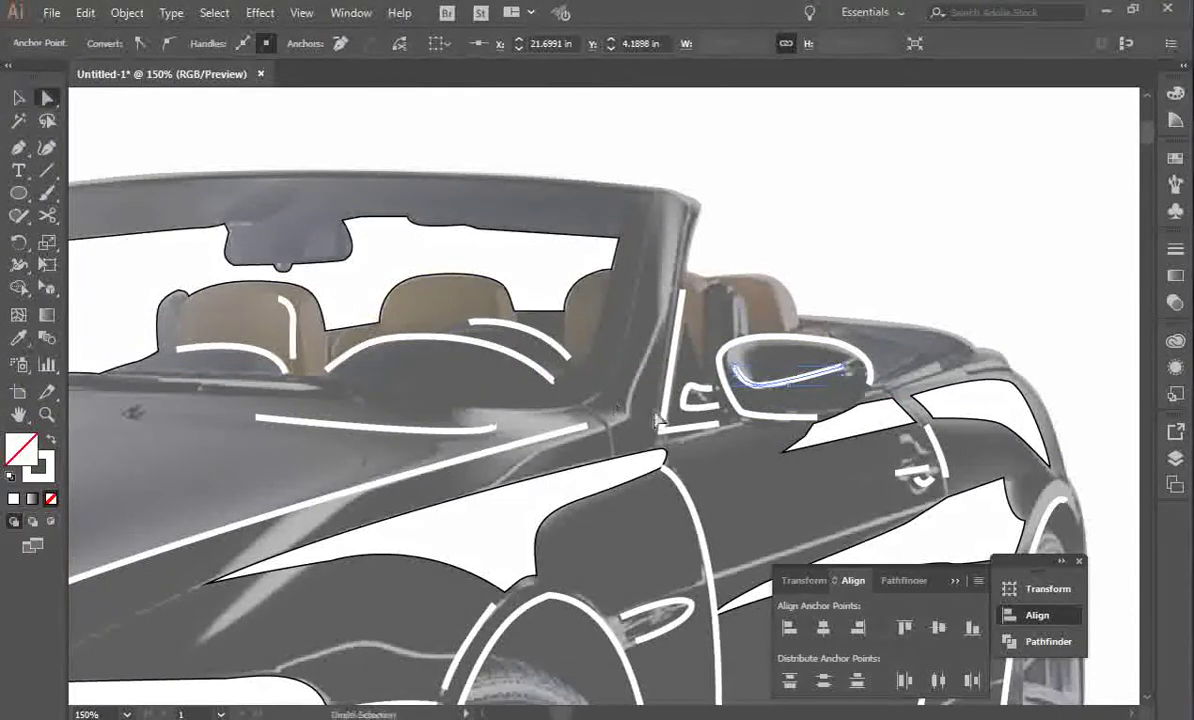
pyautogui.moveTo(812, 429); pyautogui.dragTo(793, 412)
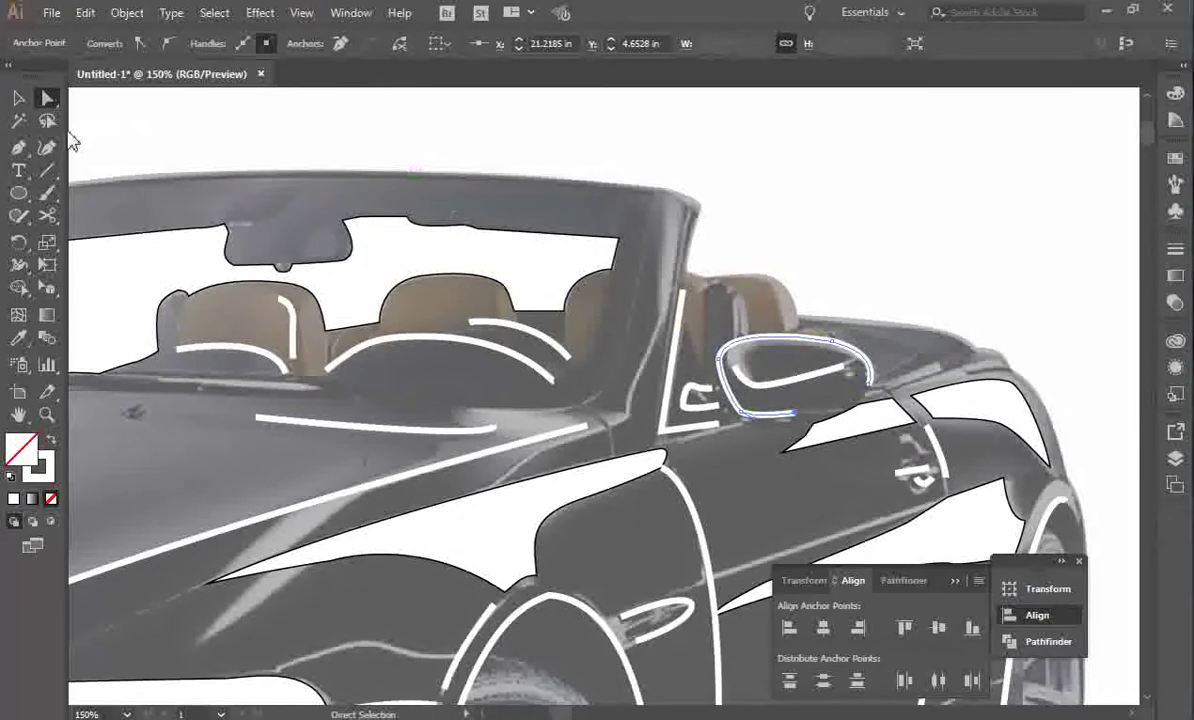
# Draw a short white stroke along the rear deck edge behind the mirror and a hooked one on the dark cover above it.
pyautogui.click(18, 147)
pyautogui.moveTo(935, 367)
pyautogui.mouseDown()
pyautogui.moveTo(970, 370)
pyautogui.moveTo(1021, 335)
pyautogui.mouseUp()
pyautogui.press('v')
pyautogui.click(18, 147)
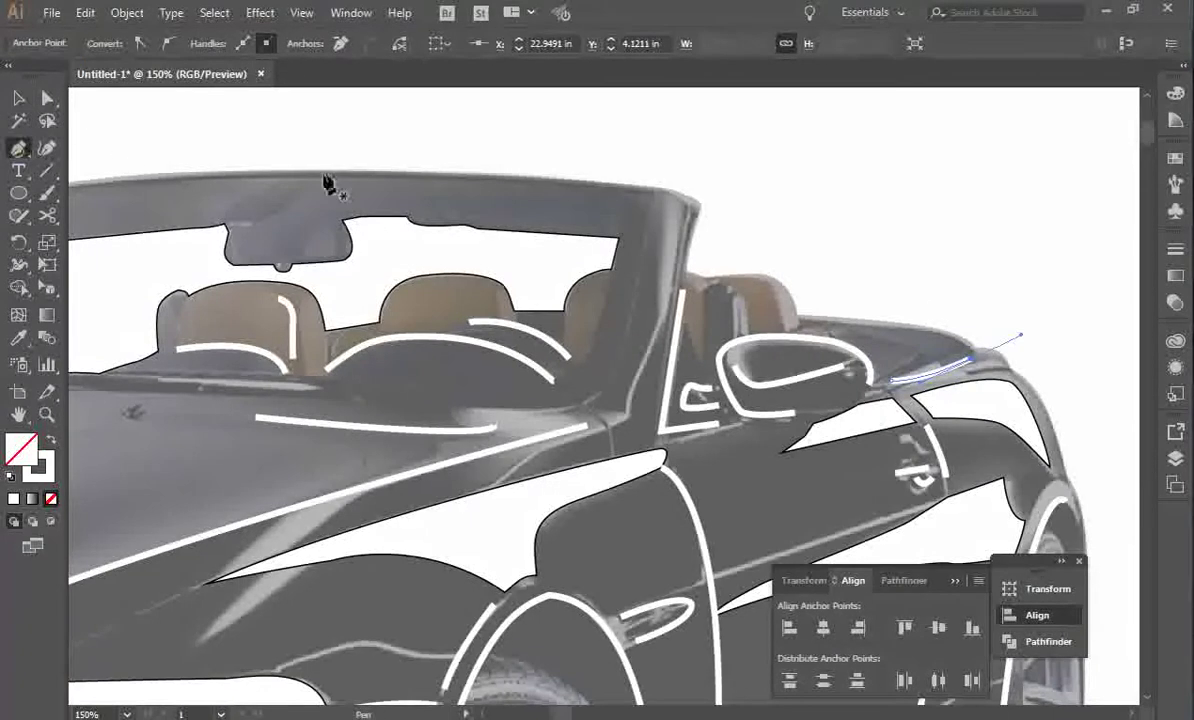
pyautogui.click(895, 370)
pyautogui.moveTo(915, 348)
pyautogui.mouseDown()
pyautogui.moveTo(840, 341)
pyautogui.moveTo(918, 330)
pyautogui.mouseUp()
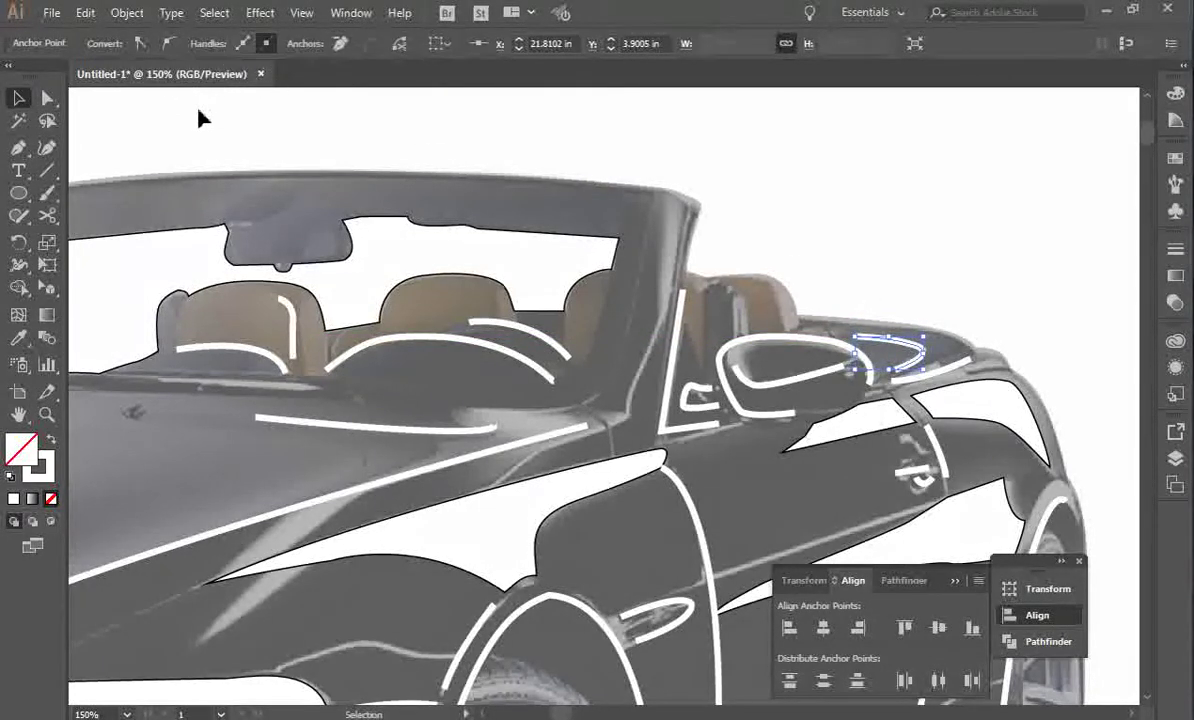
# Draw a short vertical white stroke above the side mirror's inner end and a curved one down the adjacent tan headrest.
pyautogui.click(19, 147)
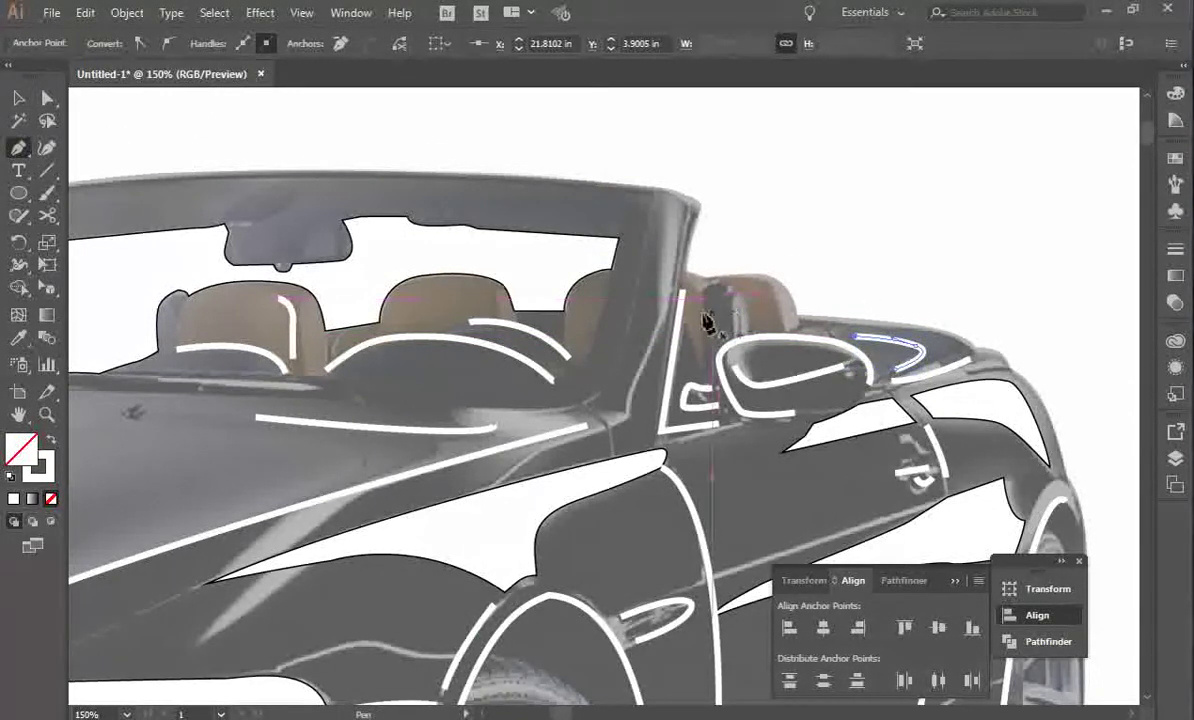
pyautogui.moveTo(707, 293); pyautogui.dragTo(715, 348)
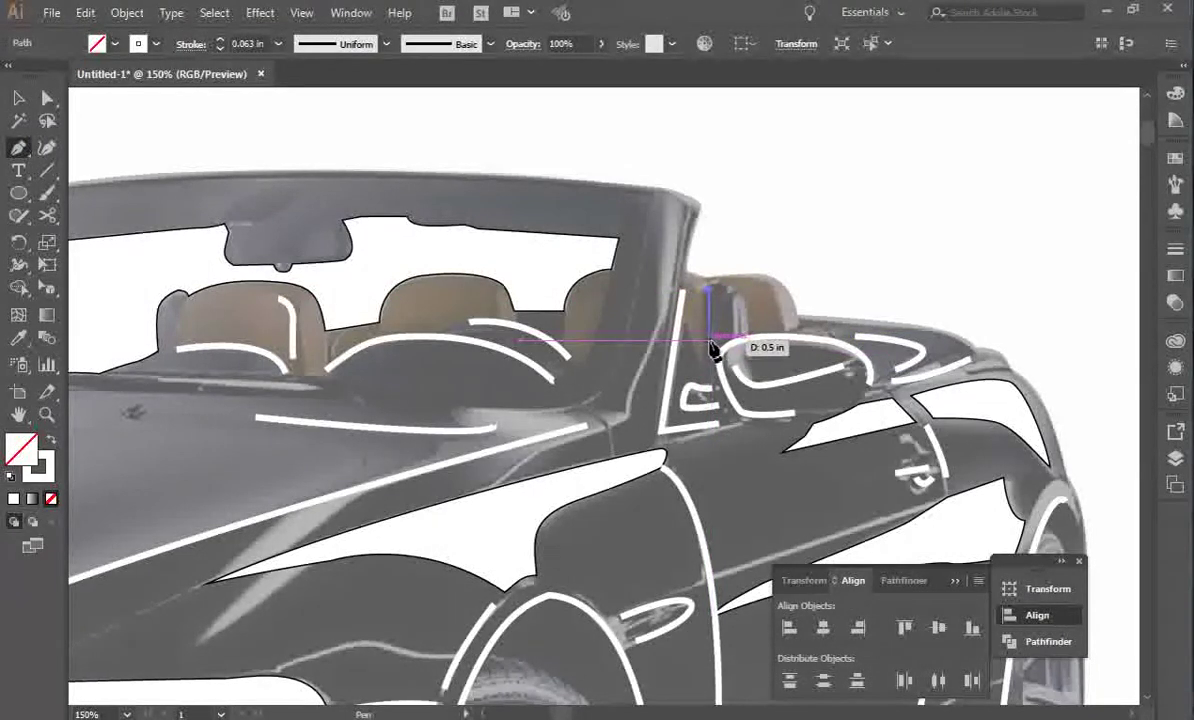
pyautogui.click(709, 341)
pyautogui.press('v')
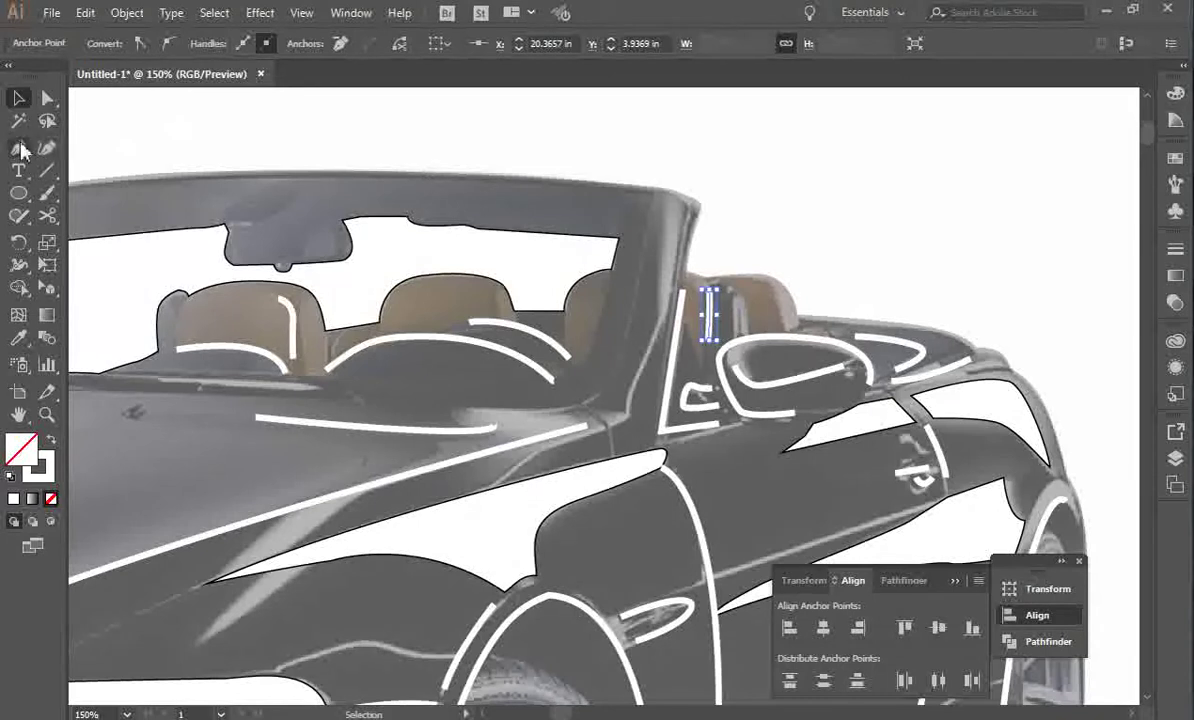
pyautogui.click(19, 147)
pyautogui.moveTo(752, 287)
pyautogui.mouseDown()
pyautogui.moveTo(777, 298)
pyautogui.moveTo(791, 338)
pyautogui.moveTo(812, 305)
pyautogui.mouseUp()
pyautogui.press('v')
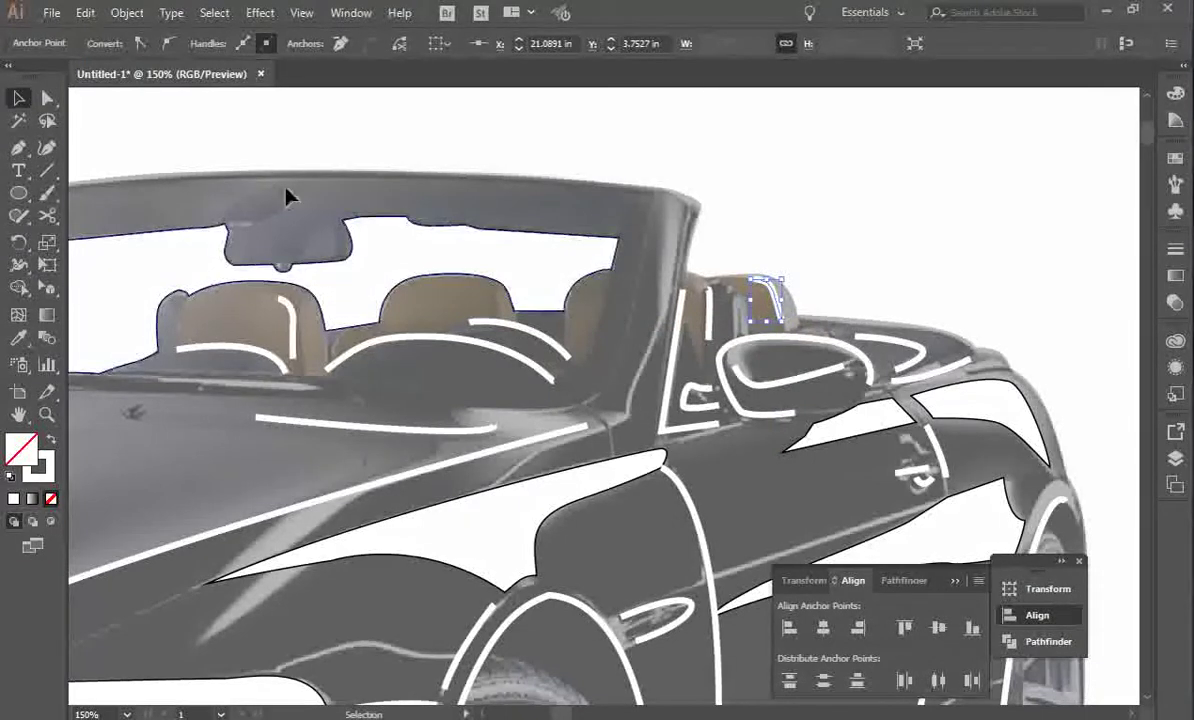
# Draw a slightly curved white stroke down the headrest seen through the windshield beside the pillar, toward the dashboard.
pyautogui.click(20, 146)
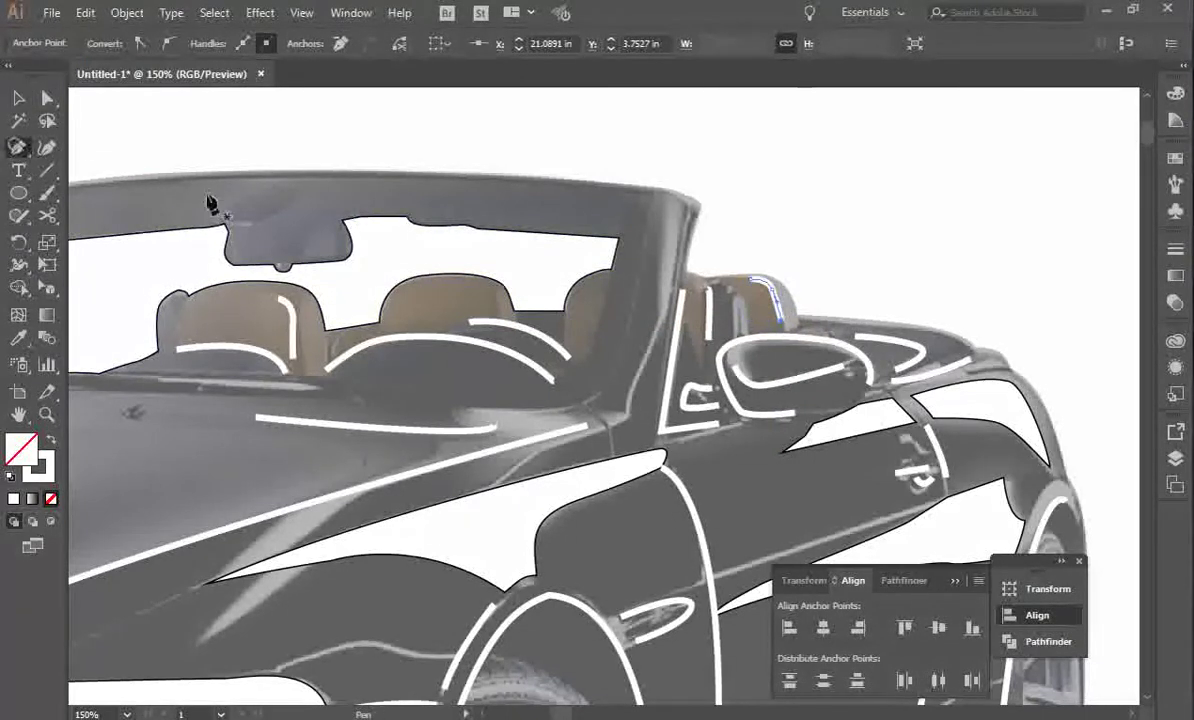
pyautogui.click(603, 296)
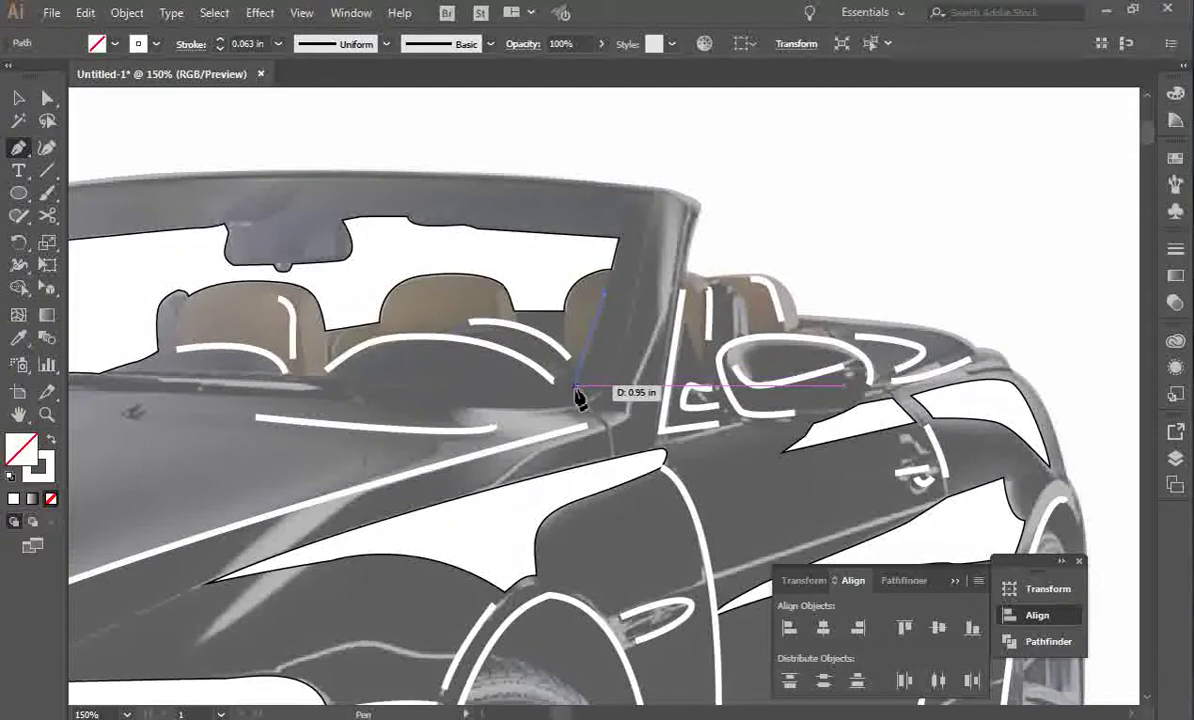
pyautogui.click(576, 389)
pyautogui.press('v')
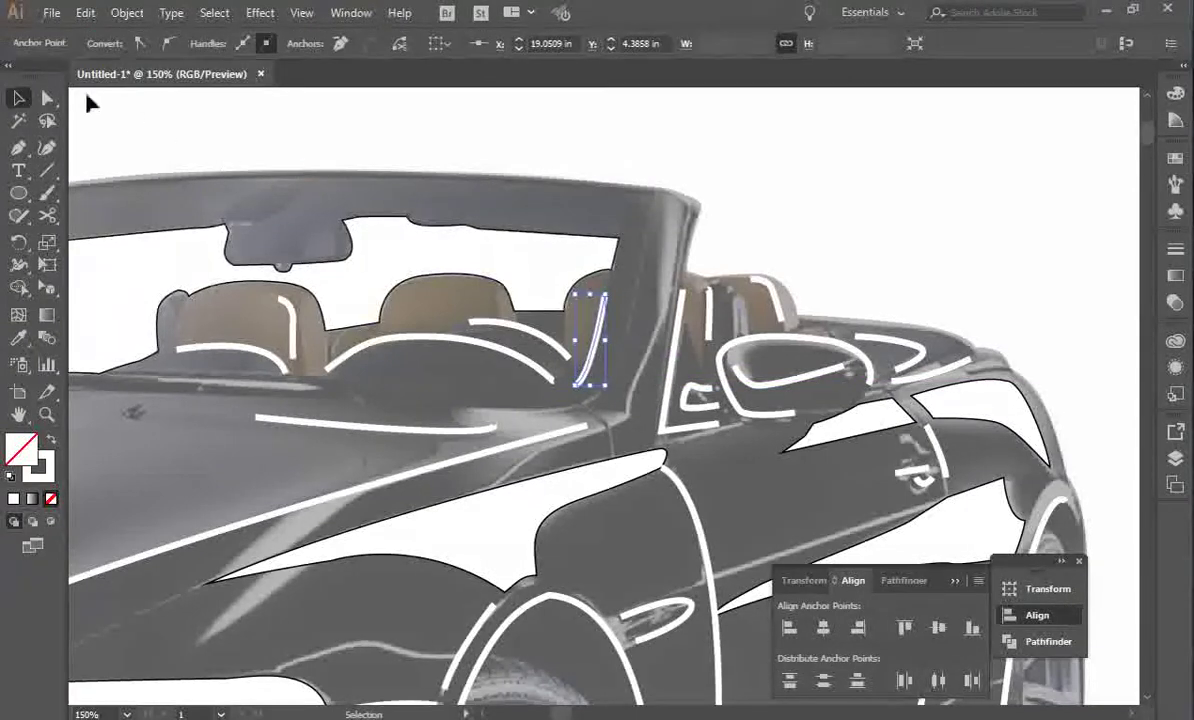
# Draw a white stroke along the windshield's lower edge and up the pillar to the roof corner, adjusting its mid-pillar anchor point.
pyautogui.click(18, 147)
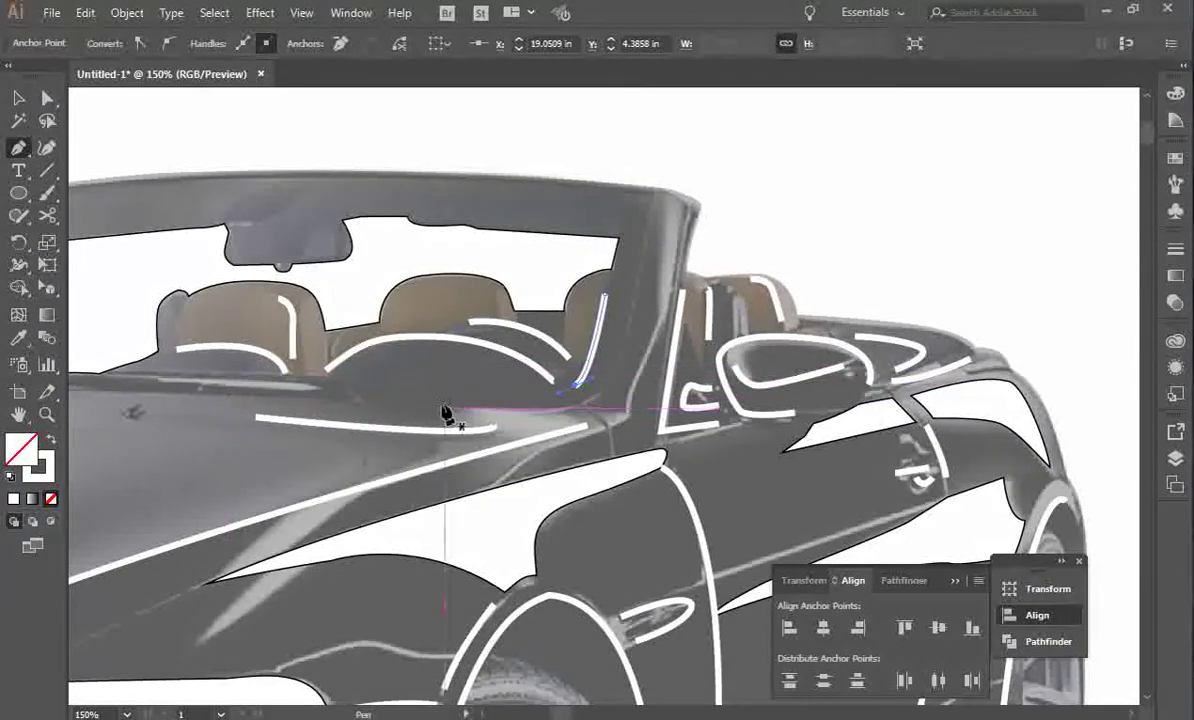
pyautogui.click(397, 407)
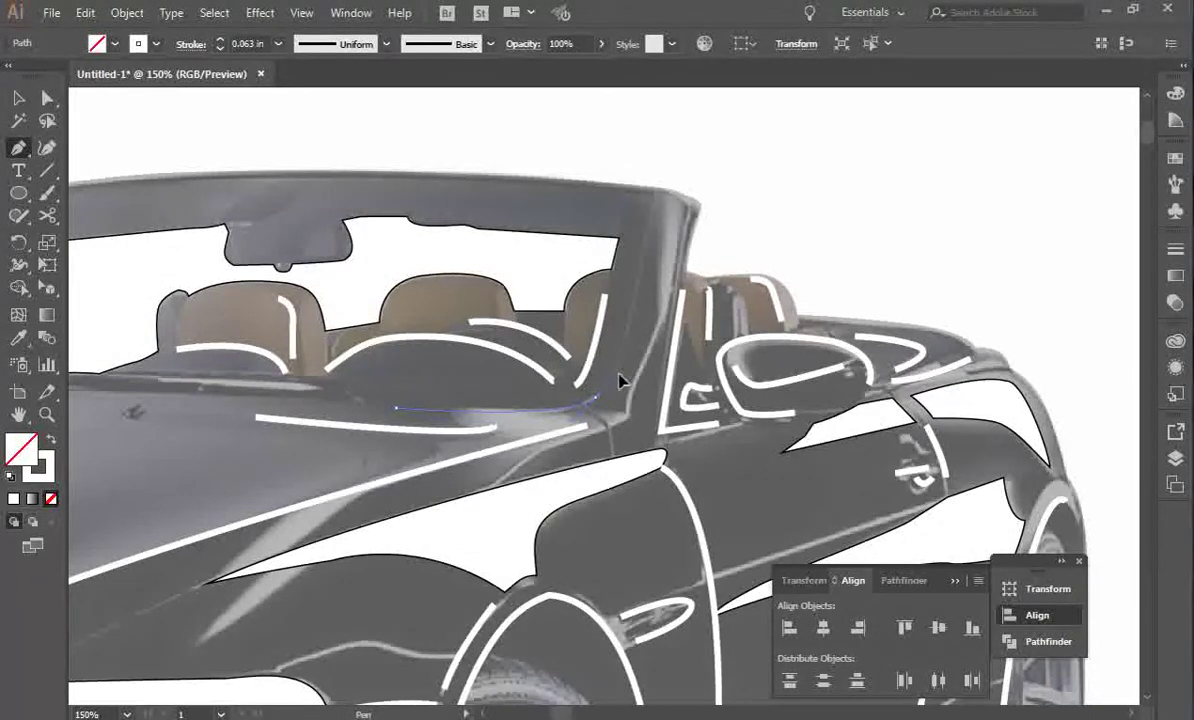
pyautogui.click(633, 314)
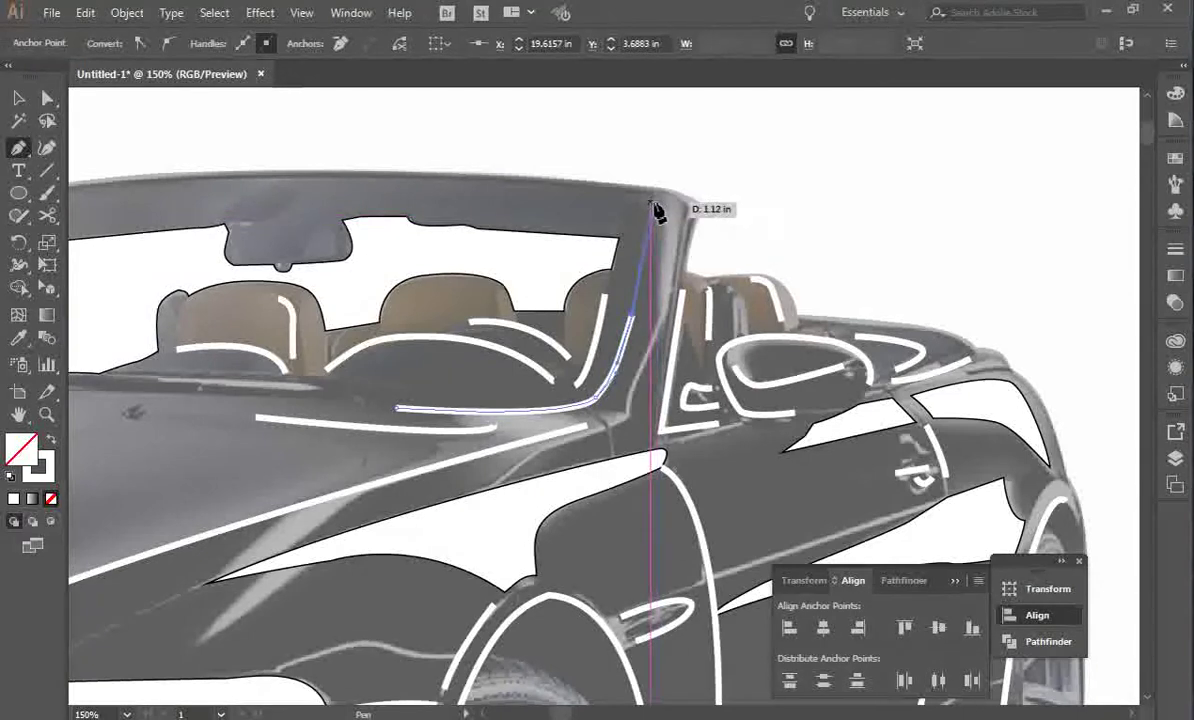
pyautogui.moveTo(650, 206); pyautogui.dragTo(665, 225)
pyautogui.press('v')
pyautogui.press('a')
pyautogui.click(721, 256)
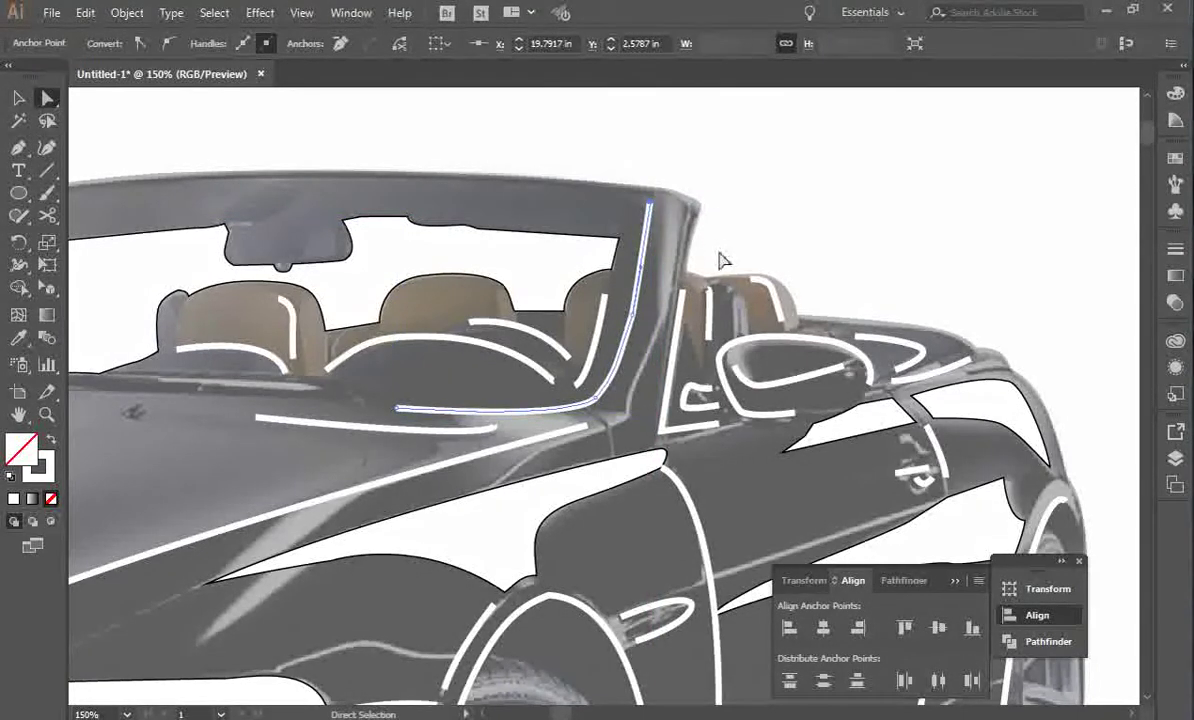
pyautogui.click(625, 318)
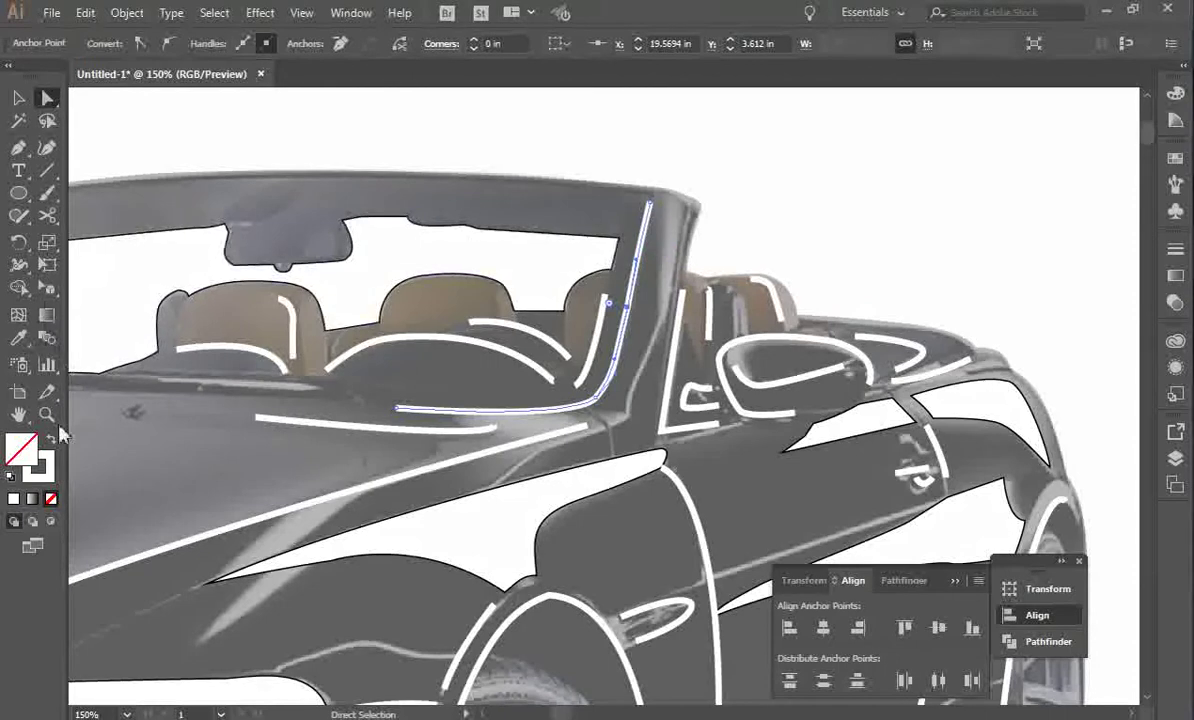
# Draw a long, slightly arched white 0.063 in stroke along the windshield's upper frame, ending near the pillar stroke.
pyautogui.click(18, 414)
pyautogui.moveTo(217, 324); pyautogui.dragTo(470, 414)
pyautogui.moveTo(608, 430); pyautogui.dragTo(659, 424)
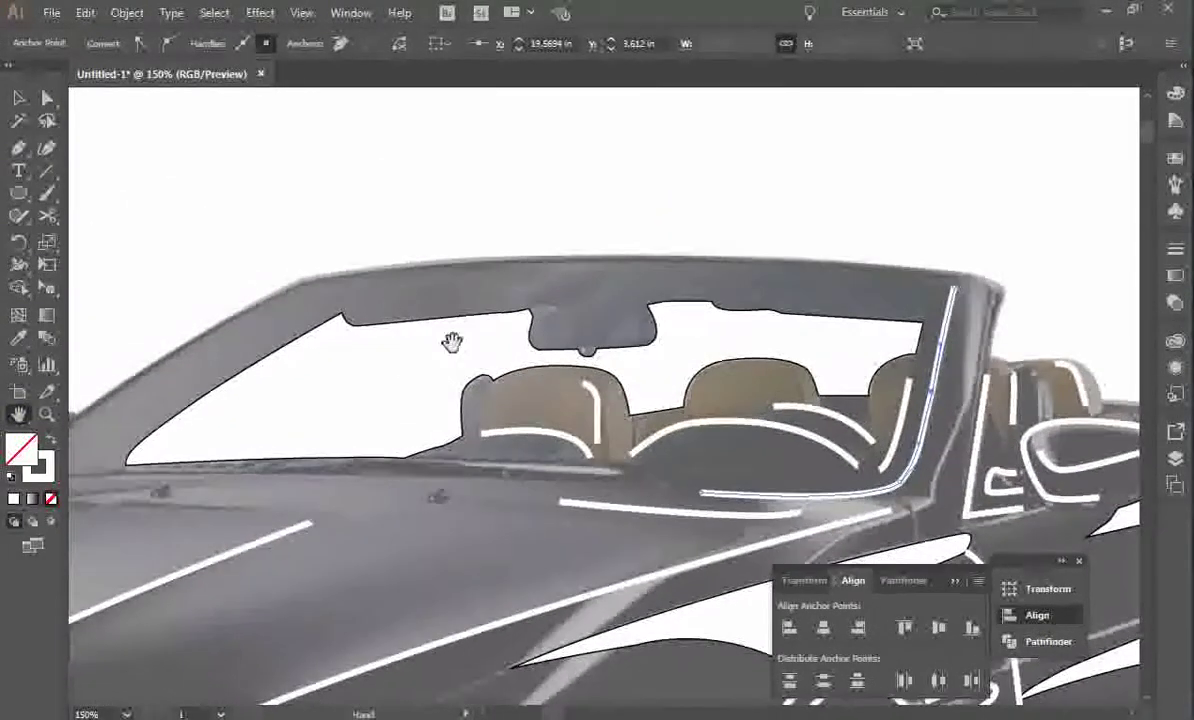
pyautogui.press('v')
pyautogui.click(18, 148)
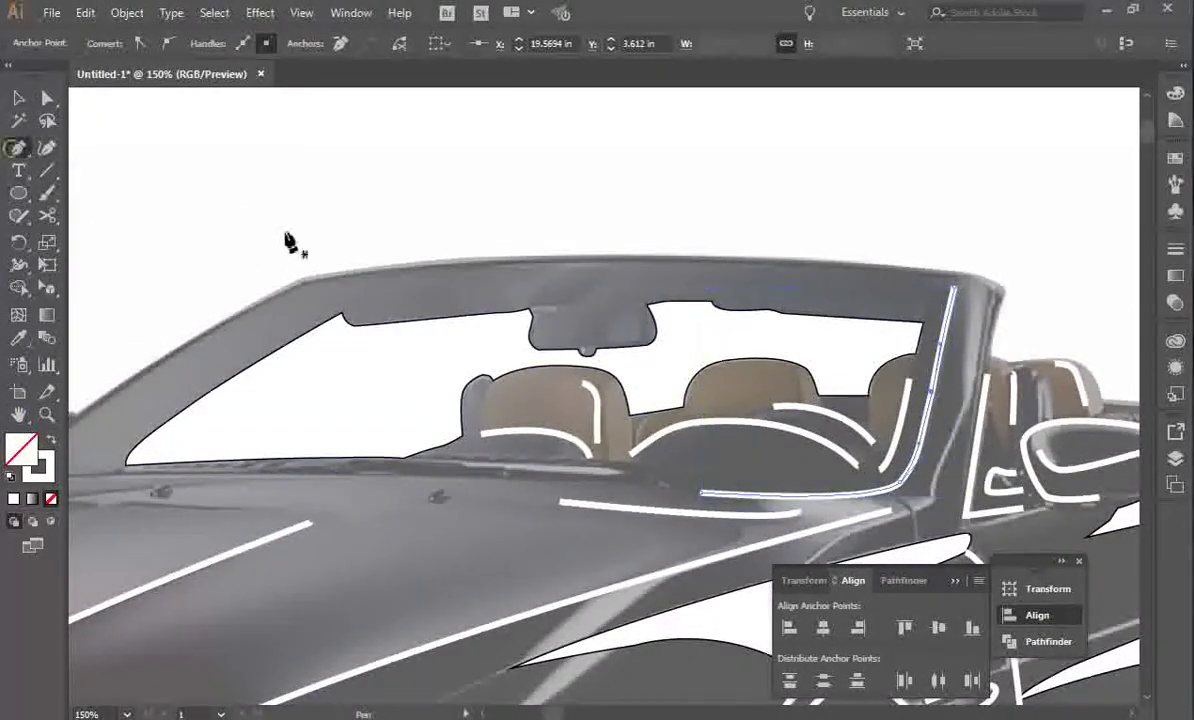
pyautogui.click(316, 287)
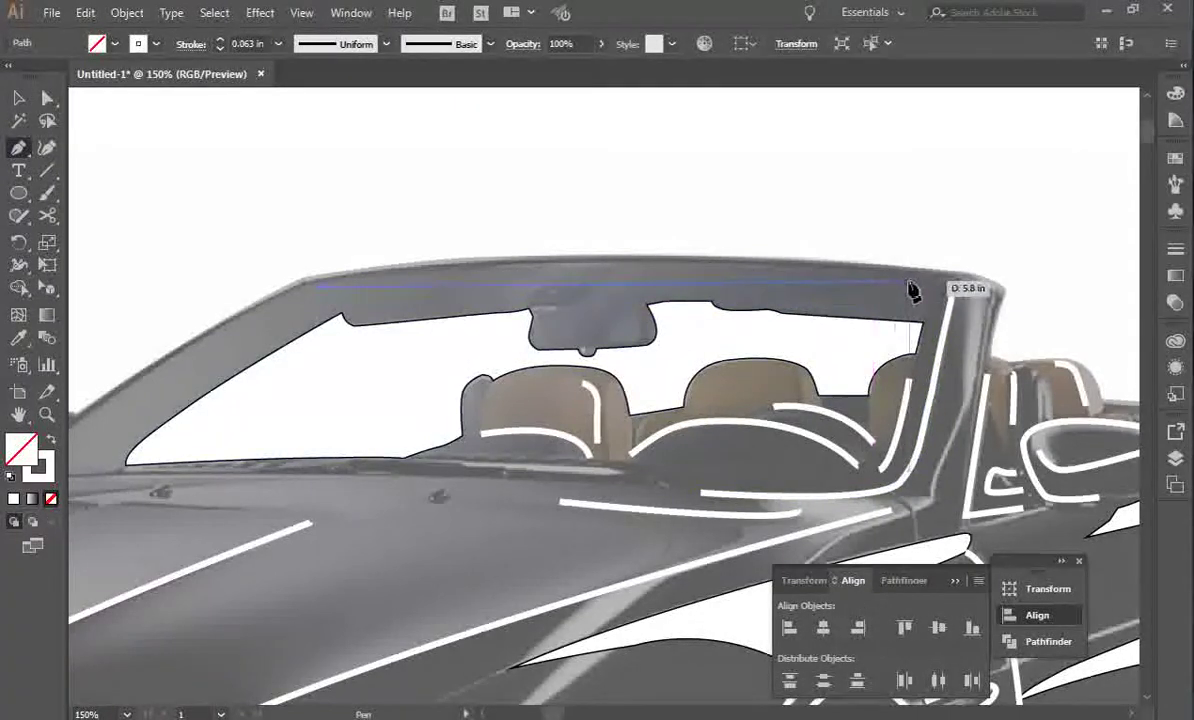
pyautogui.moveTo(922, 285); pyautogui.dragTo(1040, 311)
pyautogui.moveTo(1130, 325); pyautogui.dragTo(1088, 324)
pyautogui.press('v')
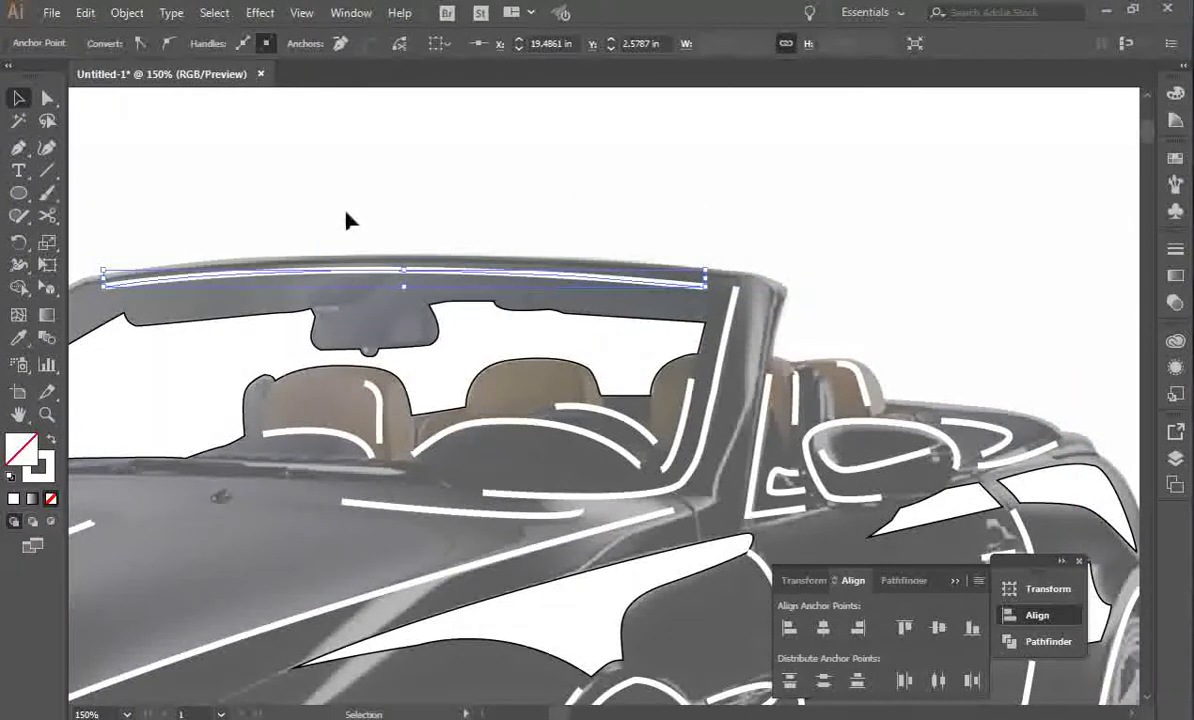
pyautogui.press('a')
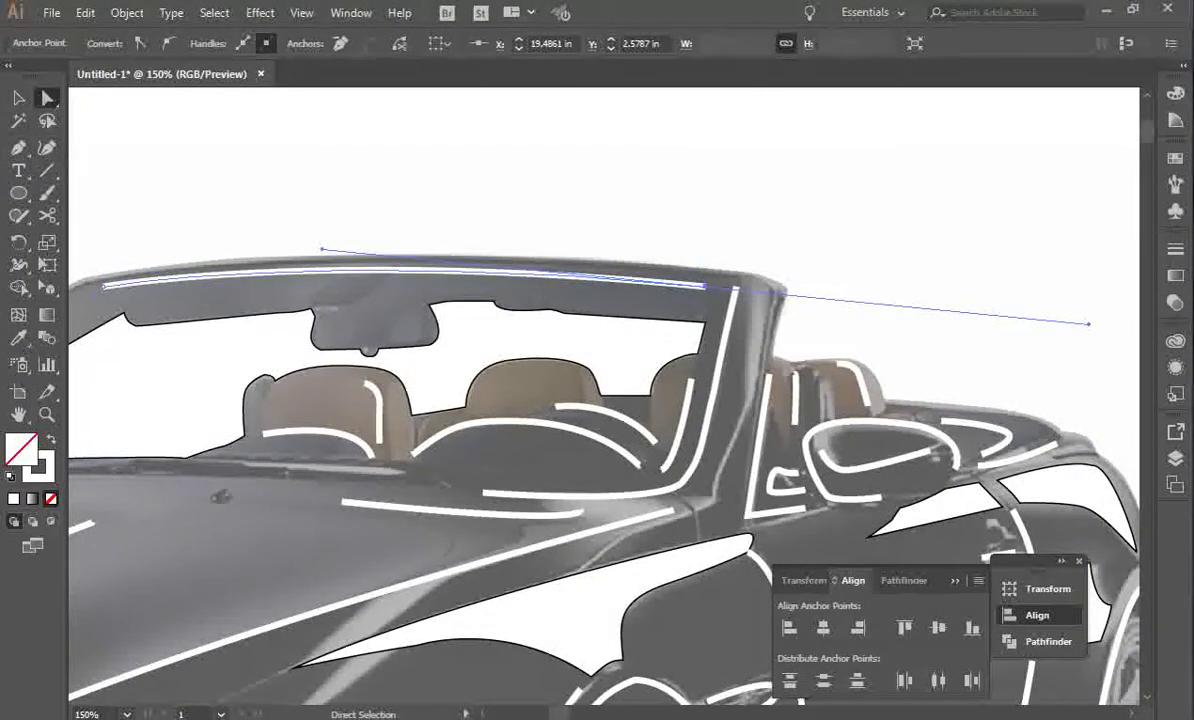
# Draw a short, slightly curved white 0.063 in stroke along the rear-view mirror's upper edge.
pyautogui.click(18, 147)
pyautogui.click(330, 311)
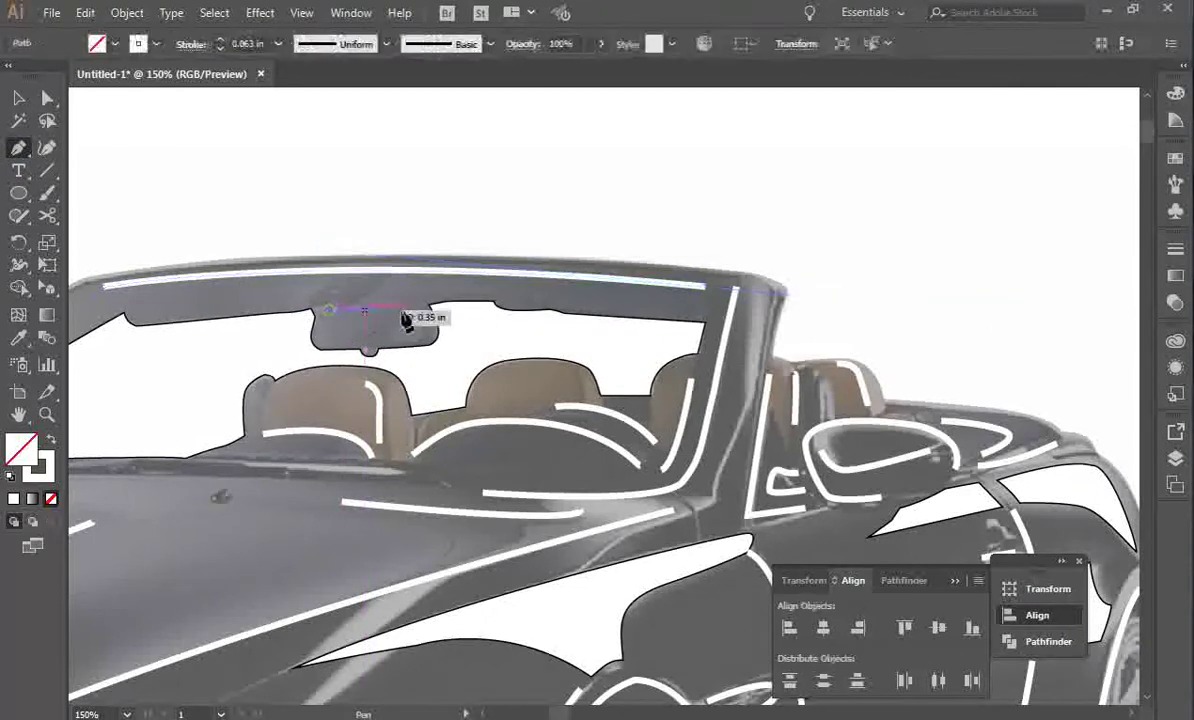
pyautogui.click(436, 303)
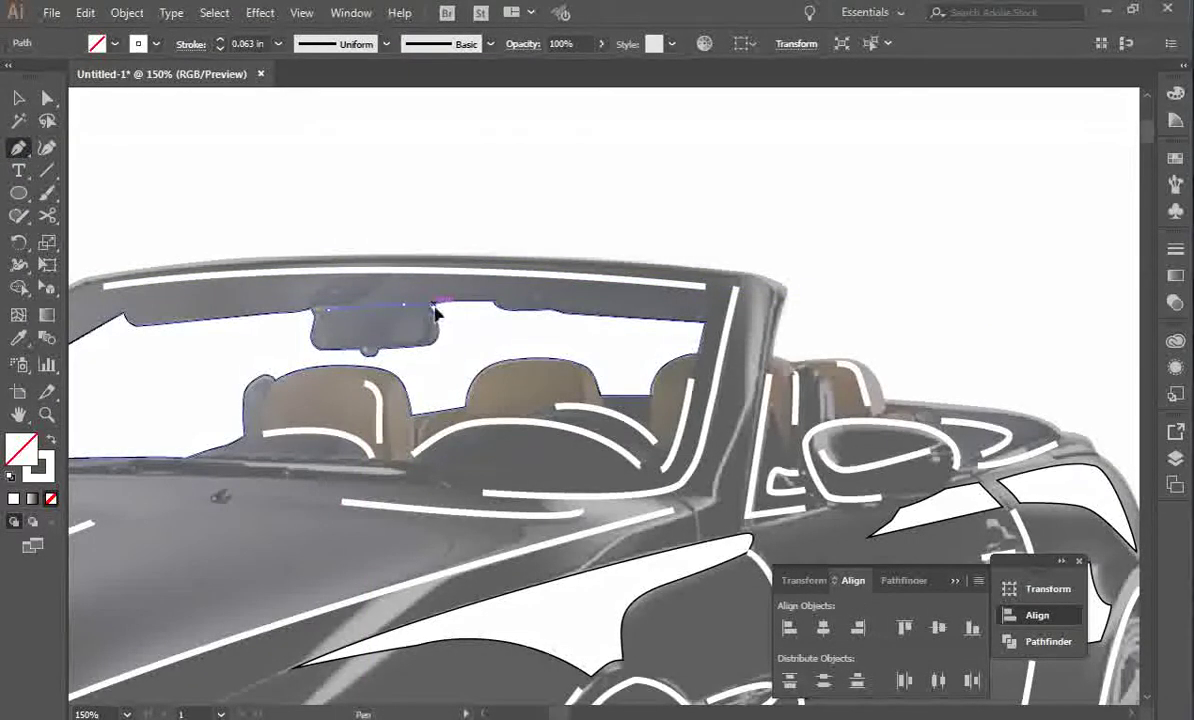
pyautogui.moveTo(436, 304); pyautogui.dragTo(458, 298)
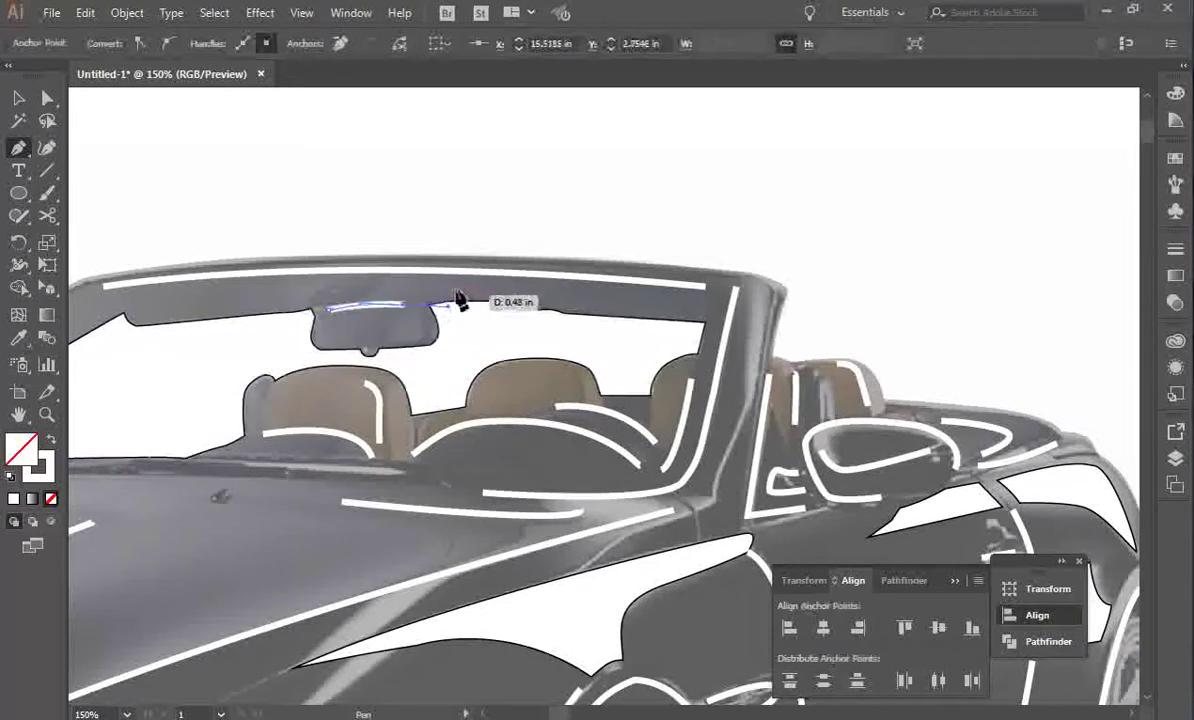
pyautogui.press('v')
pyautogui.click(496, 236)
pyautogui.scroll(-3, 474, 270)
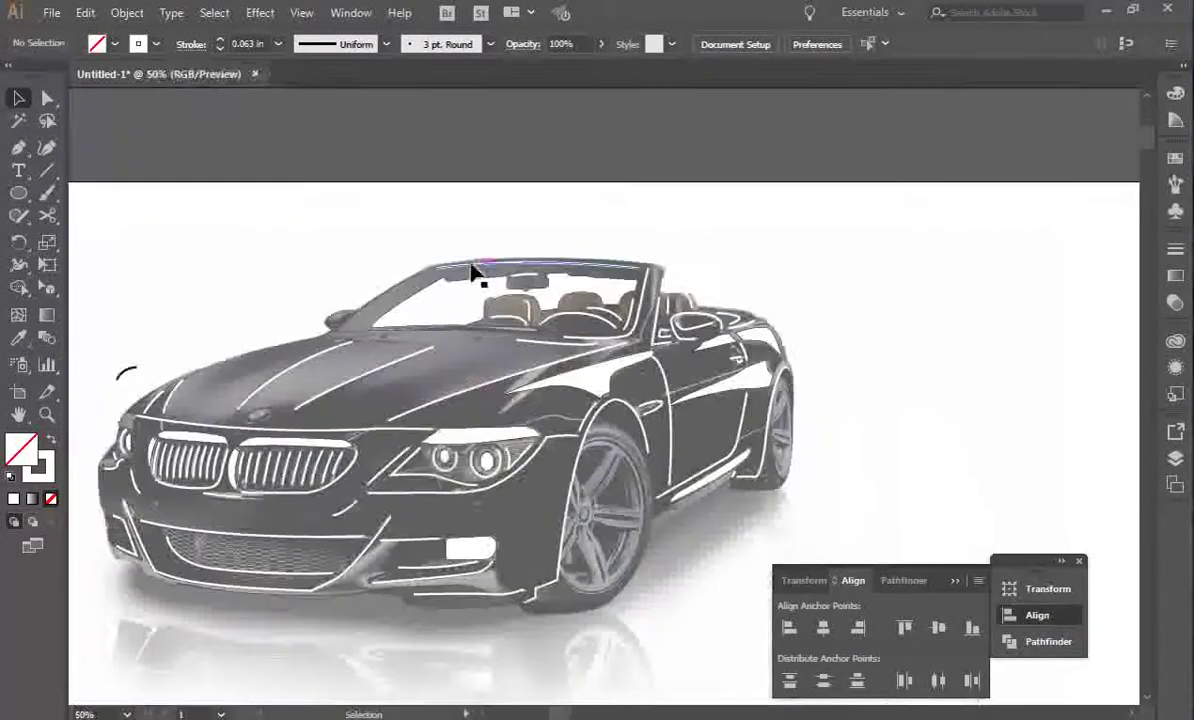
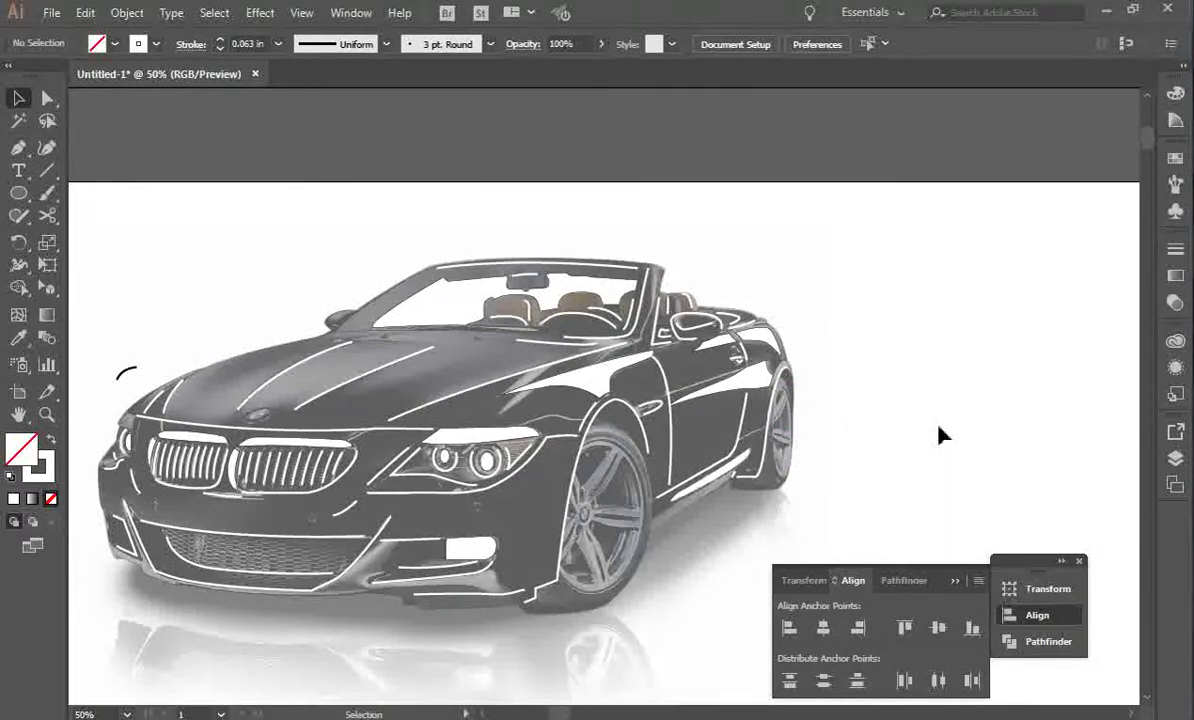
# Draw a closed white-filled shape with a 0.014 in black stroke in the front wheel's upper spoke gap beside the fender edge.
pyautogui.hotkey('ctrl', '-')
pyautogui.hotkey('ctrl', '-')
pyautogui.hotkey('ctrl', '-')
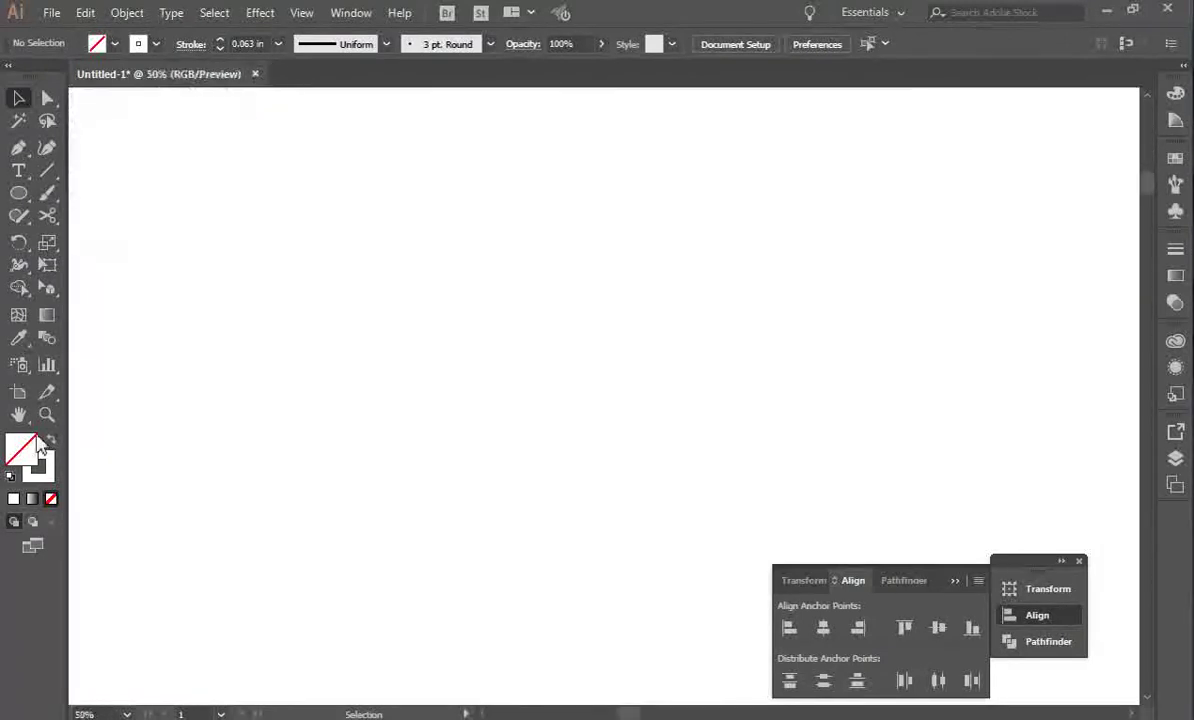
pyautogui.press('h')
pyautogui.moveTo(189, 293); pyautogui.dragTo(365, 368)
pyautogui.moveTo(322, 301)
pyautogui.mouseDown()
pyautogui.moveTo(469, 381)
pyautogui.moveTo(456, 370)
pyautogui.mouseUp()
pyautogui.hotkey('ctrl', '+')
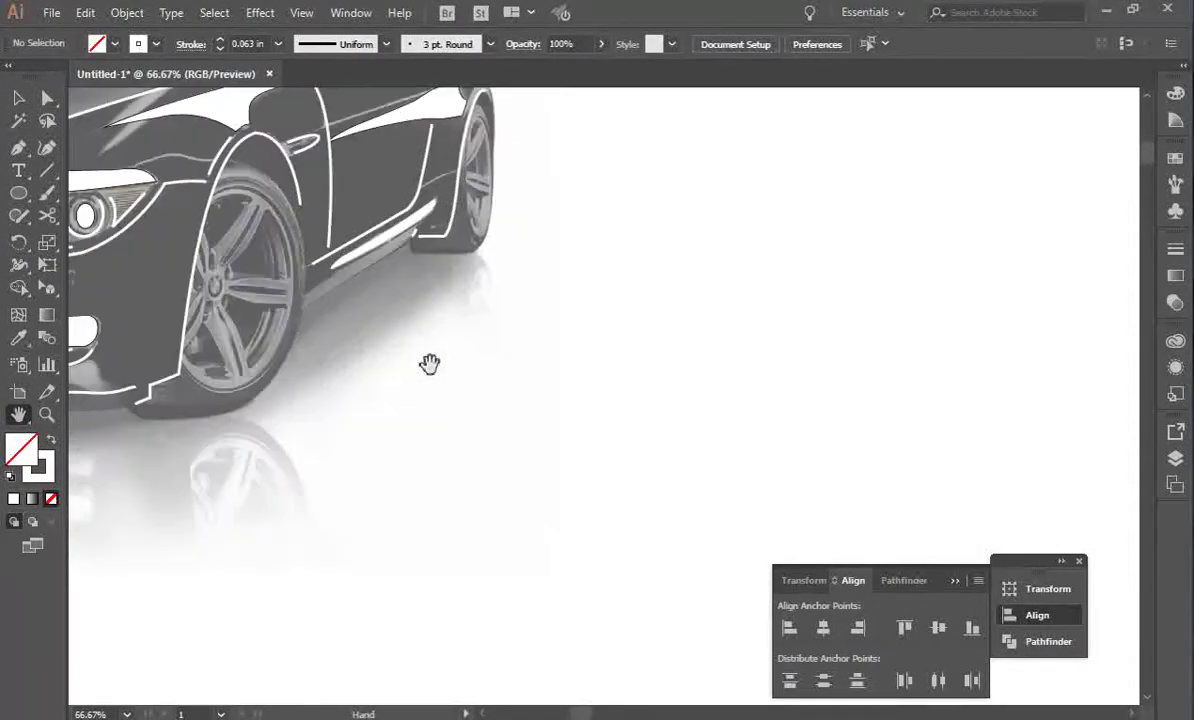
pyautogui.moveTo(389, 295); pyautogui.dragTo(487, 330)
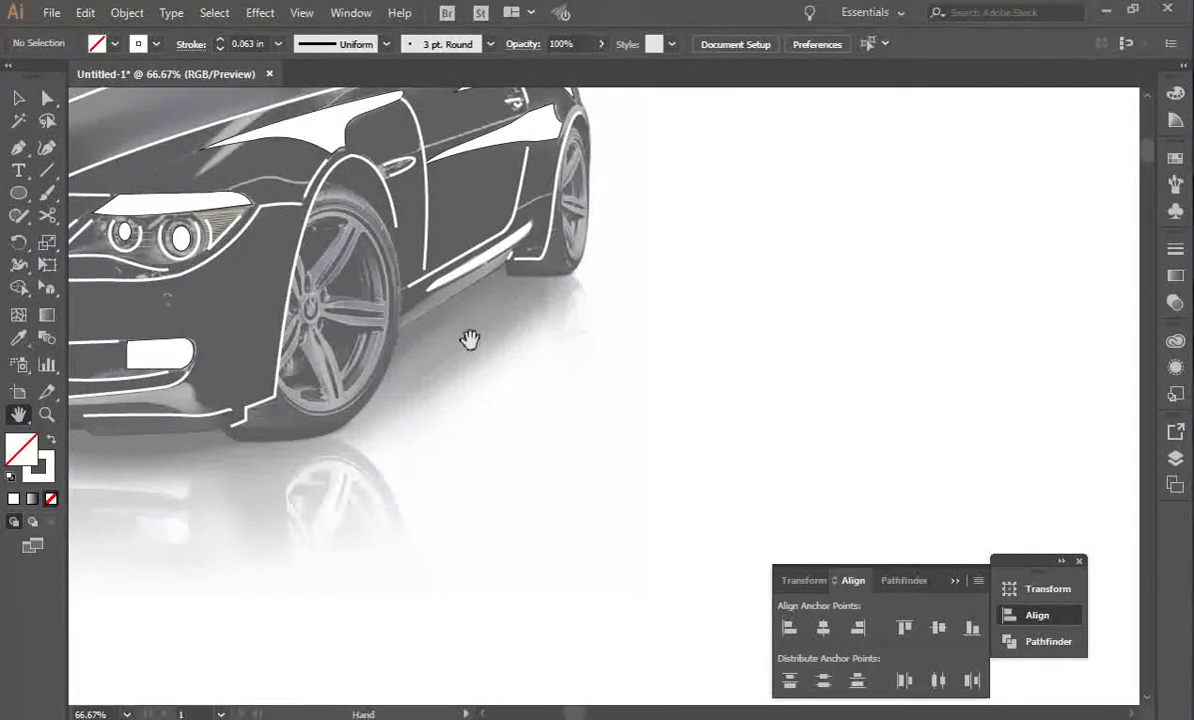
pyautogui.hotkey('ctrl', '+')
pyautogui.moveTo(342, 275); pyautogui.dragTo(466, 341)
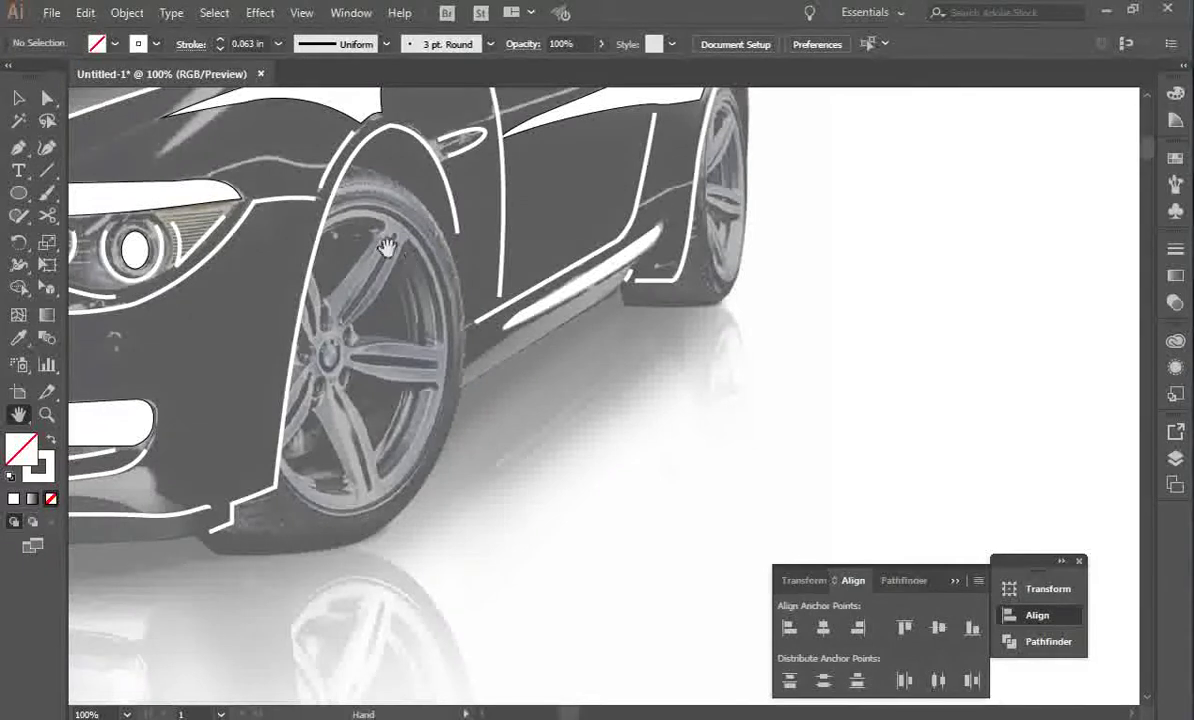
pyautogui.press('v')
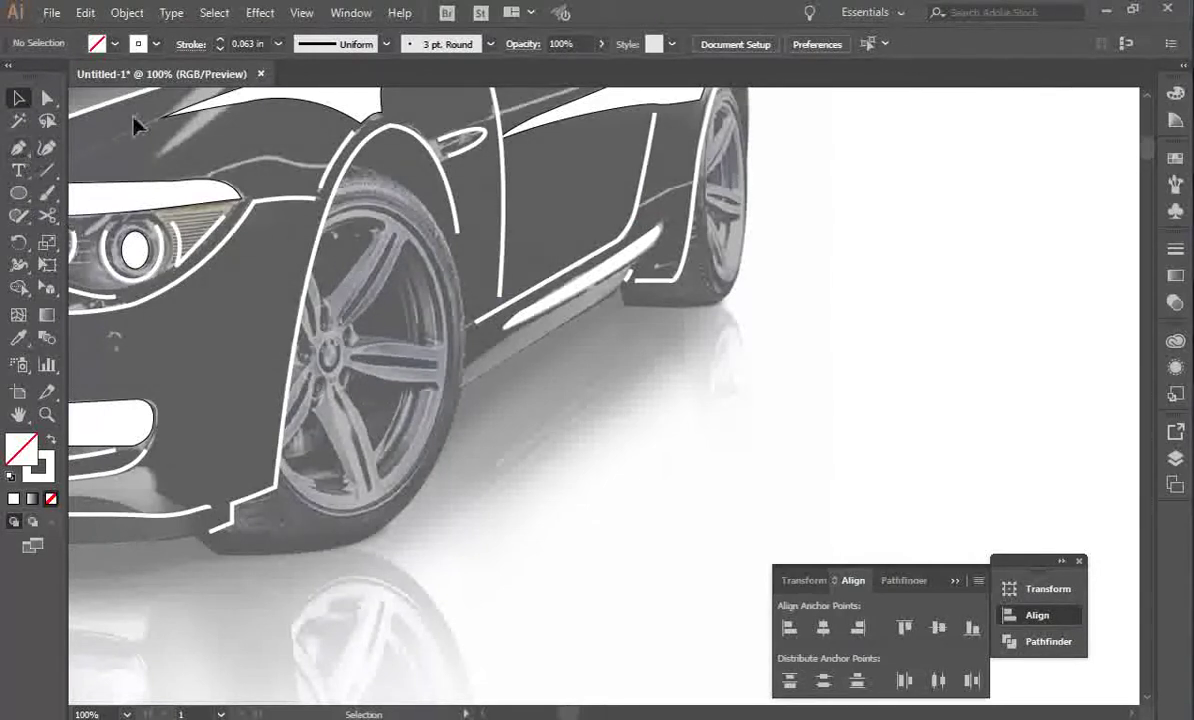
pyautogui.click(319, 121)
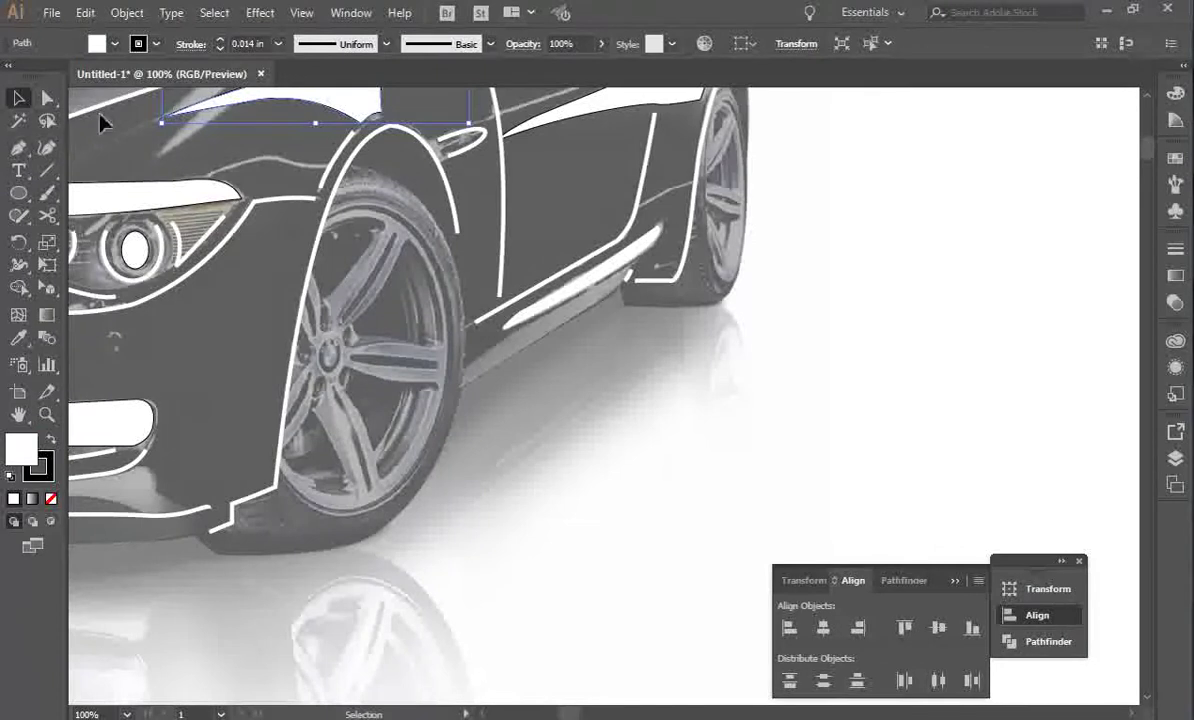
pyautogui.click(17, 149)
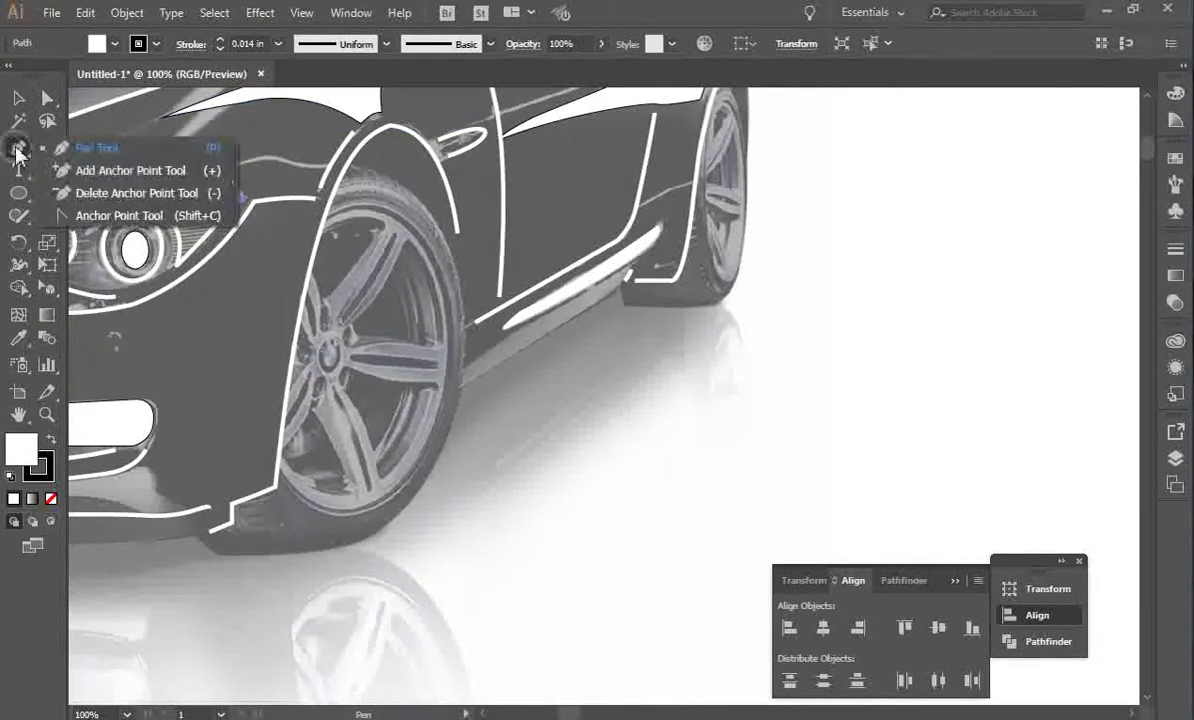
pyautogui.click(83, 155)
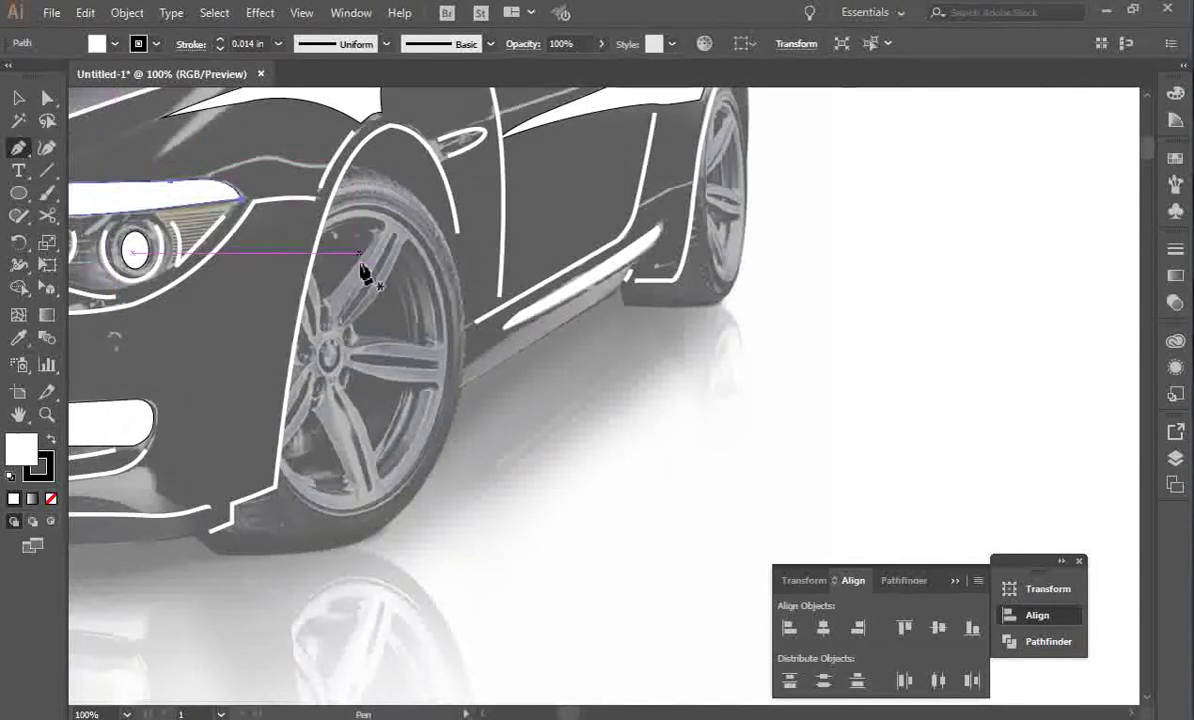
pyautogui.click(309, 269)
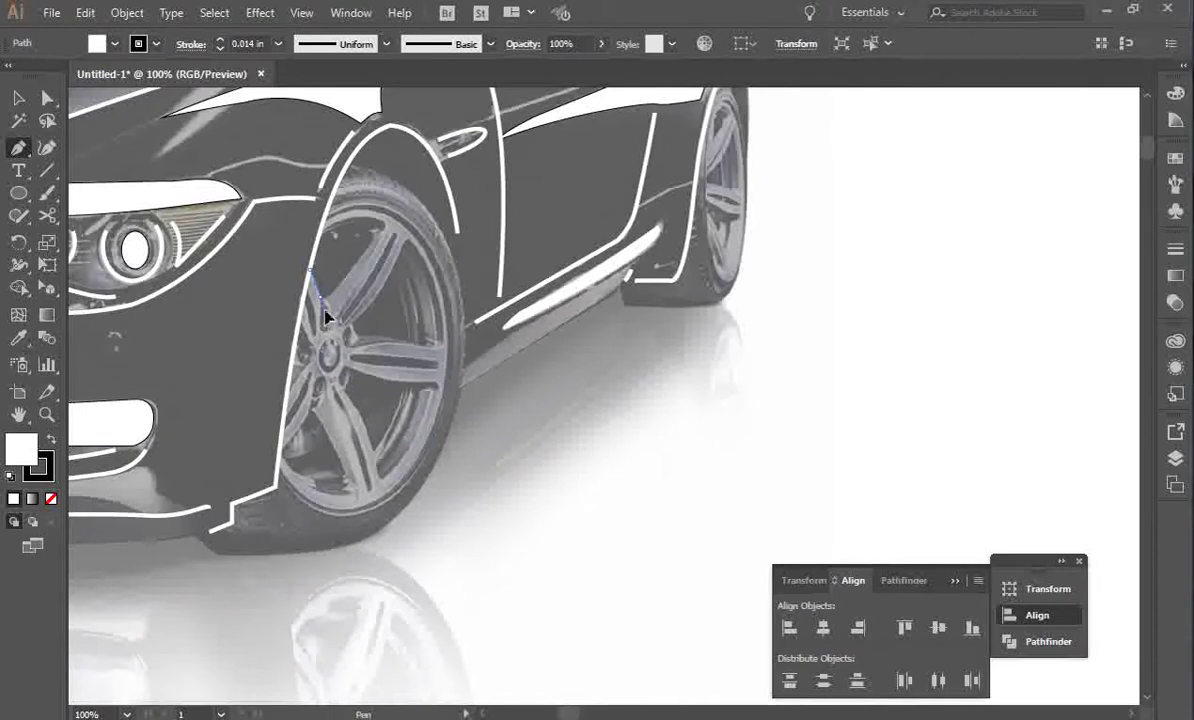
pyautogui.click(321, 298)
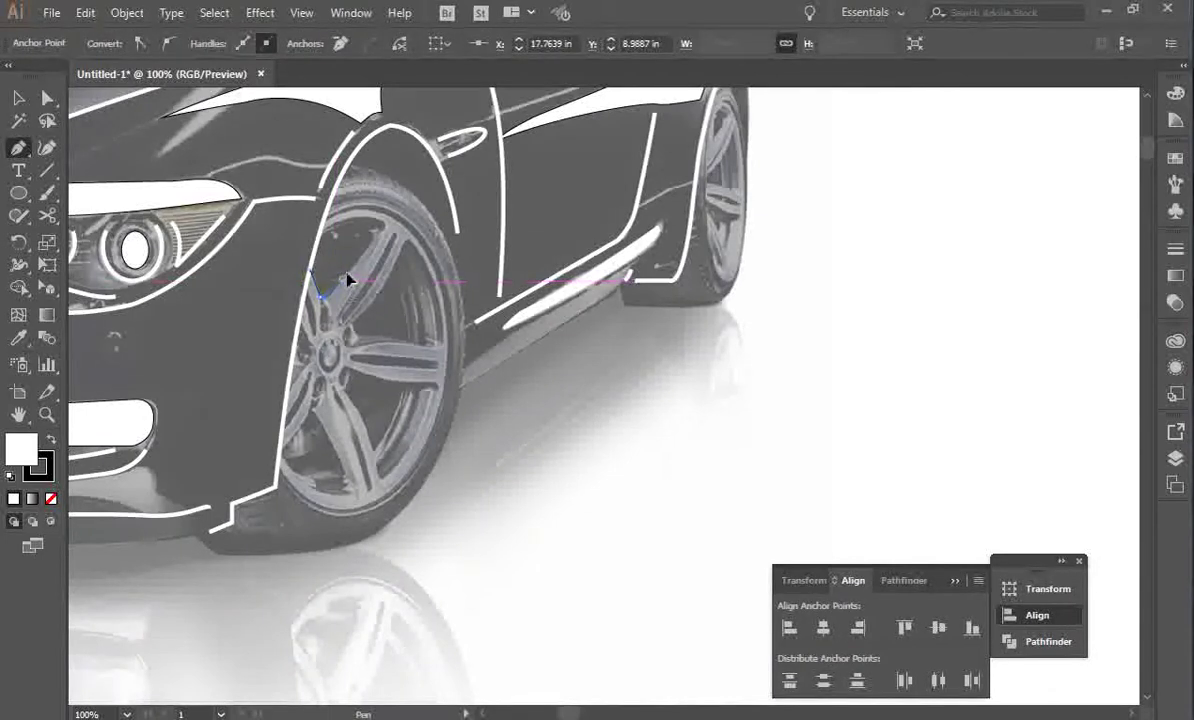
pyautogui.click(368, 249)
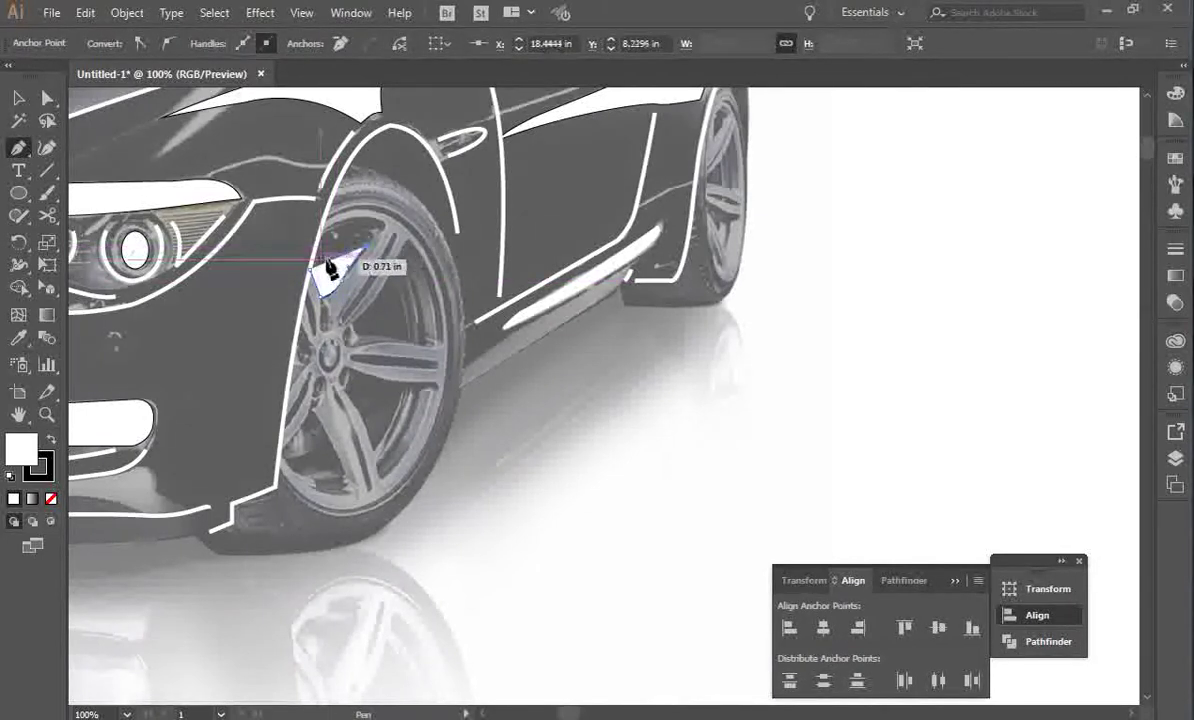
pyautogui.moveTo(317, 249); pyautogui.dragTo(297, 262)
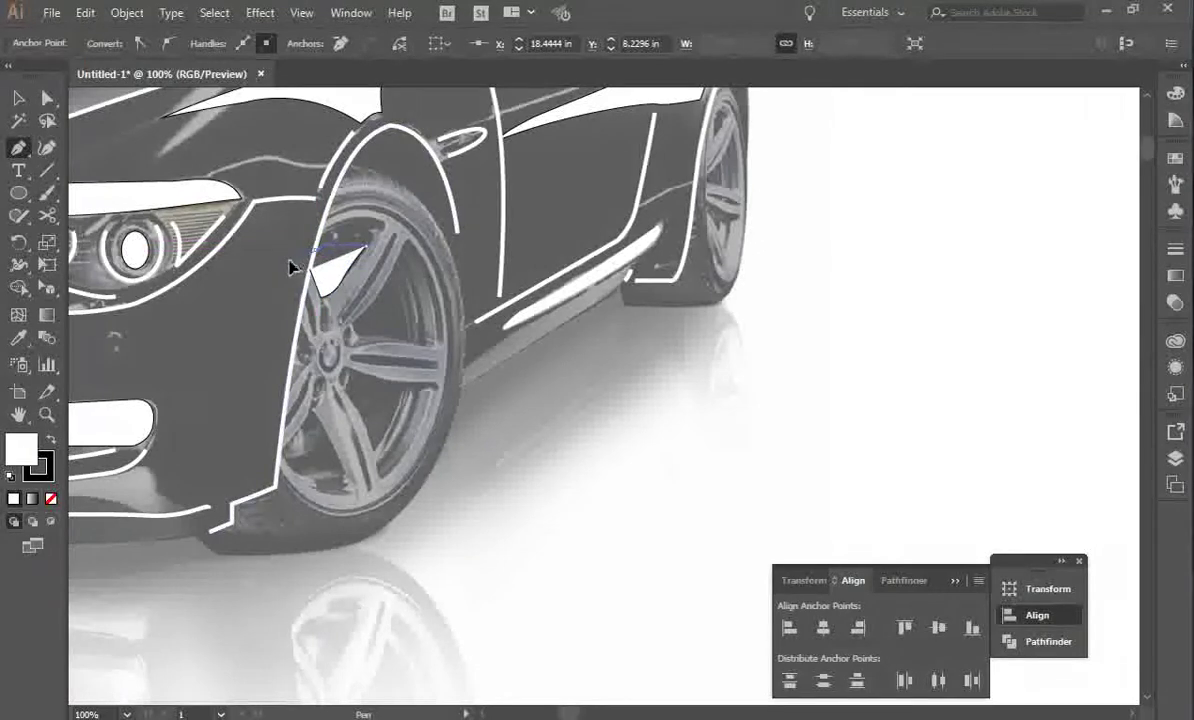
pyautogui.keyDown('ctrl'); pyautogui.click(312, 260); pyautogui.keyUp('ctrl')
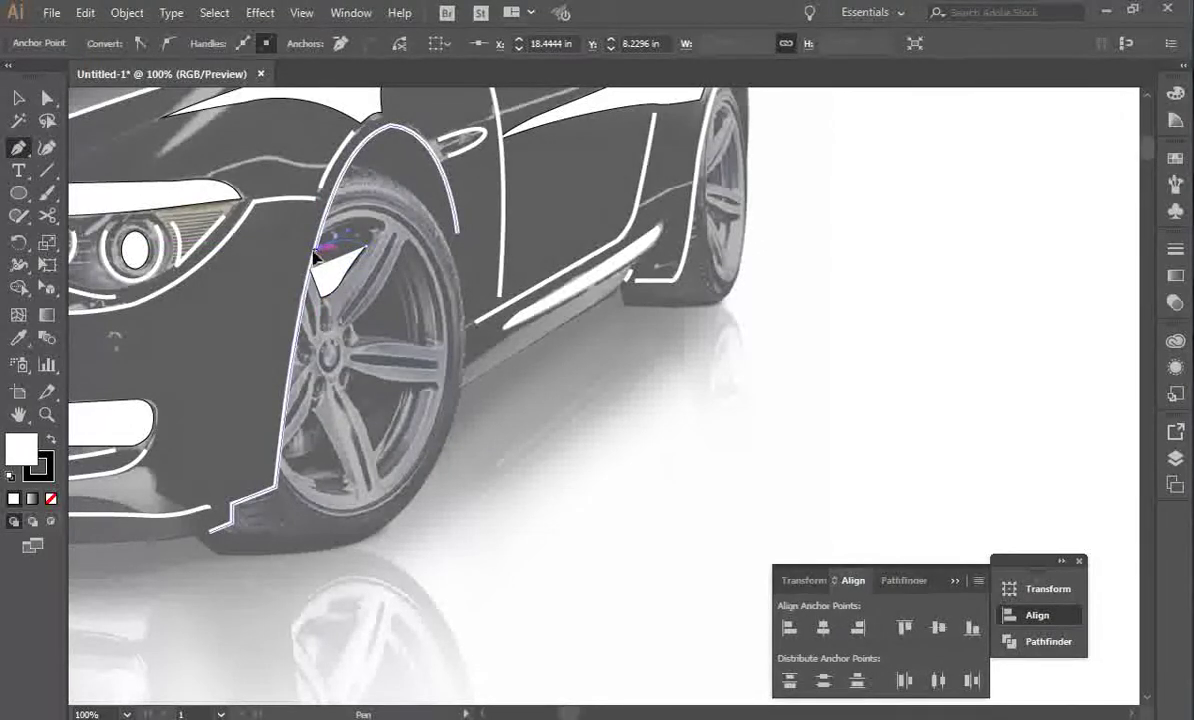
pyautogui.moveTo(313, 262)
pyautogui.mouseDown()
pyautogui.moveTo(314, 278)
pyautogui.moveTo(320, 266)
pyautogui.mouseUp()
# Cut the white wheel-arch stroke with the Scissors above and below the new spoke-gap shape and delete the segment between the cuts.
pyautogui.press('v')
pyautogui.click(338, 214)
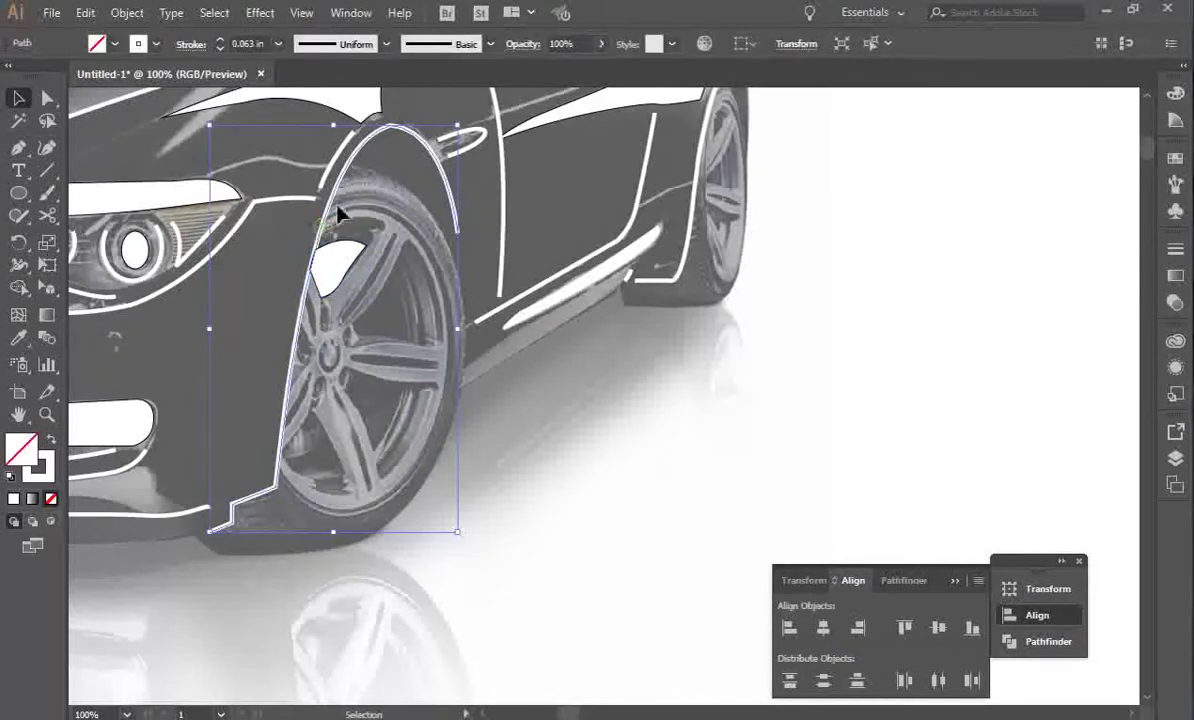
pyautogui.click(47, 215)
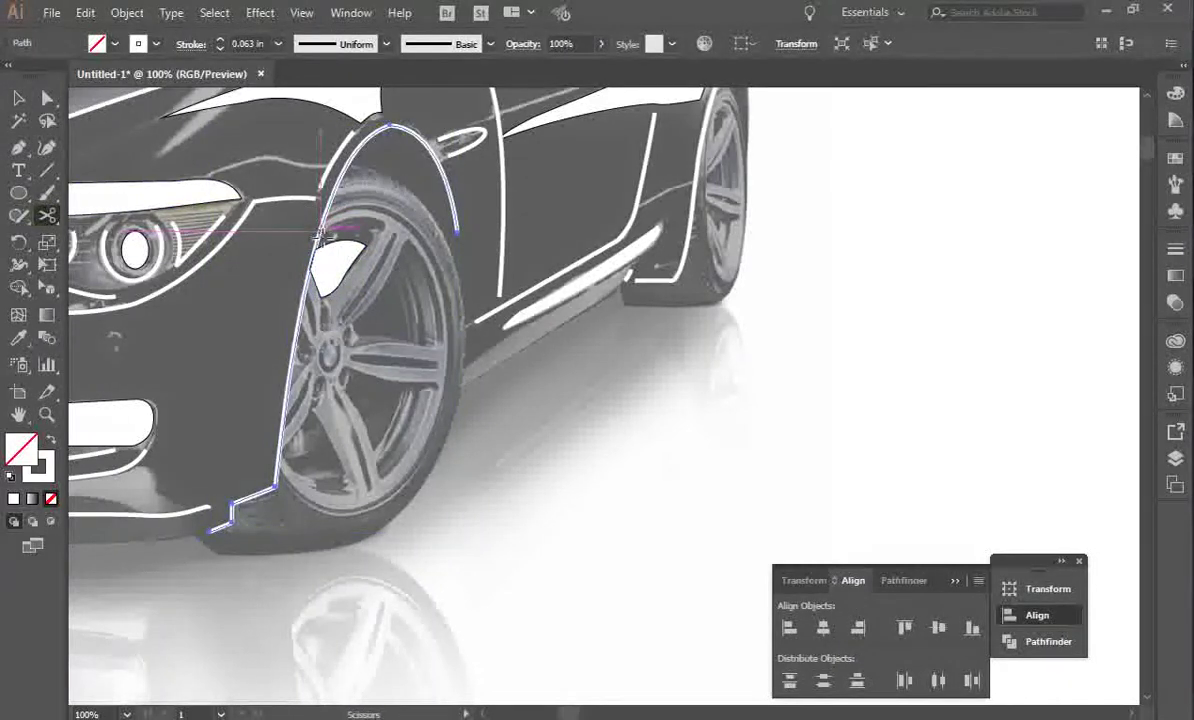
pyautogui.click(319, 237)
pyautogui.press('a')
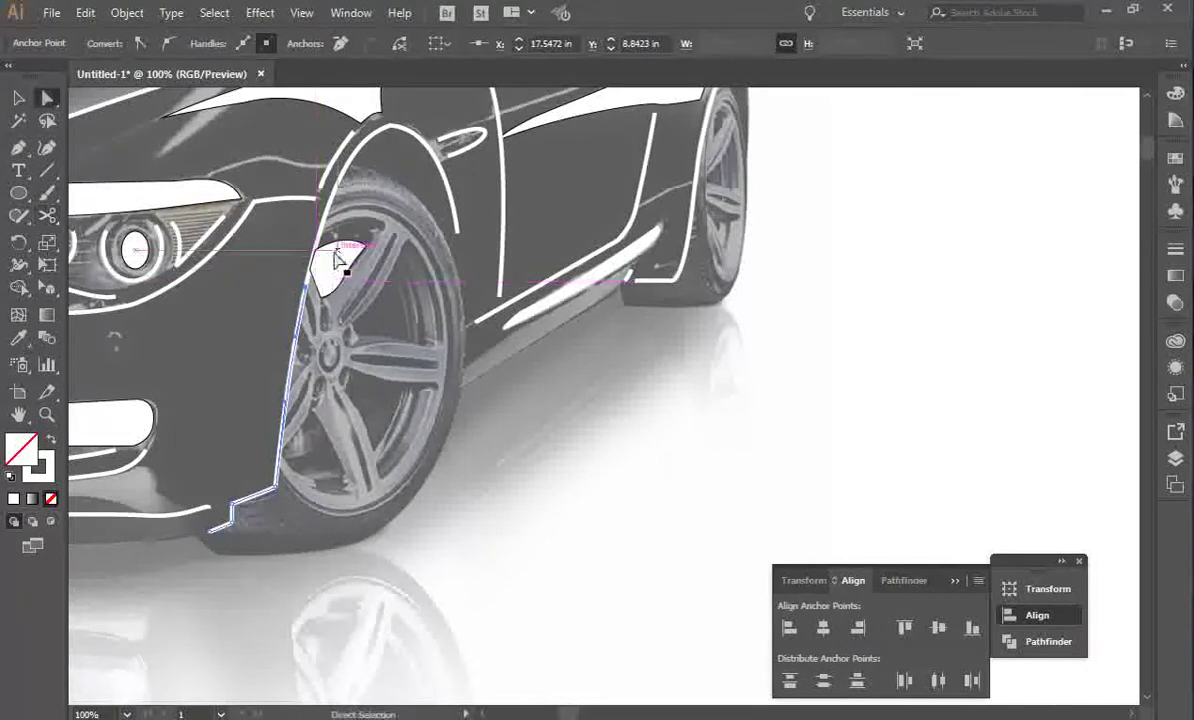
pyautogui.click(322, 258)
pyautogui.press('Delete')
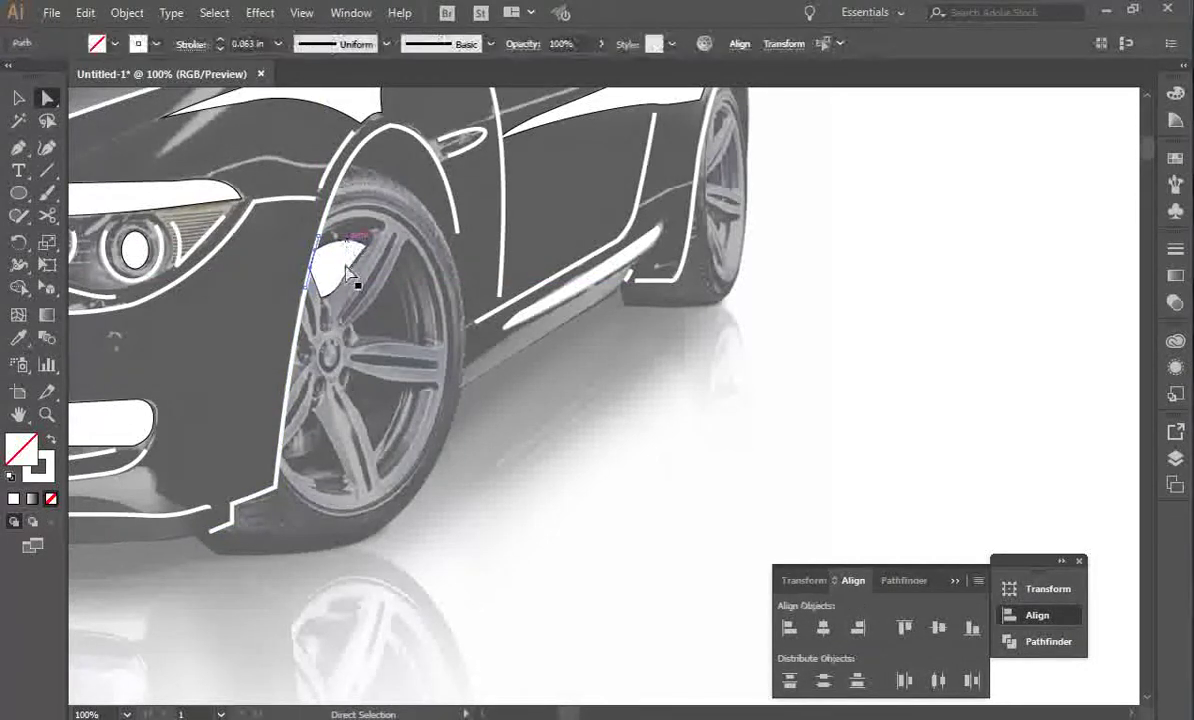
# Draw a closed white-stroked outline around the front wheel's spoke gap above and outward of the hub.
pyautogui.click(18, 147)
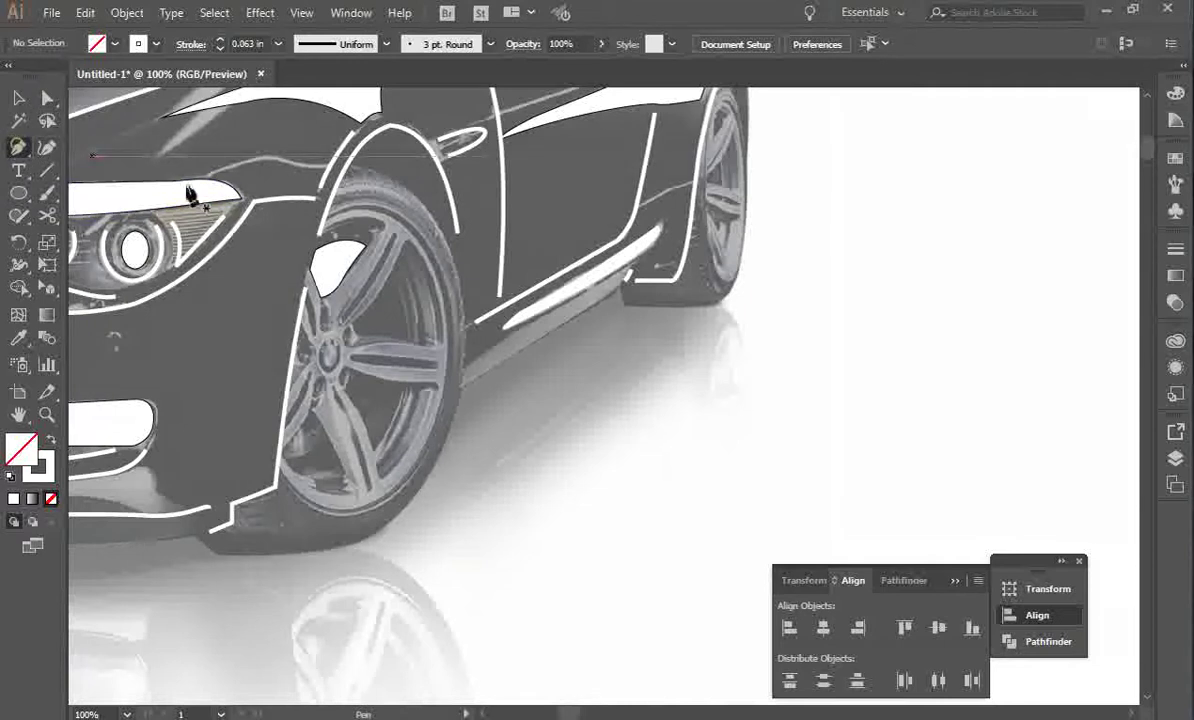
pyautogui.click(388, 281)
pyautogui.moveTo(347, 325); pyautogui.dragTo(380, 280)
pyautogui.press('ctrl')
pyautogui.click(532, 373)
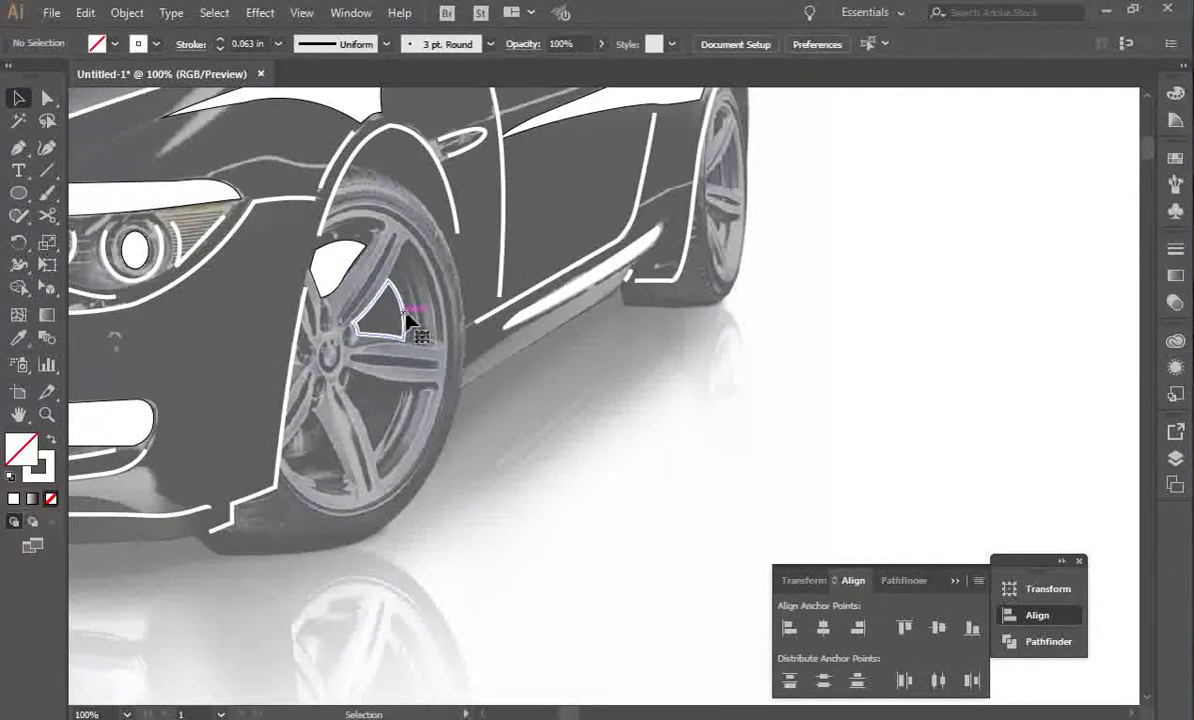
# Give the new spoke-gap outline a 0.001 in stroke and a white fill.
pyautogui.click(406, 326)
pyautogui.click(240, 43)
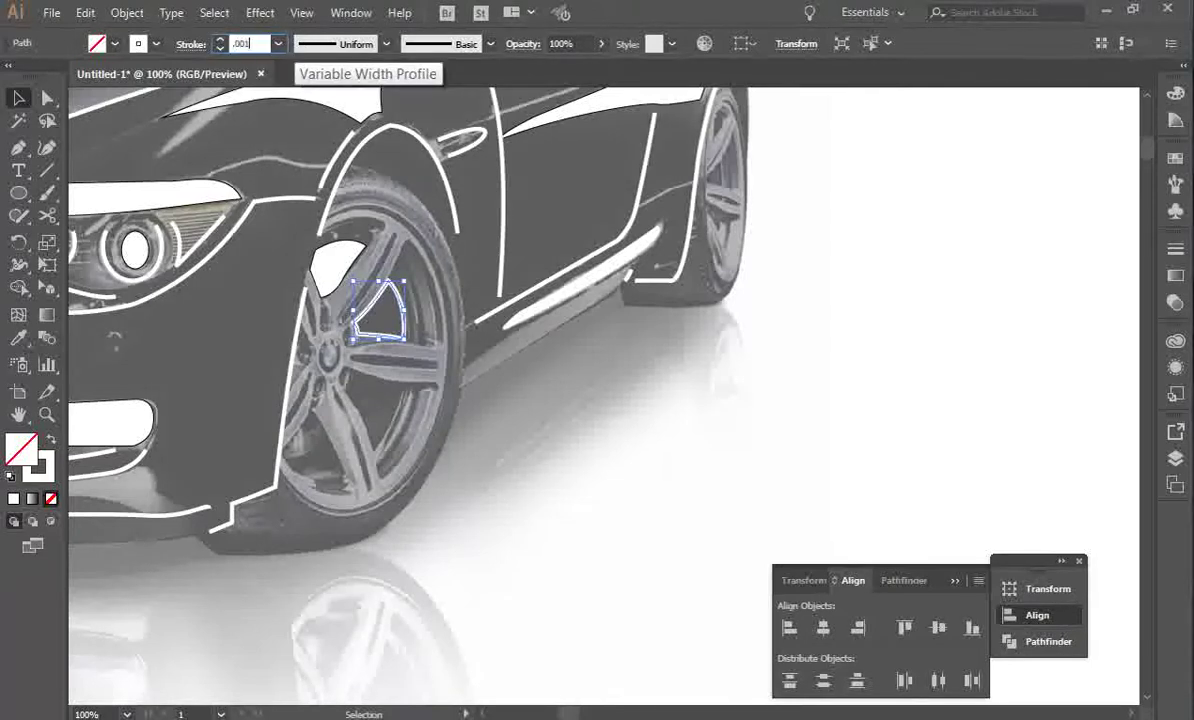
pyautogui.write('.001')
pyautogui.press('Return')
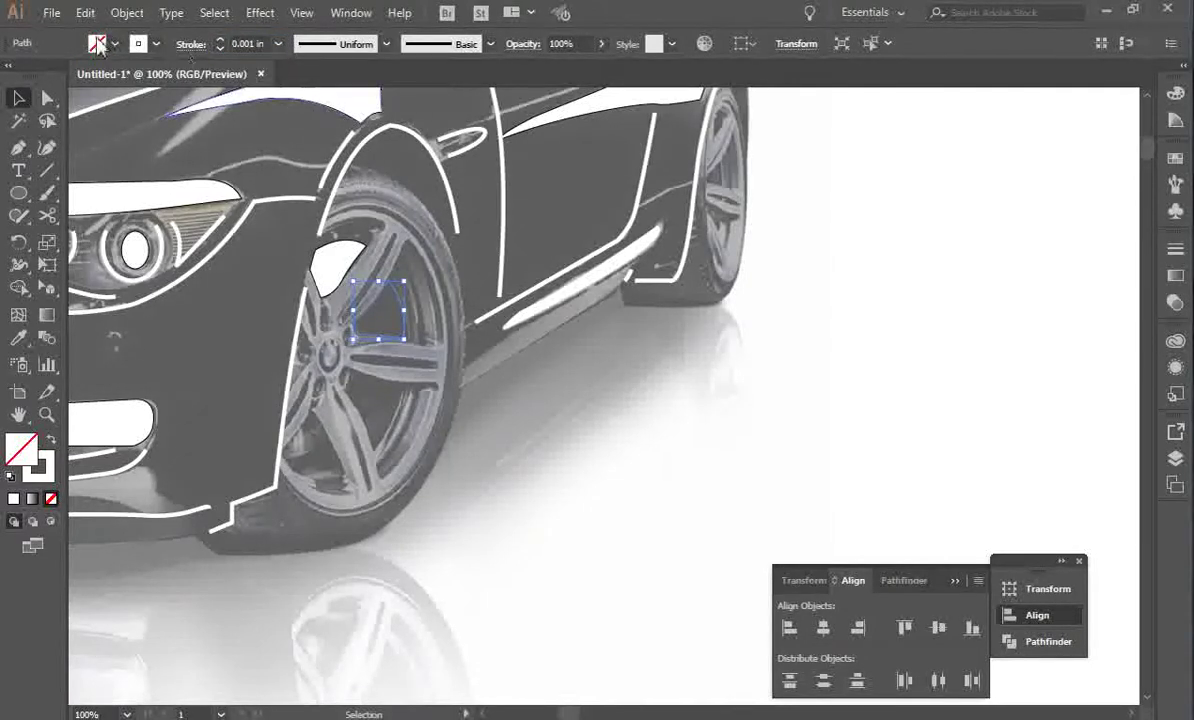
pyautogui.click(98, 44)
pyautogui.click(38, 76)
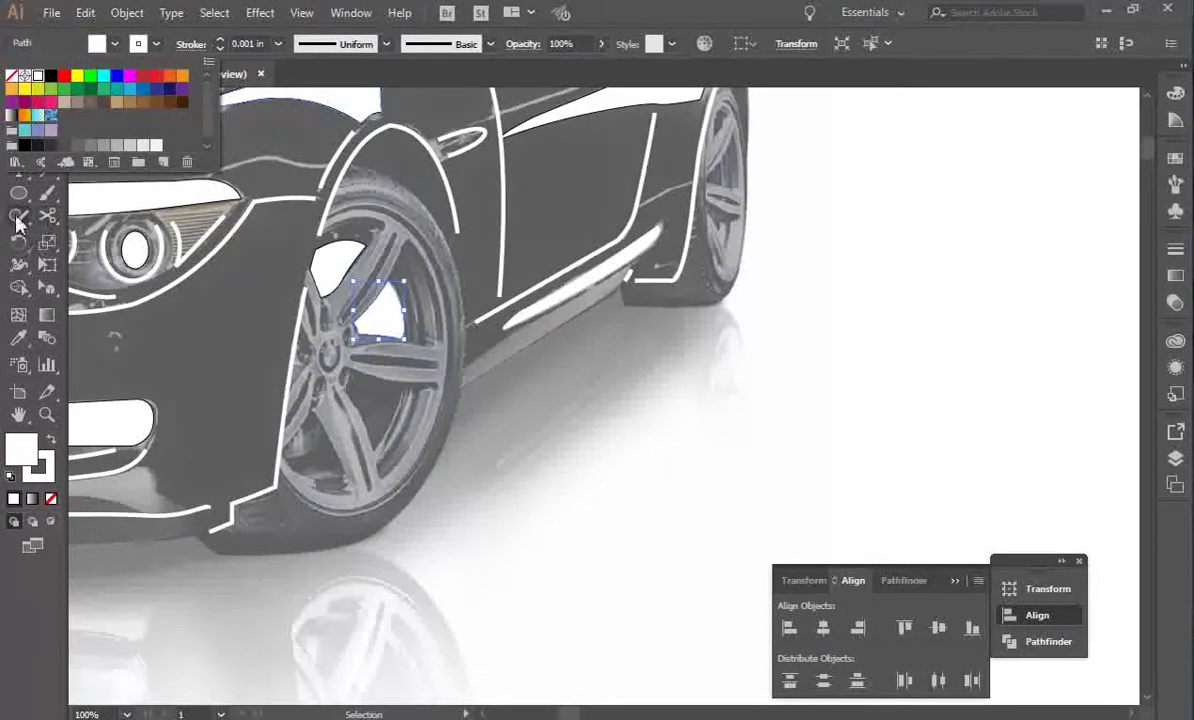
# Draw a closed white-filled shape with a 0.001 in stroke in the spoke gap just below the front wheel's horizontal spoke.
pyautogui.click(18, 147)
pyautogui.click(354, 377)
pyautogui.click(341, 392)
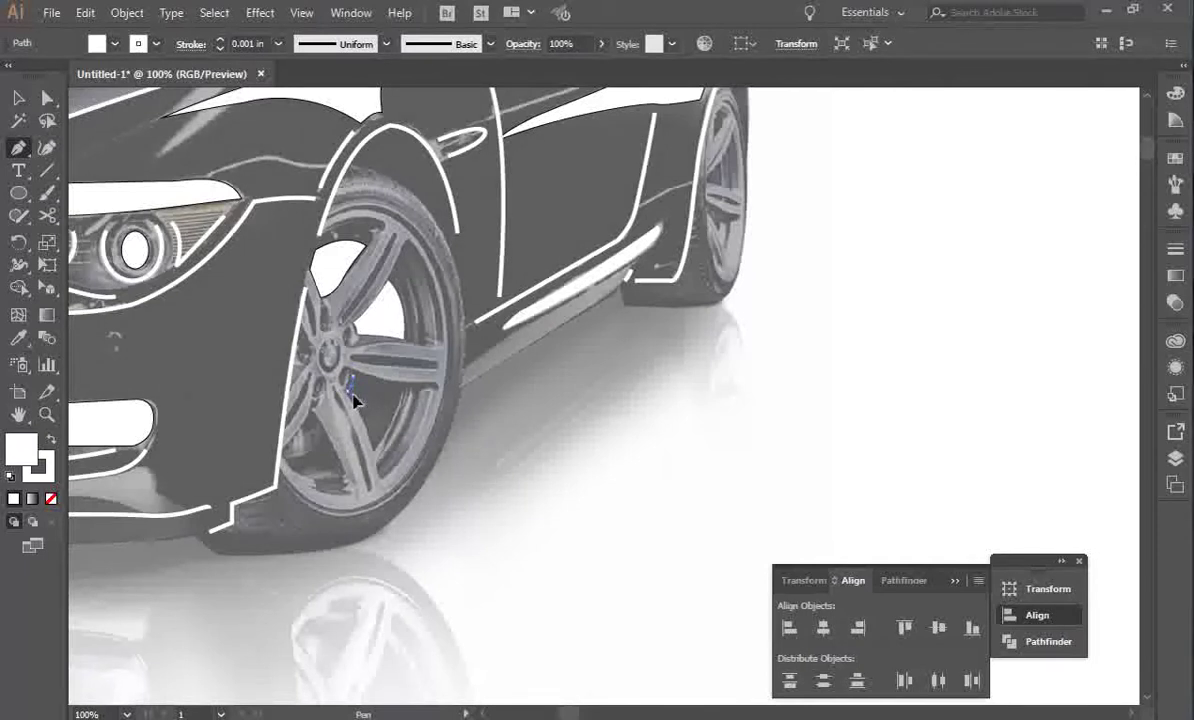
pyautogui.click(367, 426)
pyautogui.click(387, 384)
pyautogui.moveTo(379, 381); pyautogui.dragTo(371, 381)
pyautogui.click(353, 377)
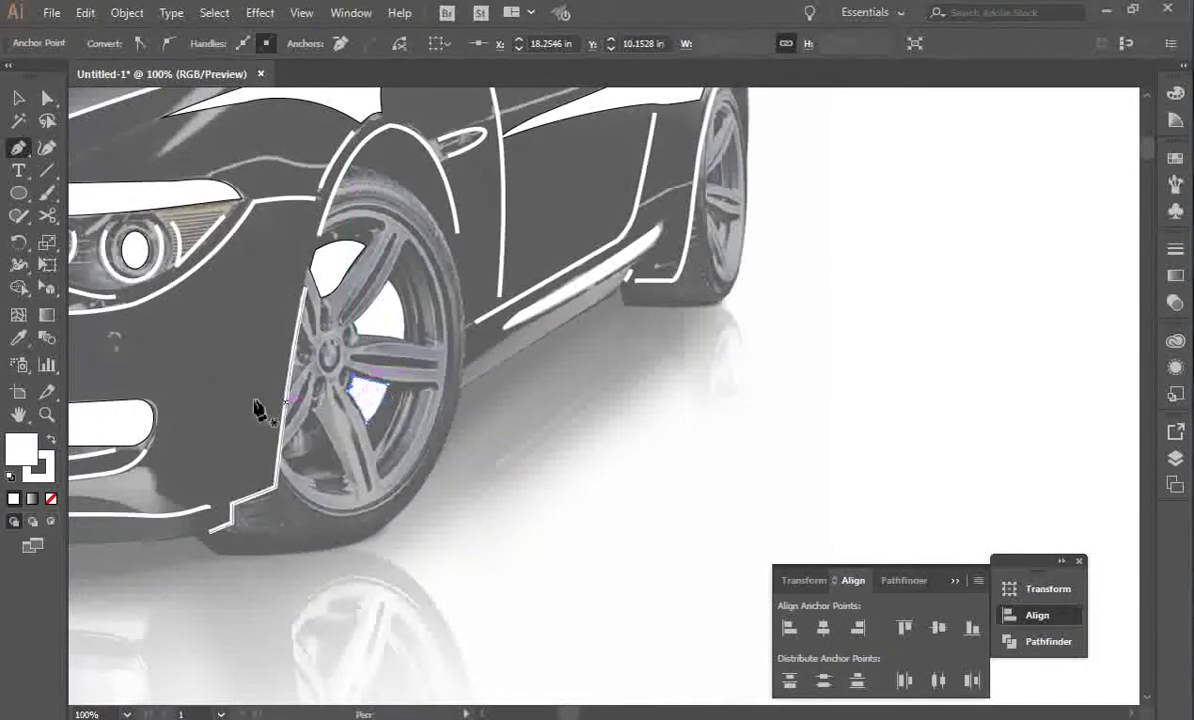
# Draw a closed white-filled shape in the front wheel's lower spoke gap beside the bumper edge.
pyautogui.click(18, 147)
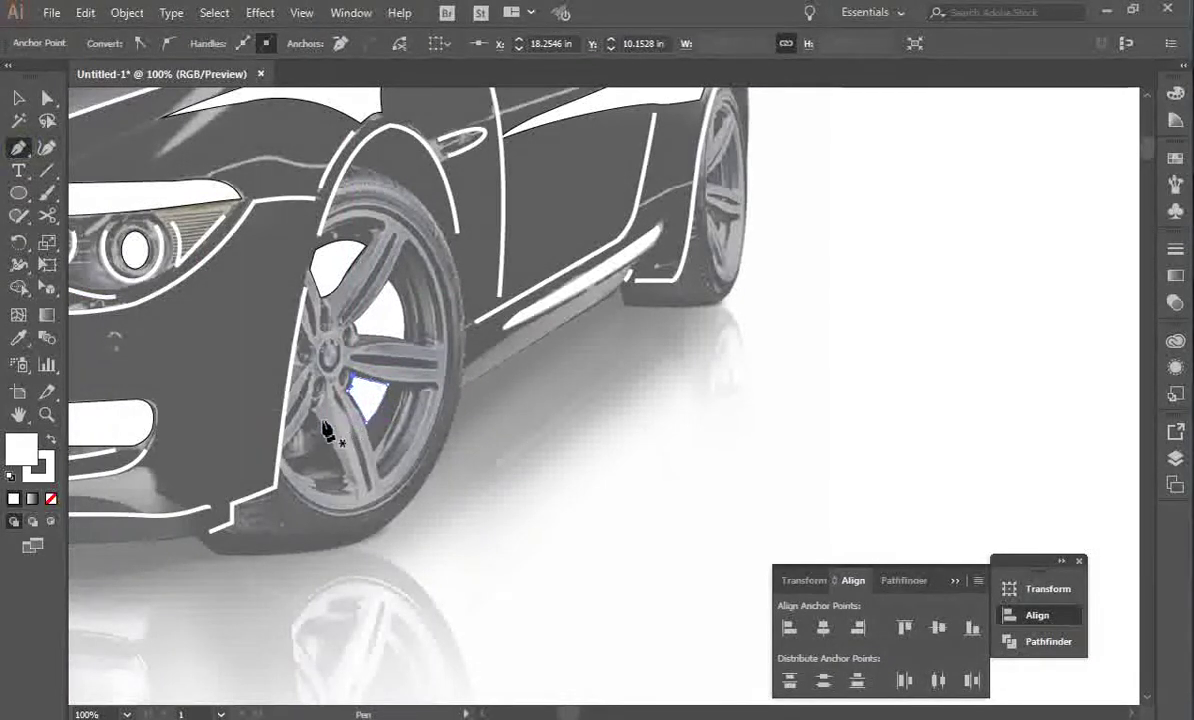
pyautogui.moveTo(314, 420)
pyautogui.mouseDown()
pyautogui.moveTo(333, 452)
pyautogui.moveTo(277, 447)
pyautogui.moveTo(321, 399)
pyautogui.moveTo(299, 437)
pyautogui.mouseUp()
pyautogui.click(327, 443)
# Nudge the outer corner anchors of the two upper spoke-gap shapes slightly inward and adjust the outer curve of the one nearer the tire.
pyautogui.press('a')
pyautogui.moveTo(404, 338); pyautogui.dragTo(401, 336)
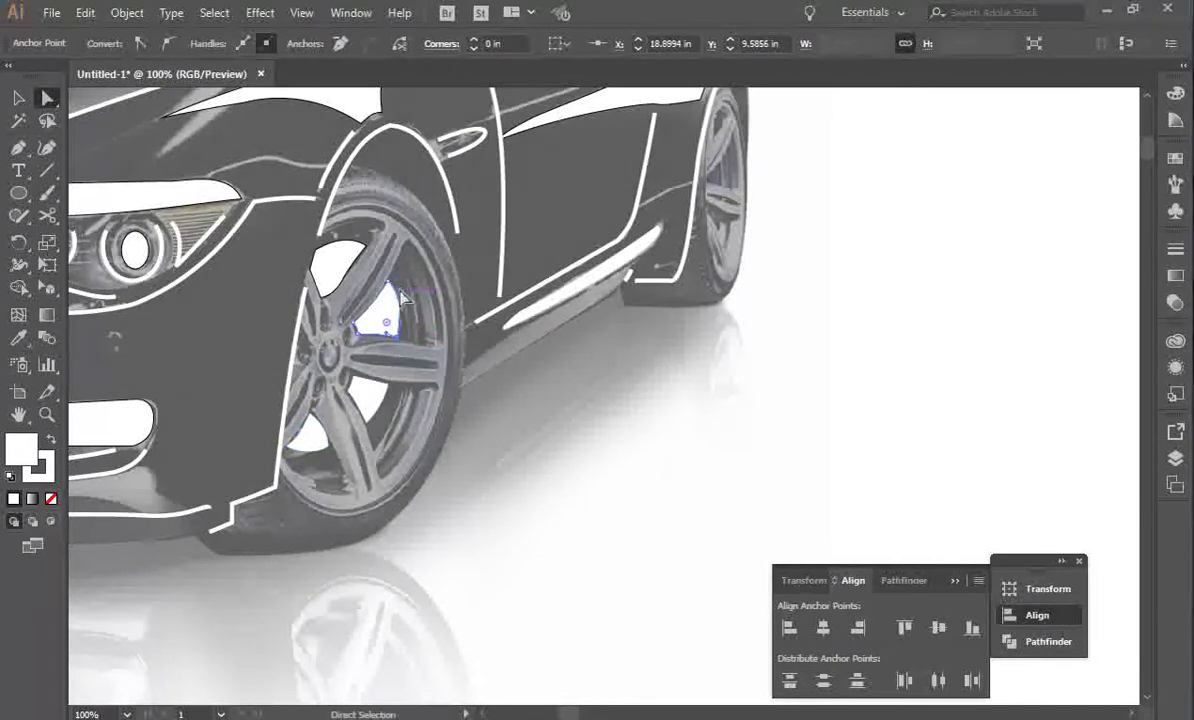
pyautogui.press('v')
pyautogui.press('a')
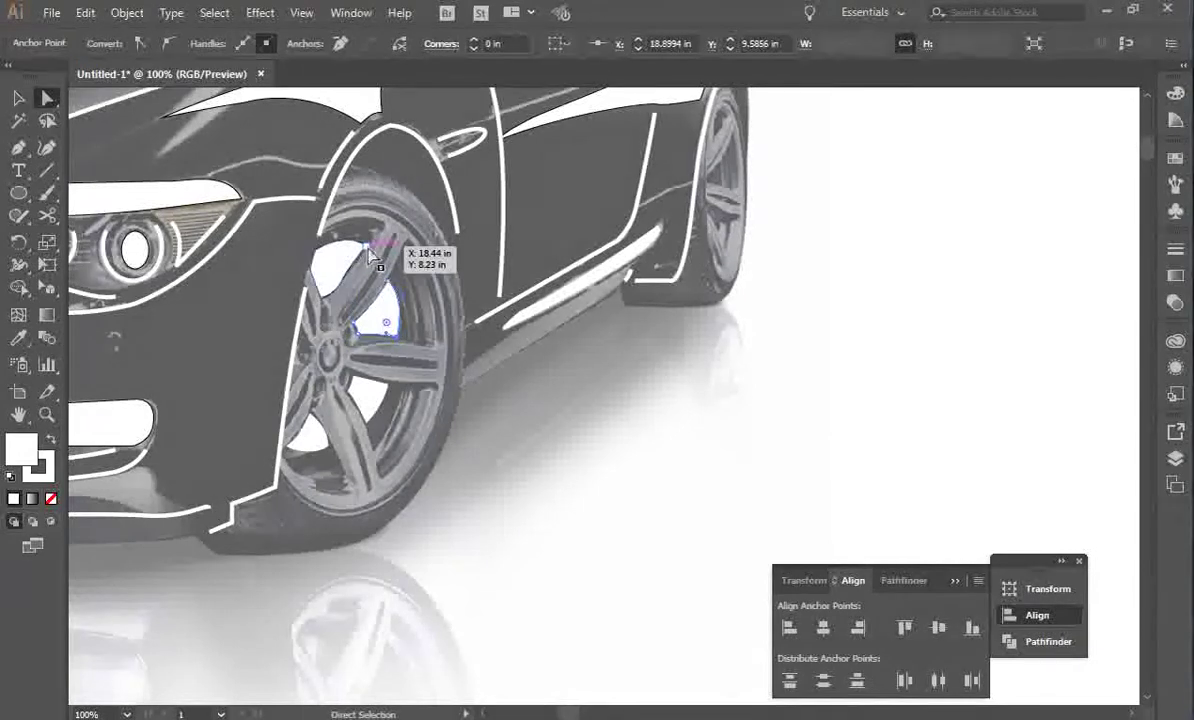
pyautogui.moveTo(371, 257); pyautogui.dragTo(366, 257)
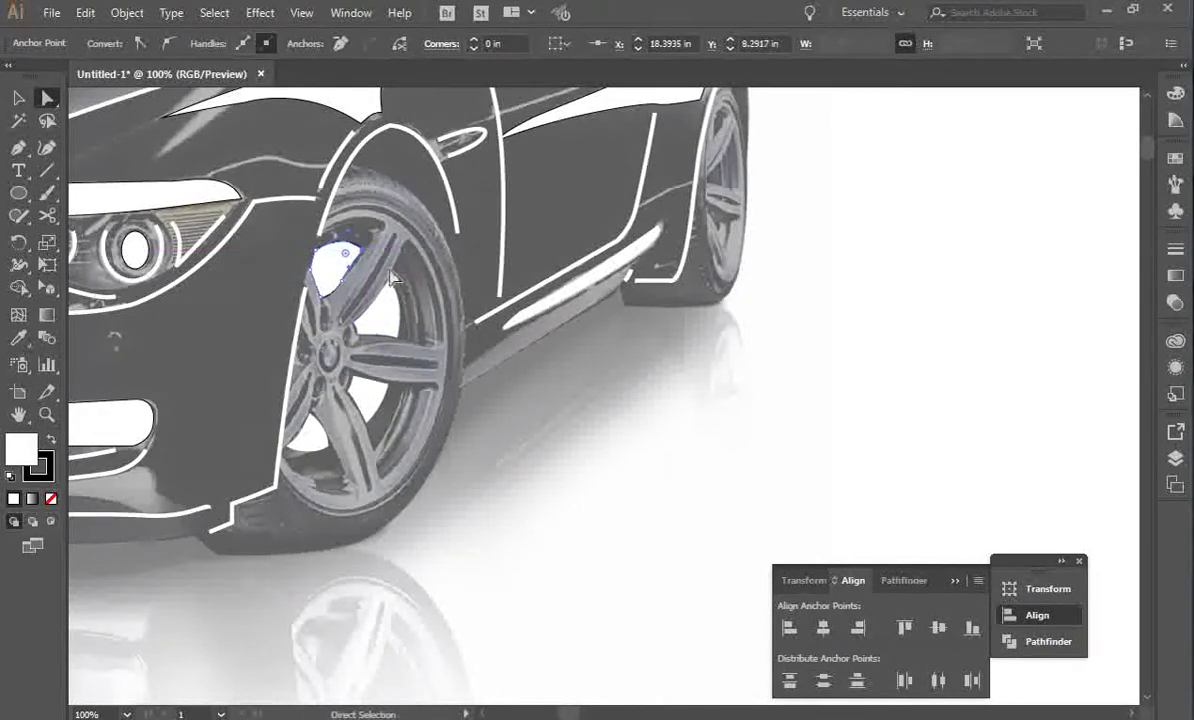
pyautogui.click(602, 421)
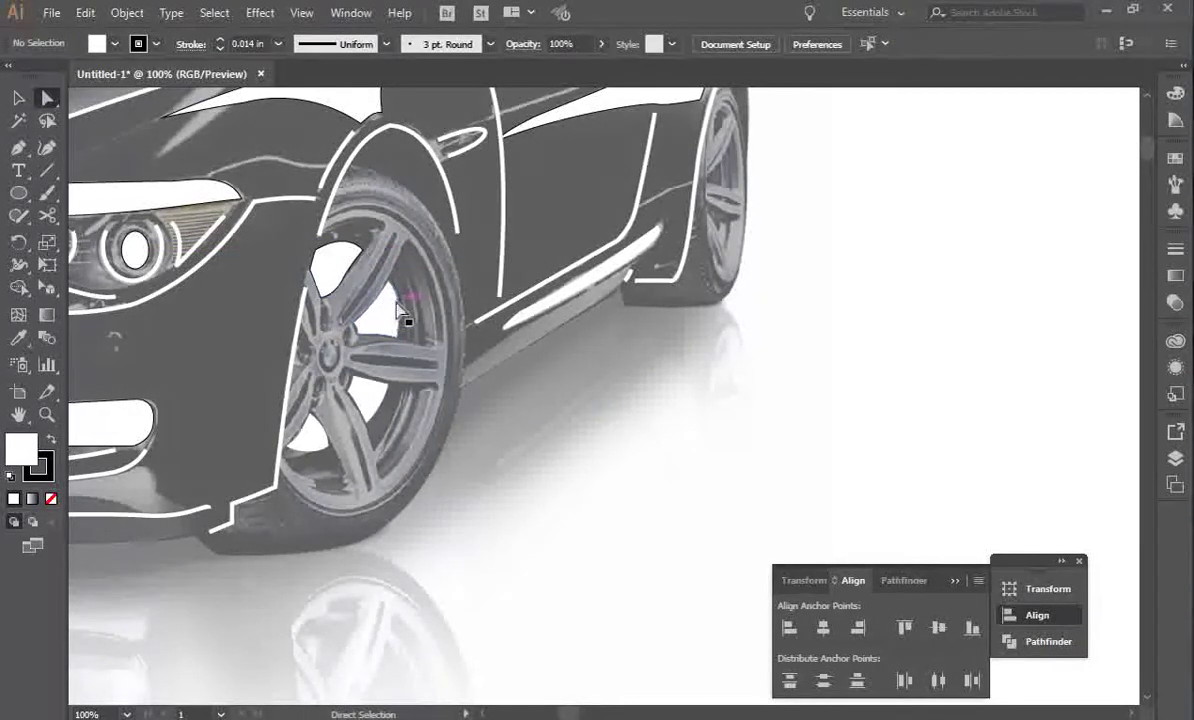
pyautogui.click(414, 317)
pyautogui.moveTo(398, 300); pyautogui.dragTo(402, 301)
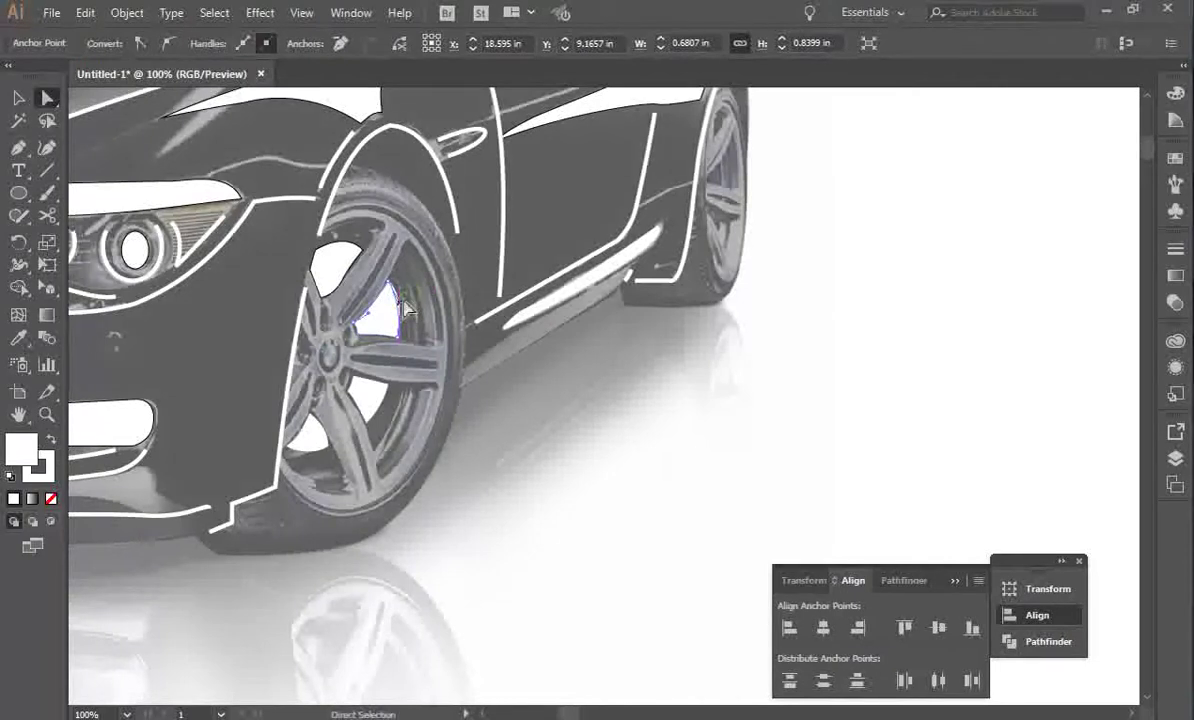
# Lower the top corner anchor of the white spoke-gap shape above the front wheel's horizontal spoke and refit its edge.
pyautogui.press('v')
pyautogui.click(574, 408)
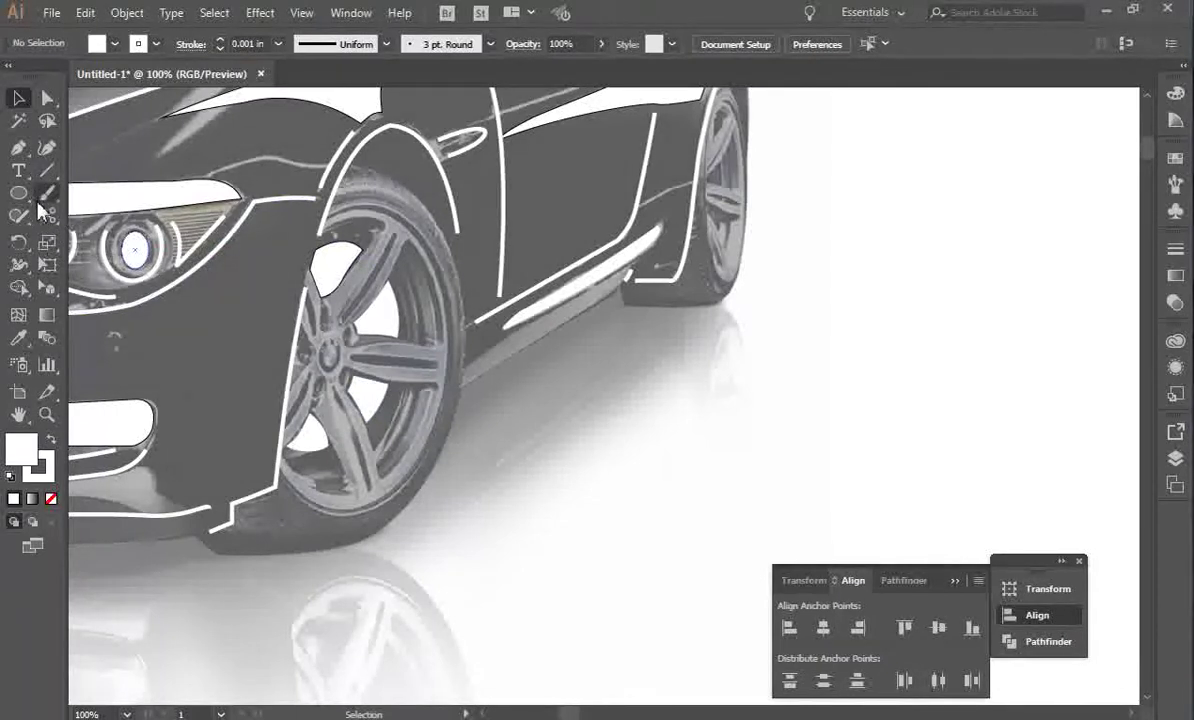
pyautogui.press('a')
pyautogui.moveTo(392, 280); pyautogui.dragTo(399, 297)
pyautogui.press('v')
pyautogui.click(574, 336)
pyautogui.press('a')
pyautogui.moveTo(385, 297); pyautogui.dragTo(388, 285)
pyautogui.press('v')
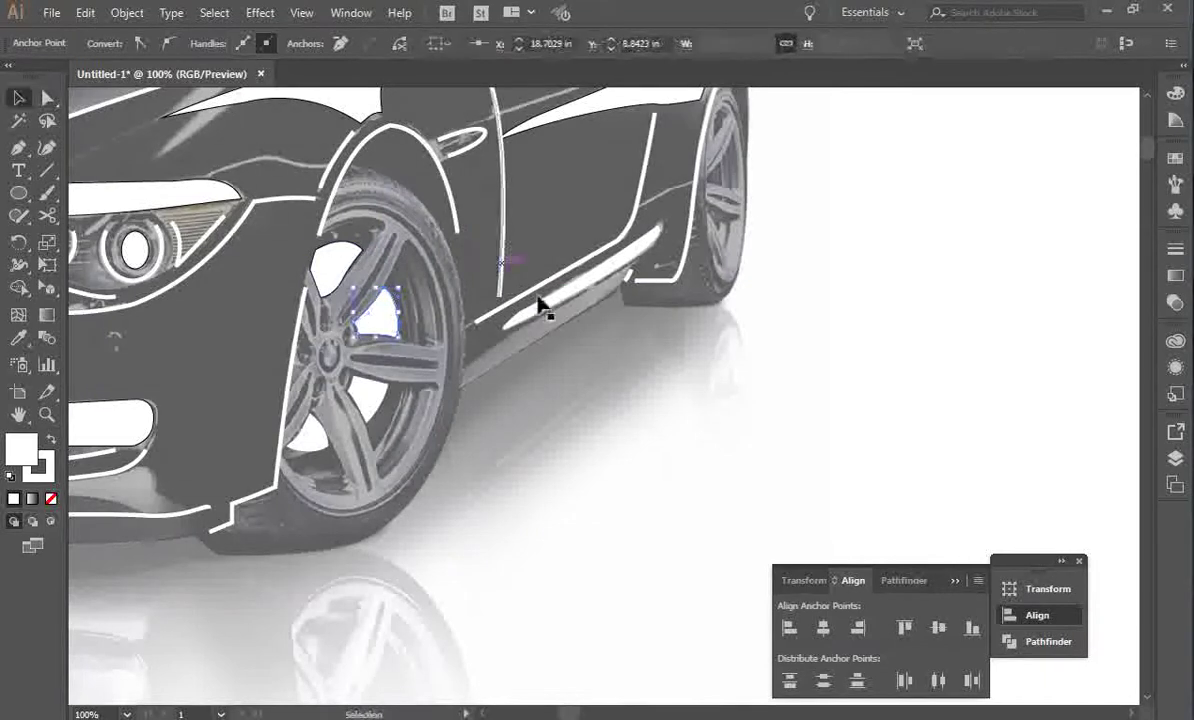
pyautogui.click(600, 430)
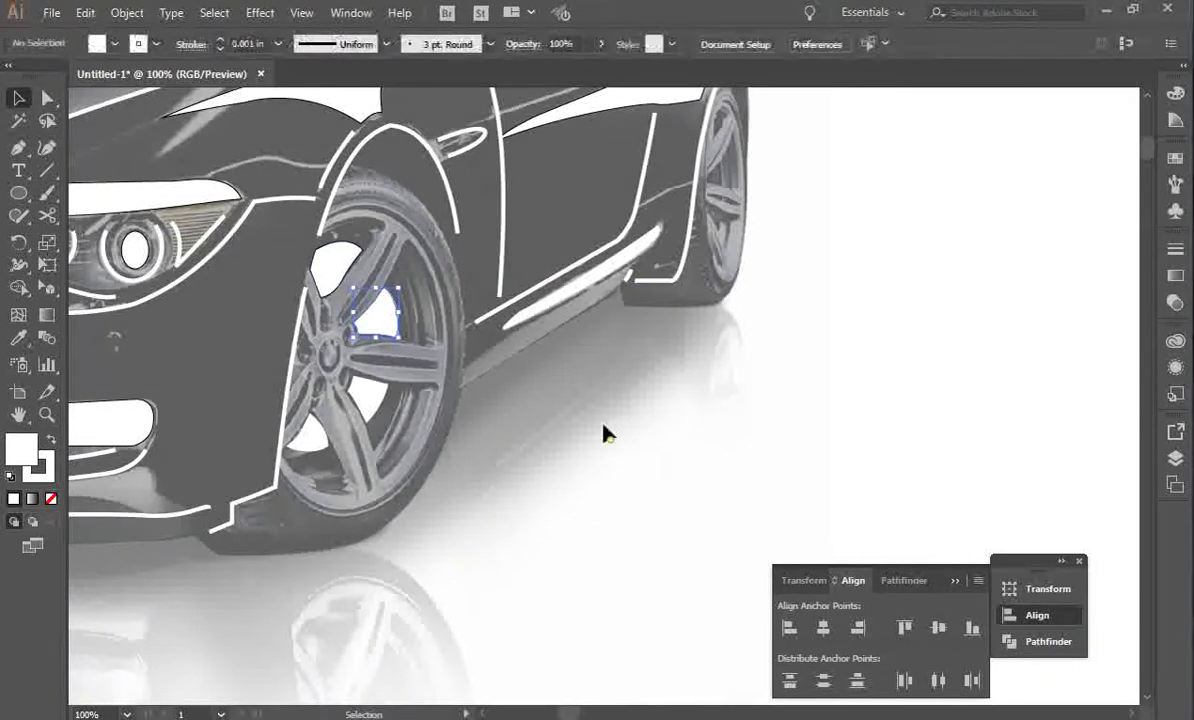
# Draw a curved, unfilled white stroke along the front wheel's upper spoke, from the rim towards the hub.
pyautogui.click(352, 175)
pyautogui.click(18, 148)
pyautogui.click(394, 232)
pyautogui.moveTo(343, 315); pyautogui.dragTo(319, 331)
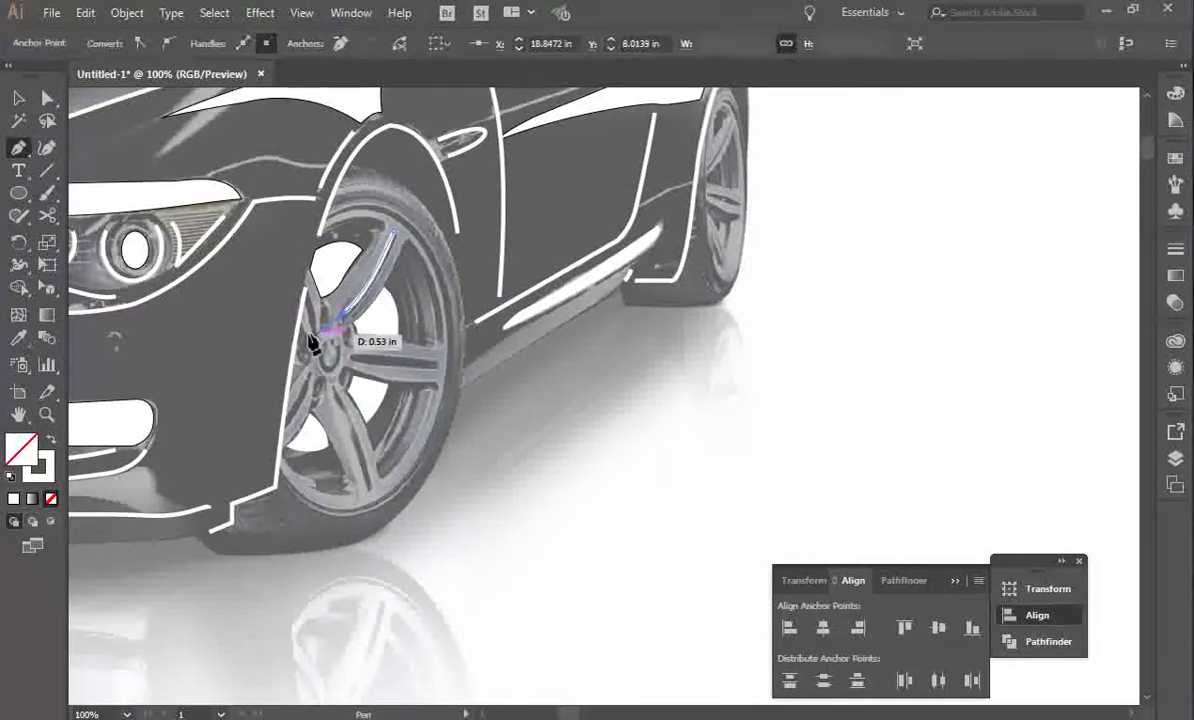
pyautogui.press('v')
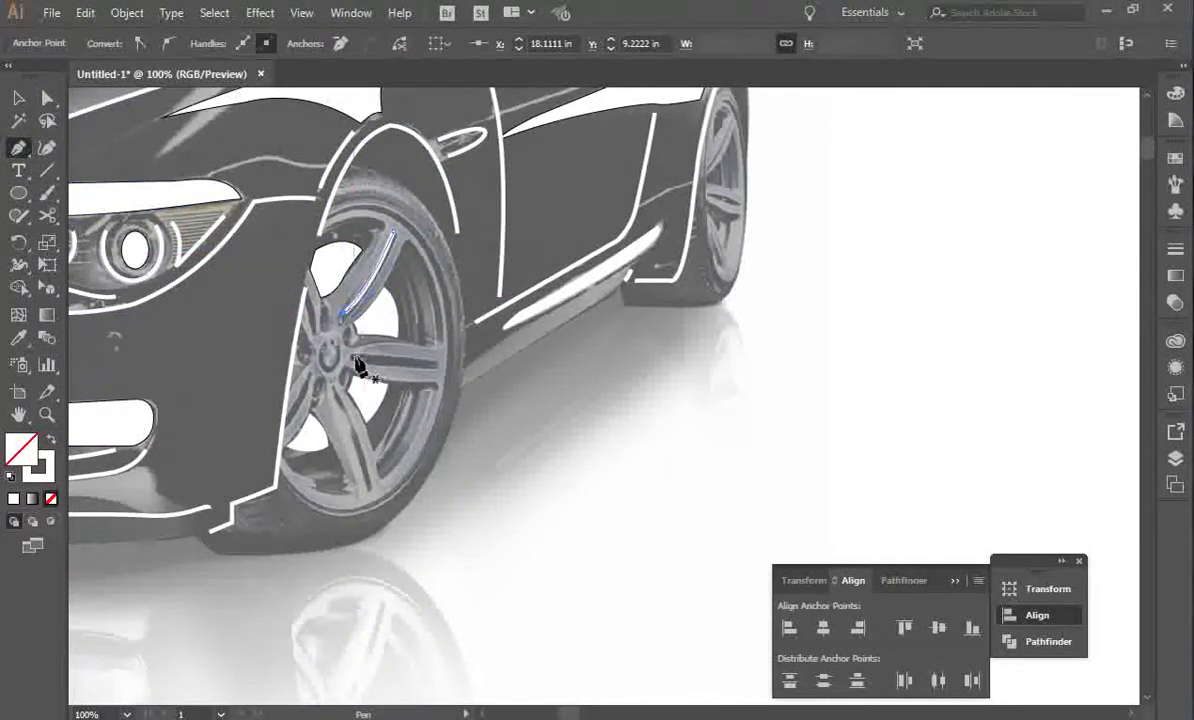
# Draw a straight white stroke along the front wheel's horizontal spoke and a curved one down the lower spoke.
pyautogui.click(353, 358)
pyautogui.click(433, 366)
pyautogui.press('v')
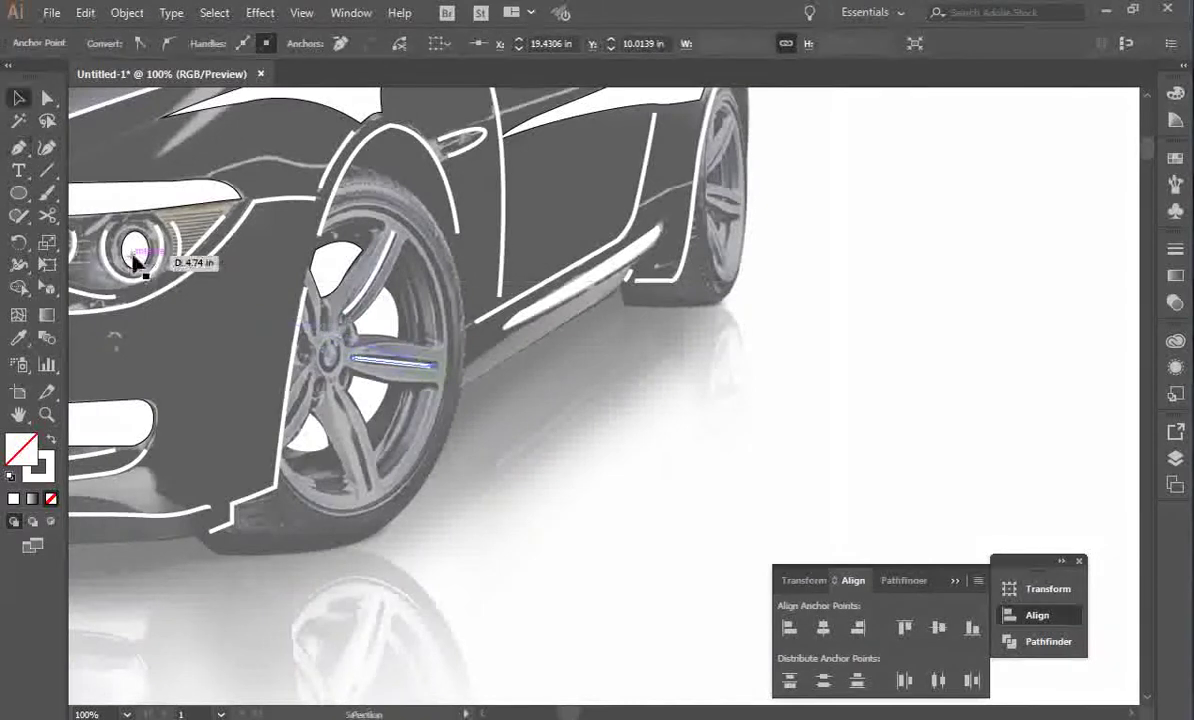
pyautogui.click(19, 149)
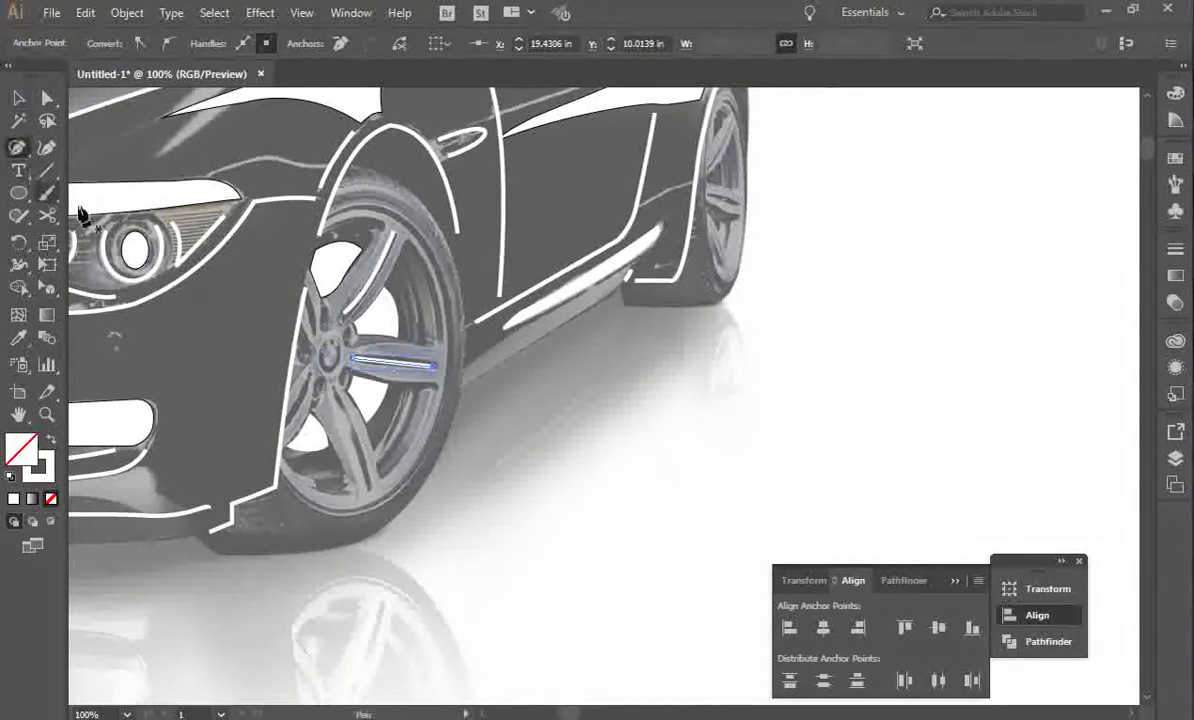
pyautogui.click(340, 396)
pyautogui.moveTo(368, 526); pyautogui.dragTo(369, 524)
pyautogui.press('v')
# Cut the bumper-edge path just below its upper end beside the front wheel and delete the short end segment.
pyautogui.press('a')
pyautogui.click(304, 291)
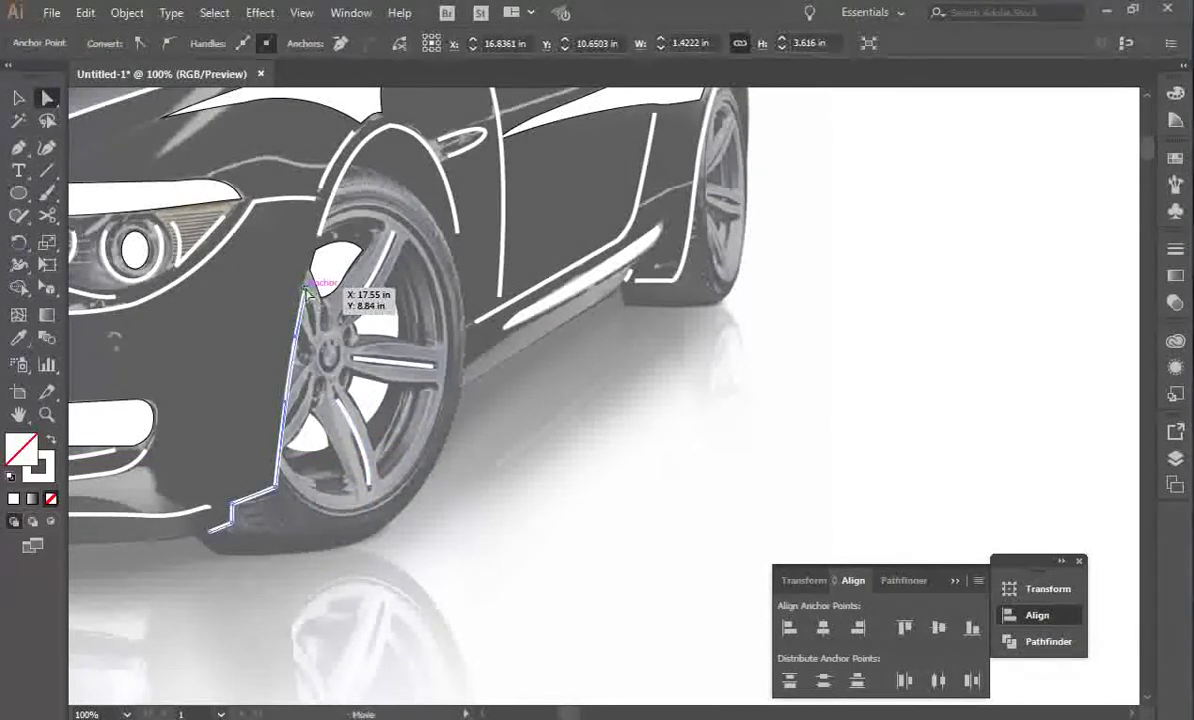
pyautogui.click(47, 215)
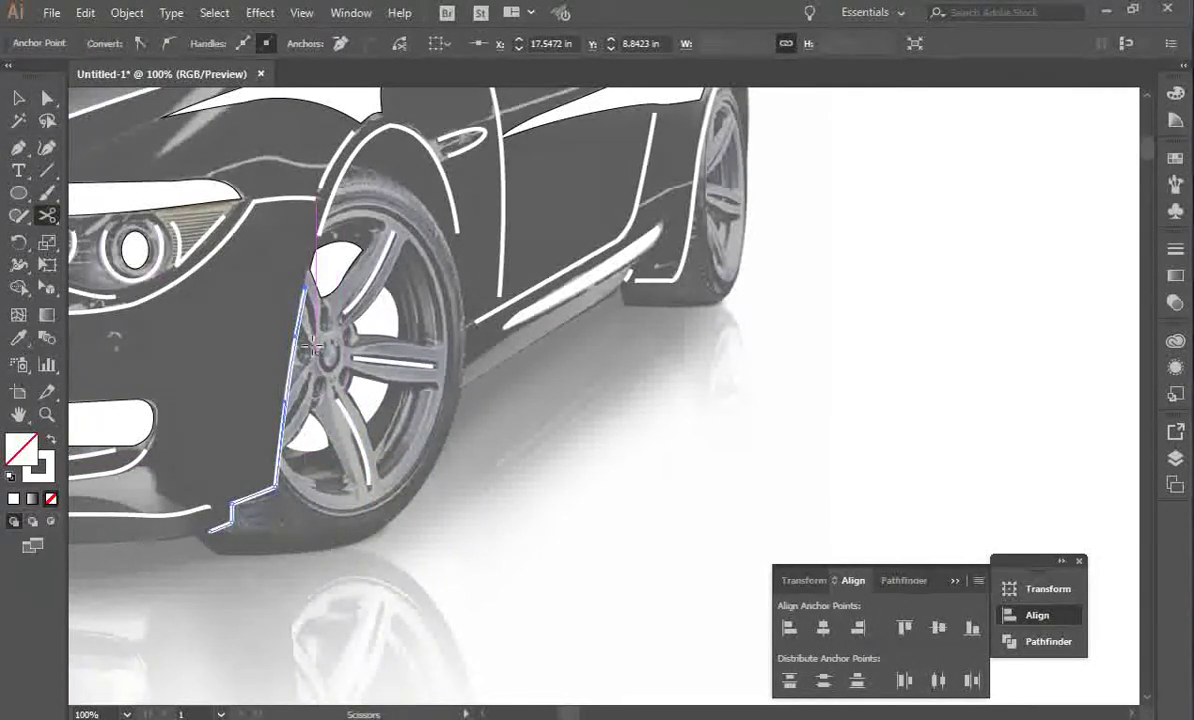
pyautogui.click(302, 310)
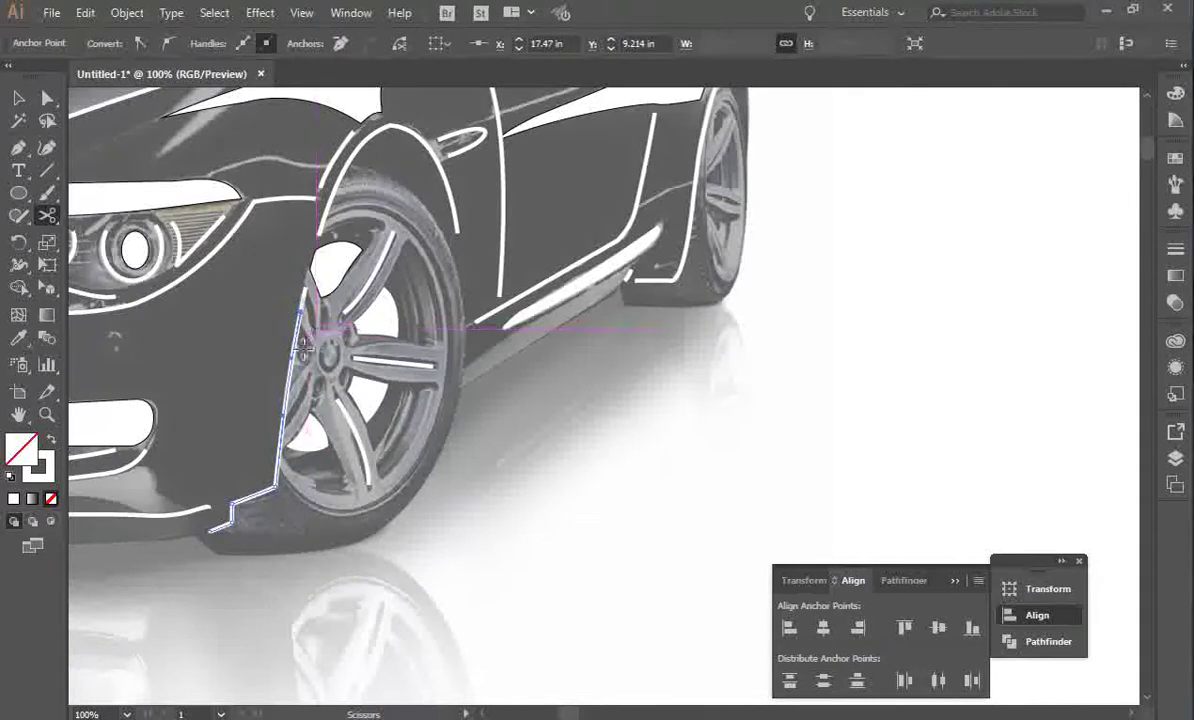
pyautogui.press('a')
pyautogui.click(302, 308)
pyautogui.moveTo(328, 298); pyautogui.dragTo(336, 246)
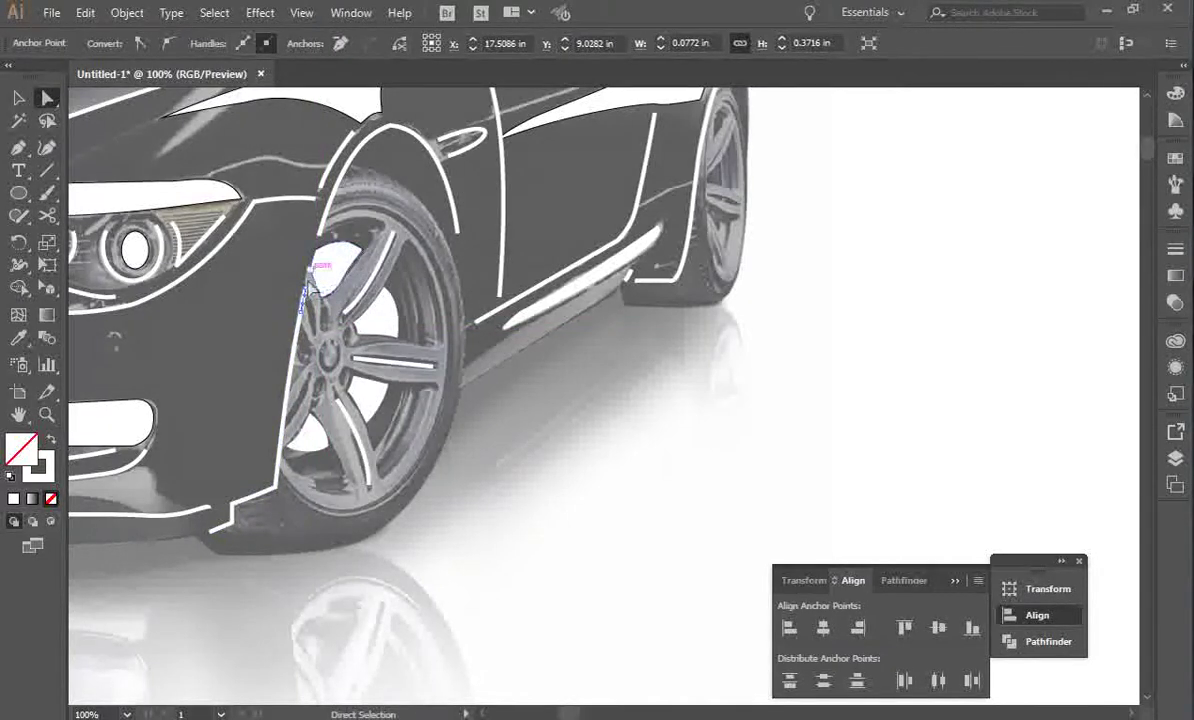
pyautogui.press('Delete')
pyautogui.press('Delete')
pyautogui.click(368, 288)
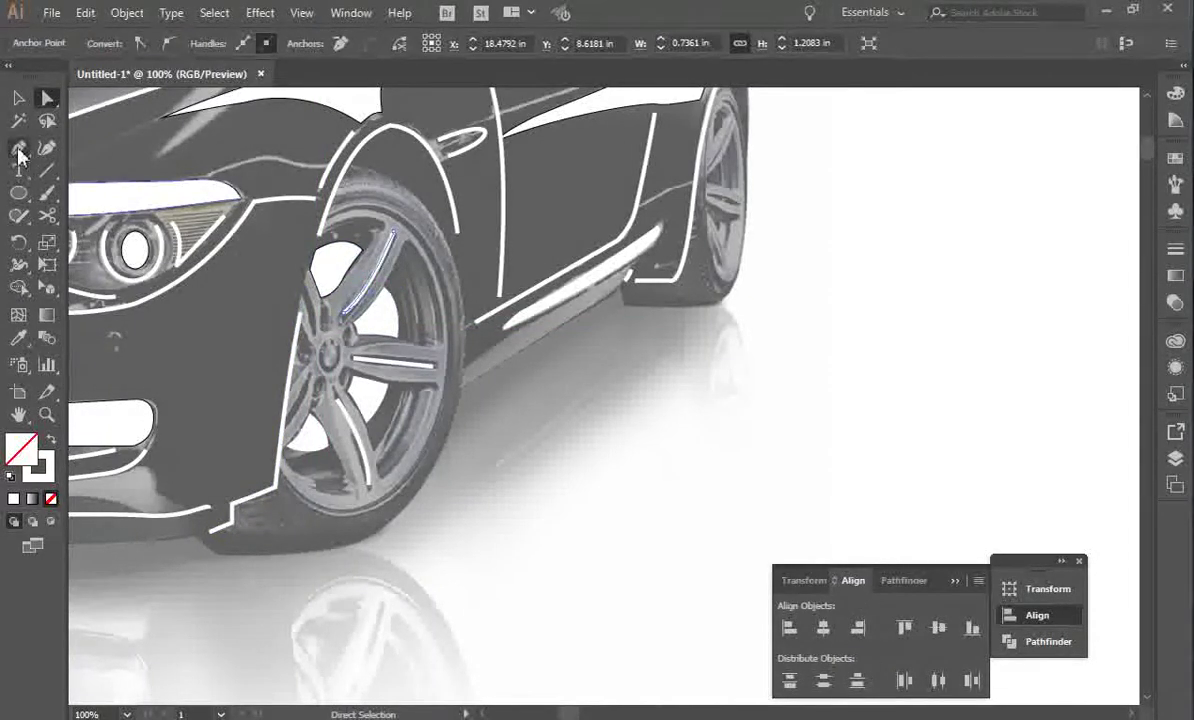
# Draw short white strokes along the two front-wheel spokes partly hidden by the bumper edge, one above and one below the hub.
pyautogui.click(18, 147)
pyautogui.moveTo(318, 325); pyautogui.dragTo(315, 343)
pyautogui.press('v')
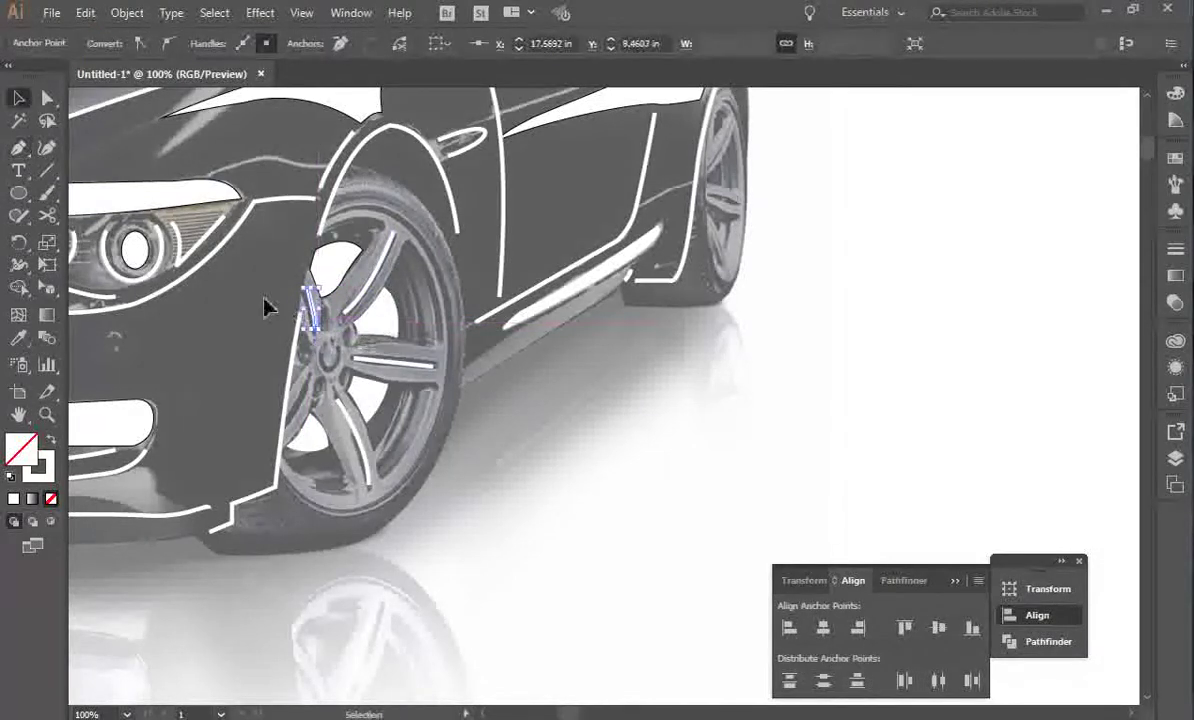
pyautogui.click(18, 147)
pyautogui.moveTo(312, 380); pyautogui.dragTo(284, 425)
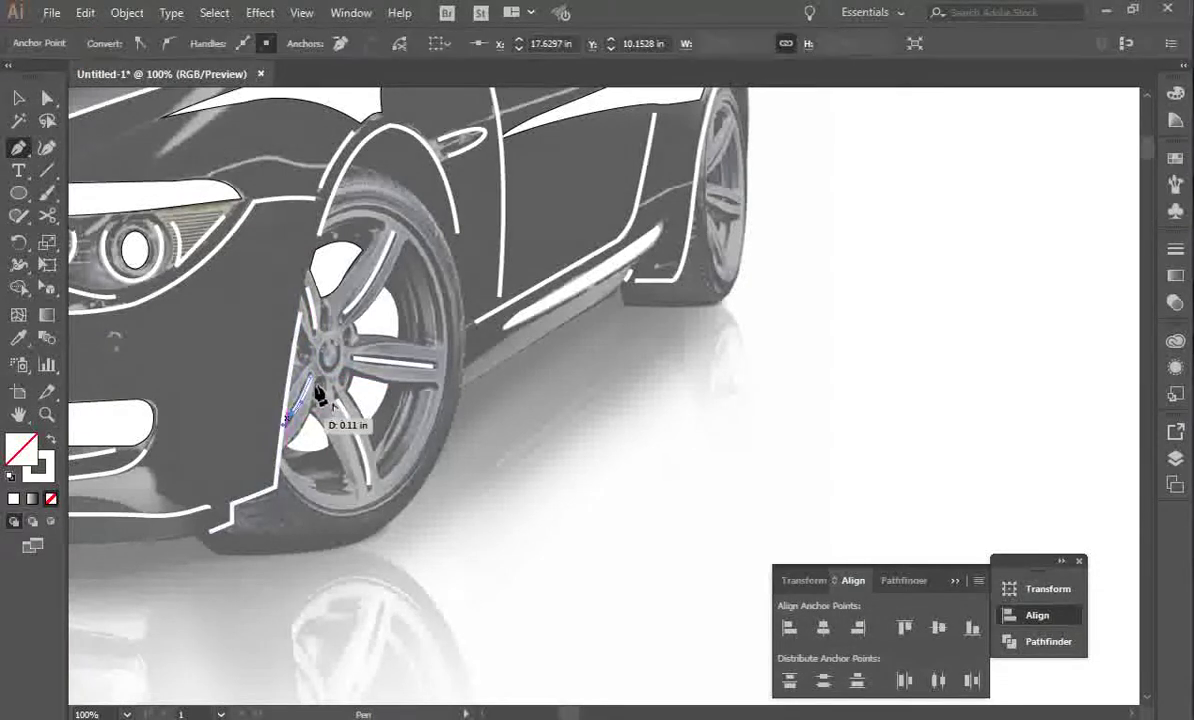
pyautogui.press('v')
pyautogui.click(519, 448)
# Draw an unfilled white ellipse around the front wheel's hub and cut a short piece out of its upper edge.
pyautogui.click(18, 193)
pyautogui.moveTo(97, 222); pyautogui.dragTo(100, 237)
pyautogui.moveTo(320, 339); pyautogui.dragTo(343, 376)
pyautogui.press('v')
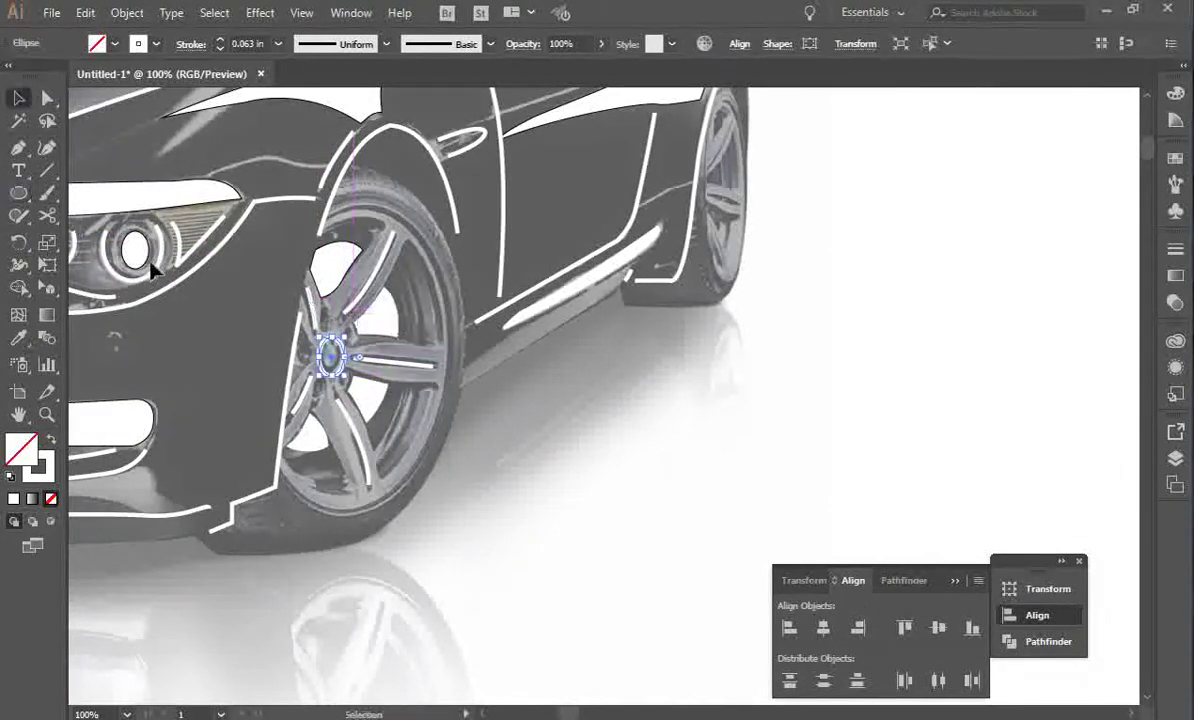
pyautogui.click(333, 342)
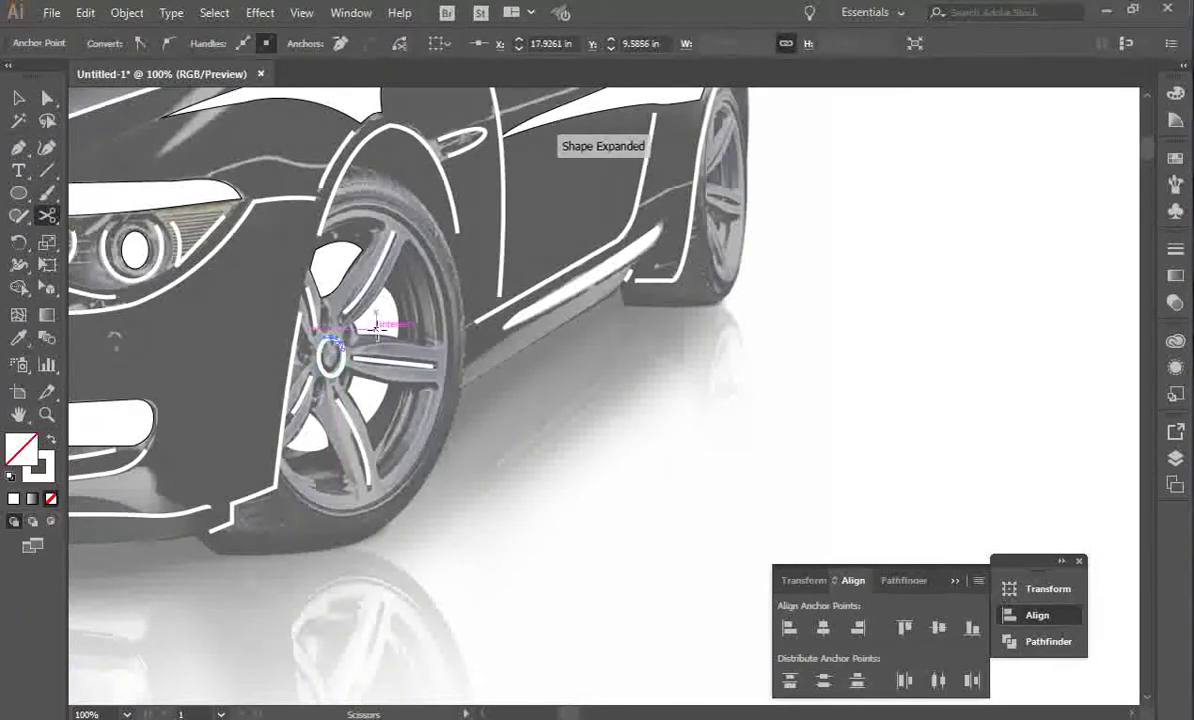
pyautogui.press('Delete')
pyautogui.press('v')
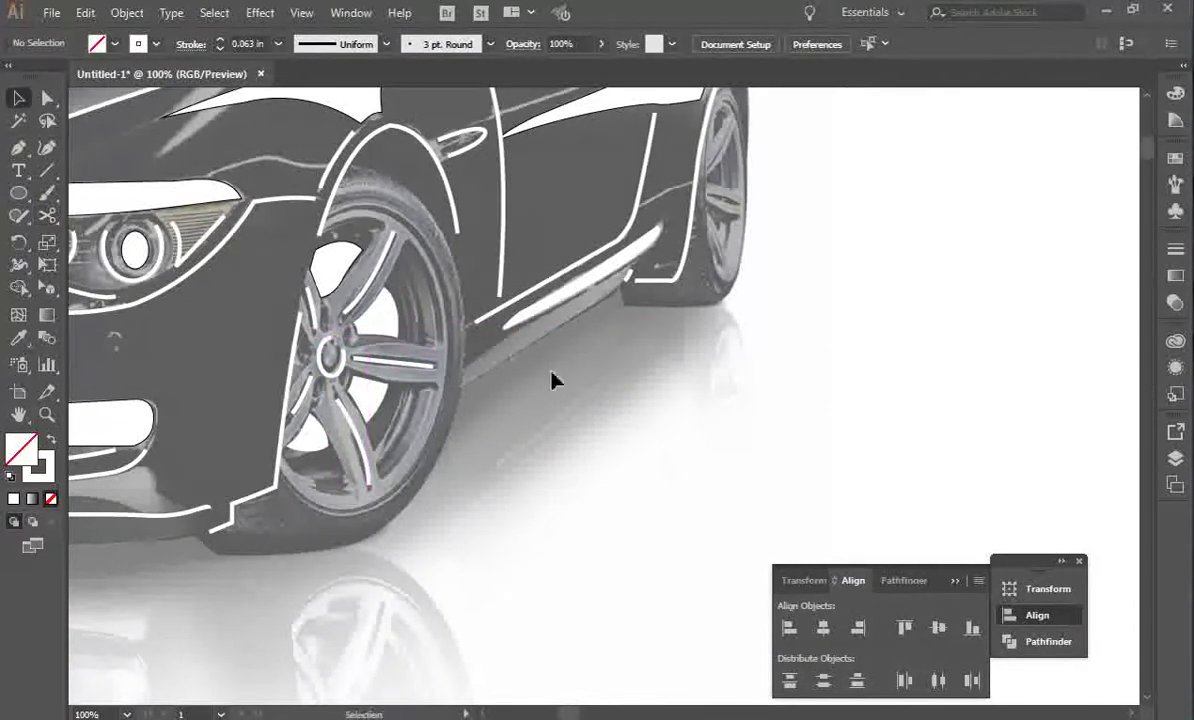
# Draw a large unfilled white ellipse around the front wheel's rim and resize it to match the rim's outline.
pyautogui.click(18, 193)
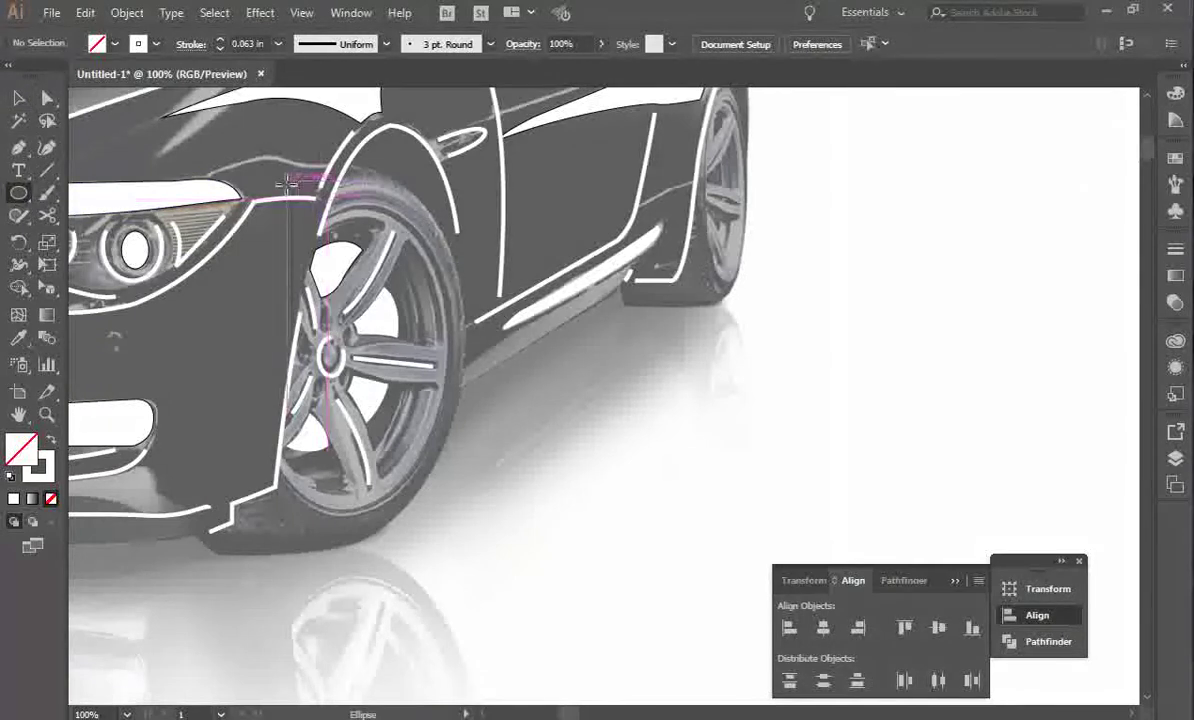
pyautogui.moveTo(265, 183); pyautogui.dragTo(448, 511)
pyautogui.press('v')
pyautogui.moveTo(355, 184); pyautogui.dragTo(363, 204)
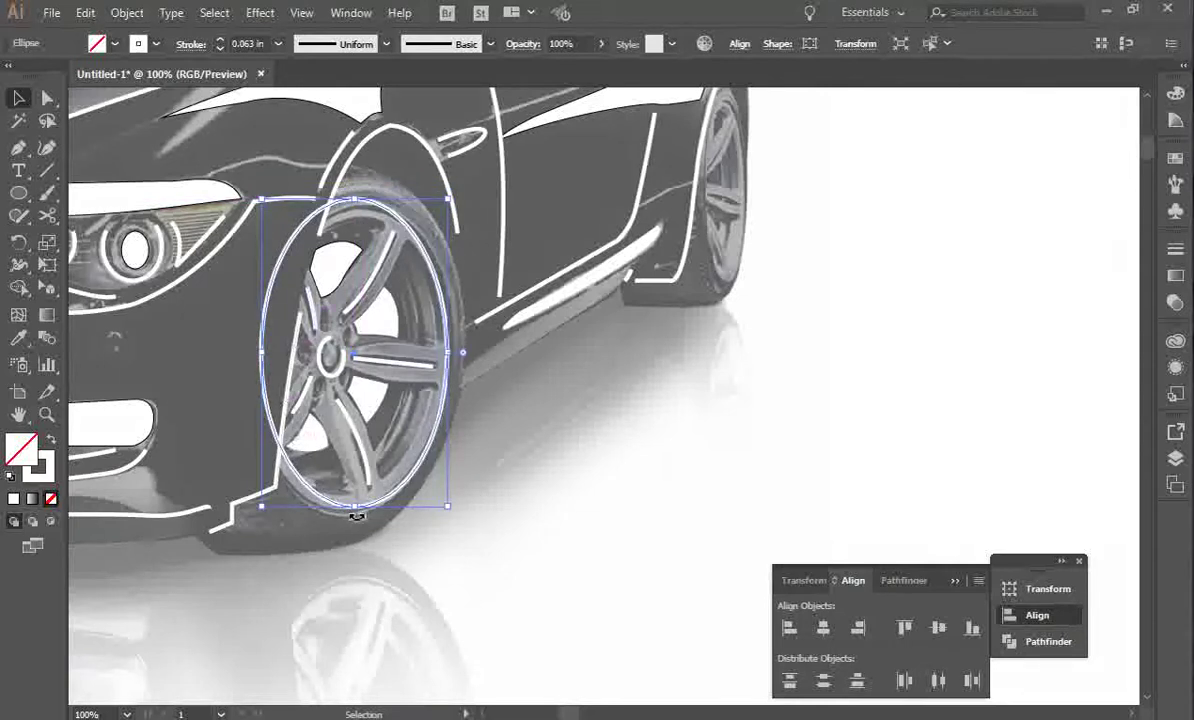
pyautogui.moveTo(263, 509); pyautogui.dragTo(247, 510)
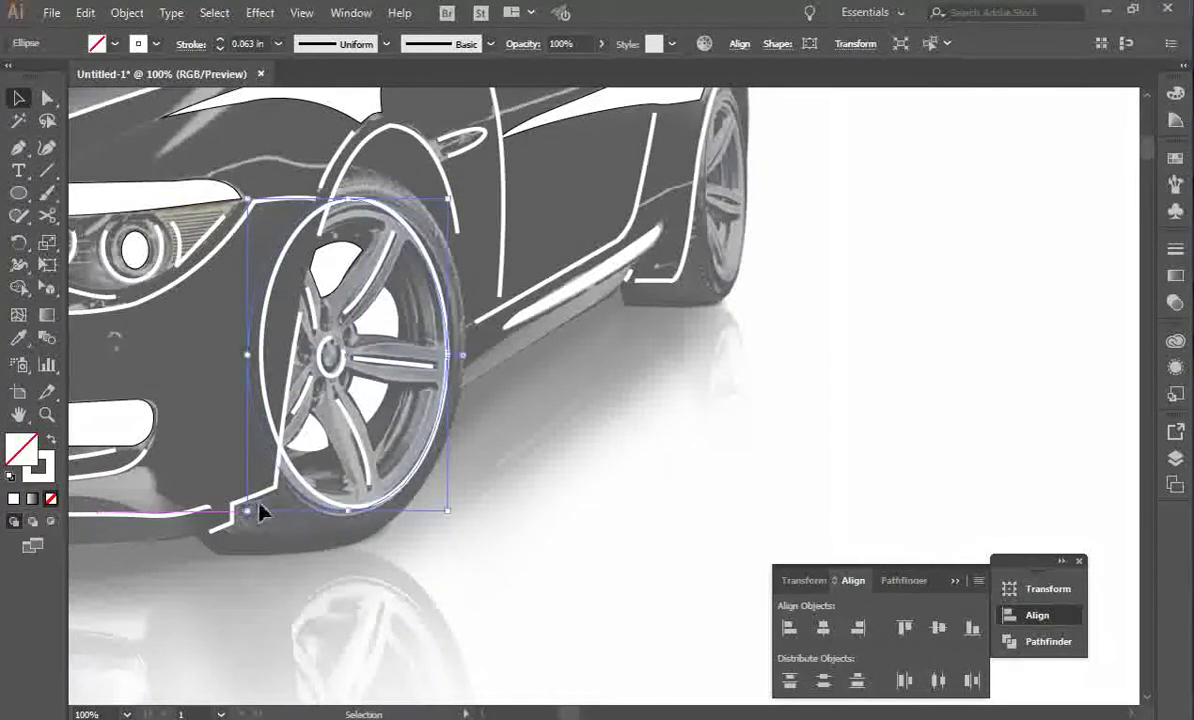
# Move the rim ellipse's topmost anchor slightly downward to follow the upper edge of the rim.
pyautogui.click(47, 215)
pyautogui.press('v')
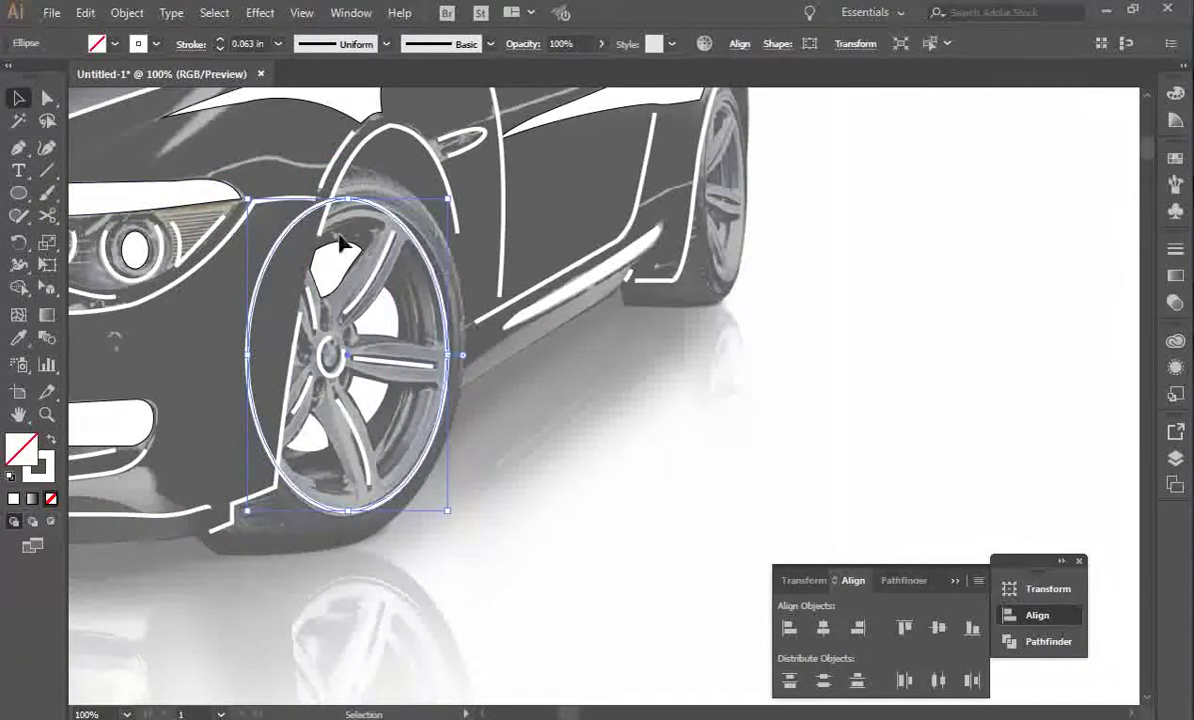
pyautogui.press('a')
pyautogui.click(613, 373)
pyautogui.moveTo(347, 198)
pyautogui.mouseDown()
pyautogui.moveTo(363, 201)
pyautogui.moveTo(348, 203)
pyautogui.mouseUp()
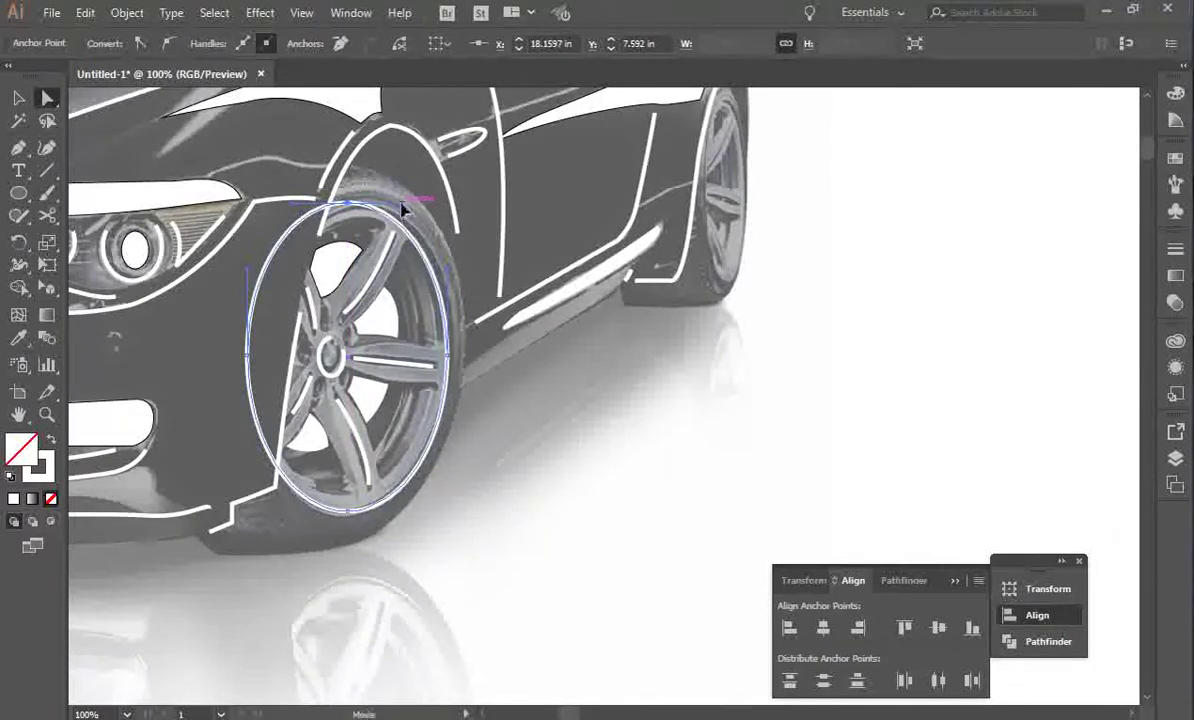
pyautogui.press('v')
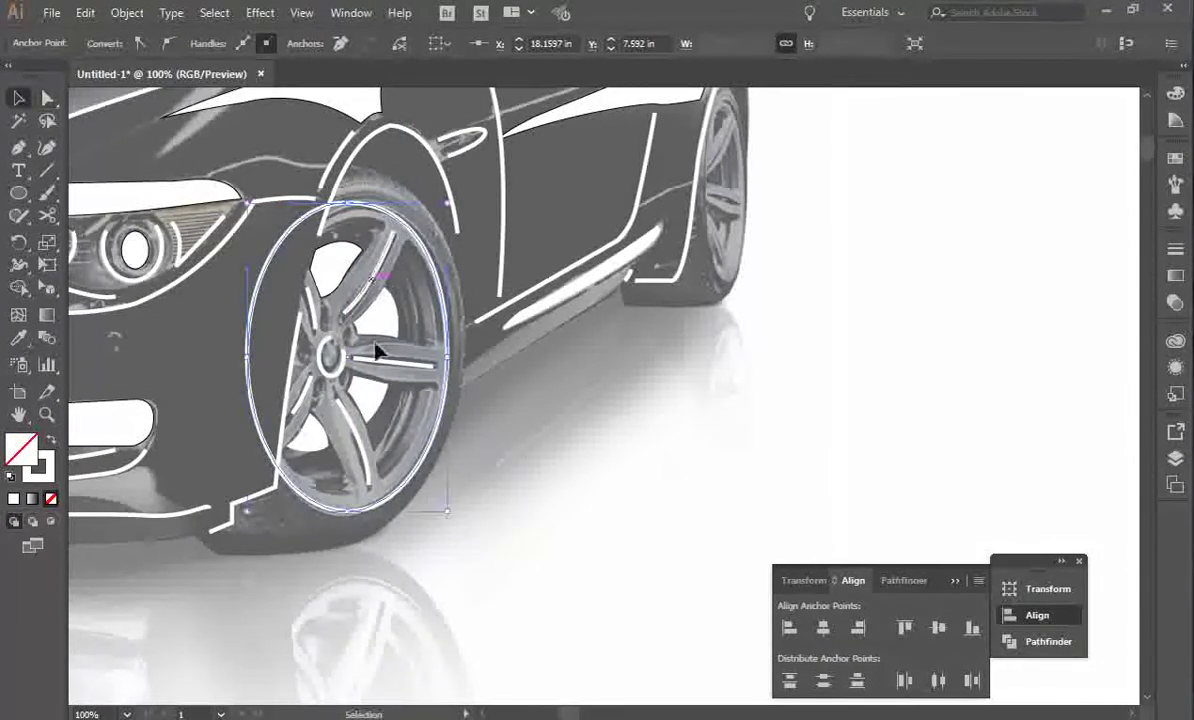
# Split the rim ellipse at its top and near the lower bumper edge, and delete the part overlapping the bumper.
pyautogui.click(47, 215)
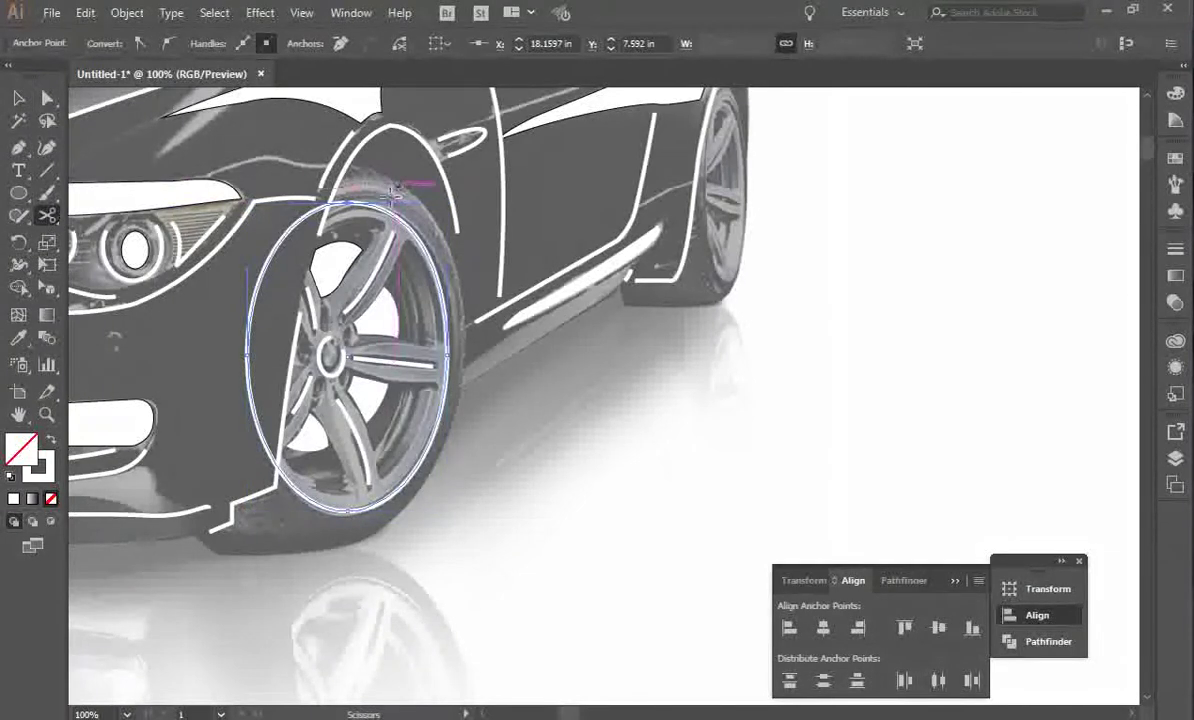
pyautogui.click(352, 204)
pyautogui.click(290, 487)
pyautogui.press('Delete')
pyautogui.press('Delete')
pyautogui.press('v')
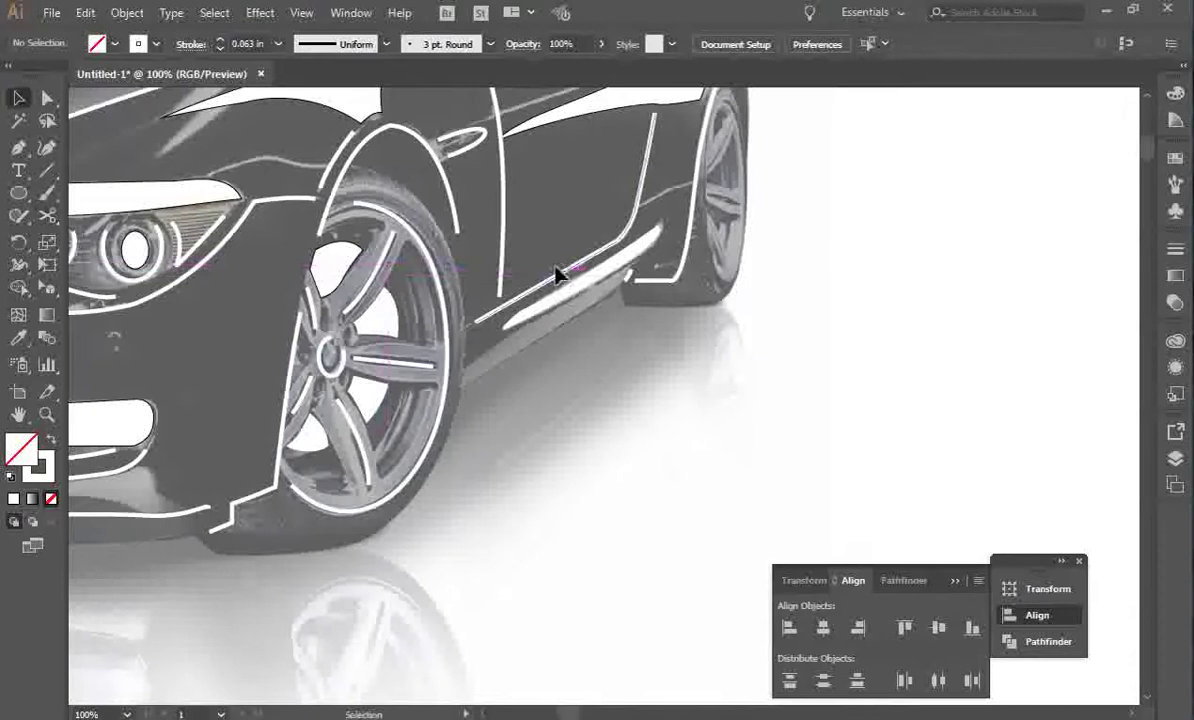
# Reposition the upper end anchor of the rim arc and adjust its curve handle to fit the top of the rim.
pyautogui.press('a')
pyautogui.moveTo(353, 209); pyautogui.dragTo(426, 201)
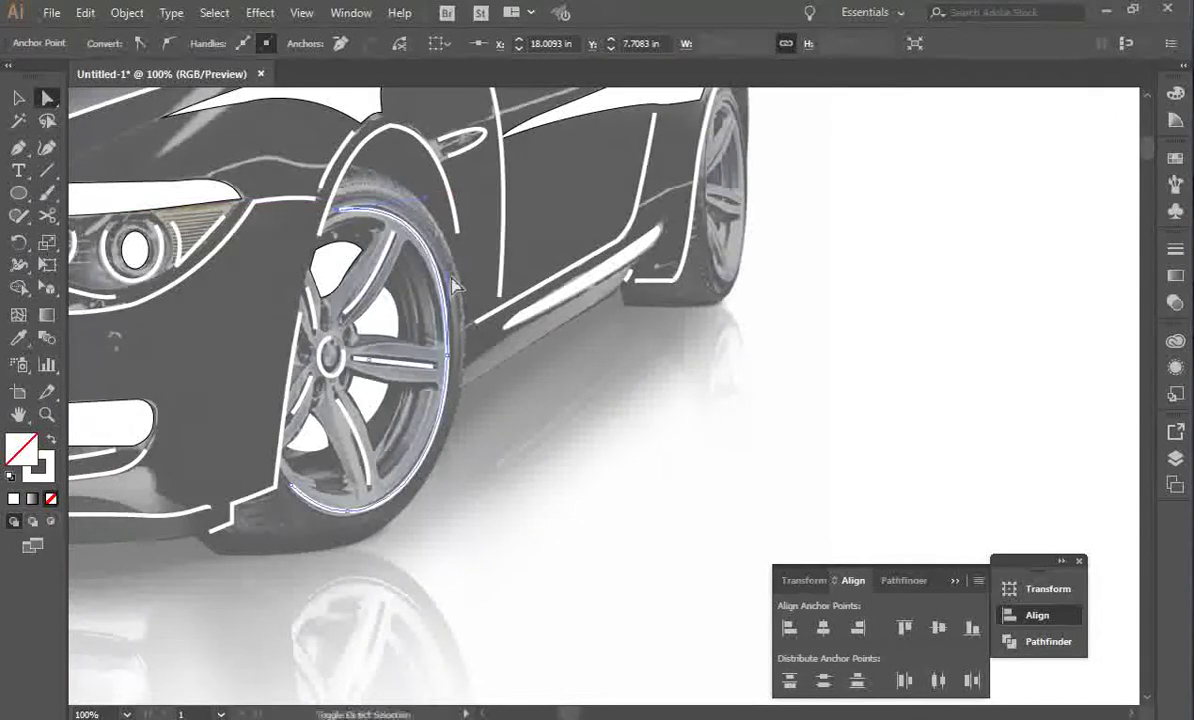
pyautogui.press('v')
pyautogui.click(597, 490)
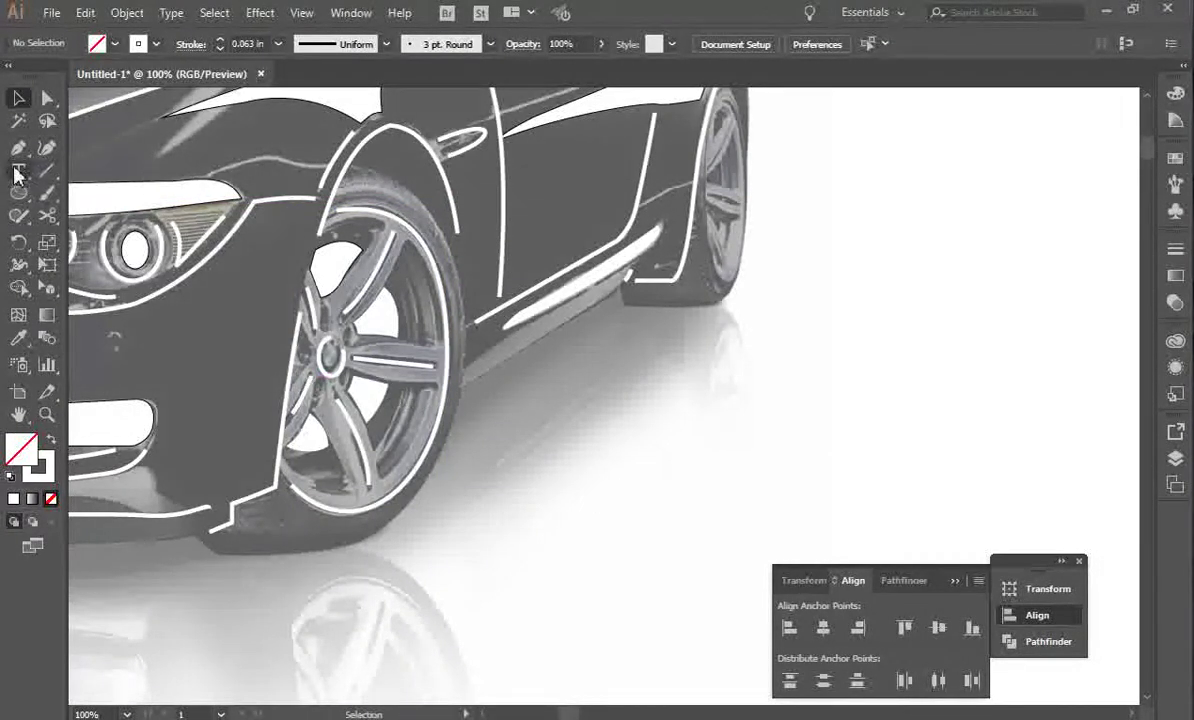
pyautogui.press('a')
pyautogui.click(341, 215)
pyautogui.moveTo(342, 214); pyautogui.dragTo(349, 213)
pyautogui.moveTo(430, 197); pyautogui.dragTo(423, 192)
pyautogui.press('v')
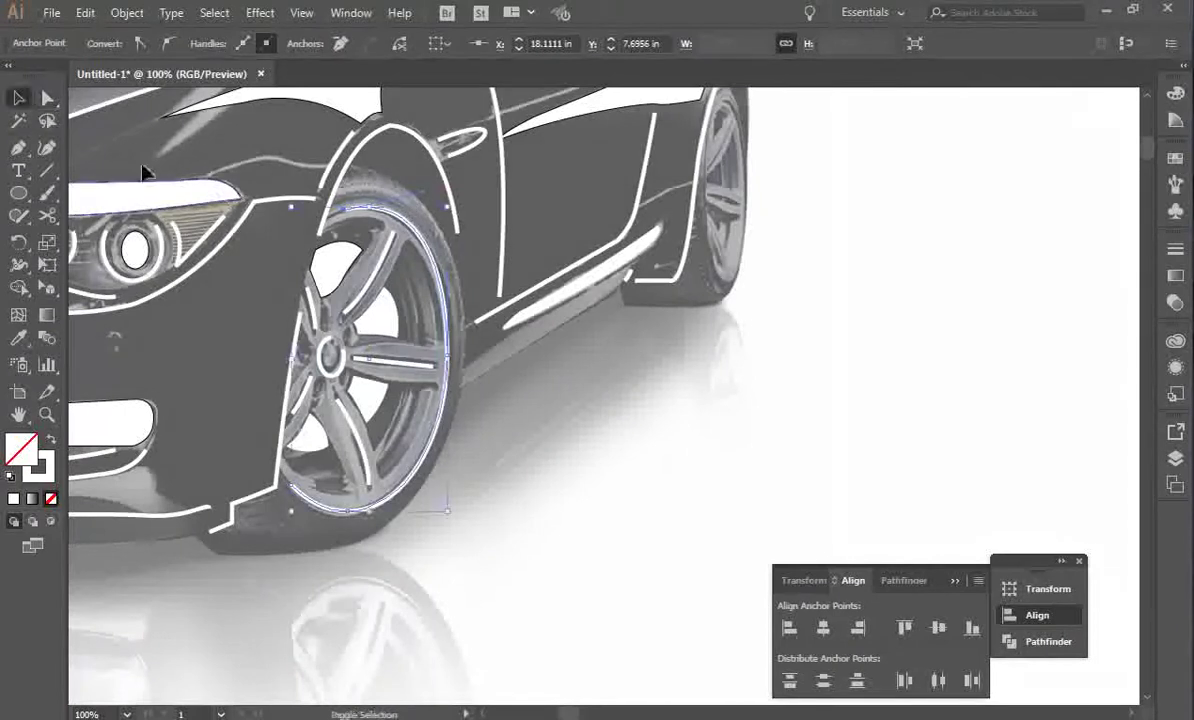
# Draw an angled white stroke up the tire-side edge of the upper spoke and around onto the inner rim edge.
pyautogui.click(18, 148)
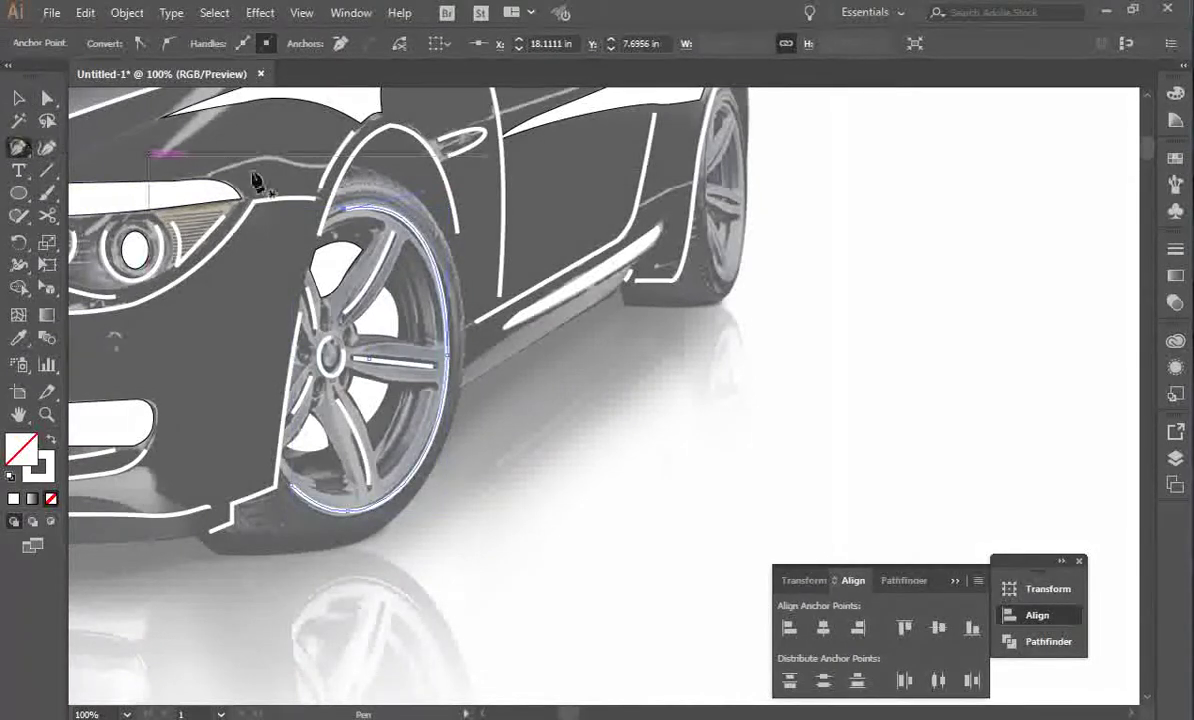
pyautogui.click(394, 275)
pyautogui.moveTo(406, 244); pyautogui.dragTo(407, 244)
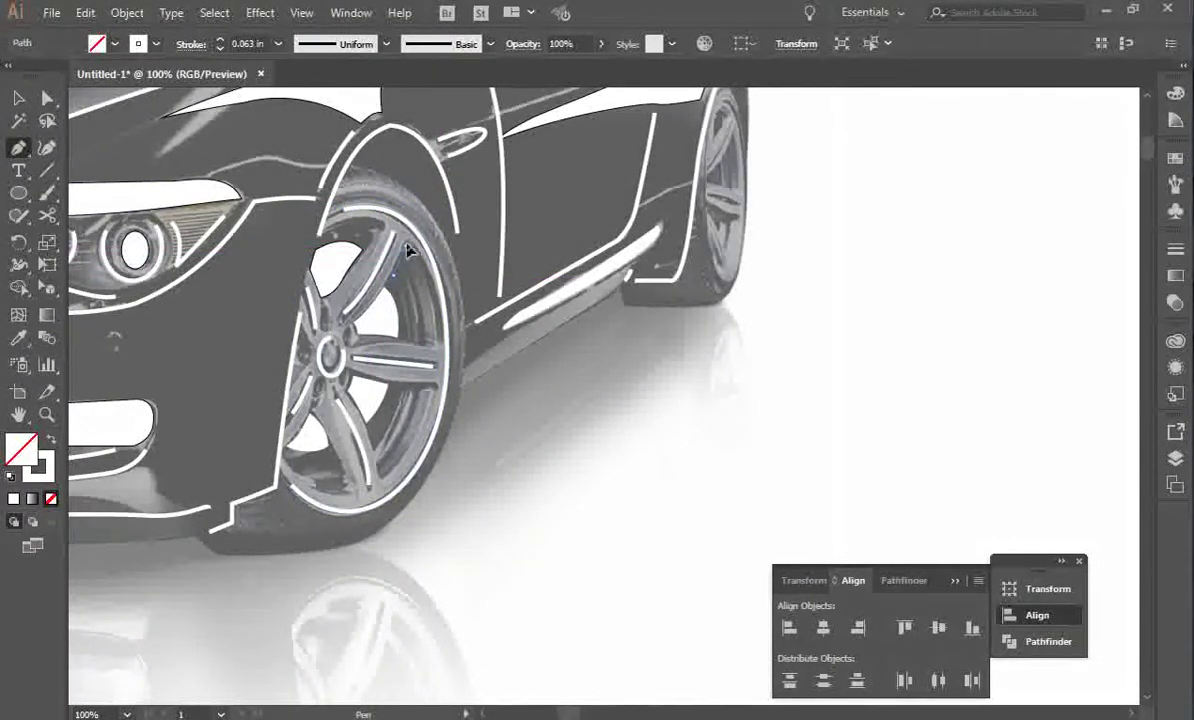
pyautogui.click(408, 250)
pyautogui.click(432, 275)
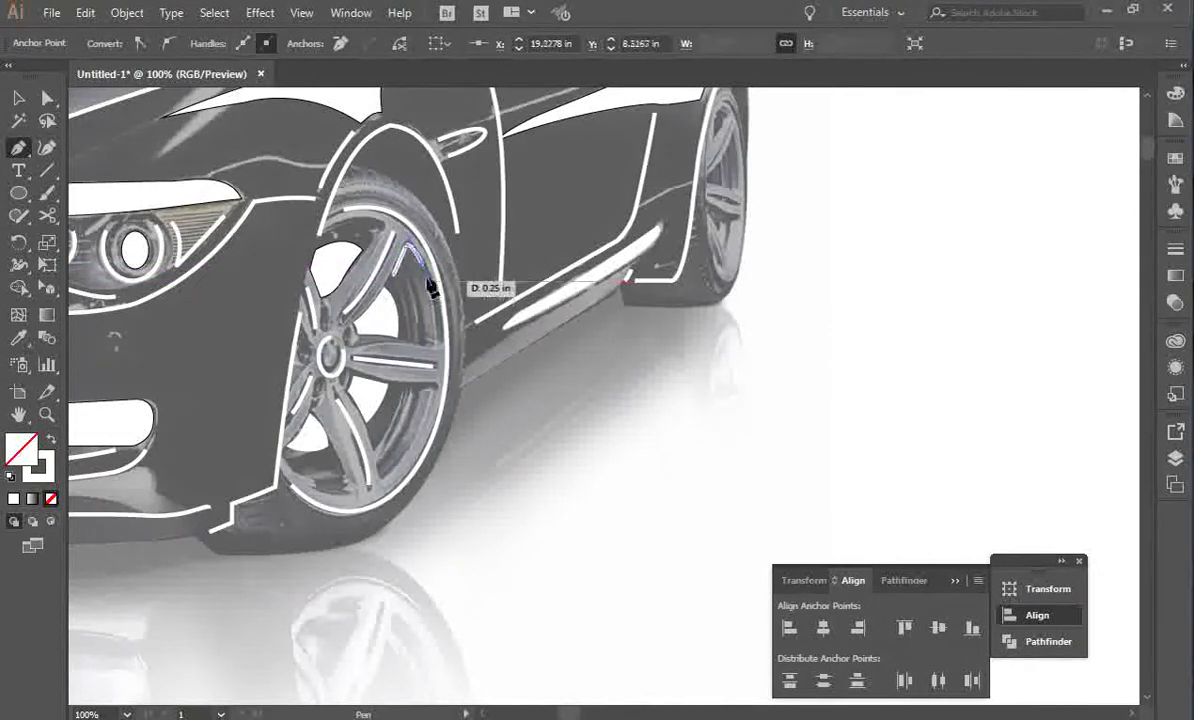
# Draw a white stroke along the inner rim above the upper-left spoke gap, turning down onto the upper spoke's edge.
pyautogui.click(344, 221)
pyautogui.click(382, 223)
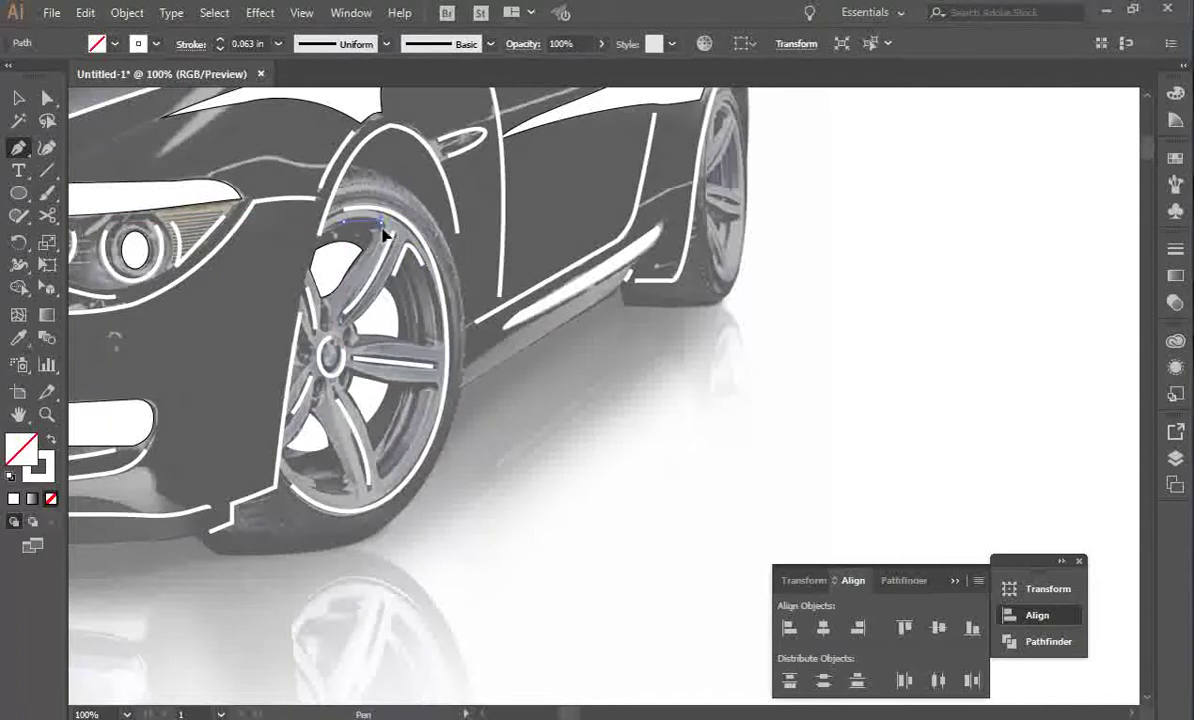
pyautogui.moveTo(382, 229); pyautogui.dragTo(380, 232)
pyautogui.click(378, 236)
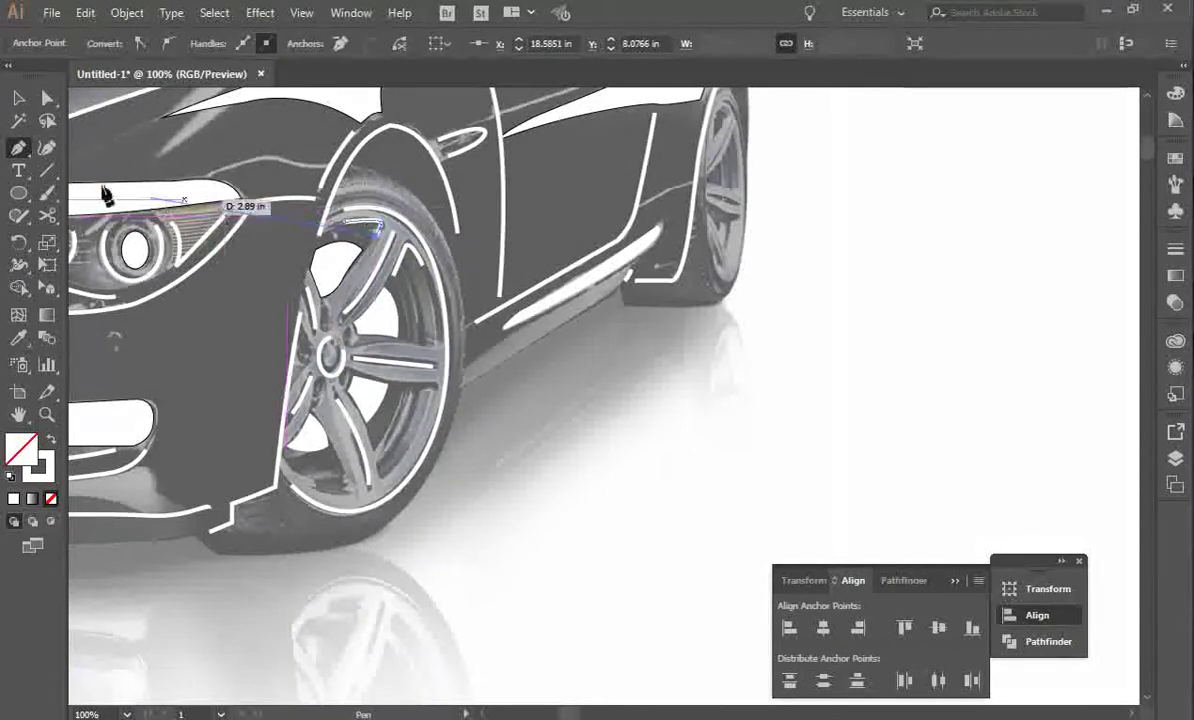
# Draw a short curved white stroke along the upper edge of the horizontal spoke at its rim end.
pyautogui.click(18, 147)
pyautogui.moveTo(440, 345); pyautogui.dragTo(391, 346)
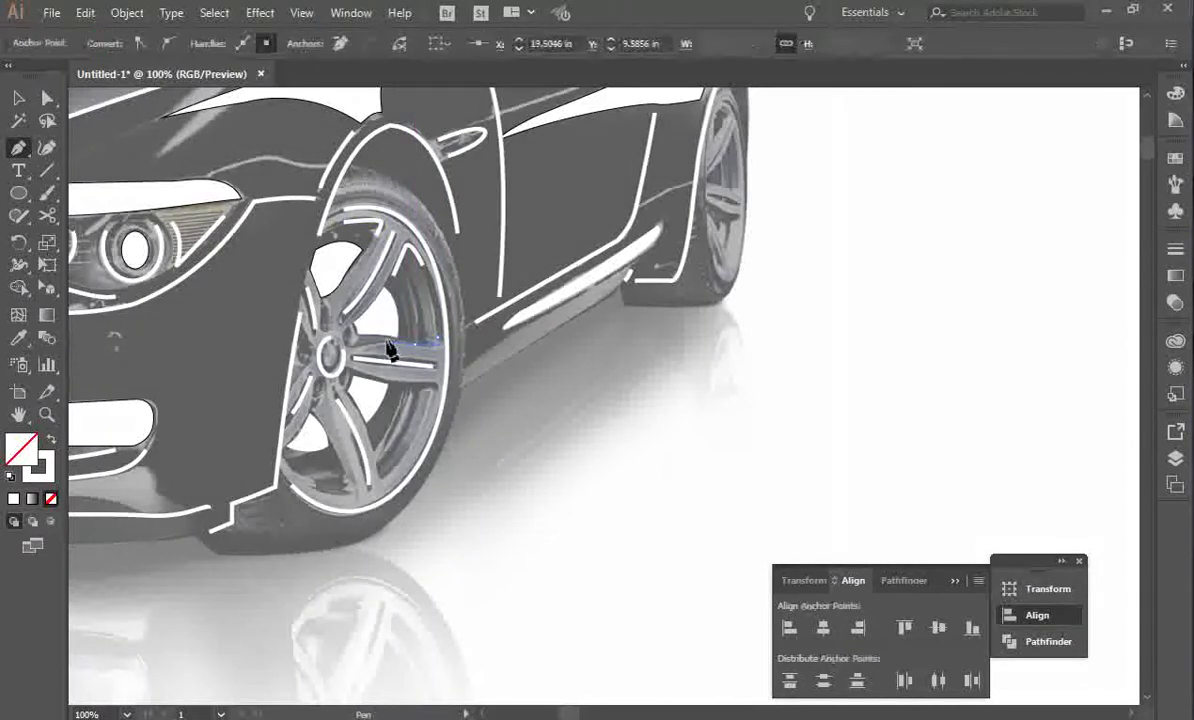
pyautogui.press('v')
pyautogui.click(19, 148)
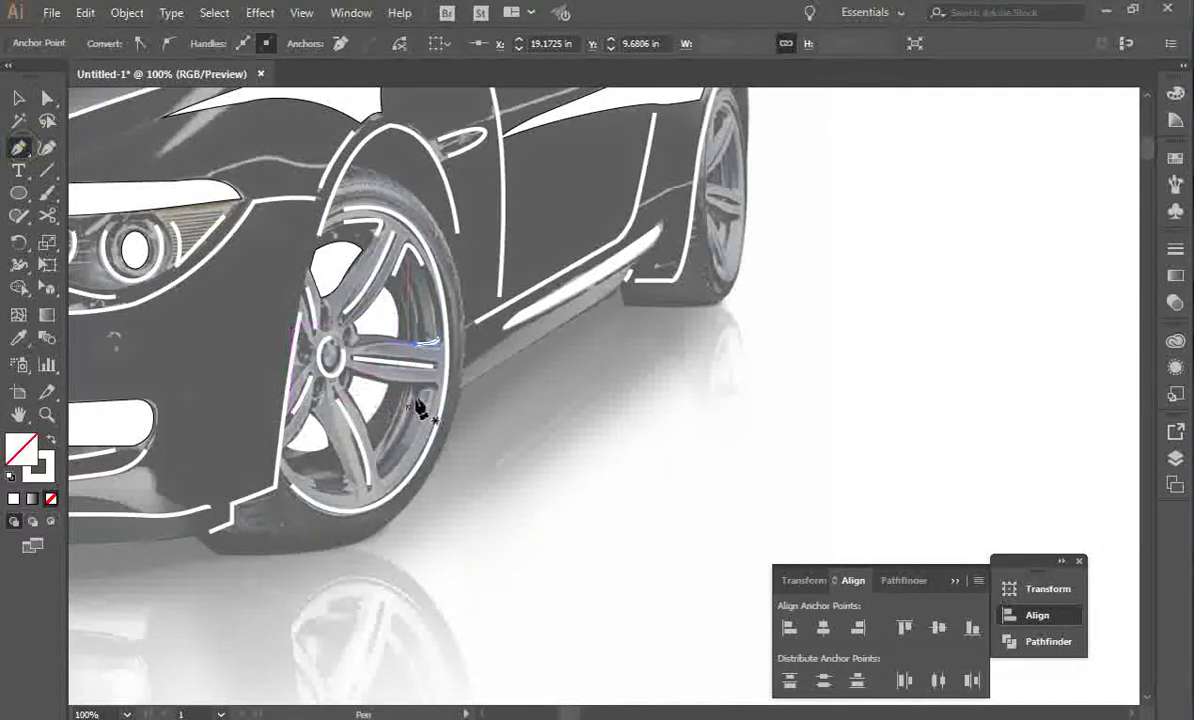
# Draw a short white stroke along the horizontal spoke's lower edge at the rim, plus a V-shaped stroke around the rim gap below it.
pyautogui.moveTo(415, 393); pyautogui.dragTo(433, 398)
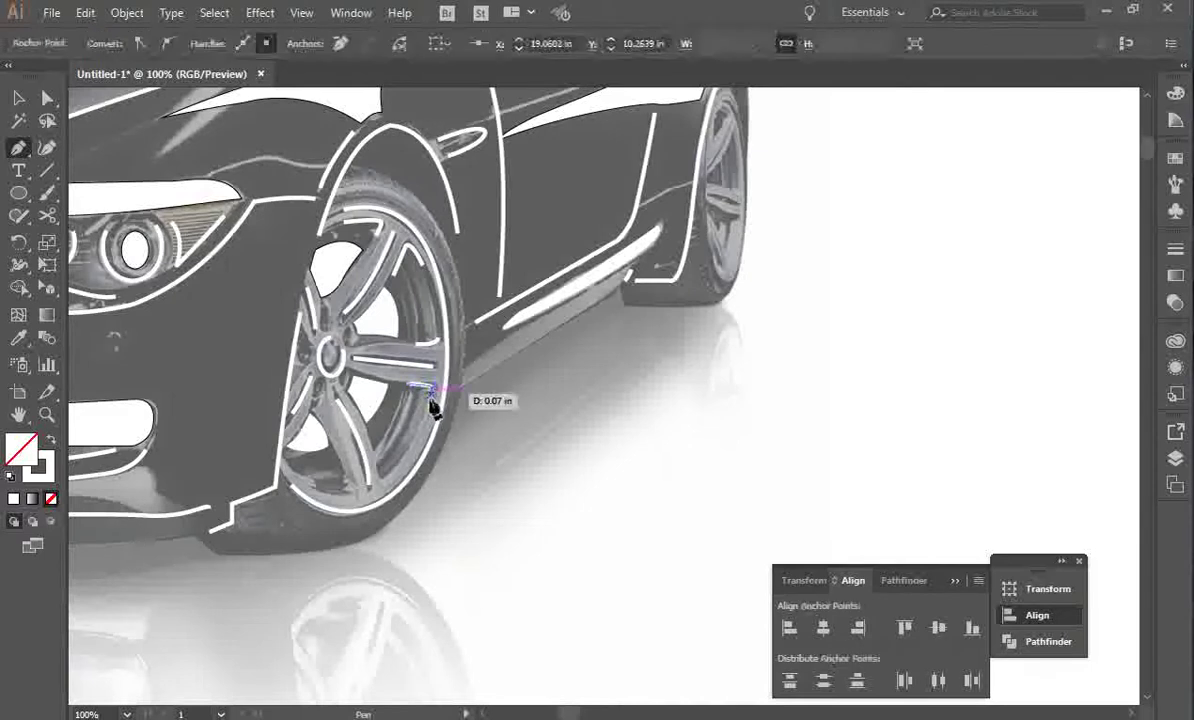
pyautogui.press('v')
pyautogui.click(18, 147)
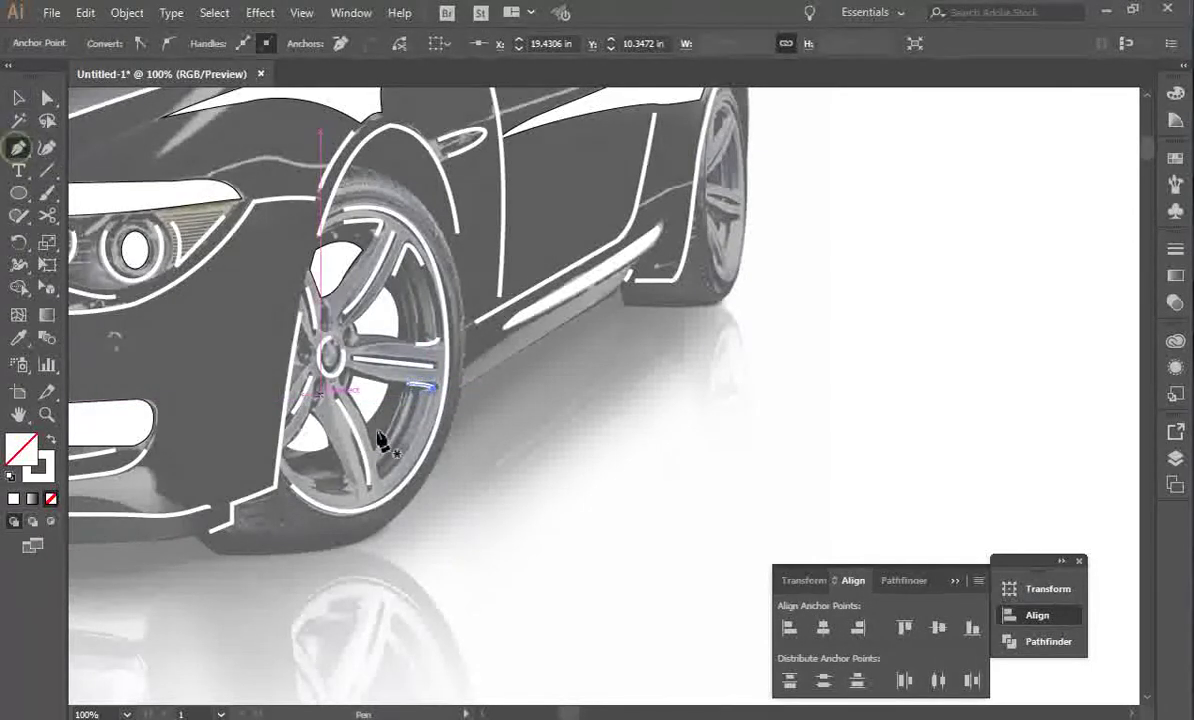
pyautogui.moveTo(389, 471); pyautogui.dragTo(368, 425)
pyautogui.press('a')
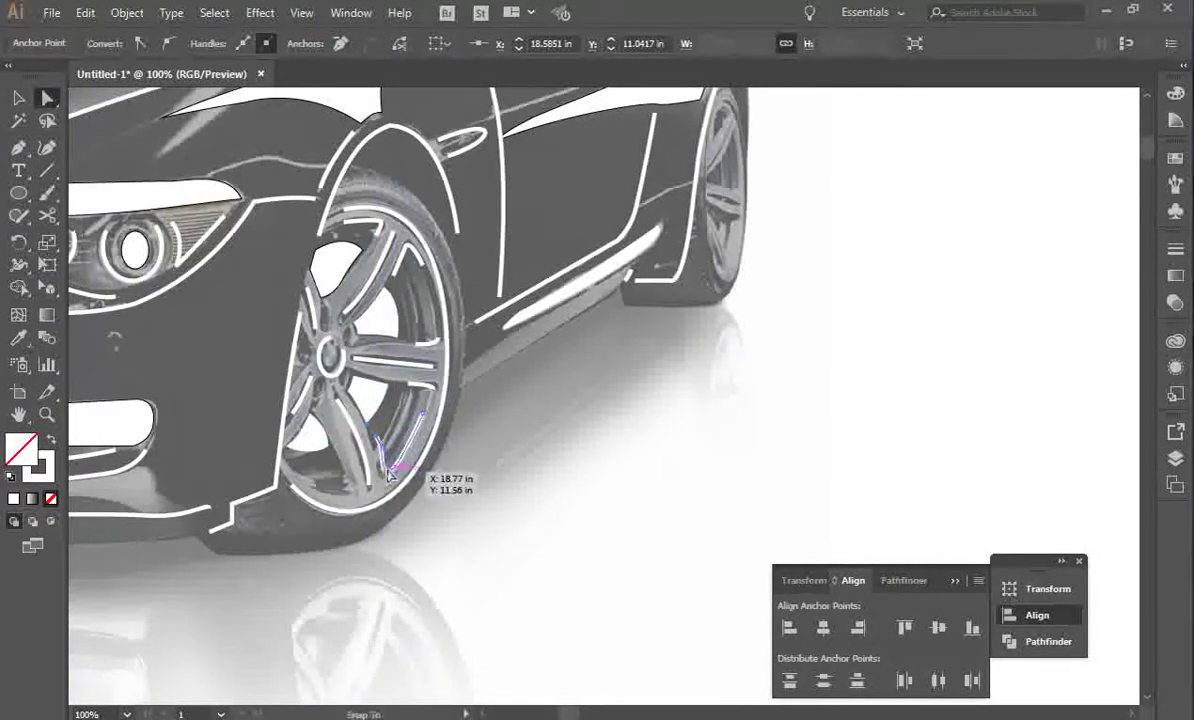
# Draw an angled white stroke along the lower-left inner rim, turning up the edge of the lower spoke.
pyautogui.click(20, 148)
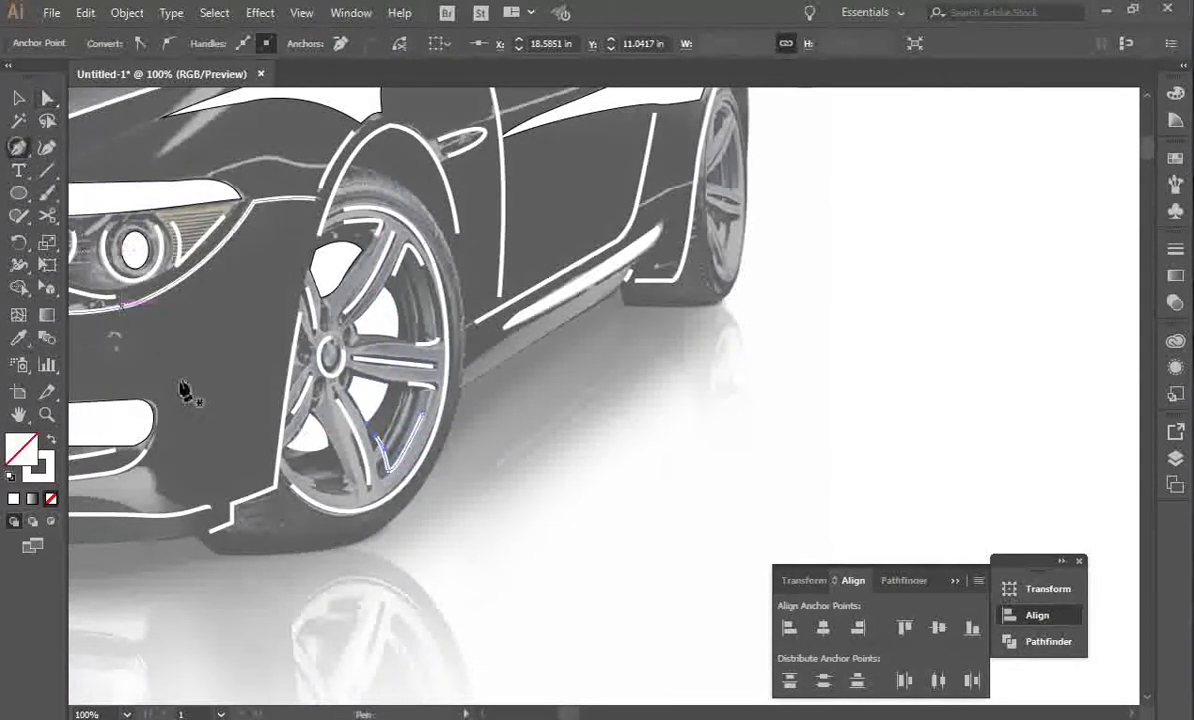
pyautogui.moveTo(302, 484); pyautogui.dragTo(355, 492)
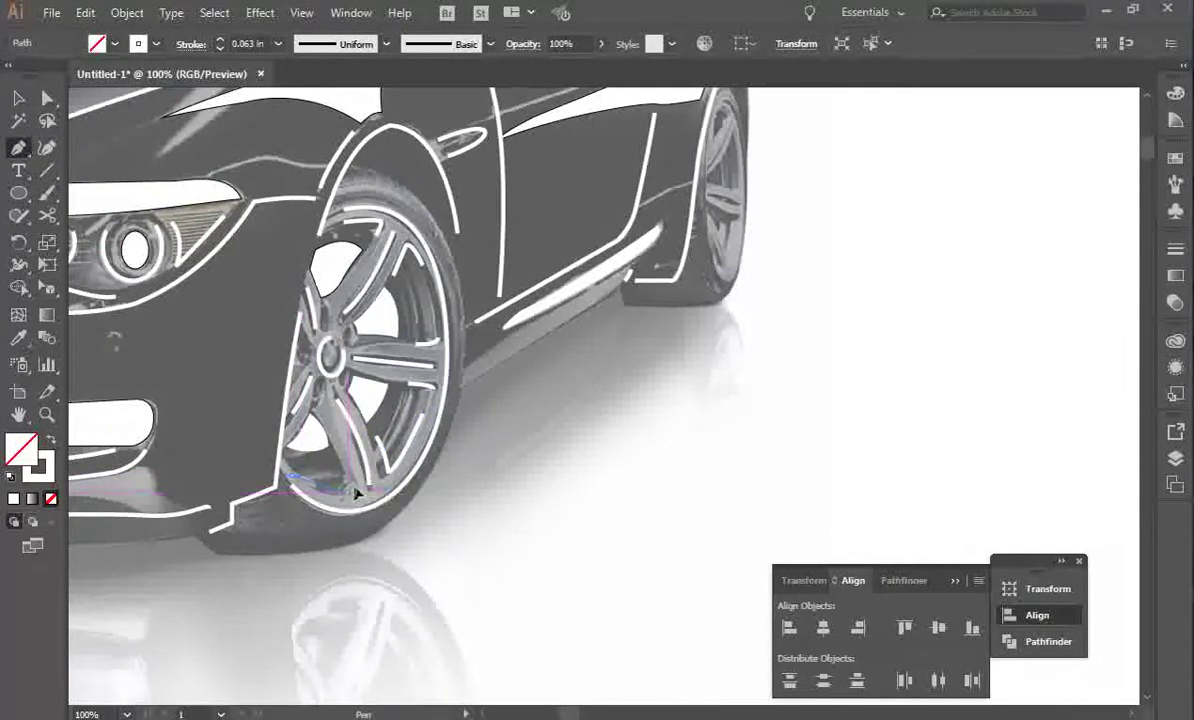
pyautogui.press('v')
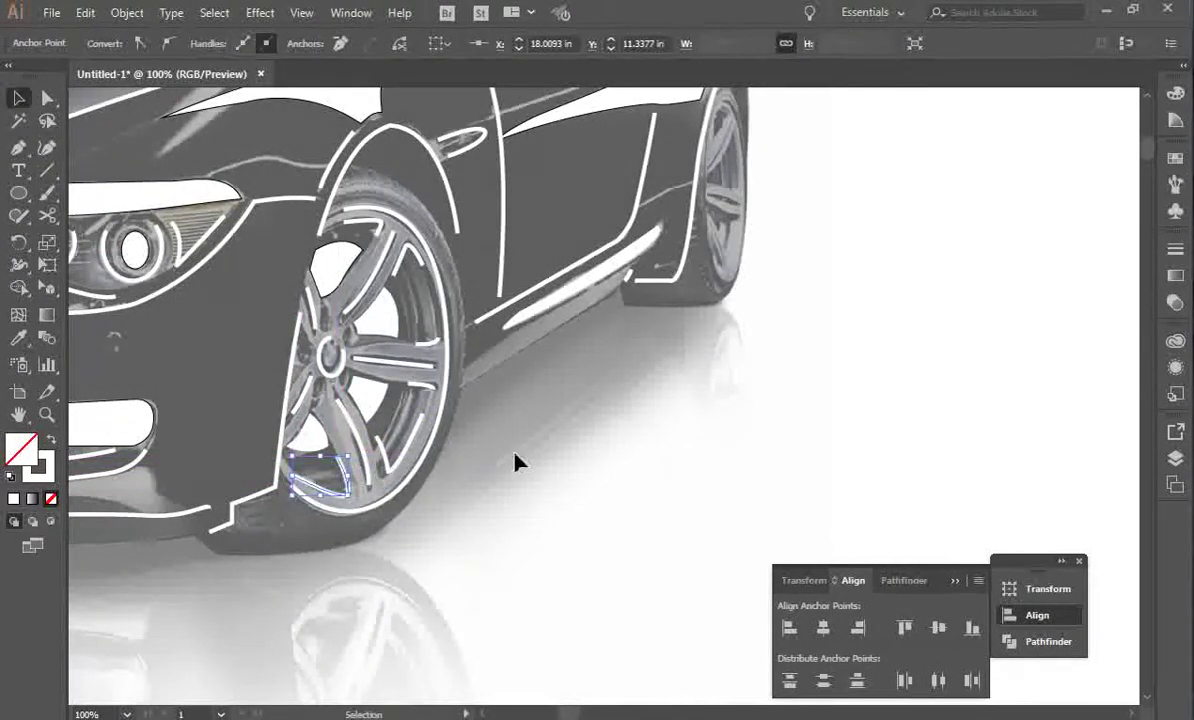
pyautogui.click(548, 481)
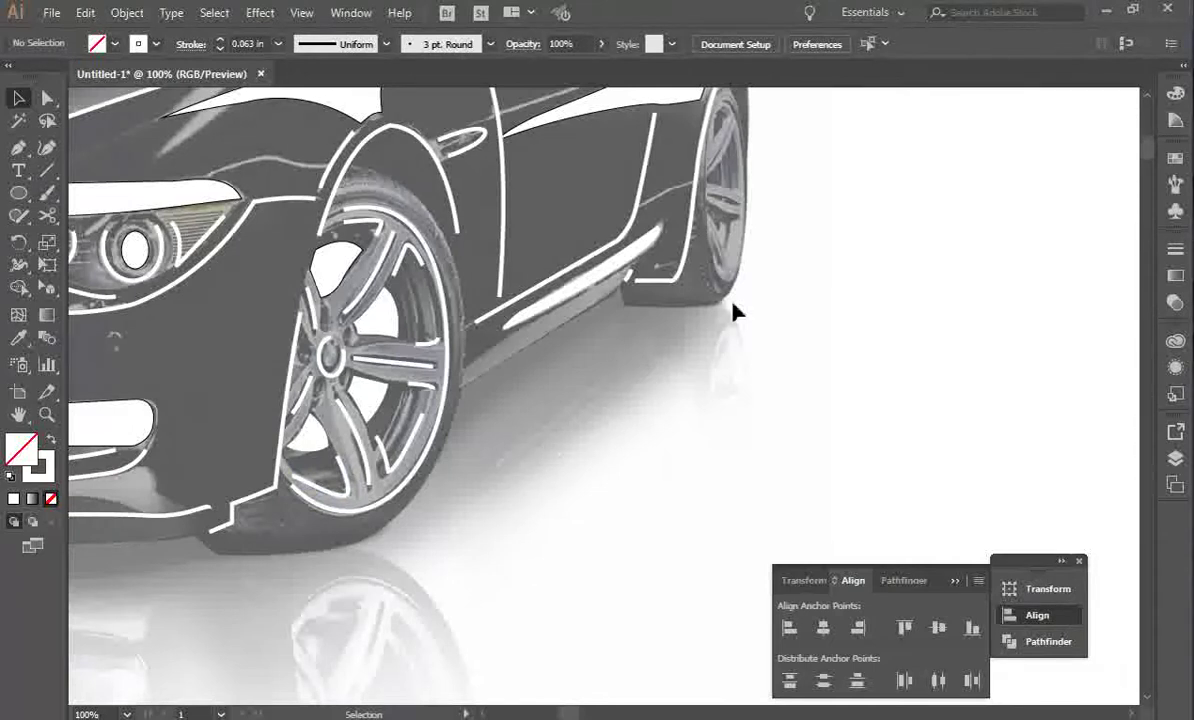
# Review the whole traced car at reduced zoom, returning to a closer view of the front wheel and car side.
pyautogui.hotkey('ctrl', '+')
pyautogui.hotkey('ctrl', '-')
pyautogui.hotkey('ctrl', '-')
pyautogui.hotkey('ctrl', '-')
pyautogui.hotkey('ctrl', '-')
pyautogui.hotkey('ctrl', '-')
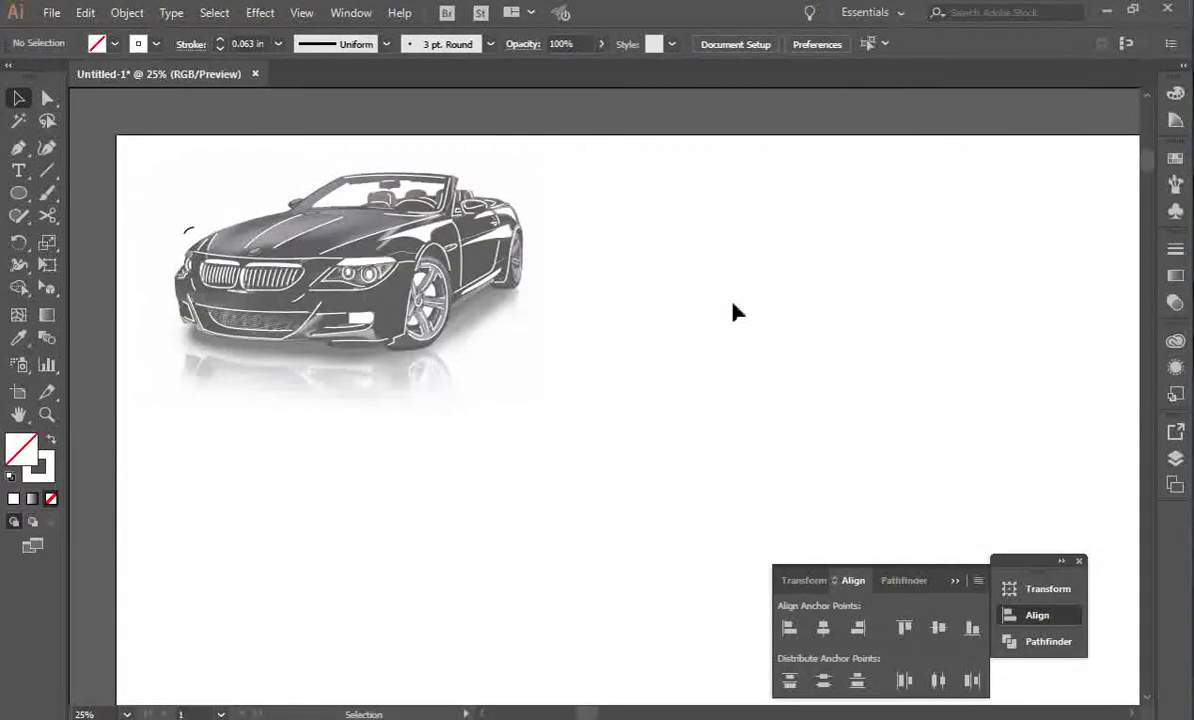
pyautogui.hotkey('ctrl', '+')
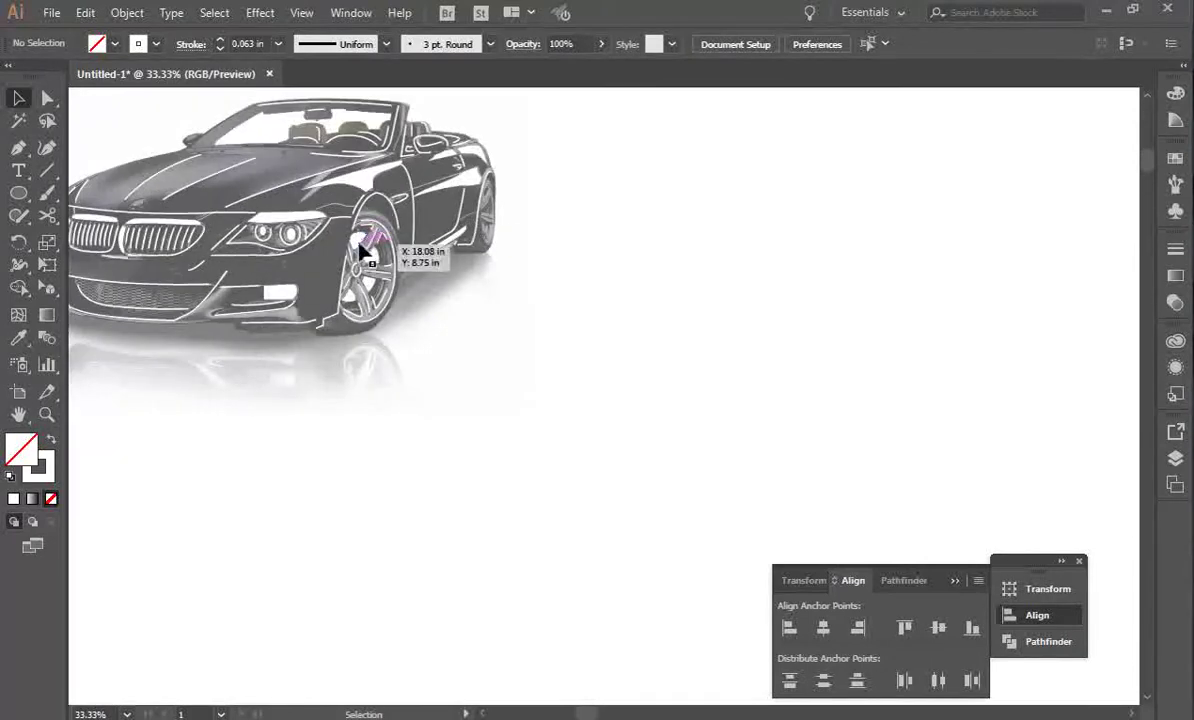
pyautogui.hotkey('ctrl', '+')
pyautogui.hotkey('ctrl', '+')
pyautogui.click(17, 413)
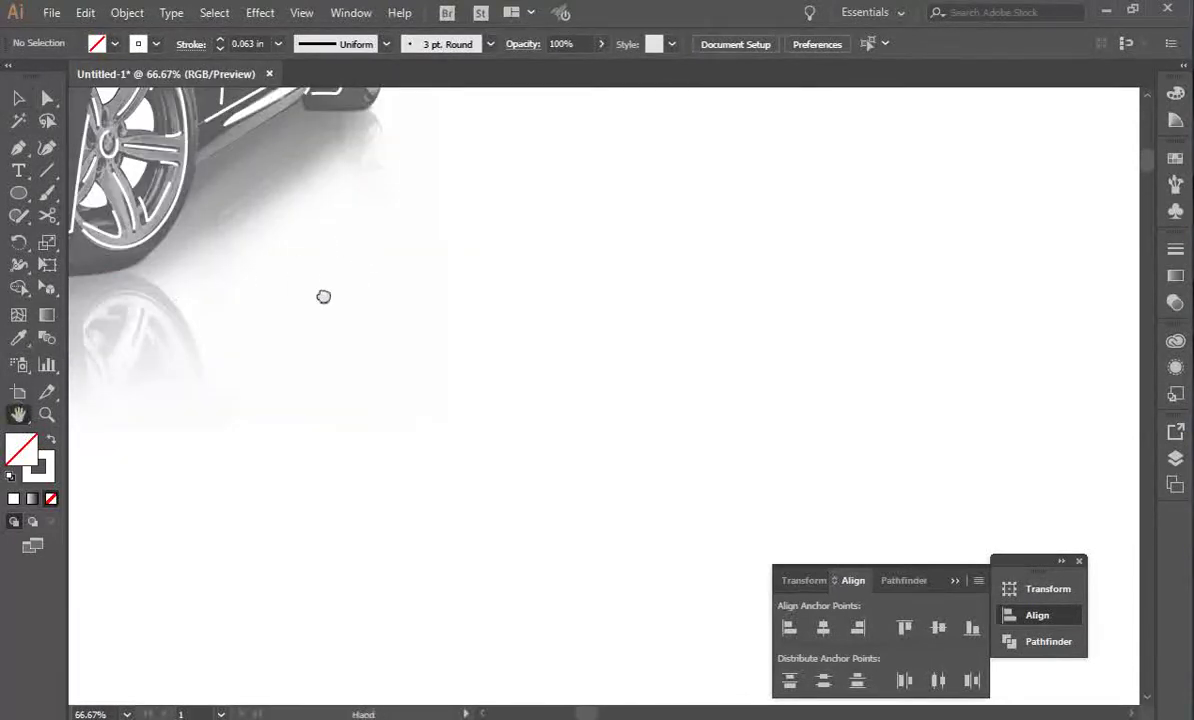
pyautogui.moveTo(322, 293); pyautogui.dragTo(565, 525)
pyautogui.press('v')
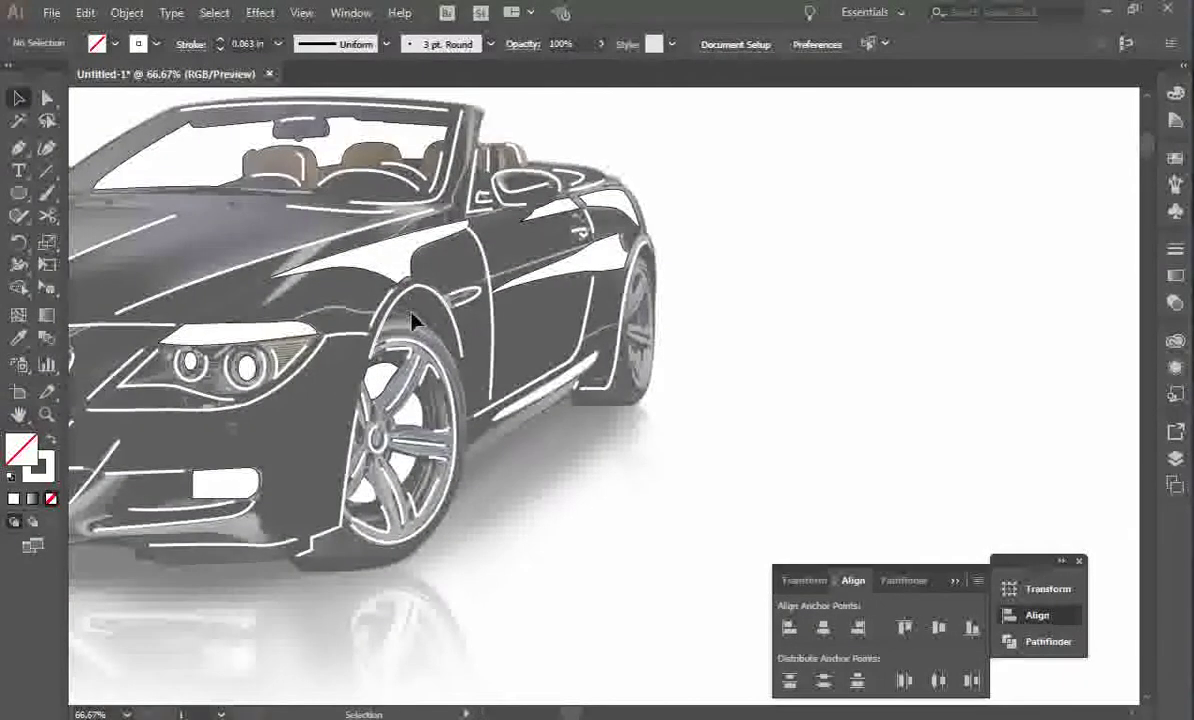
# Draw an unfilled white ellipse over the front wheel hub and copy it with the white spoke-gap shapes to the space below the car.
pyautogui.click(19, 193)
pyautogui.moveTo(340, 355); pyautogui.dragTo(420, 498)
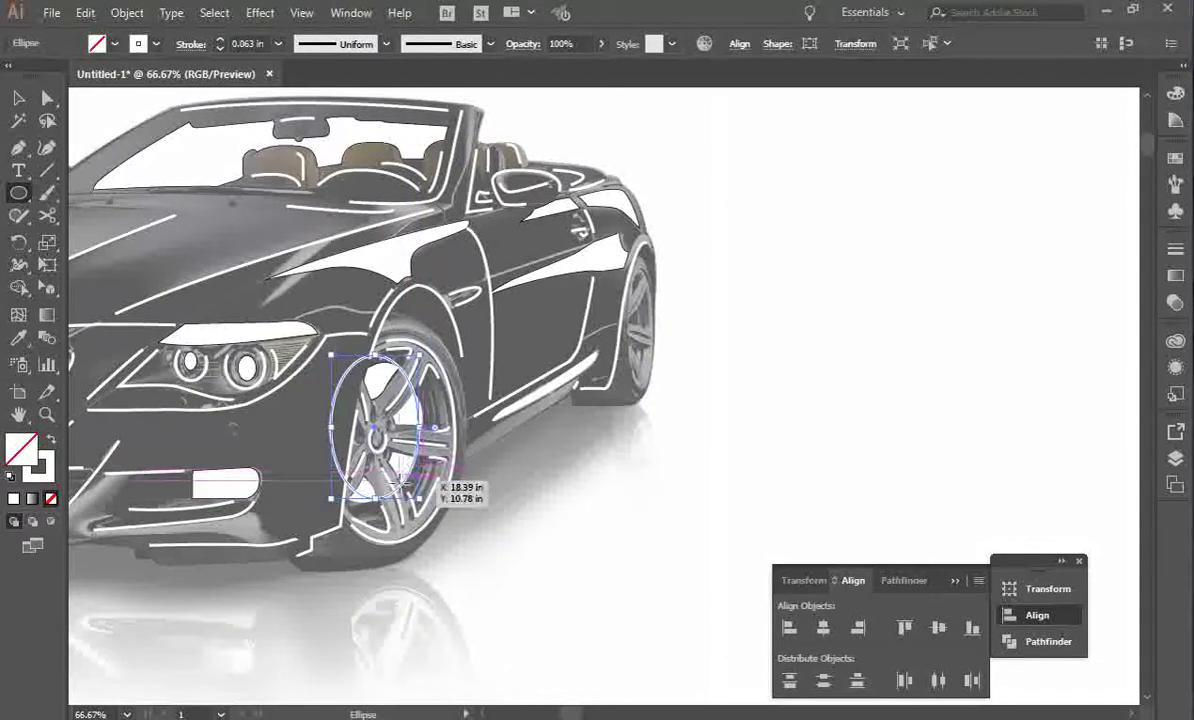
pyautogui.press('v')
pyautogui.moveTo(331, 500); pyautogui.dragTo(318, 498)
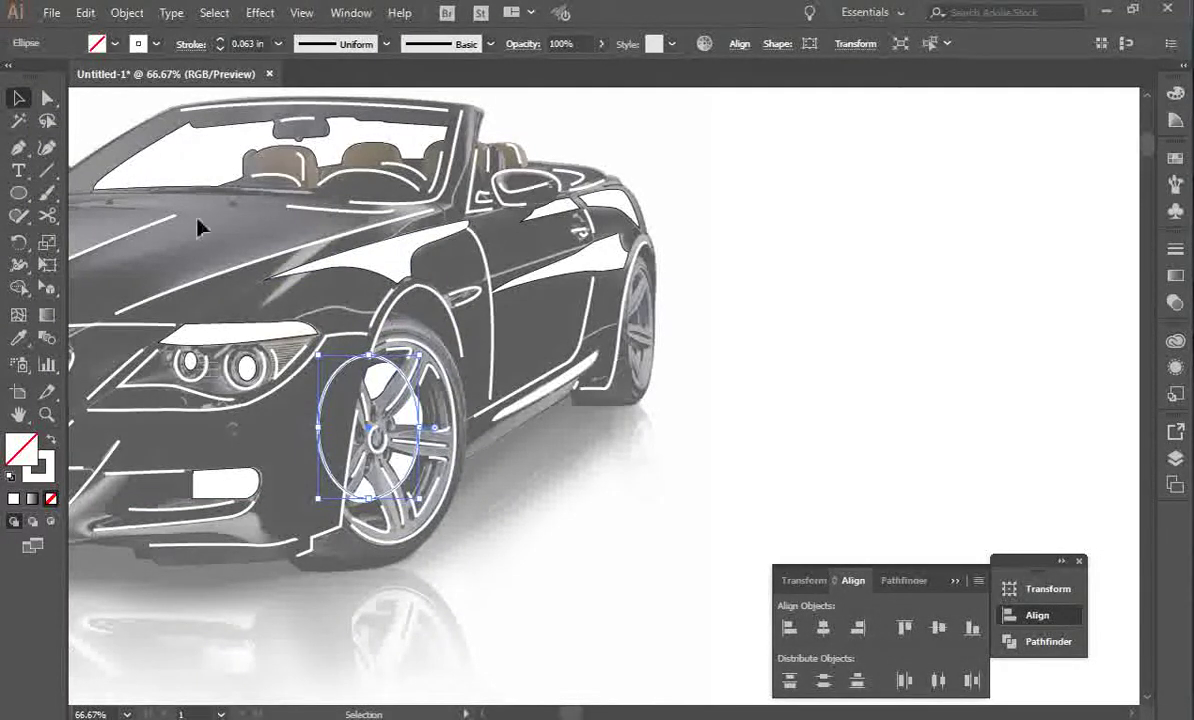
pyautogui.keyDown('shift'); pyautogui.click(384, 386); pyautogui.keyUp('shift')
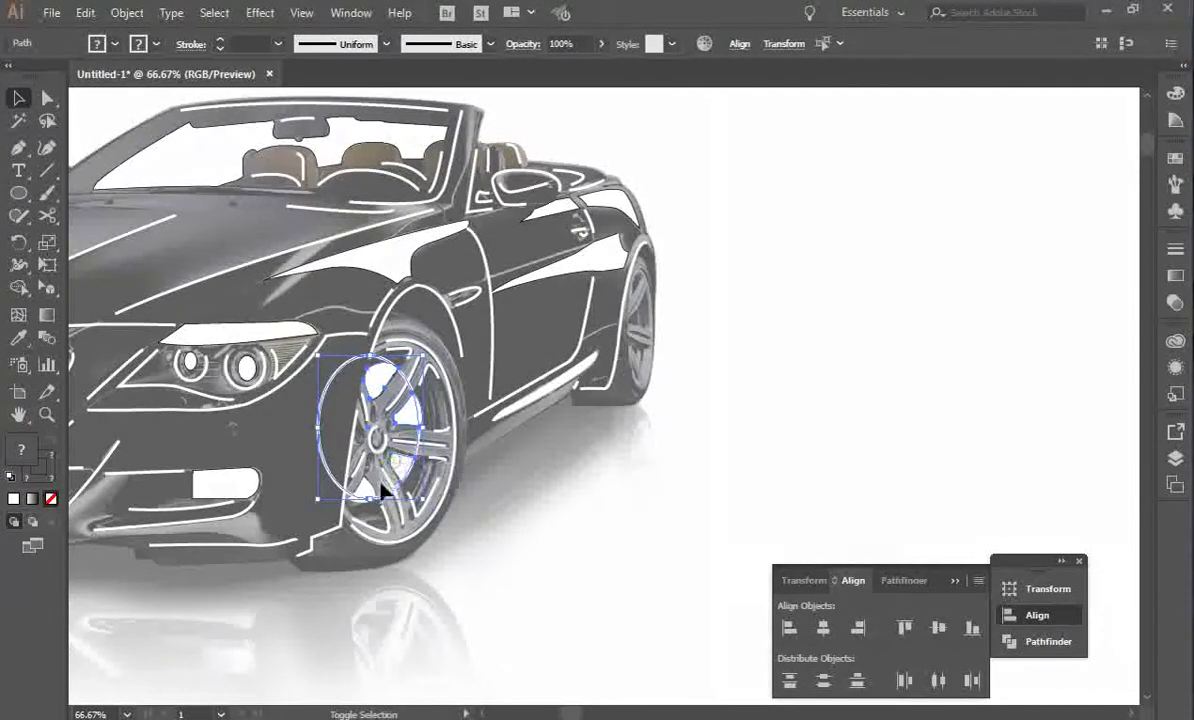
pyautogui.moveTo(392, 477); pyautogui.dragTo(618, 548)
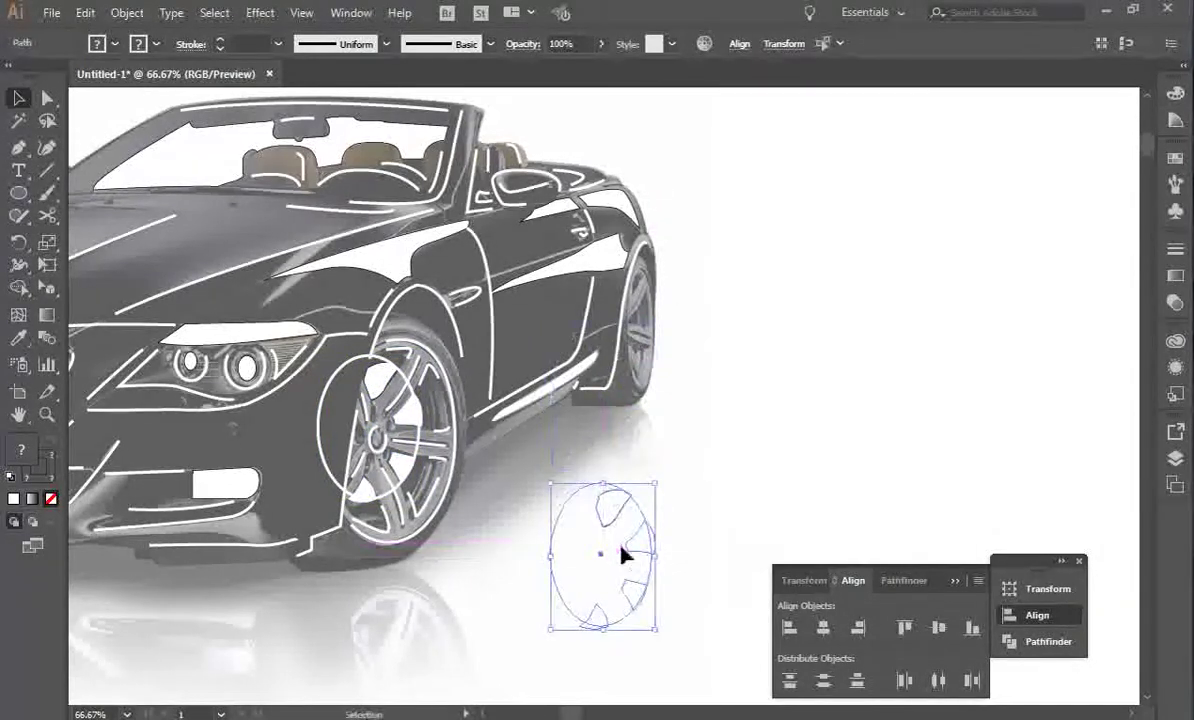
# Give the copied ellipse and gap shapes no fill and a black Registration stroke of 0.001 in.
pyautogui.click(113, 44)
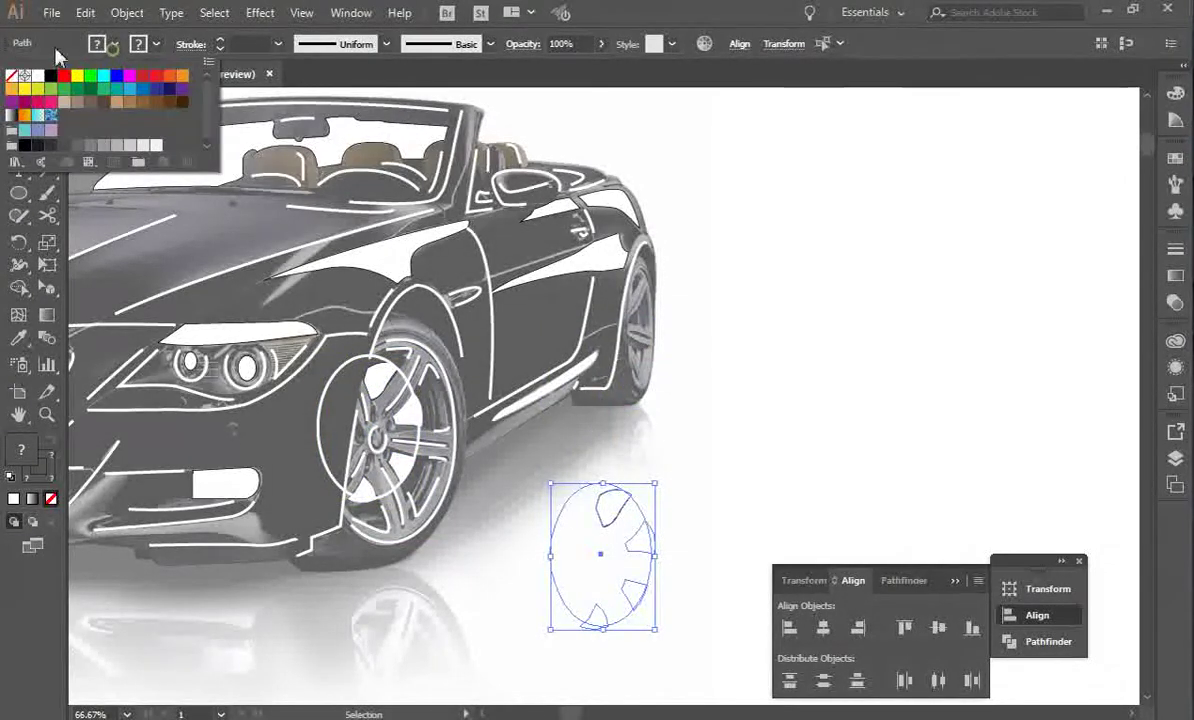
pyautogui.click(11, 76)
pyautogui.click(139, 46)
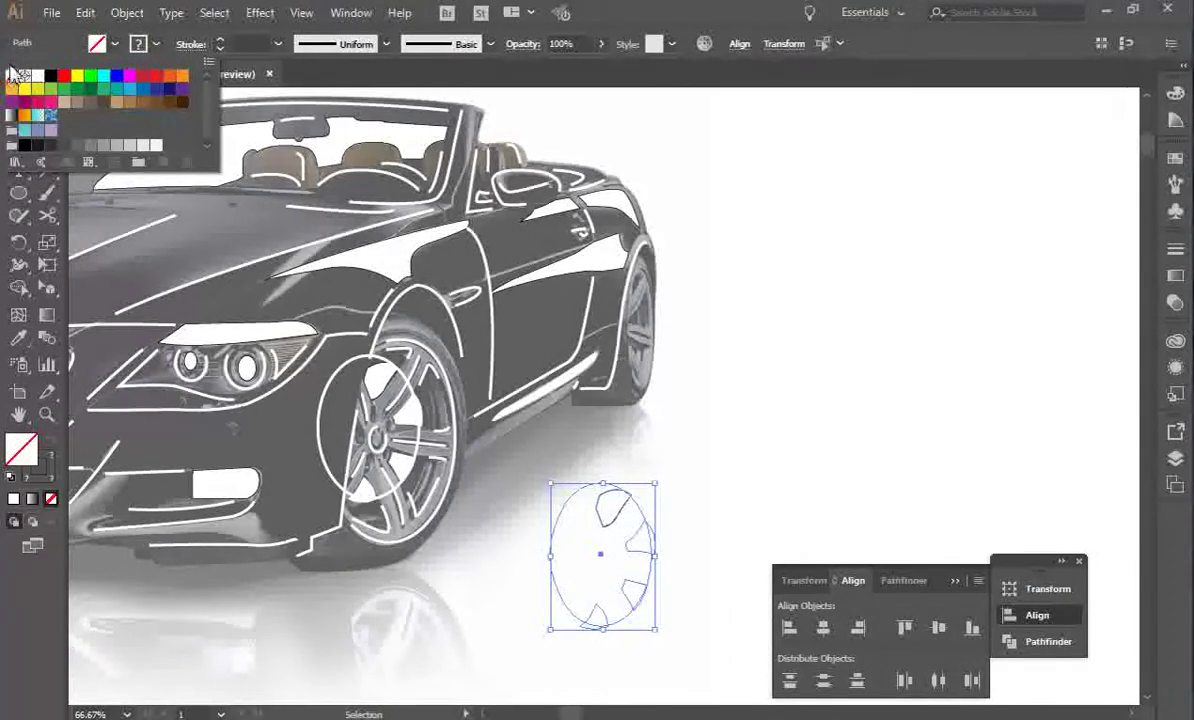
pyautogui.click(24, 77)
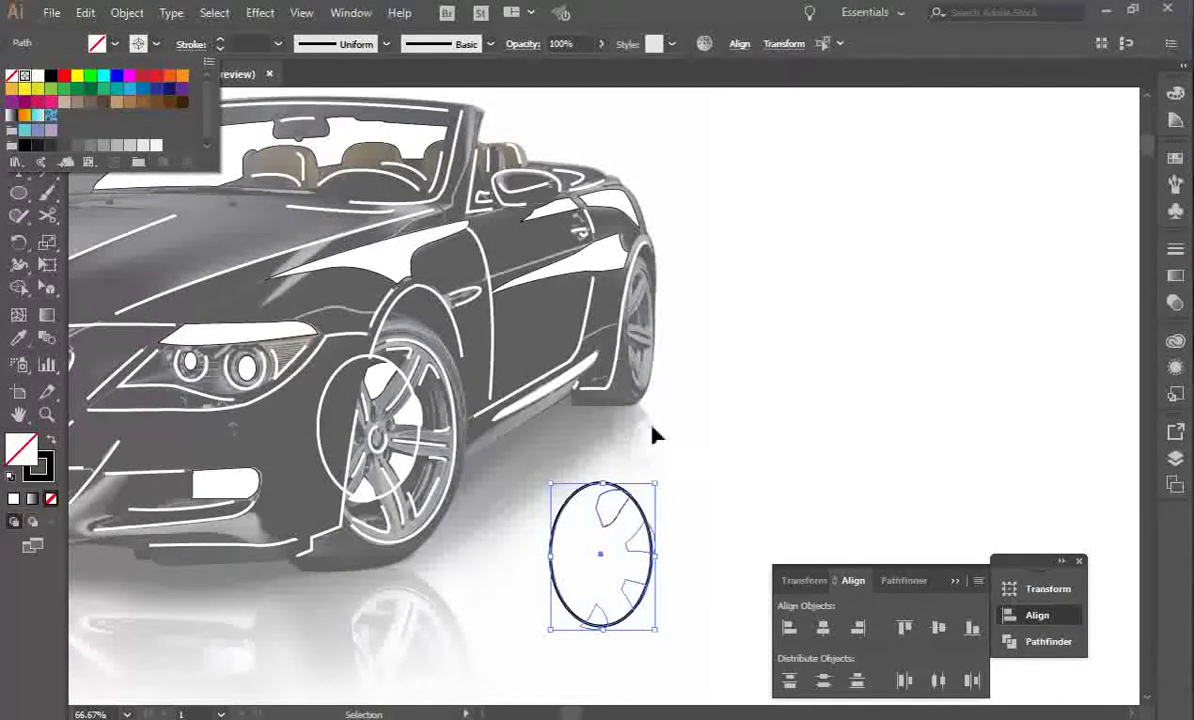
pyautogui.click(250, 44)
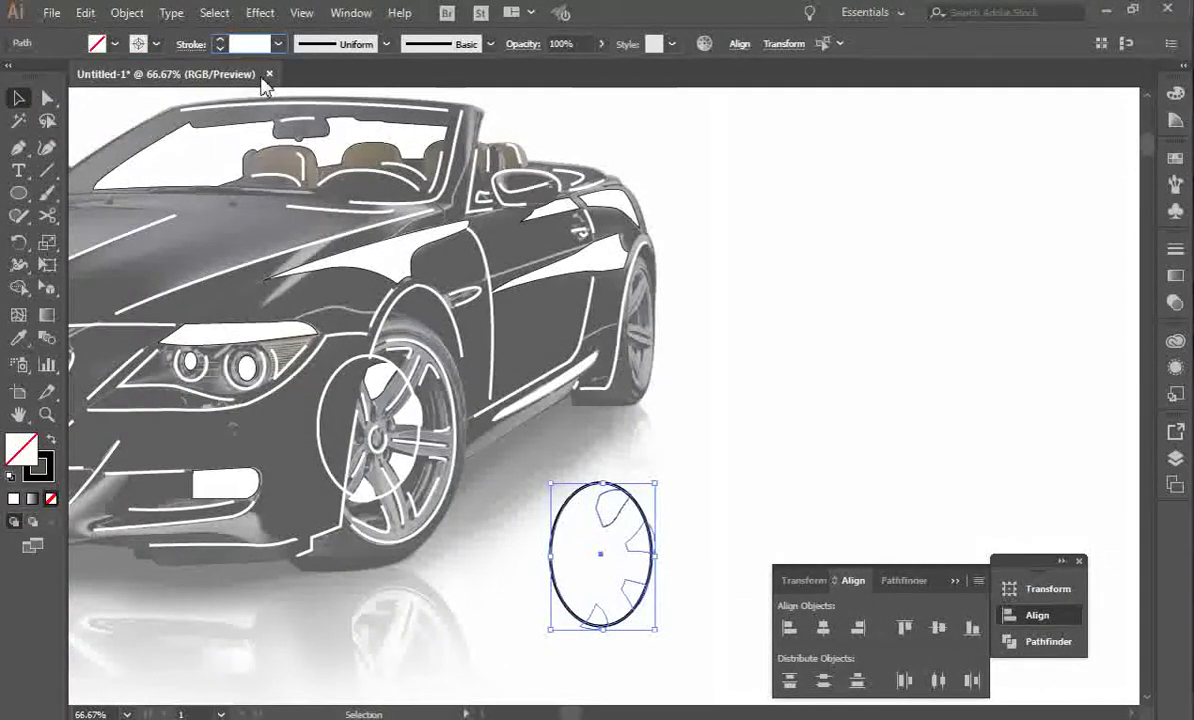
pyautogui.write('0.001')
pyautogui.press('Return')
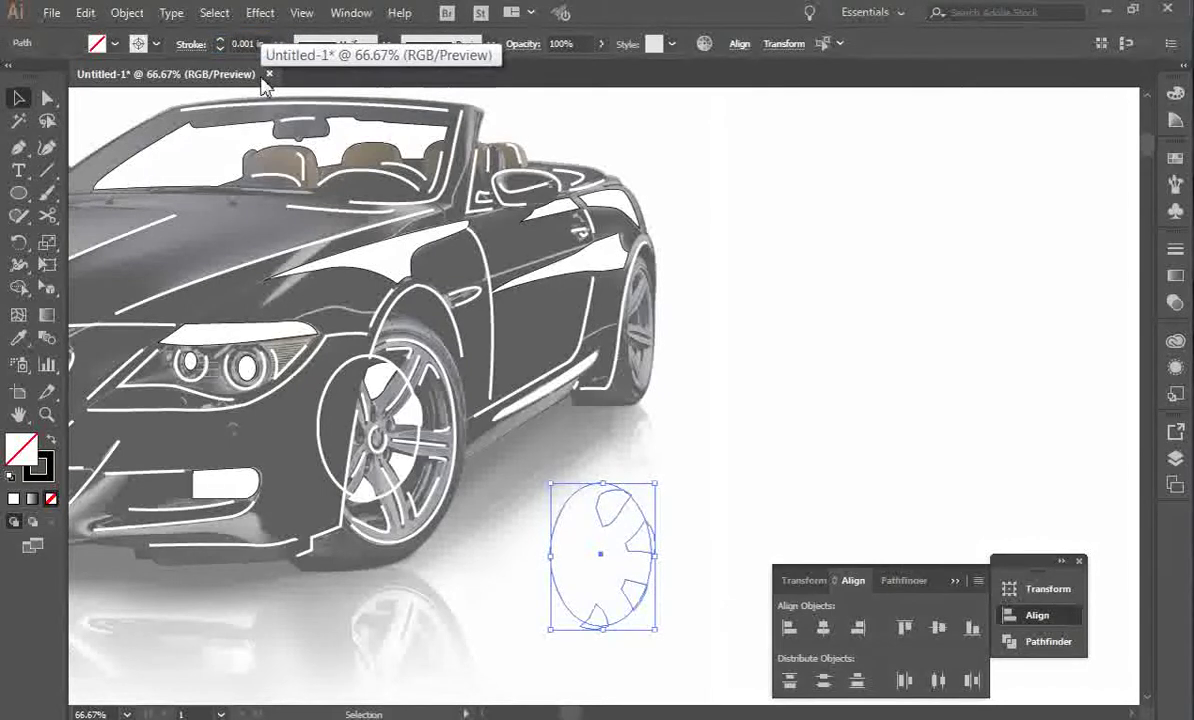
# Bring the copied ellipse to the front and use Divide Objects Below to cut the gap shapes with it.
pyautogui.click(589, 488)
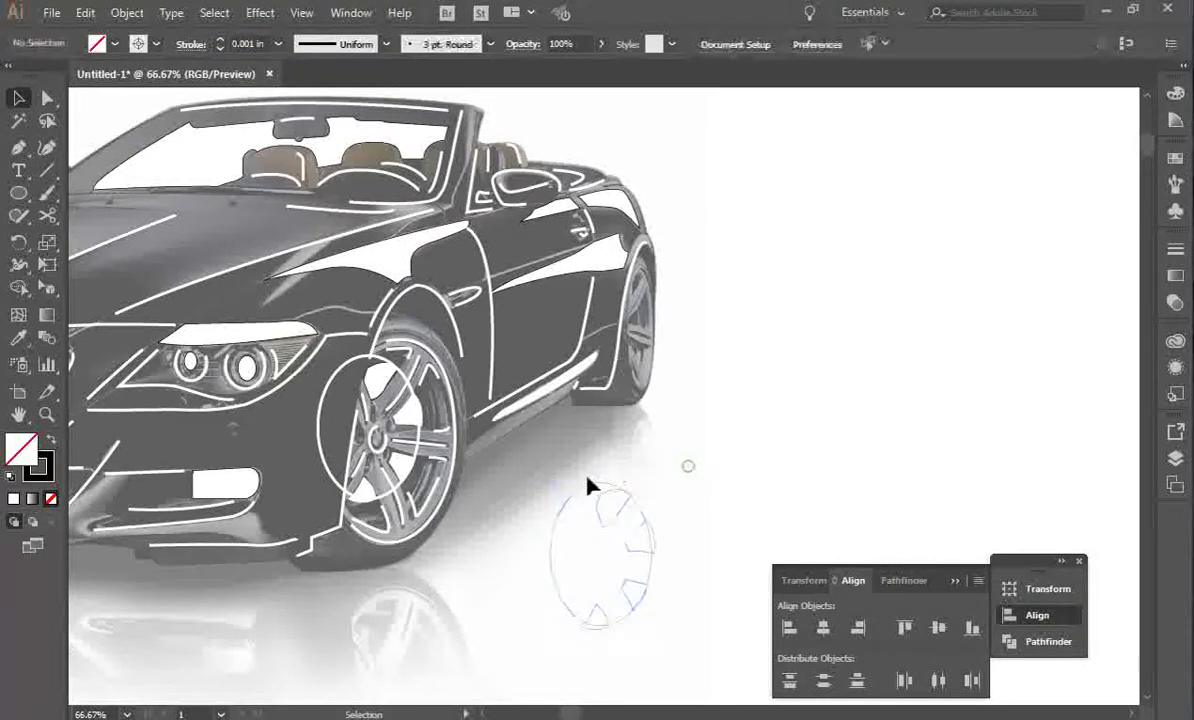
pyautogui.click(568, 527)
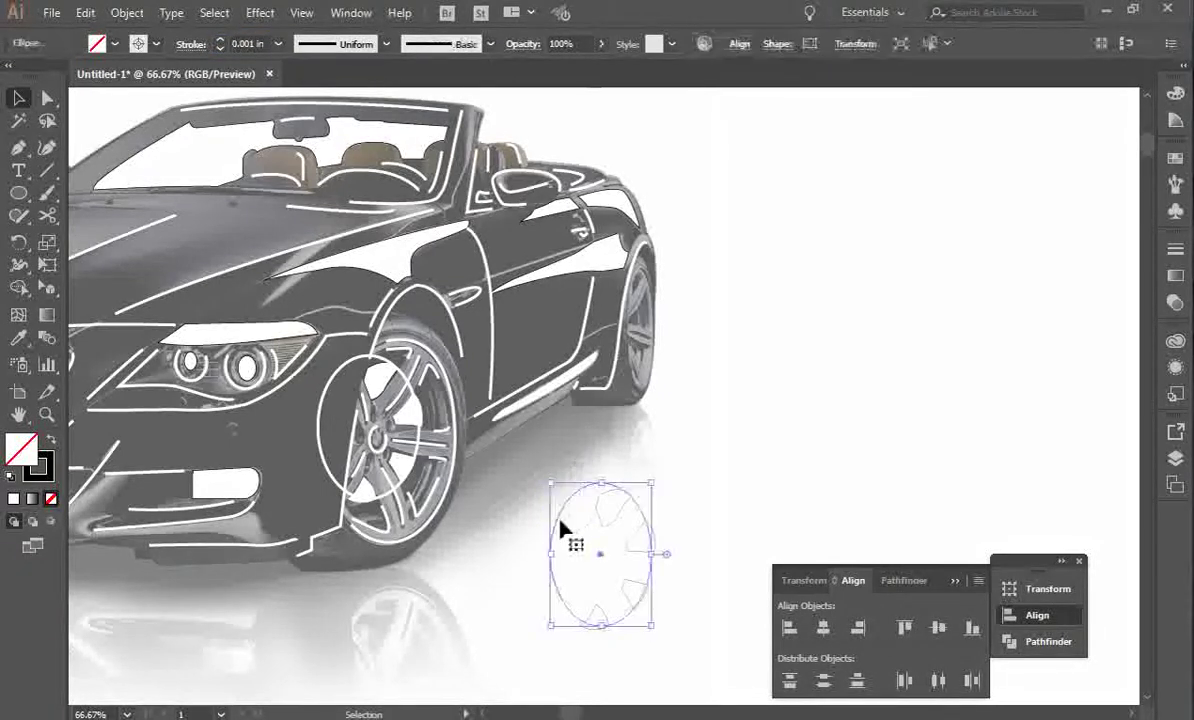
pyautogui.click(130, 18)
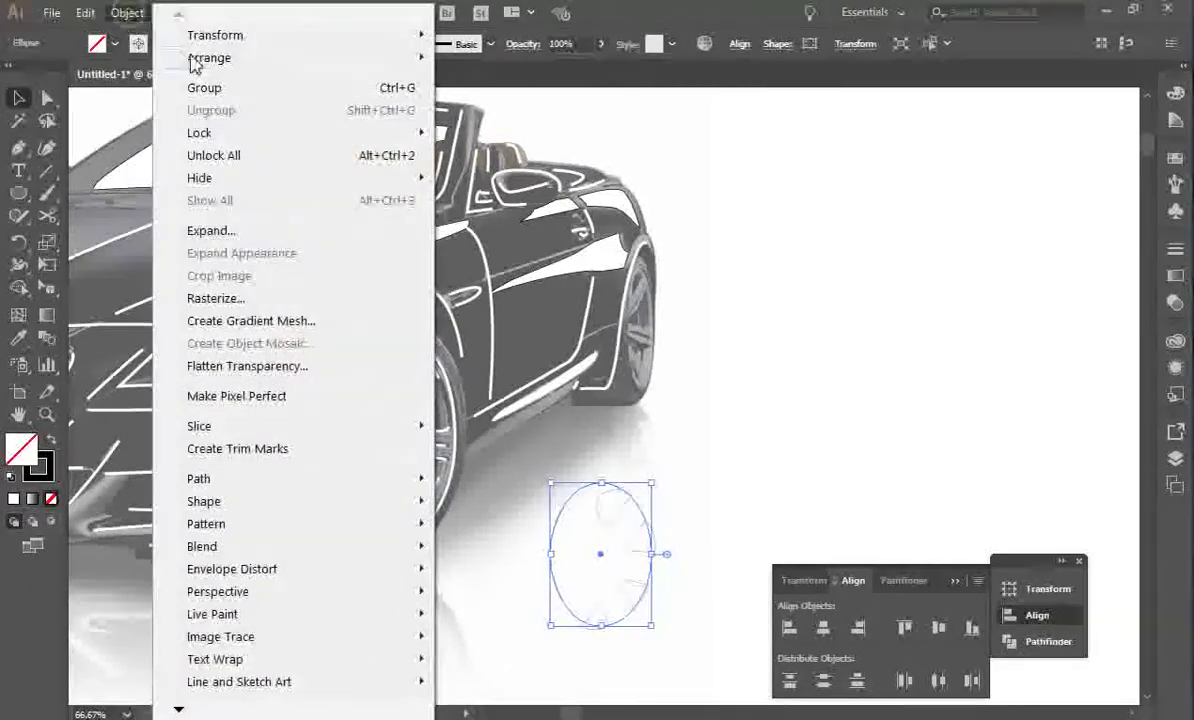
pyautogui.moveTo(205, 53)
pyautogui.click(500, 56)
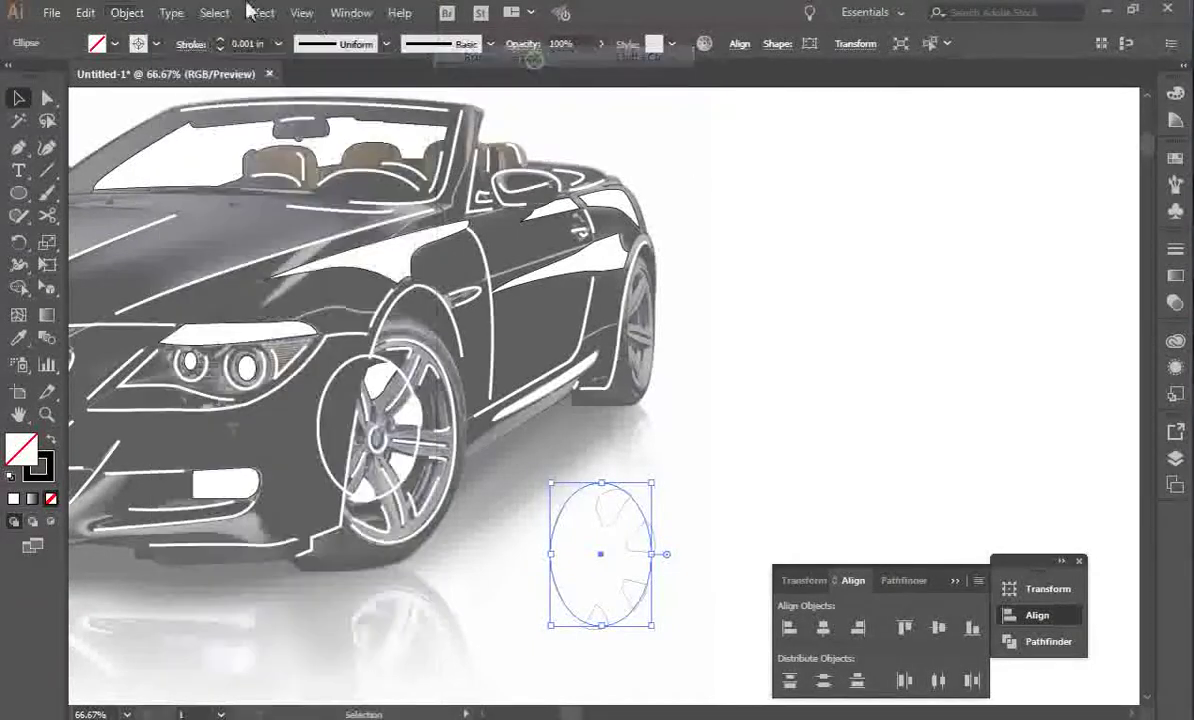
pyautogui.click(128, 12)
pyautogui.moveTo(187, 480)
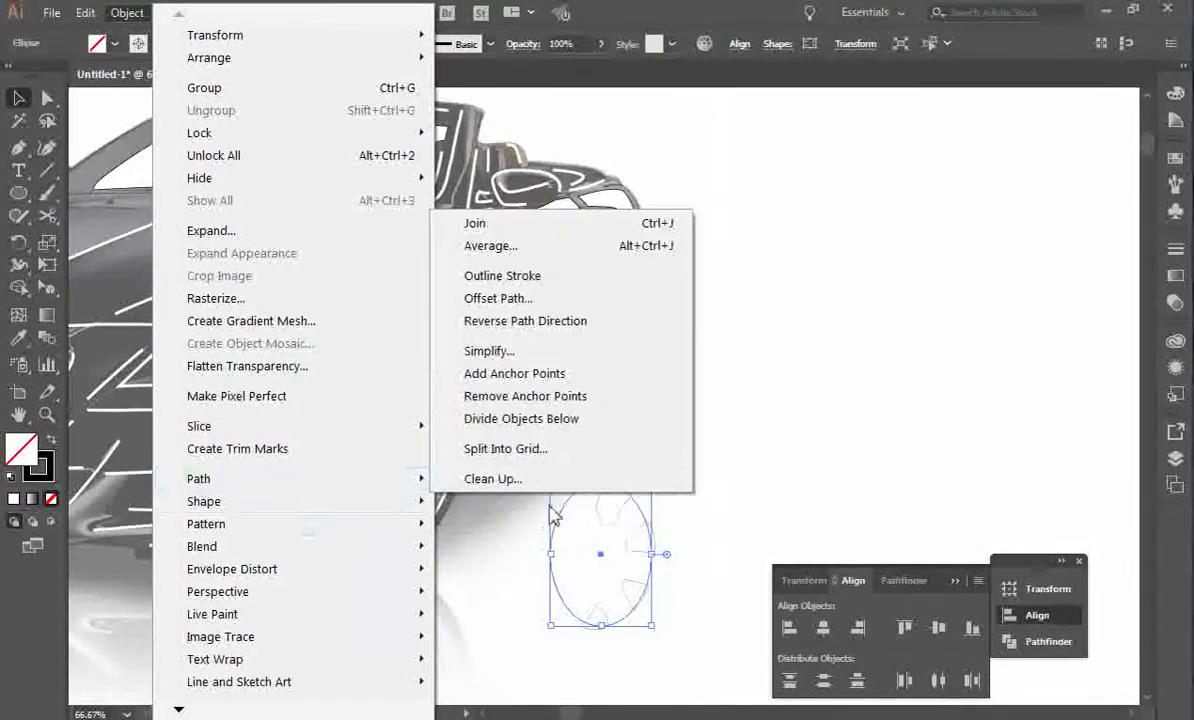
pyautogui.click(512, 418)
pyautogui.click(720, 510)
# Group the four spoke-gap pieces cut inside the ellipse and move the group away from the leftover slivers.
pyautogui.click(627, 522)
pyautogui.keyDown('shift'); pyautogui.click(634, 548); pyautogui.keyUp('shift')
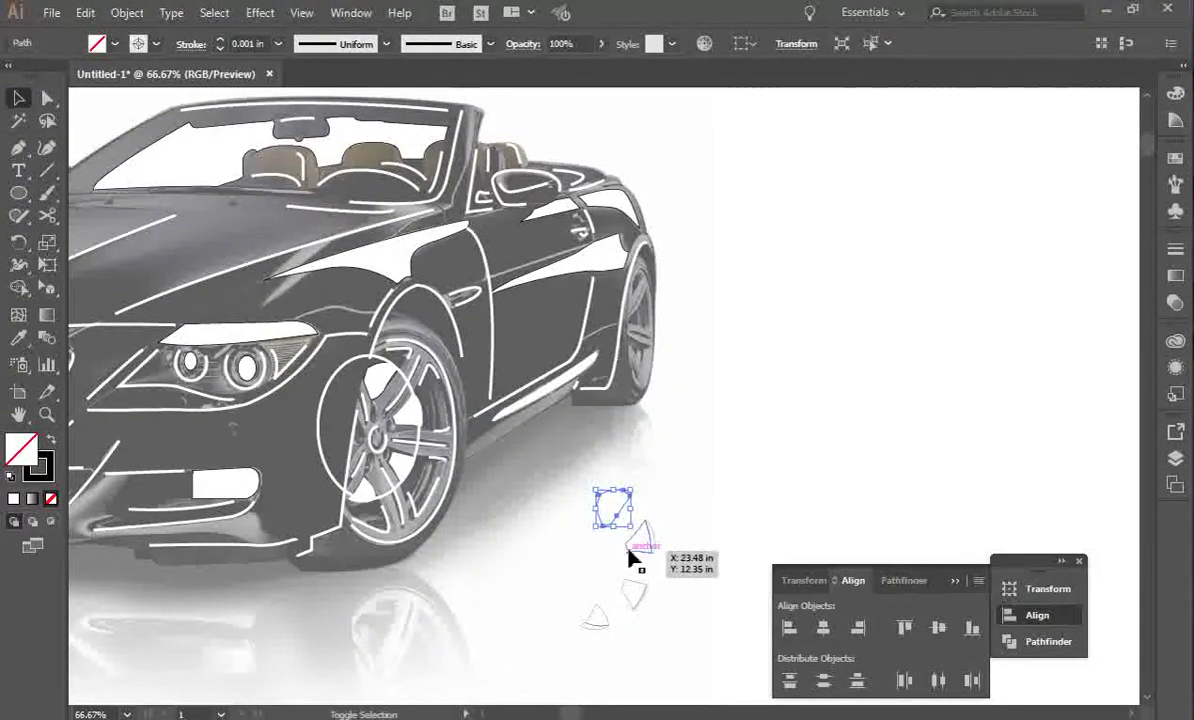
pyautogui.keyDown('shift'); pyautogui.click(591, 617); pyautogui.keyUp('shift')
pyautogui.click(127, 12)
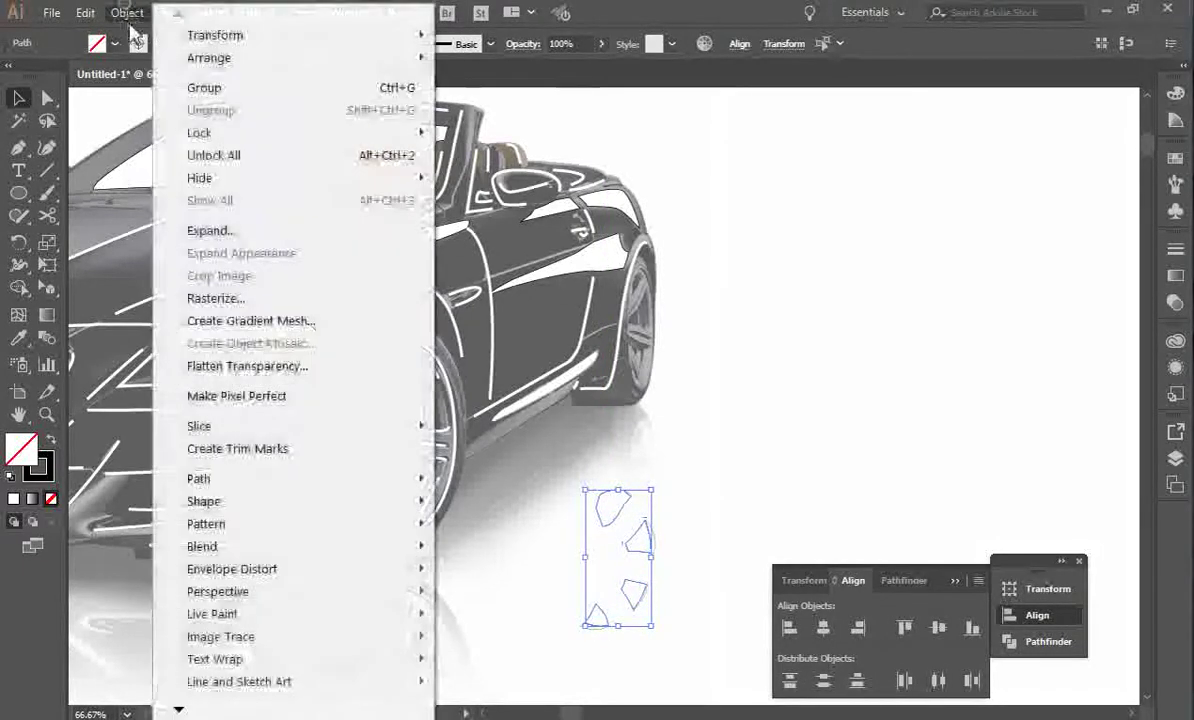
pyautogui.click(197, 88)
pyautogui.moveTo(630, 508); pyautogui.dragTo(792, 446)
# Delete the leftover cut pieces below the car and the white ellipse over the front wheel.
pyautogui.moveTo(636, 642); pyautogui.dragTo(668, 641)
pyautogui.press('Delete')
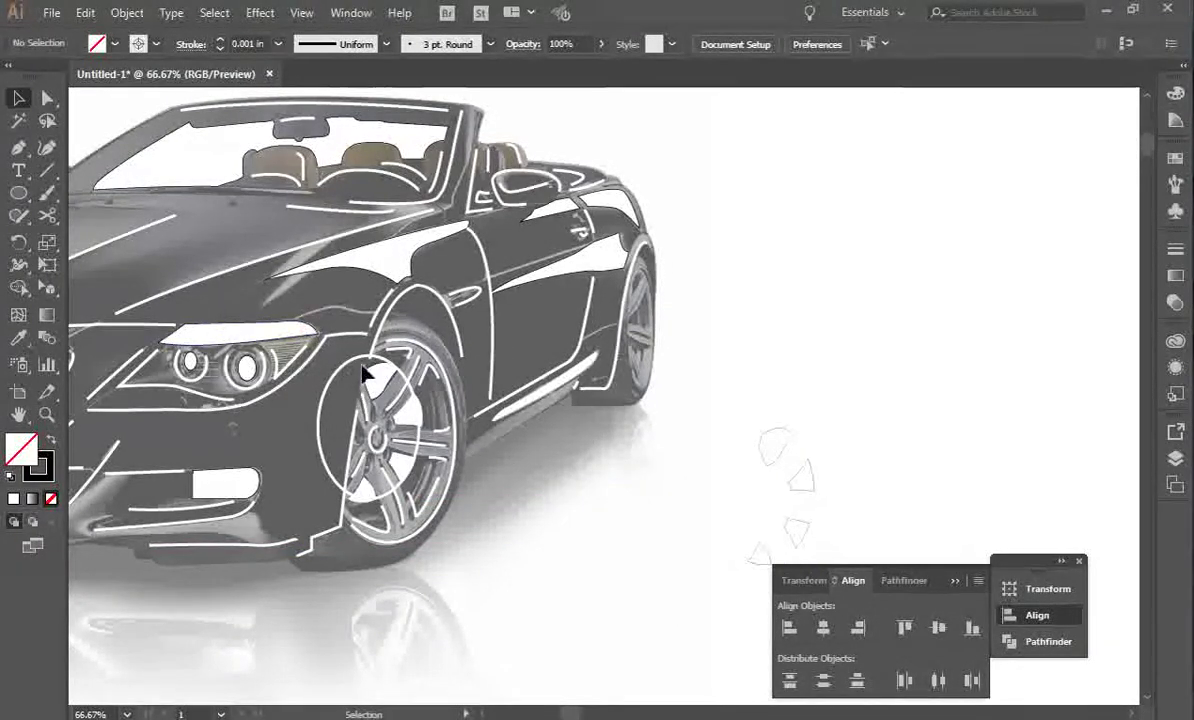
pyautogui.click(358, 359)
pyautogui.press('Delete')
# Move the grouped gap outlines back onto the front wheel, over the original white spoke-gap shapes.
pyautogui.click(383, 388)
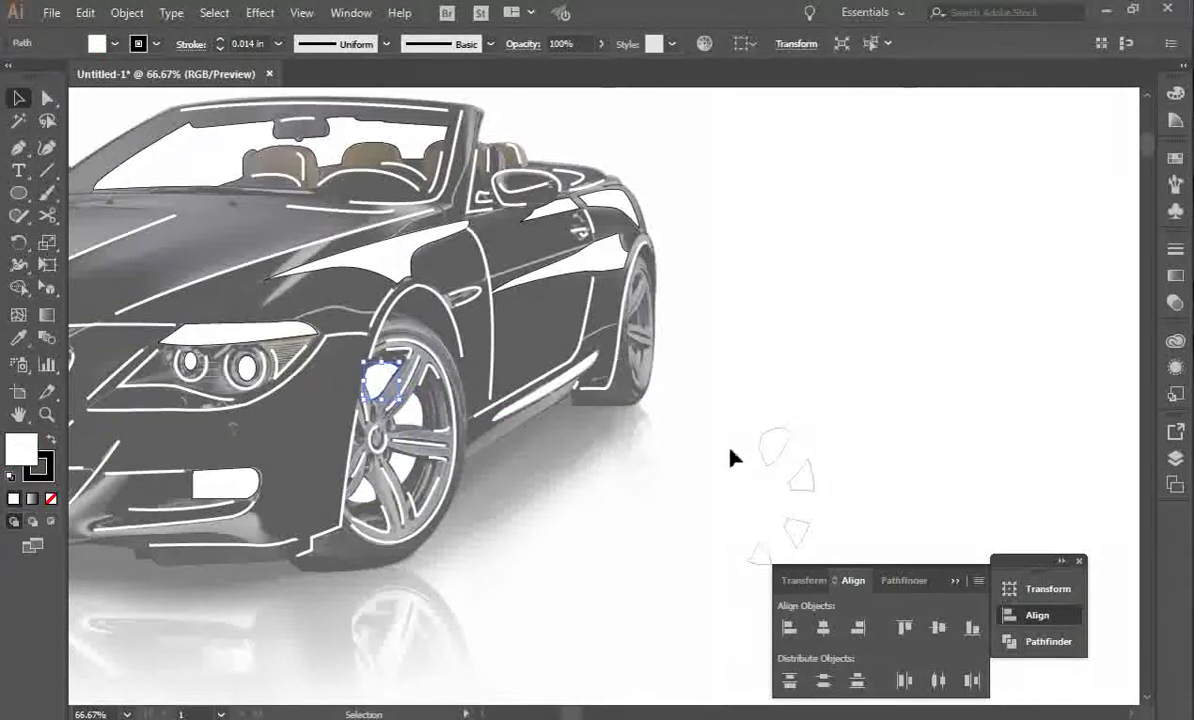
pyautogui.moveTo(785, 458); pyautogui.dragTo(398, 392)
pyautogui.press('a')
pyautogui.click(584, 465)
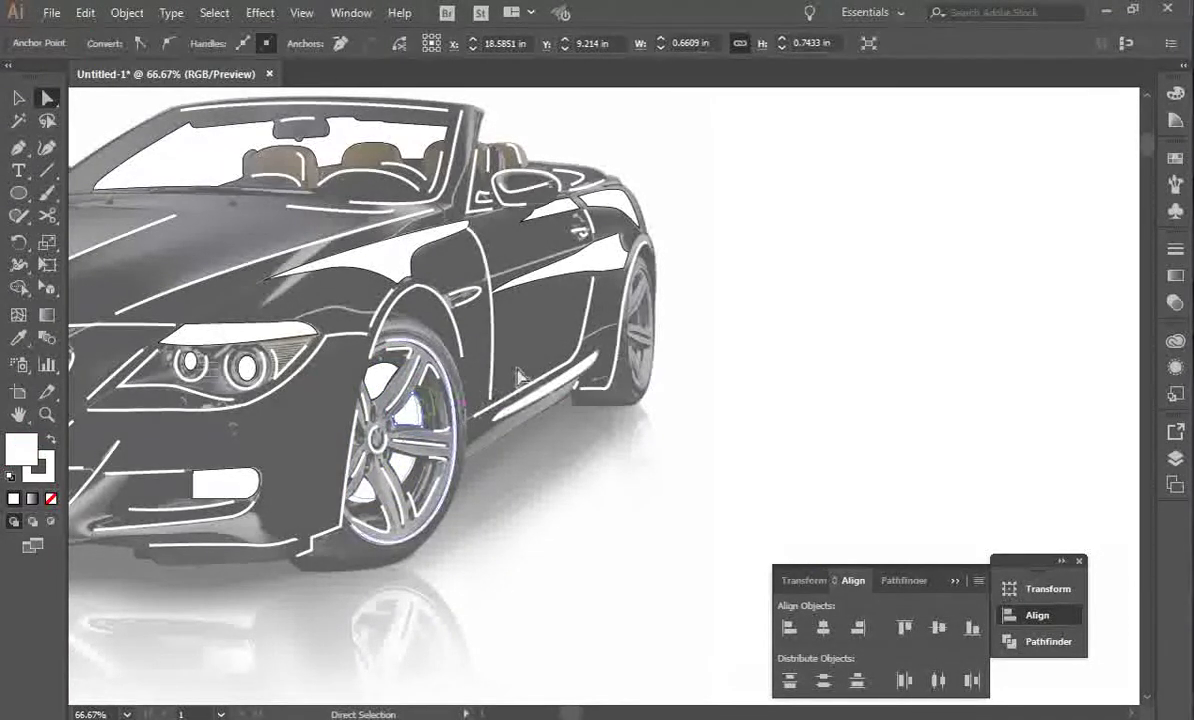
# Delete the original white shapes in the right, lower-right and lower-left spoke gaps of the front wheel.
pyautogui.click(423, 405)
pyautogui.moveTo(430, 448); pyautogui.dragTo(430, 480)
pyautogui.click(420, 484)
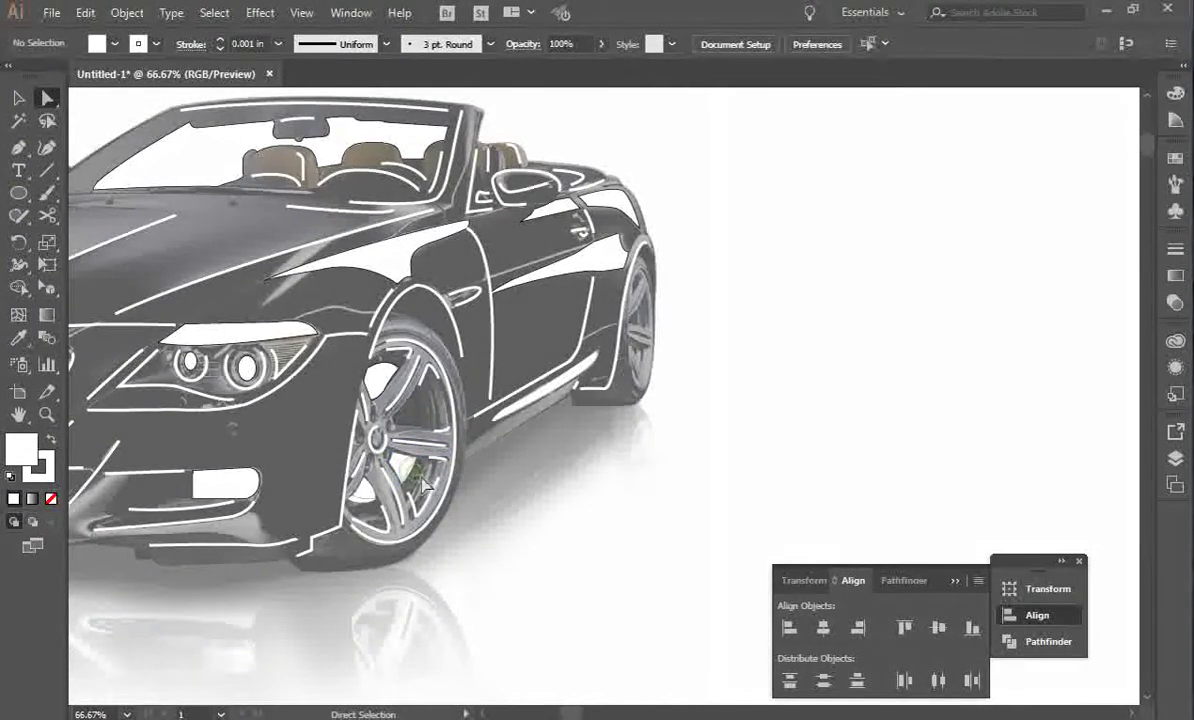
pyautogui.click(416, 474)
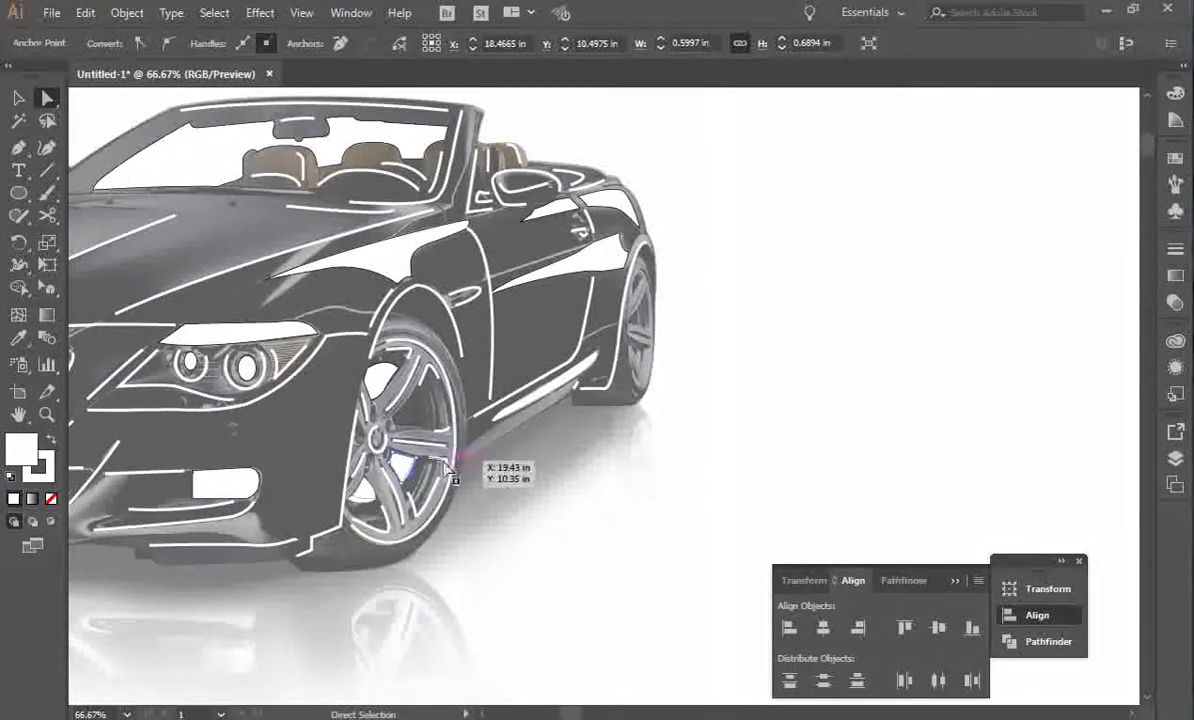
pyautogui.press('Delete')
pyautogui.press('Delete')
pyautogui.click(365, 504)
pyautogui.press('Delete')
pyautogui.press('Delete')
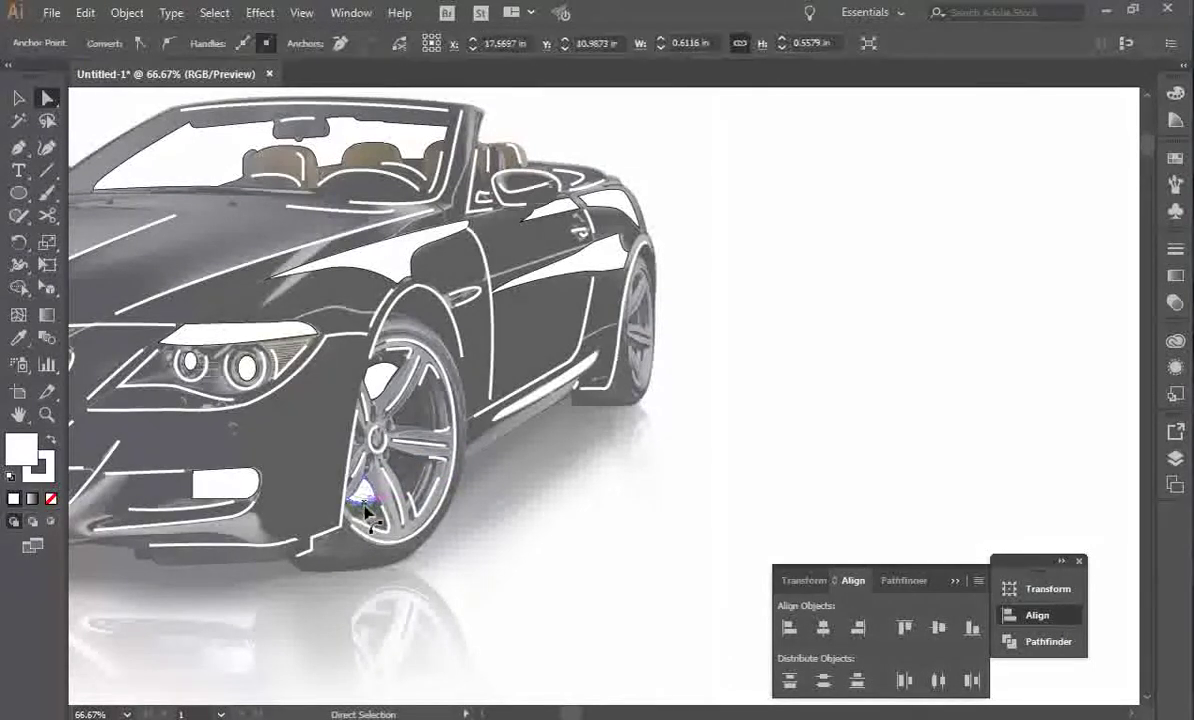
# Delete the original white shape in the upper-left spoke gap of the front wheel, keeping the grouped gap outlines.
pyautogui.click(400, 372)
pyautogui.click(410, 384)
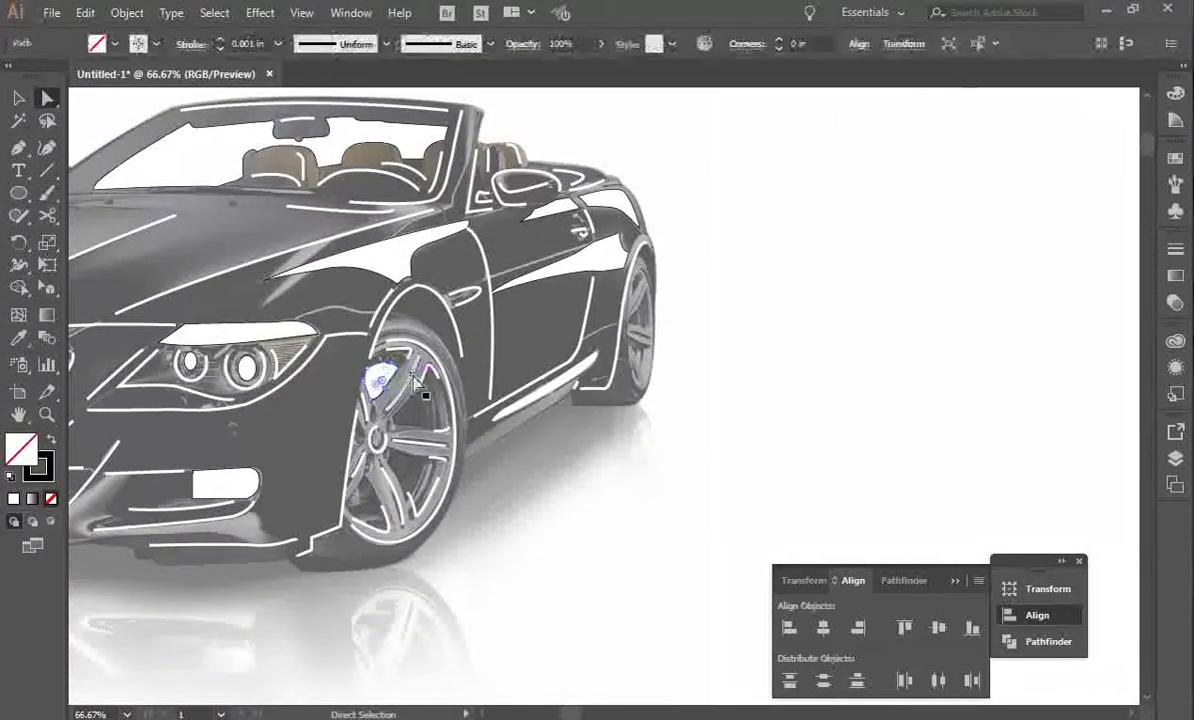
pyautogui.click(391, 374)
pyautogui.click(402, 371)
pyautogui.press('v')
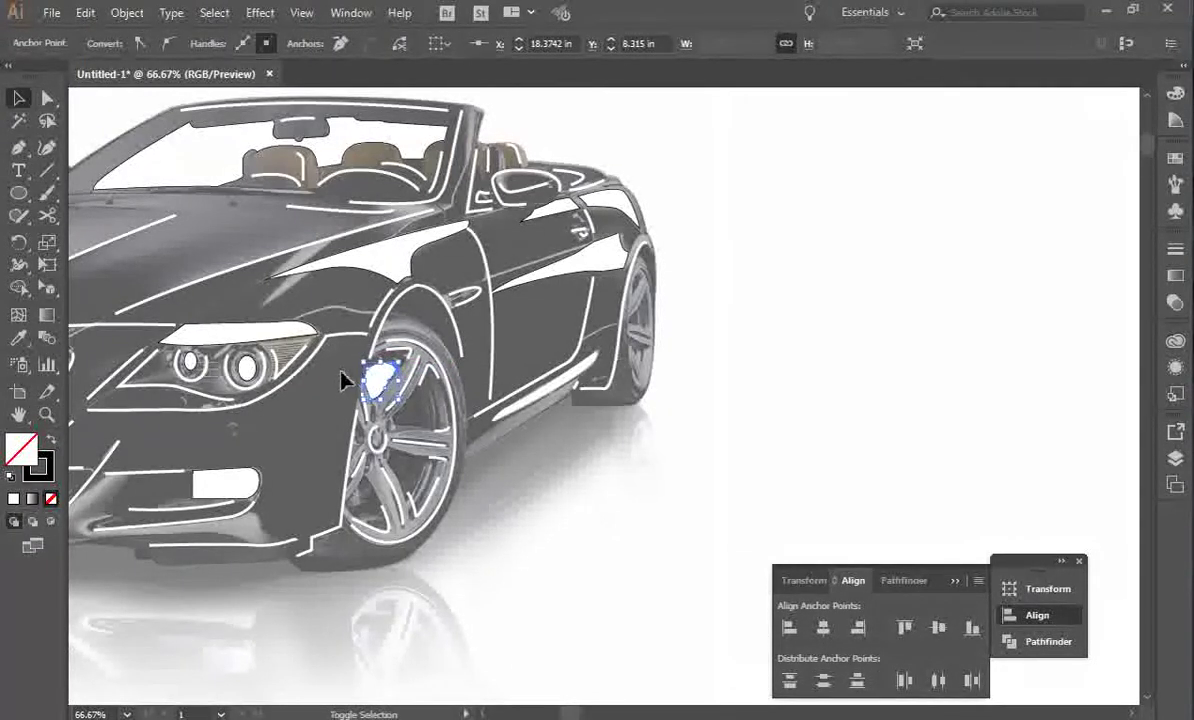
pyautogui.click(372, 378)
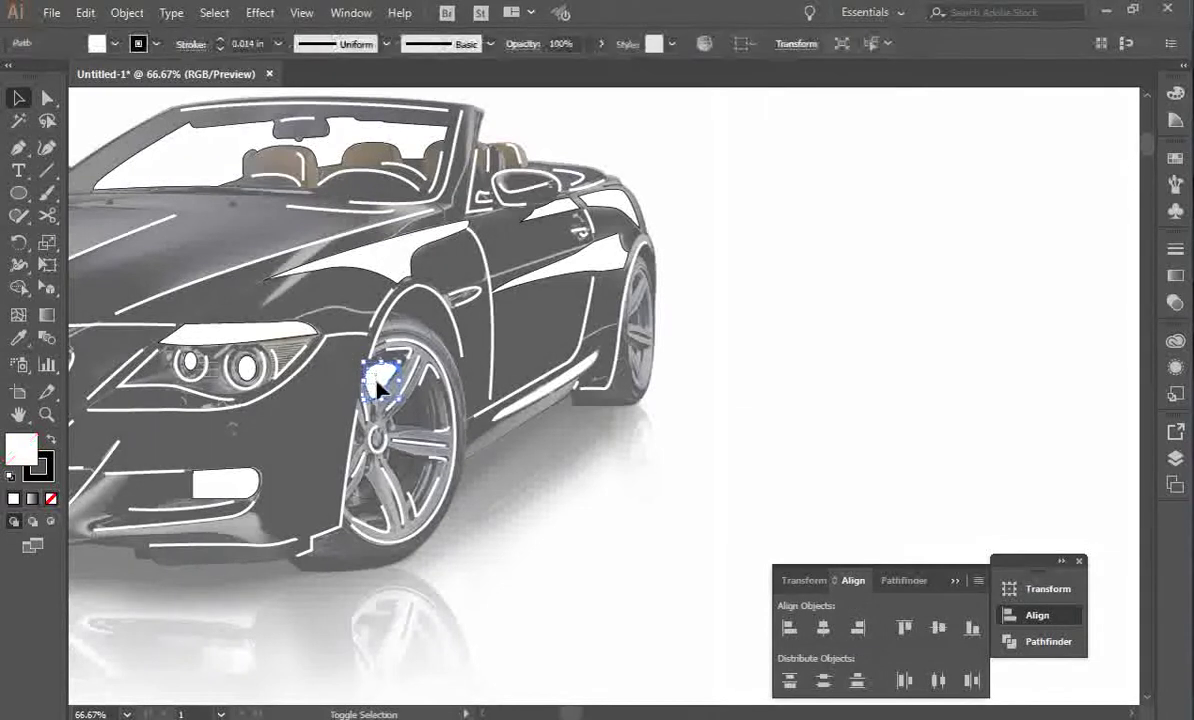
pyautogui.keyDown('shift'); pyautogui.click(422, 424); pyautogui.keyUp('shift')
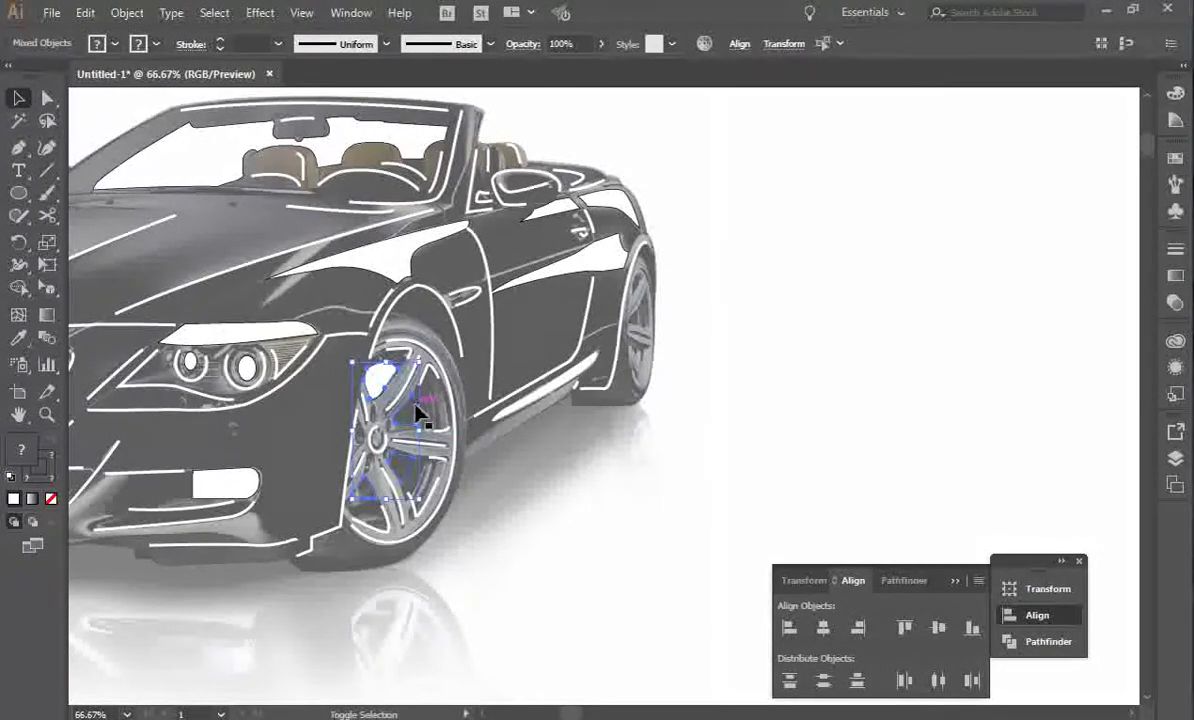
pyautogui.keyDown('shift'); pyautogui.click(420, 412); pyautogui.keyUp('shift')
pyautogui.press('Delete')
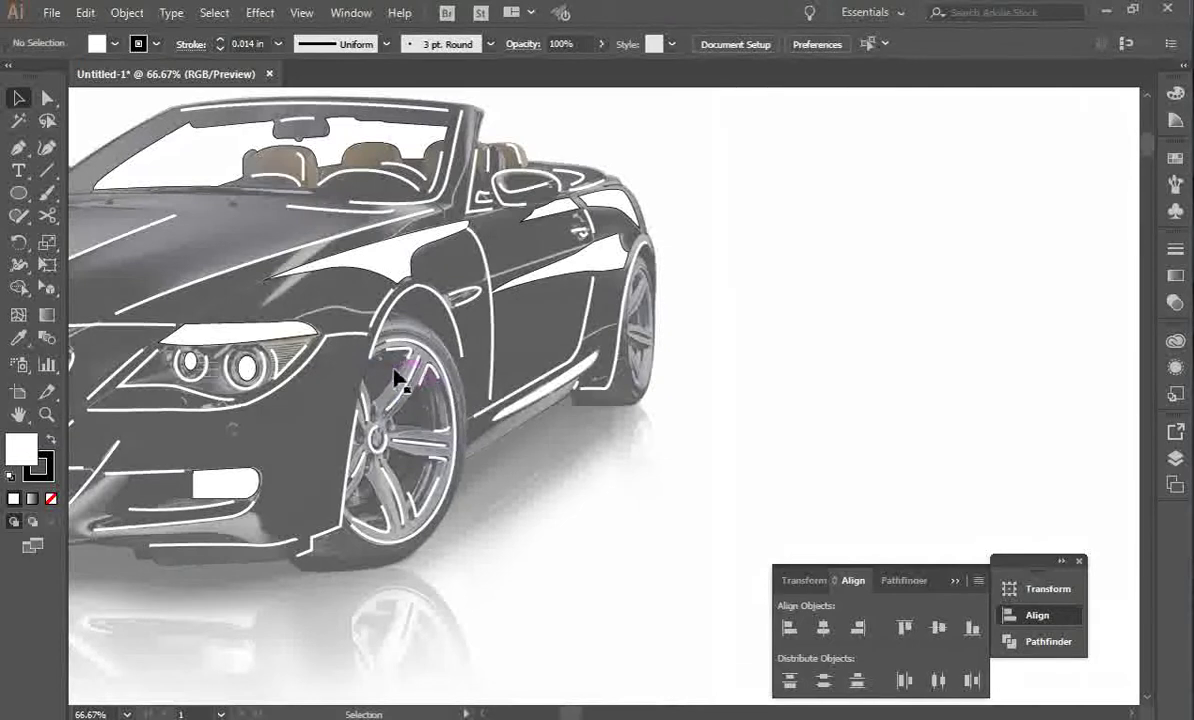
# Fill the grouped spoke-gap outlines on the front wheel with white.
pyautogui.click(400, 372)
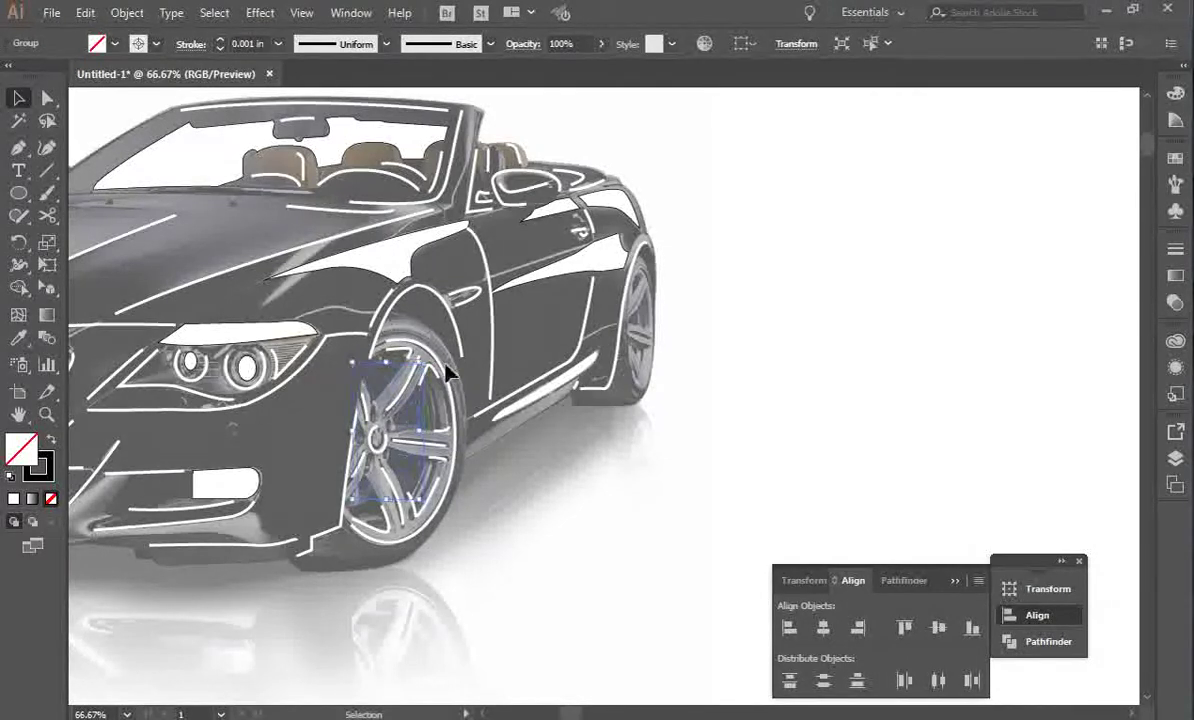
pyautogui.click(112, 44)
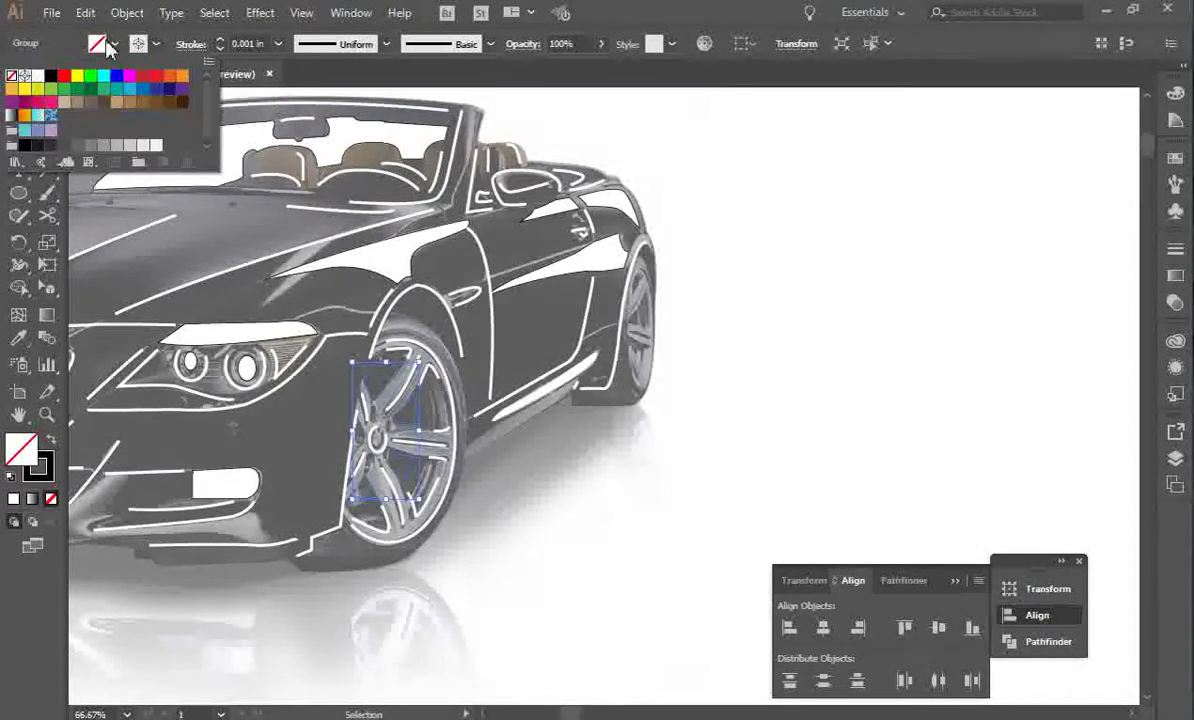
pyautogui.click(37, 76)
pyautogui.click(560, 546)
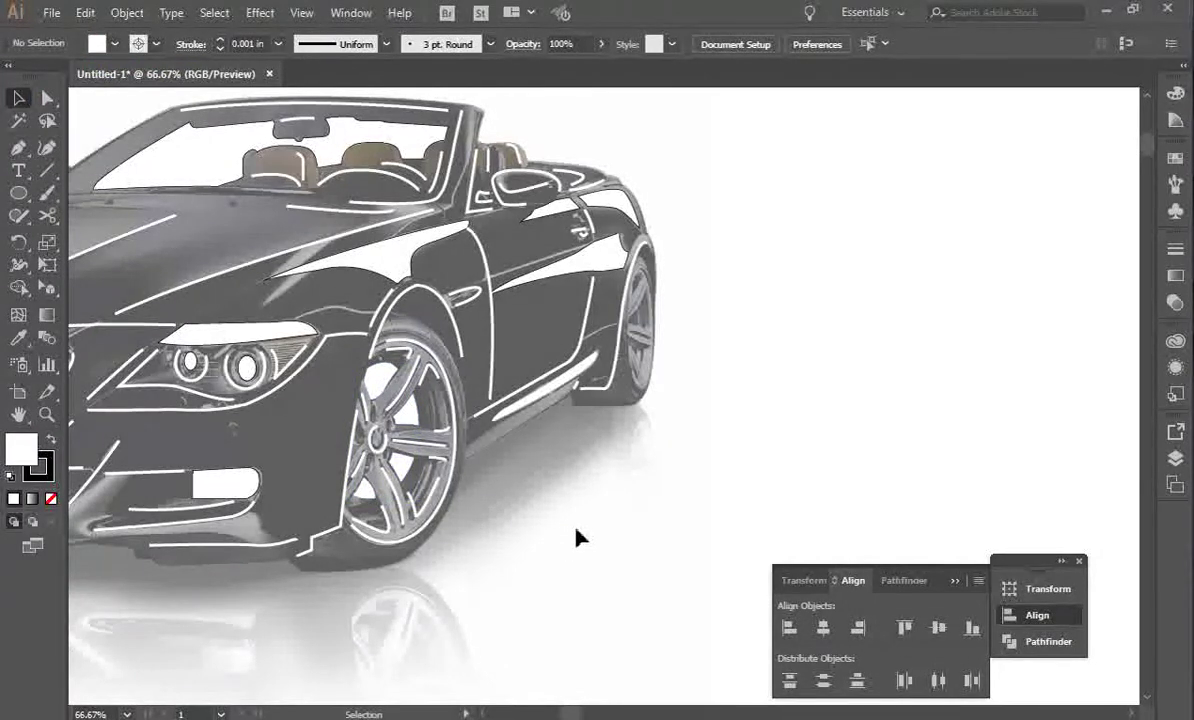
# Draw an upright ellipse covering the whole front tyre and select it.
pyautogui.scroll(1, 578, 538)
pyautogui.scroll(-3, 578, 538)
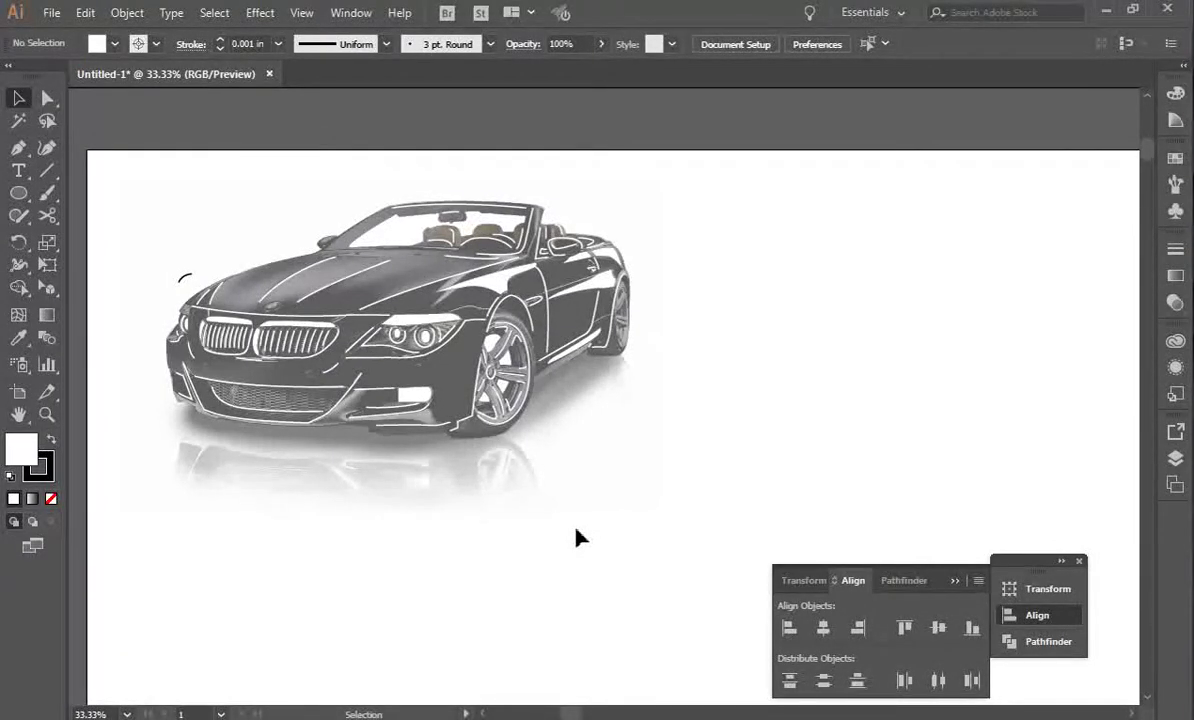
pyautogui.scroll(-1, 578, 538)
pyautogui.scroll(1, 578, 538)
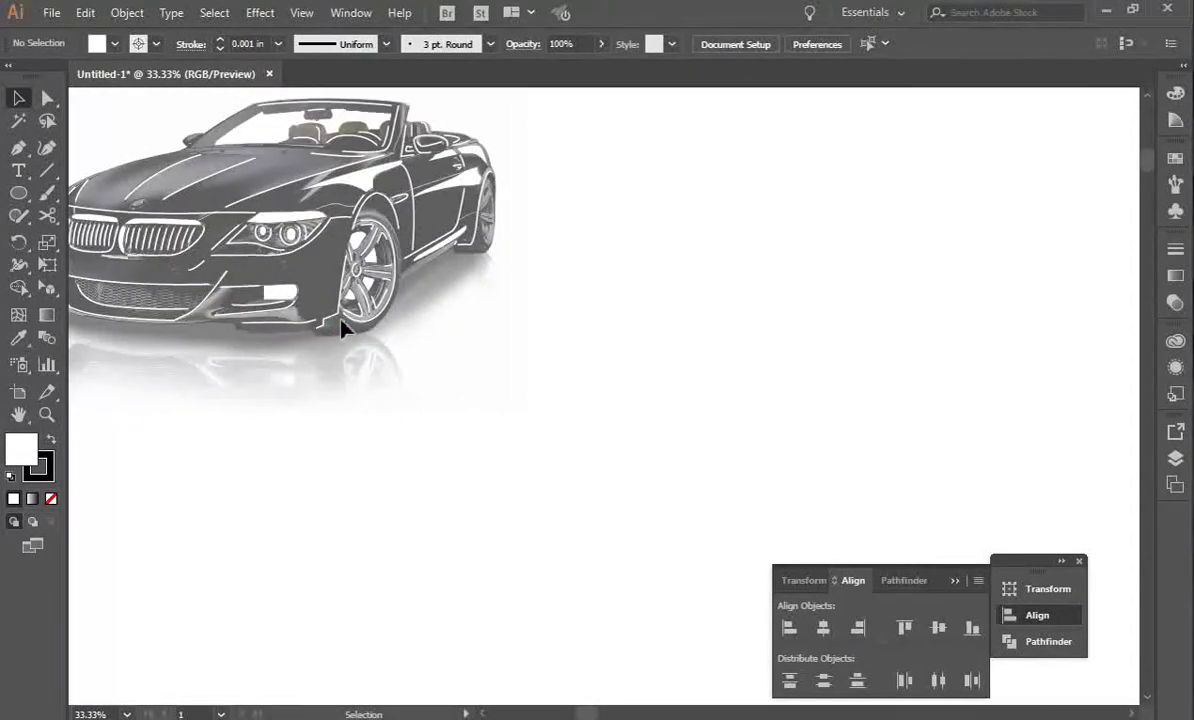
pyautogui.hotkey('ctrl', '+')
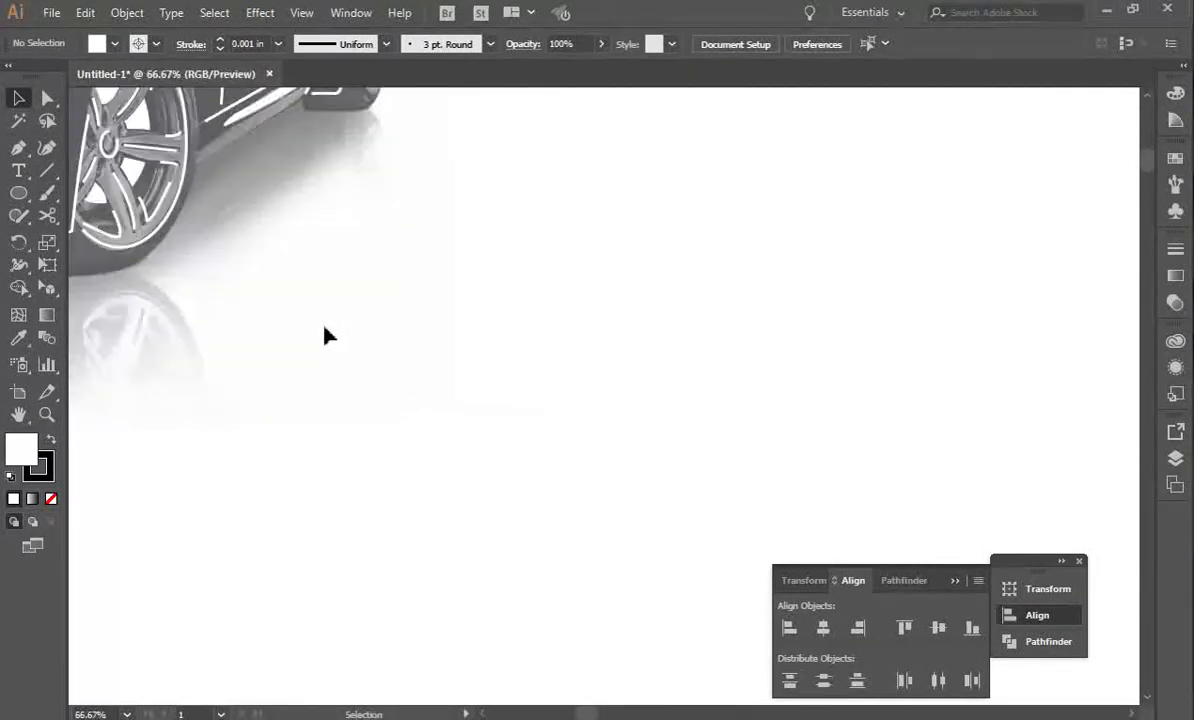
pyautogui.click(18, 415)
pyautogui.moveTo(300, 283); pyautogui.dragTo(450, 532)
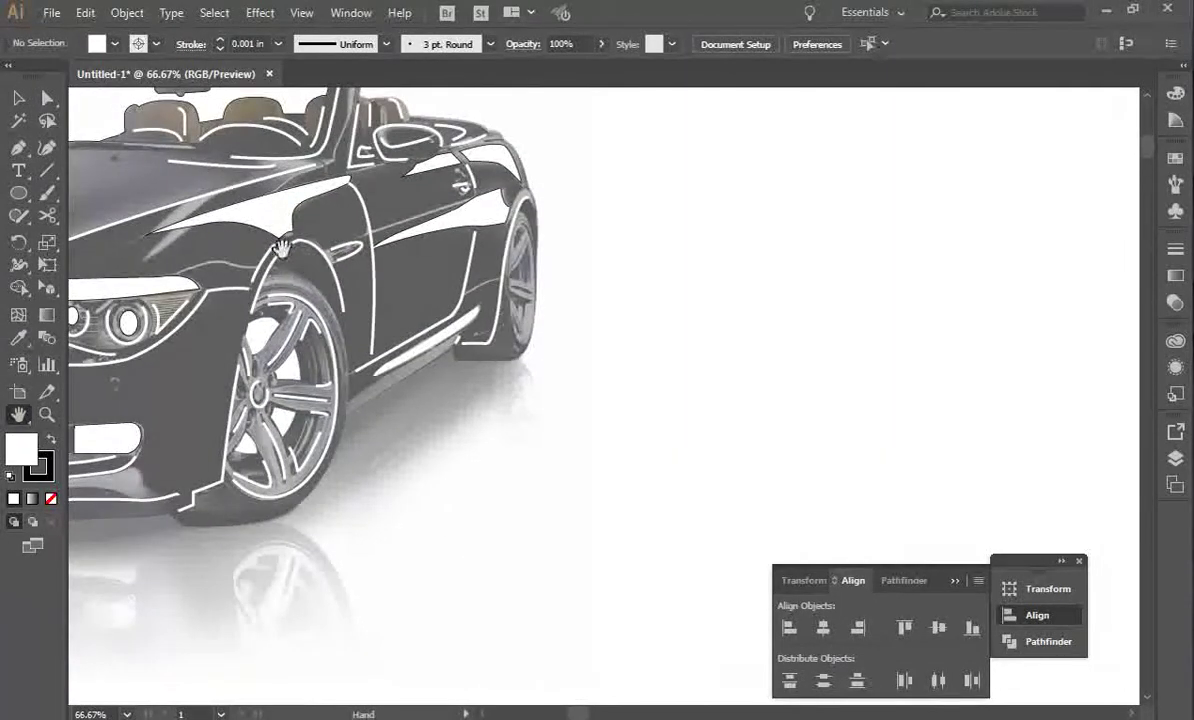
pyautogui.click(18, 97)
pyautogui.click(18, 193)
pyautogui.moveTo(224, 254); pyautogui.dragTo(351, 534)
pyautogui.press('v')
pyautogui.click(385, 459)
pyautogui.click(318, 427)
# Give the tyre ellipse no fill and a white stroke of 0.063 in.
pyautogui.click(110, 45)
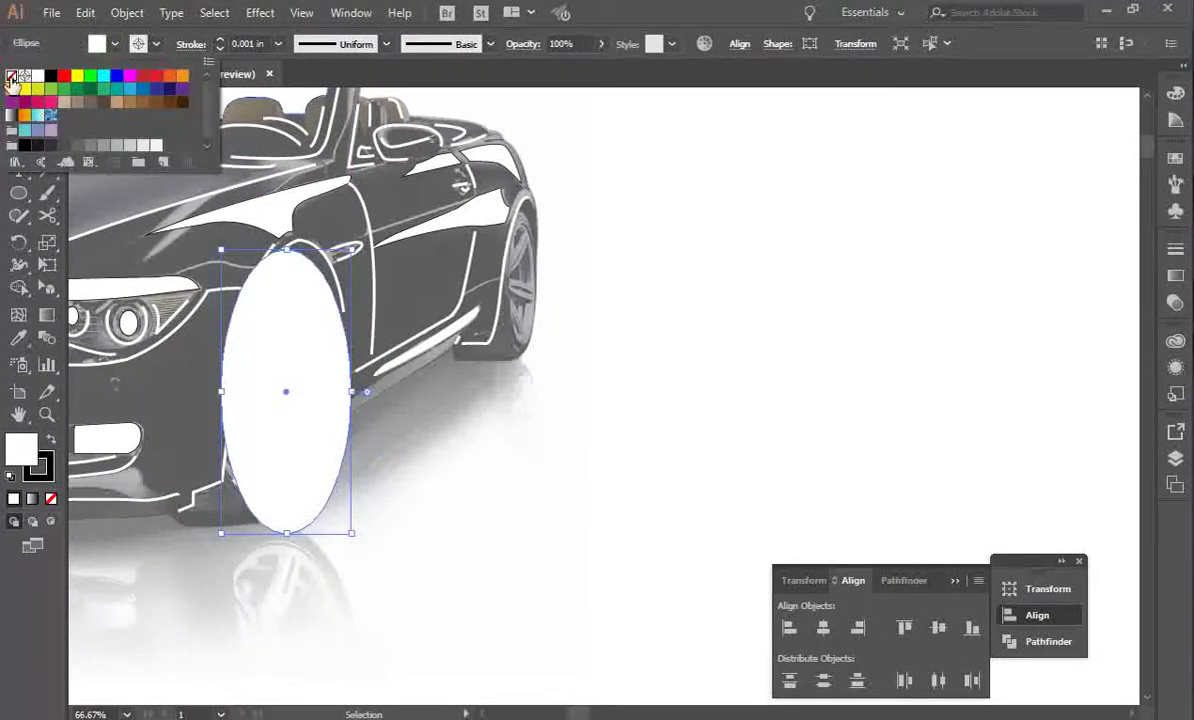
pyautogui.click(11, 76)
pyautogui.click(158, 45)
pyautogui.click(157, 44)
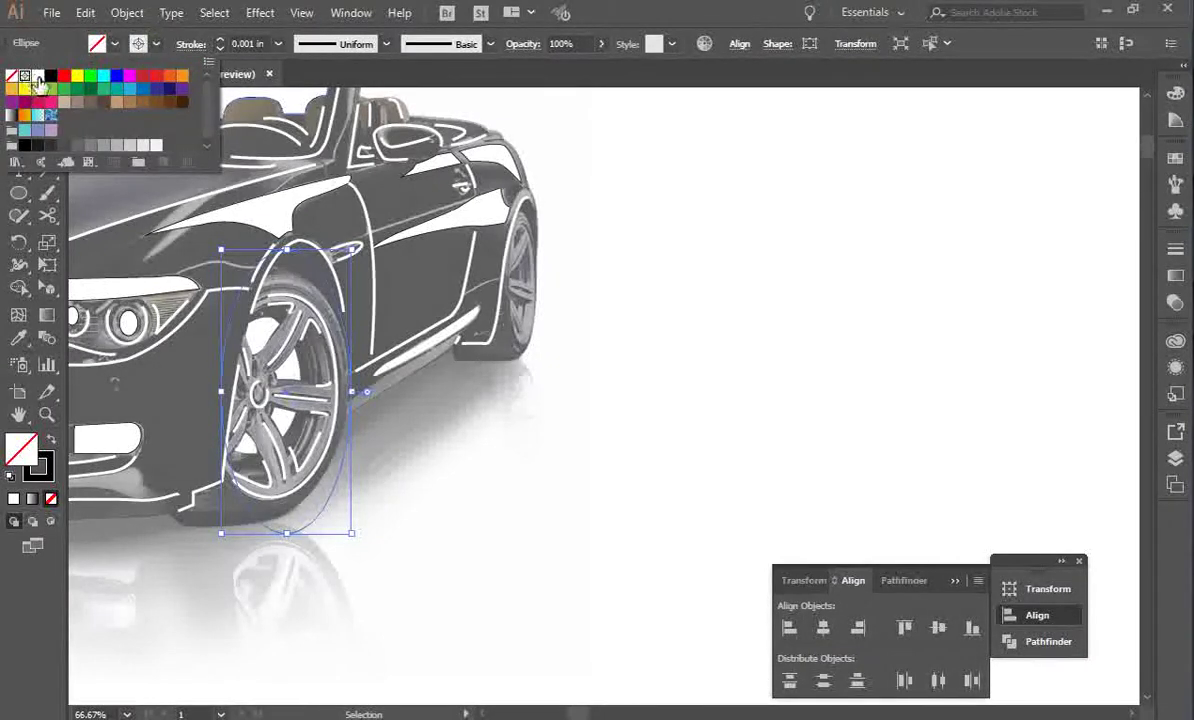
pyautogui.click(37, 76)
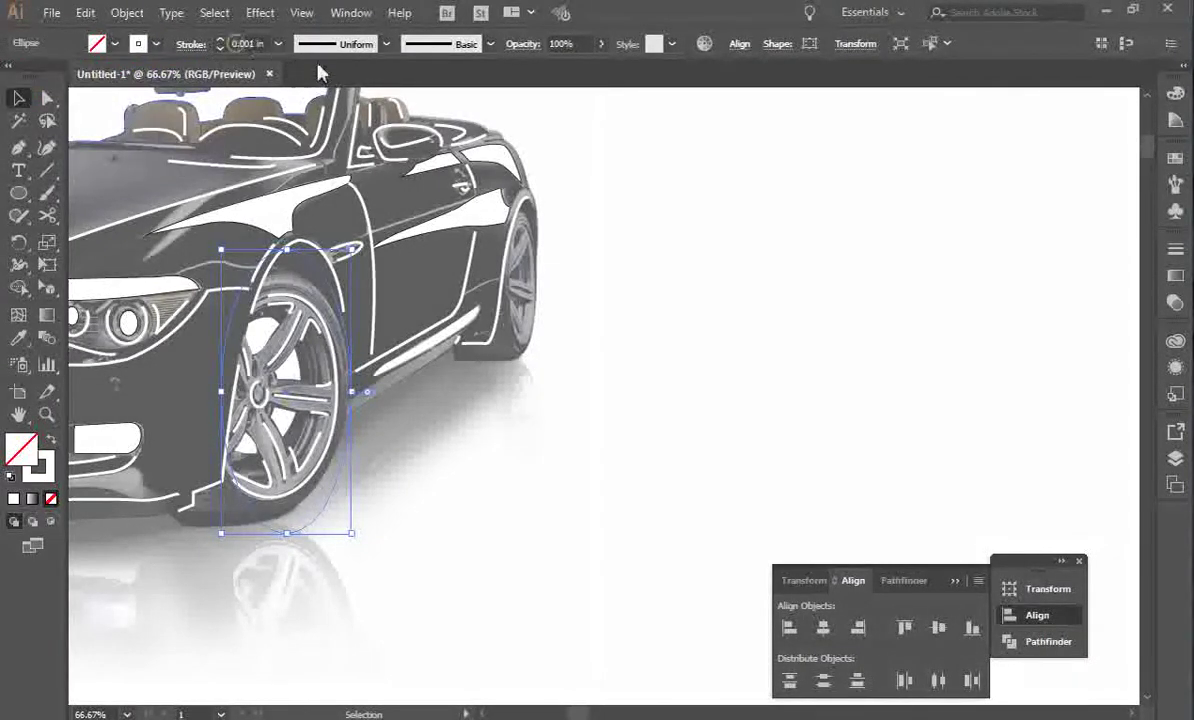
pyautogui.click(240, 44)
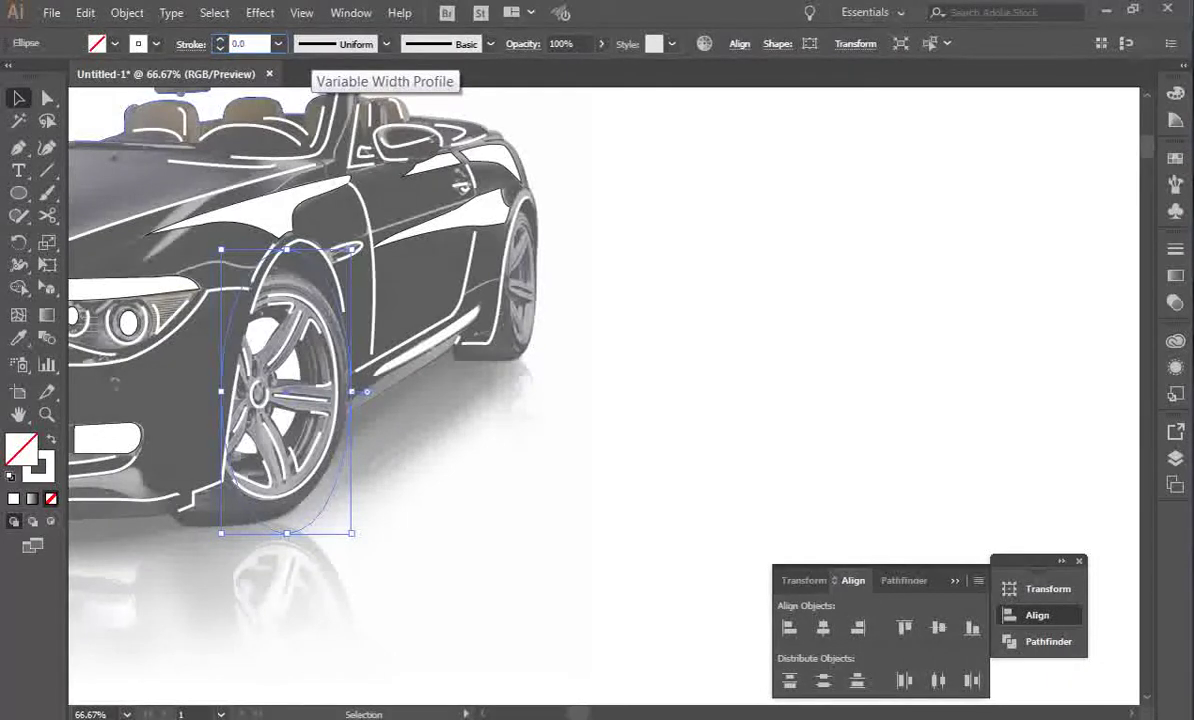
pyautogui.write('0.063')
pyautogui.press('Return')
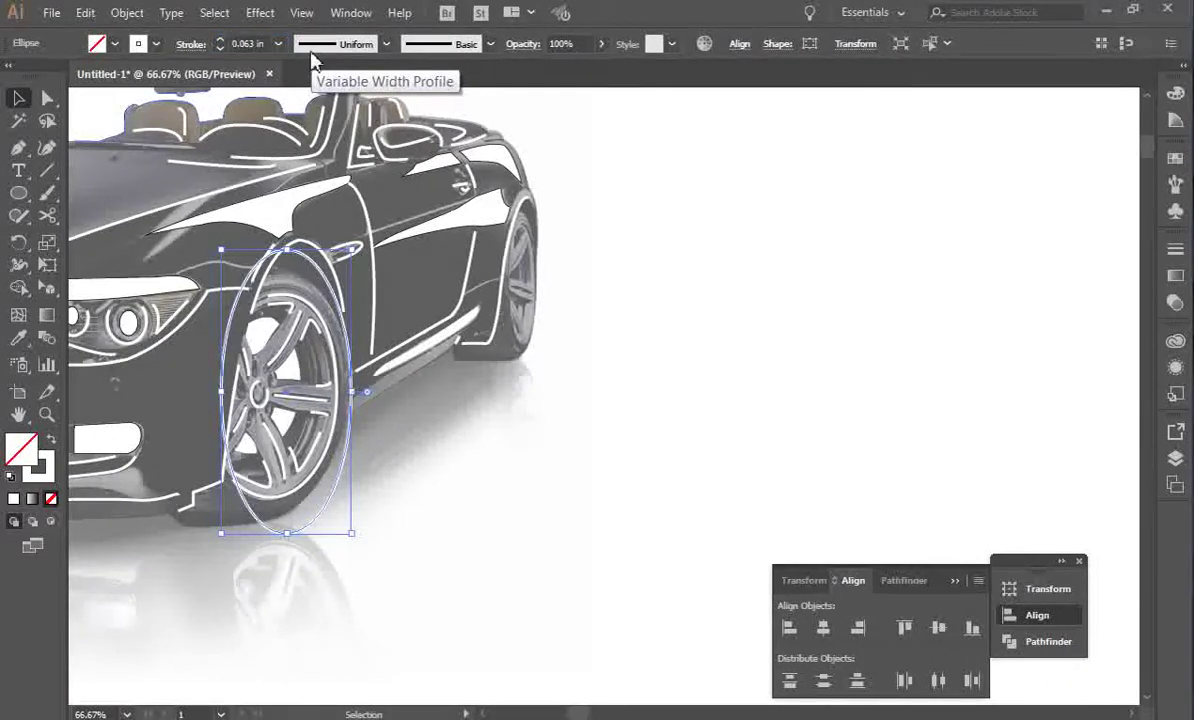
# Resize and slightly tilt the ellipse so its upper-right curve follows the outer edge of the front tyre.
pyautogui.moveTo(286, 251); pyautogui.dragTo(268, 267)
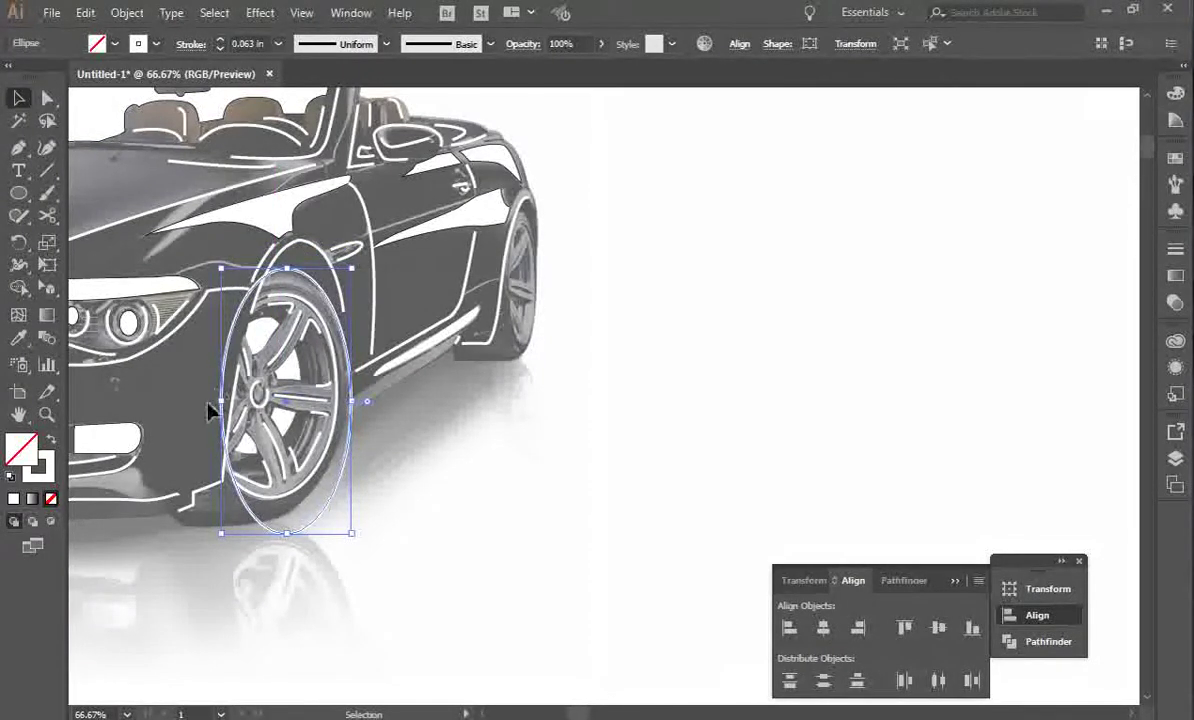
pyautogui.moveTo(221, 402); pyautogui.dragTo(208, 402)
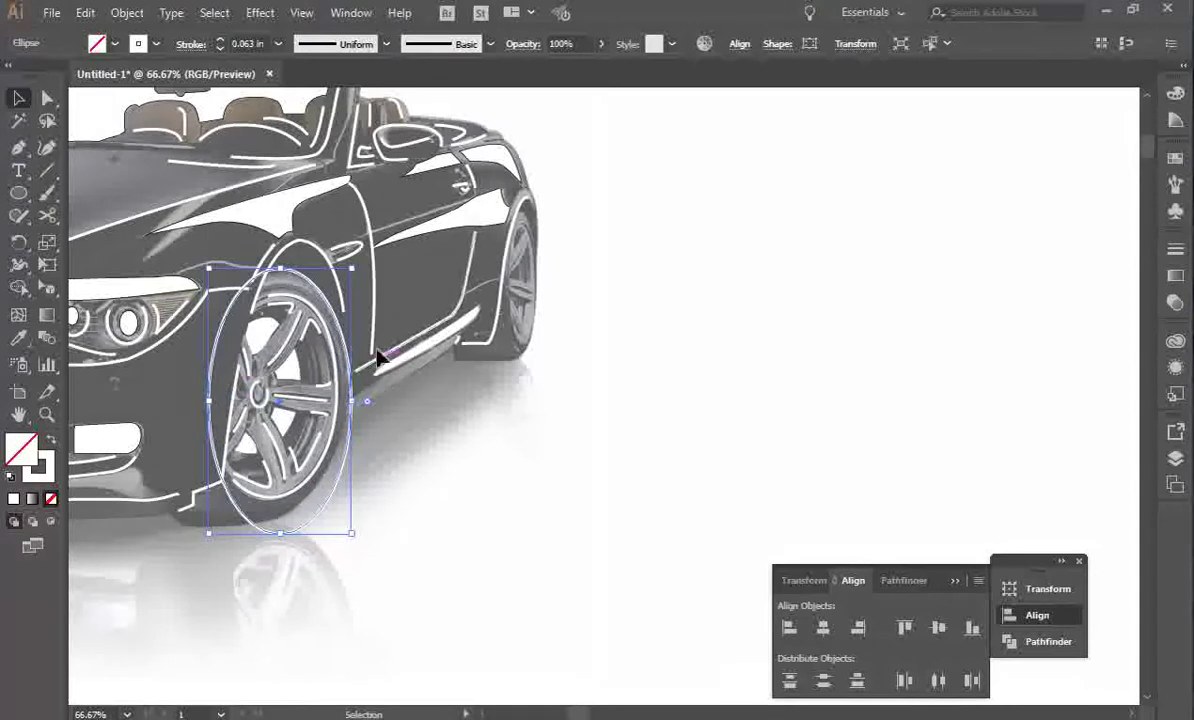
pyautogui.moveTo(357, 272); pyautogui.dragTo(357, 264)
pyautogui.moveTo(354, 541)
pyautogui.mouseDown()
pyautogui.moveTo(325, 506)
pyautogui.moveTo(350, 528)
pyautogui.moveTo(337, 524)
pyautogui.mouseUp()
pyautogui.moveTo(340, 396); pyautogui.dragTo(352, 400)
# Cut the ellipse with the Scissors tool and delete the rest, keeping only the arc along the tyre's upper-right edge.
pyautogui.click(47, 215)
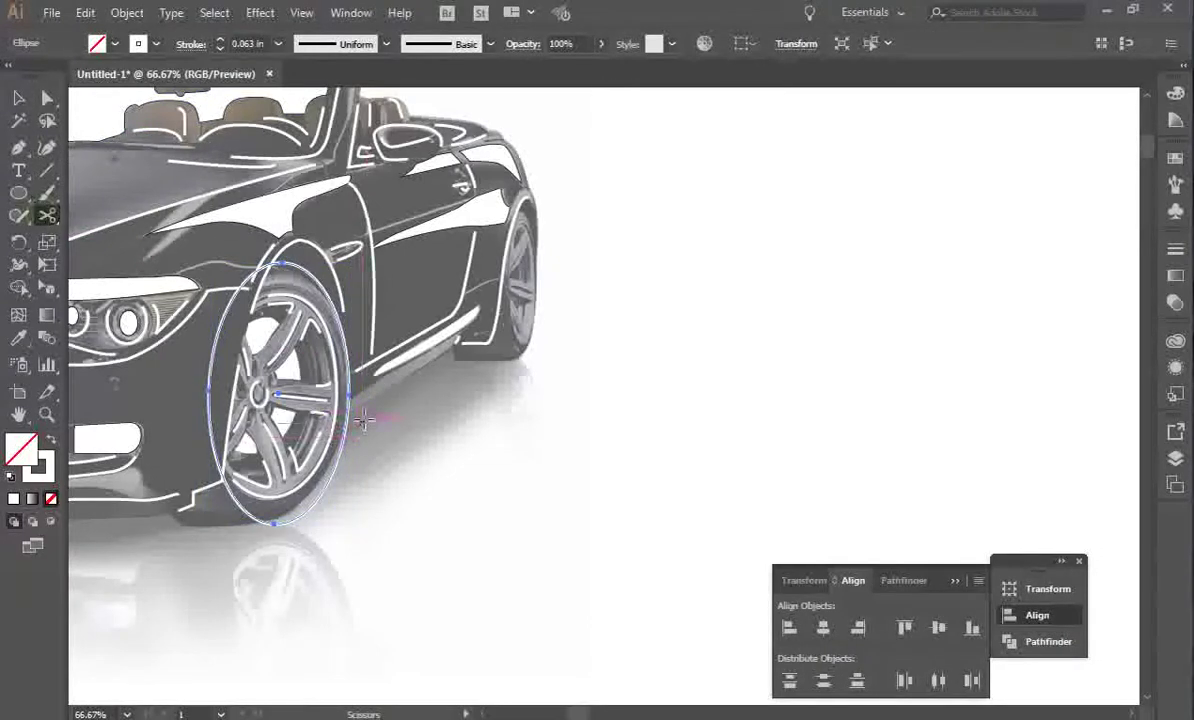
pyautogui.click(300, 262)
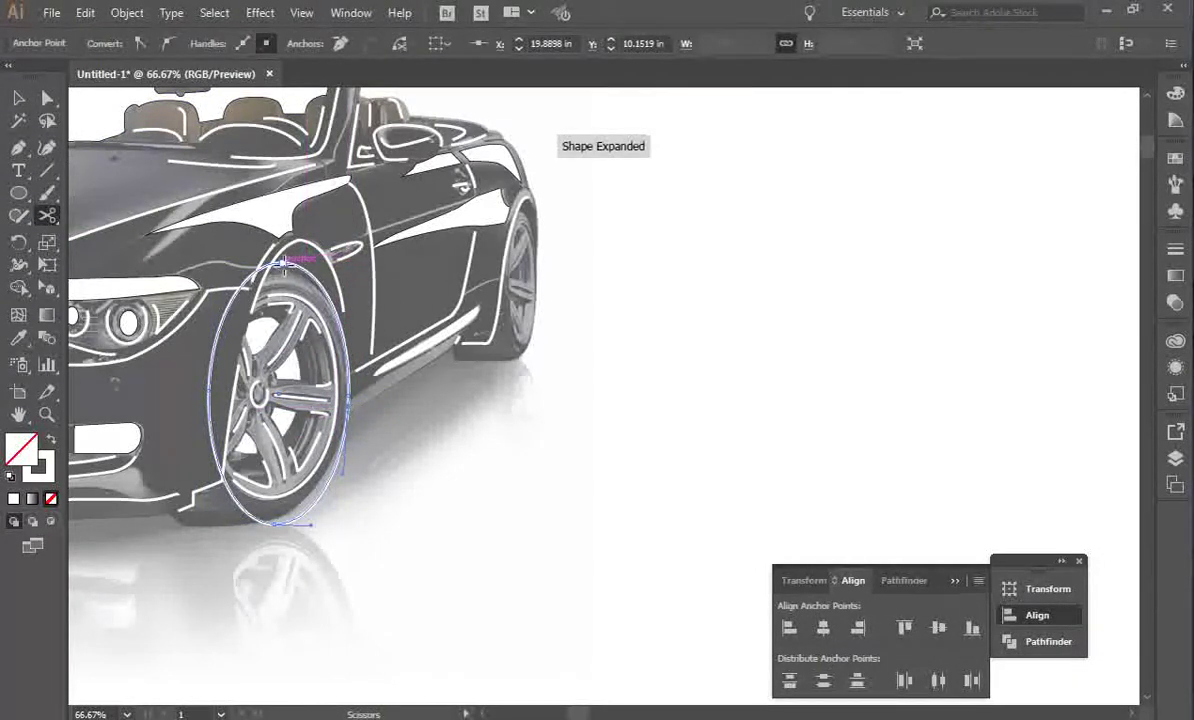
pyautogui.press('a')
pyautogui.click(331, 479)
pyautogui.press('Delete')
pyautogui.press('Delete')
pyautogui.press('v')
pyautogui.press('a')
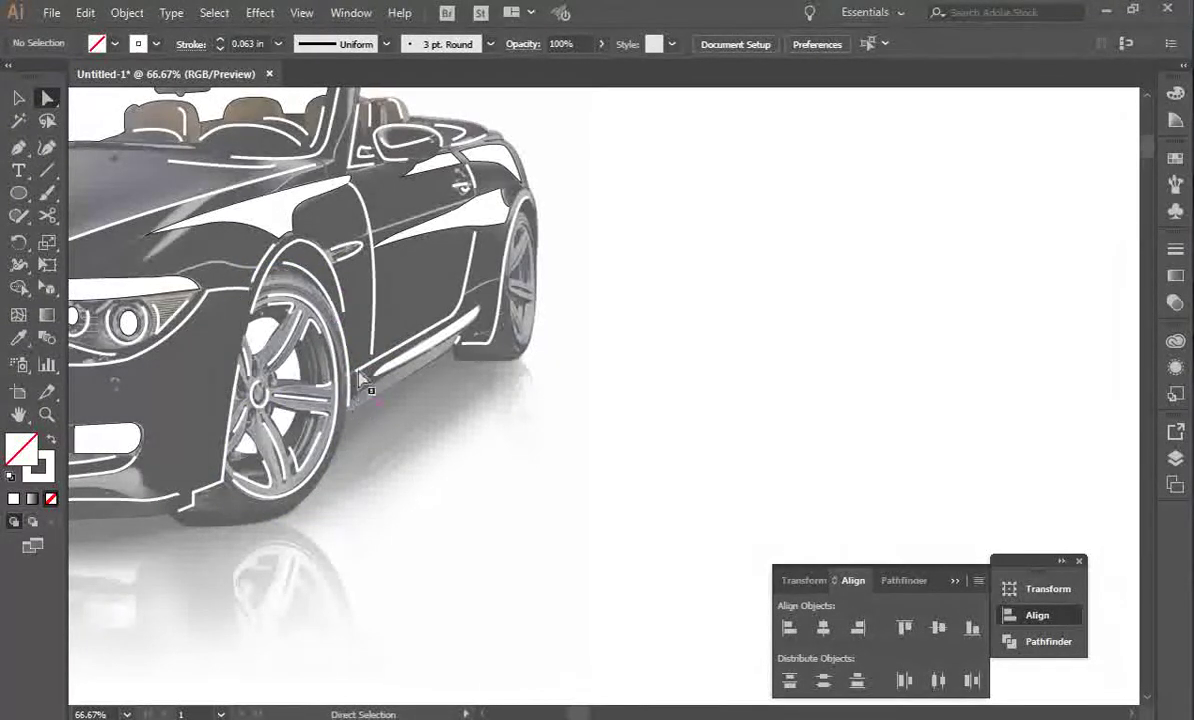
pyautogui.press('v')
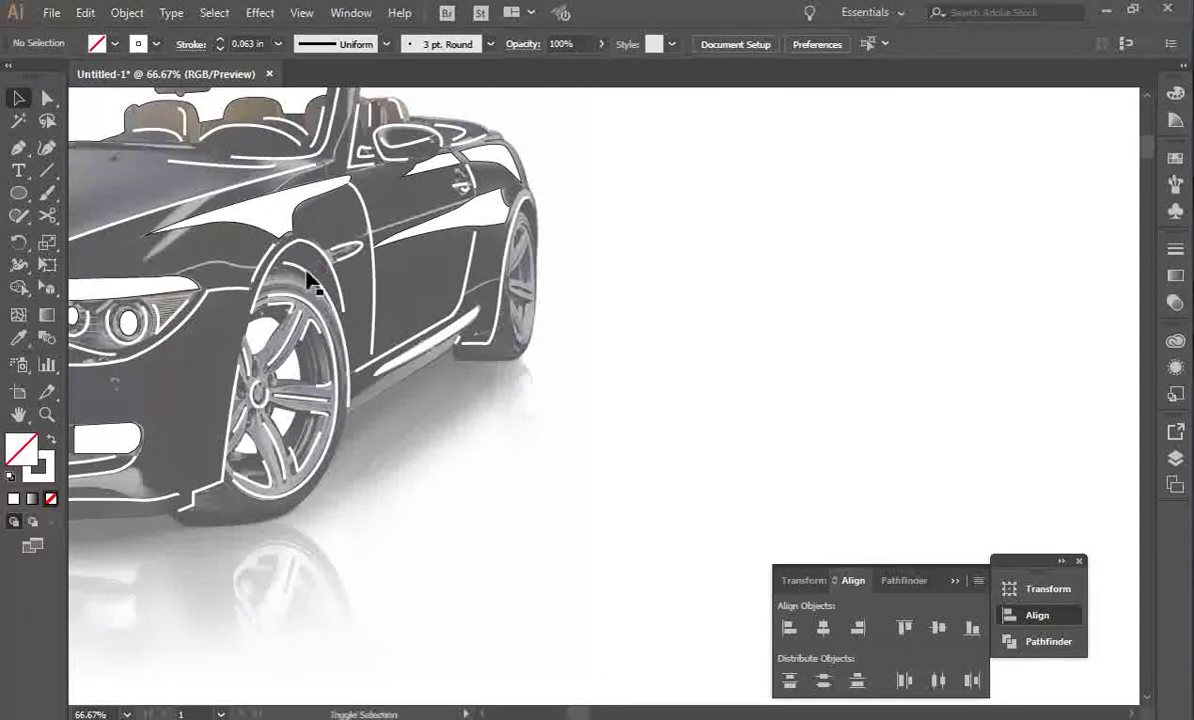
# Shorten the remaining tyre arc slightly from its upper end to fit the tyre's edge.
pyautogui.click(326, 268)
pyautogui.moveTo(317, 265); pyautogui.dragTo(317, 270)
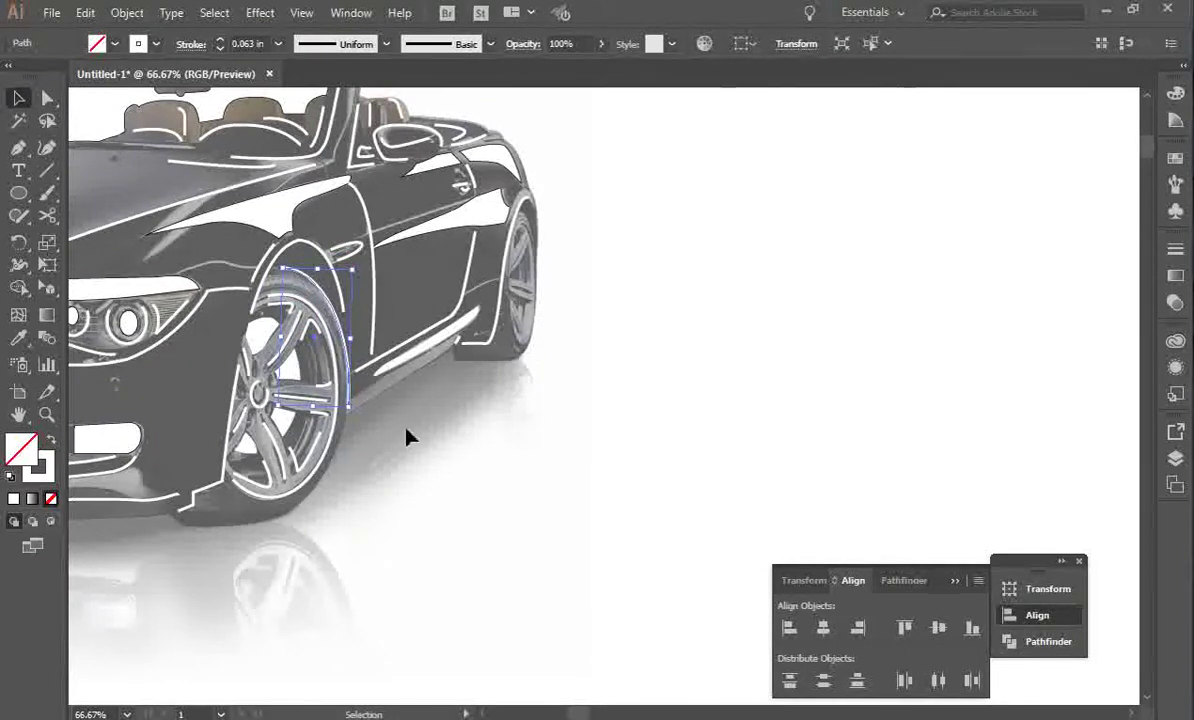
pyautogui.click(436, 545)
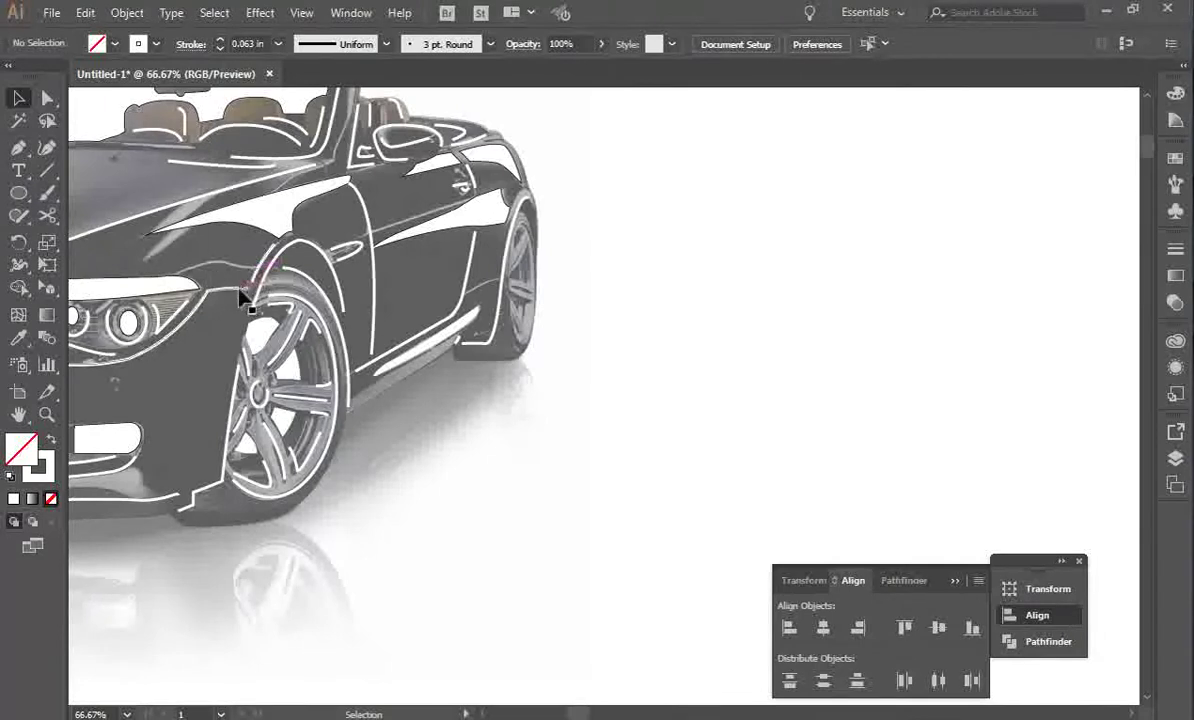
# Draw a short white curve along the lower-left edge of the front tyre with the Pen tool.
pyautogui.click(215, 278)
pyautogui.click(22, 152)
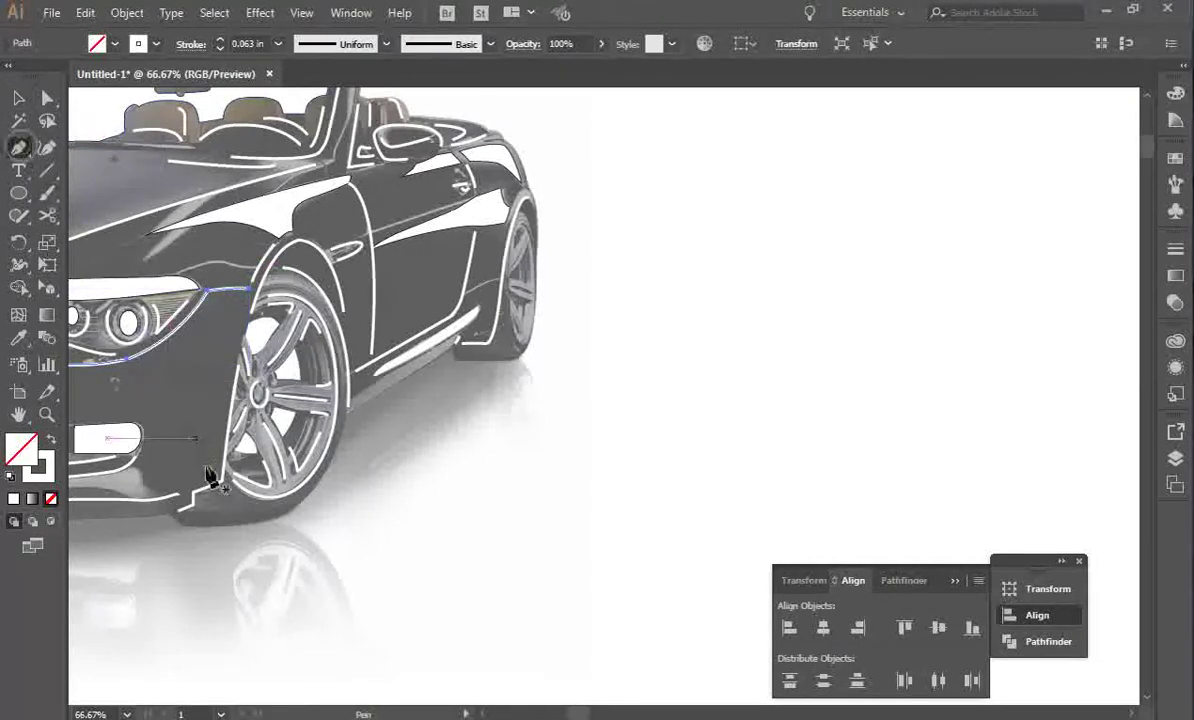
pyautogui.click(215, 496)
pyautogui.moveTo(283, 527)
pyautogui.mouseDown()
pyautogui.moveTo(265, 519)
pyautogui.moveTo(296, 509)
pyautogui.mouseUp()
pyautogui.press('v')
pyautogui.click(484, 518)
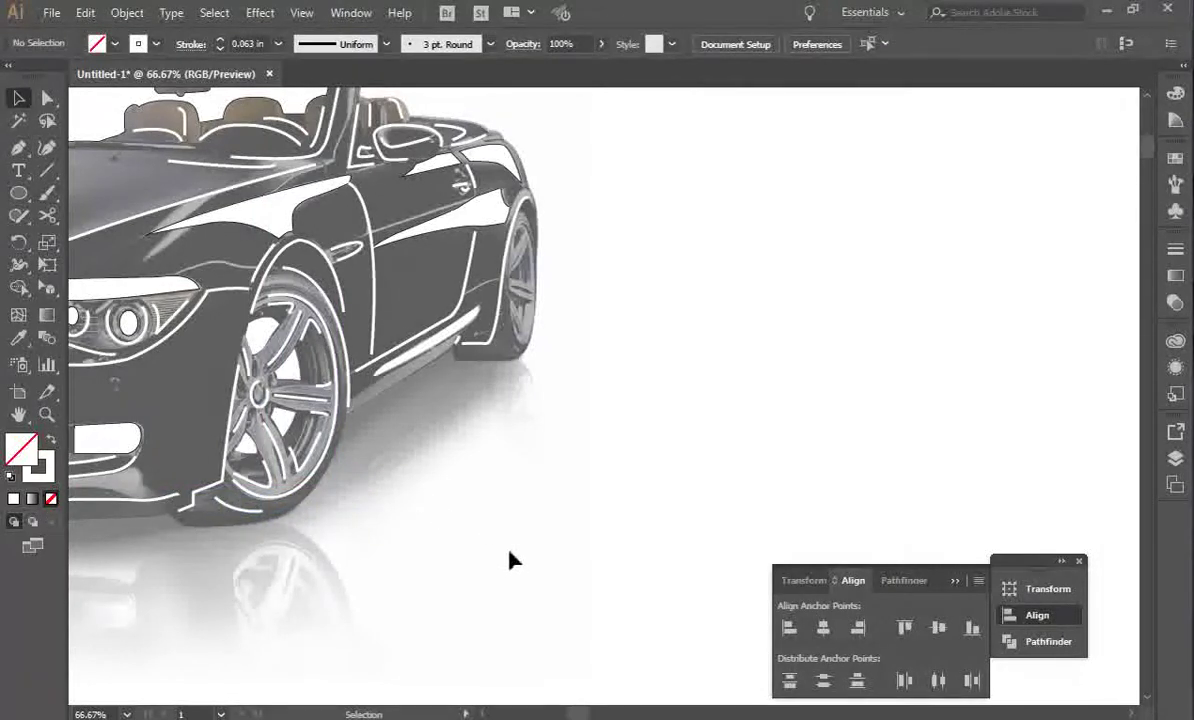
# Examine the whole traced car on the artboard and inspect the untraced rear wheel up close.
pyautogui.hotkey('ctrl', '-')
pyautogui.hotkey('ctrl', '-')
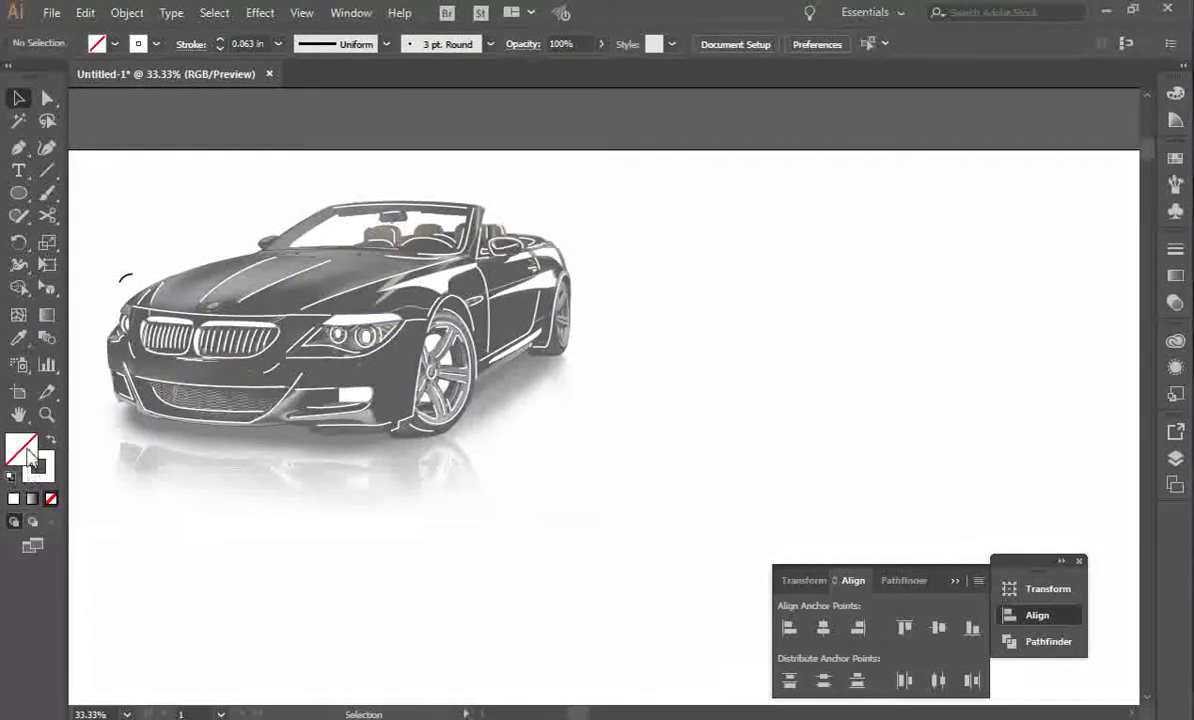
pyautogui.click(19, 413)
pyautogui.hotkey('ctrl', '-')
pyautogui.hotkey('ctrl', '-')
pyautogui.hotkey('ctrl', '+')
pyautogui.hotkey('ctrl', '+')
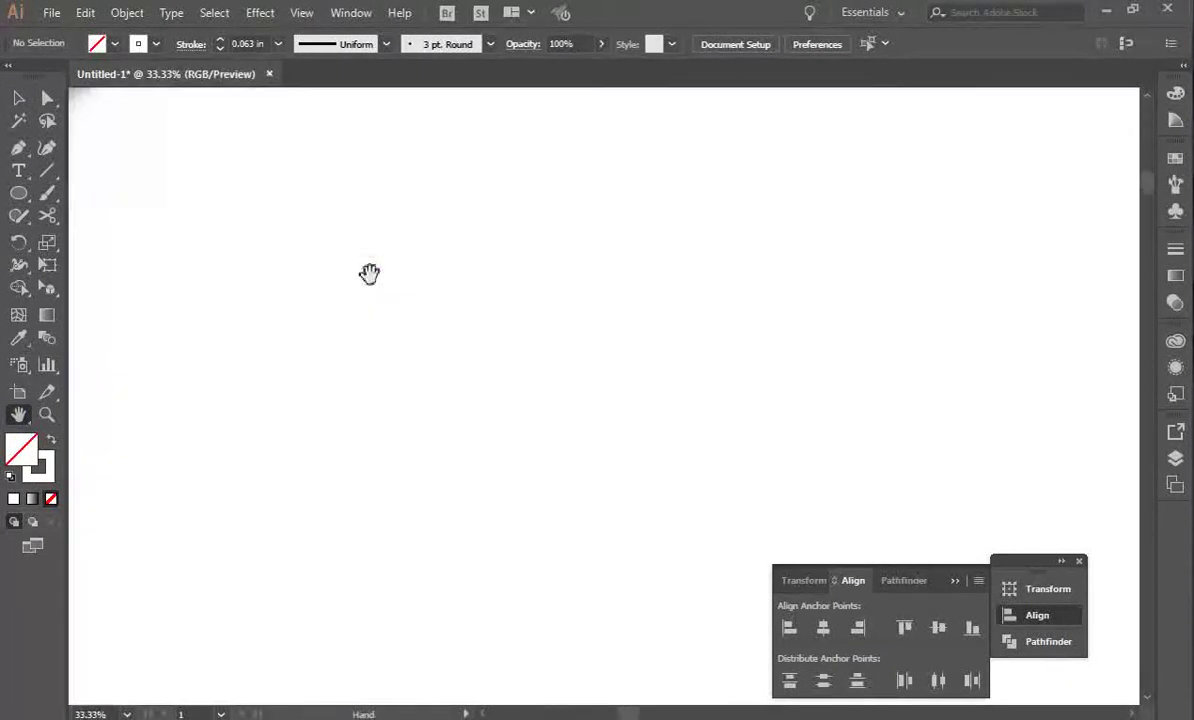
pyautogui.hotkey('ctrl', '-')
pyautogui.hotkey('ctrl', '-')
pyautogui.hotkey('ctrl', '-')
pyautogui.hotkey('ctrl', '-')
pyautogui.hotkey('ctrl', '-')
pyautogui.hotkey('ctrl', '-')
pyautogui.hotkey('ctrl', '-')
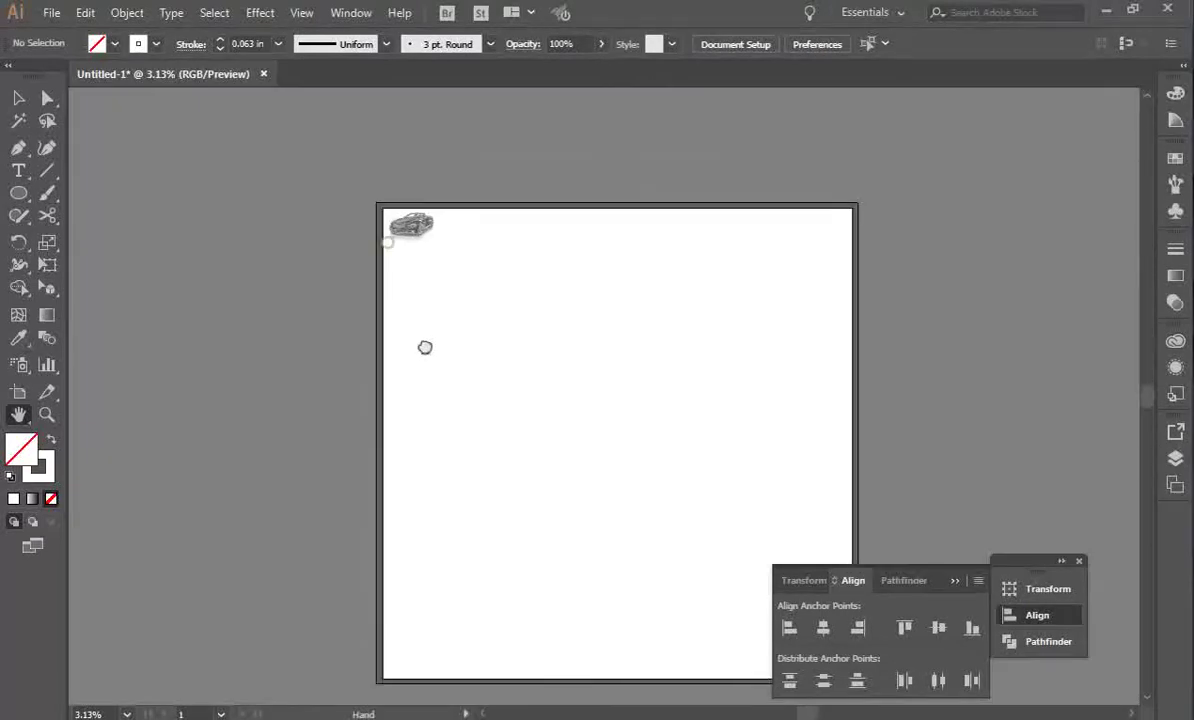
pyautogui.hotkey('ctrl', '+')
pyautogui.hotkey('ctrl', '+')
pyautogui.moveTo(300, 226); pyautogui.dragTo(448, 441)
pyautogui.moveTo(386, 346); pyautogui.dragTo(448, 412)
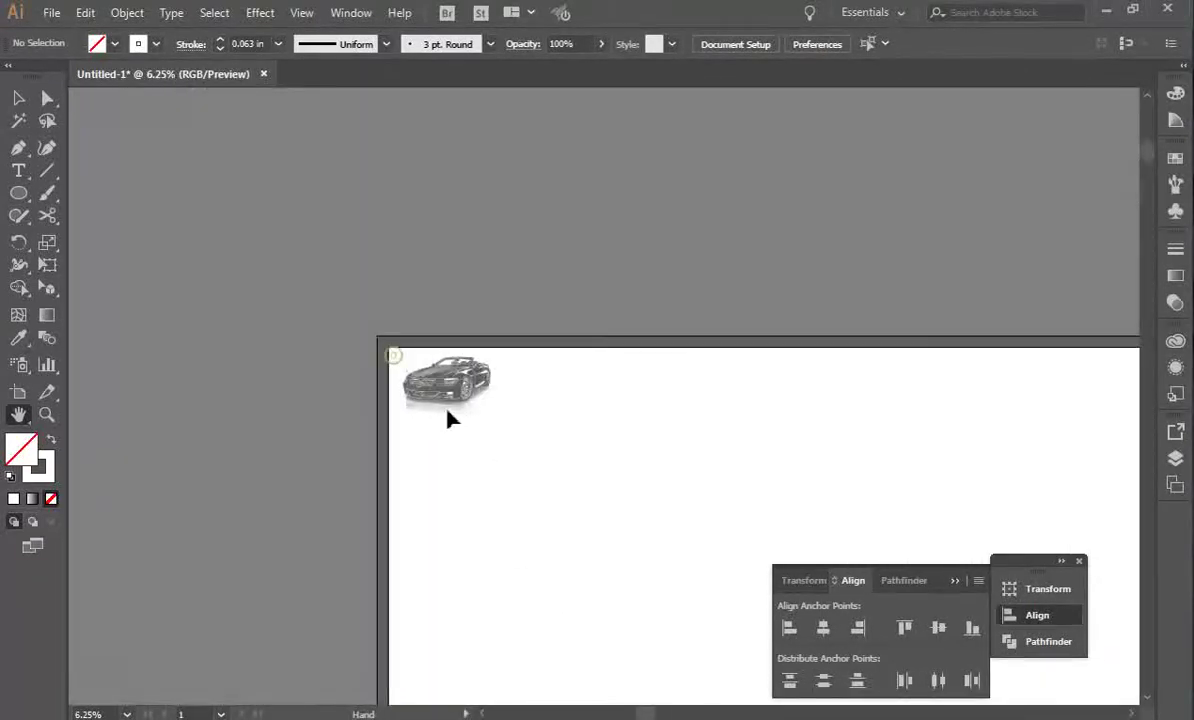
pyautogui.hotkey('ctrl', '+')
pyautogui.hotkey('ctrl', '+')
pyautogui.moveTo(271, 228); pyautogui.dragTo(505, 480)
pyautogui.moveTo(247, 241); pyautogui.dragTo(476, 386)
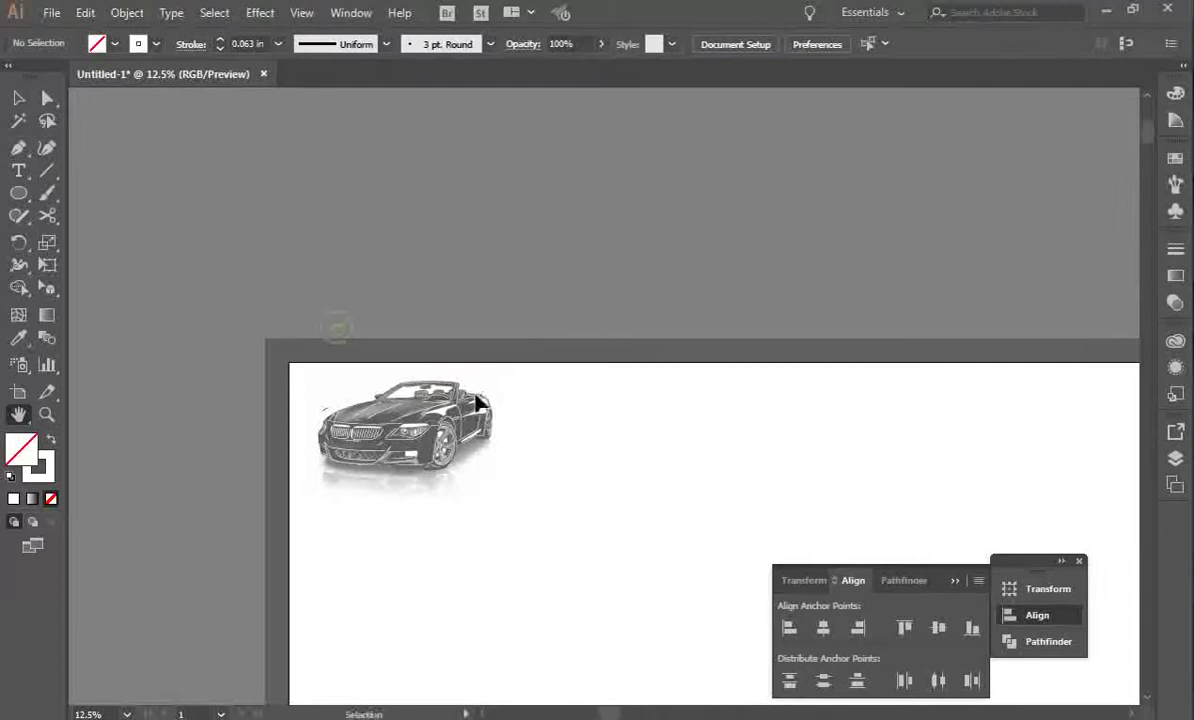
pyautogui.hotkey('ctrl', '+')
pyautogui.hotkey('ctrl', '+')
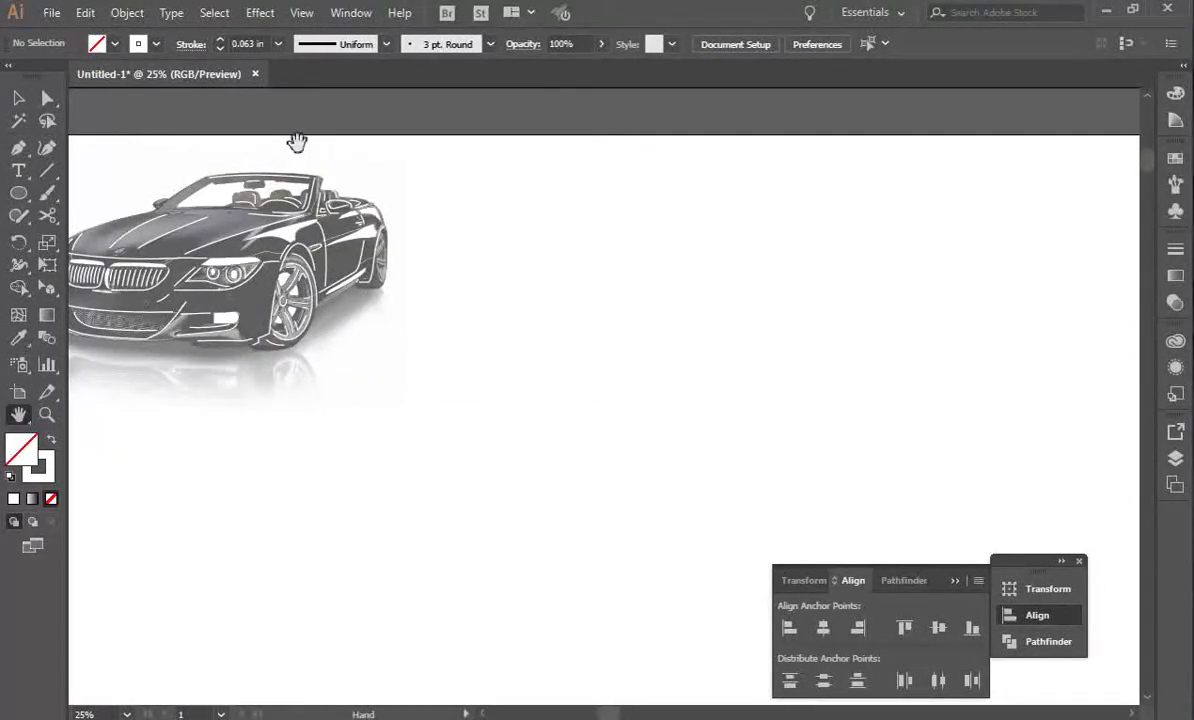
pyautogui.hotkey('ctrl', '+')
pyautogui.hotkey('ctrl', '+')
pyautogui.hotkey('ctrl', '+')
pyautogui.moveTo(230, 204); pyautogui.dragTo(466, 394)
pyautogui.moveTo(279, 276); pyautogui.dragTo(361, 326)
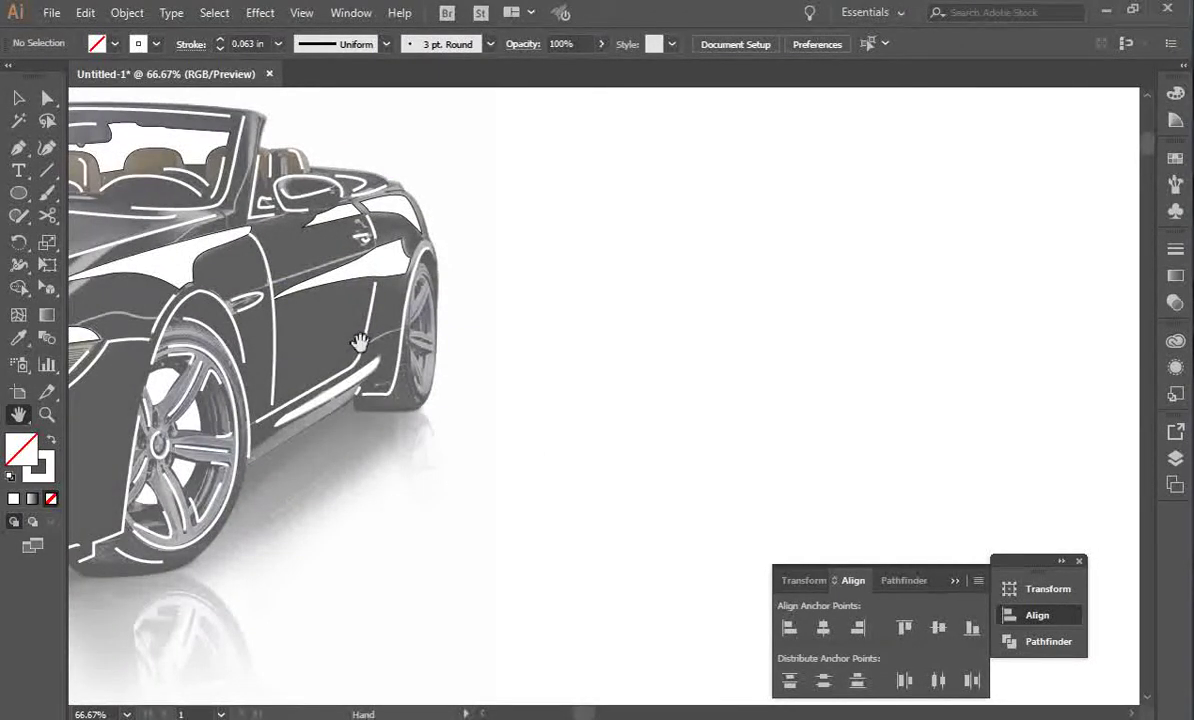
pyautogui.hotkey('ctrl', '+')
pyautogui.press('v')
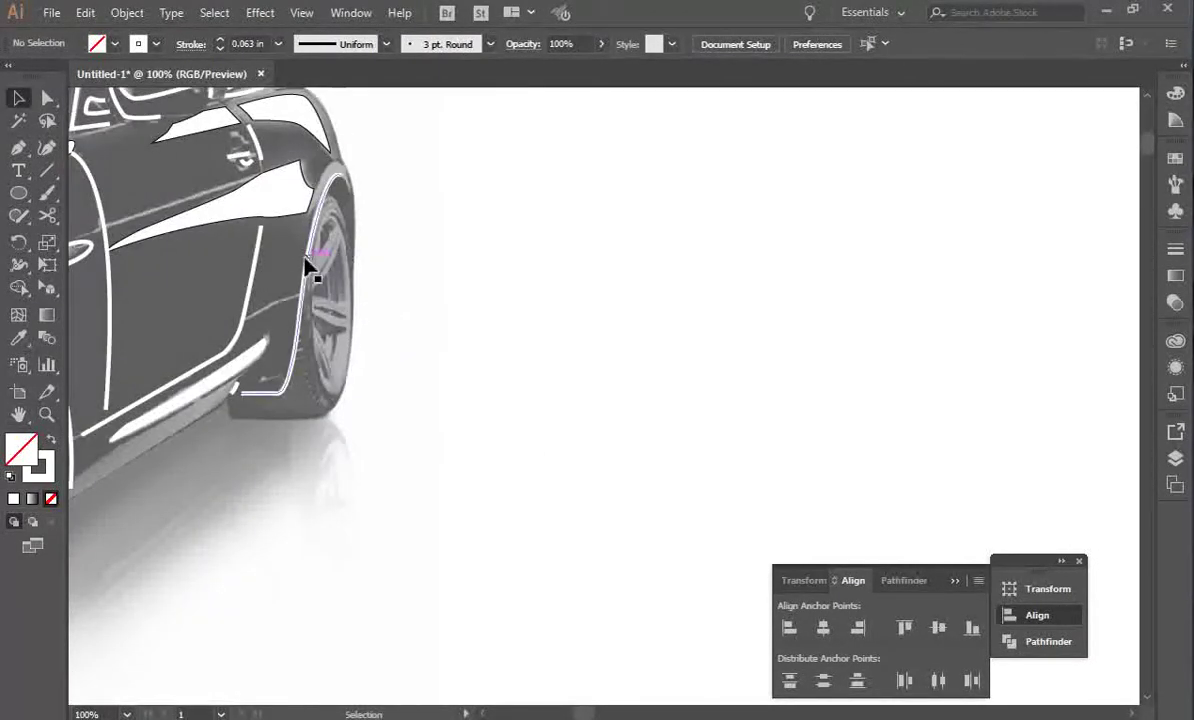
# Draw three separate white strokes along the rear wheel's upper, middle and lower spokes with the Pen tool.
pyautogui.click(298, 256)
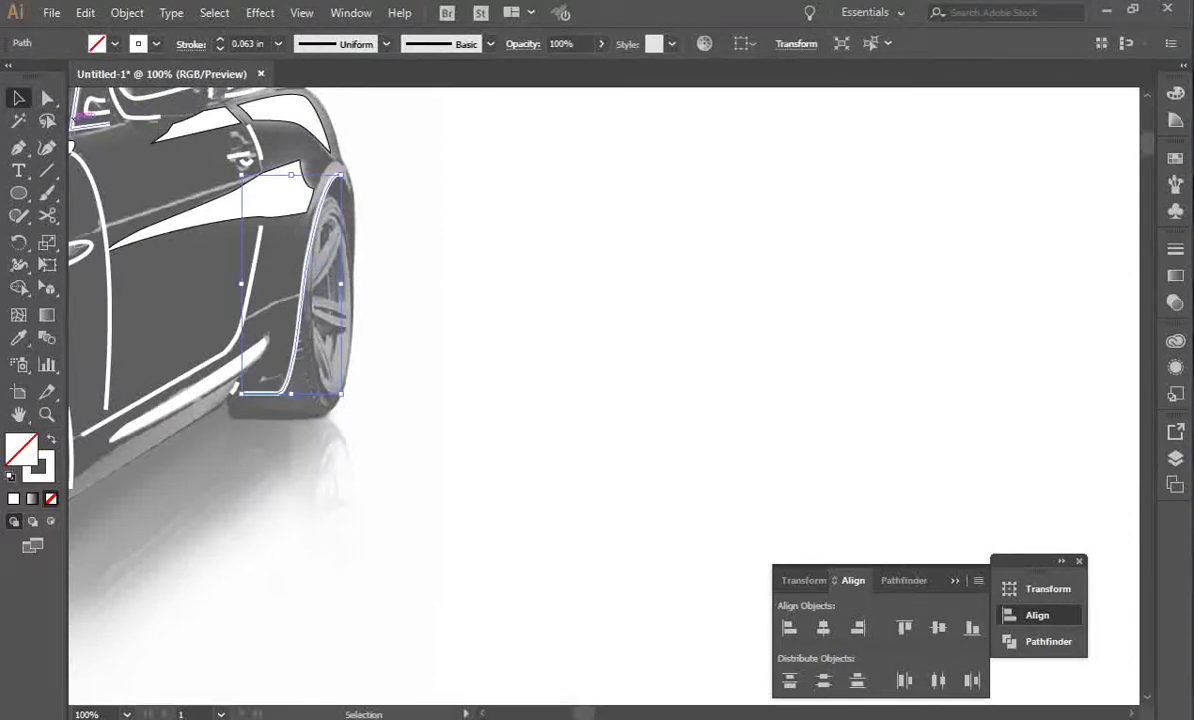
pyautogui.press('p')
pyautogui.click(340, 236)
pyautogui.moveTo(312, 280); pyautogui.dragTo(339, 397)
pyautogui.press('v')
pyautogui.click(17, 149)
pyautogui.press('v')
pyautogui.click(19, 149)
pyautogui.press('v')
pyautogui.click(19, 149)
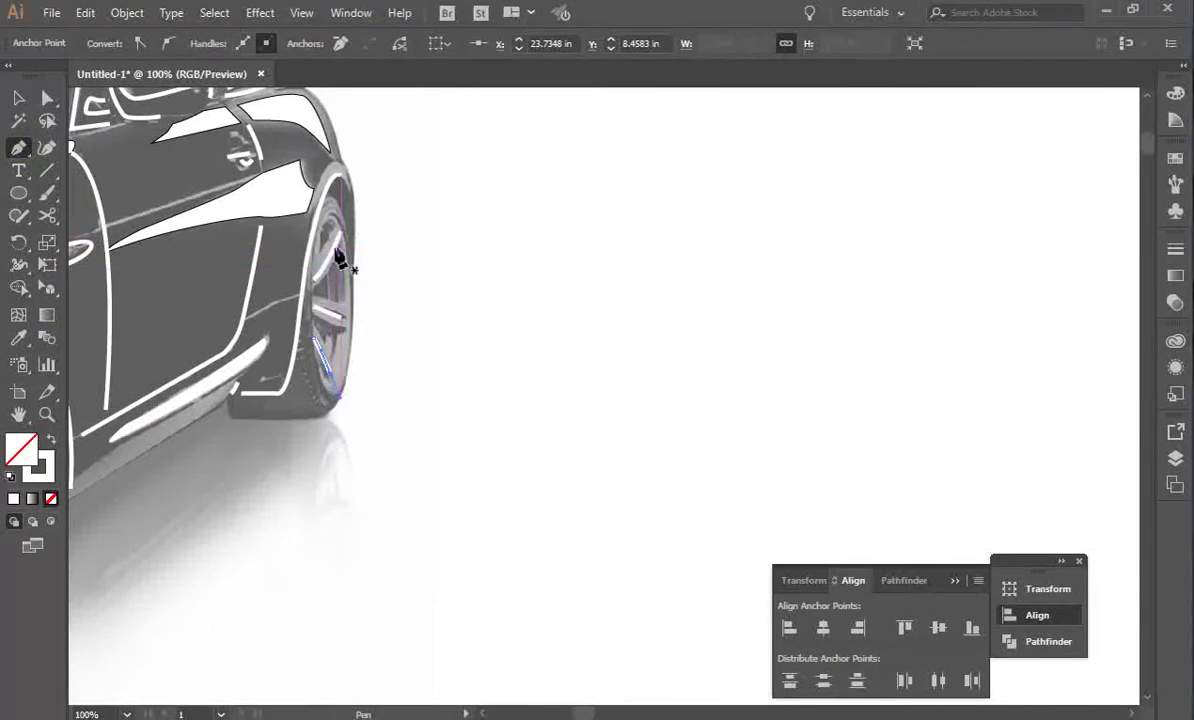
# Draw a short white curve inside the rear rim, above the upper spoke.
pyautogui.click(334, 220)
pyautogui.moveTo(322, 226); pyautogui.dragTo(317, 248)
pyautogui.press('v')
pyautogui.click(393, 252)
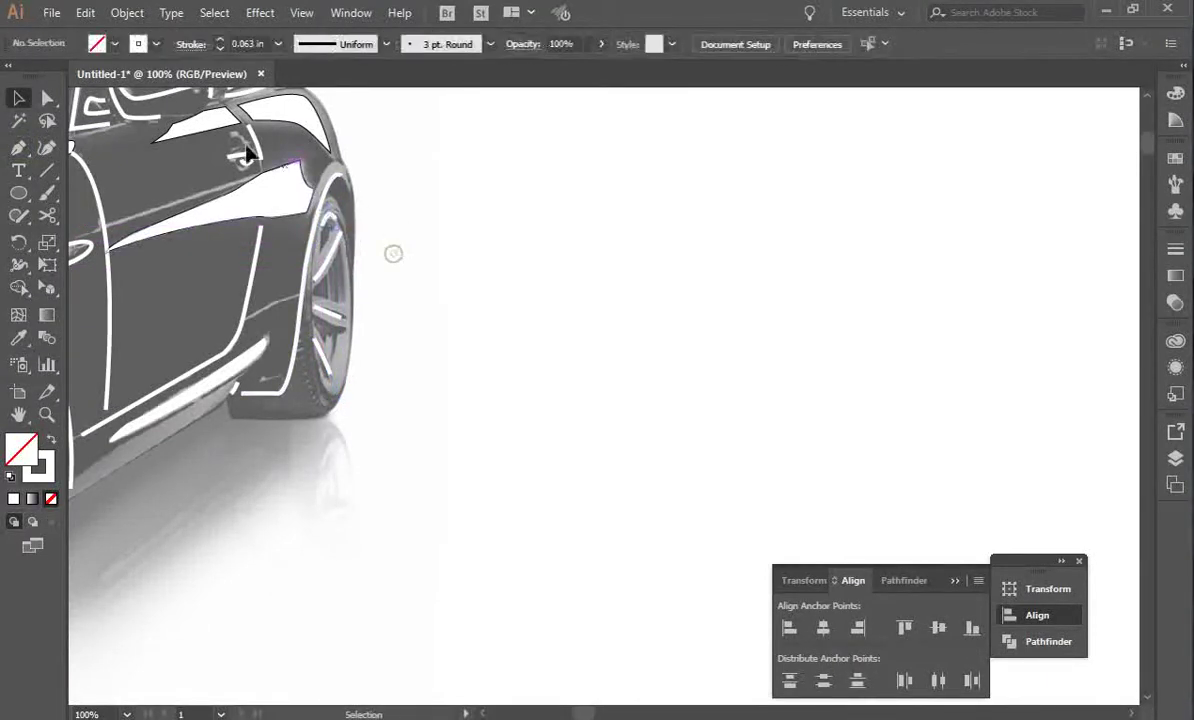
pyautogui.click(18, 148)
pyautogui.moveTo(337, 204); pyautogui.dragTo(350, 238)
pyautogui.press('a')
pyautogui.click(408, 240)
pyautogui.click(332, 219)
pyautogui.click(336, 225)
pyautogui.click(422, 221)
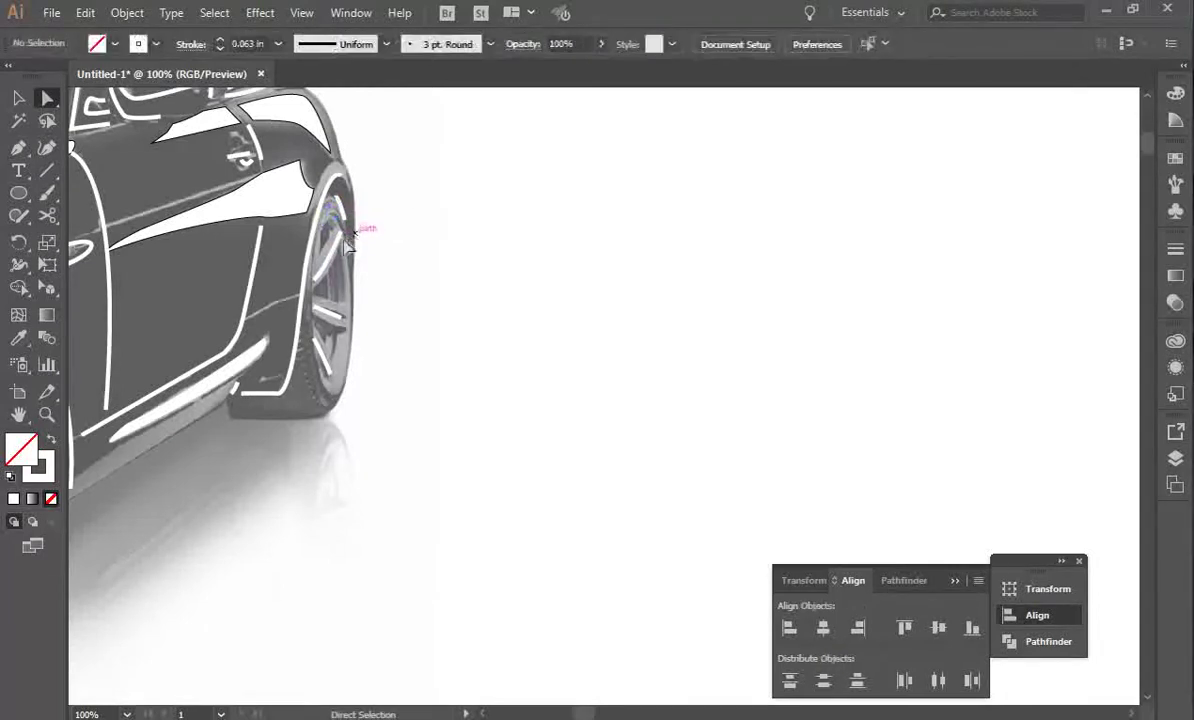
pyautogui.click(343, 212)
pyautogui.press('Delete')
pyautogui.press('Delete')
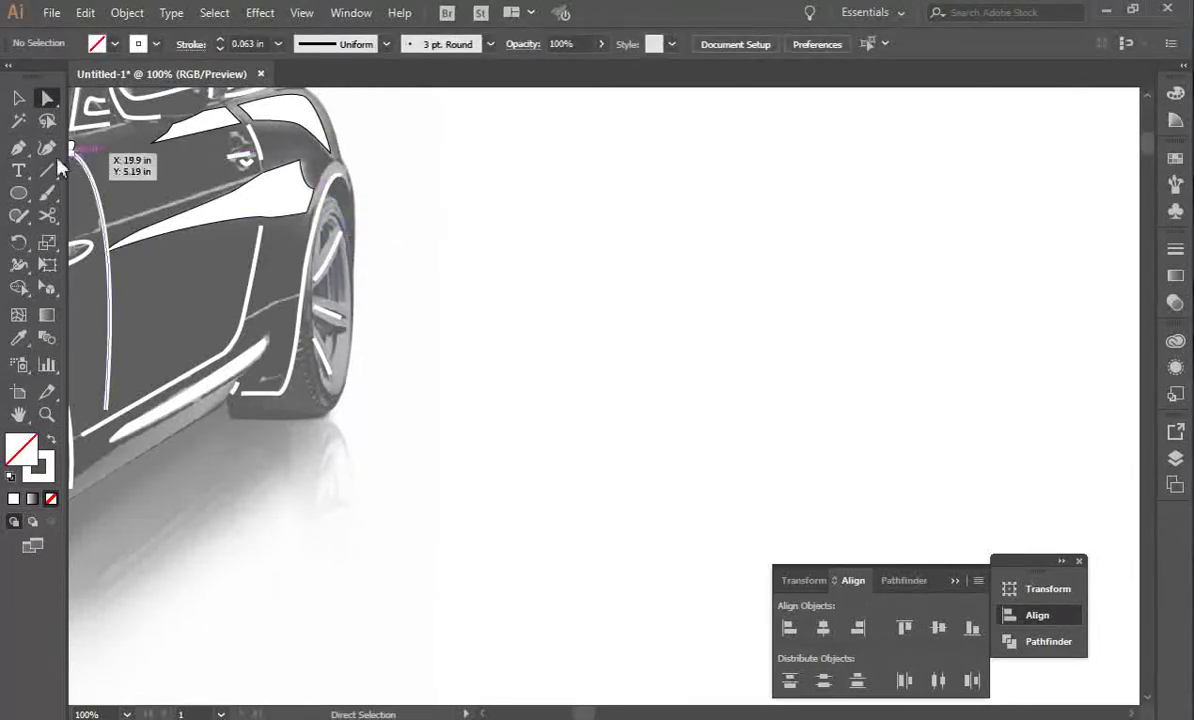
# Draw a short white curve following the top of the rear wheel's rim with the Pen tool.
pyautogui.click(19, 148)
pyautogui.moveTo(334, 203); pyautogui.dragTo(342, 226)
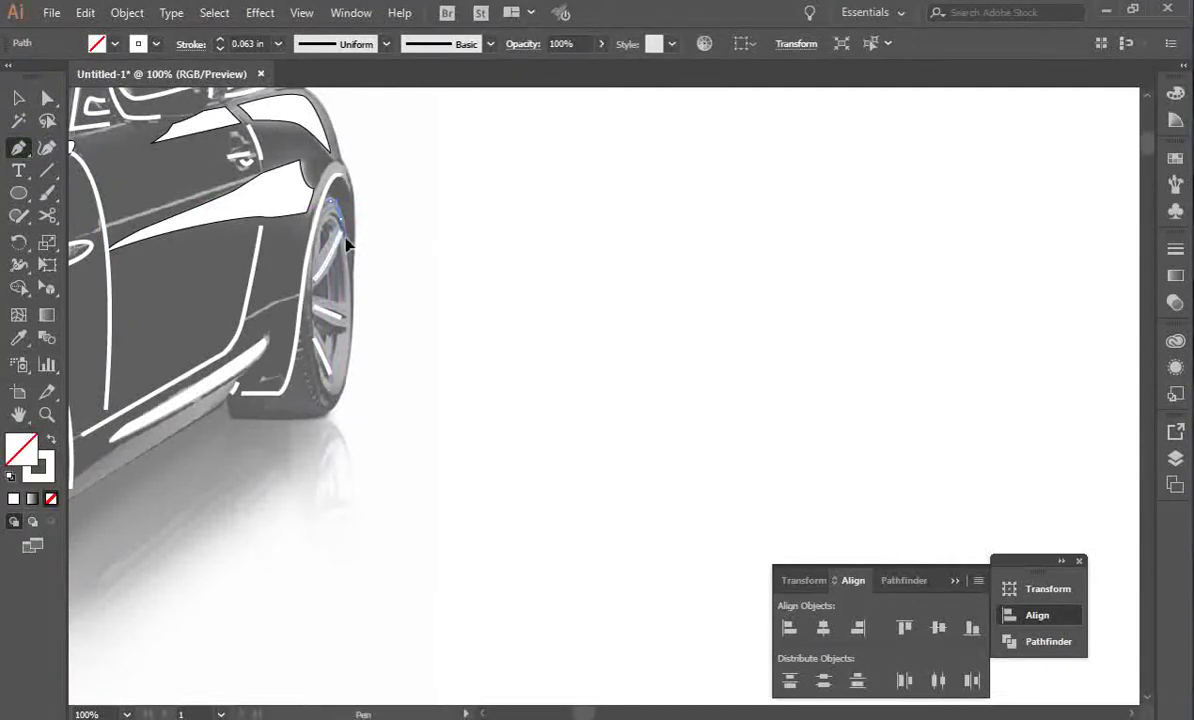
pyautogui.press('v')
pyautogui.click(403, 262)
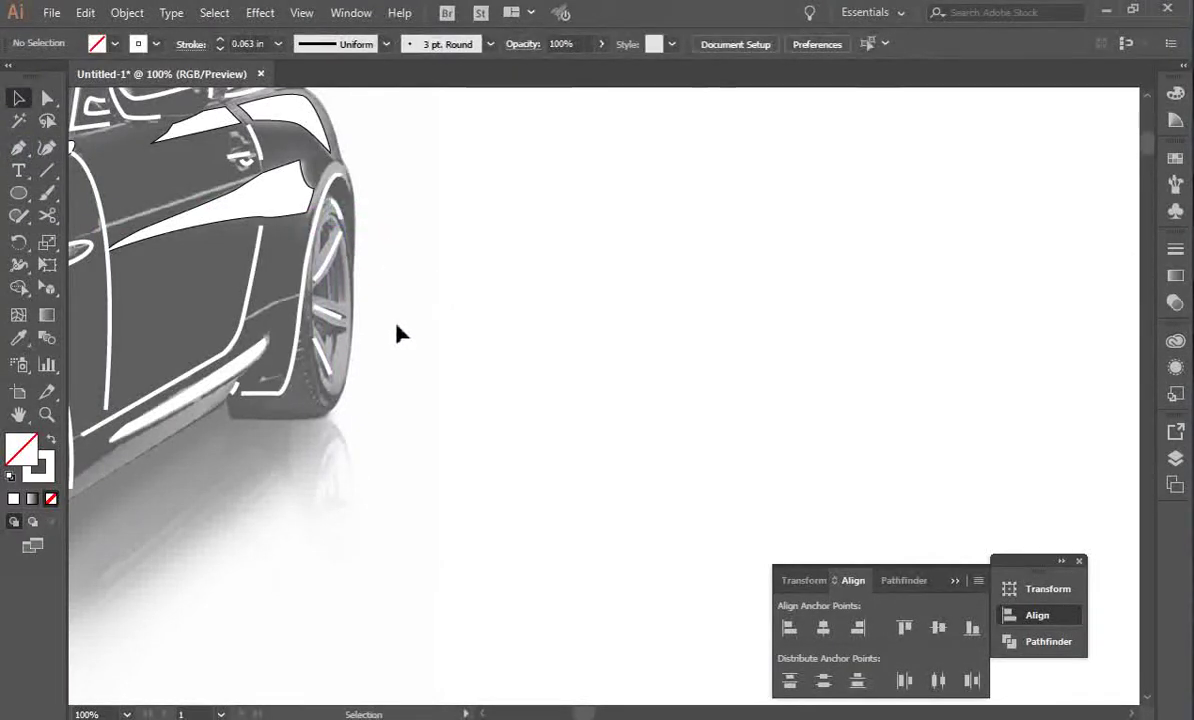
# Draw a white corner-shaped stroke between the rear wheel's upper and middle spokes, and a short one between the middle and lower spokes.
pyautogui.click(18, 147)
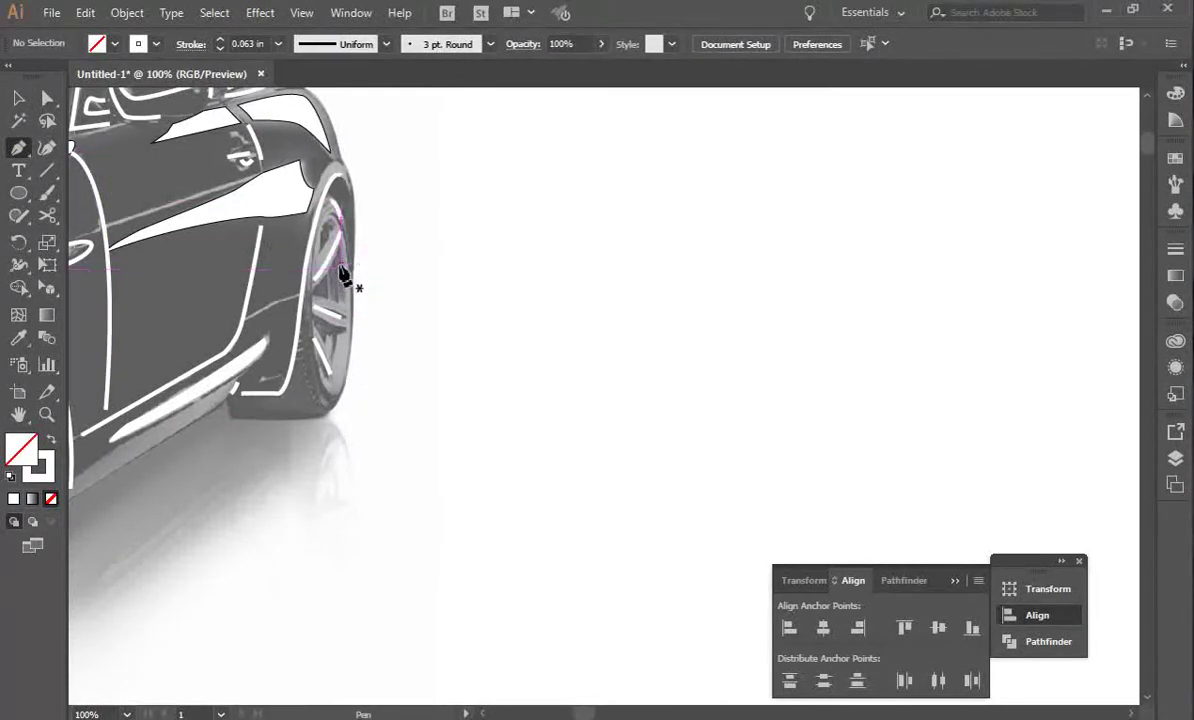
pyautogui.moveTo(343, 287); pyautogui.dragTo(321, 303)
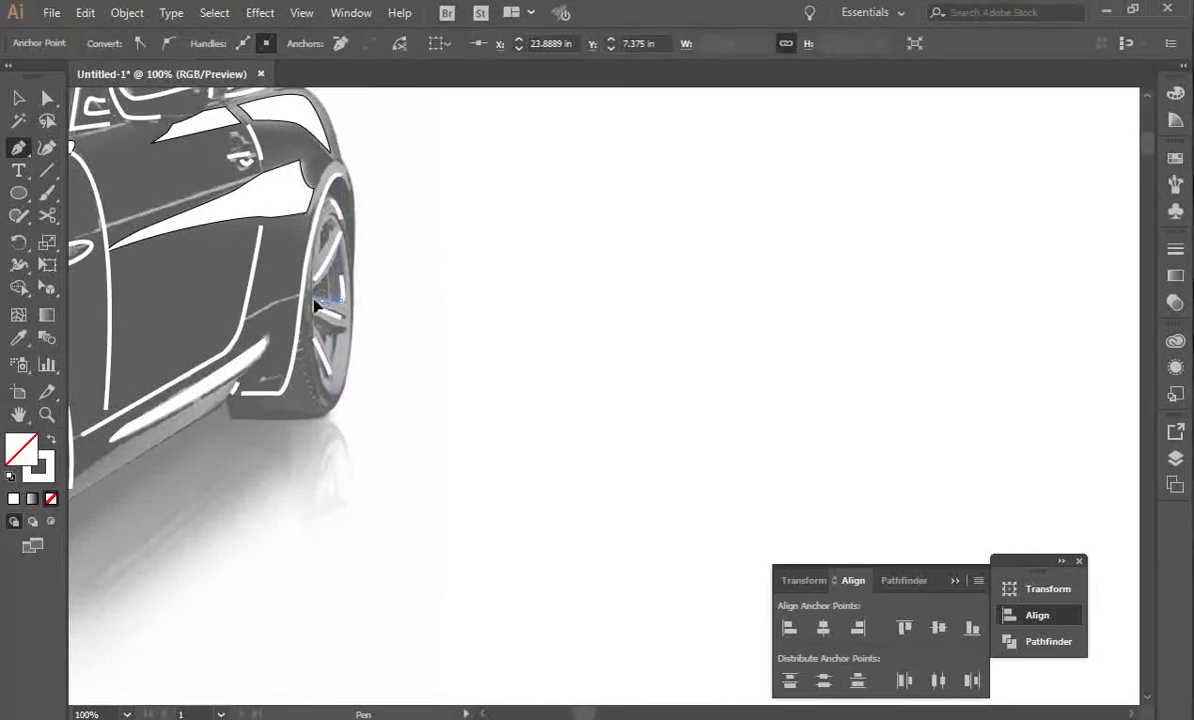
pyautogui.press('v')
pyautogui.click(451, 351)
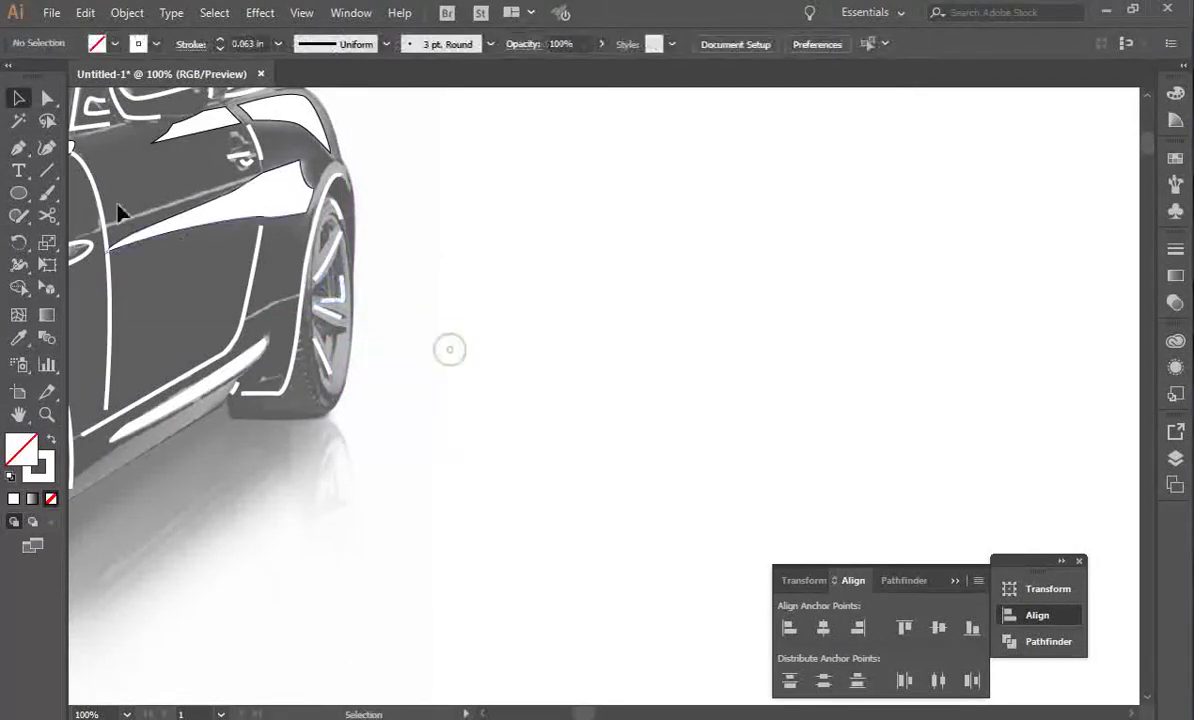
pyautogui.click(18, 147)
pyautogui.moveTo(341, 342); pyautogui.dragTo(335, 364)
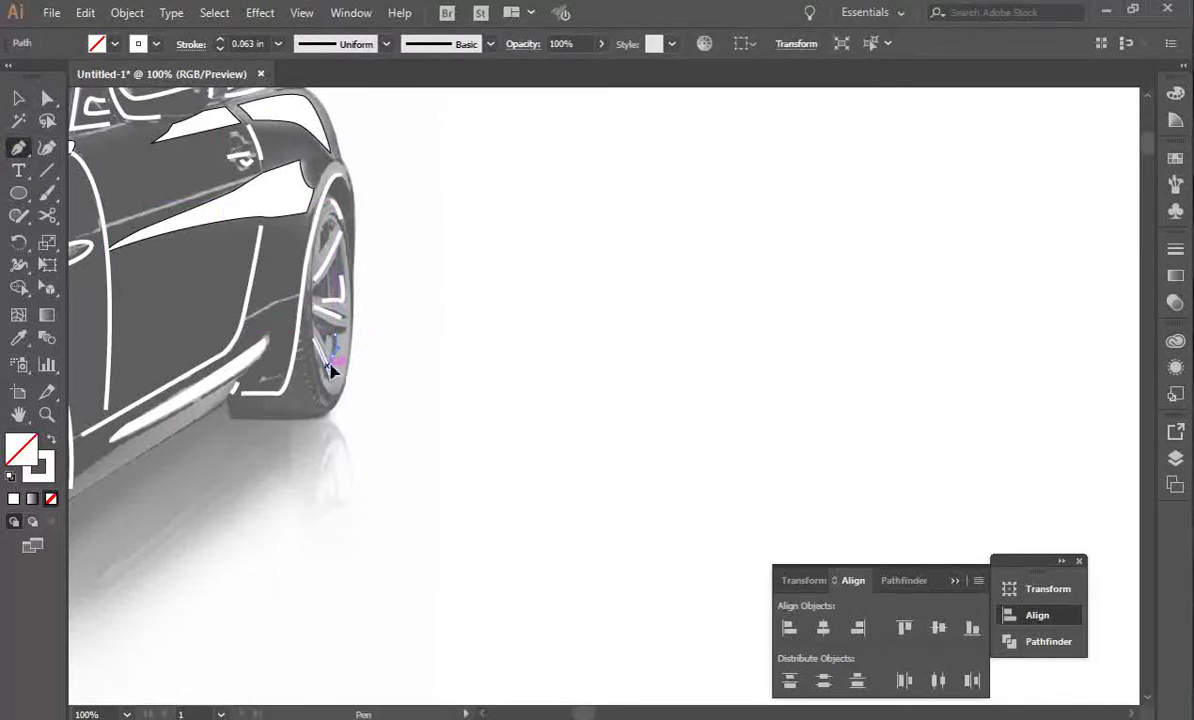
pyautogui.press('v')
pyautogui.click(432, 358)
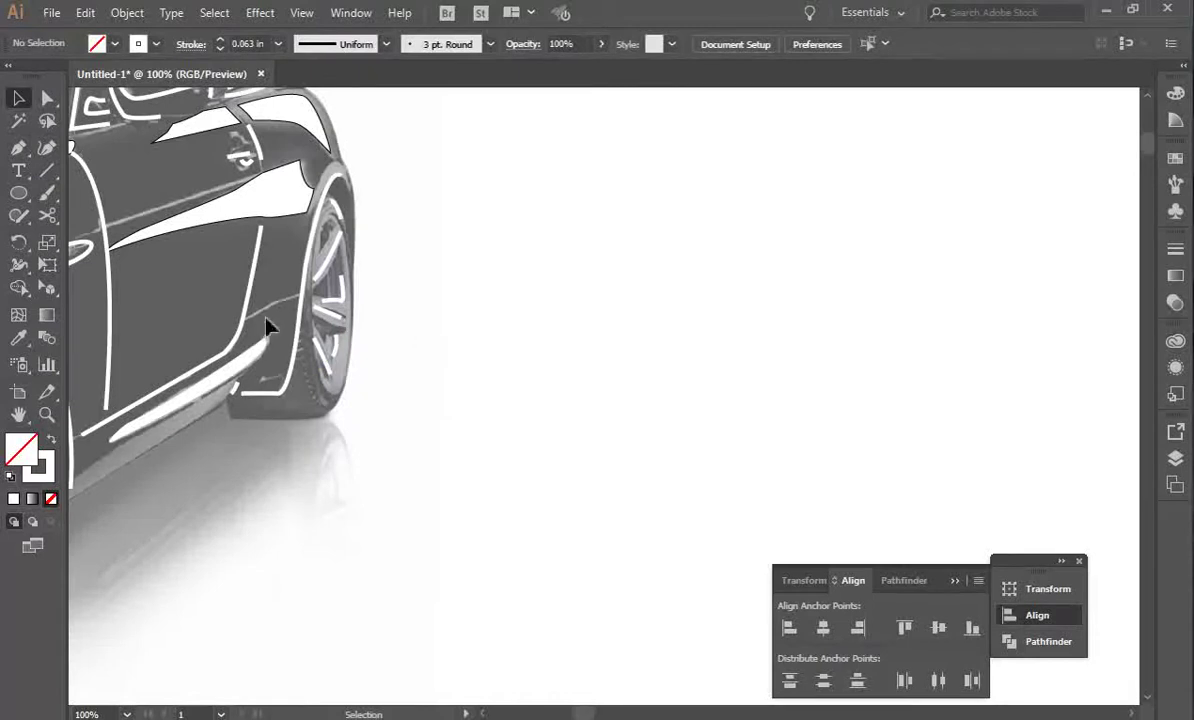
# Draw a white curve along the rear tyre's lower inner edge, beside the end of the wheel-arch line.
pyautogui.click(18, 147)
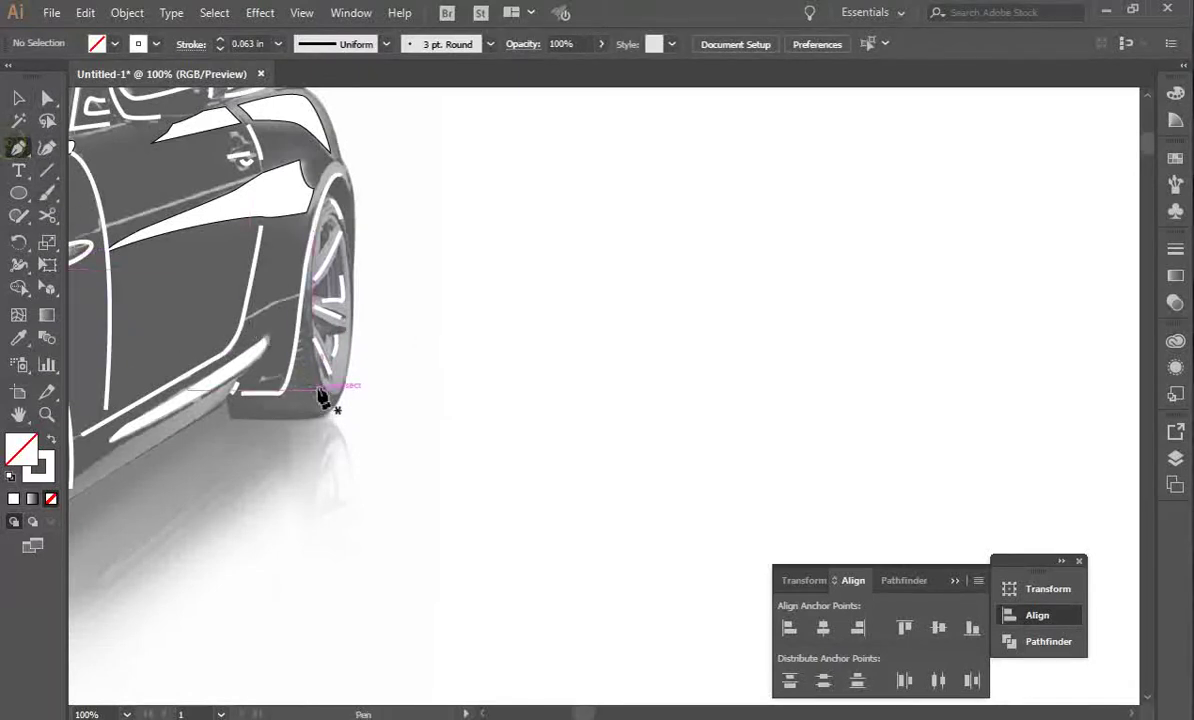
pyautogui.moveTo(304, 376); pyautogui.dragTo(338, 418)
pyautogui.press('v')
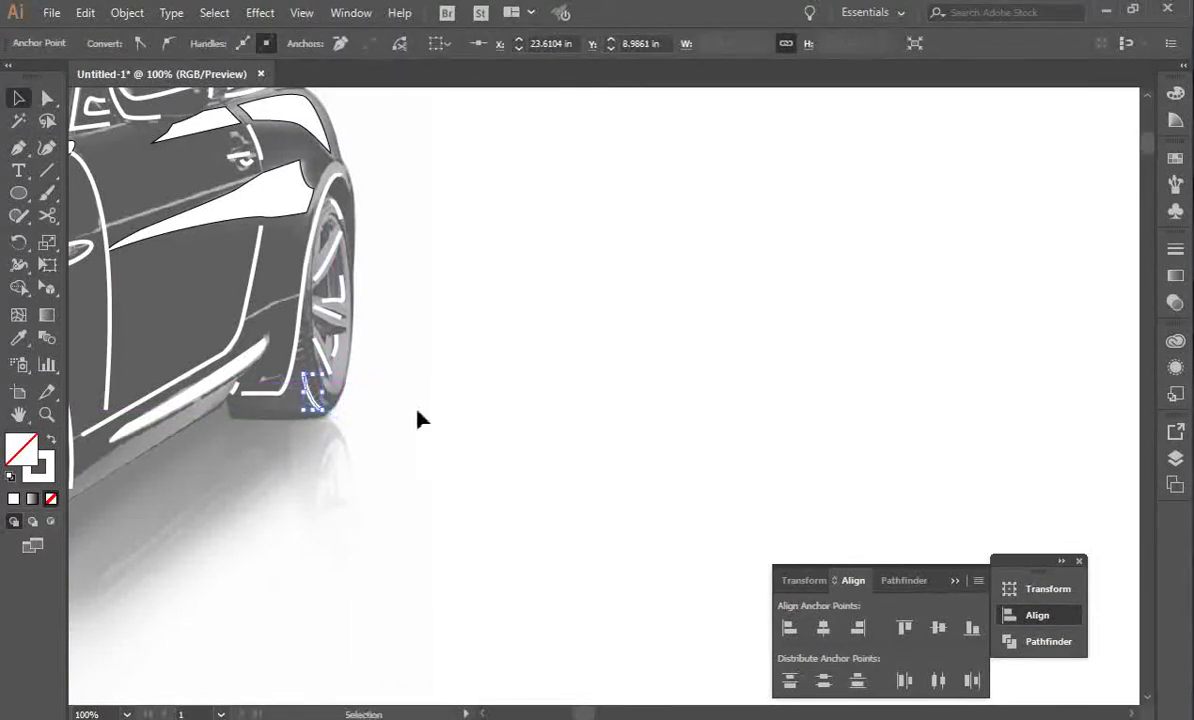
pyautogui.click(416, 409)
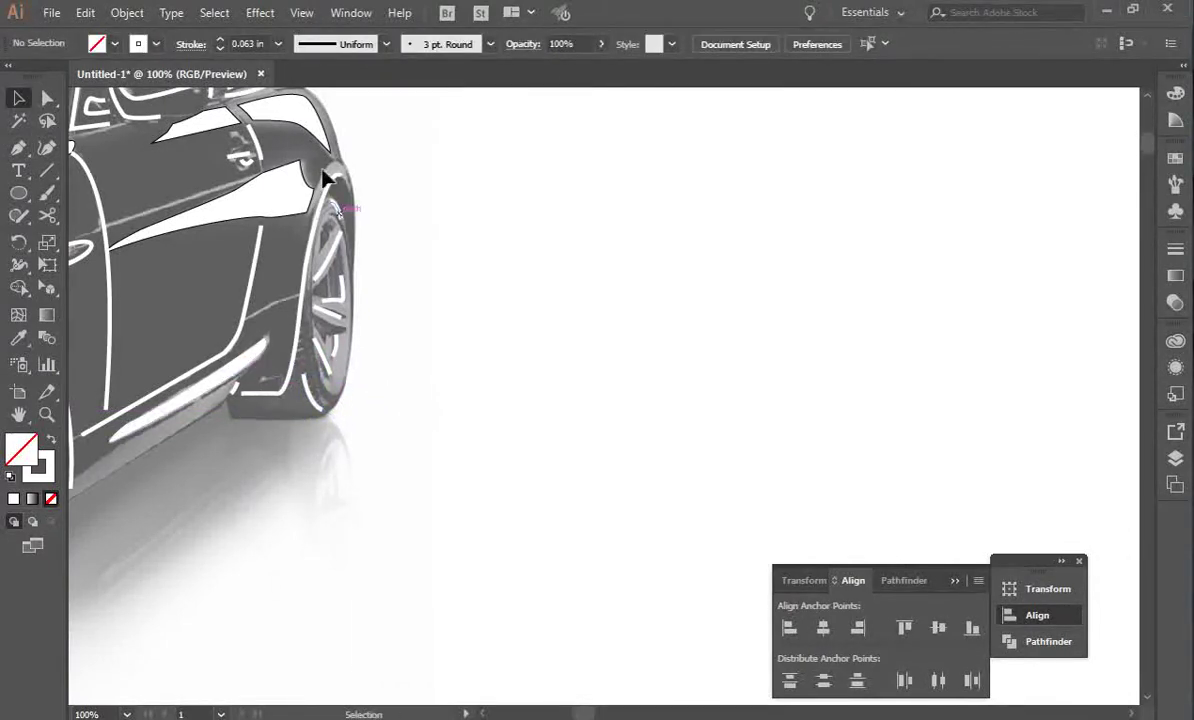
# Unlock all artwork and round the car silhouette's sharp corner at the base of the rear tyre with the Anchor Point tool.
pyautogui.click(127, 13)
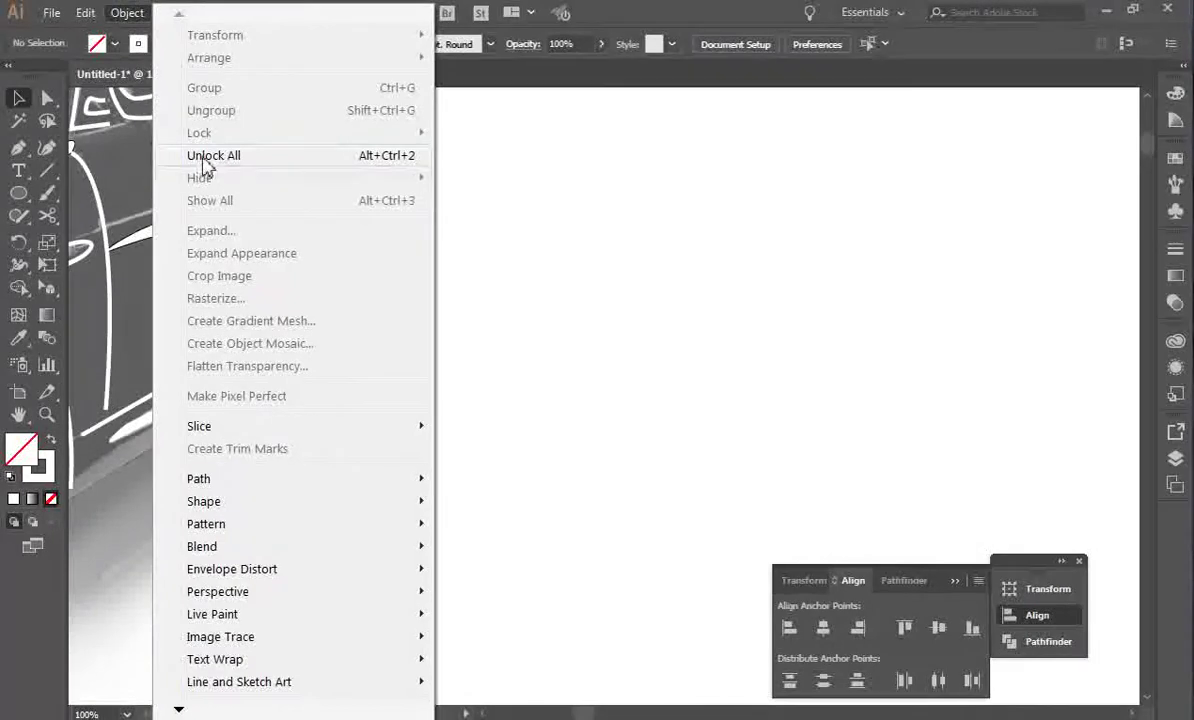
pyautogui.click(240, 157)
pyautogui.press('a')
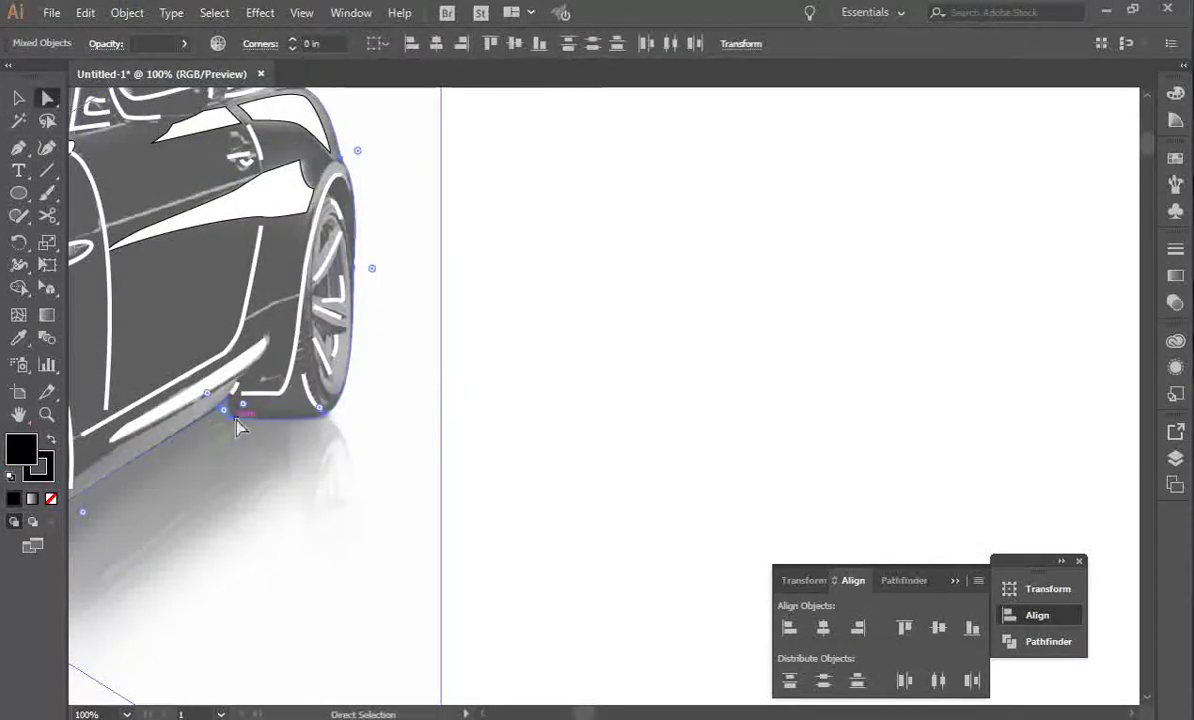
pyautogui.press('v')
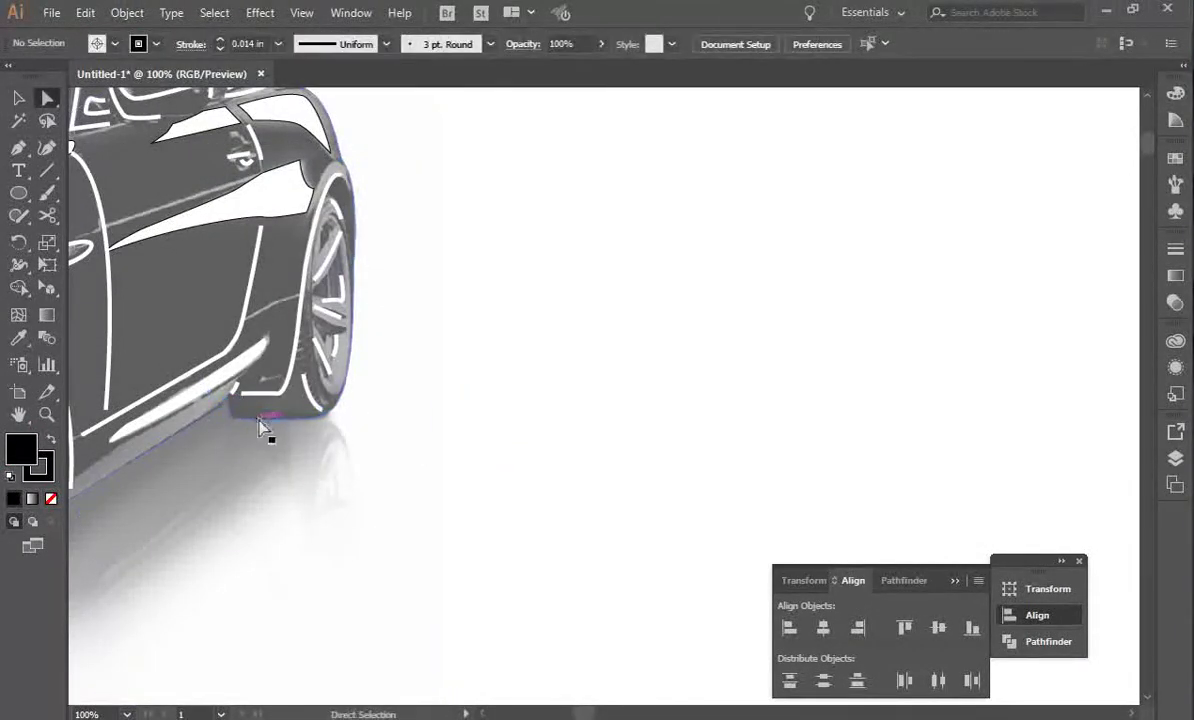
pyautogui.press('a')
pyautogui.click(277, 390)
pyautogui.click(20, 149)
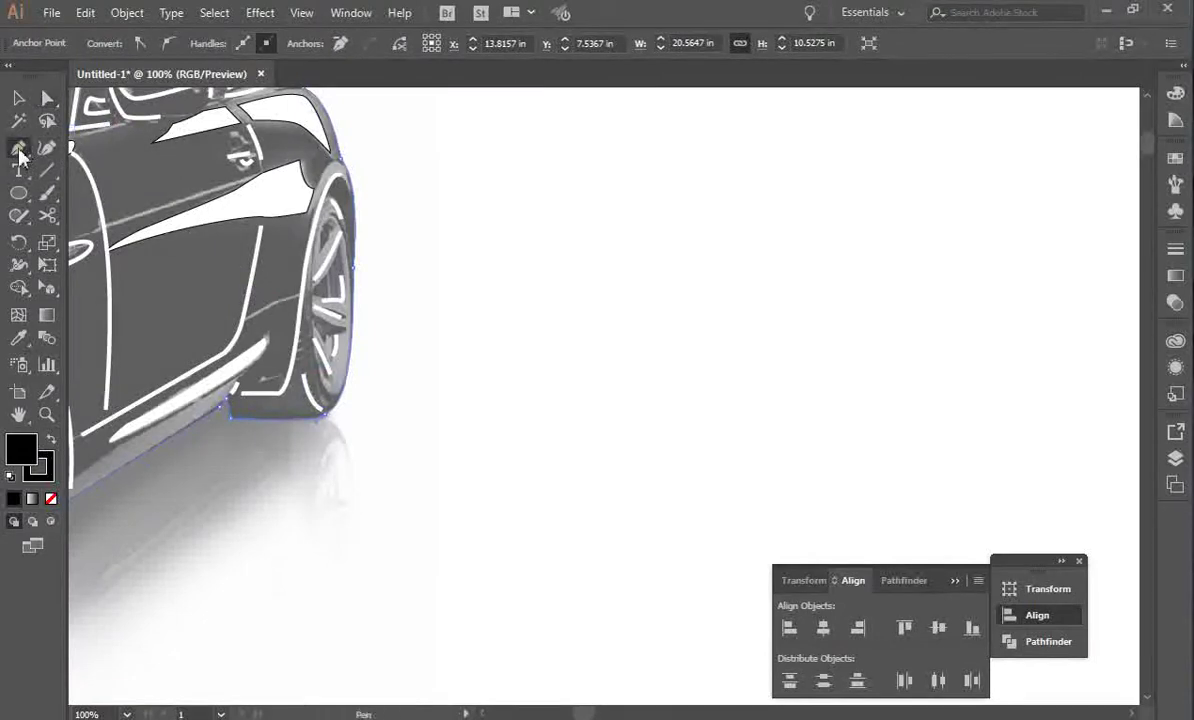
pyautogui.click(92, 216)
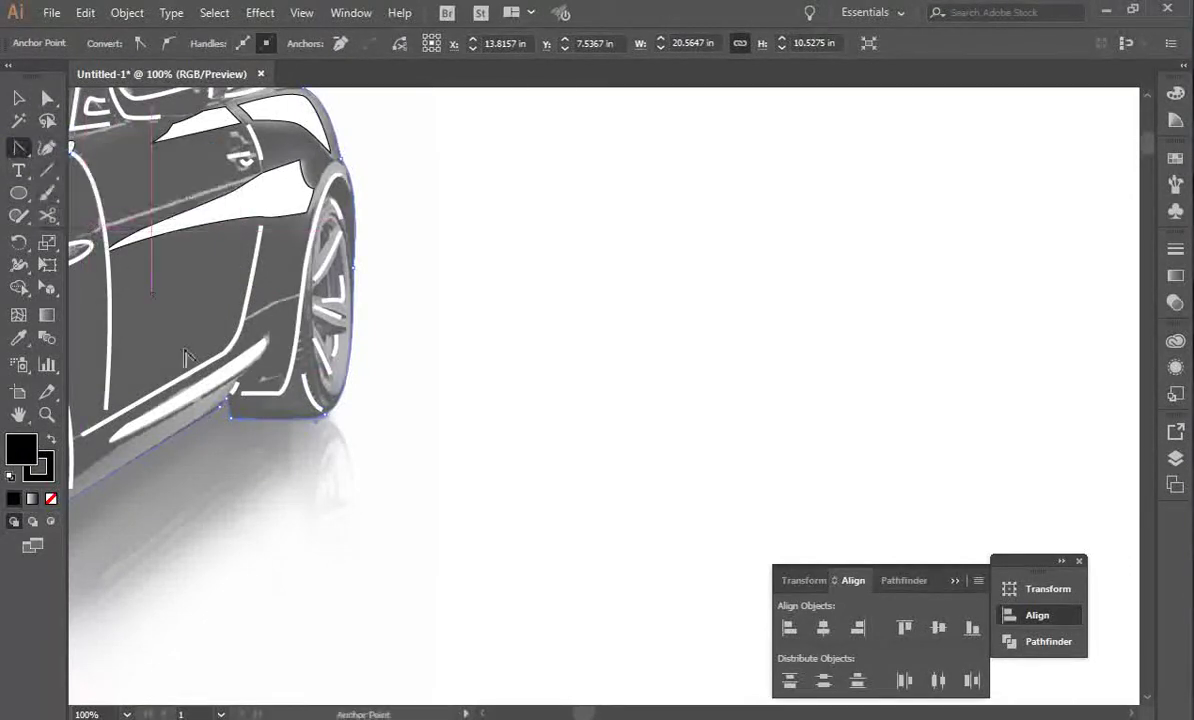
pyautogui.moveTo(243, 420); pyautogui.dragTo(238, 424)
pyautogui.press('a')
pyautogui.press('v')
pyautogui.click(430, 430)
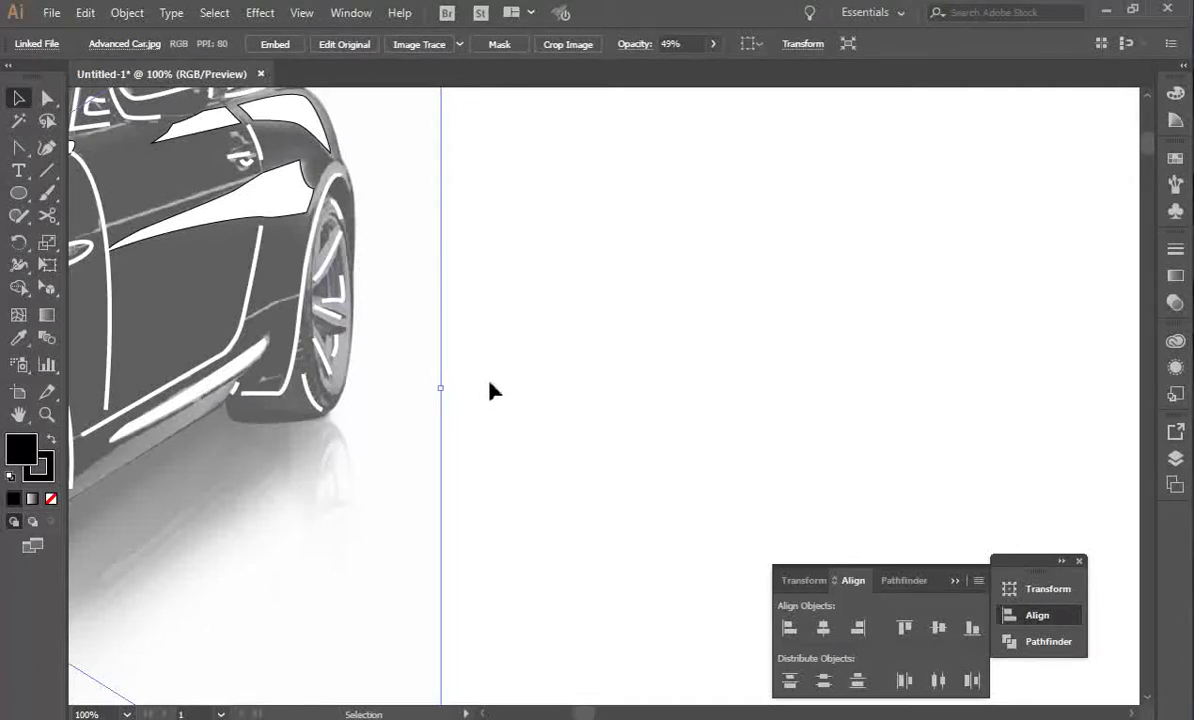
# Set the opacity of the car's black silhouette to 100%.
pyautogui.hotkey('ctrl', '+')
pyautogui.hotkey('ctrl', '+')
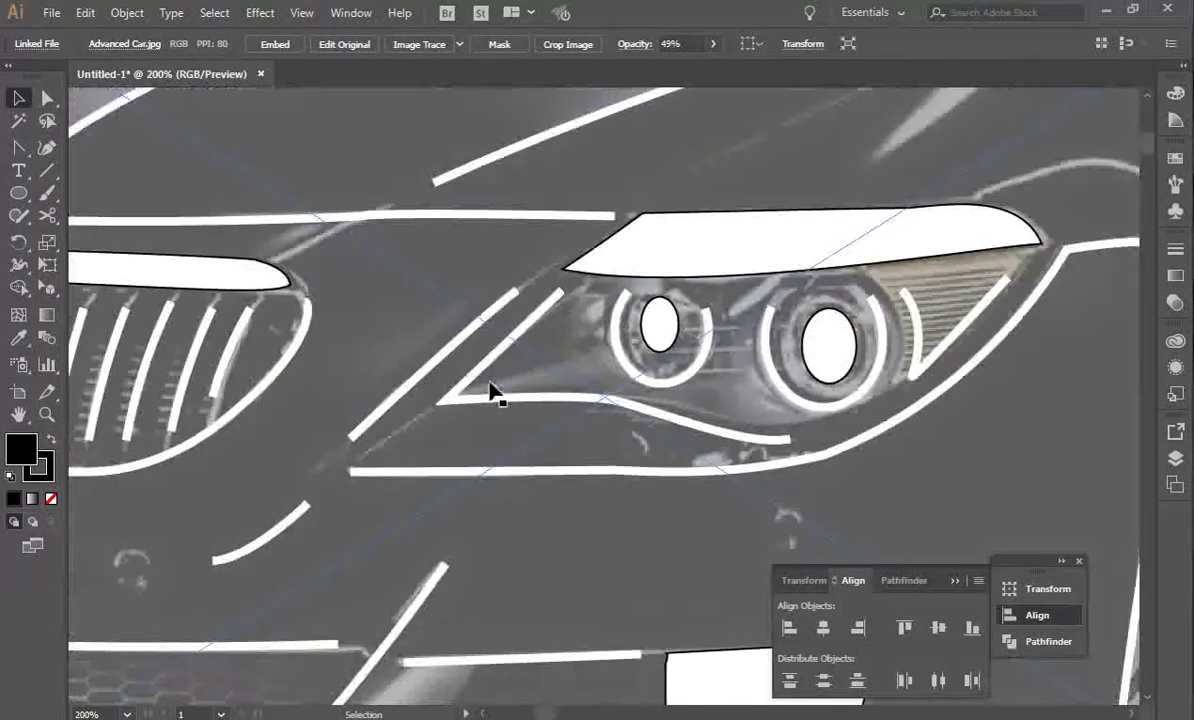
pyautogui.hotkey('ctrl', '-')
pyautogui.hotkey('ctrl', '-')
pyautogui.hotkey('ctrl', '-')
pyautogui.hotkey('ctrl', '-')
pyautogui.hotkey('ctrl', '-')
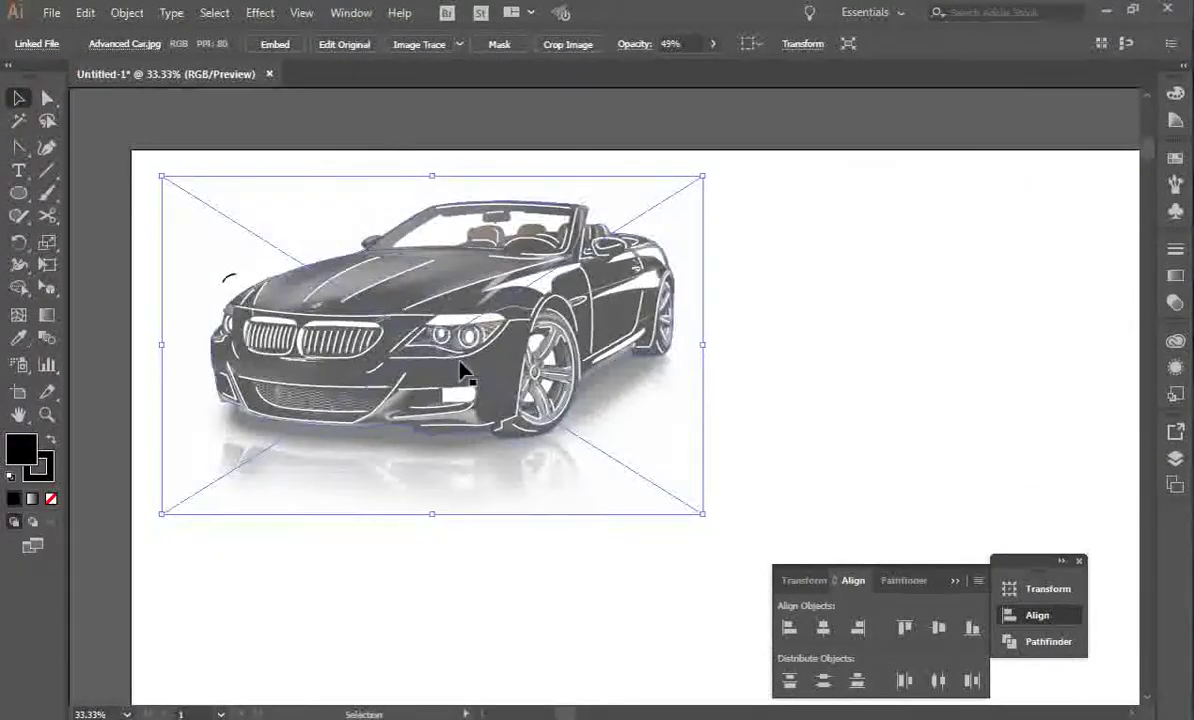
pyautogui.click(328, 110)
pyautogui.click(336, 265)
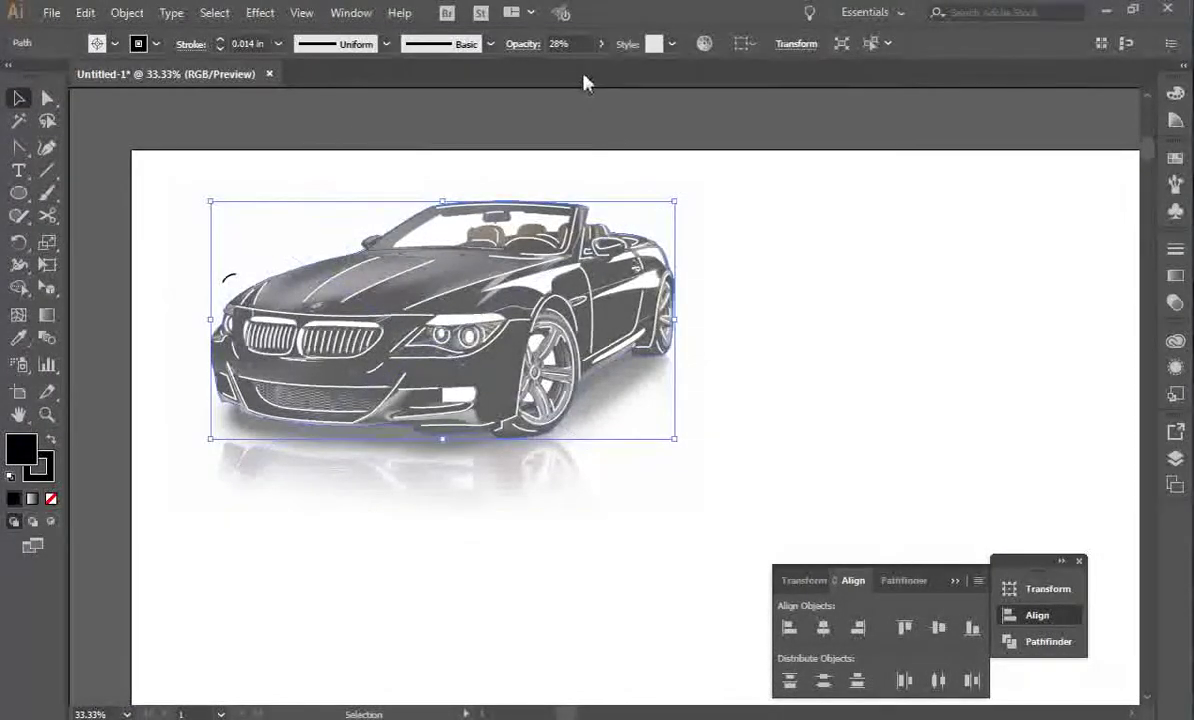
pyautogui.click(600, 44)
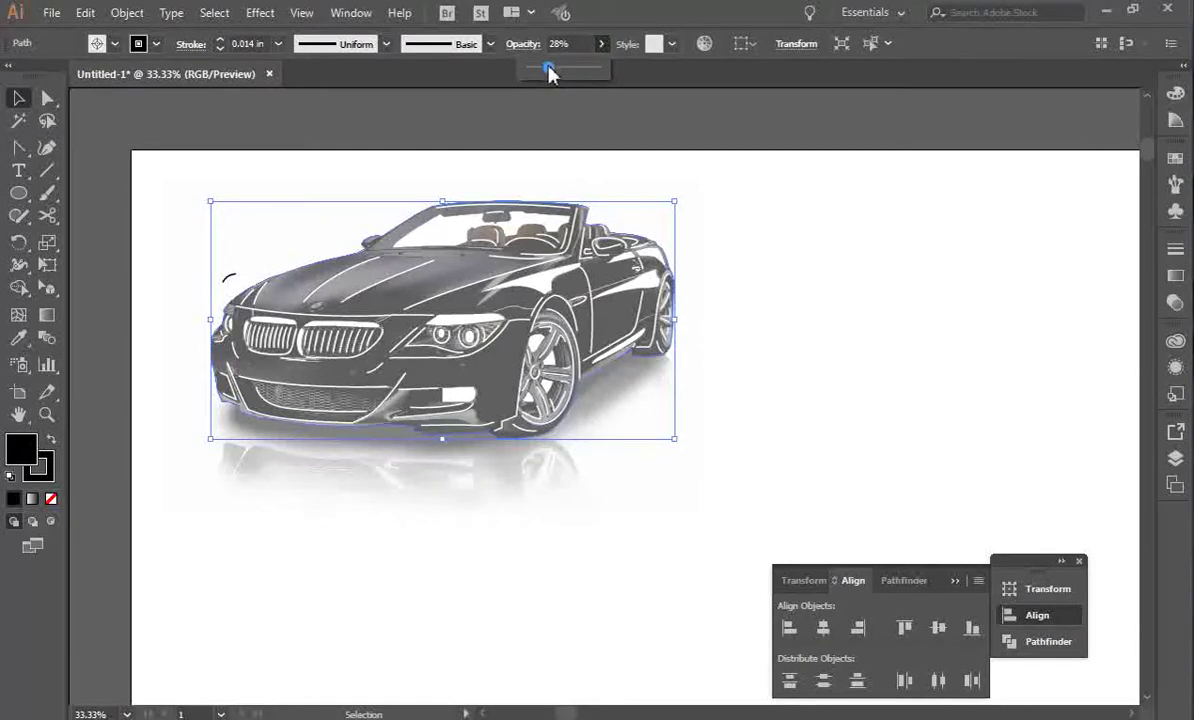
pyautogui.moveTo(588, 85); pyautogui.dragTo(618, 93)
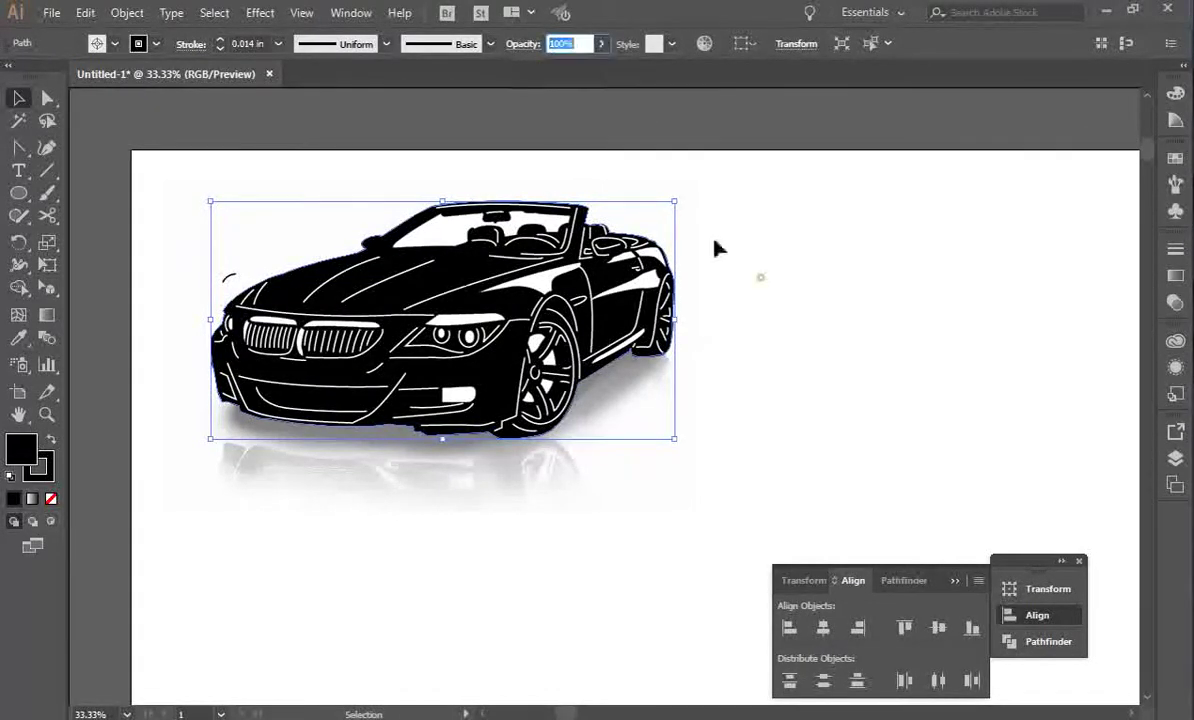
# Delete the stray black arc beside the front of the car's hood.
pyautogui.click(230, 270)
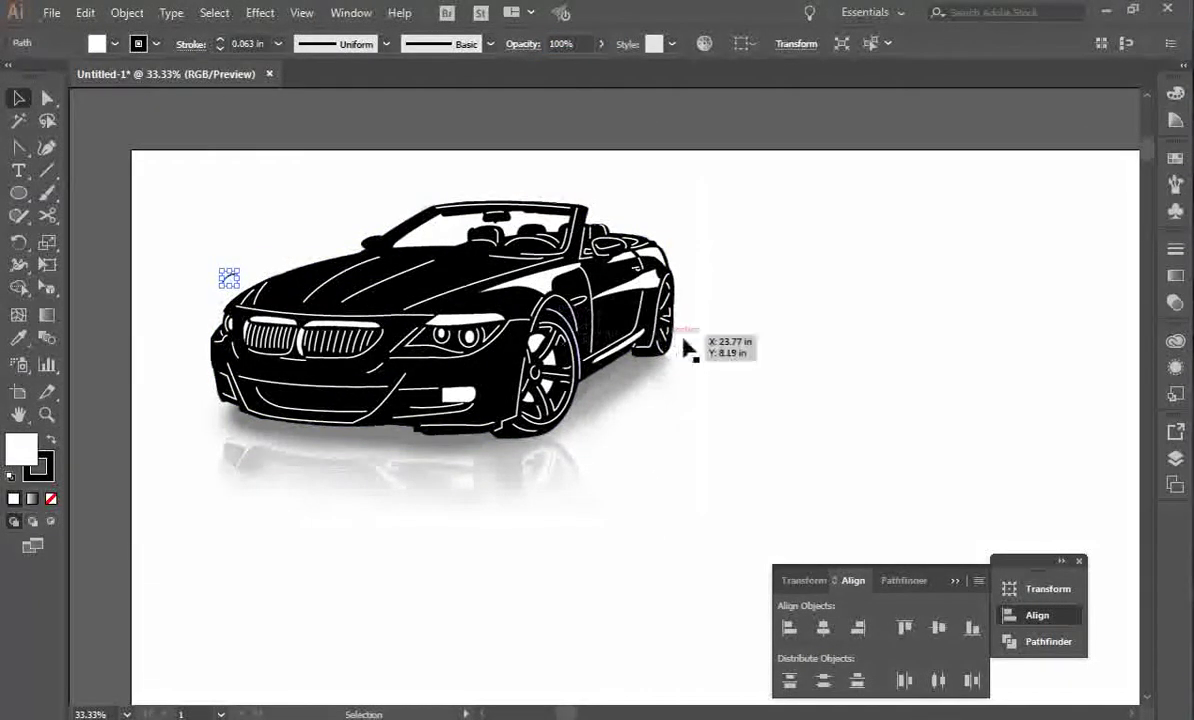
pyautogui.click(752, 356)
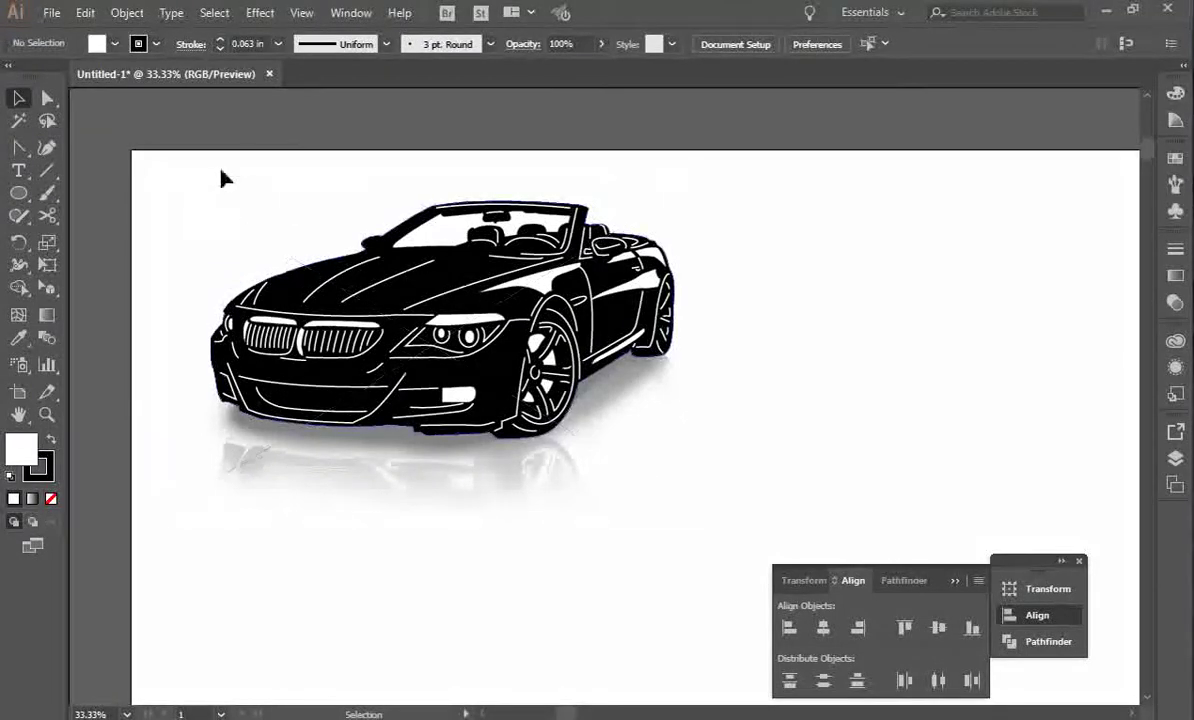
# Lock the reference photo Advanced Car.jpg beneath the traced artwork.
pyautogui.moveTo(168, 175); pyautogui.dragTo(740, 495)
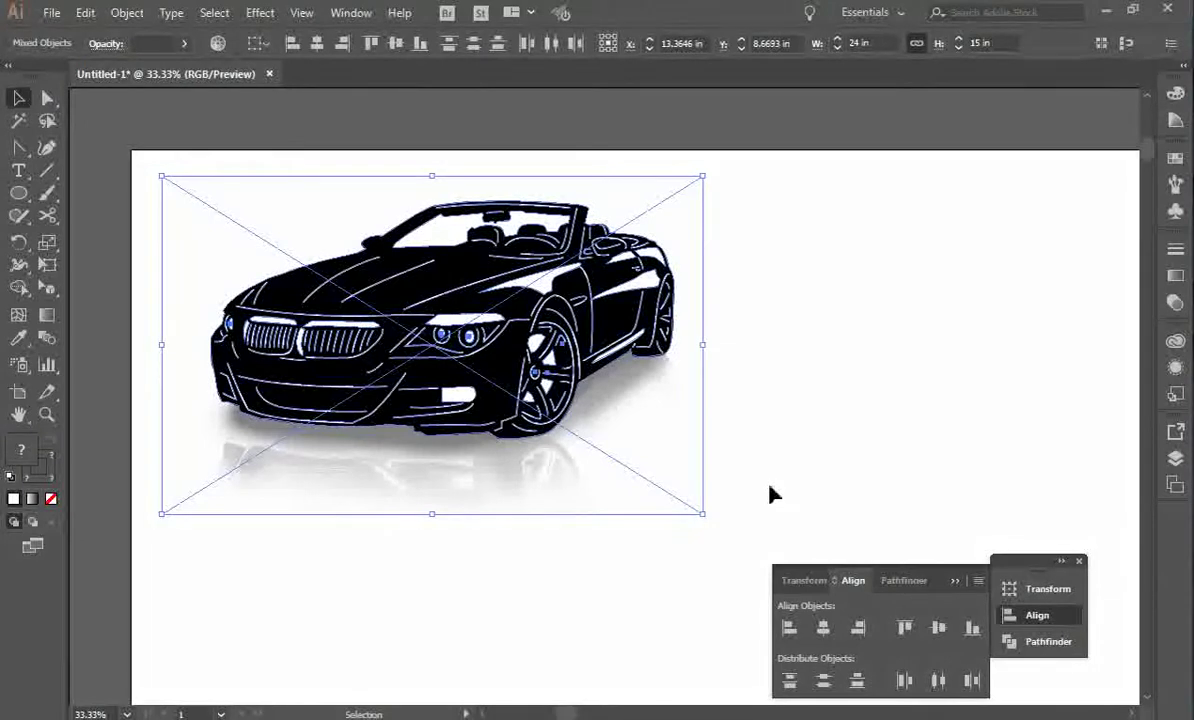
pyautogui.click(728, 455)
pyautogui.click(657, 422)
pyautogui.click(744, 432)
pyautogui.click(685, 430)
pyautogui.click(775, 438)
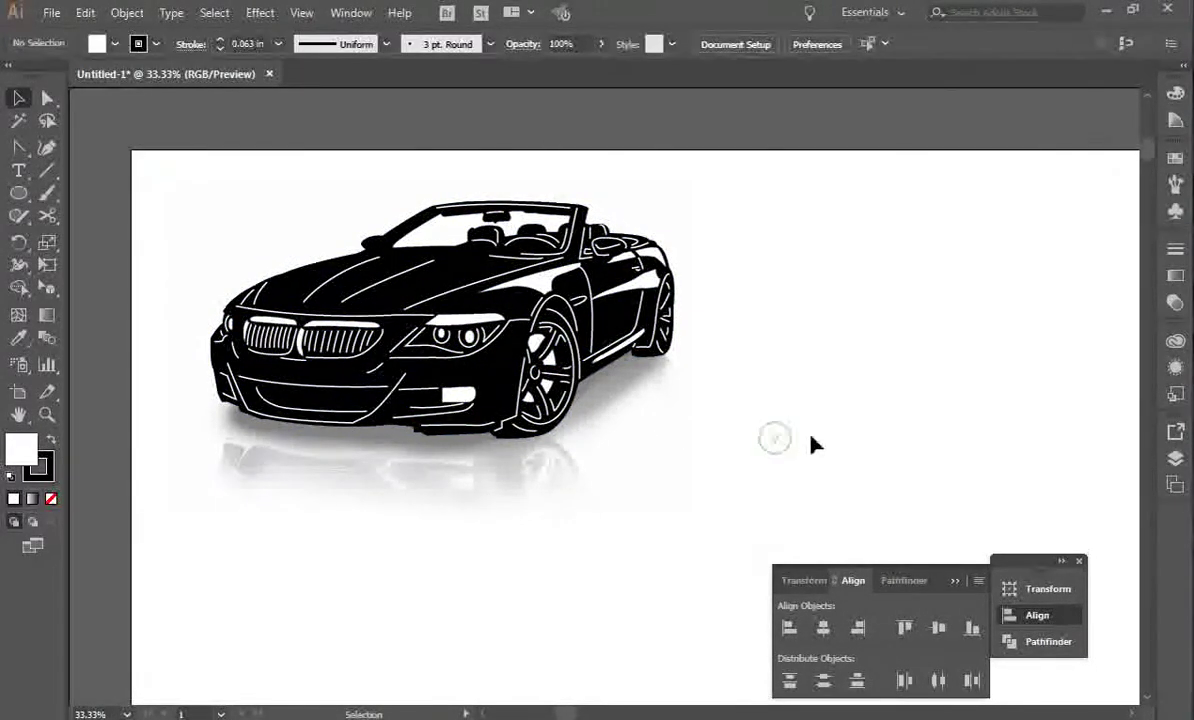
pyautogui.moveTo(618, 490); pyautogui.dragTo(603, 536)
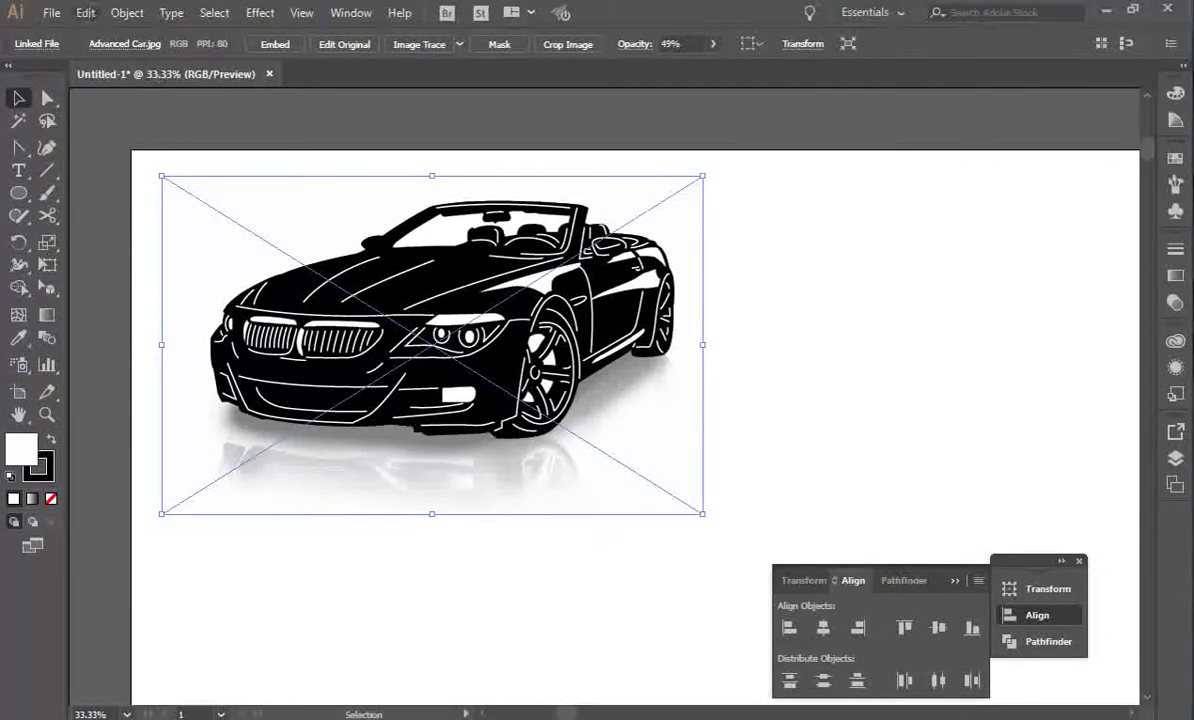
pyautogui.click(133, 12)
pyautogui.moveTo(192, 133)
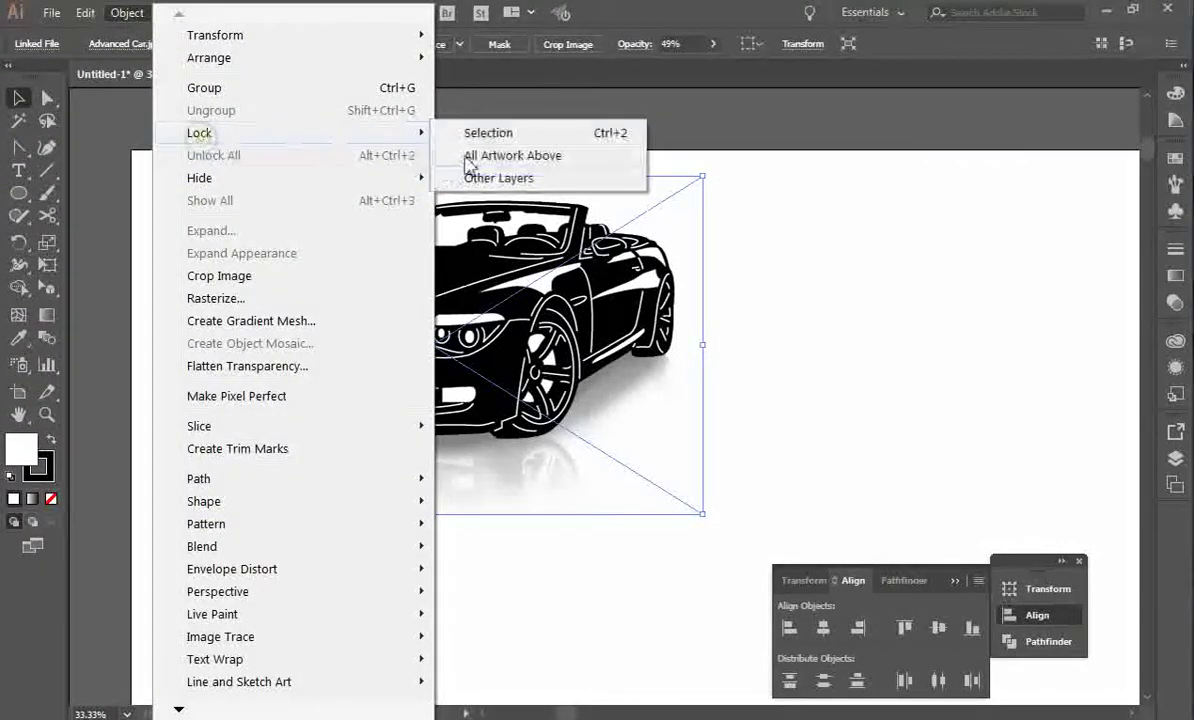
pyautogui.click(490, 133)
# Select the whole traced car without the photo, then copy and paste it.
pyautogui.moveTo(741, 188); pyautogui.dragTo(147, 543)
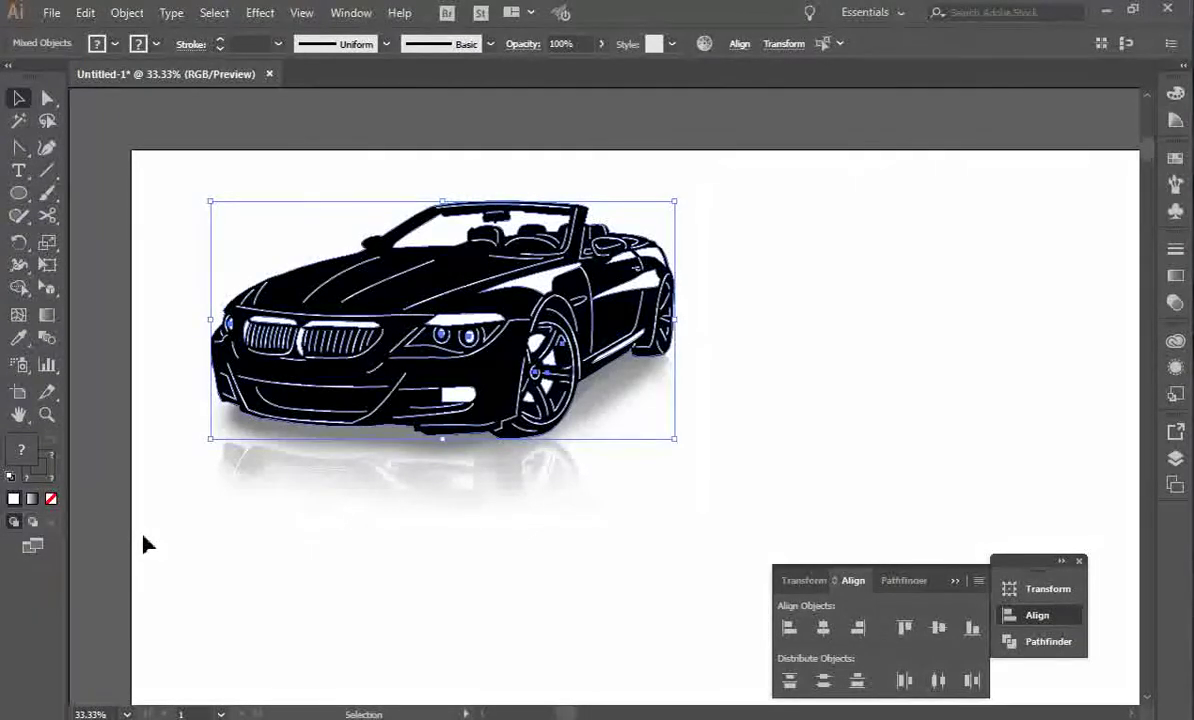
pyautogui.click(85, 12)
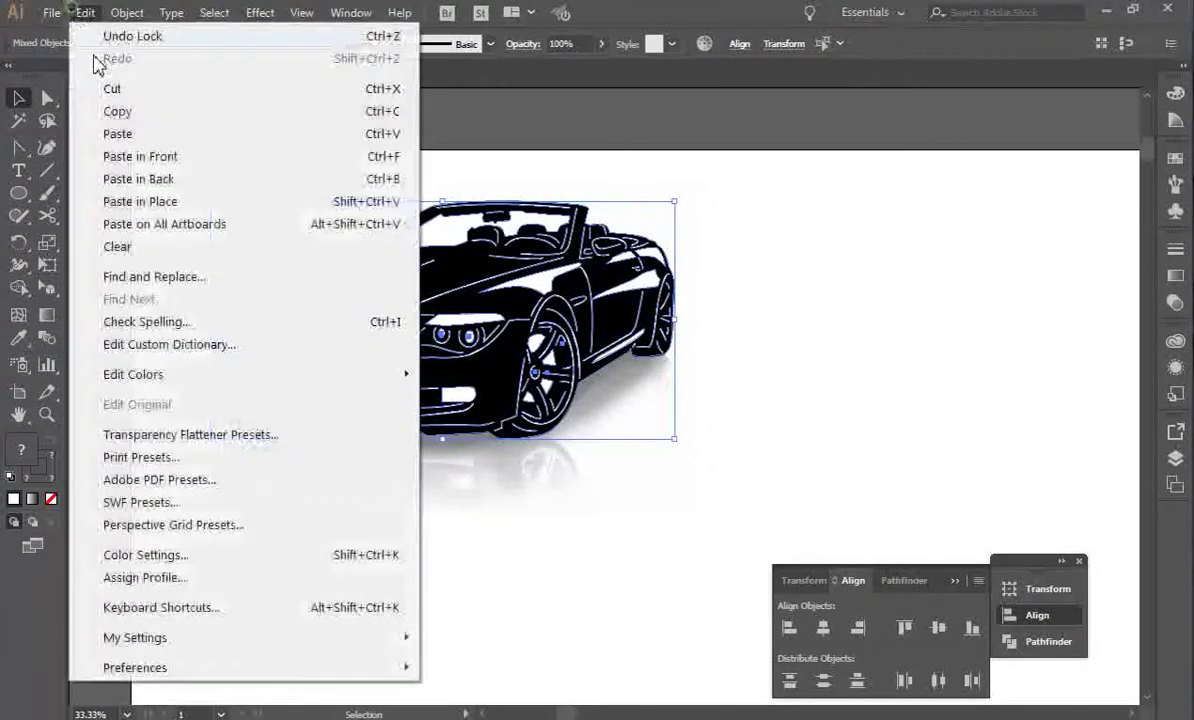
pyautogui.click(117, 111)
pyautogui.click(85, 12)
pyautogui.click(117, 133)
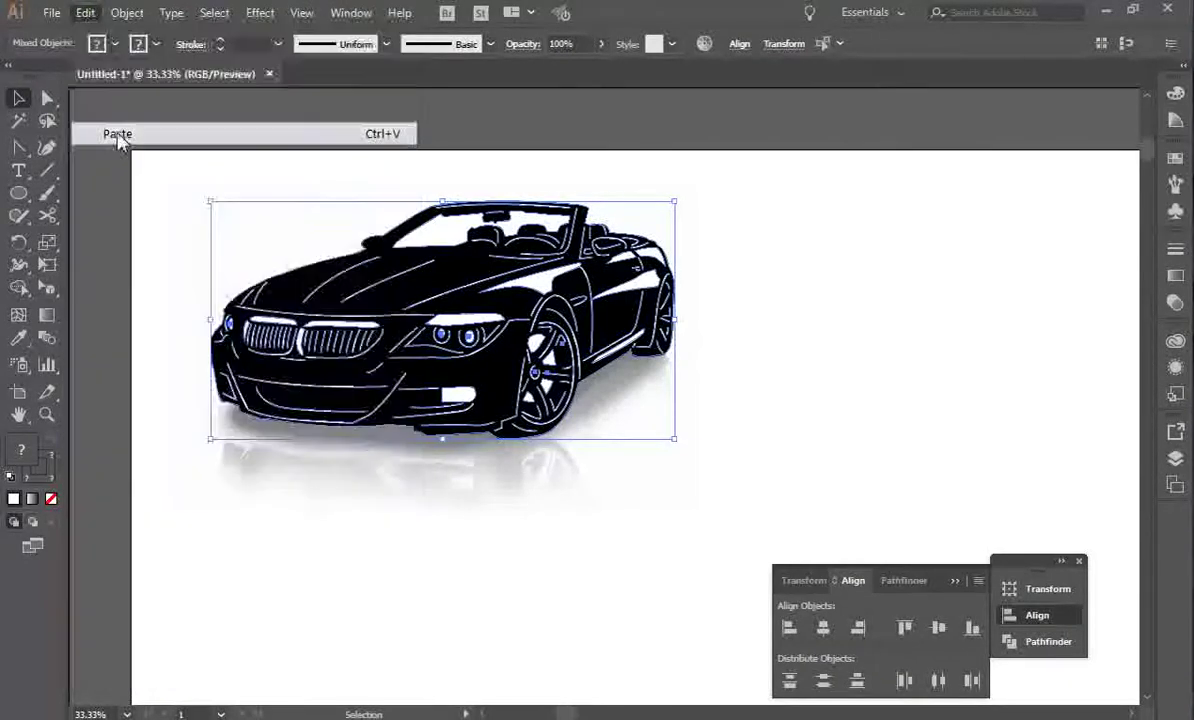
# Move the pasted car copy to the blank area below the original artwork, clear of the reference photo.
pyautogui.moveTo(573, 346); pyautogui.dragTo(425, 645)
pyautogui.moveTo(210, 268); pyautogui.dragTo(835, 515)
pyautogui.click(128, 13)
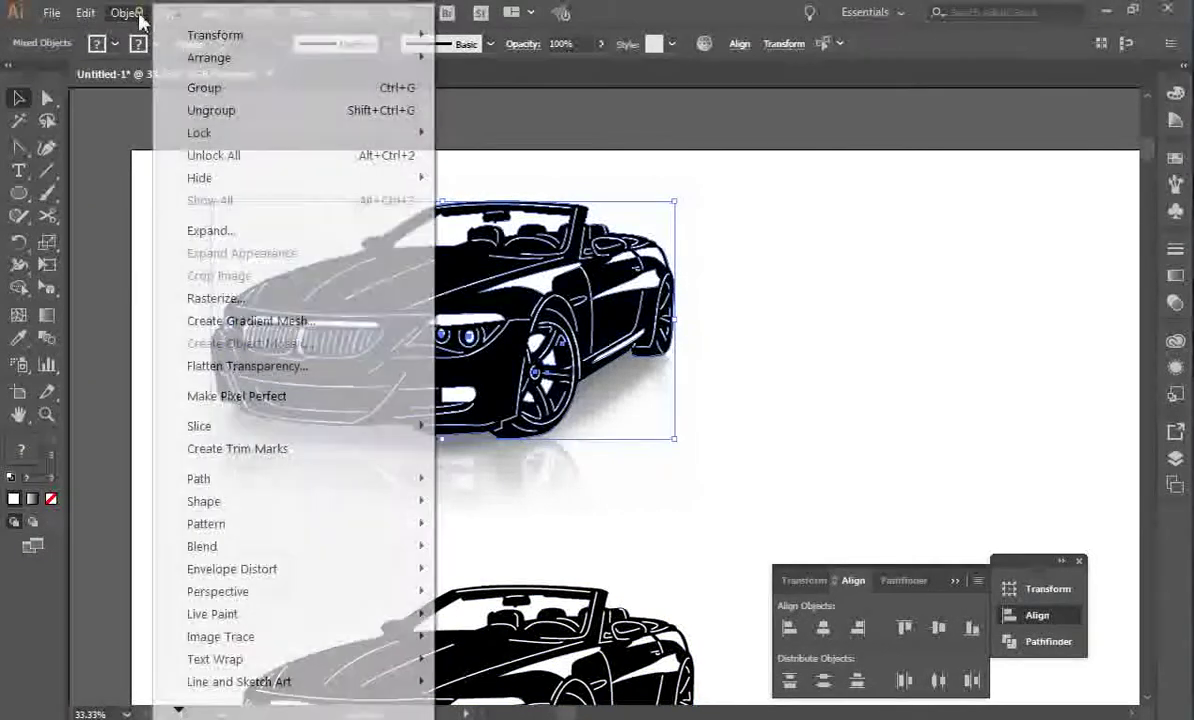
pyautogui.moveTo(264, 136)
pyautogui.click(482, 133)
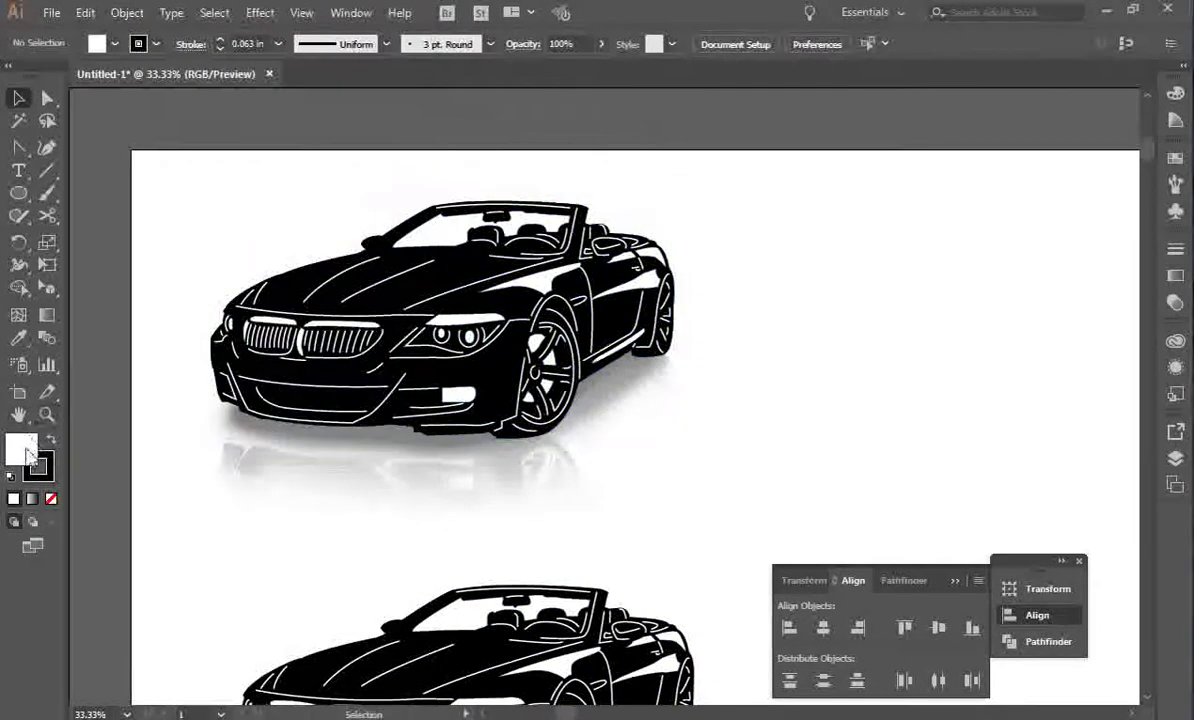
# Select all white strokes of the copied car by matching appearance with the Magic Wand and group them.
pyautogui.press('h')
pyautogui.moveTo(190, 469); pyautogui.dragTo(708, 594)
pyautogui.press('v')
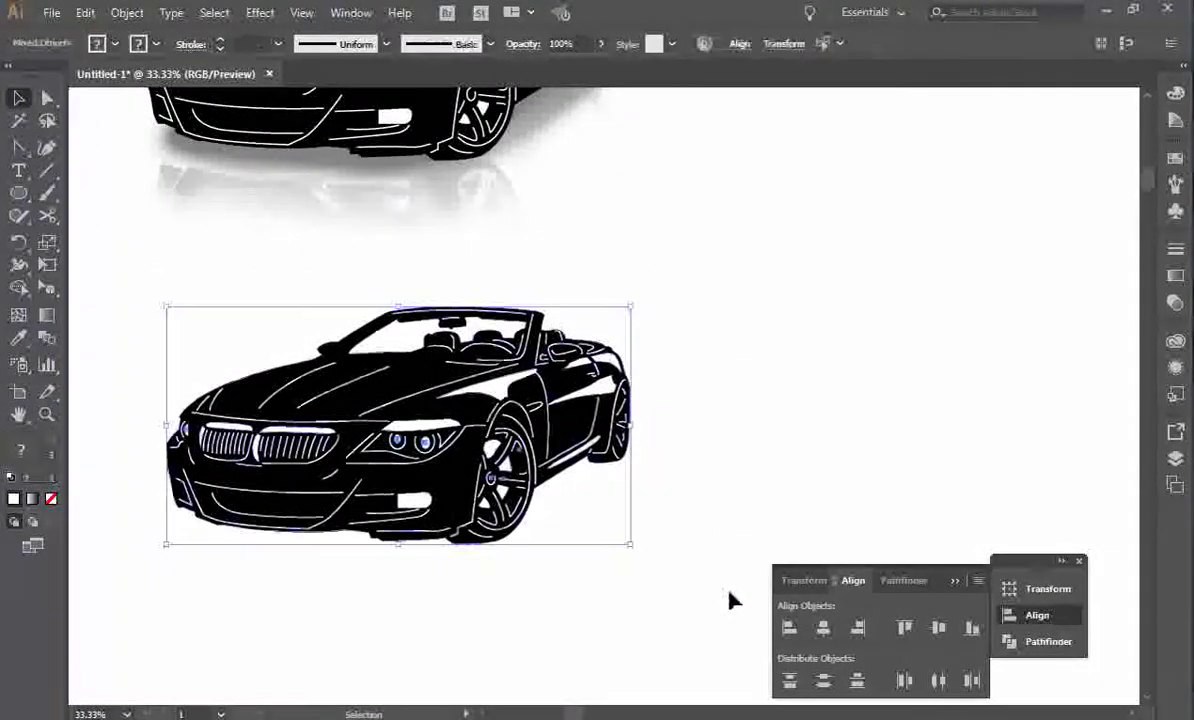
pyautogui.click(686, 363)
pyautogui.click(19, 120)
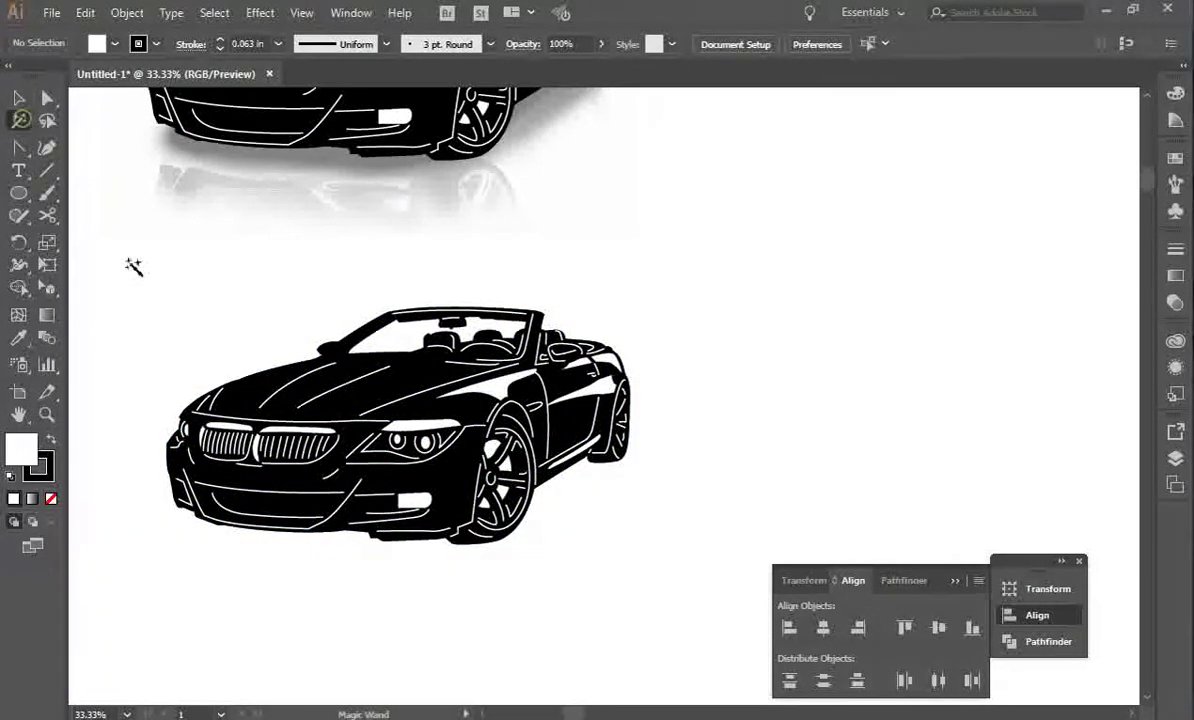
pyautogui.click(285, 368)
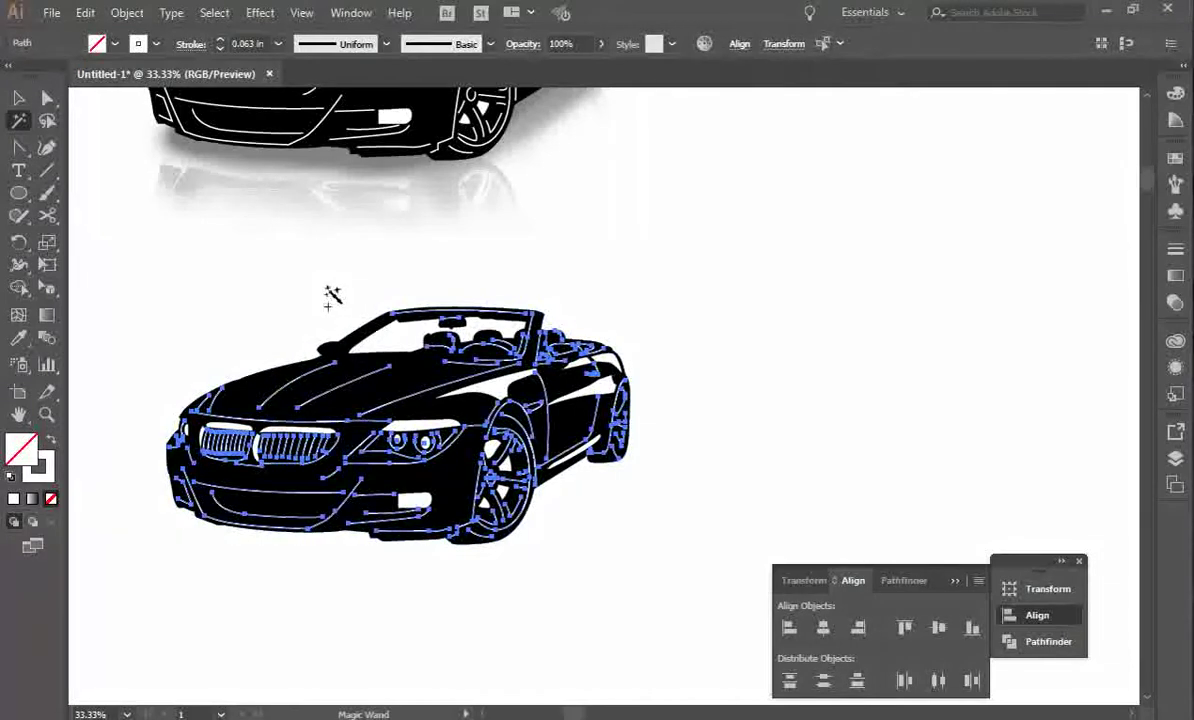
pyautogui.press('v')
pyautogui.click(127, 13)
pyautogui.click(166, 92)
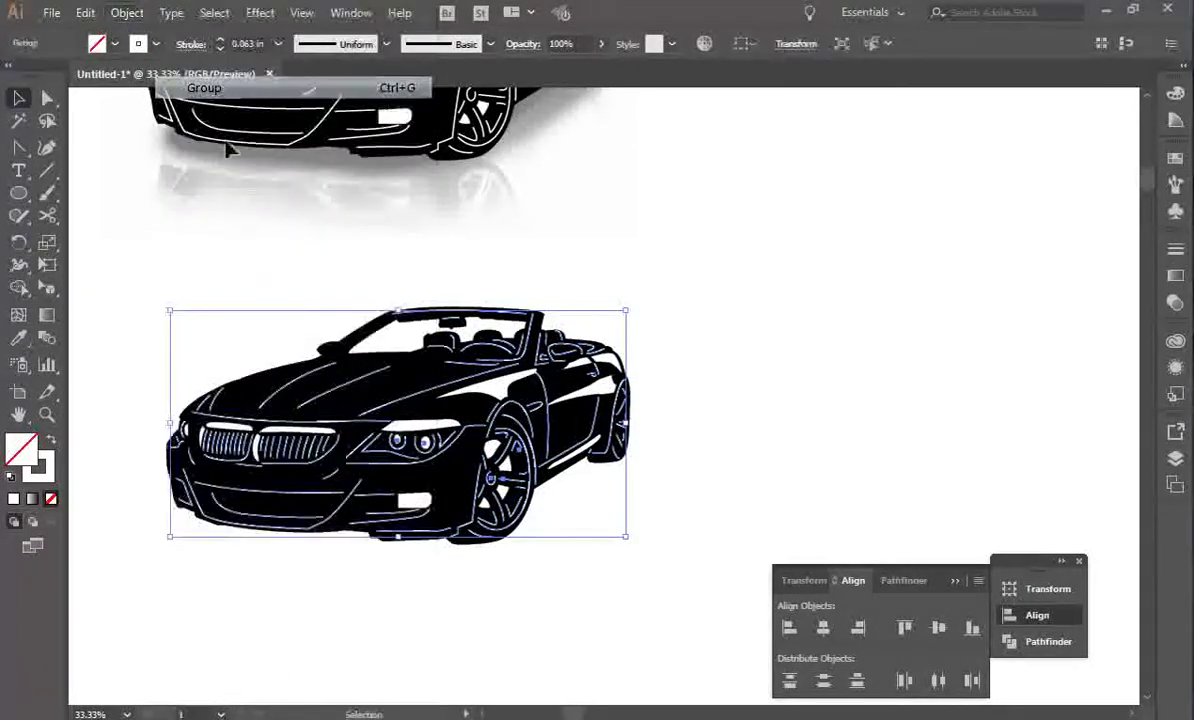
# Duplicate the whole copied car by copy and paste and place the duplicate to its right.
pyautogui.moveTo(127, 279); pyautogui.dragTo(706, 640)
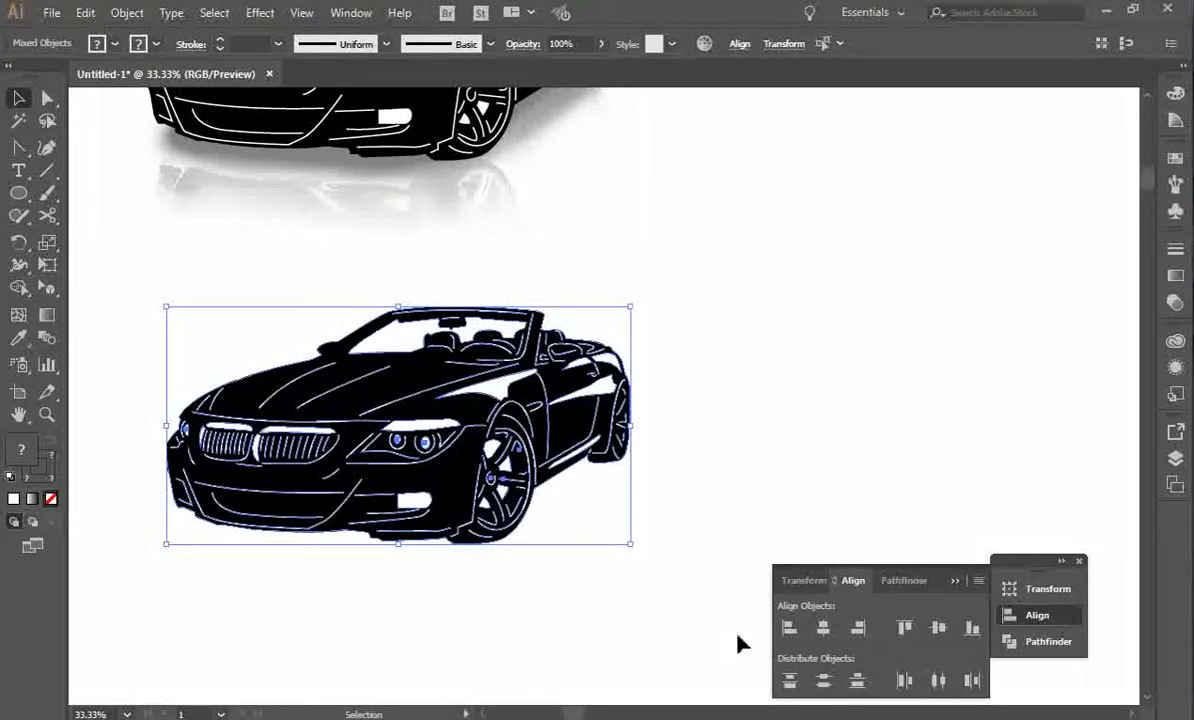
pyautogui.click(85, 13)
pyautogui.click(117, 112)
pyautogui.click(85, 13)
pyautogui.click(133, 140)
pyautogui.moveTo(455, 396); pyautogui.dragTo(762, 441)
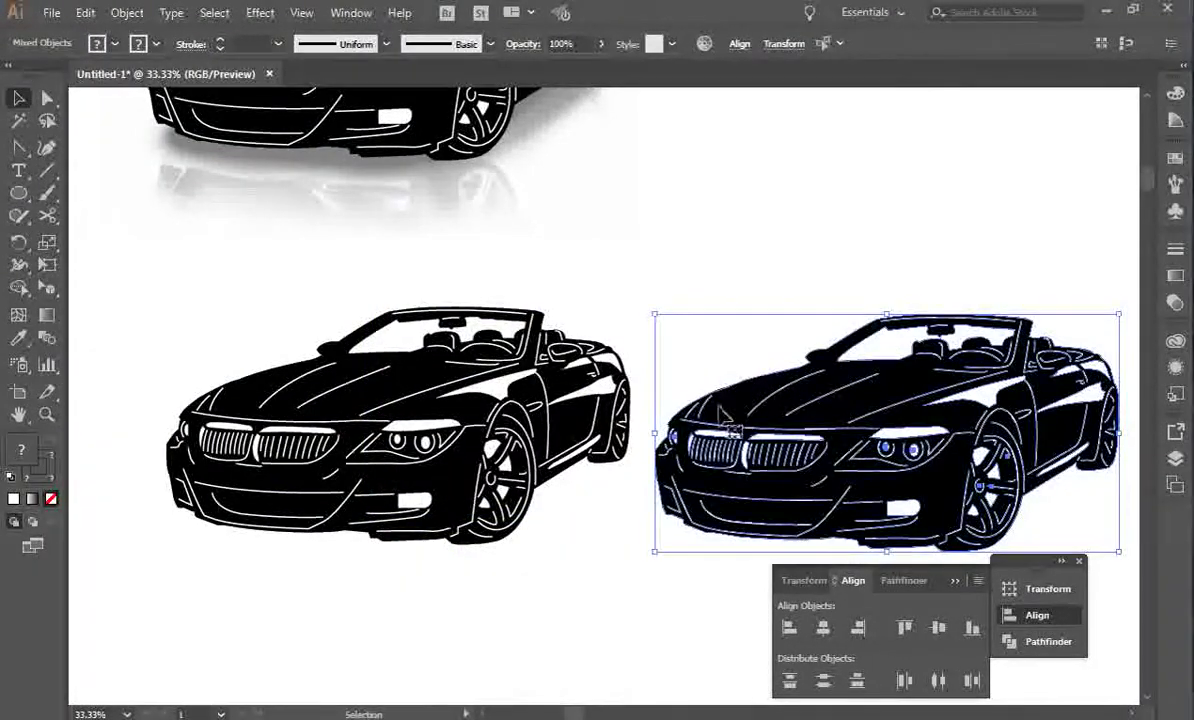
# Convert the grouped white lines of the right-hand car into filled shapes with Outline Stroke.
pyautogui.click(753, 355)
pyautogui.click(747, 391)
pyautogui.click(728, 400)
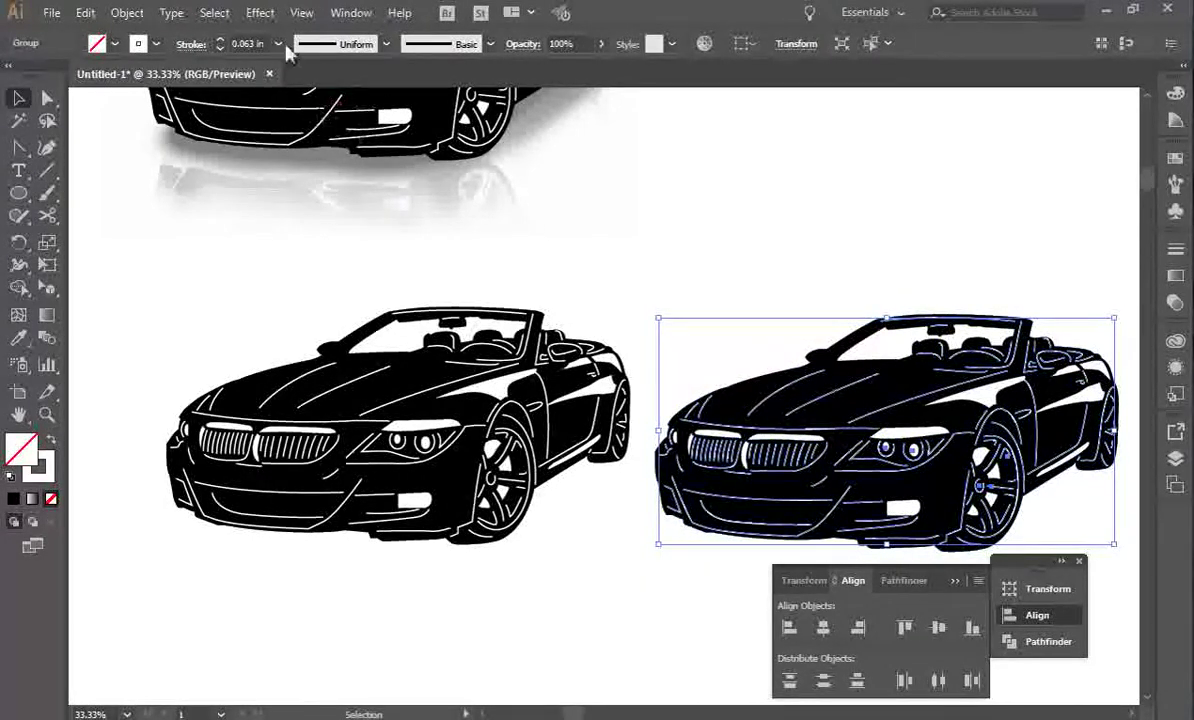
pyautogui.click(127, 13)
pyautogui.click(127, 13)
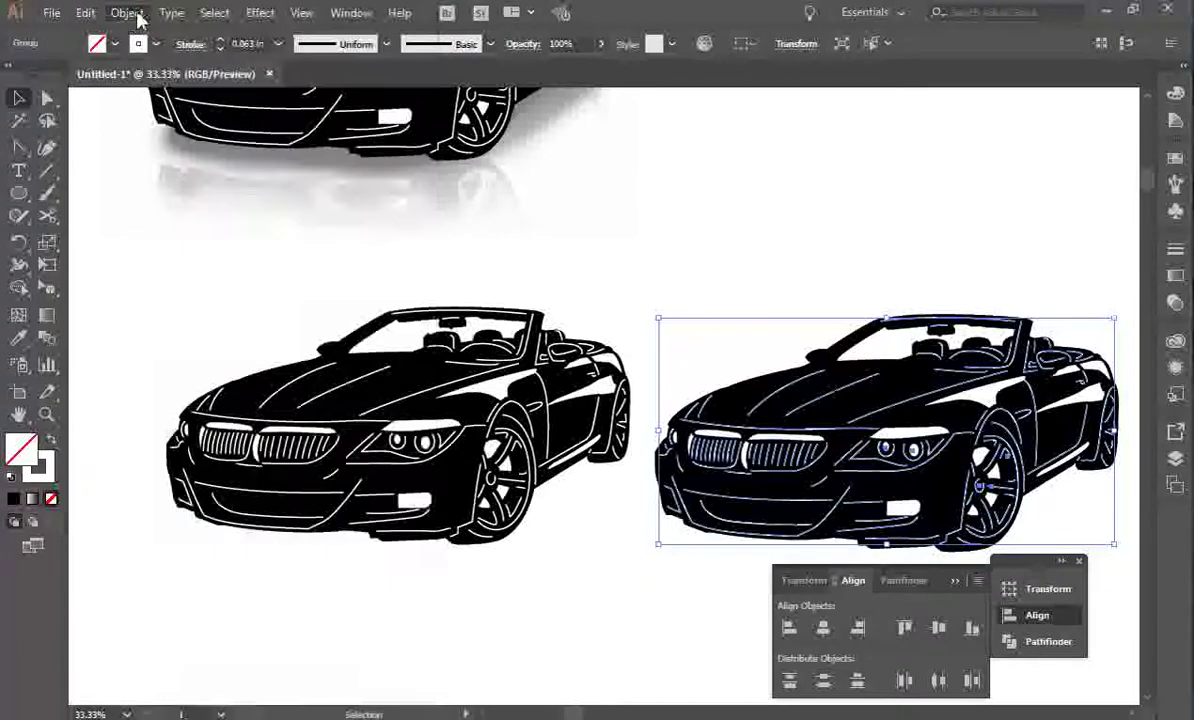
pyautogui.click(191, 44)
pyautogui.click(94, 92)
pyautogui.click(94, 117)
pyautogui.click(128, 15)
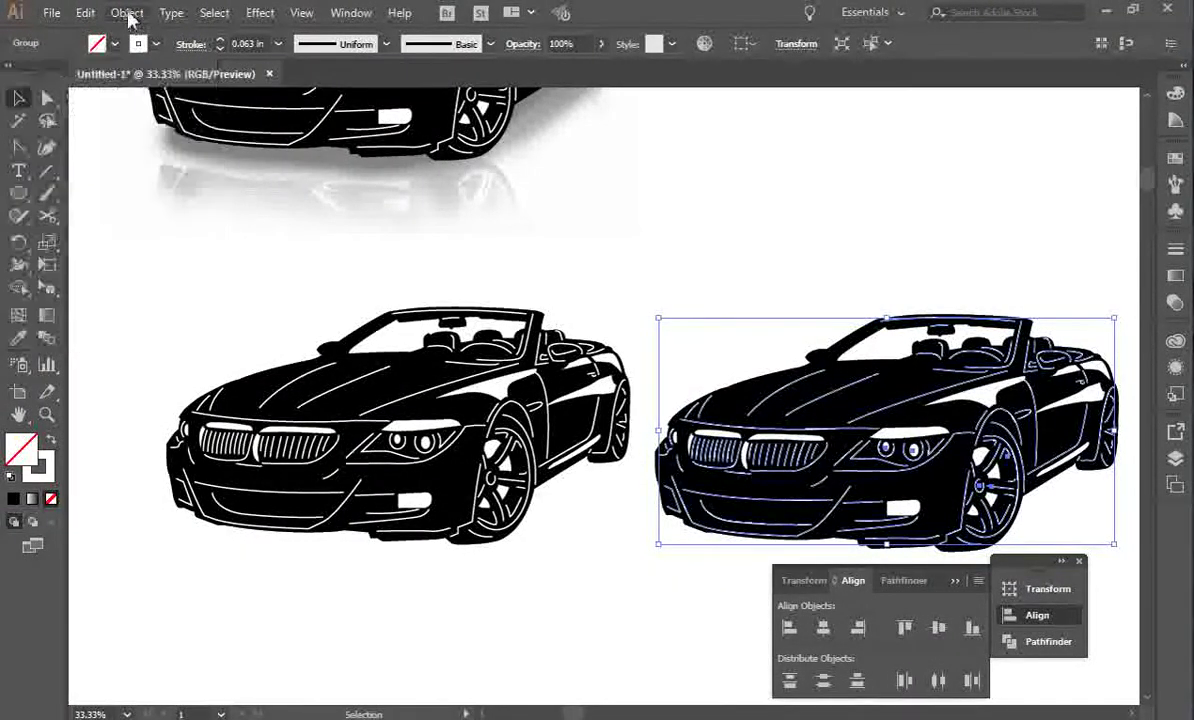
pyautogui.click(127, 13)
pyautogui.moveTo(367, 485)
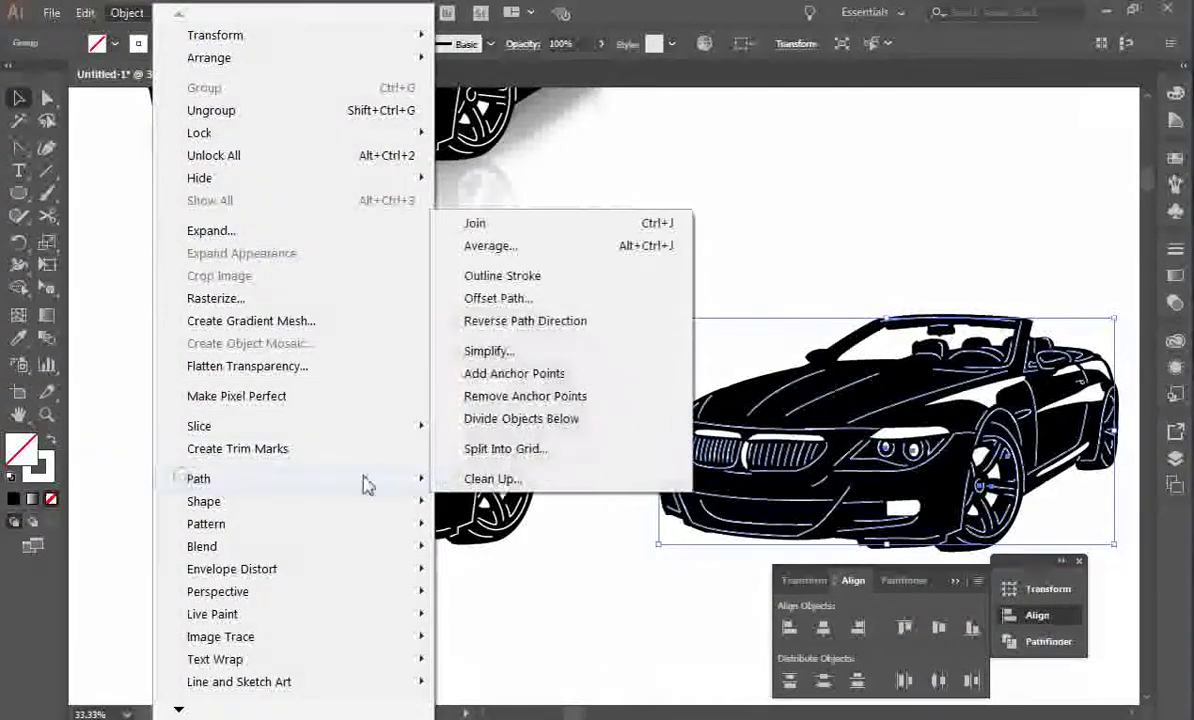
pyautogui.click(522, 276)
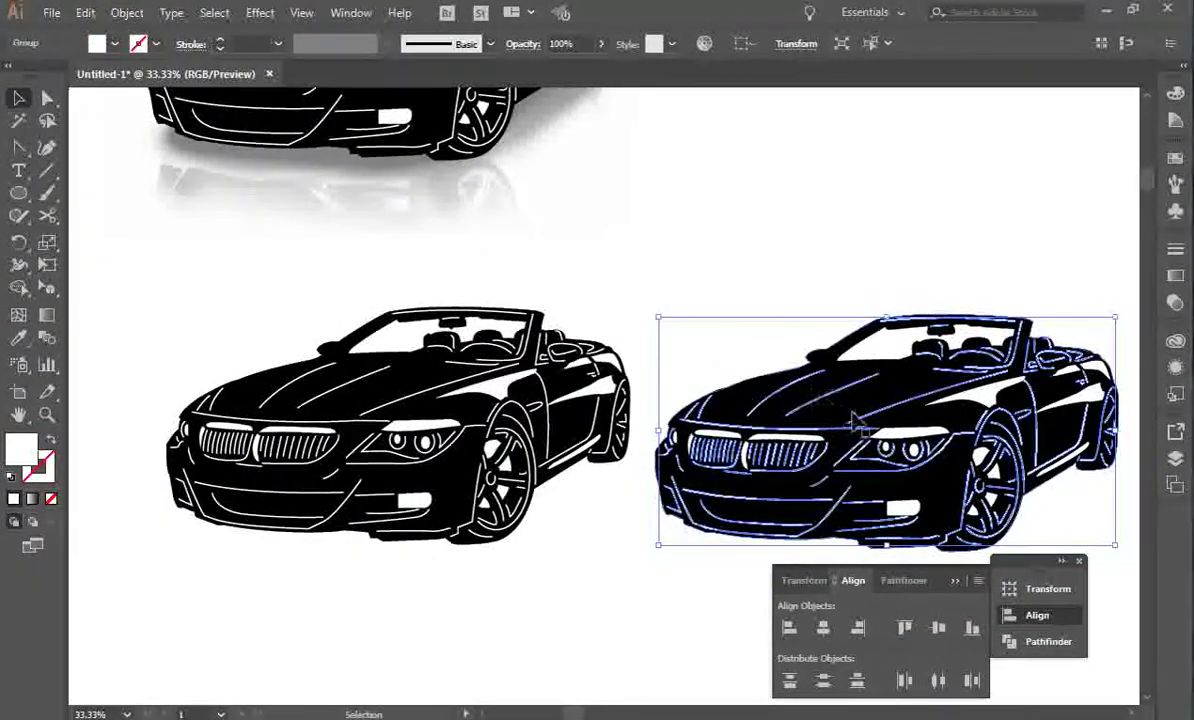
# Group the right-hand car's white shapes and subtract them from its black silhouette with Minus Front.
pyautogui.moveTo(656, 245); pyautogui.dragTo(978, 576)
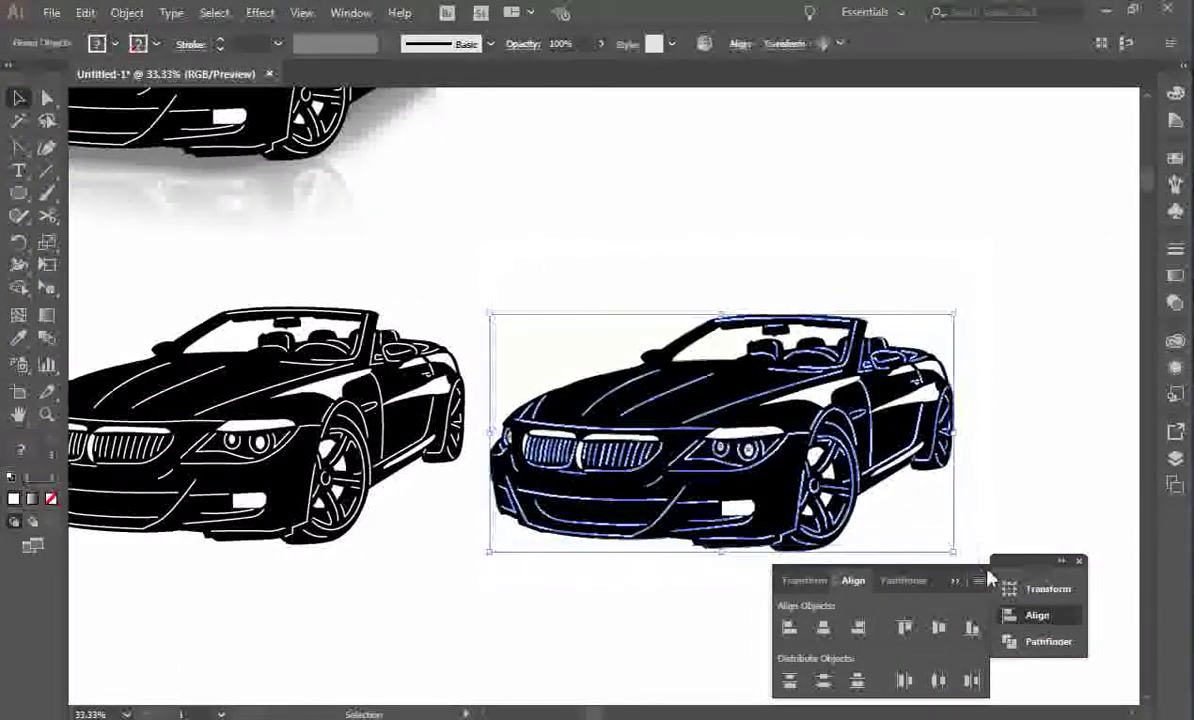
pyautogui.keyDown('shift'); pyautogui.click(668, 373); pyautogui.keyUp('shift')
pyautogui.hotkey('ctrl', 'g')
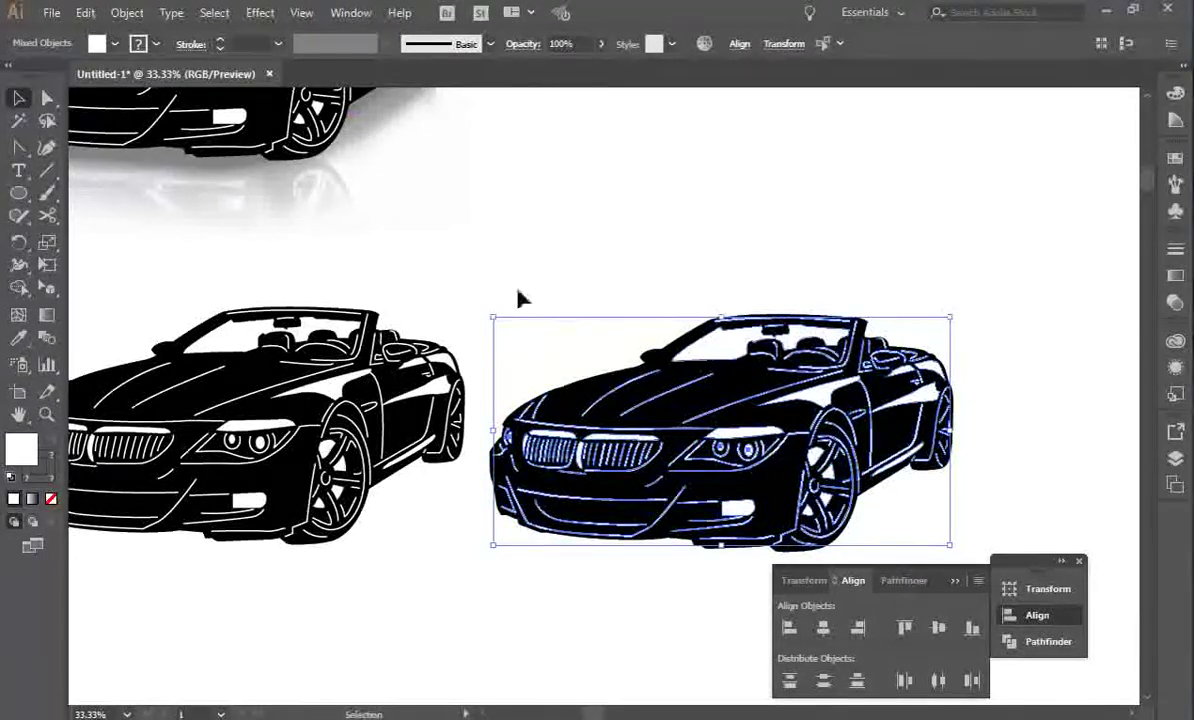
pyautogui.click(592, 400)
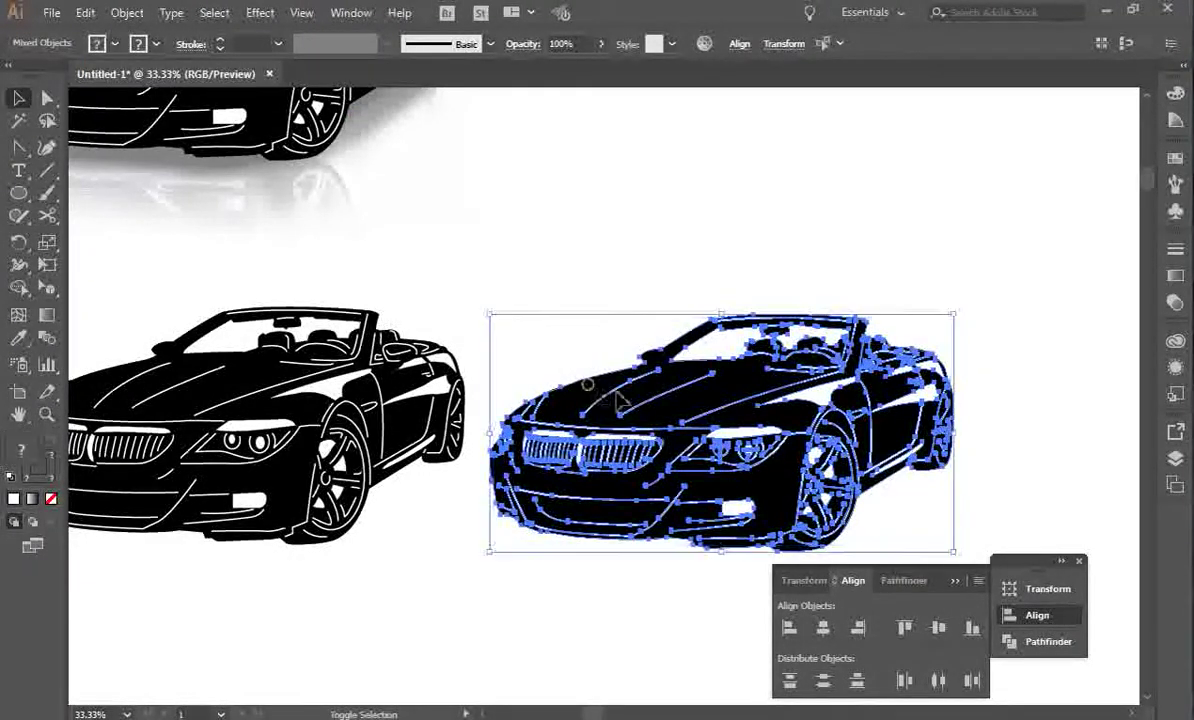
pyautogui.click(897, 581)
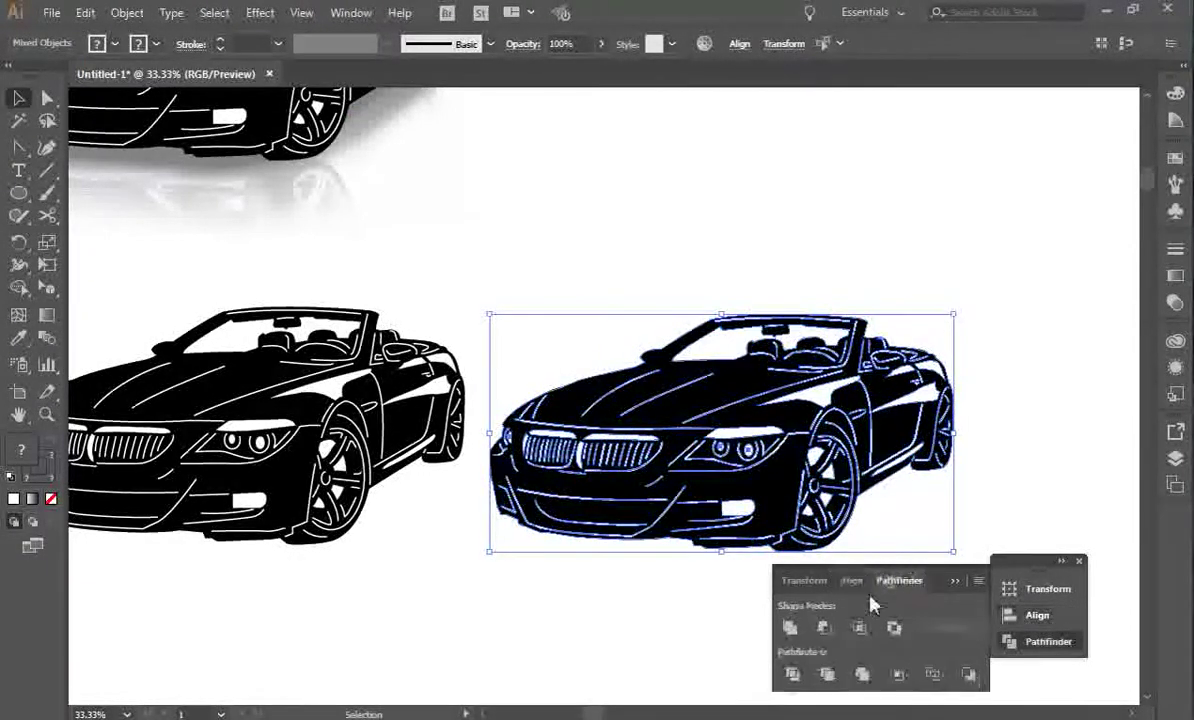
pyautogui.click(826, 628)
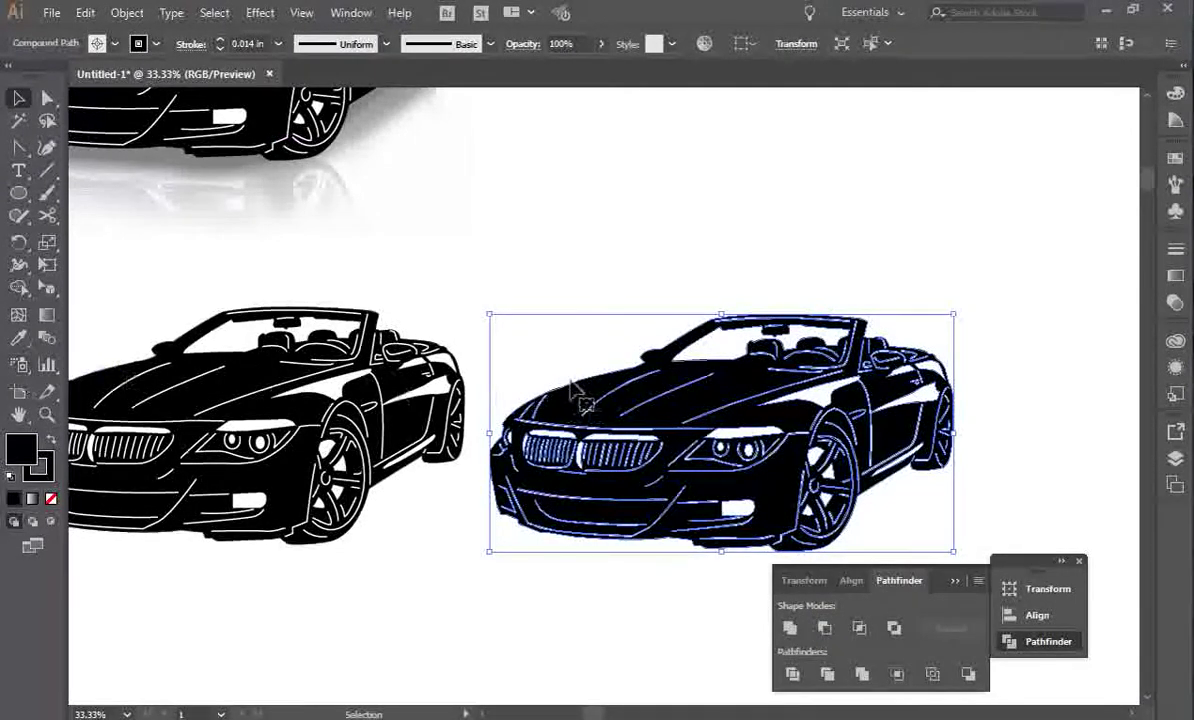
# Give the right-hand car no fill and a Registration-colored stroke with a weight of 0.001 in.
pyautogui.click(100, 46)
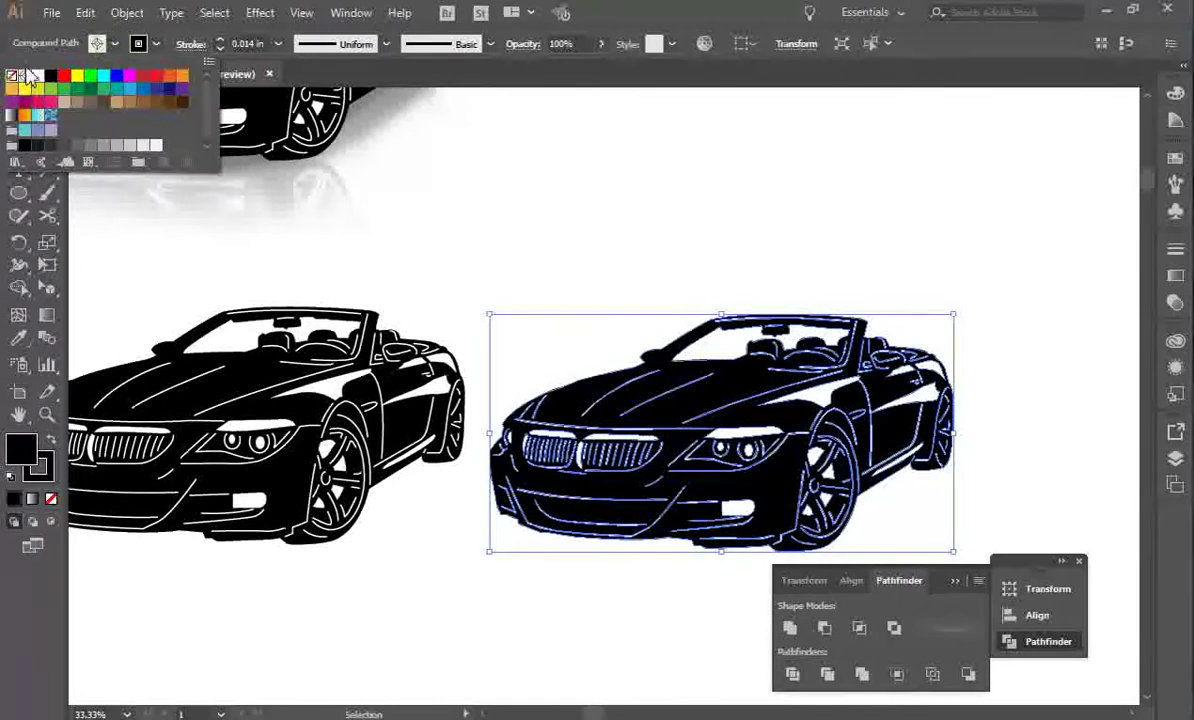
pyautogui.click(12, 72)
pyautogui.click(156, 46)
pyautogui.click(25, 78)
pyautogui.click(245, 43)
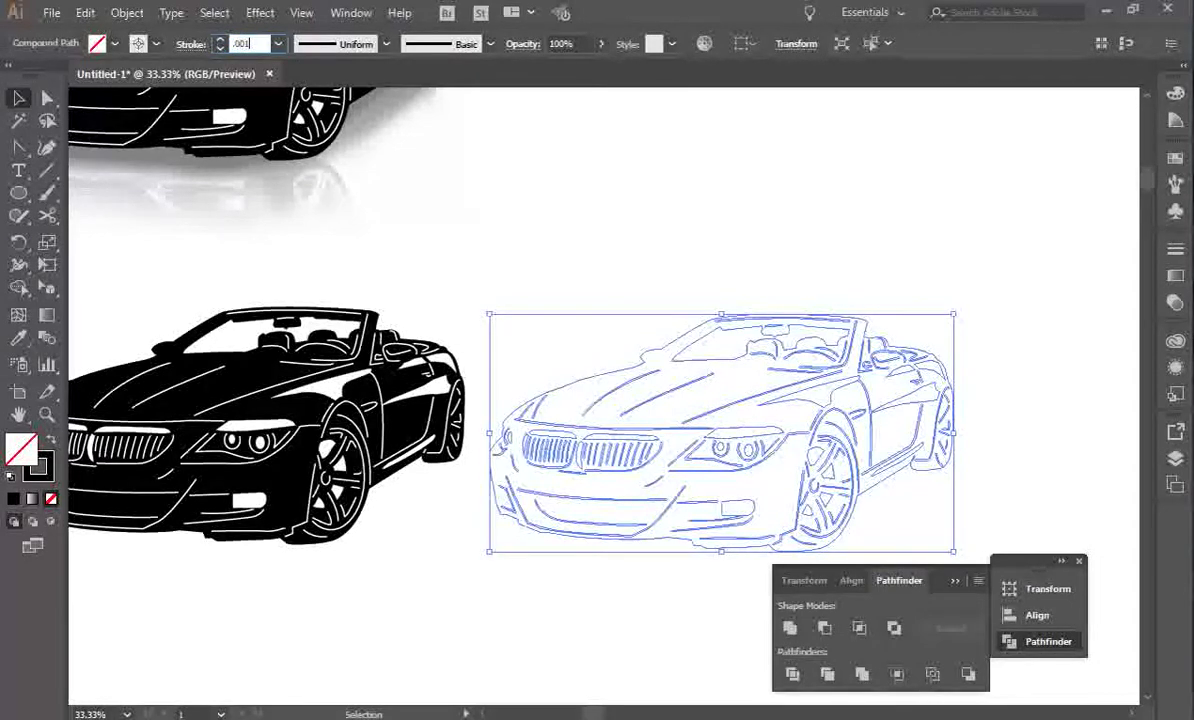
pyautogui.press('Return')
pyautogui.click(658, 291)
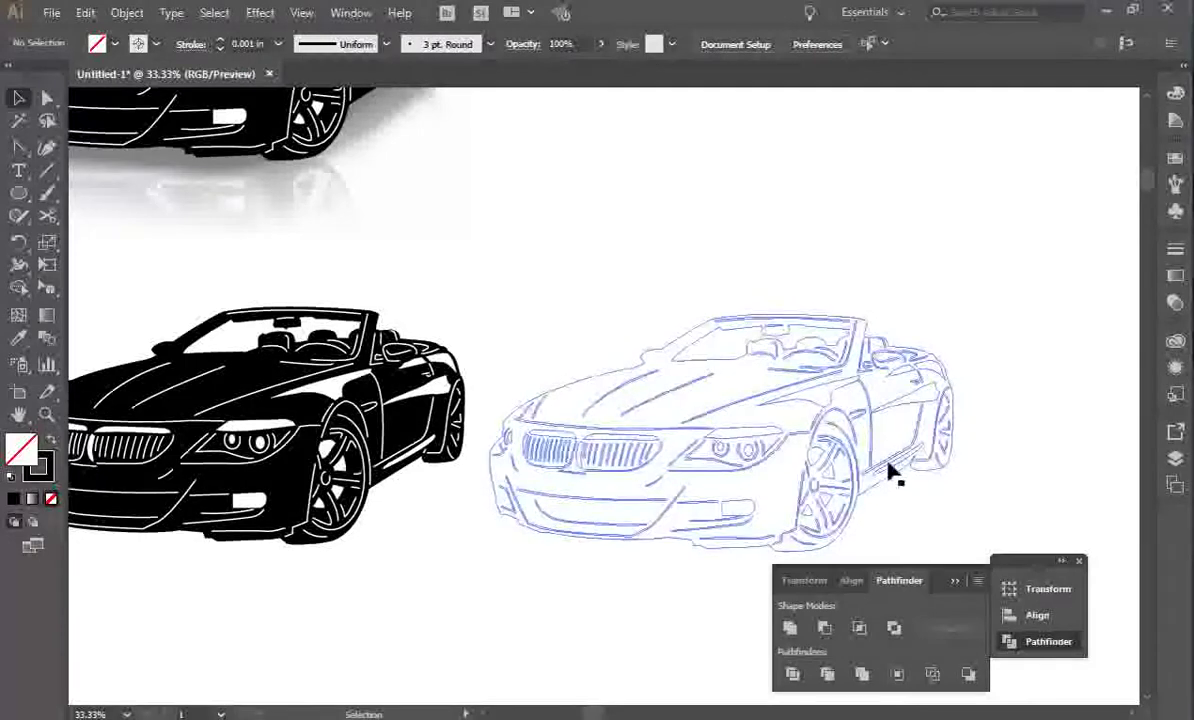
# Give the left-hand car copy no fill and a Registration-colored stroke of 0.001 in, then deselect it.
pyautogui.click(19, 414)
pyautogui.moveTo(229, 359); pyautogui.dragTo(453, 355)
pyautogui.click(19, 98)
pyautogui.moveTo(172, 243); pyautogui.dragTo(703, 613)
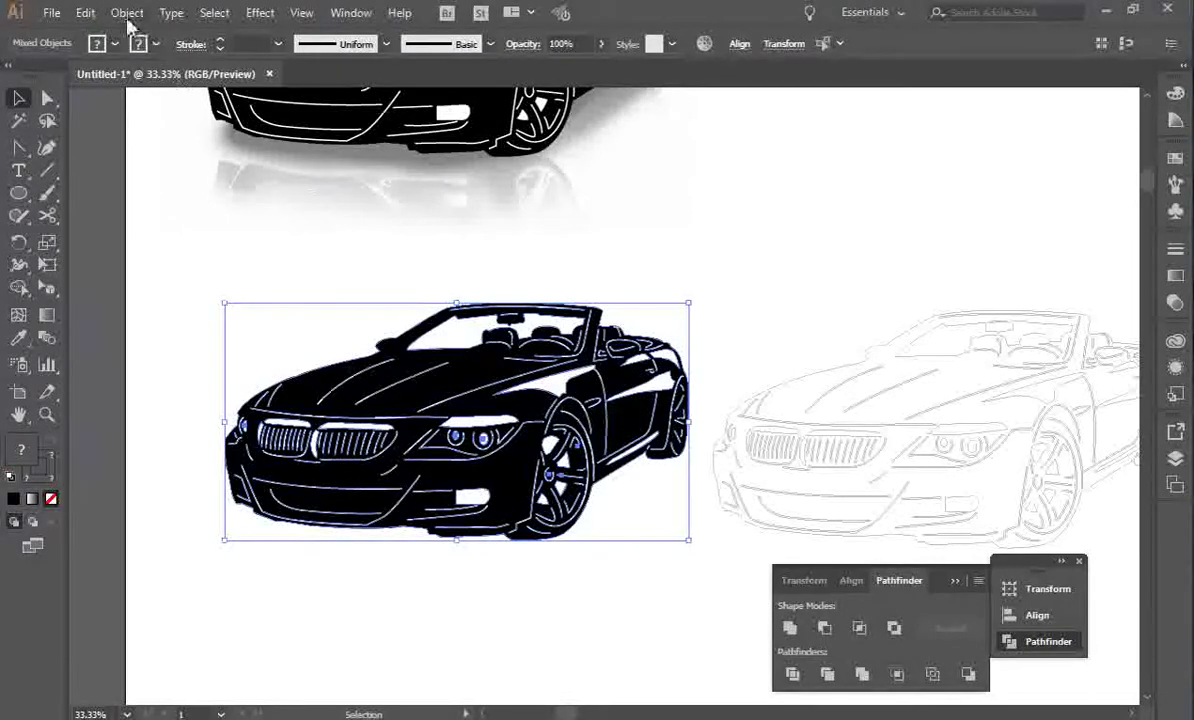
pyautogui.click(115, 44)
pyautogui.click(12, 74)
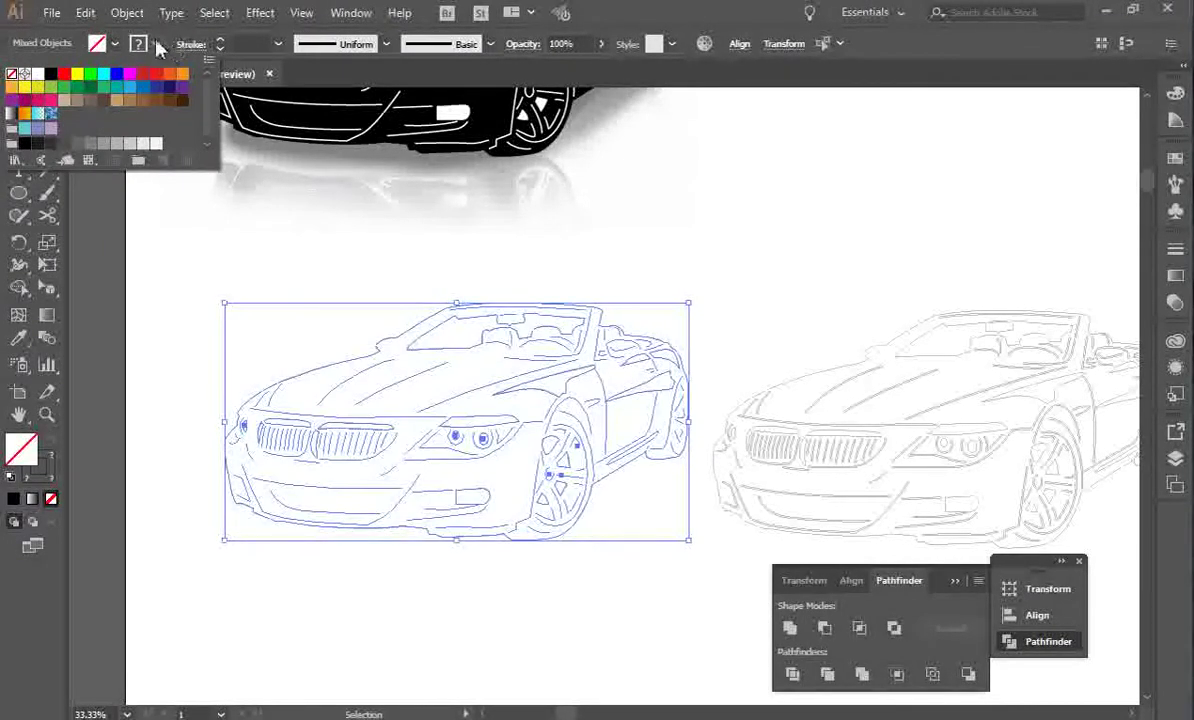
pyautogui.click(156, 44)
pyautogui.click(26, 76)
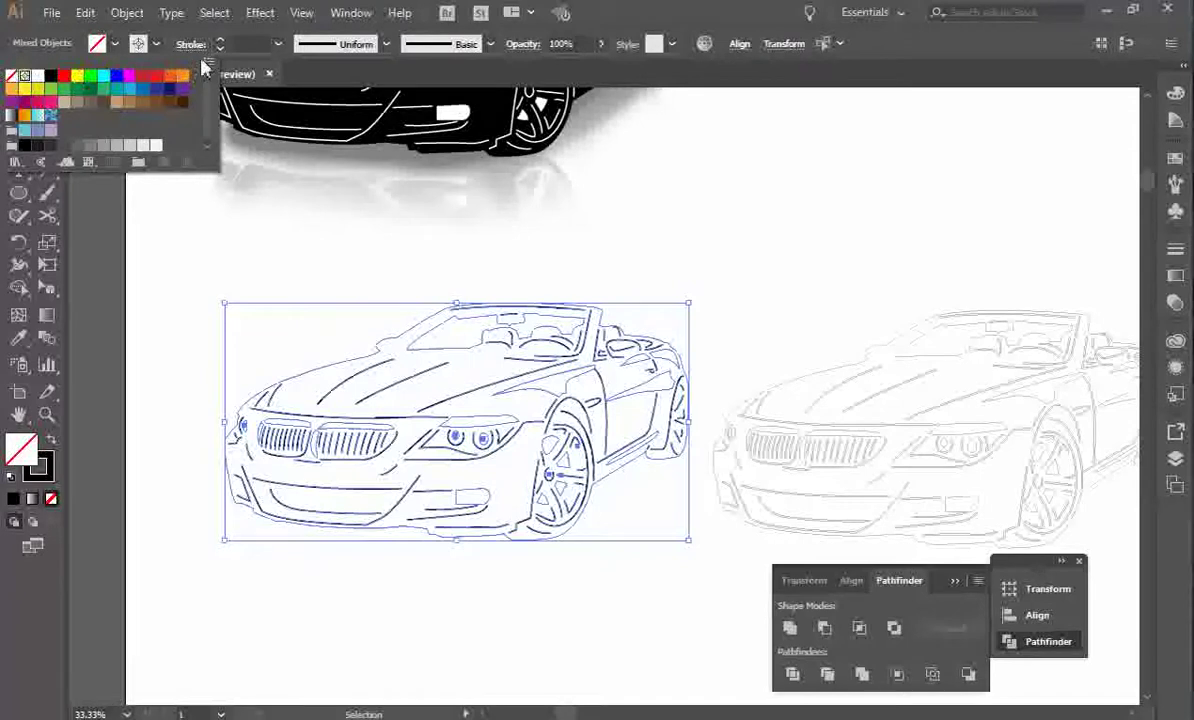
pyautogui.click(236, 44)
pyautogui.click(263, 44)
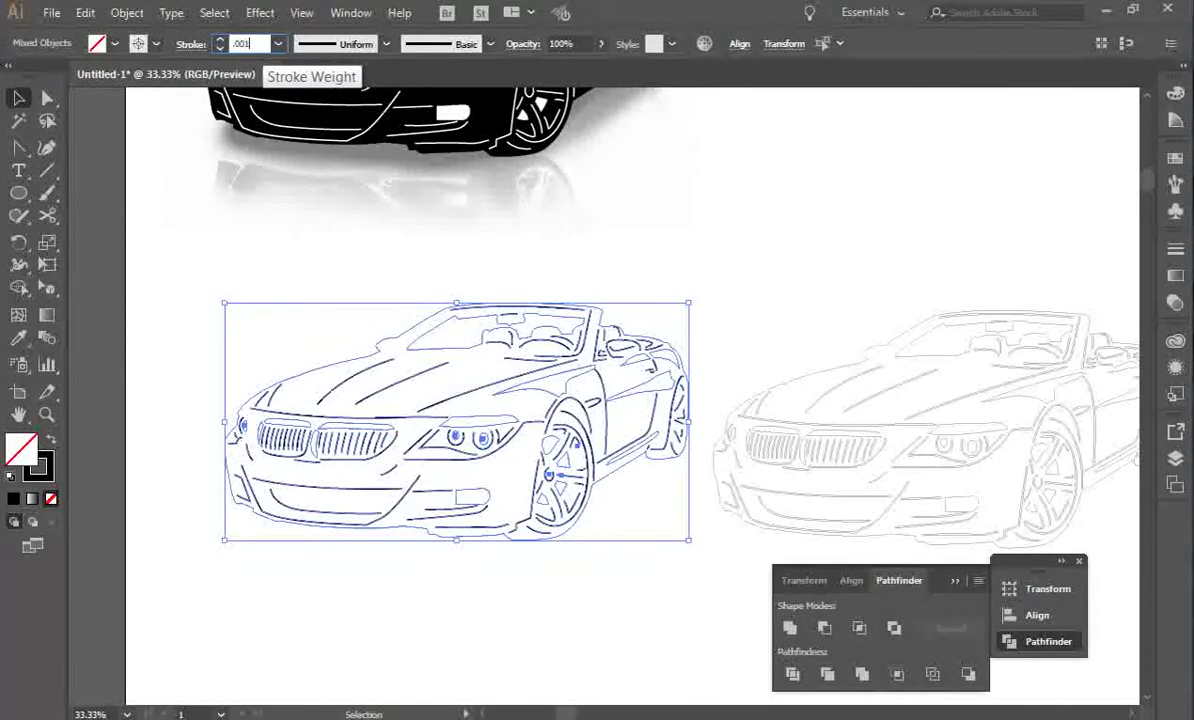
pyautogui.press('Return')
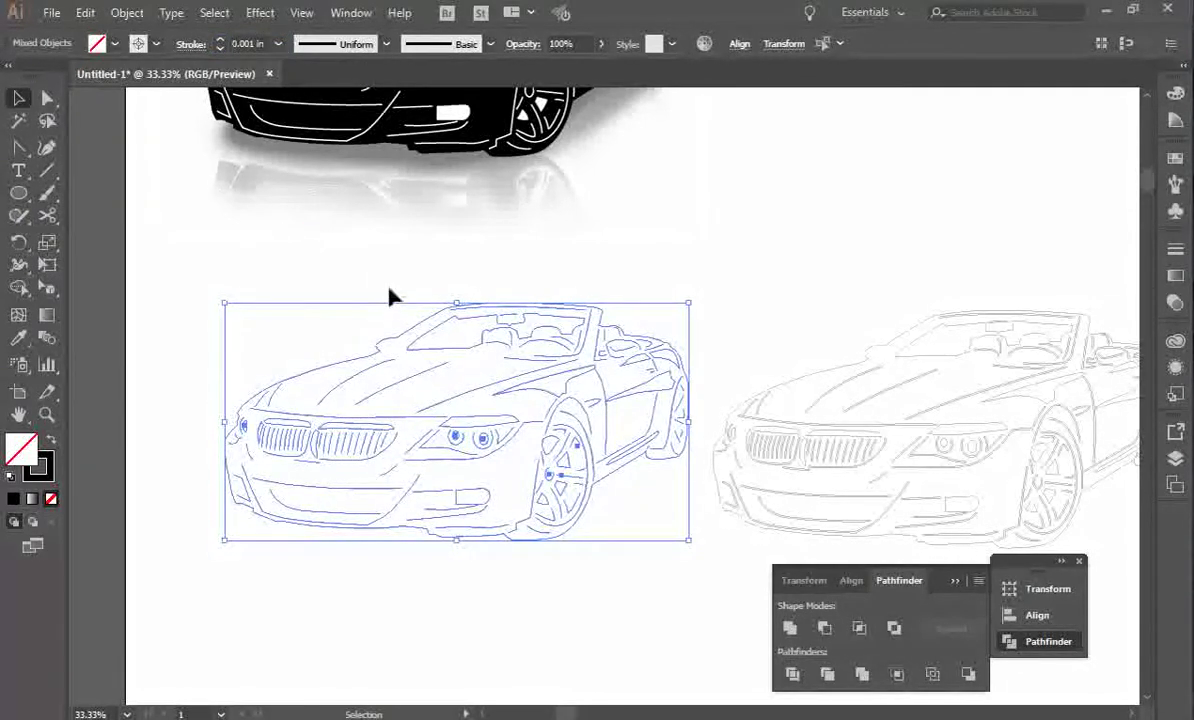
pyautogui.click(389, 278)
# Select both the left and right outlined cars together and ungroup them.
pyautogui.click(19, 413)
pyautogui.moveTo(453, 466); pyautogui.dragTo(316, 402)
pyautogui.press('v')
pyautogui.moveTo(104, 203); pyautogui.dragTo(581, 530)
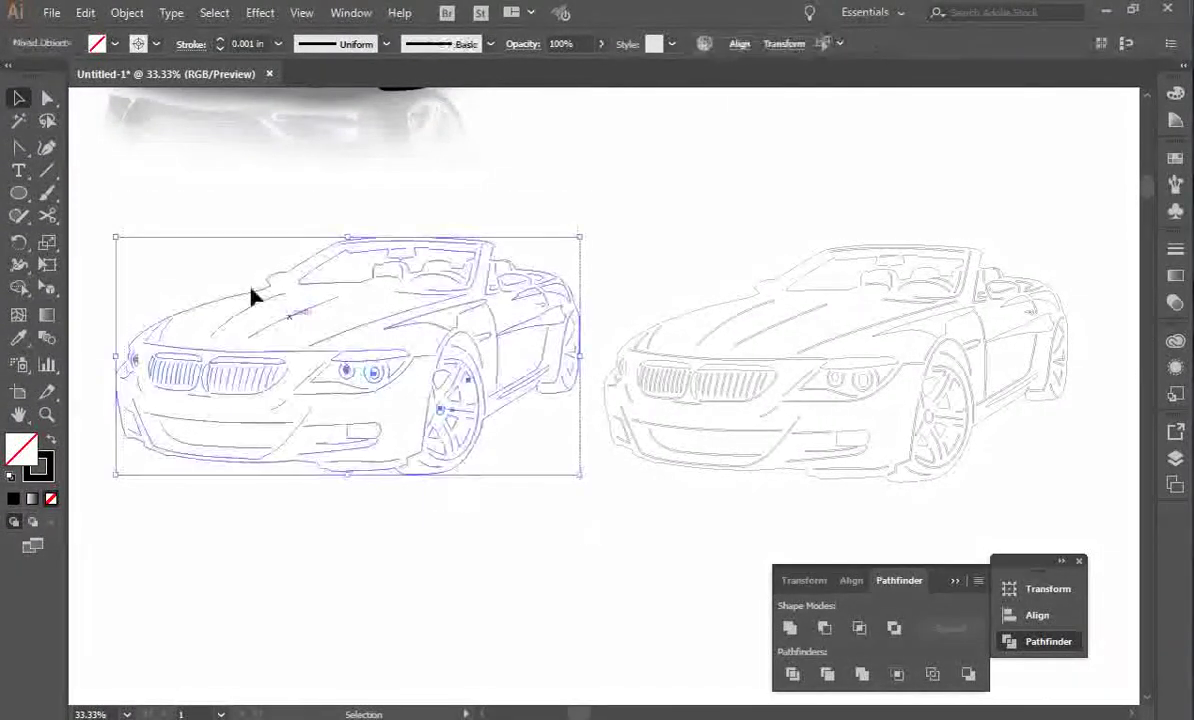
pyautogui.moveTo(603, 196); pyautogui.dragTo(1120, 528)
pyautogui.moveTo(88, 181); pyautogui.dragTo(1133, 595)
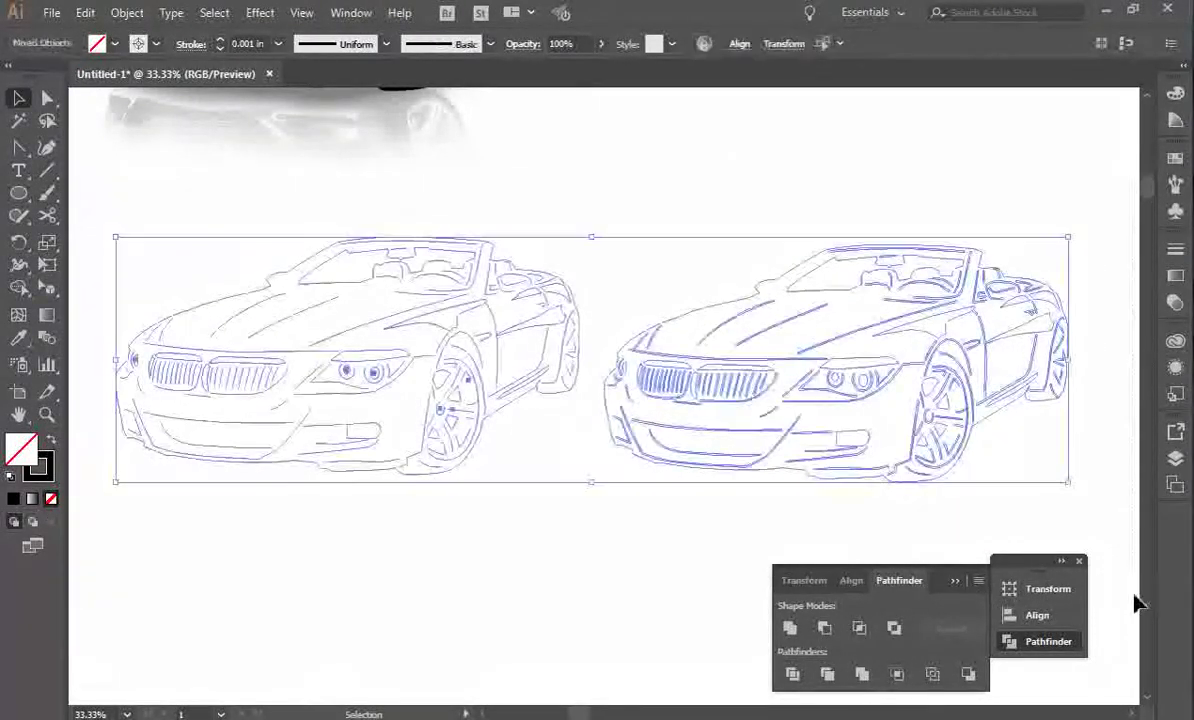
pyautogui.click(128, 14)
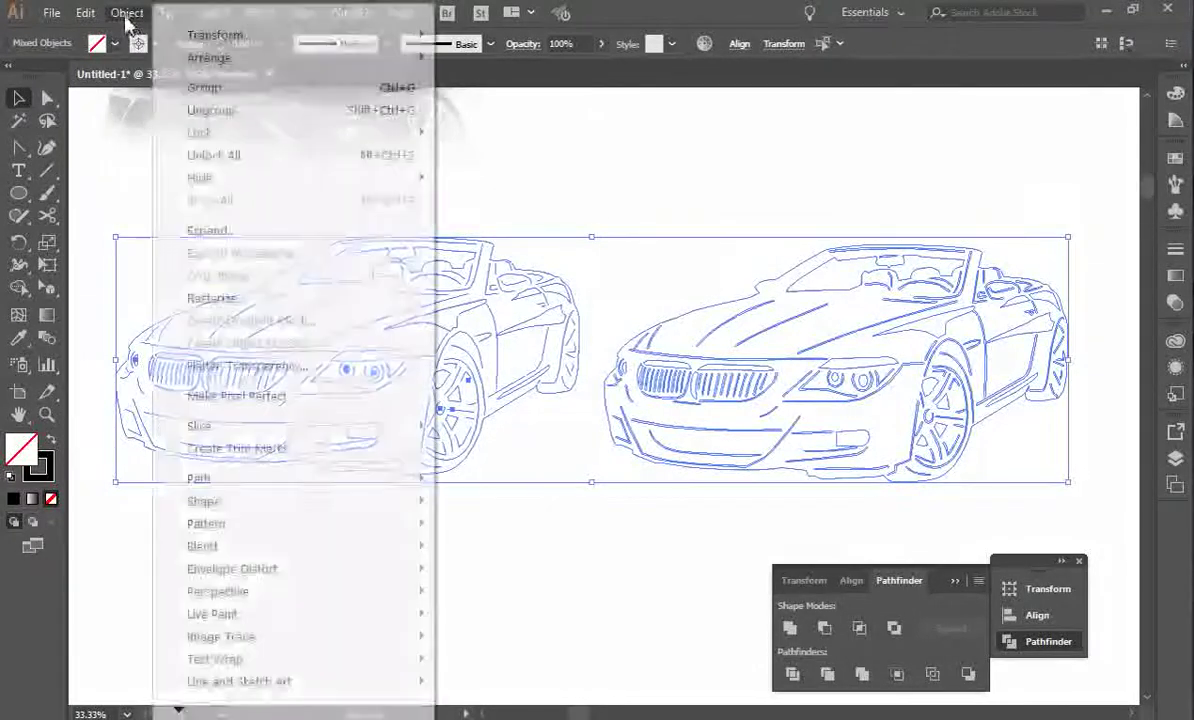
pyautogui.click(200, 110)
pyautogui.click(140, 14)
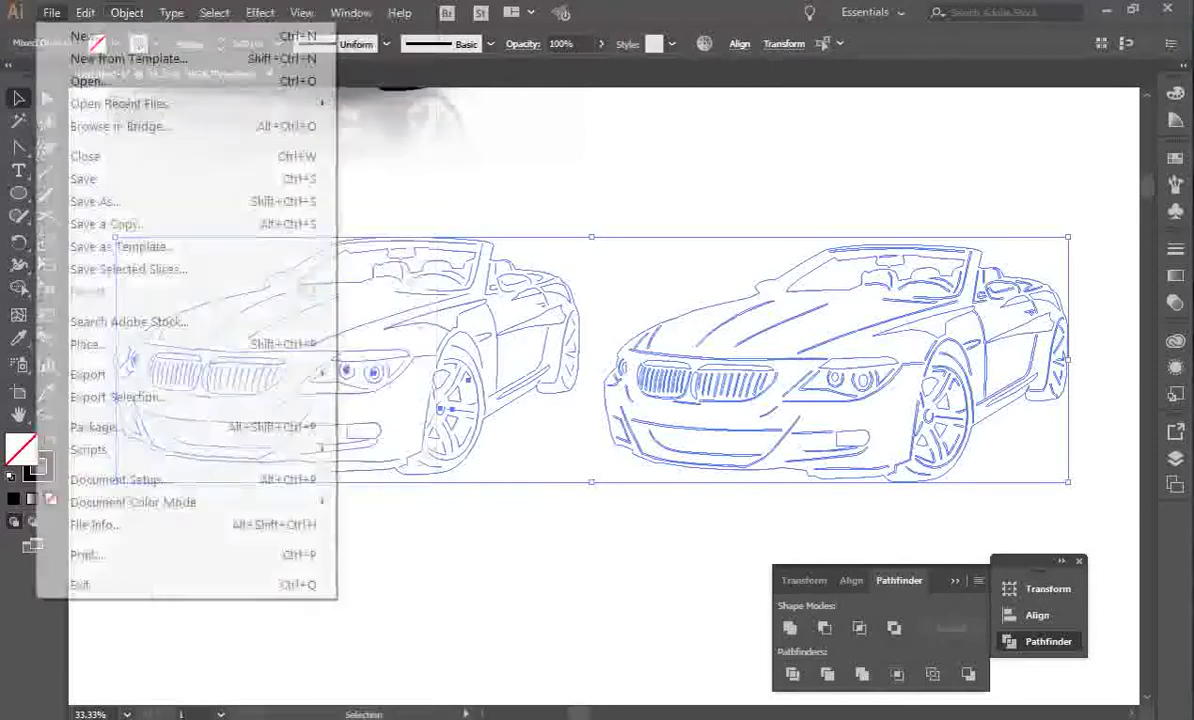
# Export the artwork as an AutoCAD Interchange File (DXF) named Advanced Car.
pyautogui.click(48, 15)
pyautogui.click(55, 14)
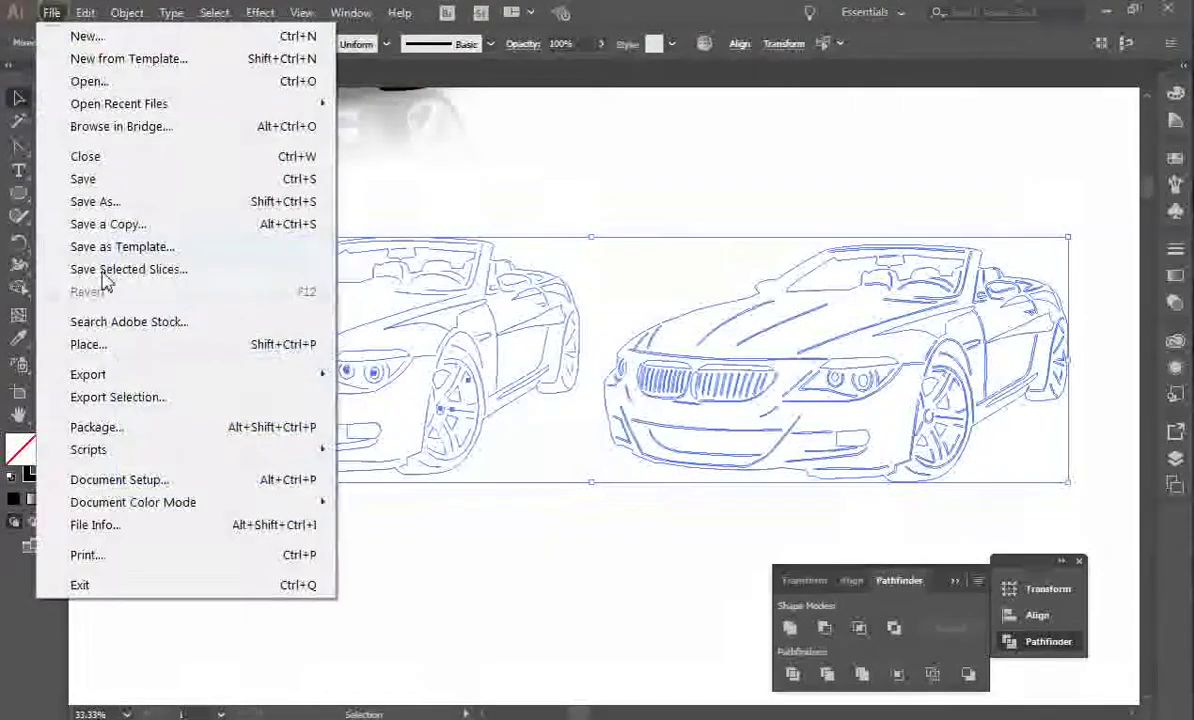
pyautogui.moveTo(93, 376)
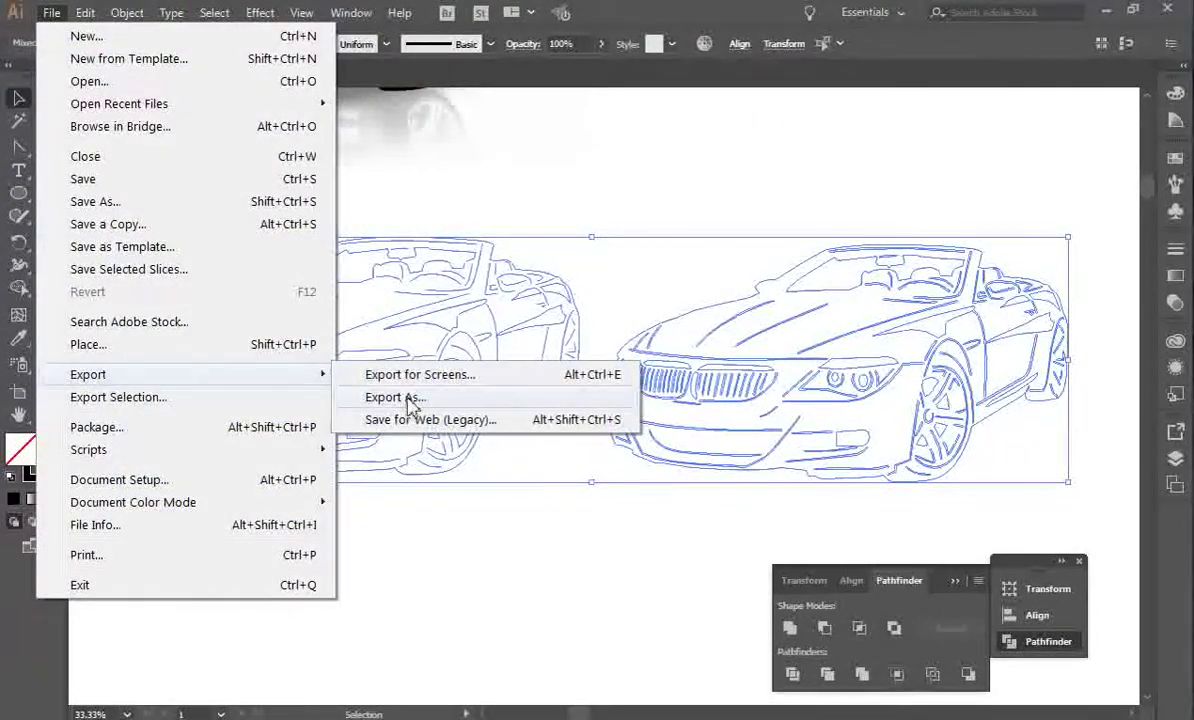
pyautogui.click(395, 397)
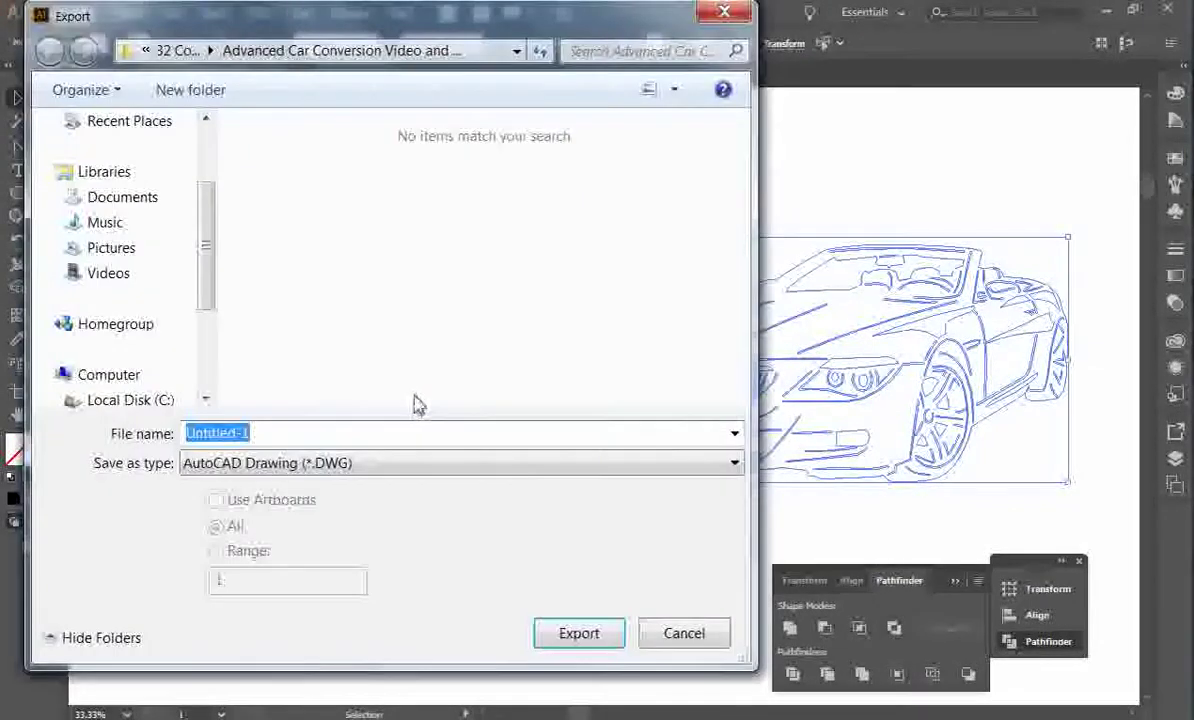
pyautogui.click(739, 468)
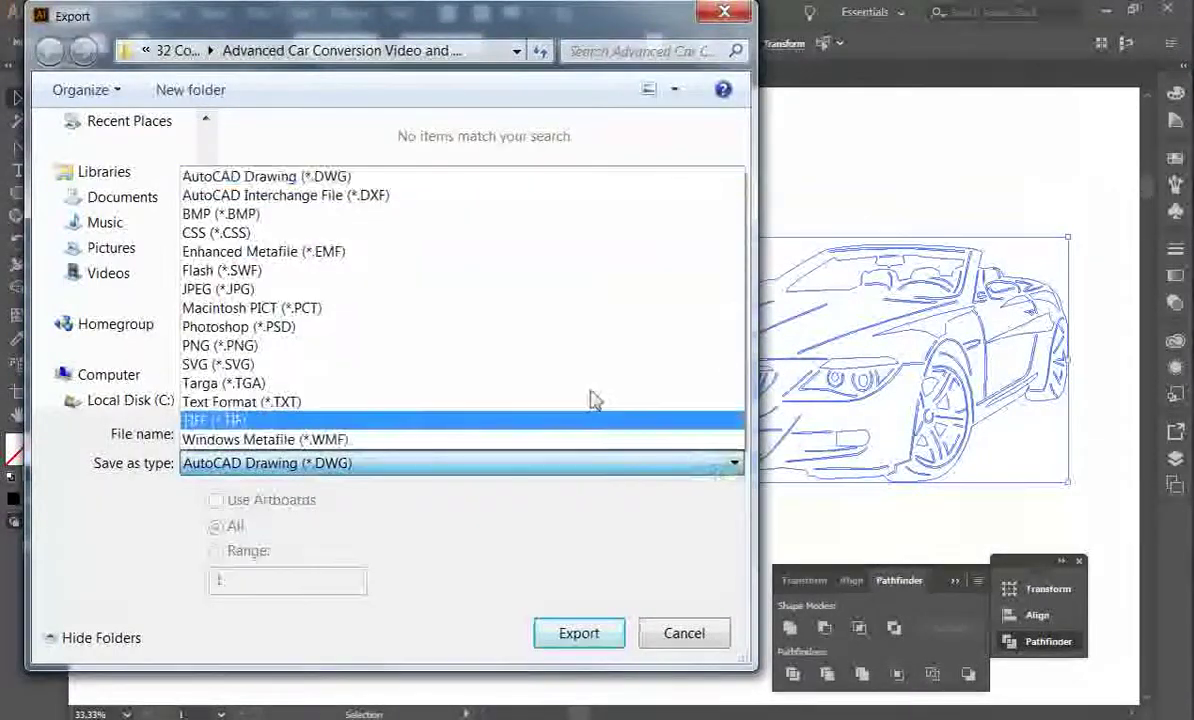
pyautogui.click(356, 197)
pyautogui.doubleClick(264, 434)
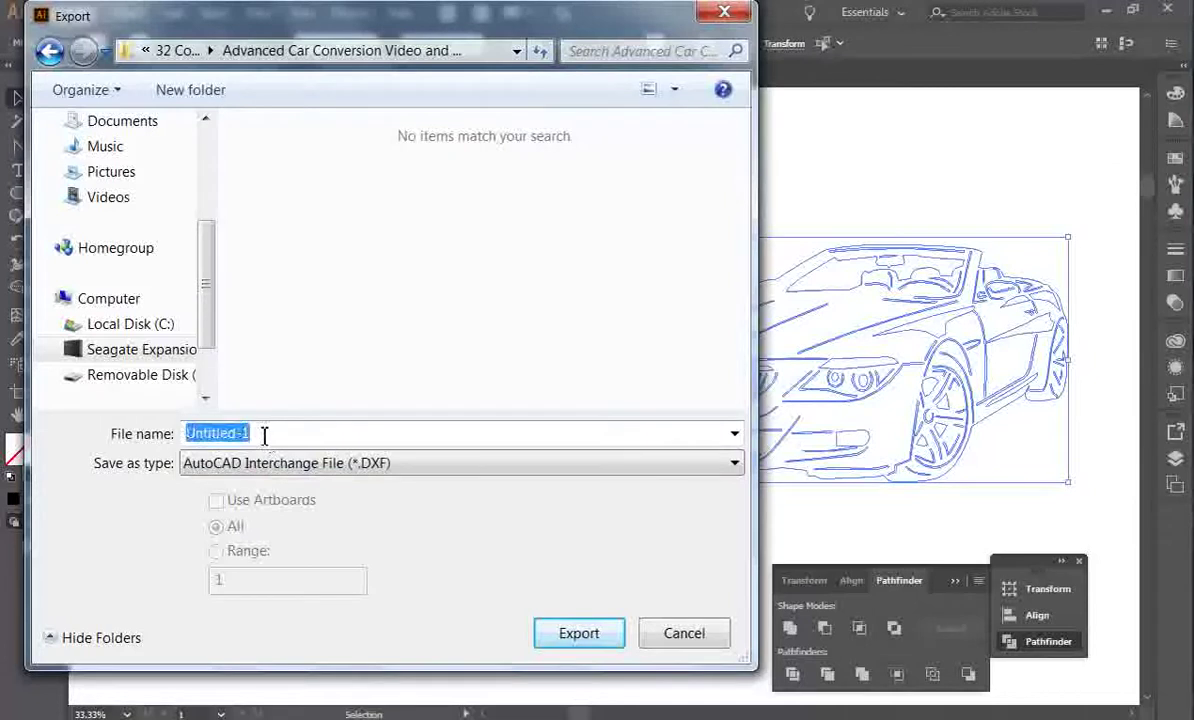
pyautogui.write('Advanced Car')
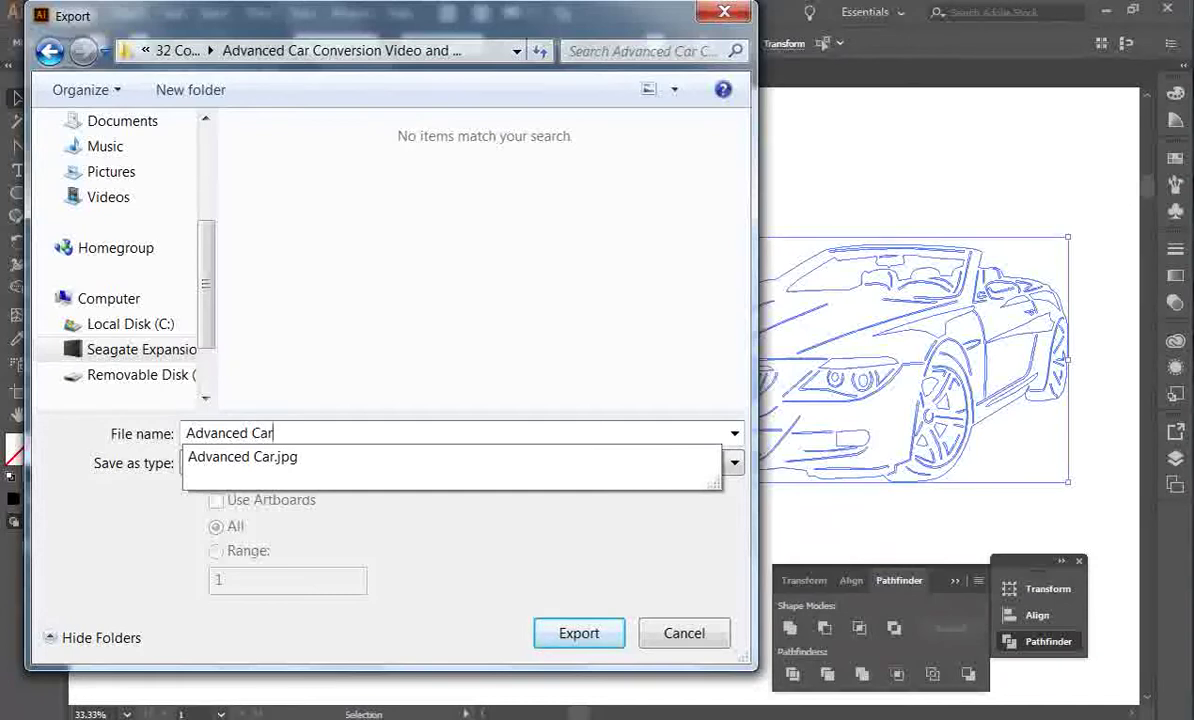
pyautogui.click(579, 634)
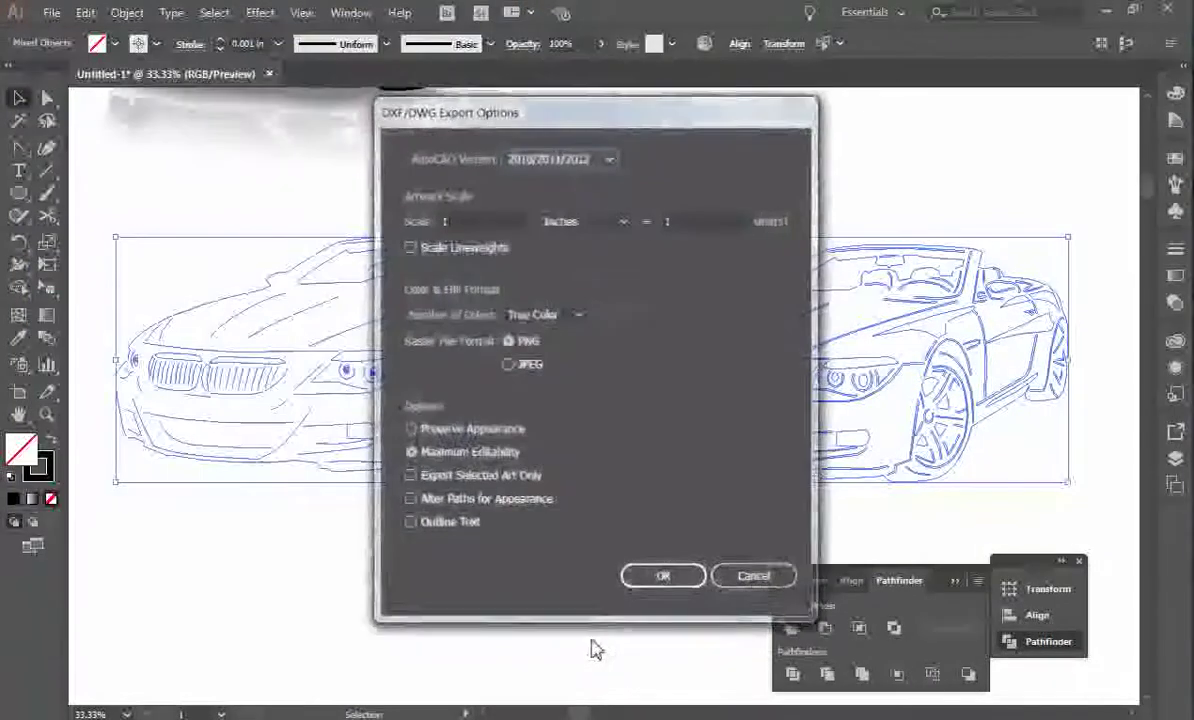
# Set the DXF export options to AutoCAD version 2000/LT2000, 8 colors and JPEG raster format, and complete the export.
pyautogui.click(611, 157)
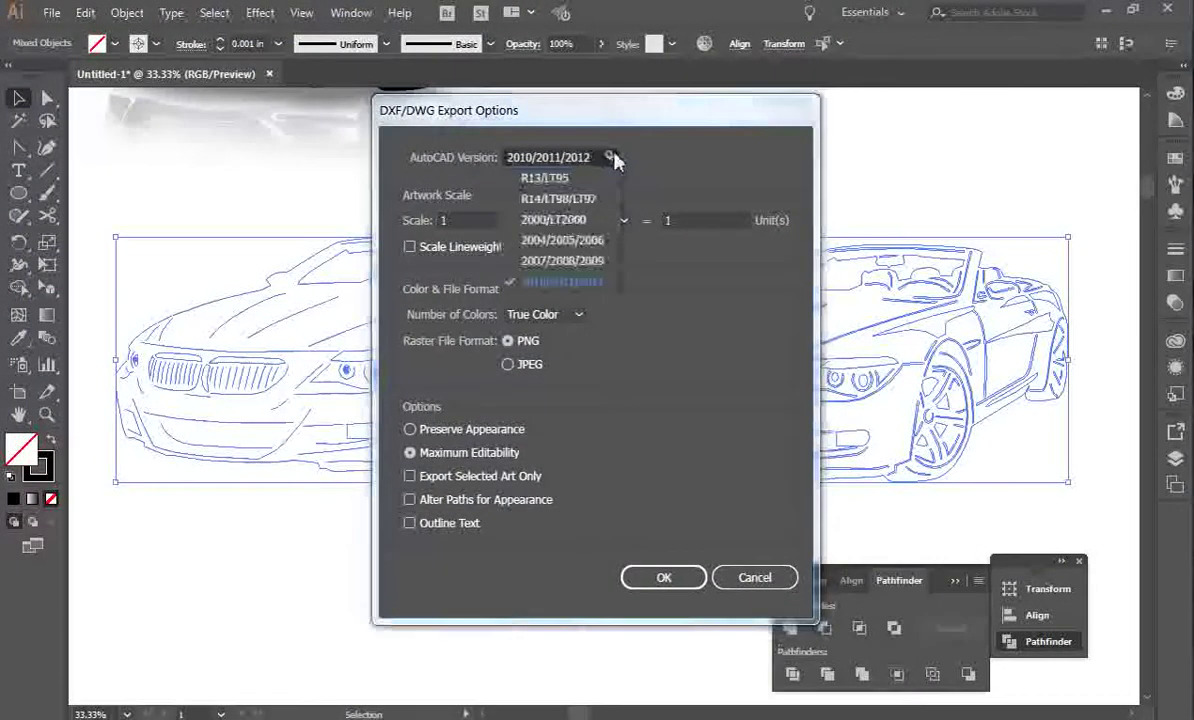
pyautogui.click(552, 223)
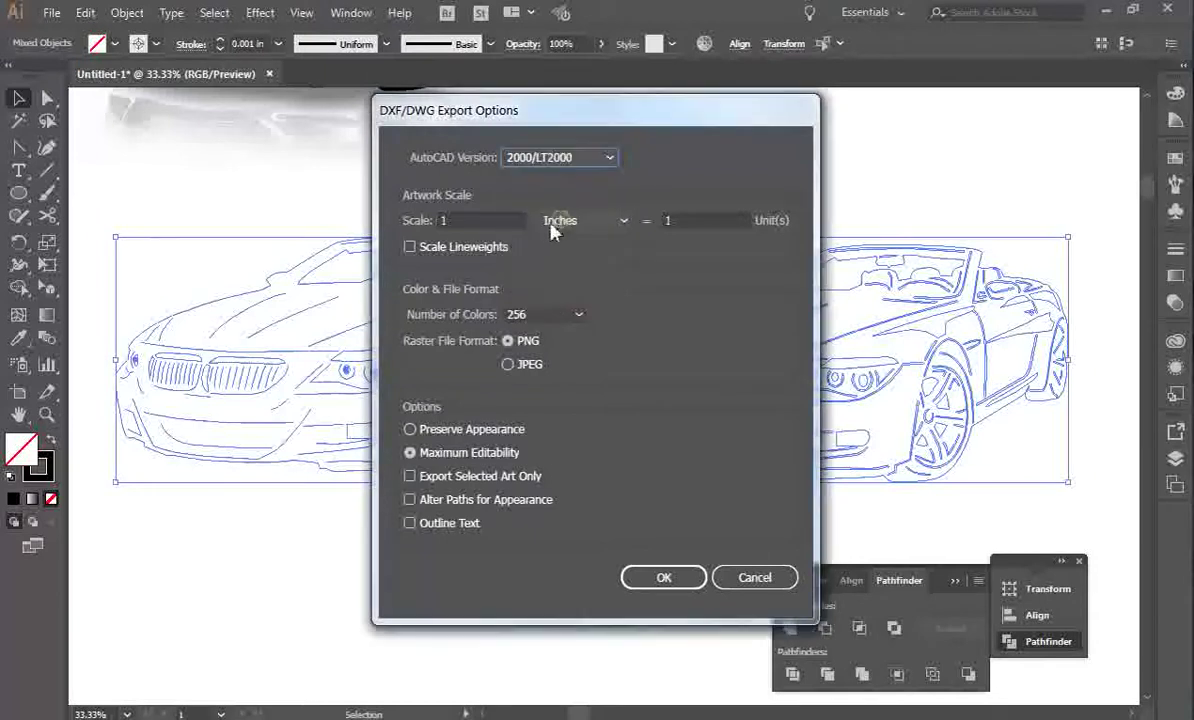
pyautogui.click(563, 316)
pyautogui.click(532, 333)
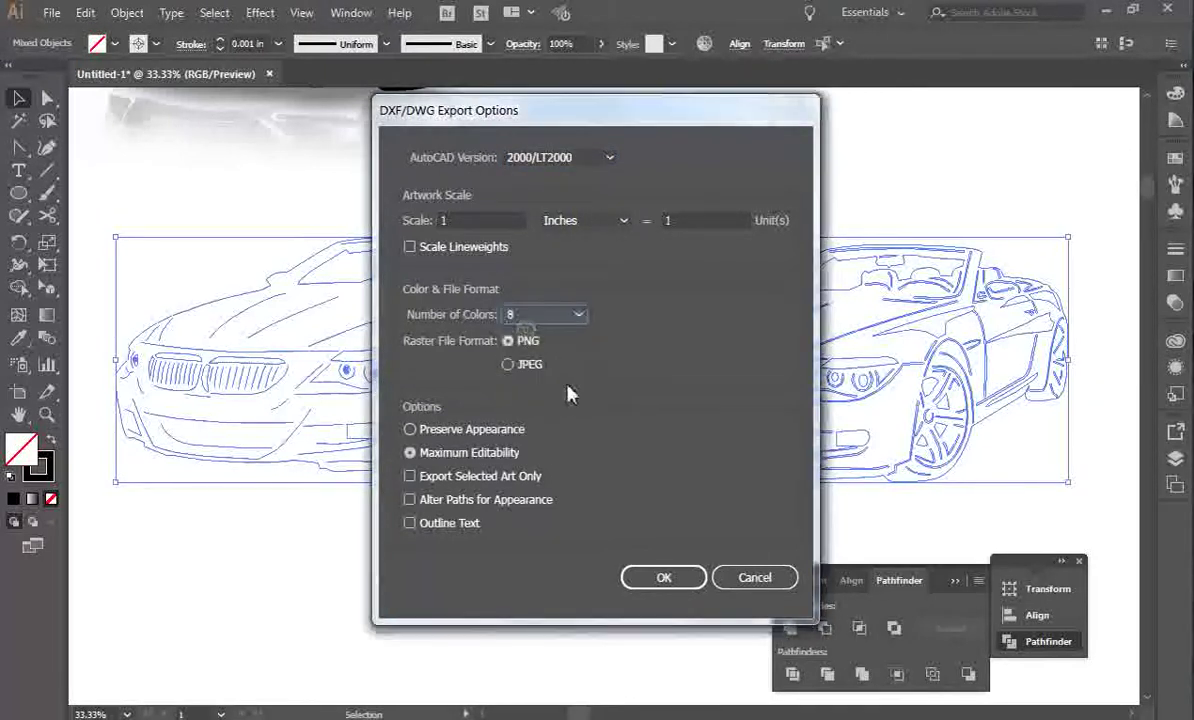
pyautogui.click(508, 364)
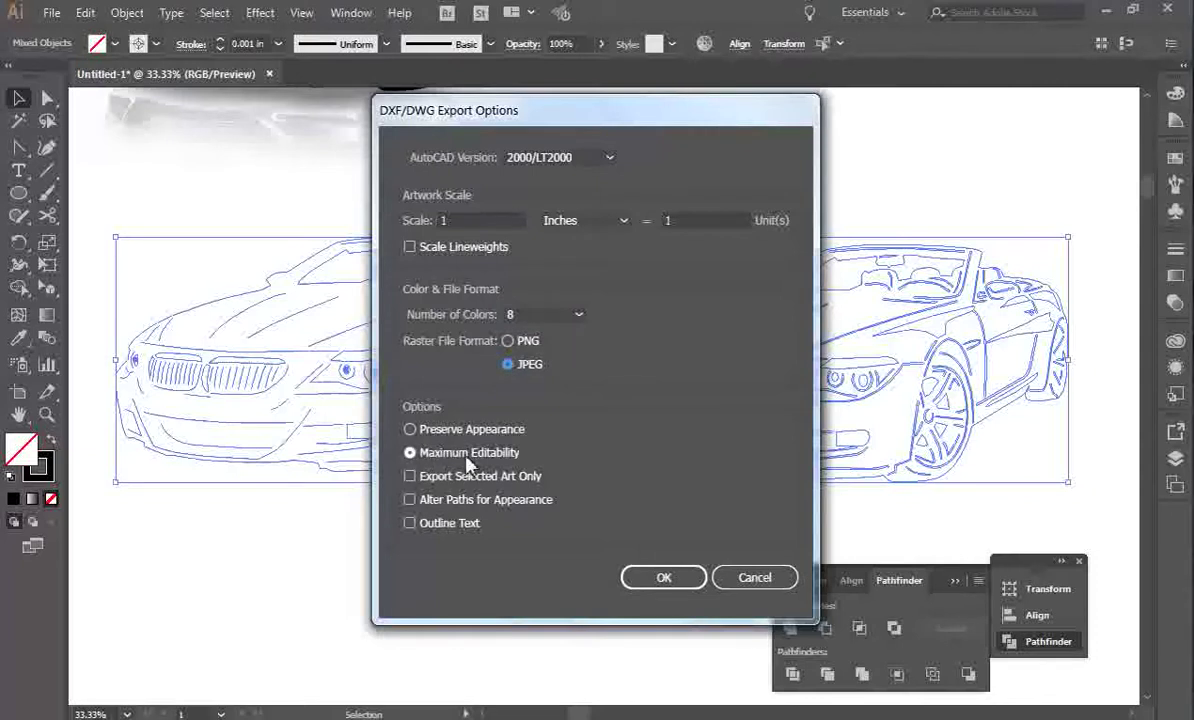
pyautogui.click(666, 582)
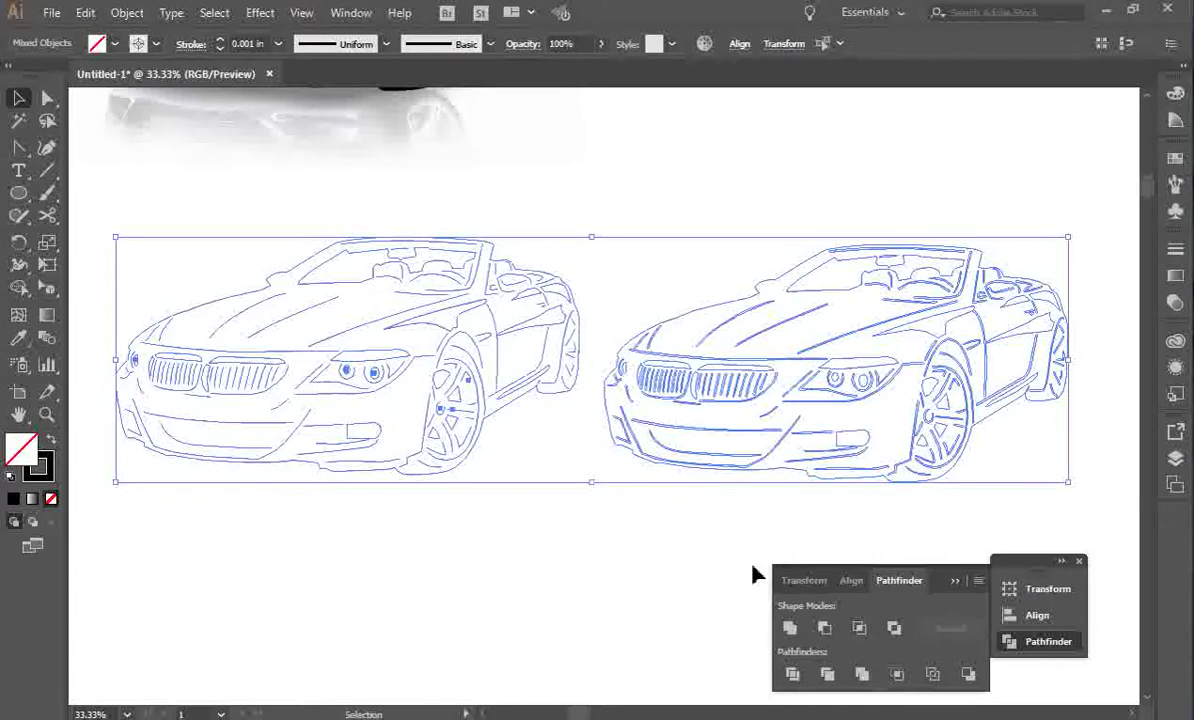
pyautogui.hotkey('ctrl', '0')
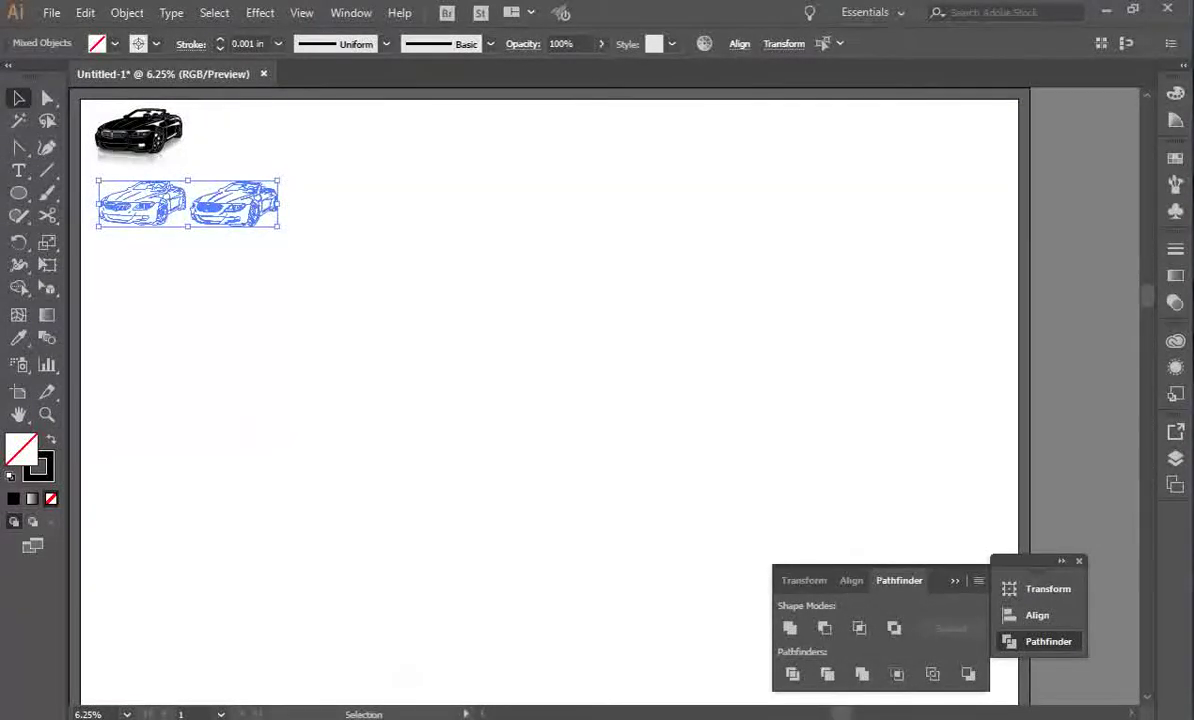
pyautogui.click(1190, 396)
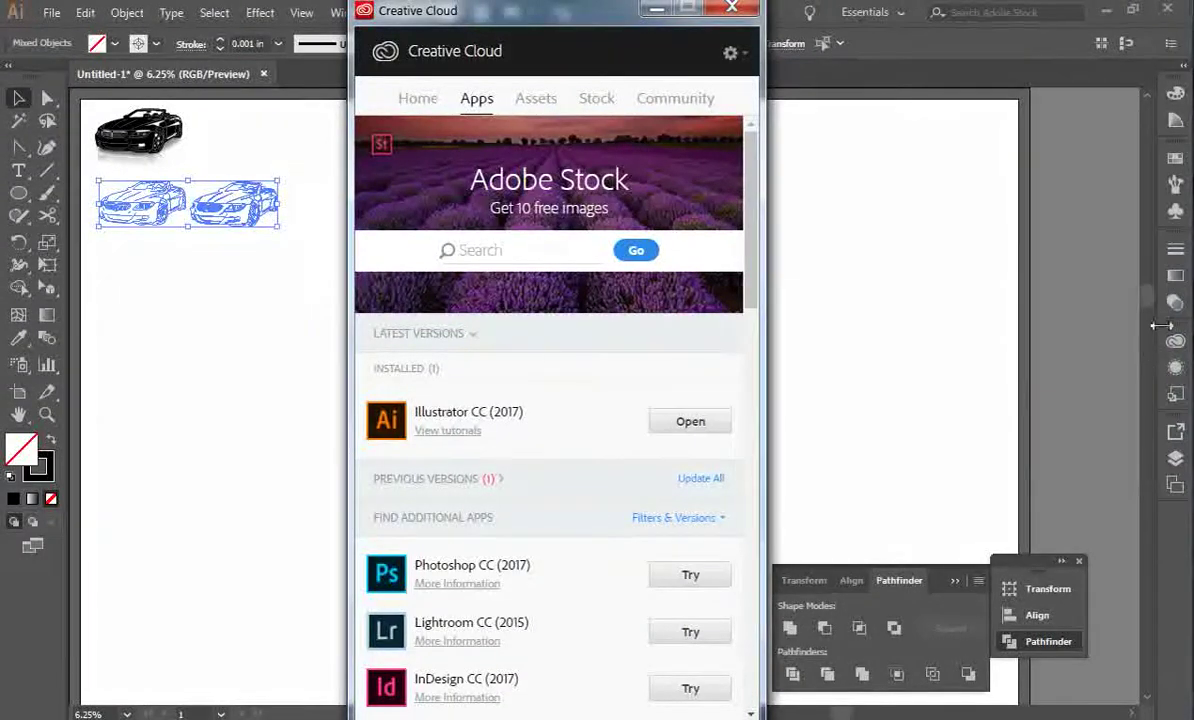